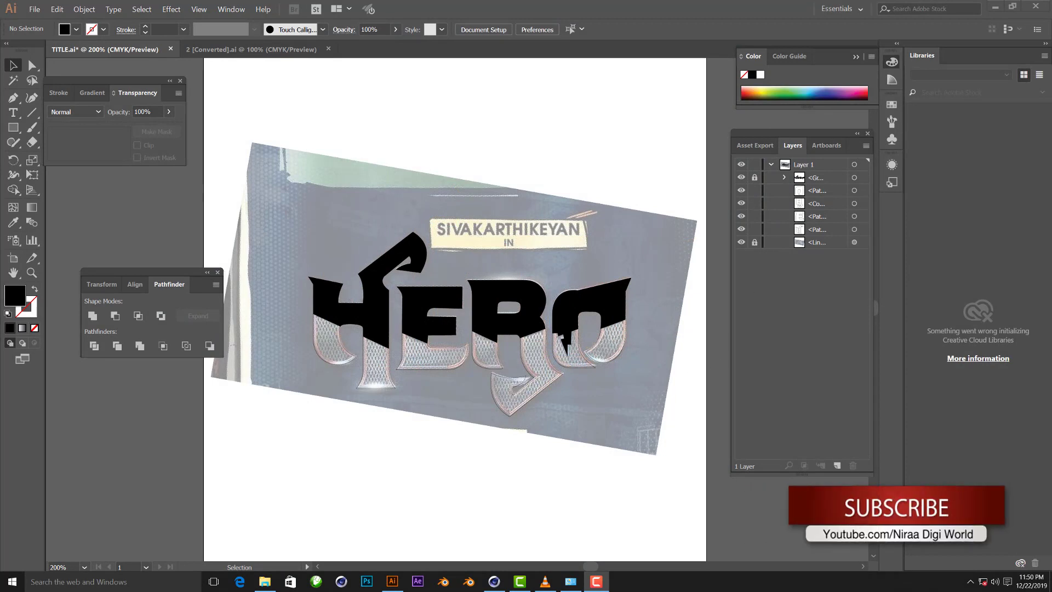
Toggle the traced letter paths and black HERO shape on and off to compare with the reference
left_click_drag(142, 272, 126, 181)
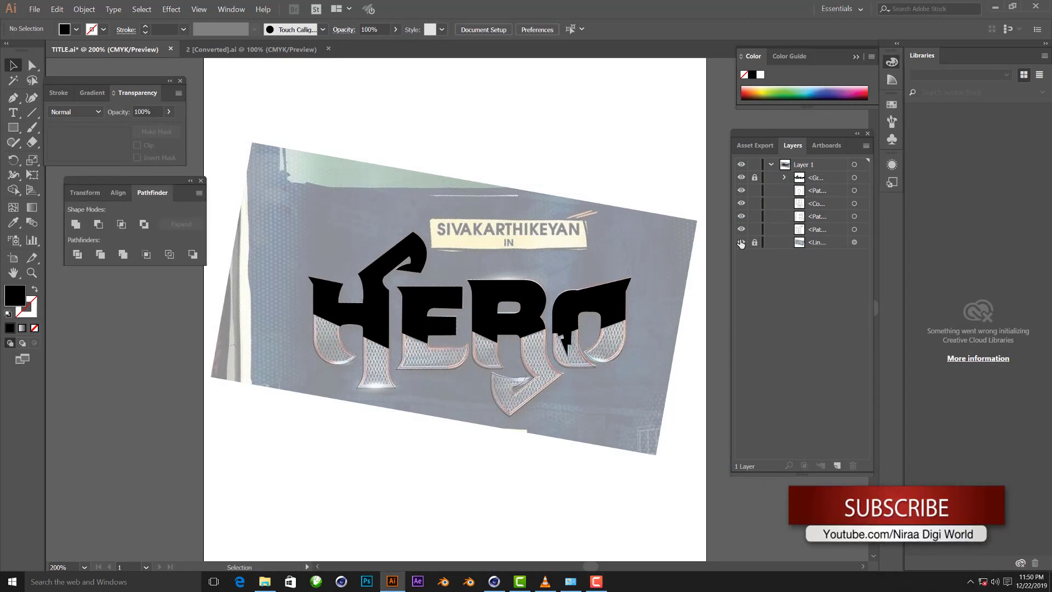
left_click(740, 242)
left_click_drag(740, 229, 741, 182)
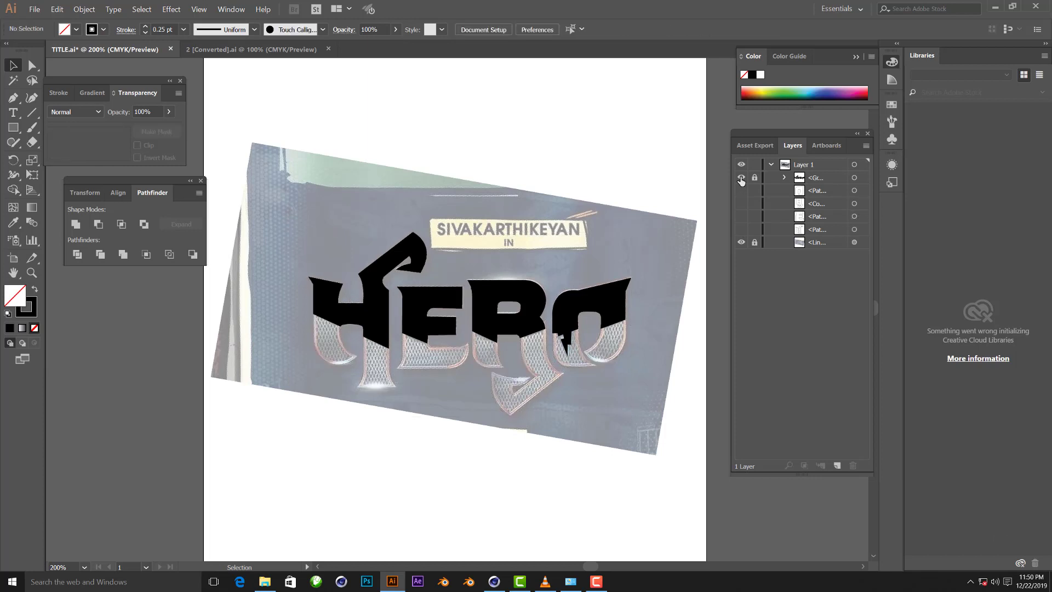
left_click(741, 179)
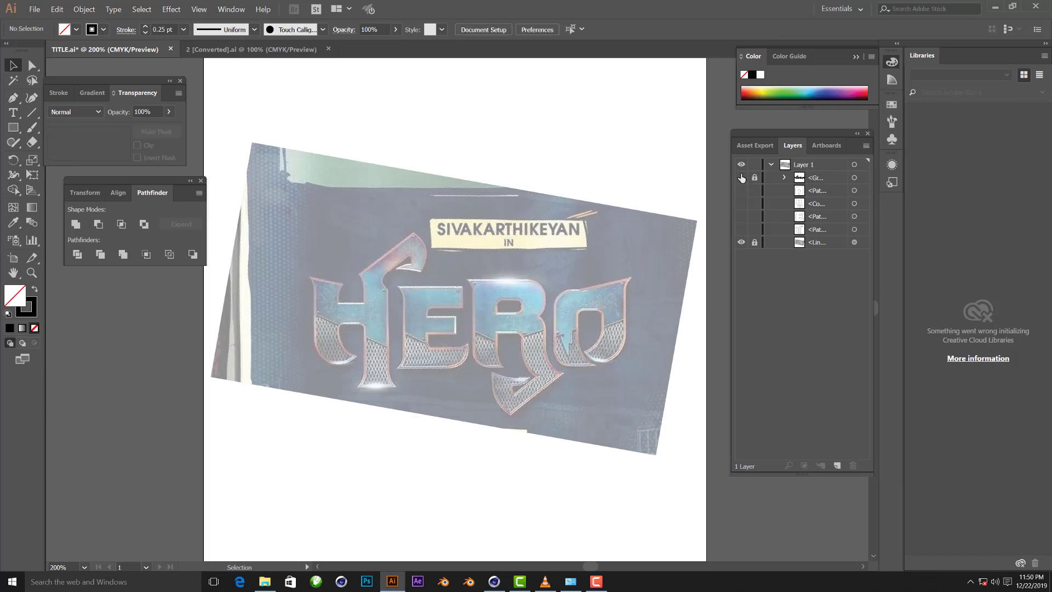
left_click(741, 179)
left_click(741, 179)
left_click(740, 179)
Group all visible letter paths and view them in Outline mode, zoomed on H and E
key("ctrl+a")
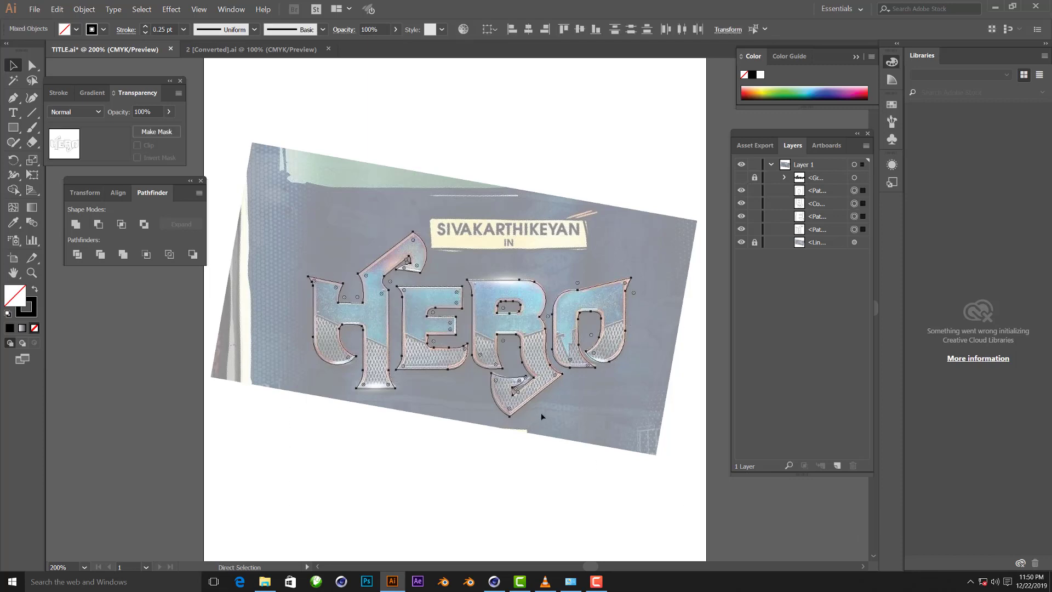
key("ctrl+g")
key("ctrl+y")
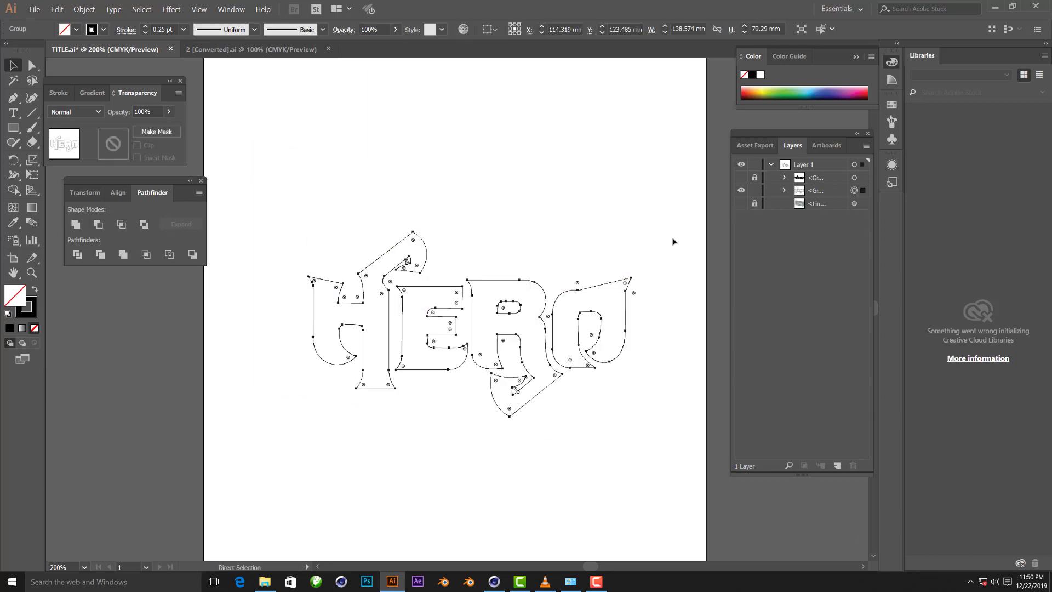
scroll(430, 372, "up", 3, "alt")
left_click_drag(430, 372, 715, 389)
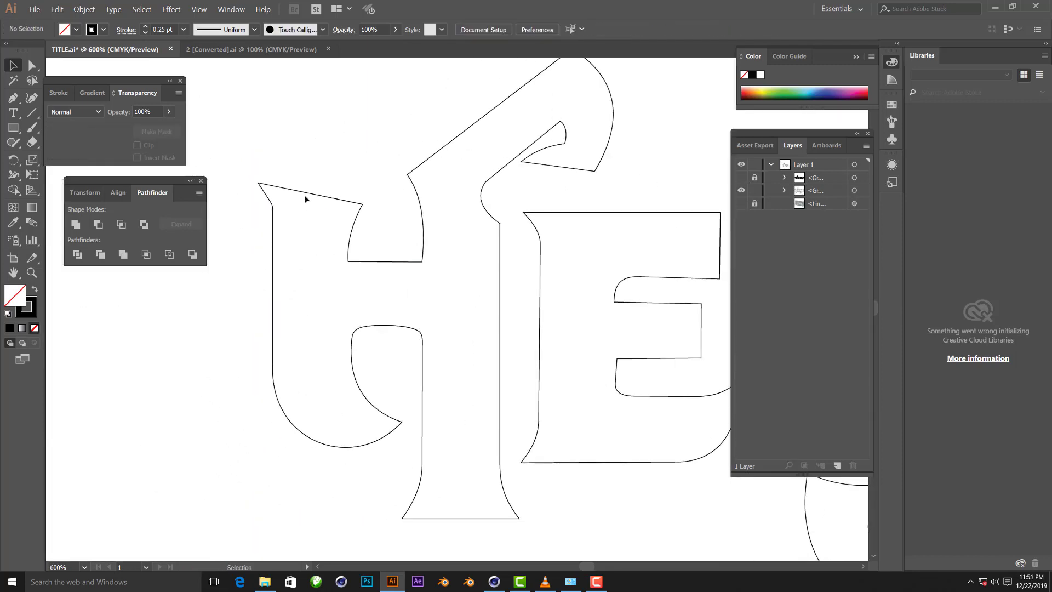
Inset every HERO letter with a -0.5 mm Offset Path and group the new inset outlines
left_click(89, 13)
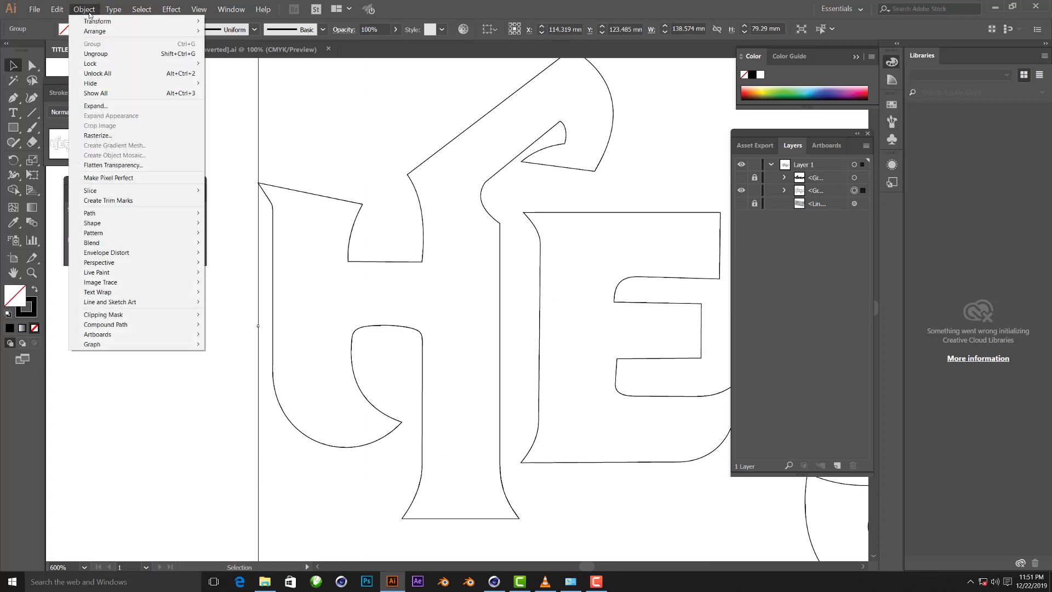
mouse_move(91, 212)
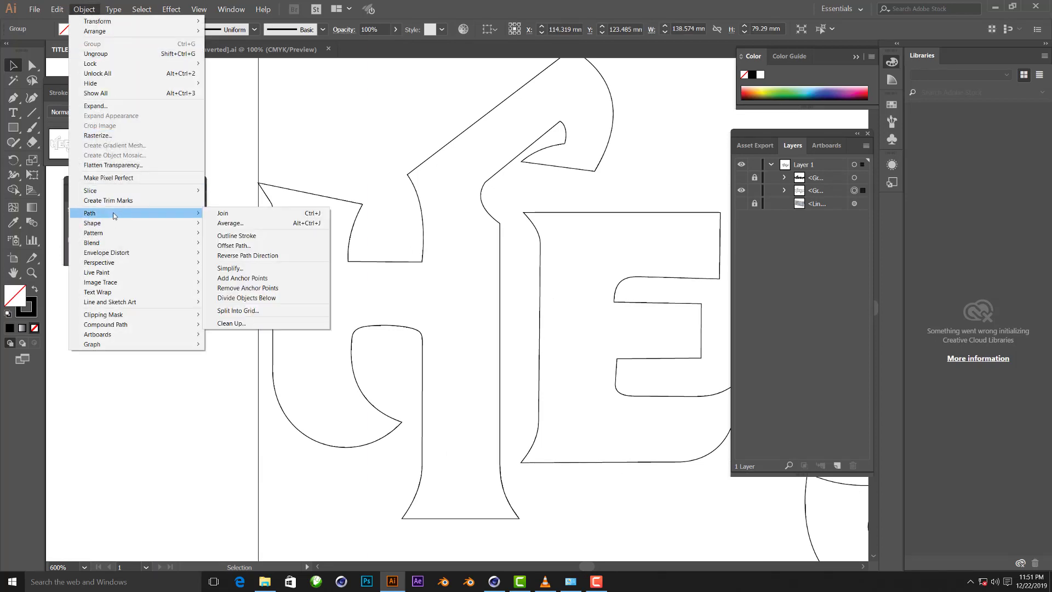
left_click(254, 245)
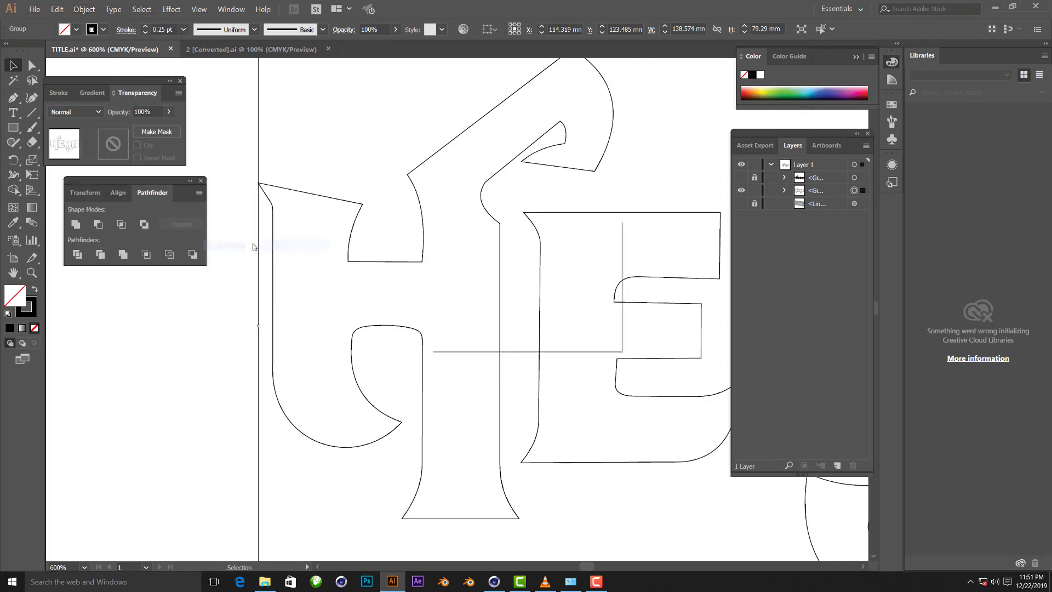
left_click(448, 322)
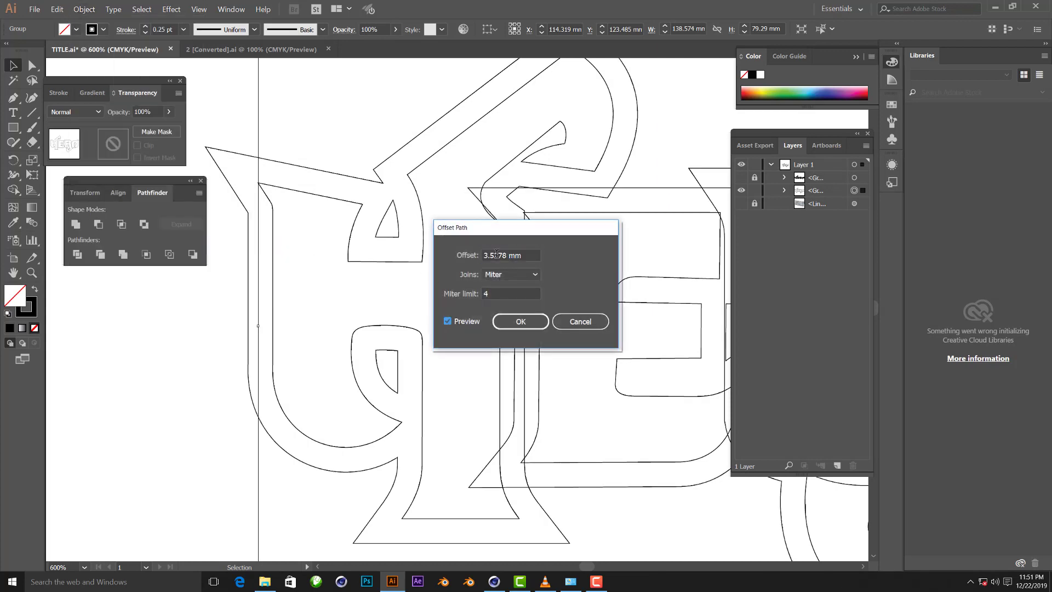
left_click(524, 255)
type("-")
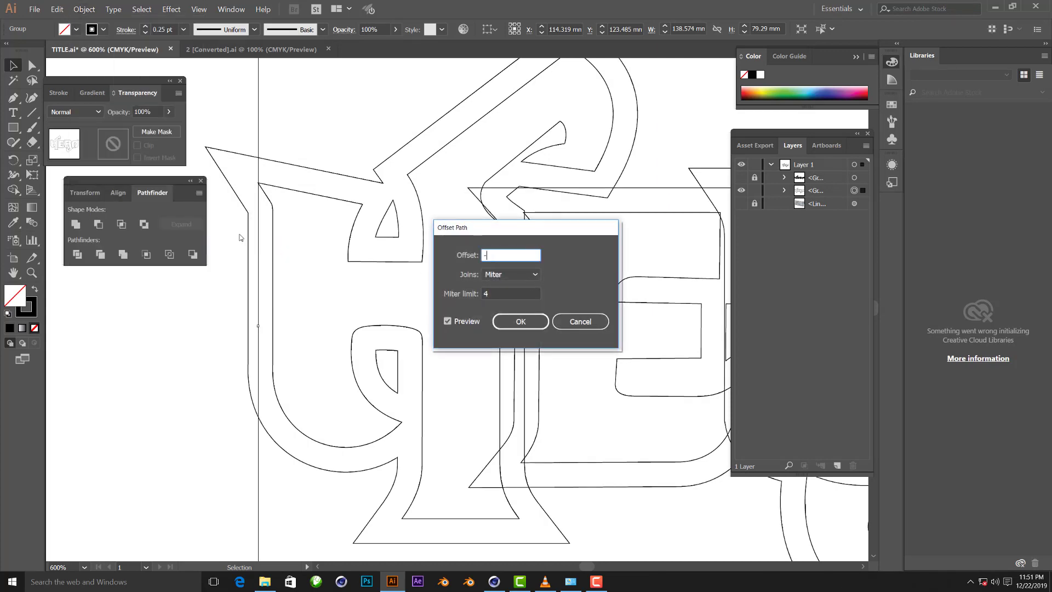
type("1")
key("Tab")
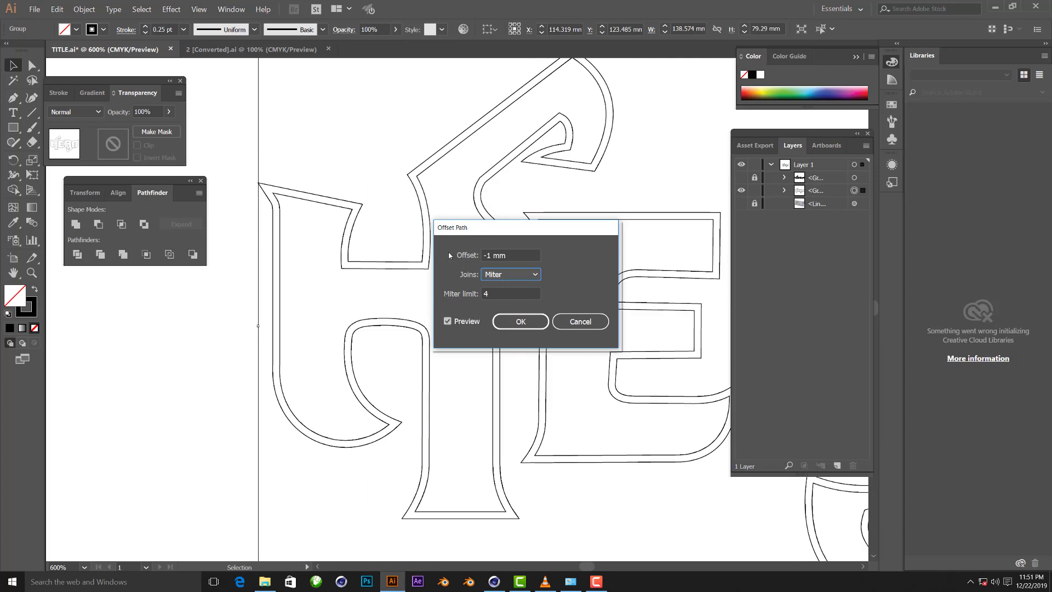
key("shift+Tab")
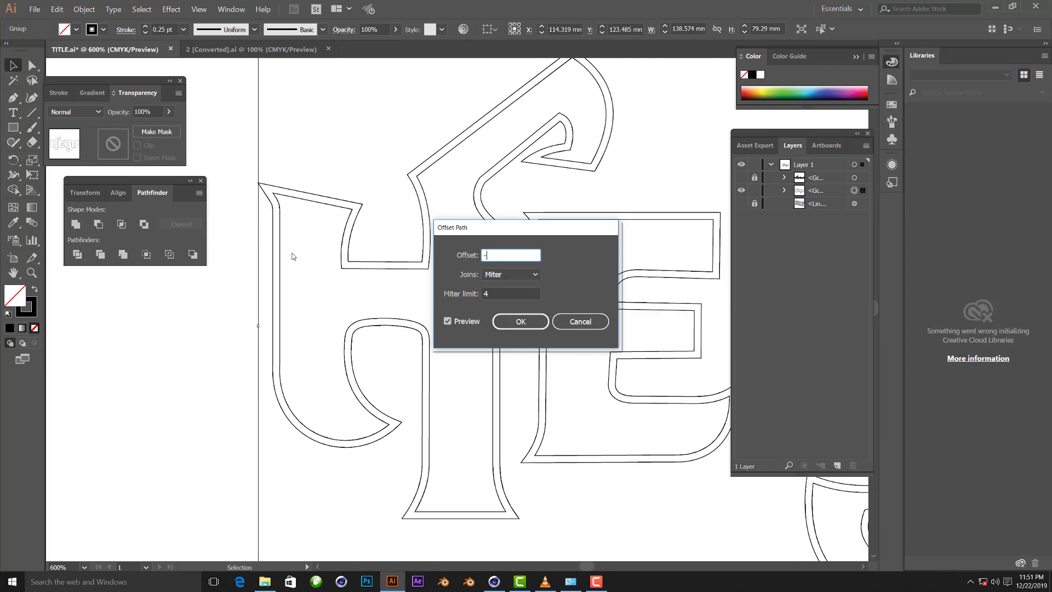
type(".5")
key("Tab")
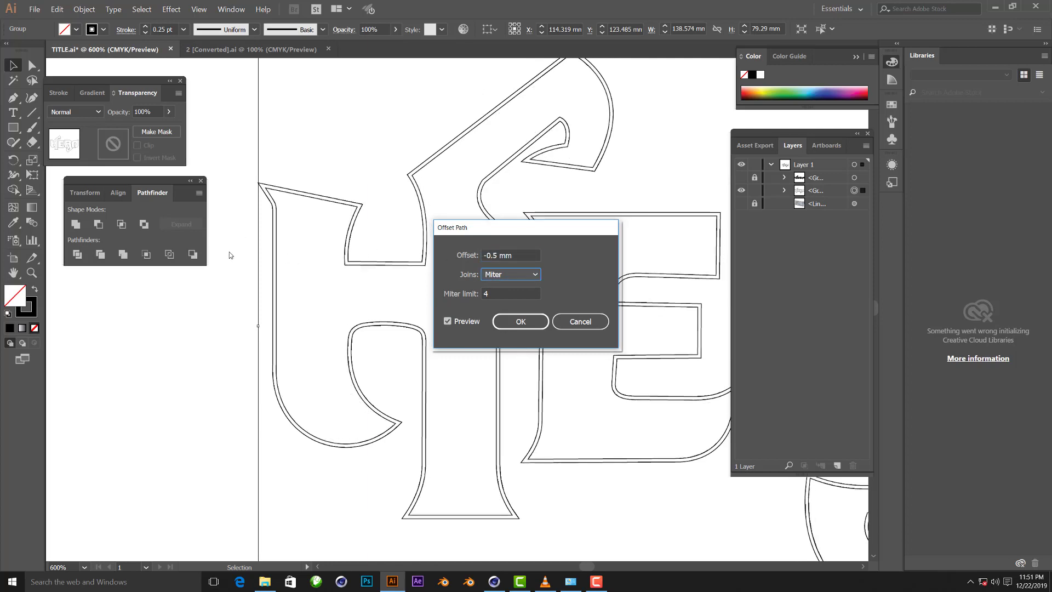
left_click(542, 327)
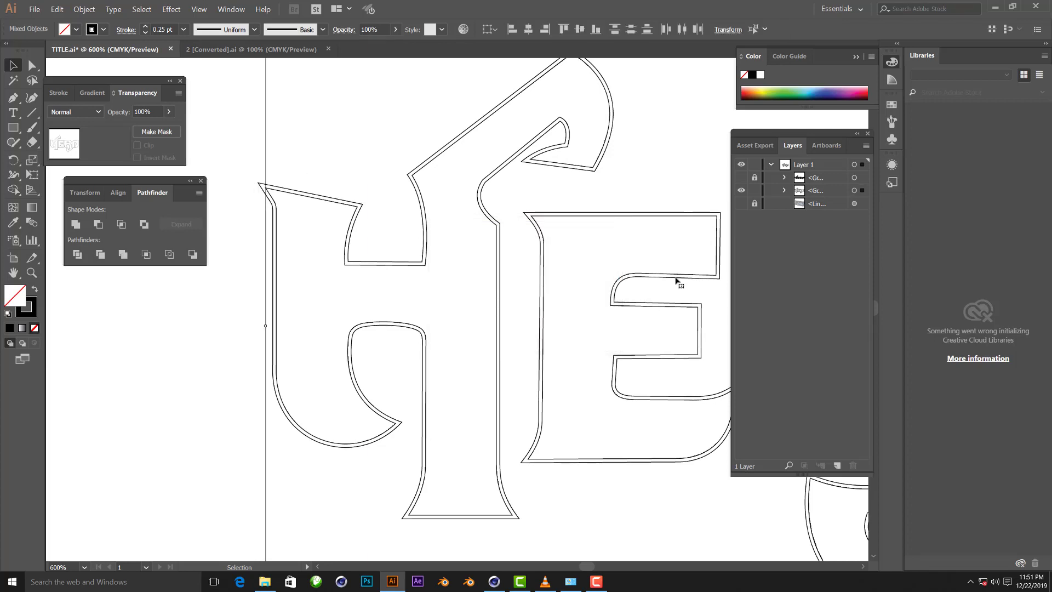
key("ctrl+g")
left_click(784, 203)
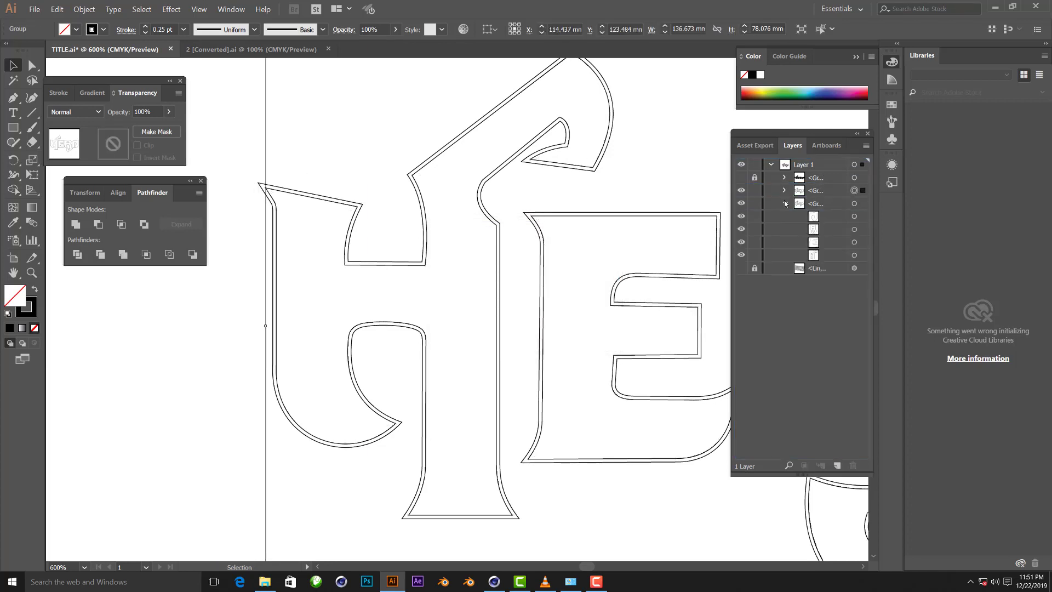
Zoom out, show the black HERO shape again and select the inset letter group
left_click(786, 203)
left_click(820, 209)
key("ctrl+minus")
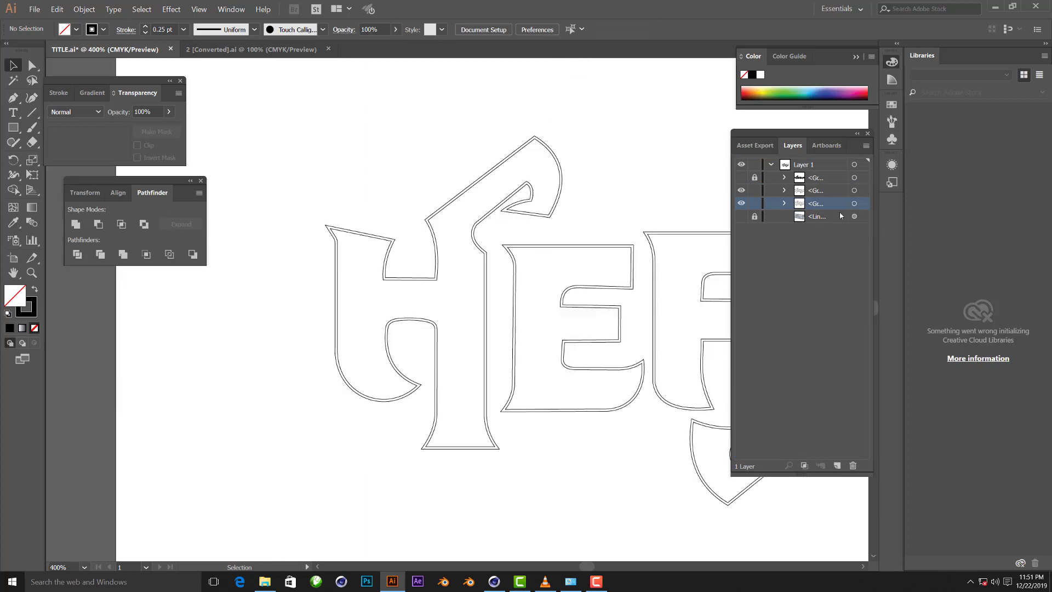
key("ctrl+minus")
left_click(741, 177)
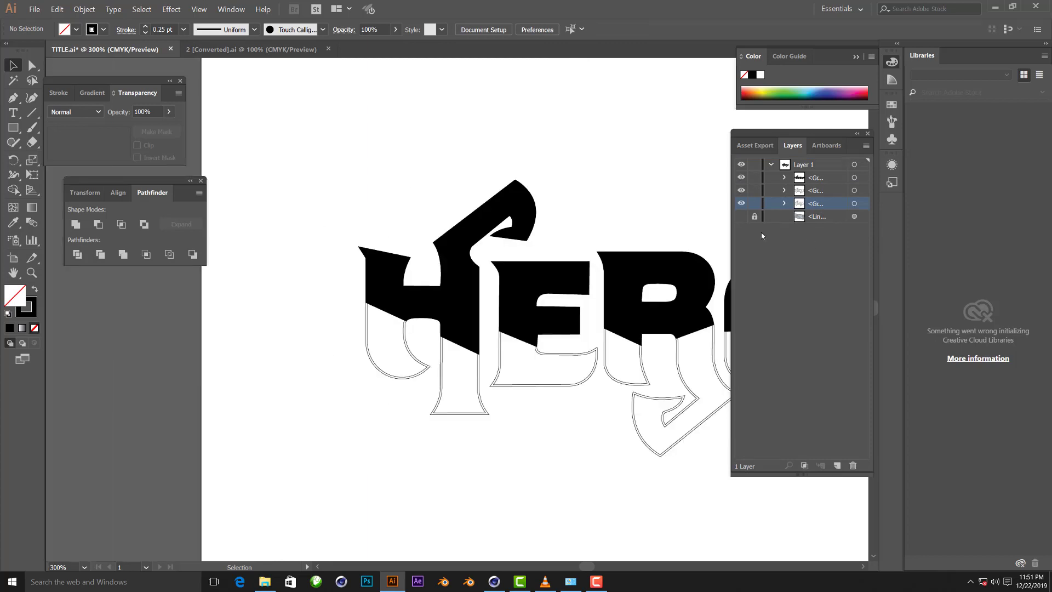
left_click(853, 190)
Fill the inset letter group with a grey-mauve colour
left_click(10, 327)
double_click(15, 296)
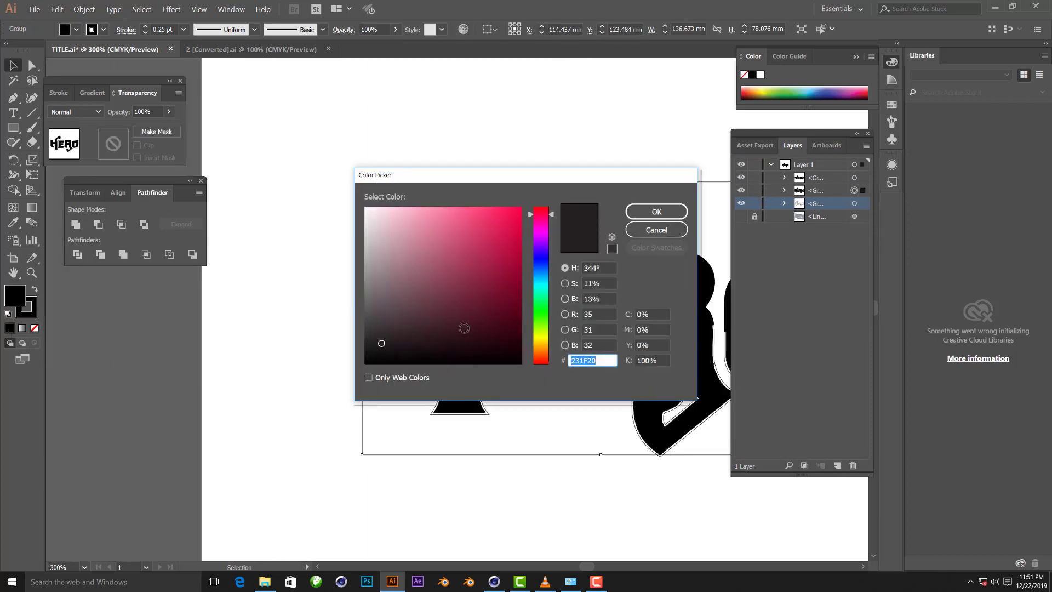
left_click(376, 298)
left_click(656, 211)
Fill the outer letter group black and reselect the inset group
left_click(854, 203)
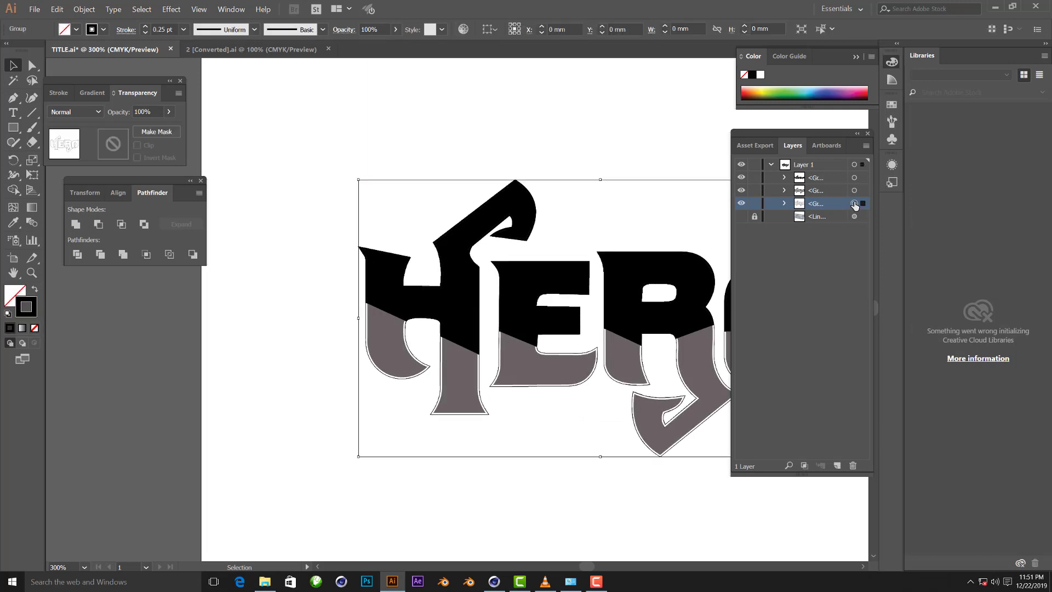
left_click(10, 327)
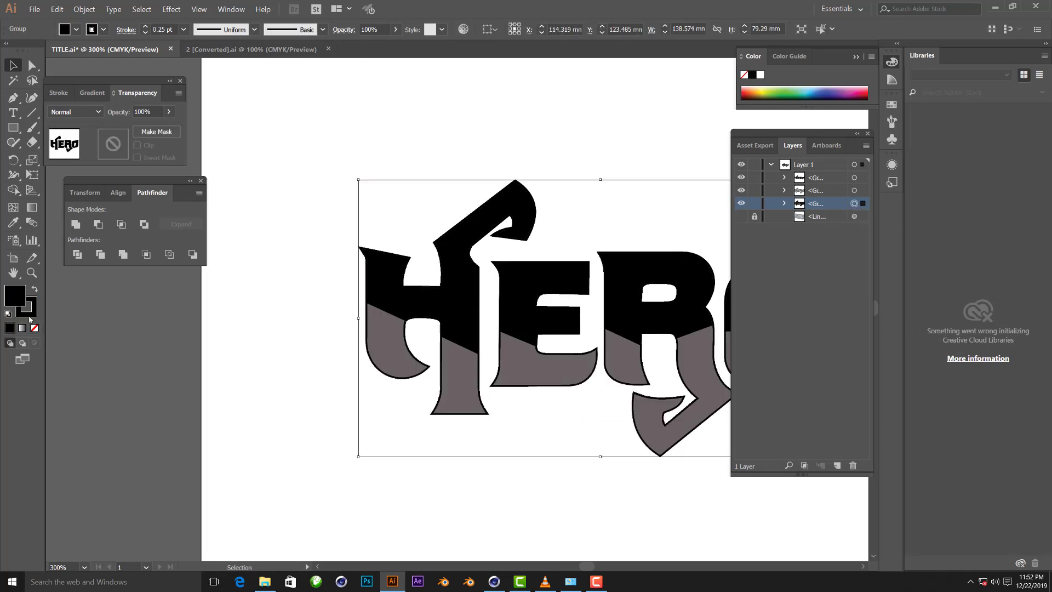
left_click(30, 316)
left_click(254, 319)
key("ctrl+plus")
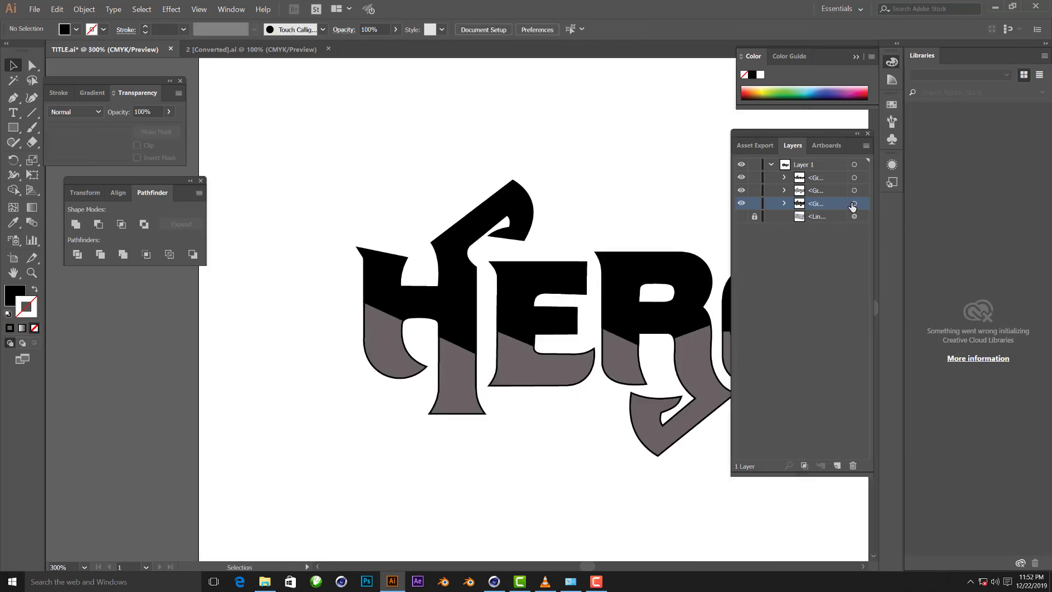
left_click(853, 204)
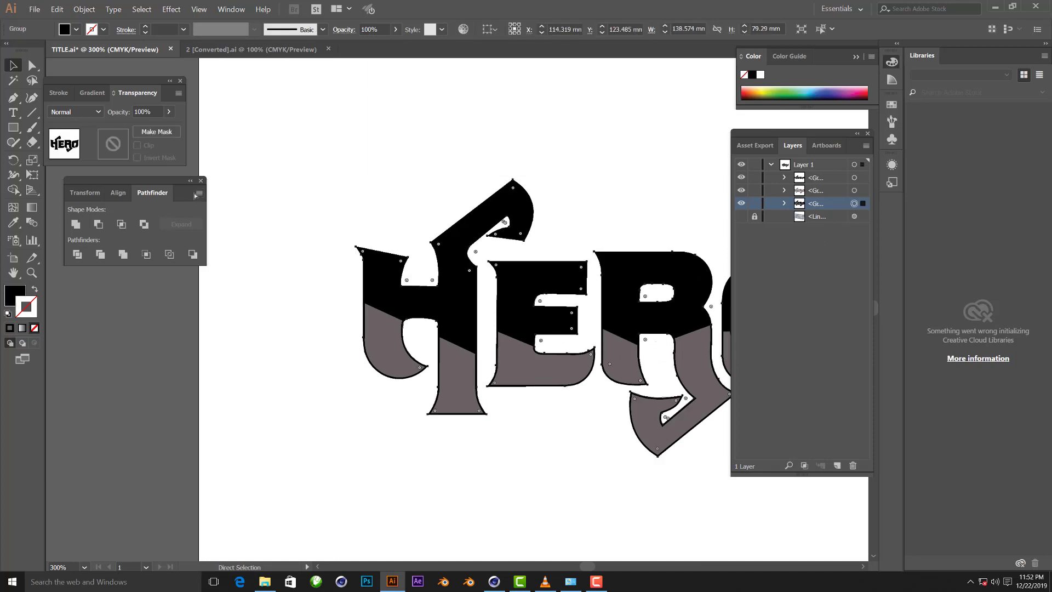
Paste the HERO artwork into a new blank document and select all of it
key("ctrl+n")
key("Return")
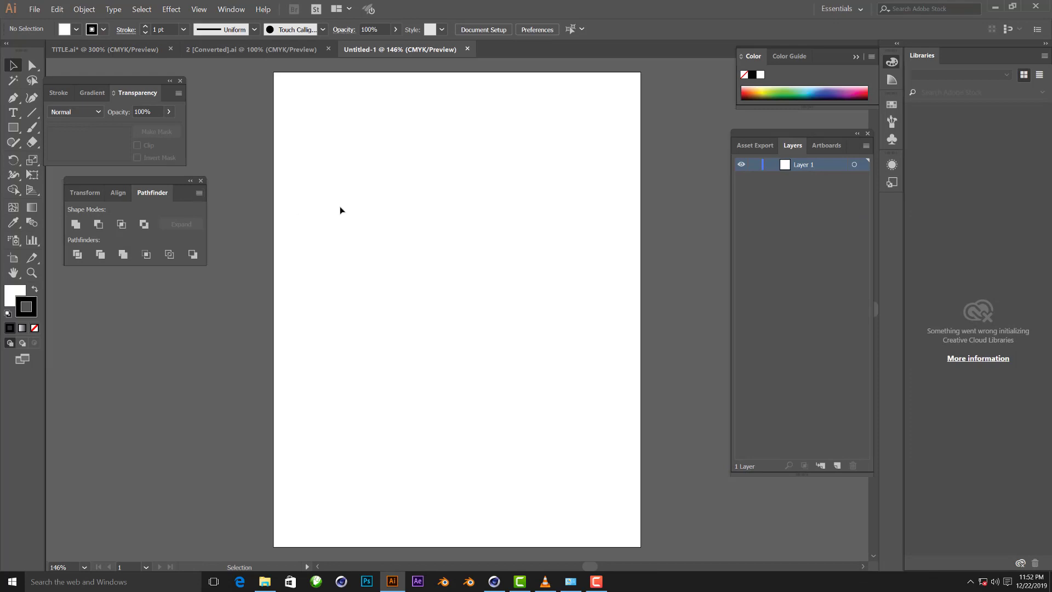
key("ctrl+v")
left_click(405, 192)
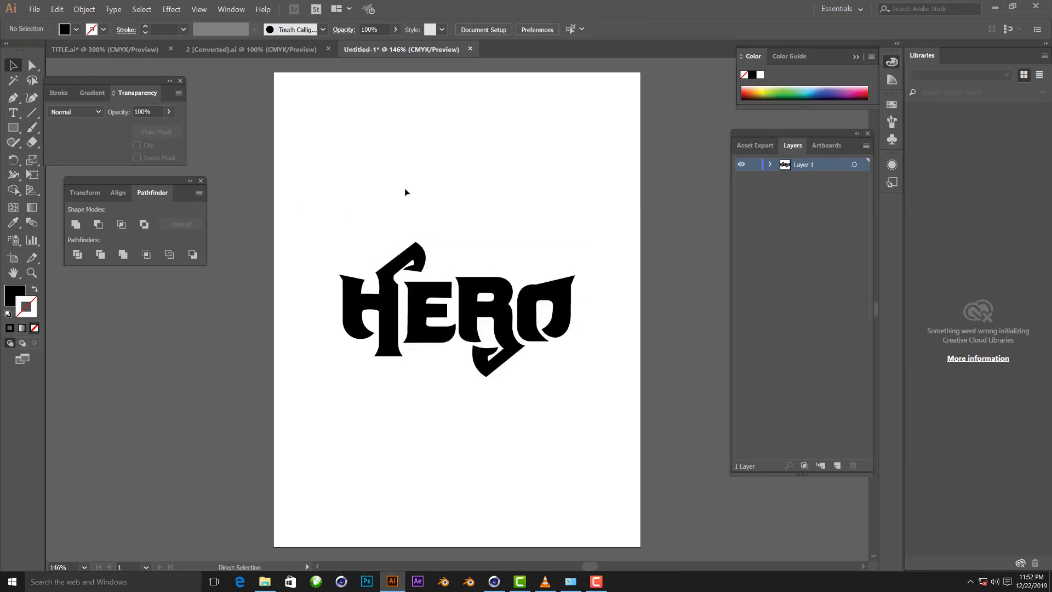
key("ctrl+equal")
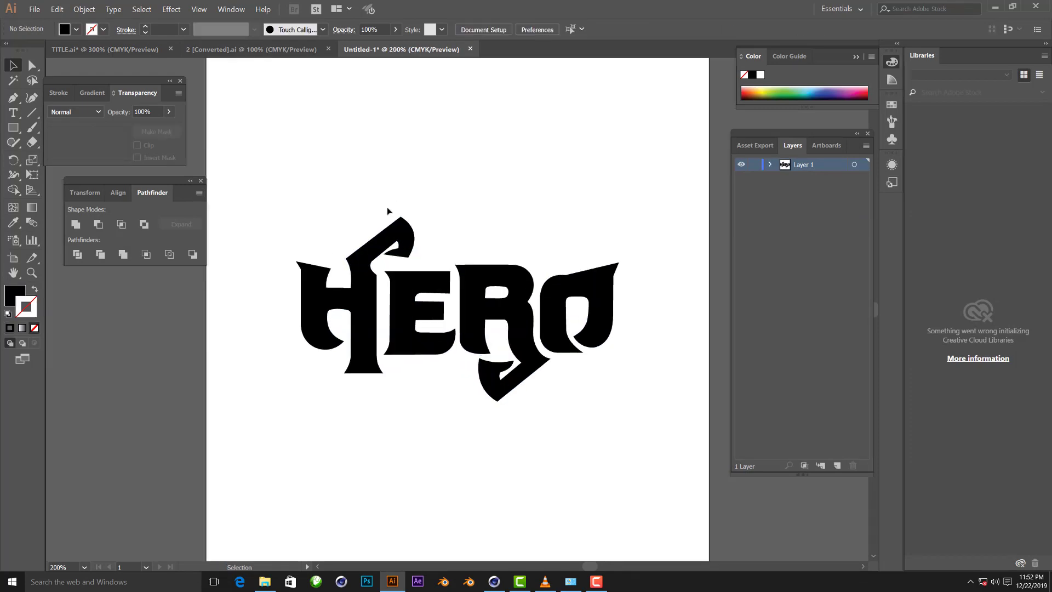
left_click_drag(260, 187, 673, 481)
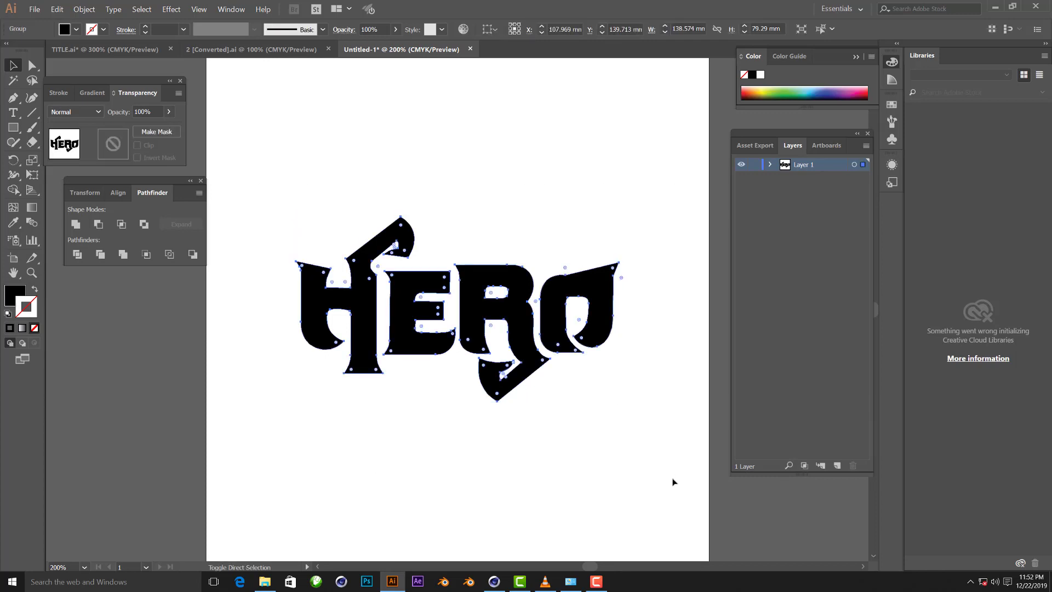
Save it in the Hero folder as Text 1.ai in Illustrator 8 format, then select all
key("ctrl+s")
double_click(177, 142)
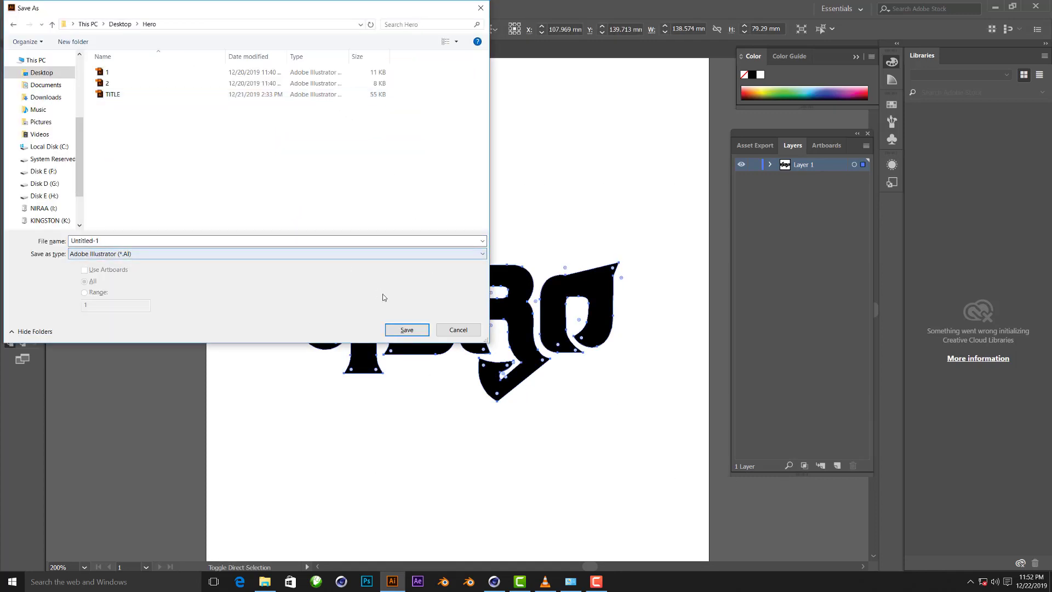
left_click(128, 239)
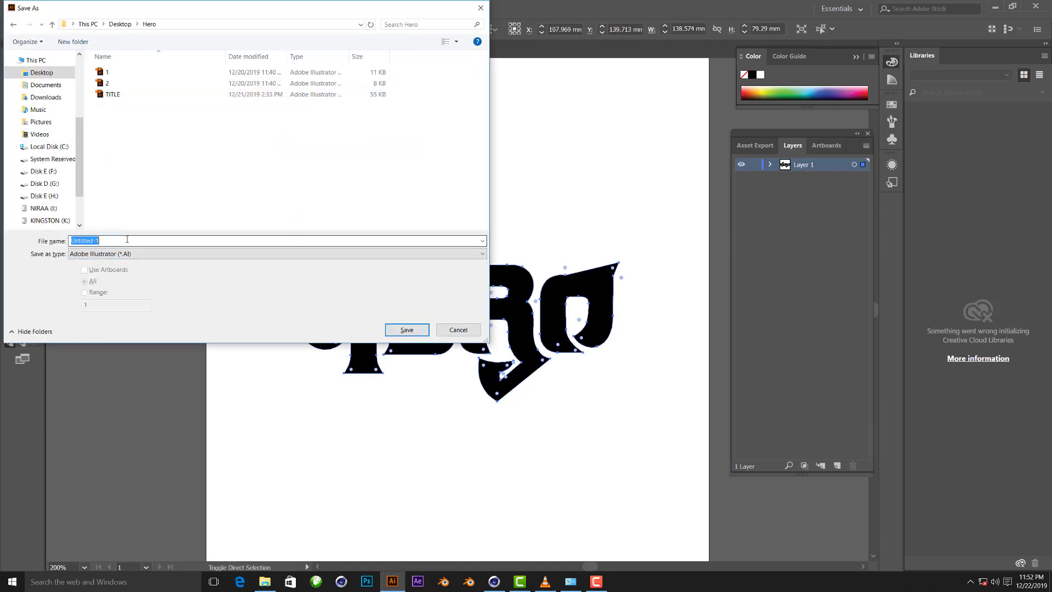
type("T")
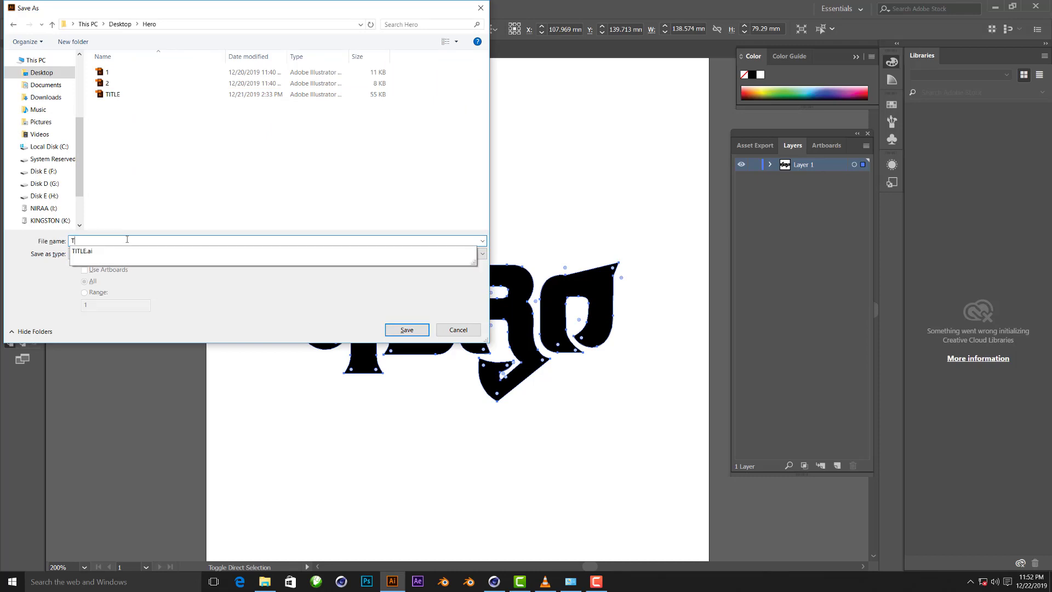
type("ext 1")
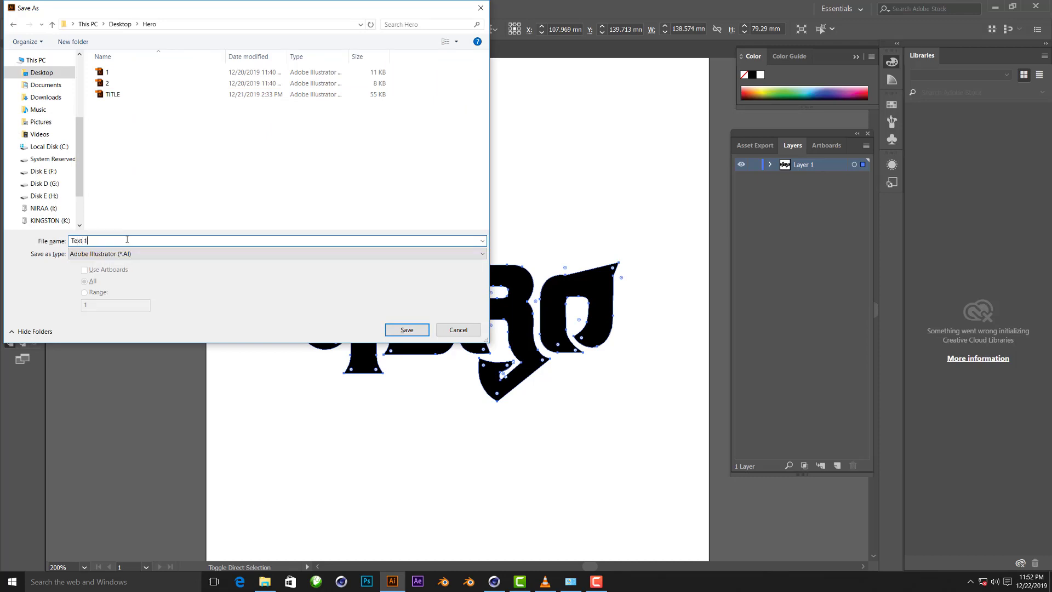
key("Return")
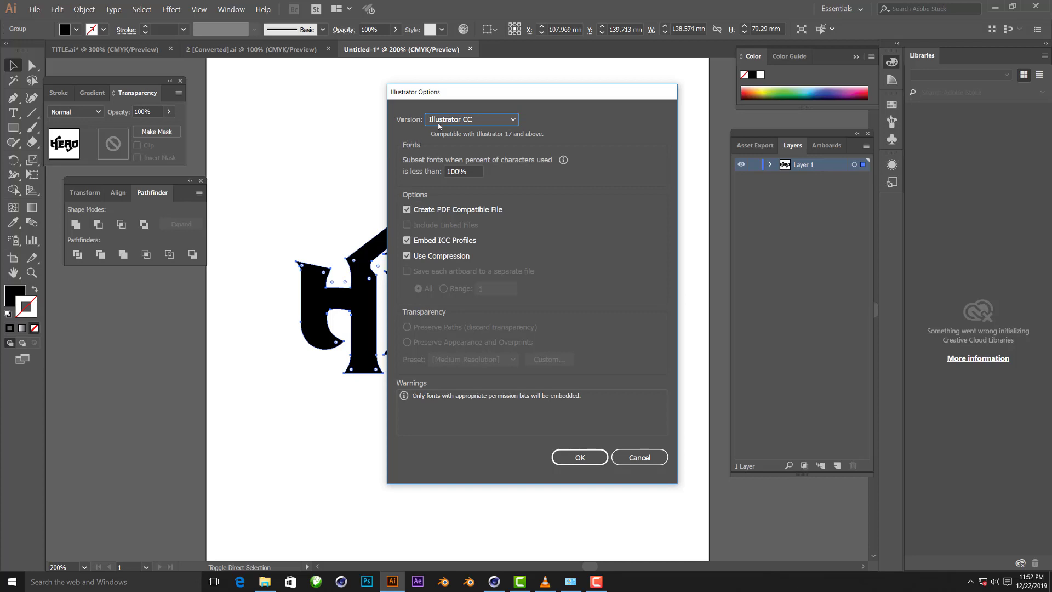
left_click(438, 126)
left_click(473, 271)
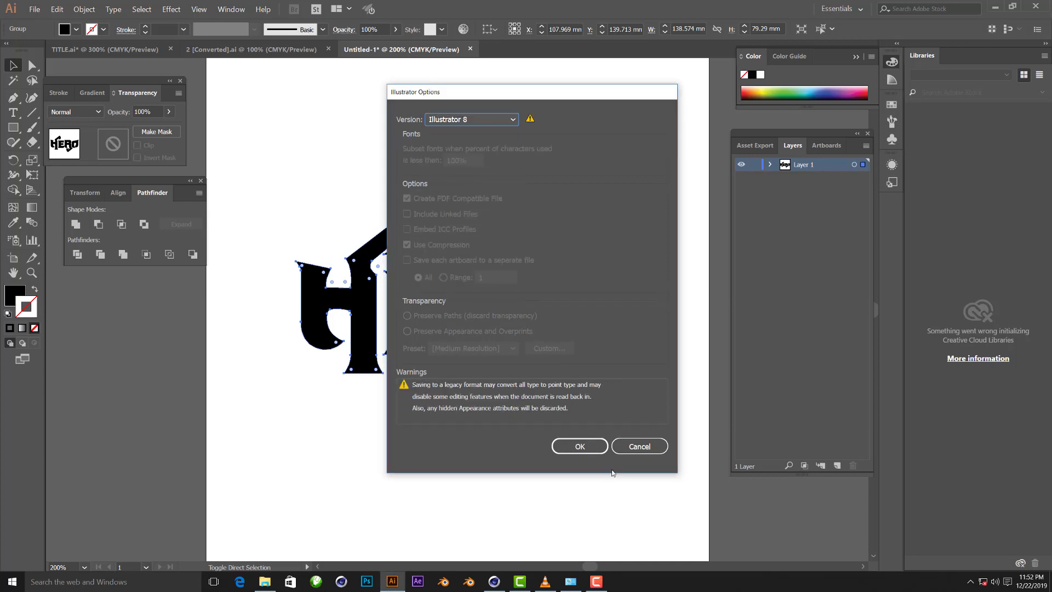
left_click(579, 447)
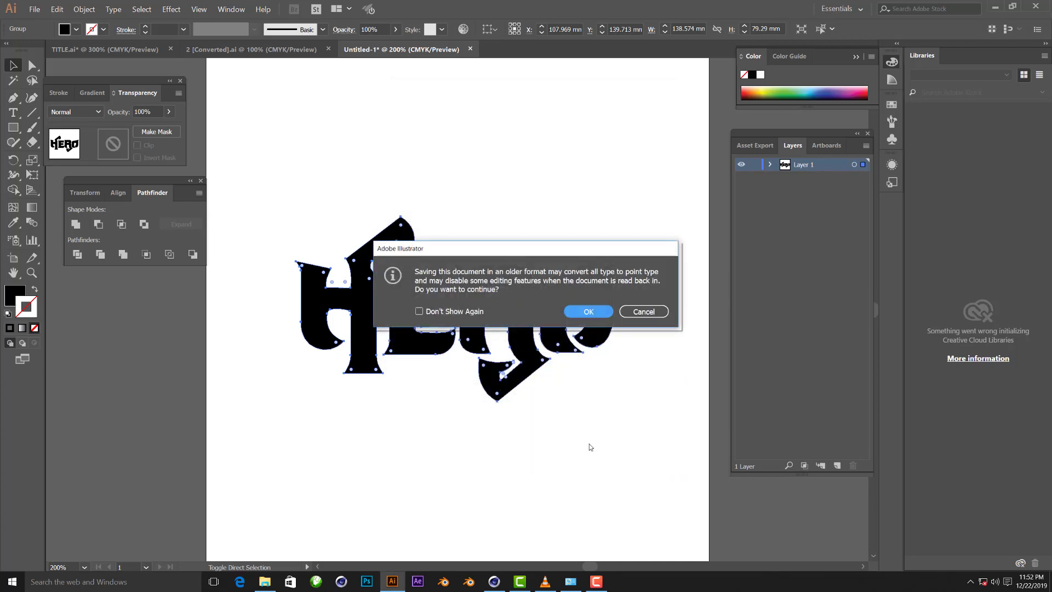
left_click(588, 311)
left_click(674, 315)
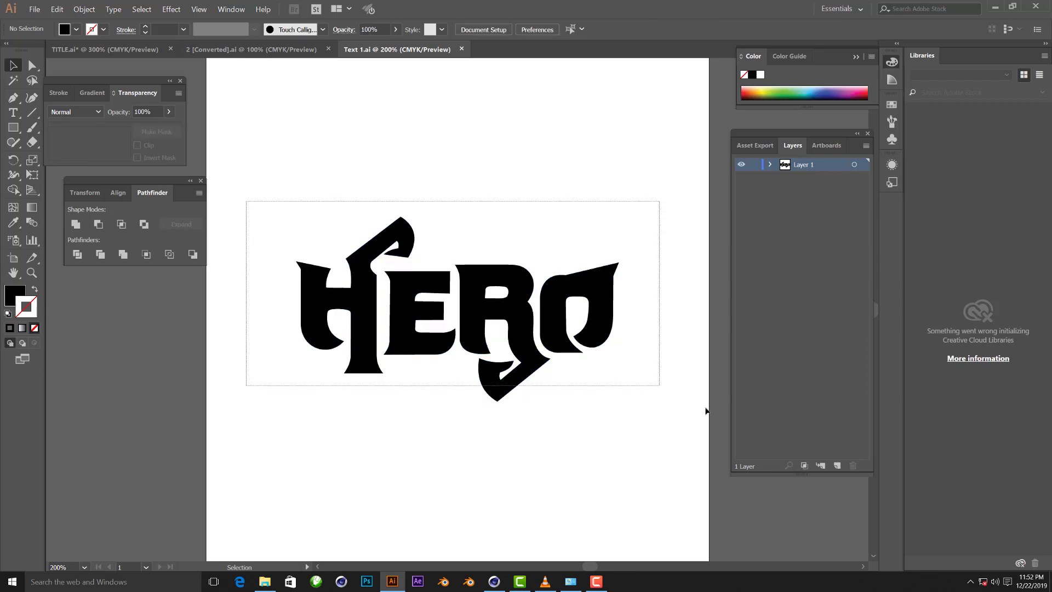
key("ctrl+a")
Cut the HERO artwork from Text 1, paste it into TITLE and select the grey lower half
key("ctrl+x")
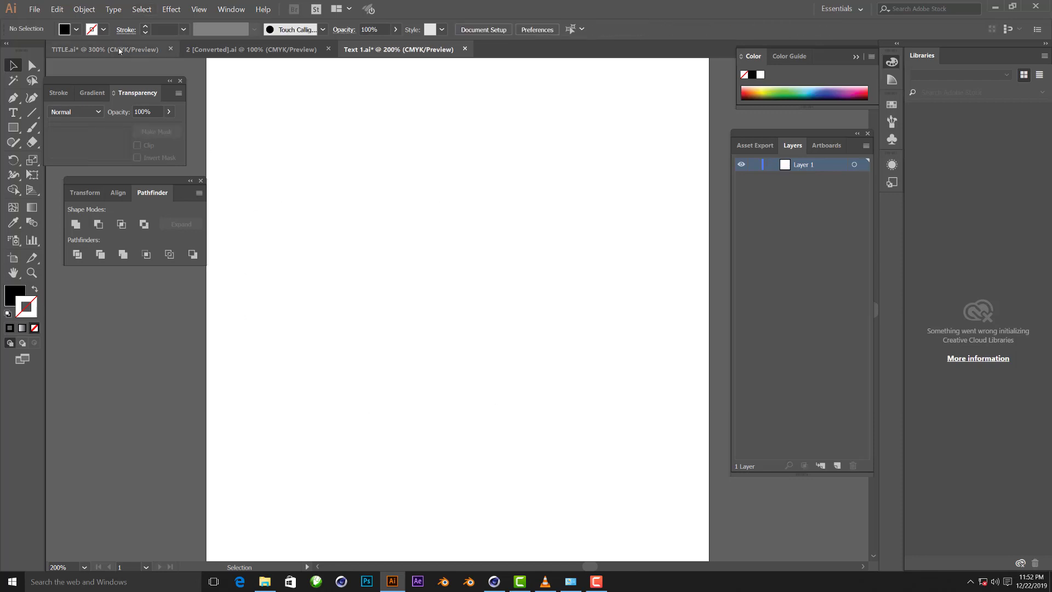
key("ctrl+Tab")
key("ctrl+v")
left_click(854, 191)
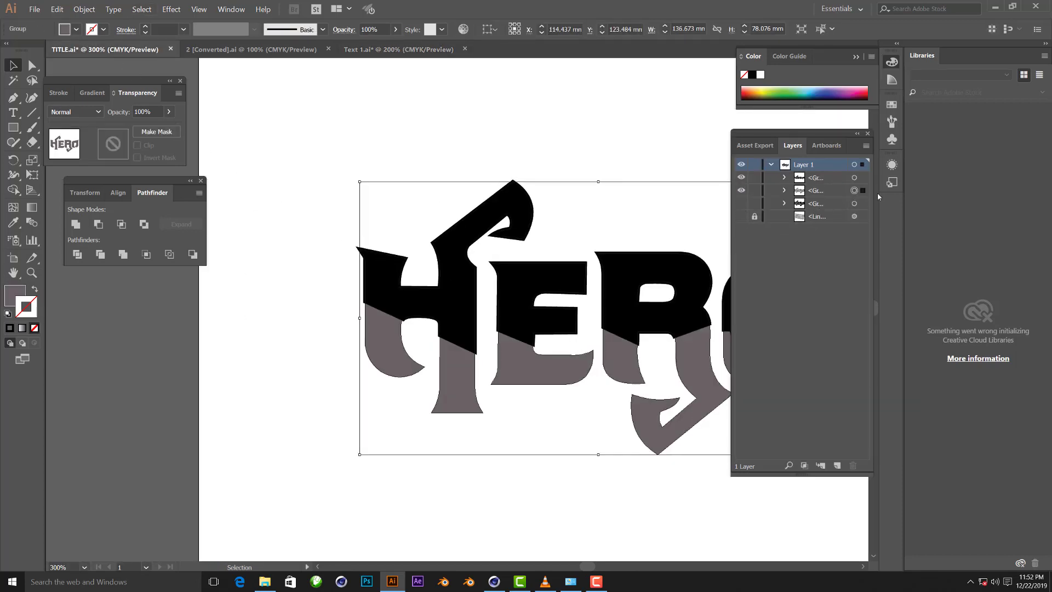
Put the grey lettering in the empty document and save it as Text 2.ai in Illustrator 8 format
key("ctrl+shift+Tab")
key("ctrl+z")
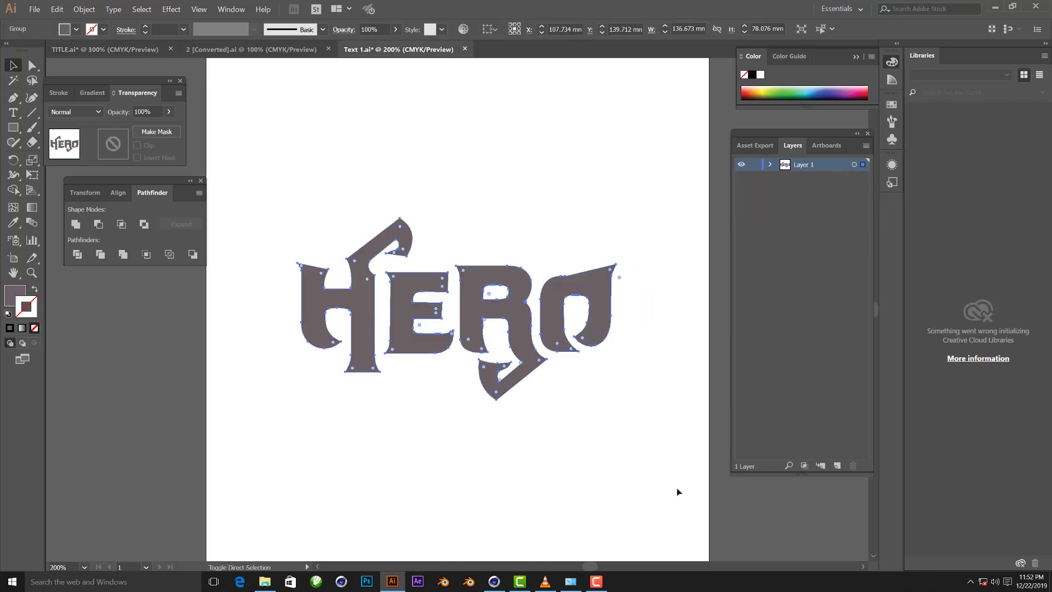
key("ctrl+shift+s")
left_click(407, 329)
left_click(477, 115)
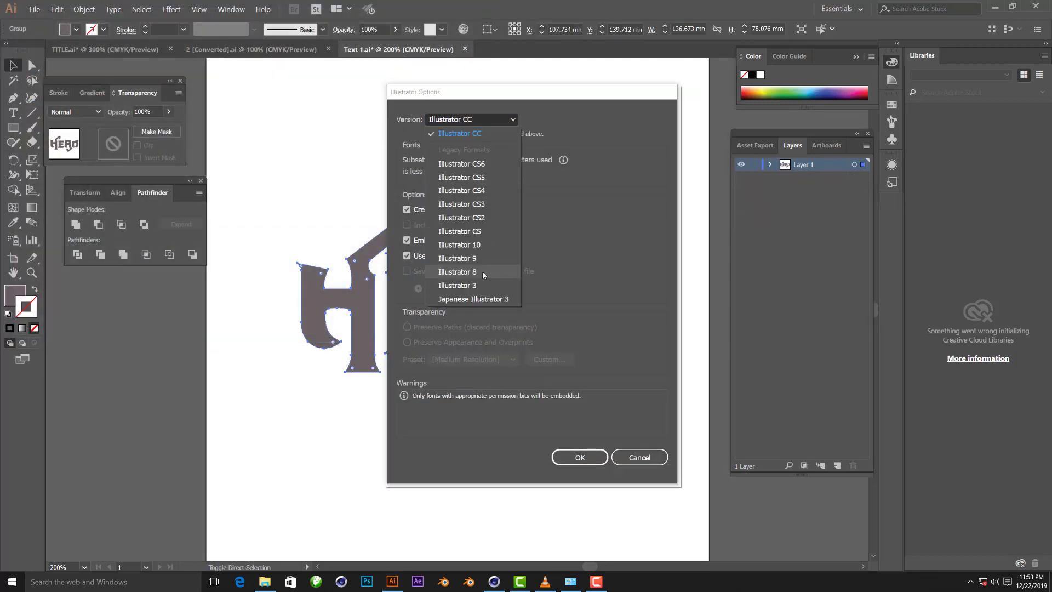
left_click(455, 274)
left_click(556, 470)
left_click(588, 311)
Copy the black HERO top half from TITLE into the Text 2 document
key("ctrl+Tab")
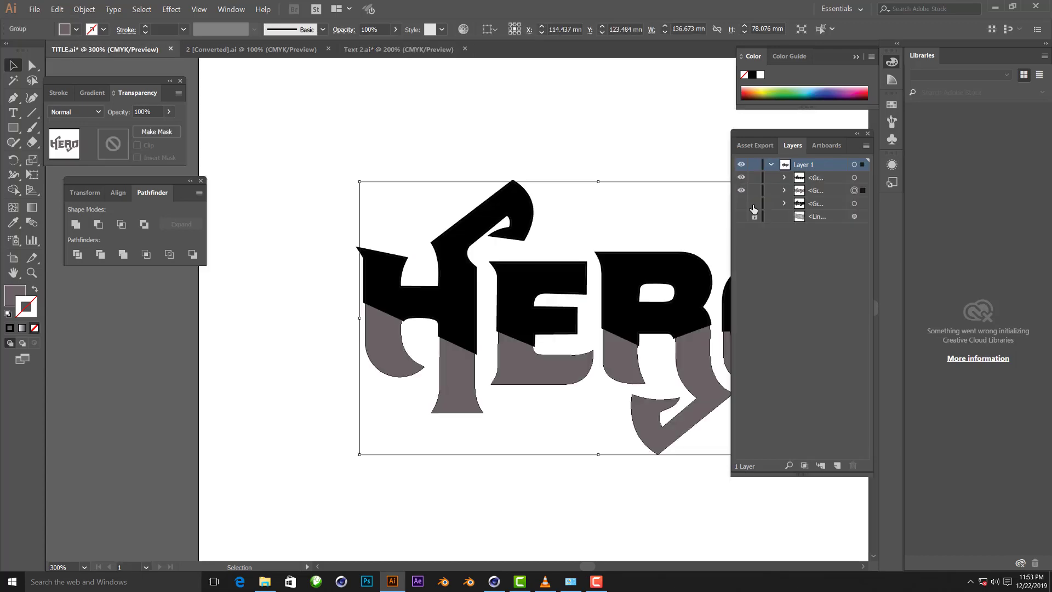
key("ctrl+minus")
left_click_drag(316, 149, 678, 400)
key("ctrl+c")
key("ctrl+shift+Tab")
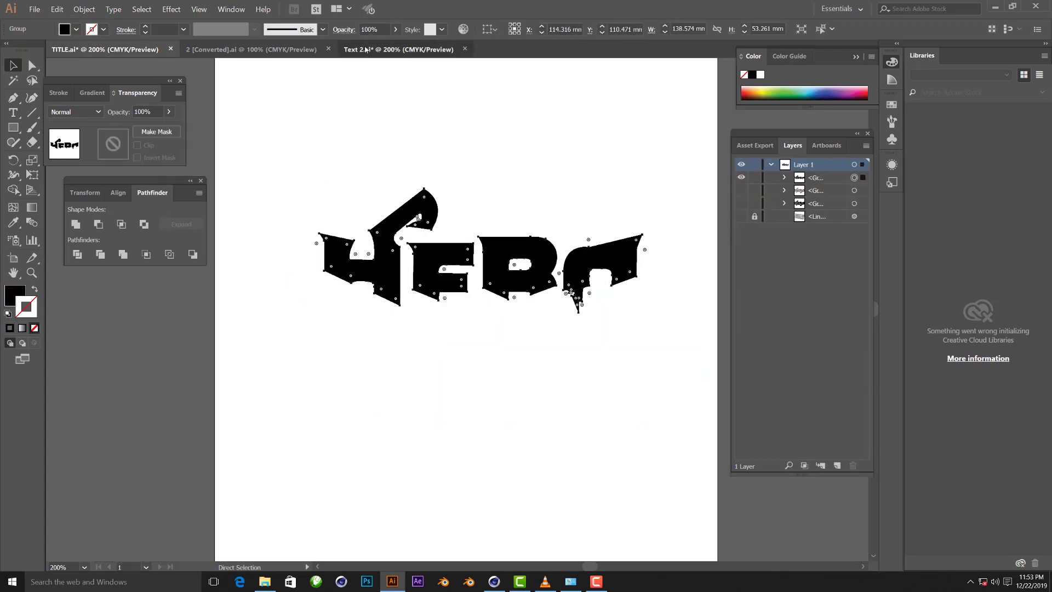
key("ctrl+v")
Save the black top half as Text 3.ai in legacy Illustrator format
key("ctrl+shift+s")
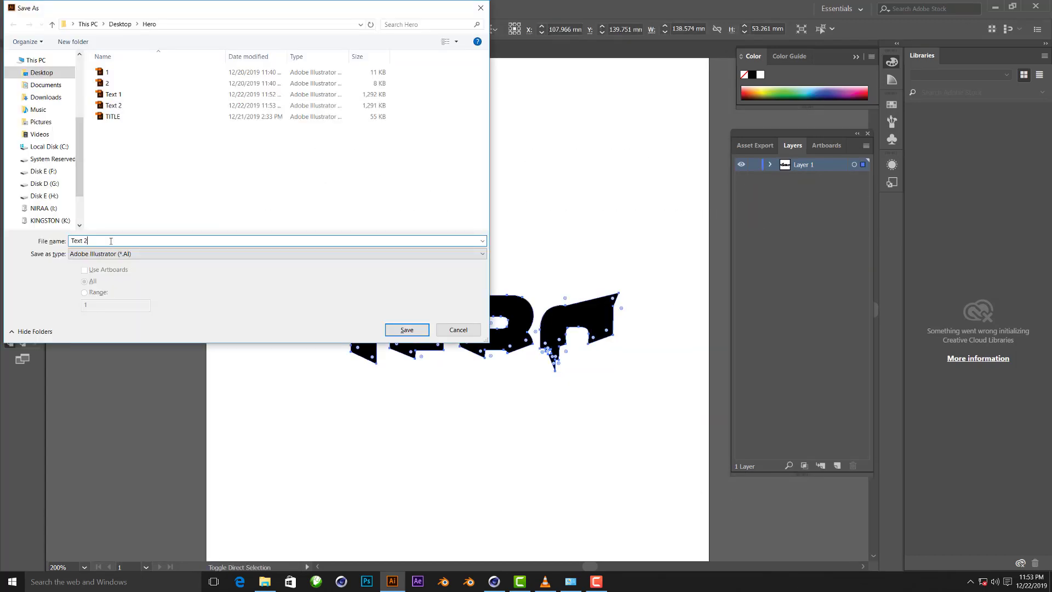
key("BackSpace")
type("3")
key("Return")
left_click(449, 115)
left_click(471, 429)
left_click(580, 381)
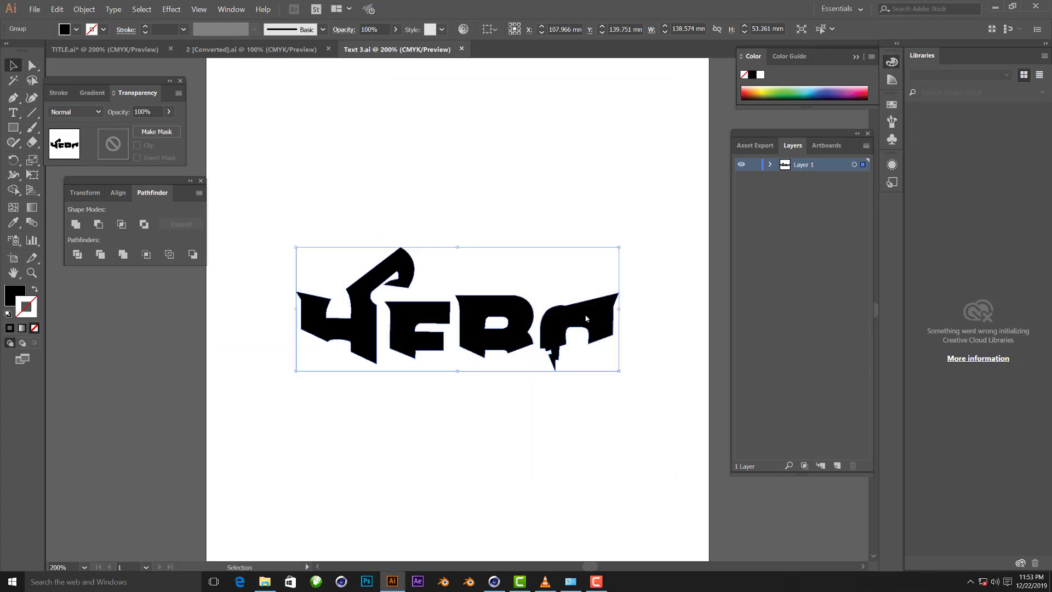
Unhide the grey lower half and background photo in TITLE and clear the selection
key("ctrl+Tab")
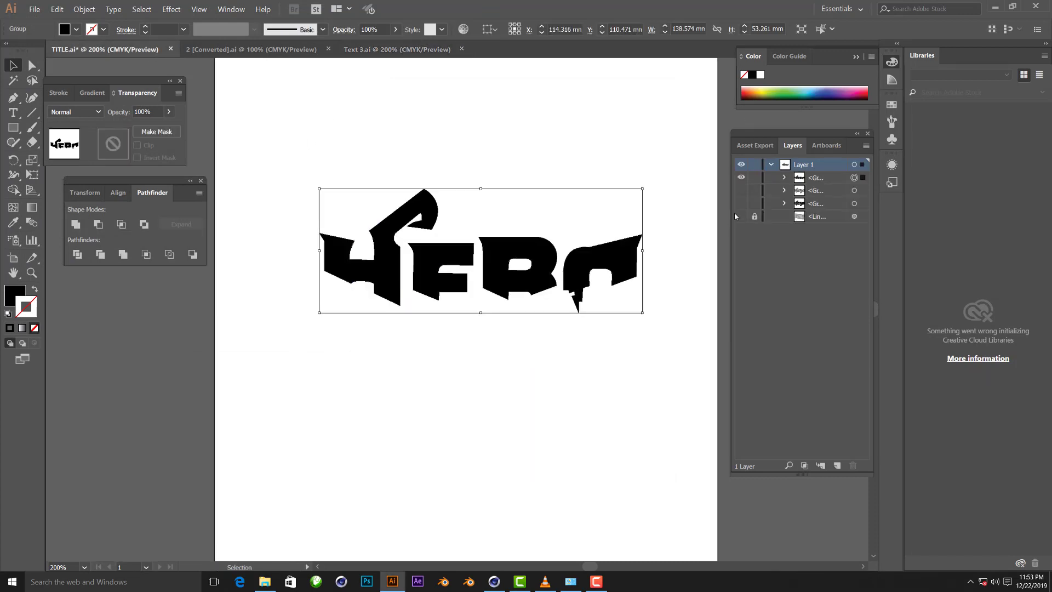
left_click(740, 190)
left_click(741, 216)
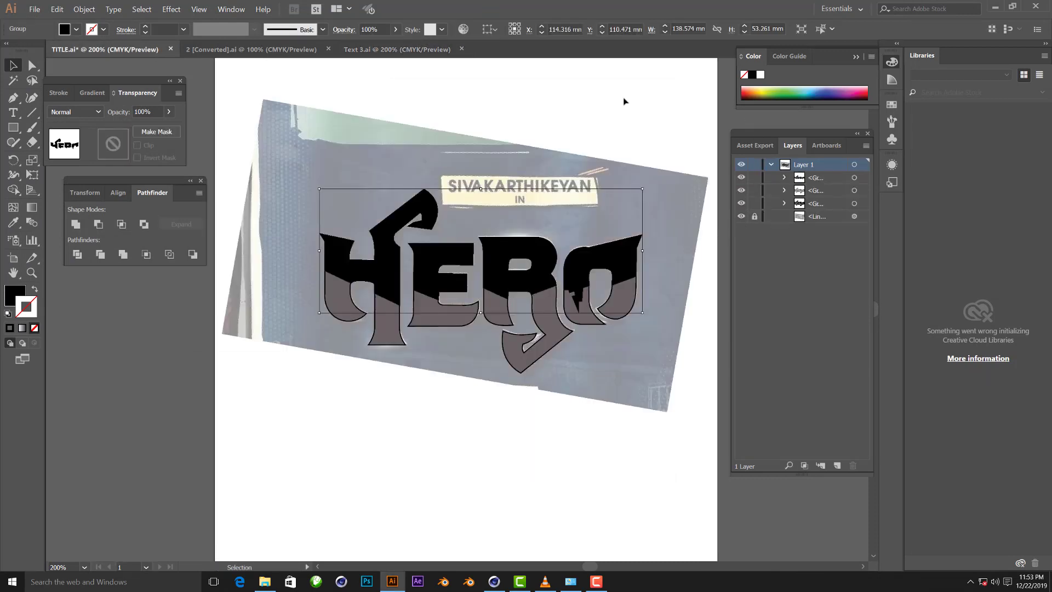
left_click(445, 477)
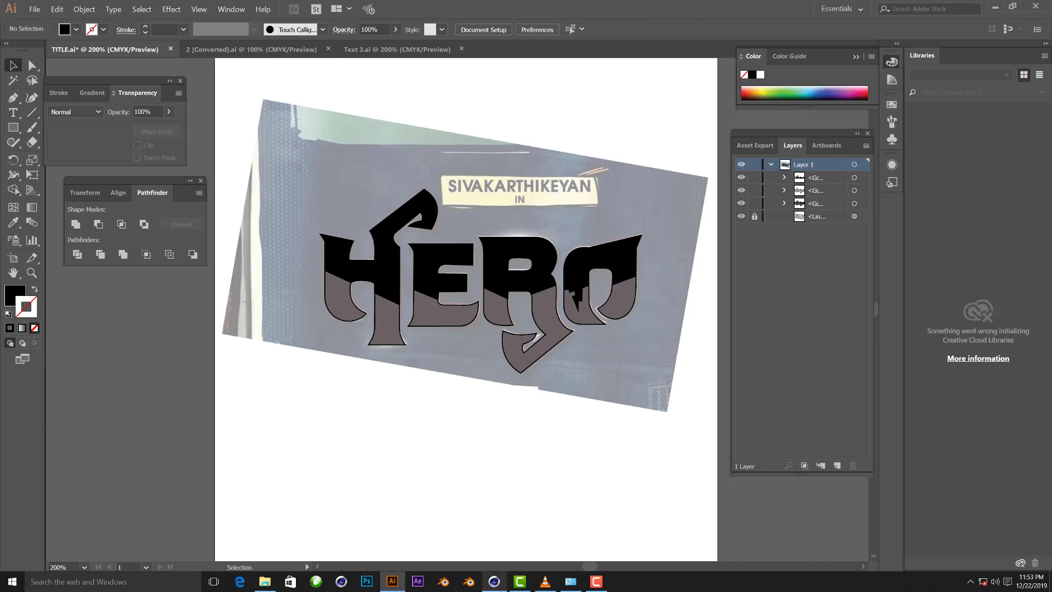
left_click(494, 582)
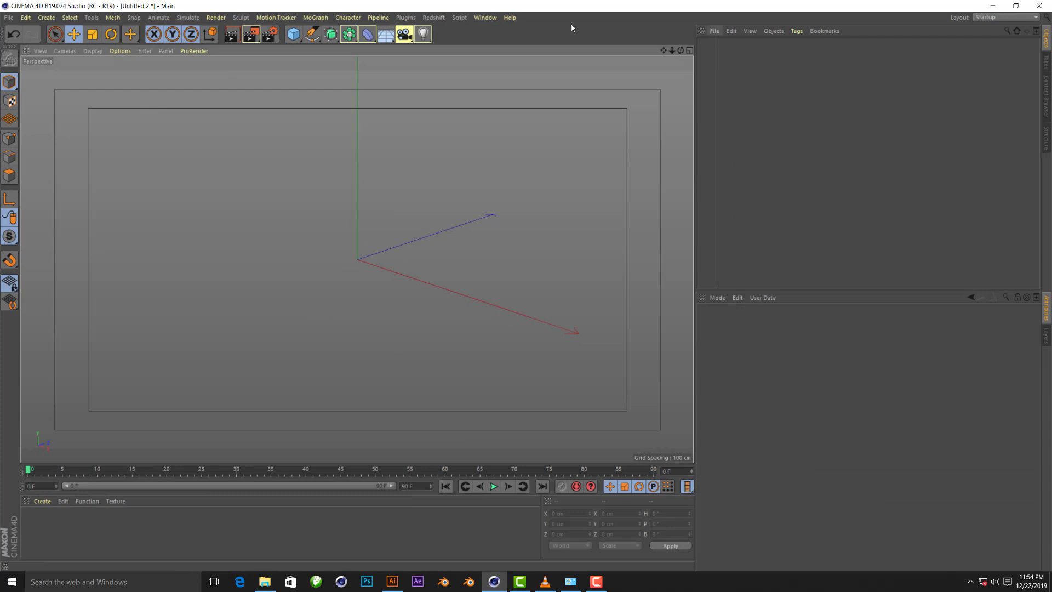
Merge Text 1.ai into the scene and set its position to 0
left_click(714, 31)
left_click(734, 45)
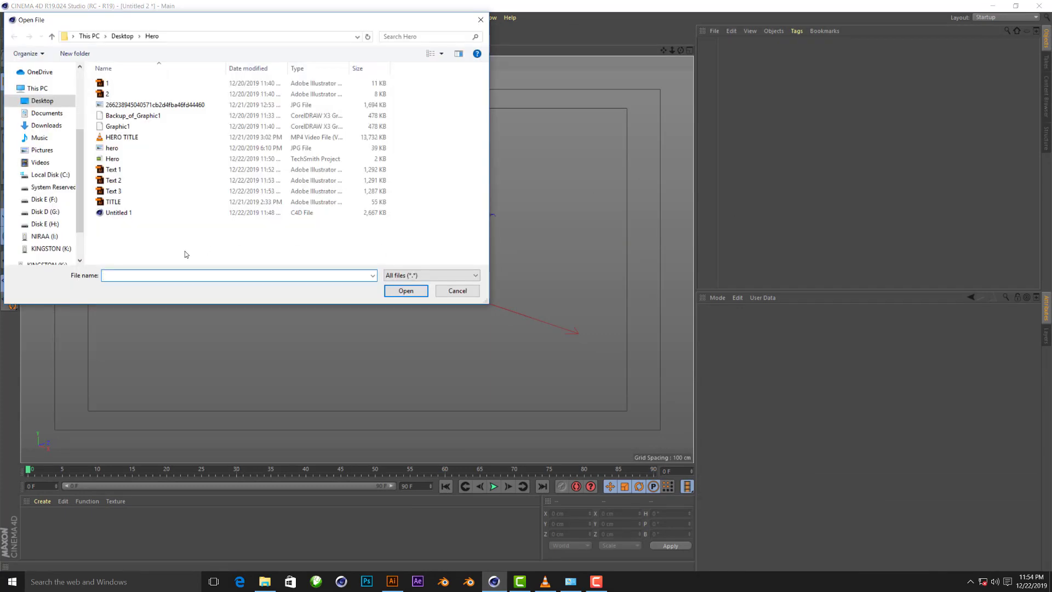
left_click(181, 169)
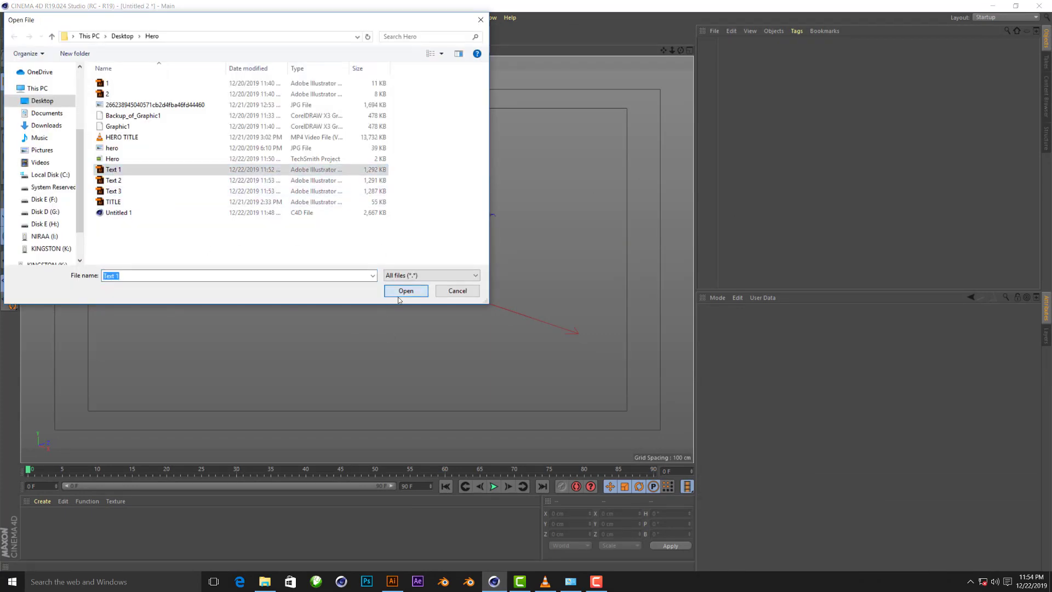
left_click(405, 290)
left_click(380, 409)
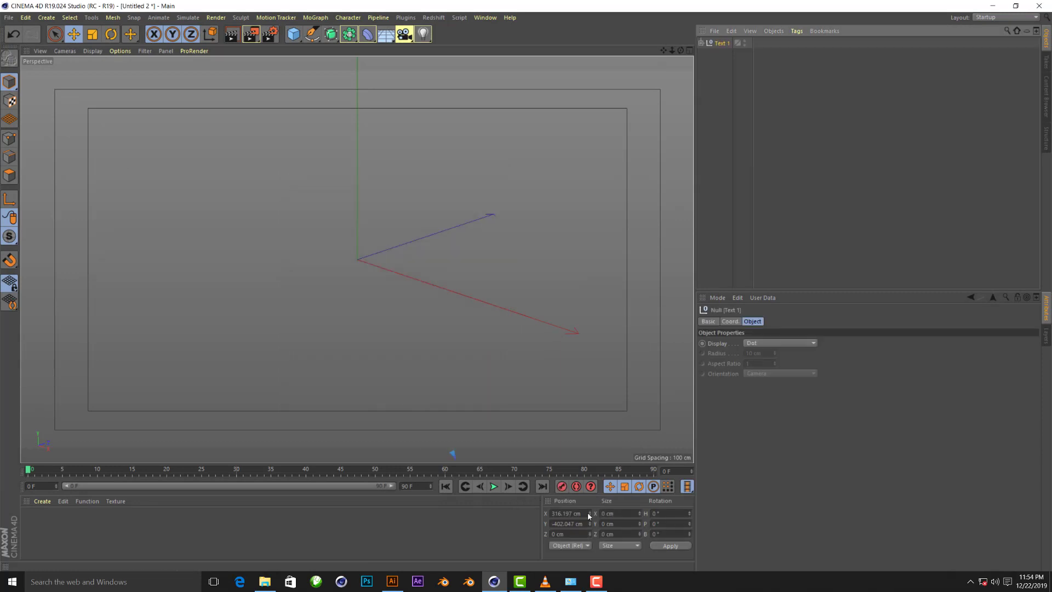
left_click_drag(589, 515, 589, 520)
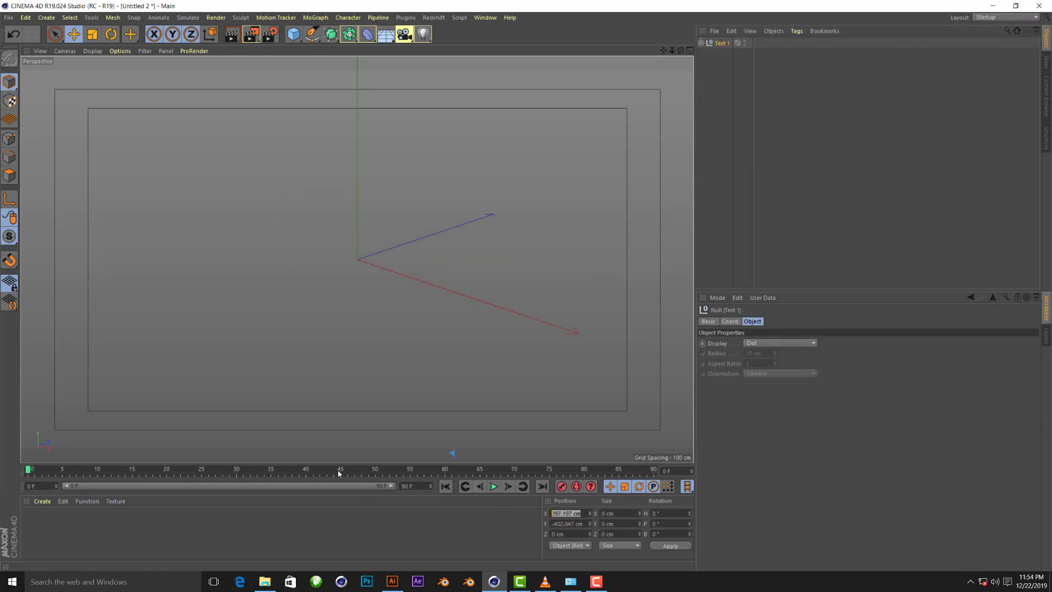
type("0")
key("Return")
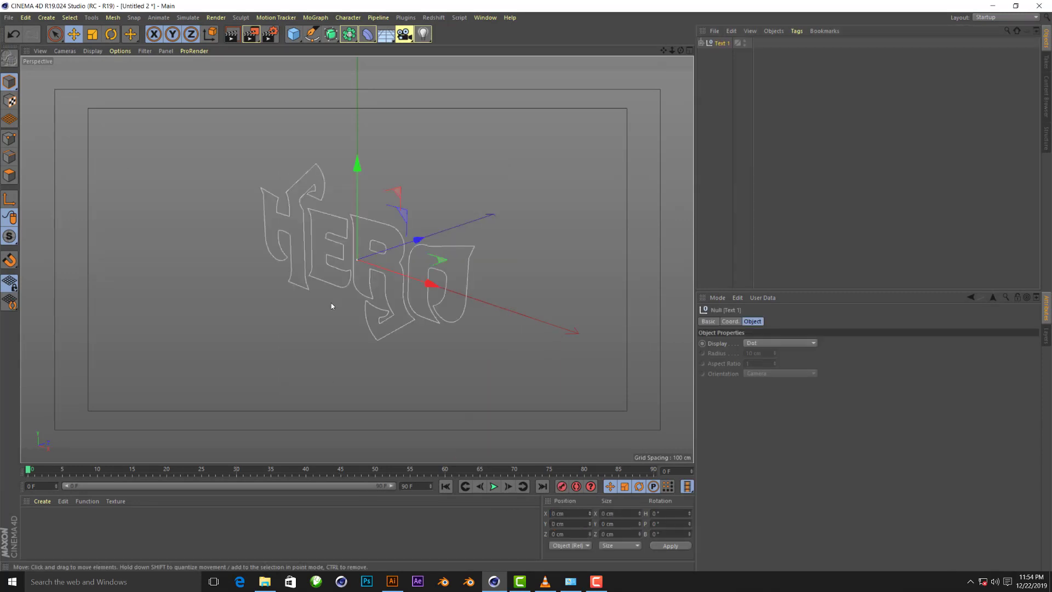
scroll(331, 303, "up", 1)
left_click_drag(679, 51, 726, 48)
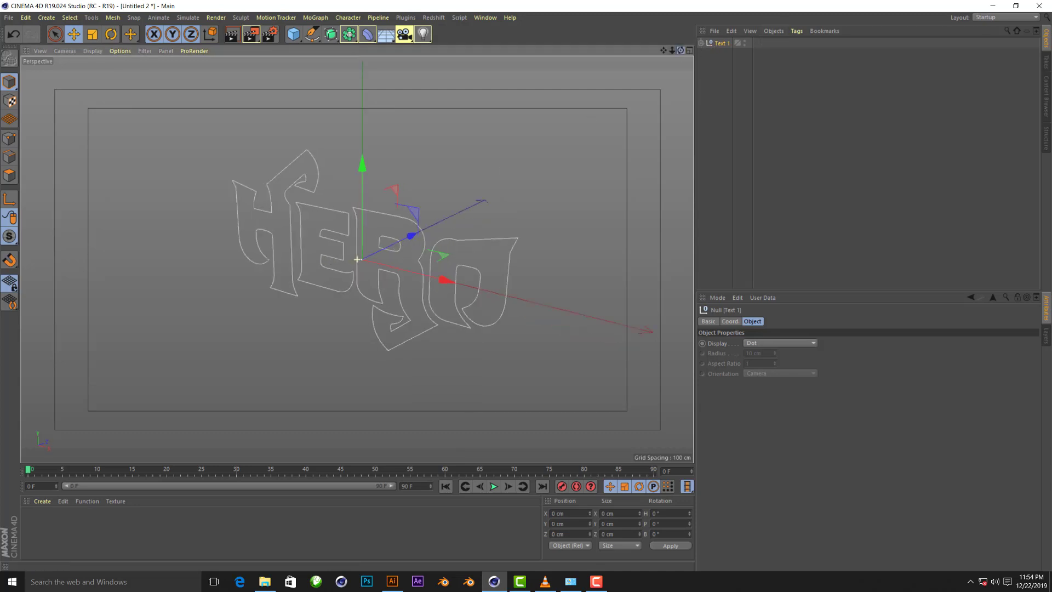
Merge Text 2.ai and Text 3.ai into the scene
left_click(718, 34)
left_click(307, 180)
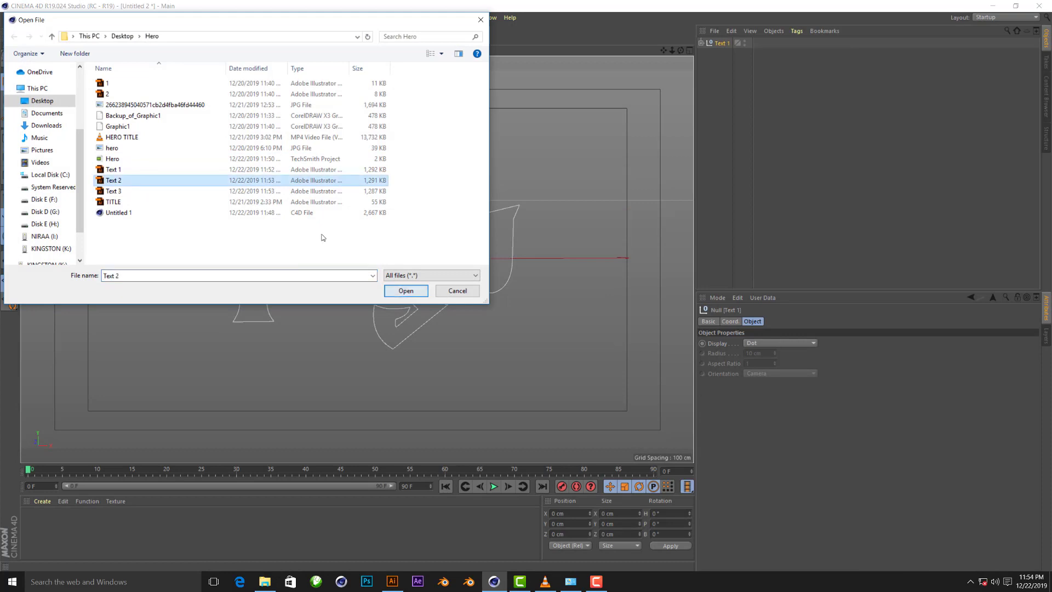
left_click(406, 290)
left_click(380, 404)
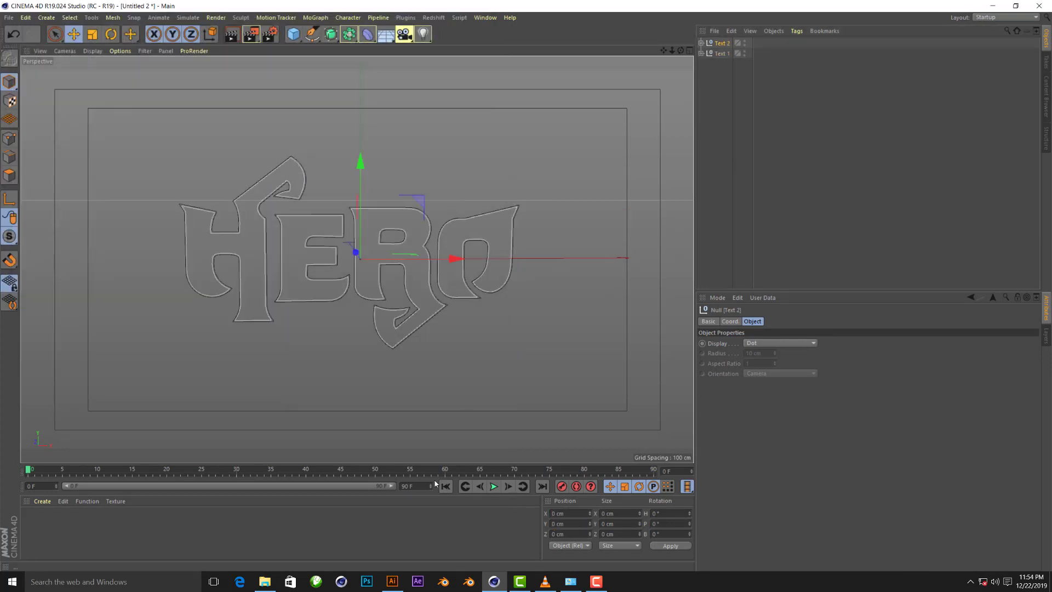
left_click(714, 30)
left_click(186, 195)
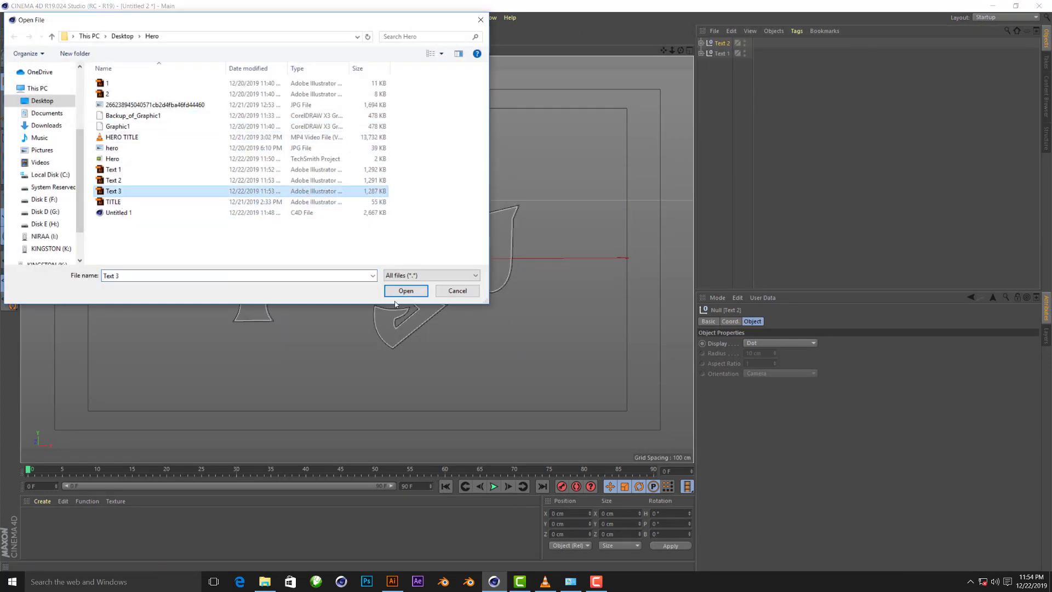
left_click(406, 289)
left_click(384, 402)
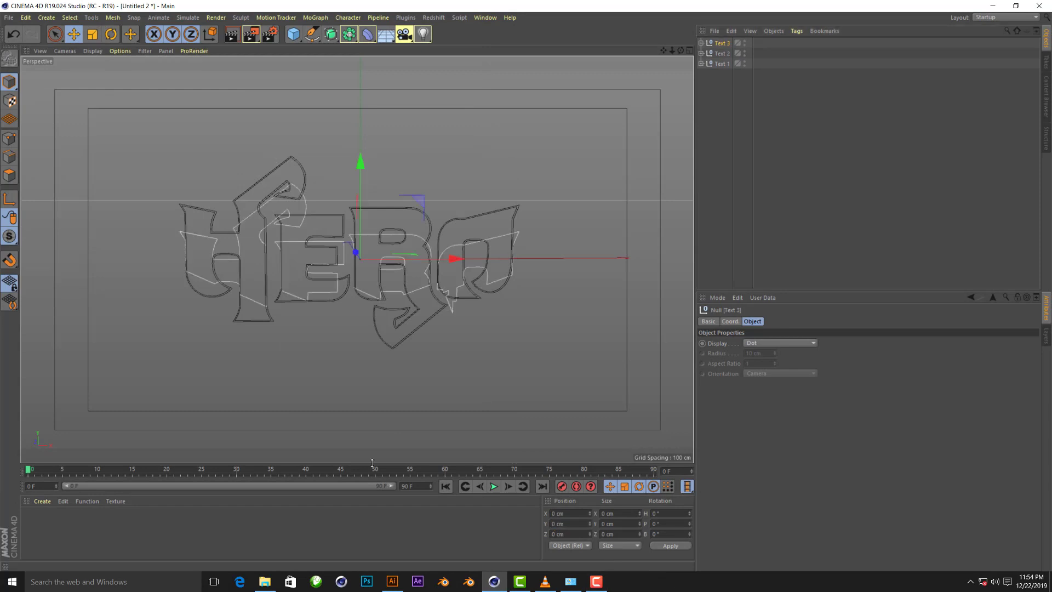
In the front view, move Text 3 up to Y 31.166 cm to align with the HERO lettering
key("F5")
key("F4")
scroll(352, 223, "up", 2)
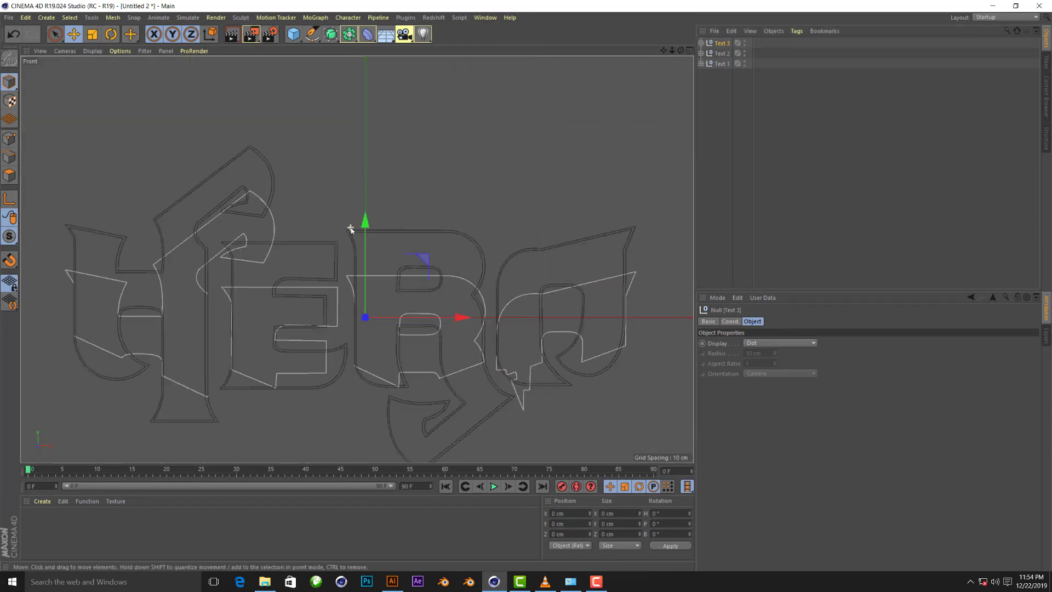
scroll(384, 227, "up", 2)
left_click_drag(384, 228, 376, 189)
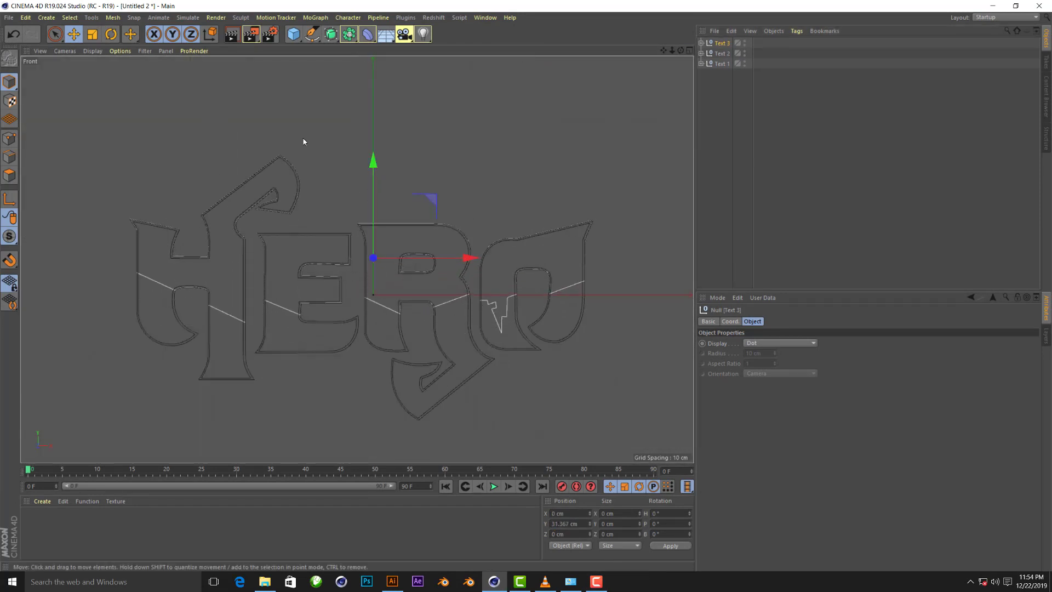
scroll(377, 184, "up", 3)
left_click_drag(376, 242, 376, 246)
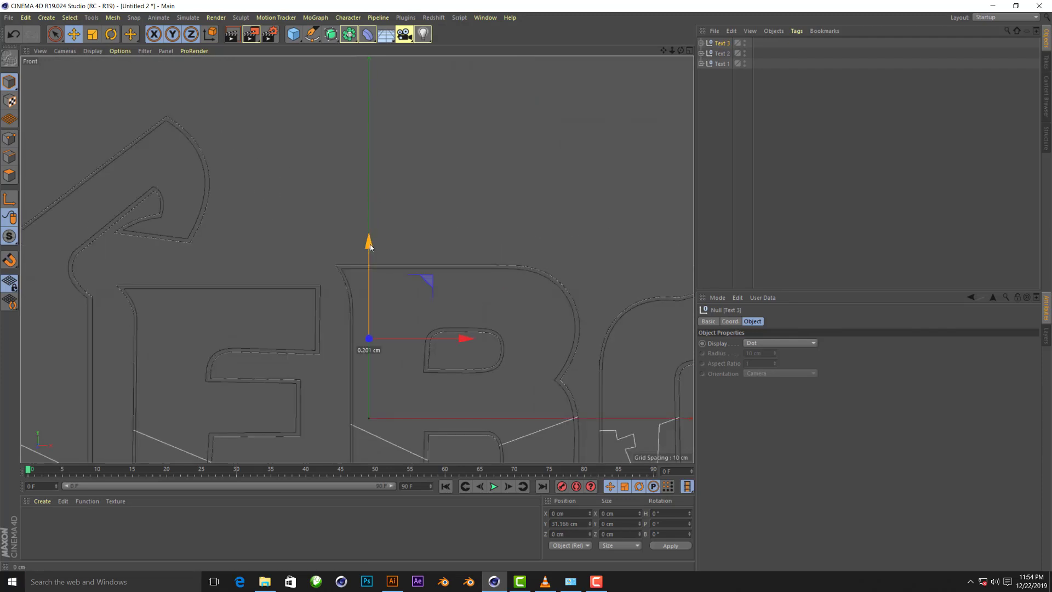
scroll(360, 149, "down", 3)
scroll(330, 182, "up", 3)
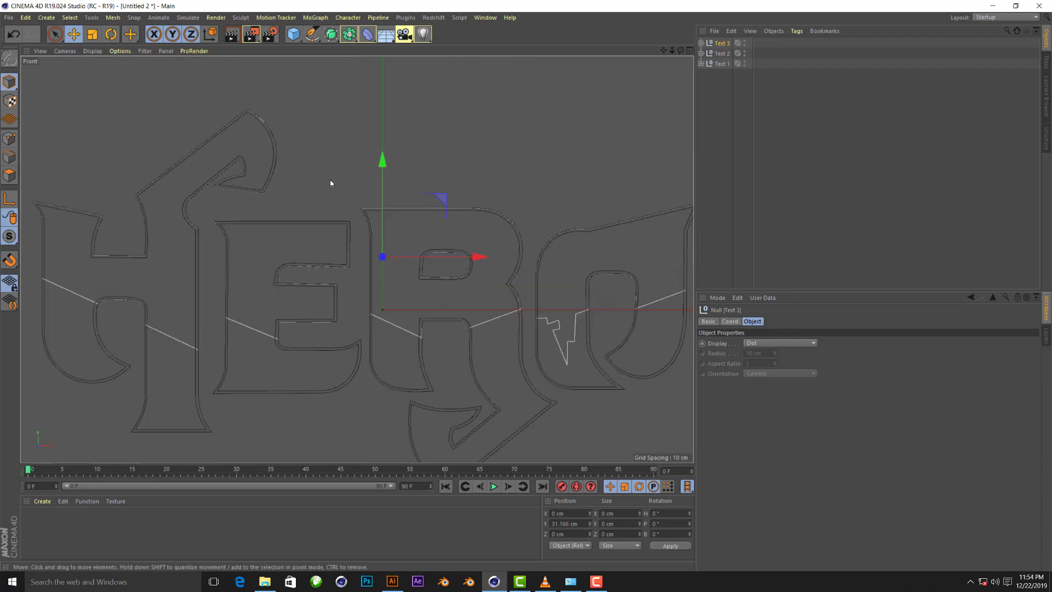
scroll(326, 170, "down", 3)
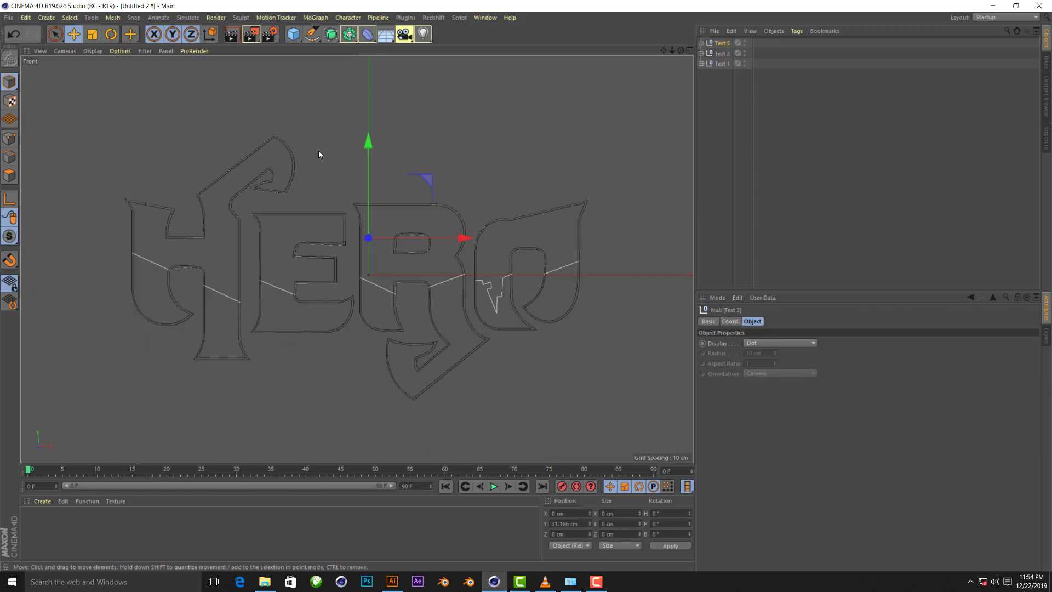
scroll(319, 154, "down", 2)
Return to the single perspective view and orbit to see the HERO outlines at an angle
middle_click(319, 154)
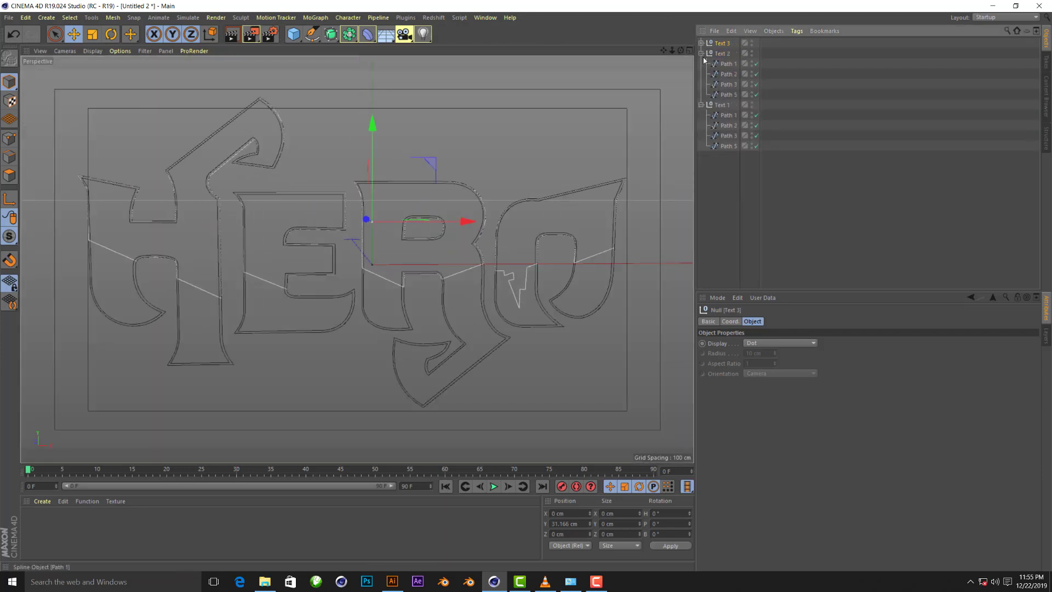
scroll(493, 165, "down", 3)
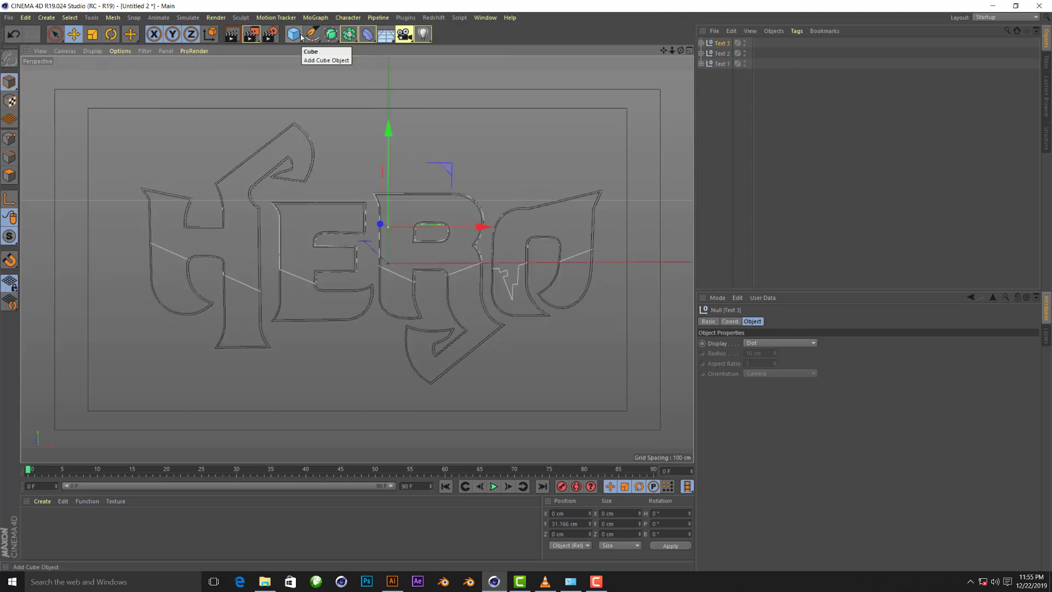
scroll(263, 197, "up", 3)
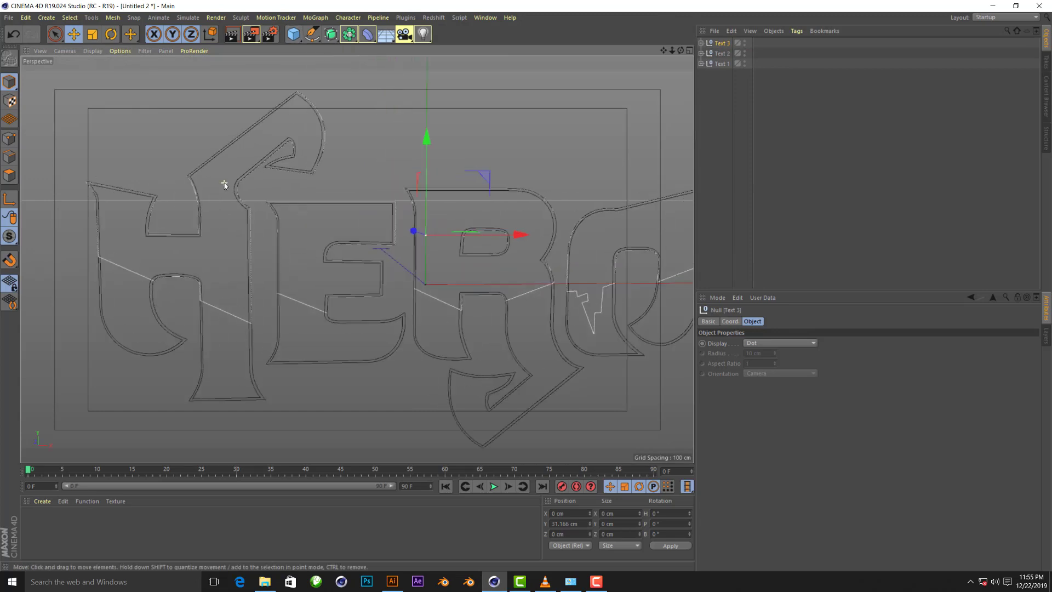
scroll(223, 181, "up", 2)
left_click_drag(680, 50, 354, 258)
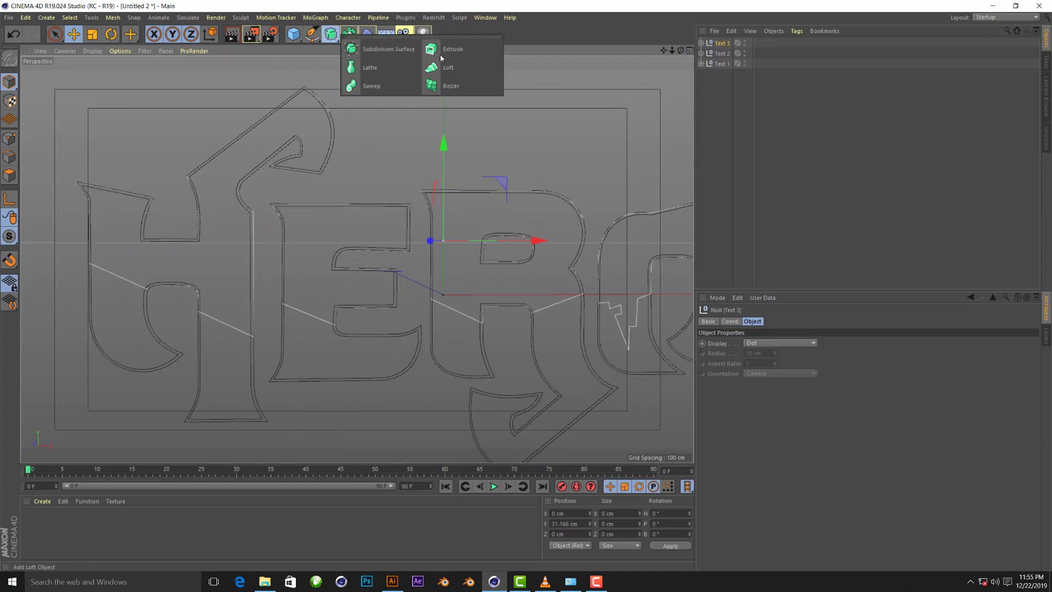
Add an Extrude with Text 3 as its child and Hierarchical enabled
left_click_drag(332, 36, 462, 50)
left_click(722, 75)
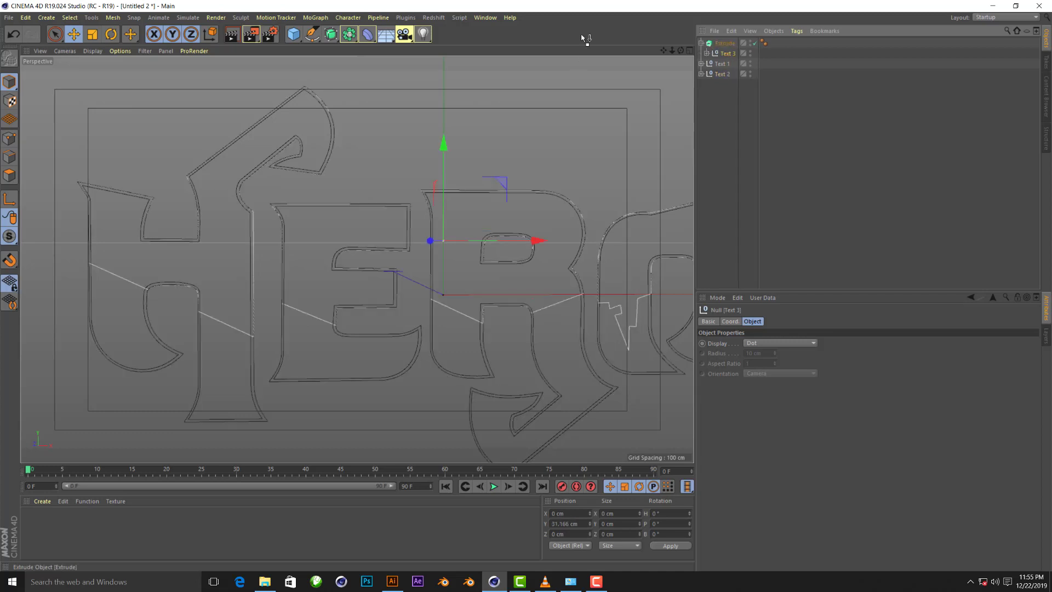
left_click(724, 43)
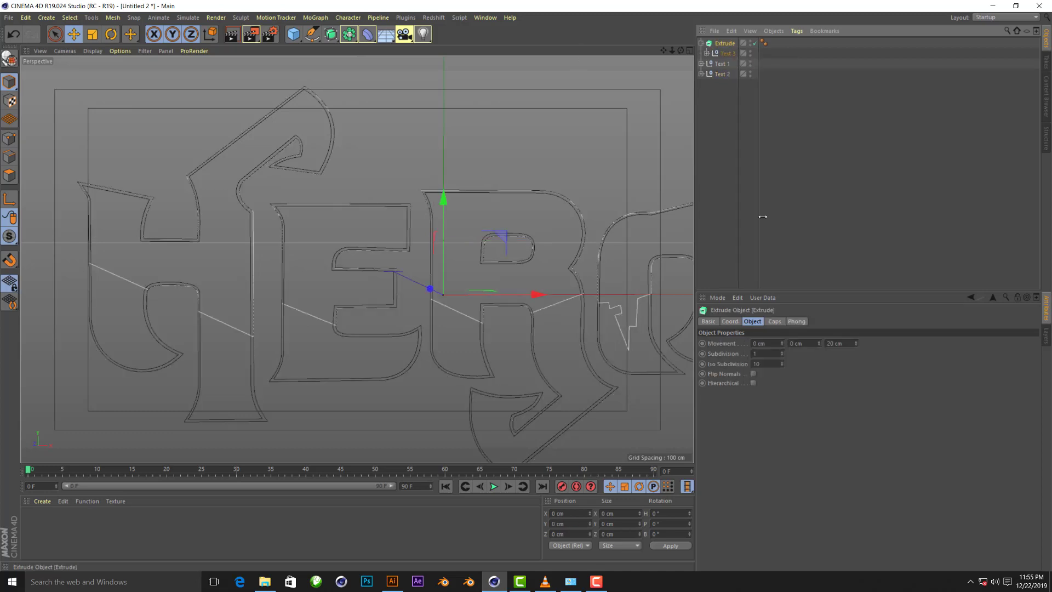
left_click(753, 383)
Set the extrusion depth to 30 cm and orbit to a near-front view of the letters
mouse_move(682, 51)
left_mouse_down()
mouse_move(357, 259)
mouse_move(875, 376)
left_mouse_up()
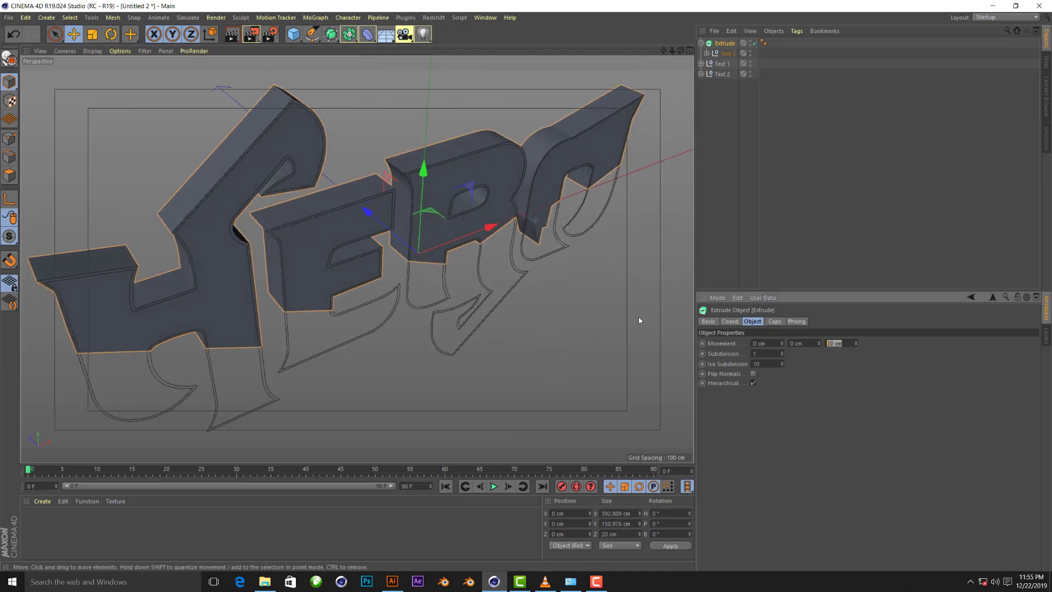
type("0")
key("Return")
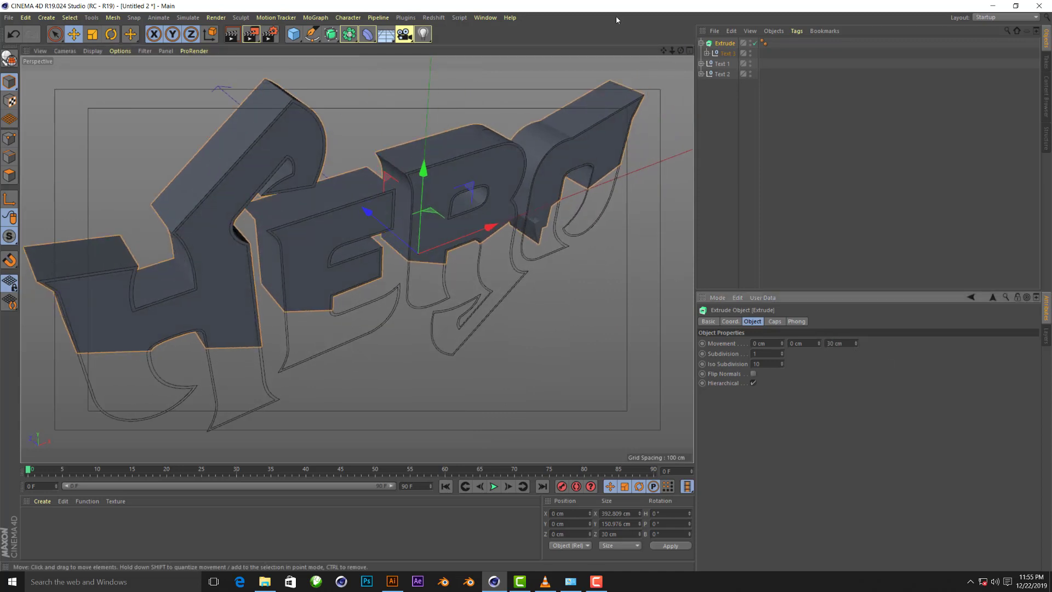
left_click_drag(680, 51, 686, 54)
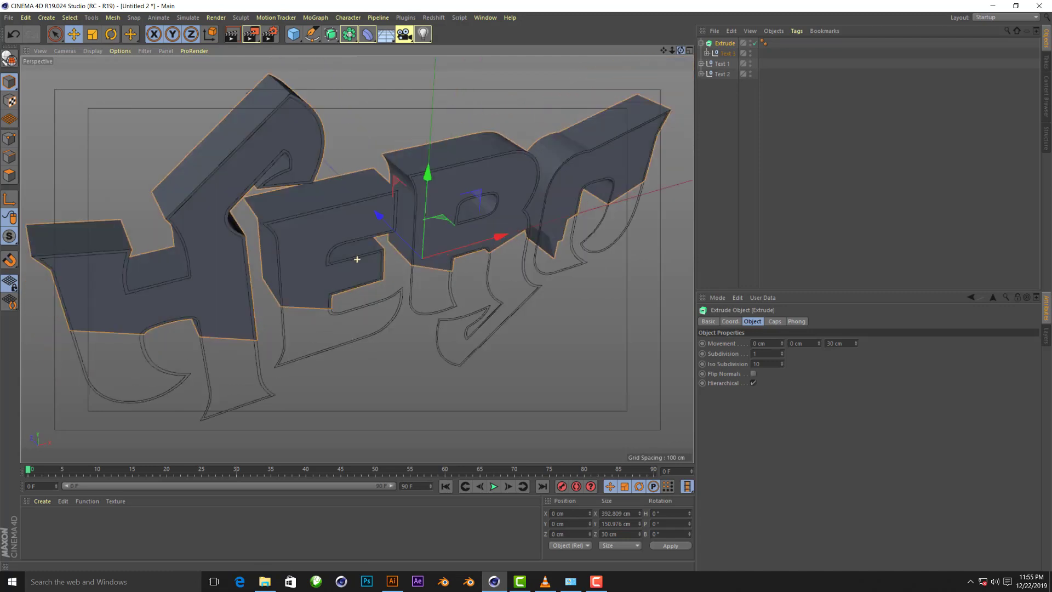
left_click_drag(358, 260, 265, 160, "alt")
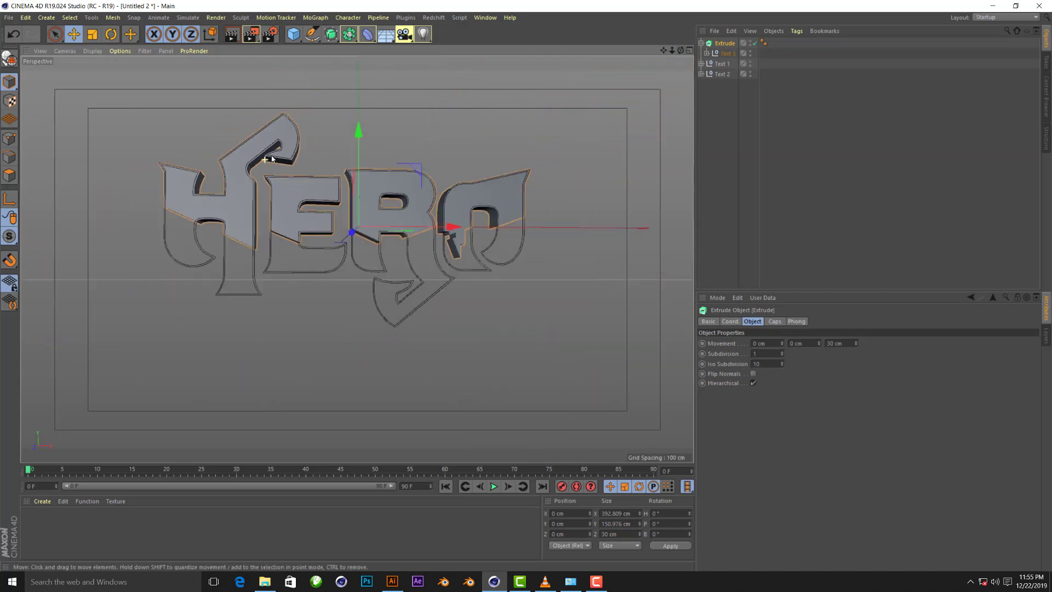
scroll(439, 196, "down", 3)
Rename the extrusion to 1 and duplicate it as 2 with Text 2 as its child
double_click(723, 45)
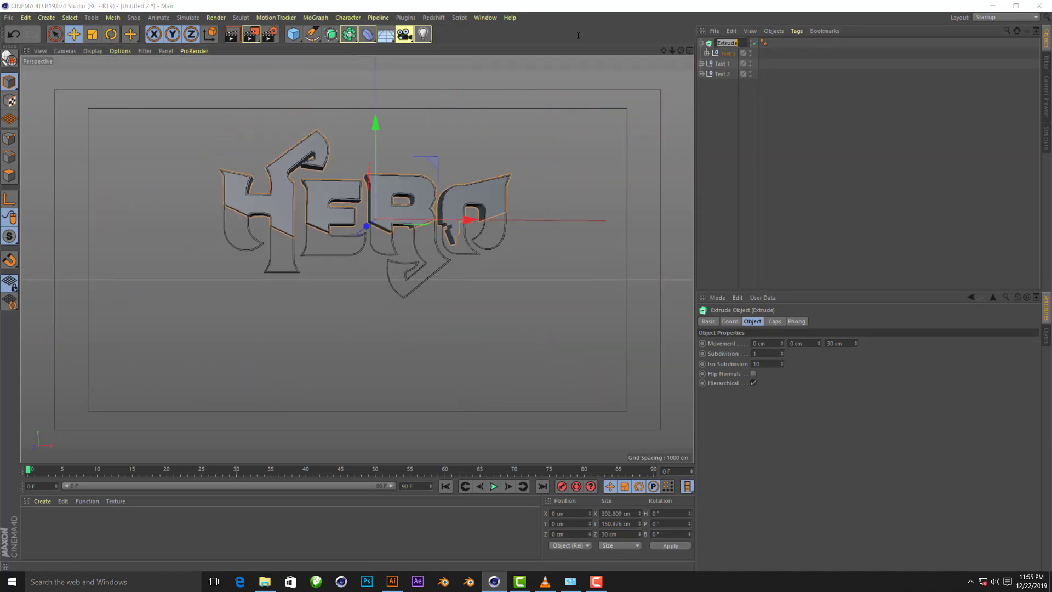
type("1")
key("Return")
left_click(701, 43)
left_click_drag(711, 42, 712, 44, "ctrl")
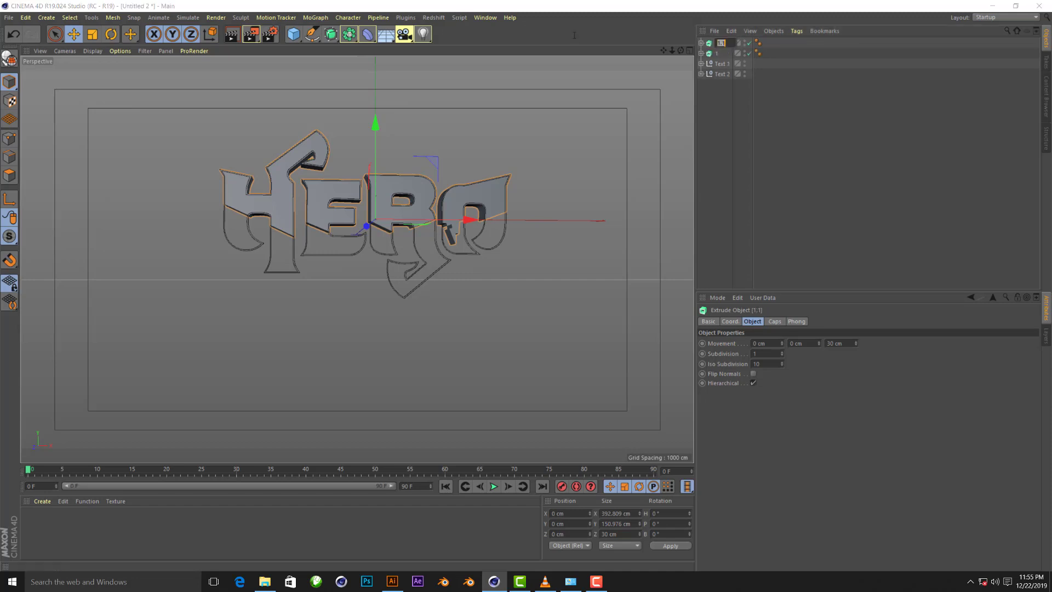
left_click(702, 42)
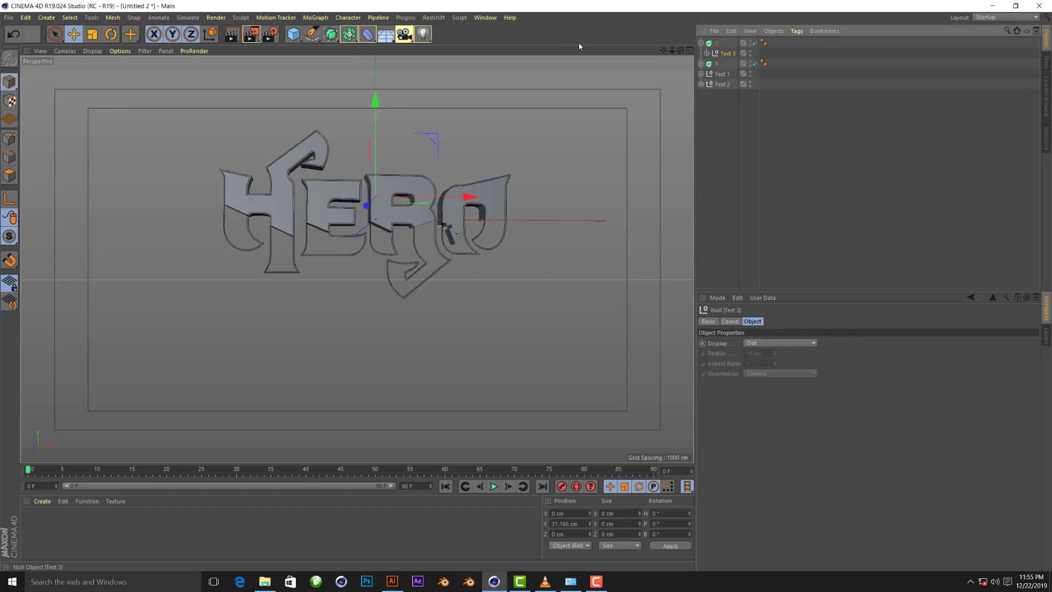
key("Delete")
left_click_drag(722, 73, 716, 43)
Push extrusion 1 back along Z to -2.772 cm
scroll(252, 164, "up", 5)
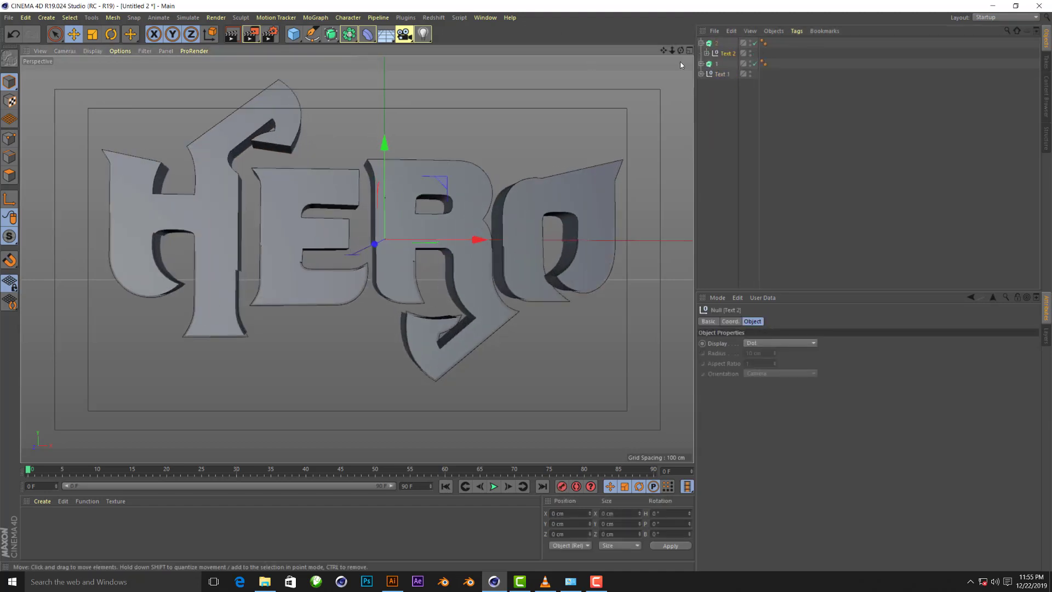
mouse_move(285, 164)
left_mouse_down("alt")
mouse_move(252, 153)
mouse_move(352, 224)
mouse_move(386, 225)
mouse_move(315, 243)
left_mouse_up("alt")
left_click(329, 219)
scroll(352, 224, "up", 2)
scroll(316, 243, "down", 3)
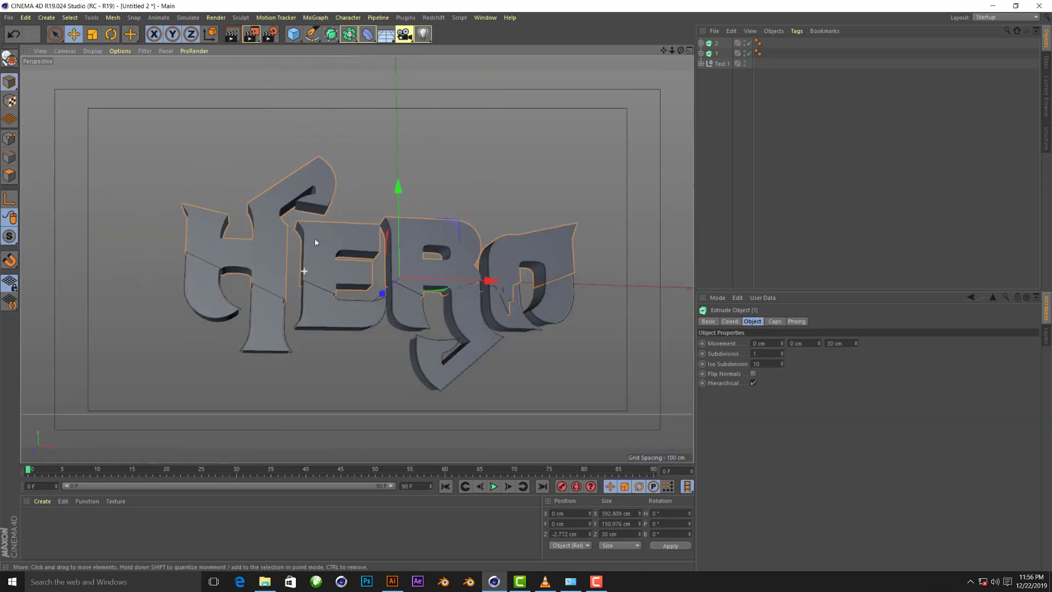
Test-render the letters, add Ambient Occlusion in Render Settings, and render again
left_click(231, 36)
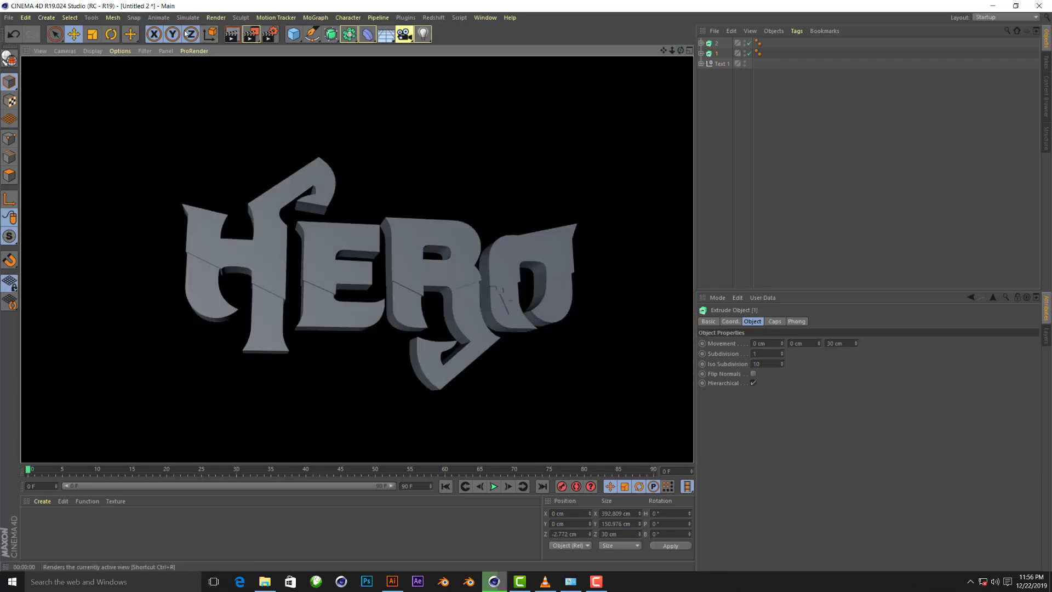
left_click(269, 34)
left_click(81, 189)
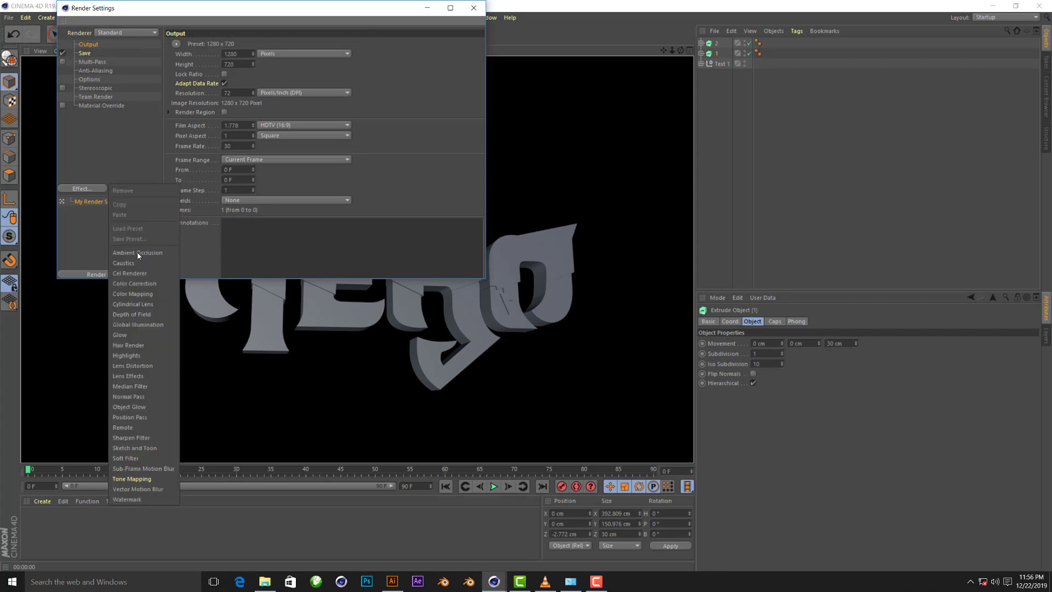
left_click(140, 253)
left_click(473, 10)
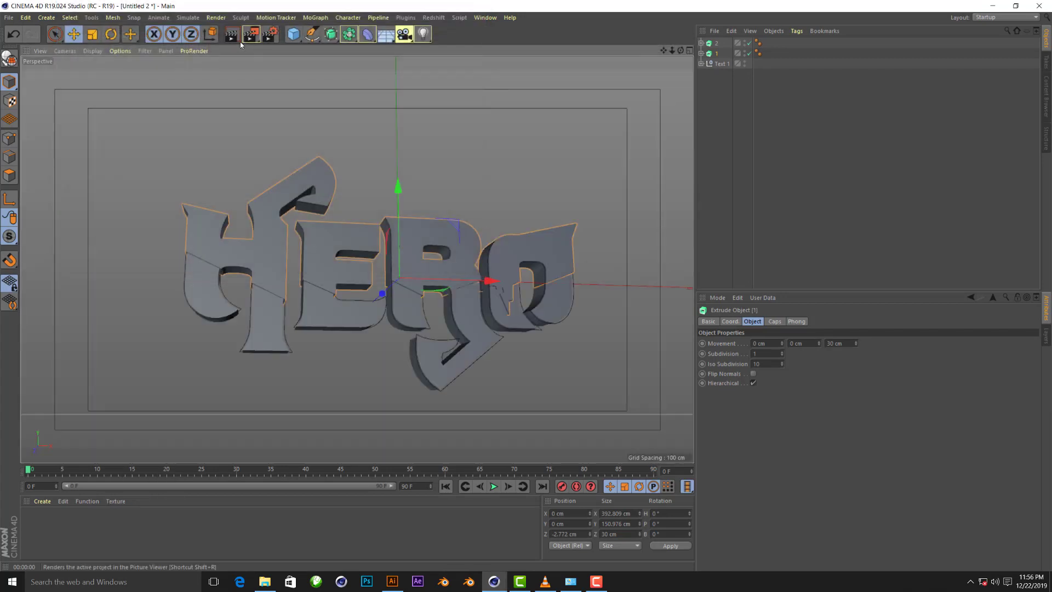
left_click(232, 34)
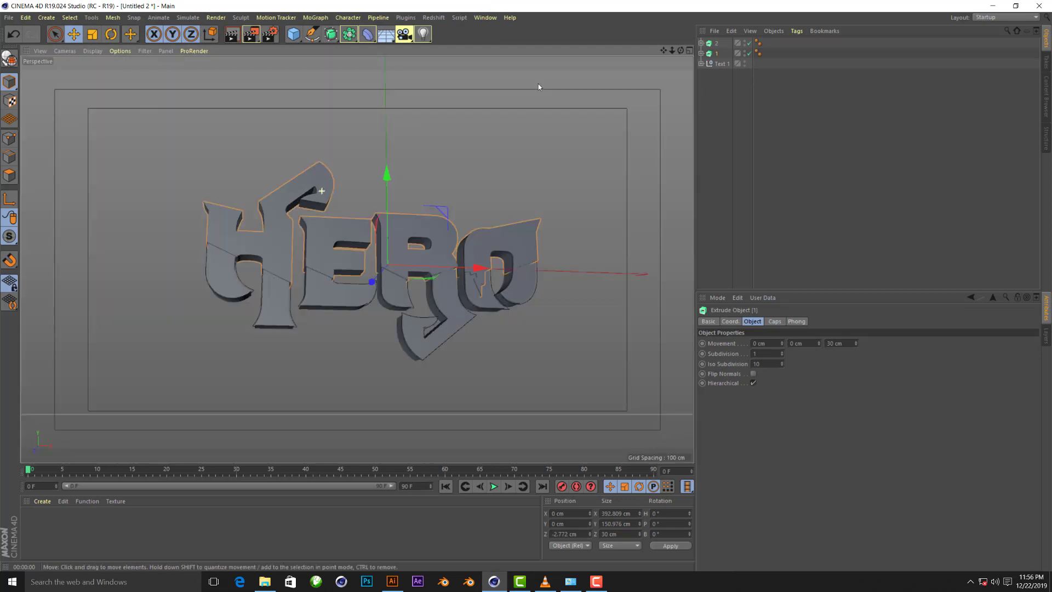
Copy the Text 1 outlines as Text 1.1 and bring up its paths' Intermediate Points options
scroll(535, 86, "up", 2)
left_click(722, 65)
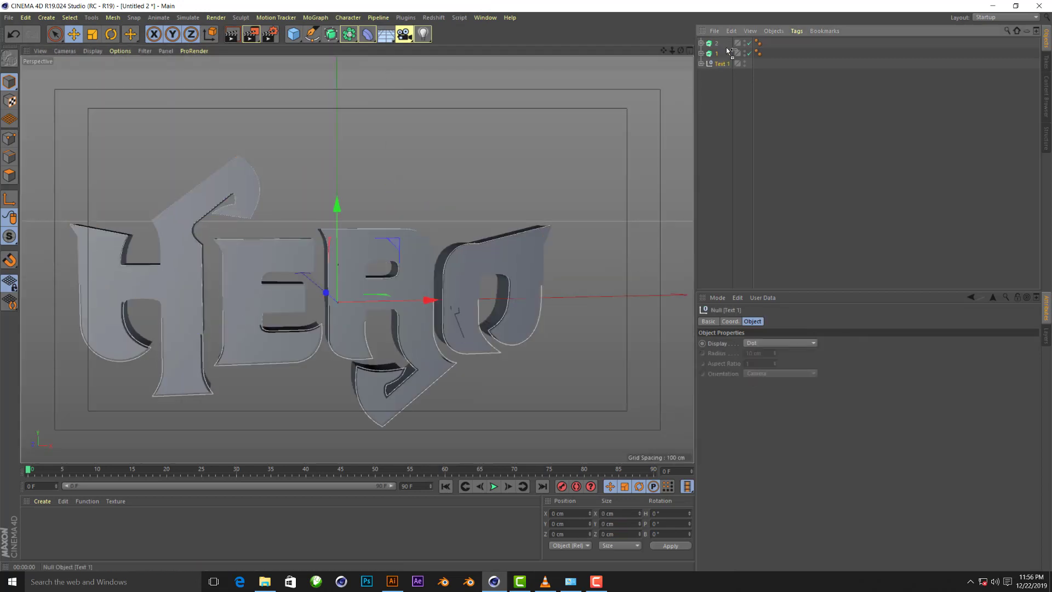
left_click_drag(722, 42, 723, 42, "ctrl")
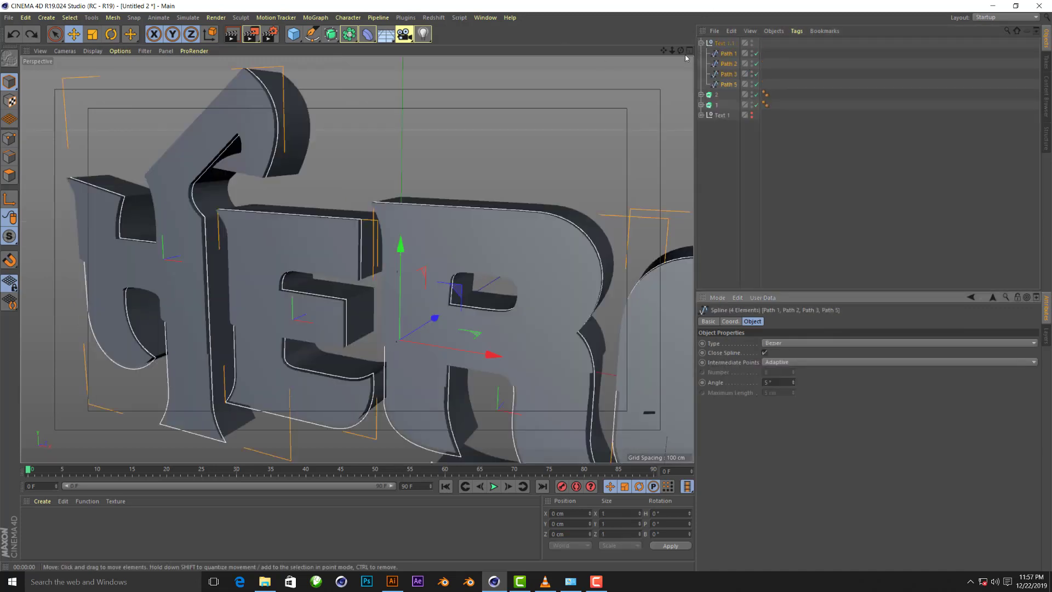
mouse_move(362, 244)
left_mouse_down("alt")
mouse_move(362, 257)
mouse_move(509, 252)
left_mouse_up("alt")
scroll(509, 253, "down", 3)
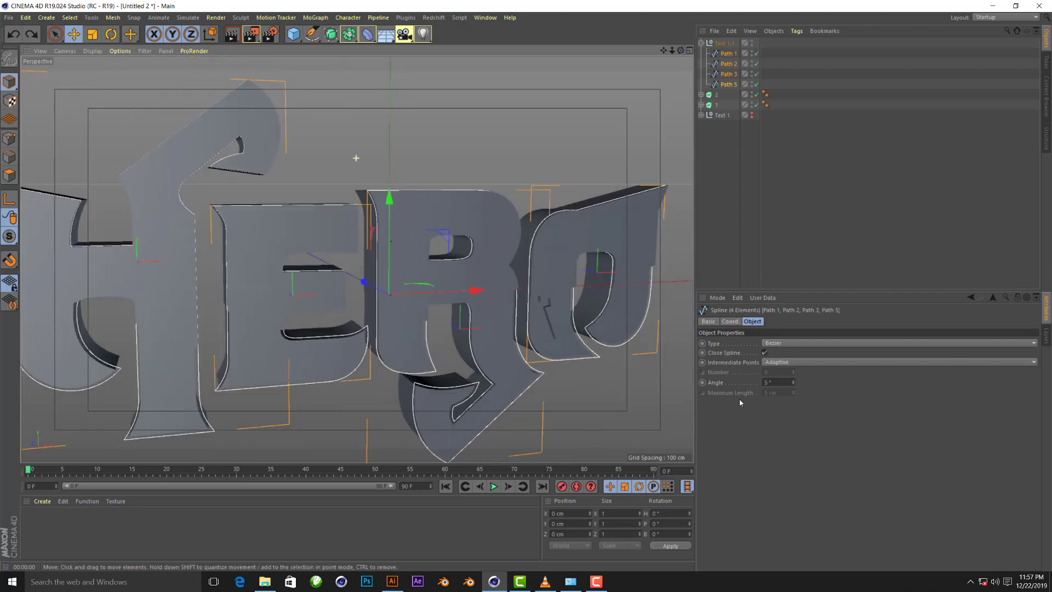
left_click(767, 362)
Set the paths to Subdivided, merge them into Path 1.1, delete Text 1.1, and hide extrusion 2
left_click(800, 414)
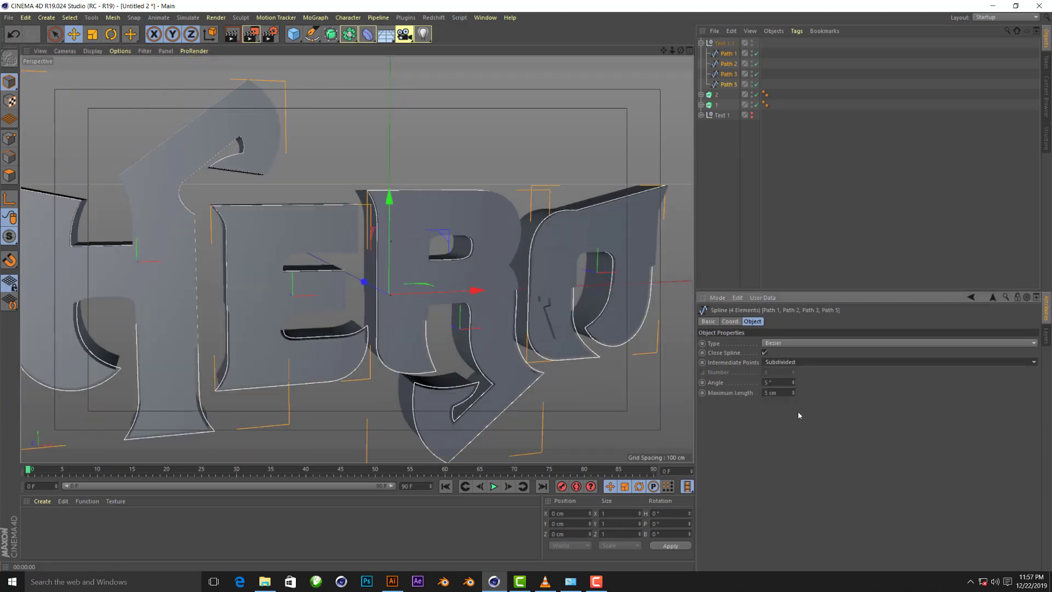
right_click(726, 87)
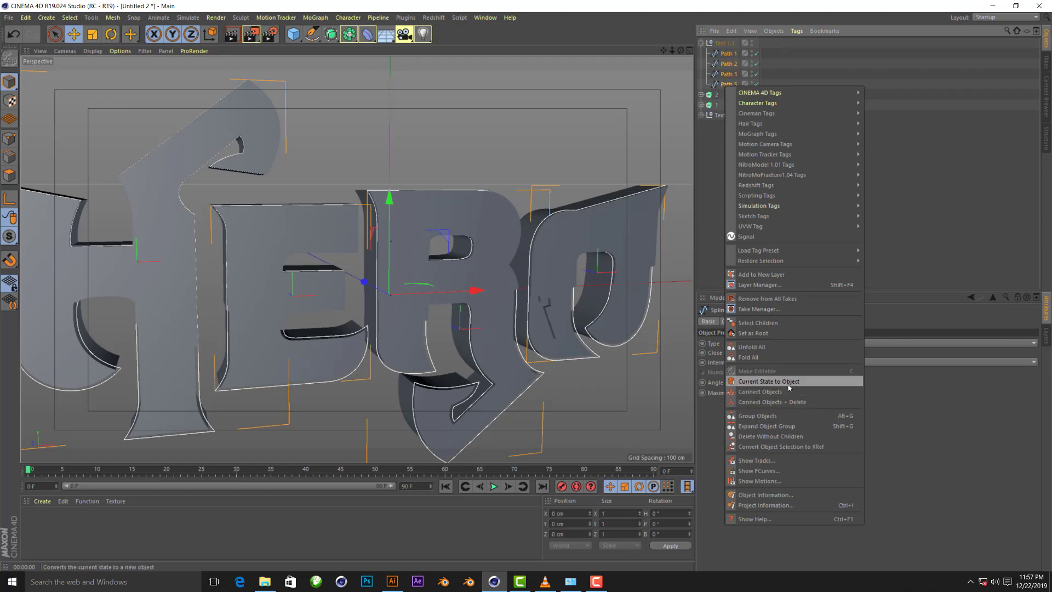
left_click(790, 402)
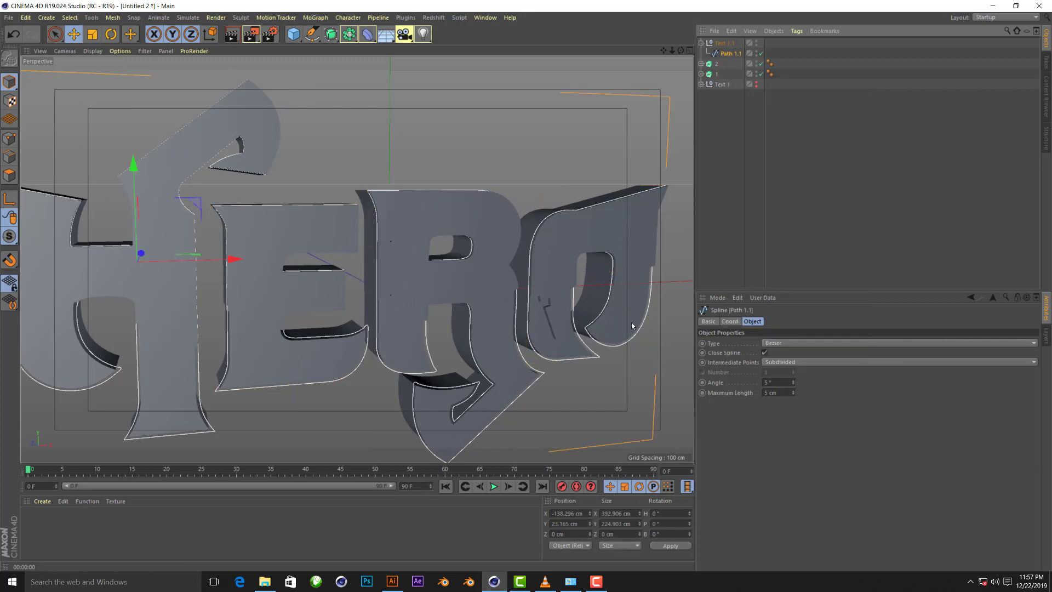
key("h")
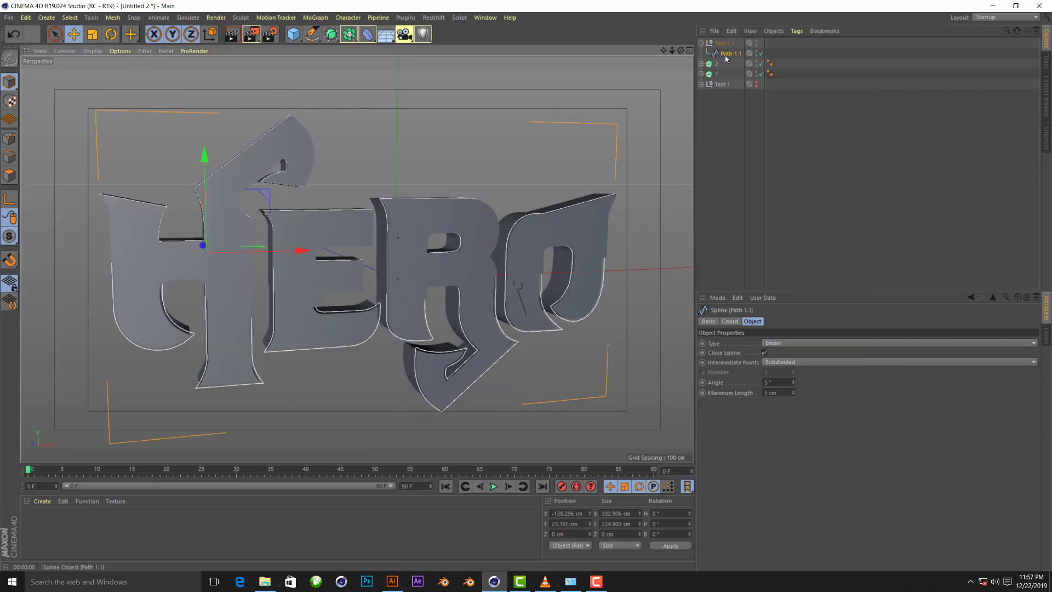
key("Delete")
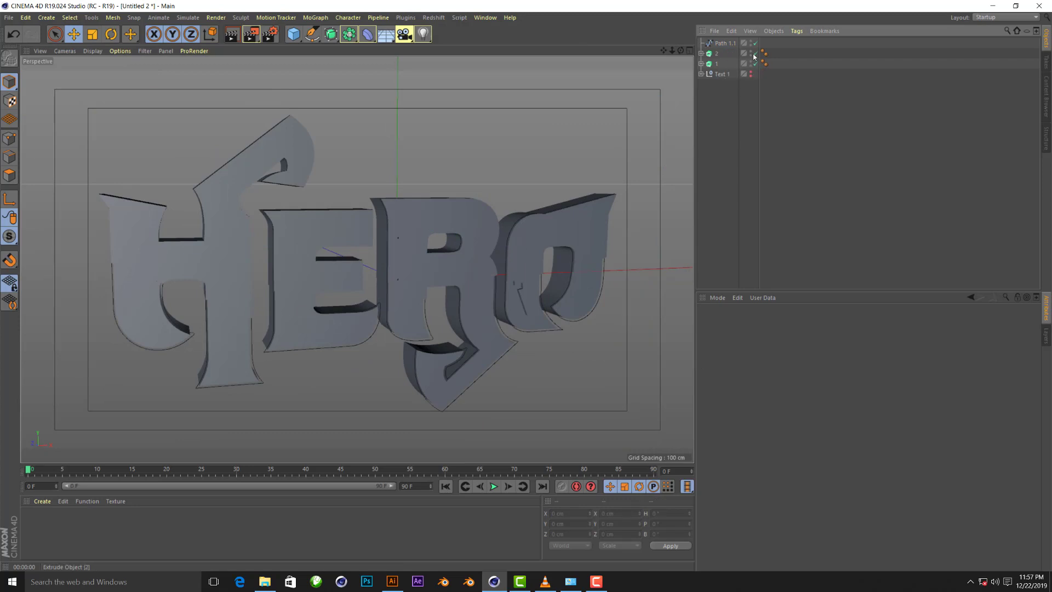
left_click(756, 53)
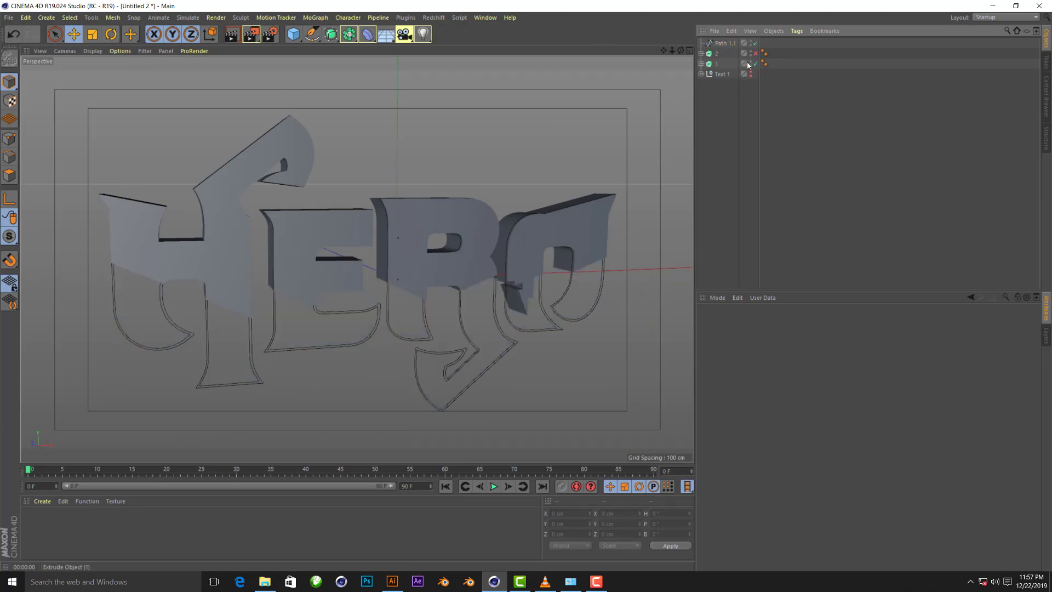
left_click(725, 44)
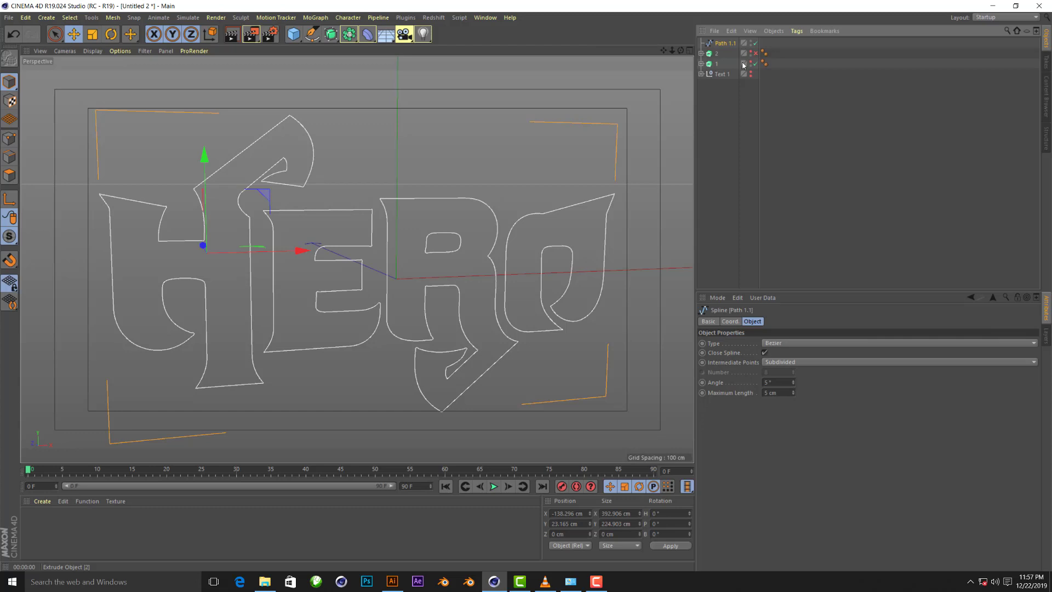
Add a 3 cm circle and a Sweep that runs it along the merged HERO path
left_click(312, 34)
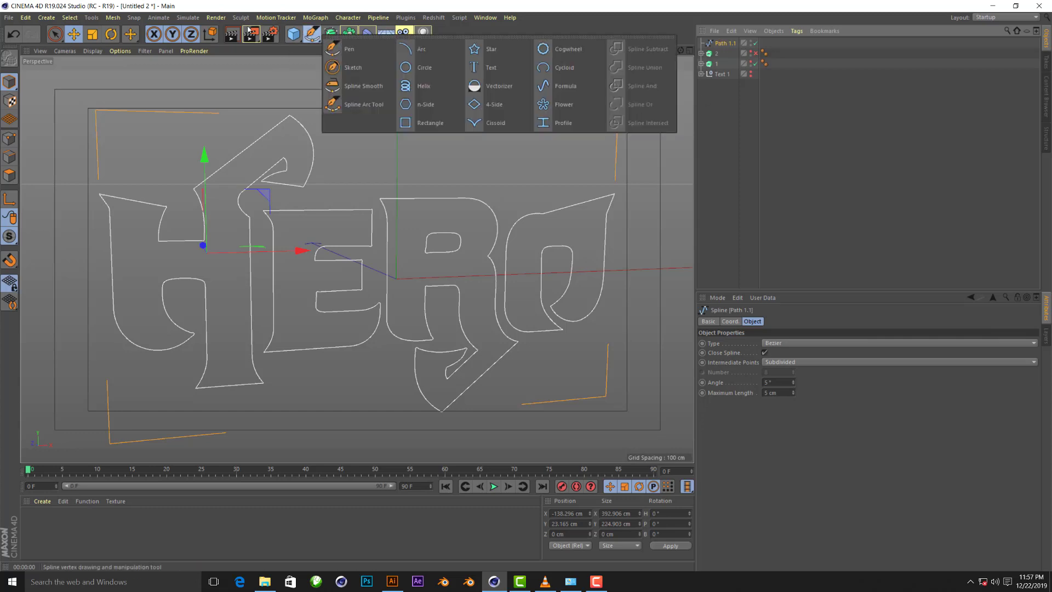
left_click(411, 68)
double_click(778, 362)
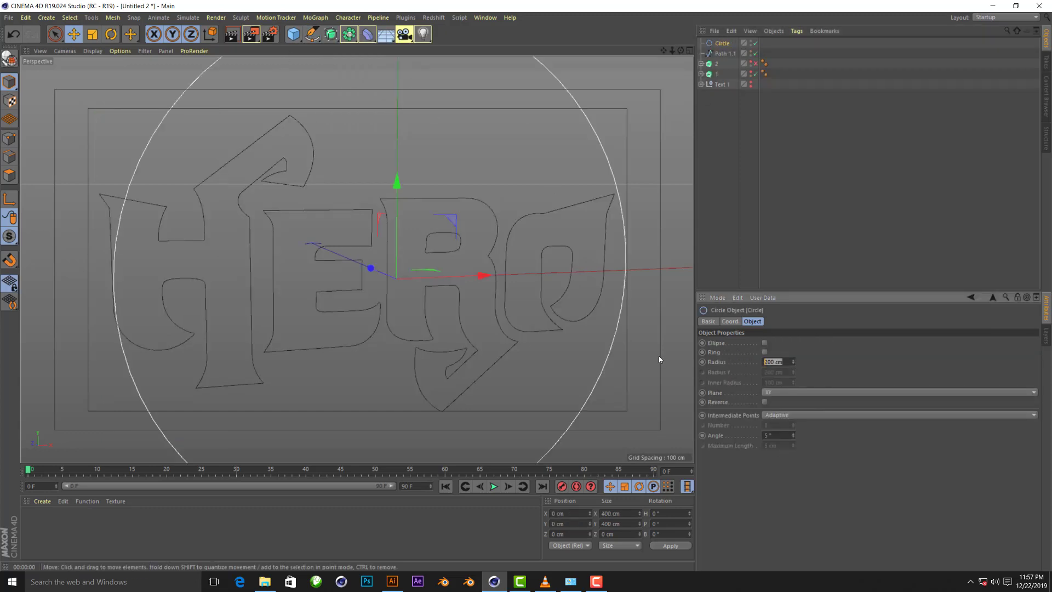
type("3")
key("Return")
left_click(331, 34)
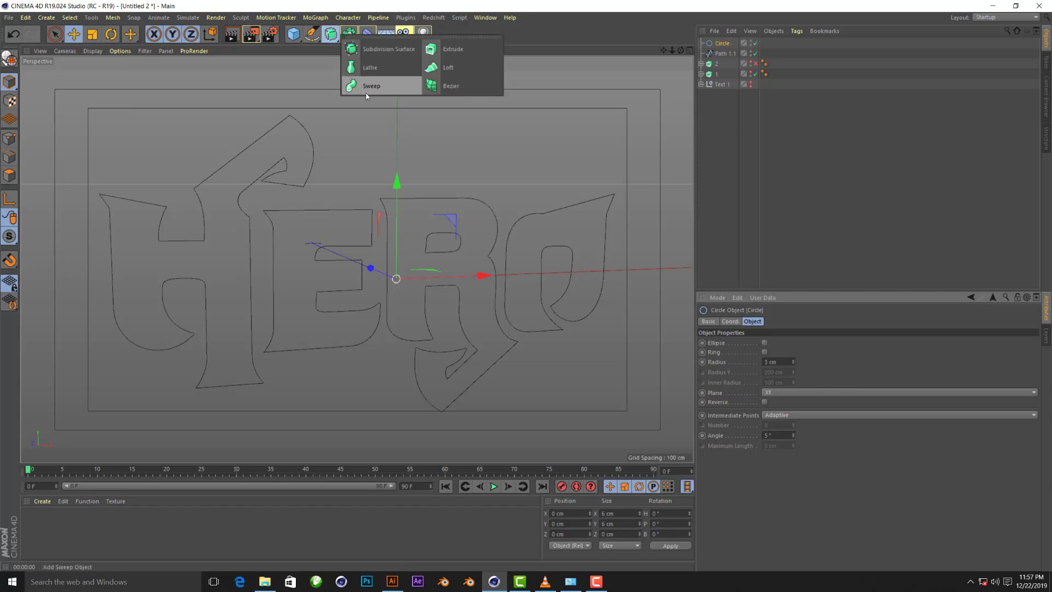
left_click(366, 93)
left_click_drag(725, 49, 723, 42)
Thin the swept tube to a 2 cm radius, then pull the circle profile out of the Sweep
scroll(490, 220, "up", 2)
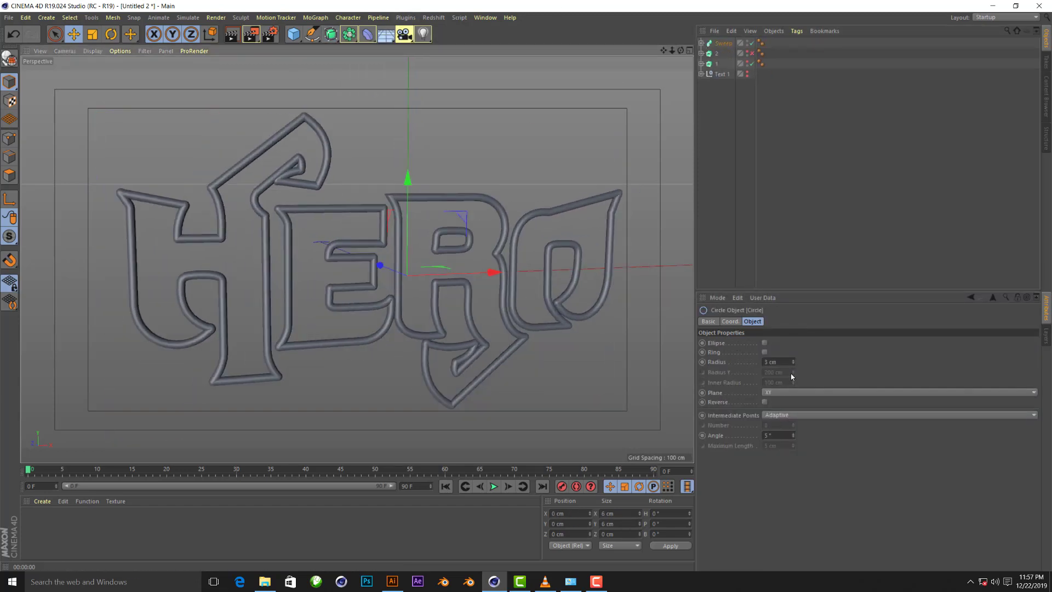
left_click_drag(793, 363, 794, 373)
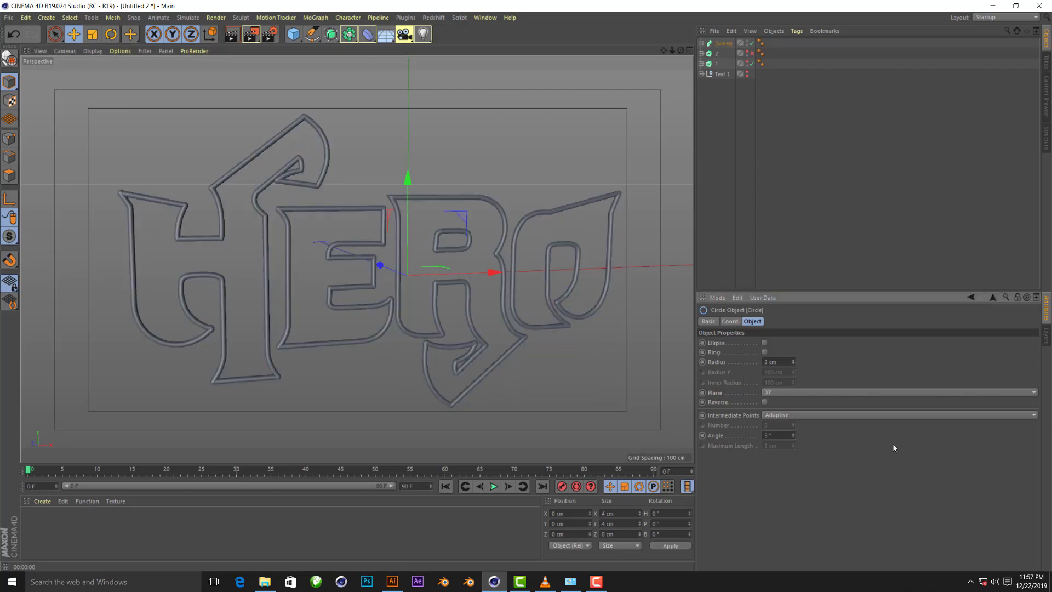
scroll(208, 268, "up", 3)
scroll(208, 269, "up", 3)
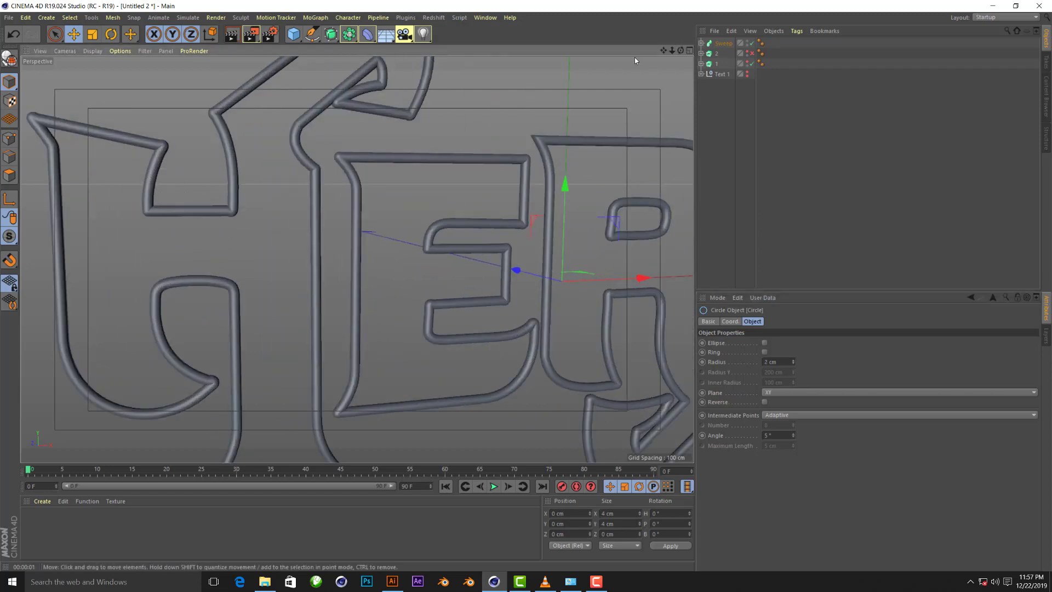
left_click(701, 44)
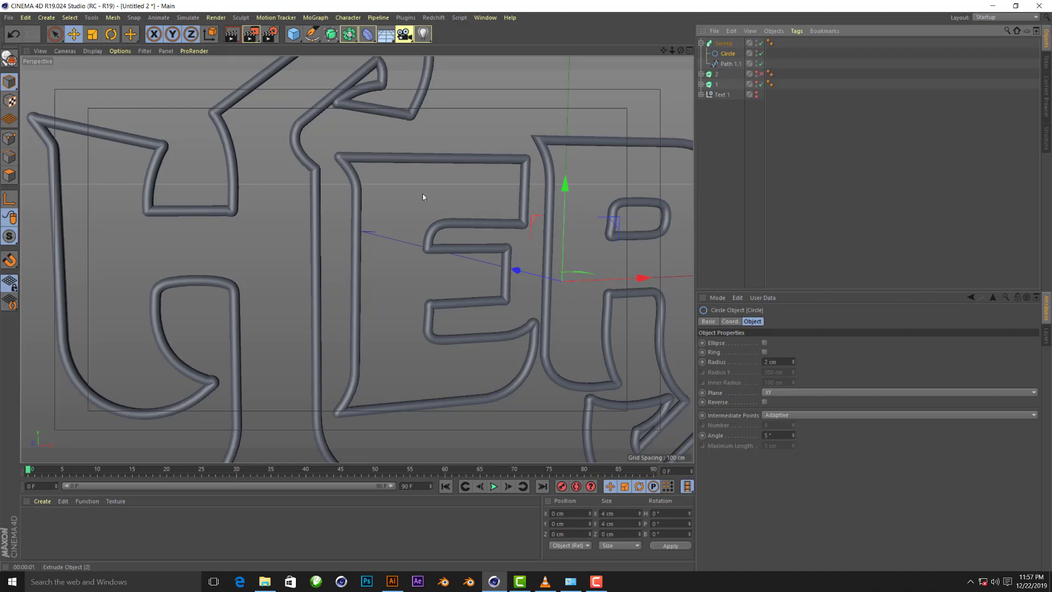
scroll(423, 197, "down", 2)
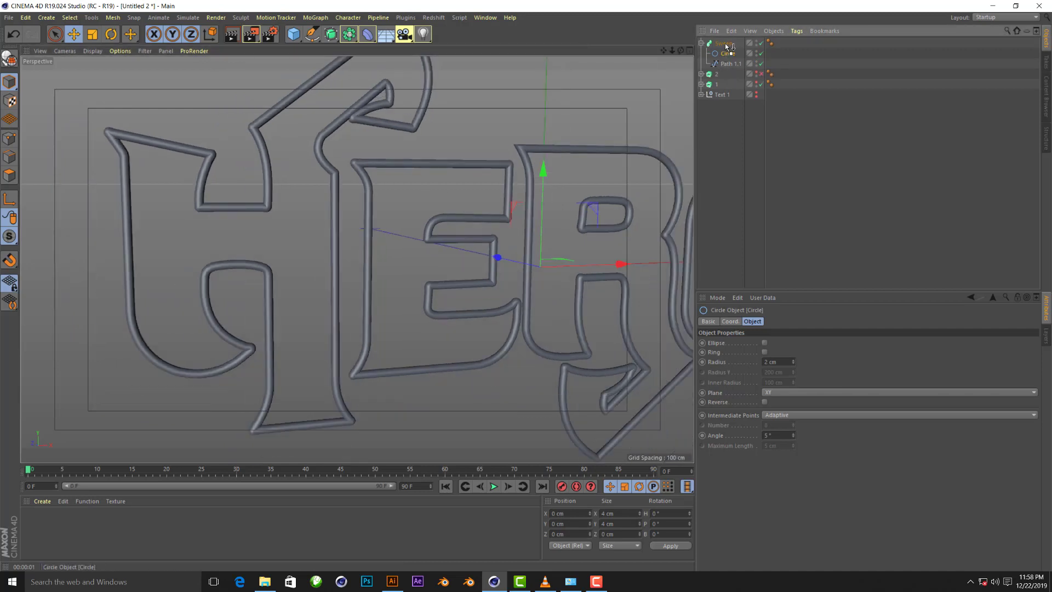
left_click_drag(726, 42, 722, 48)
key("Delete")
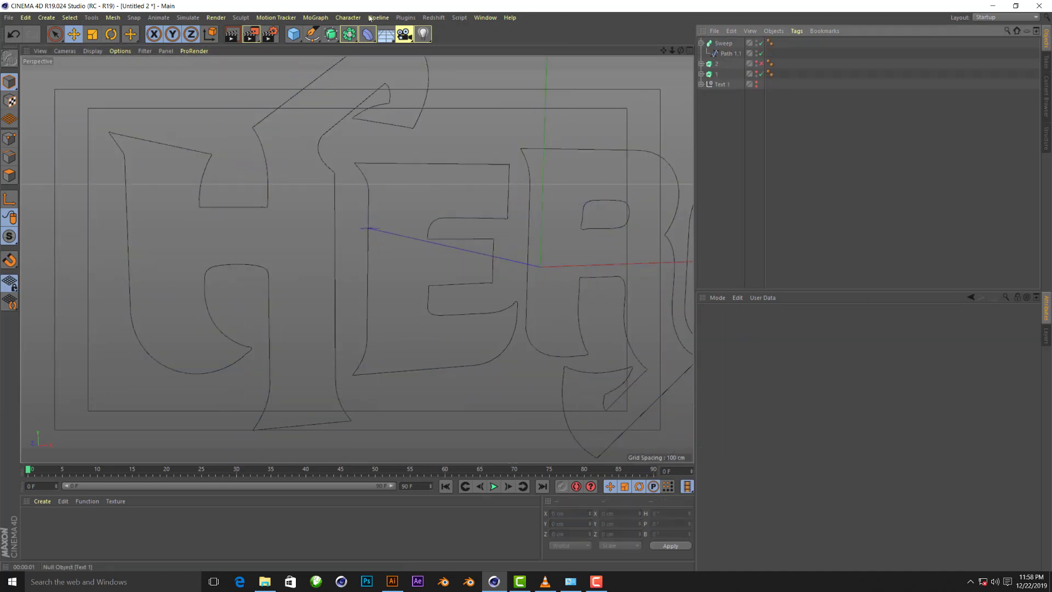
left_click(312, 34)
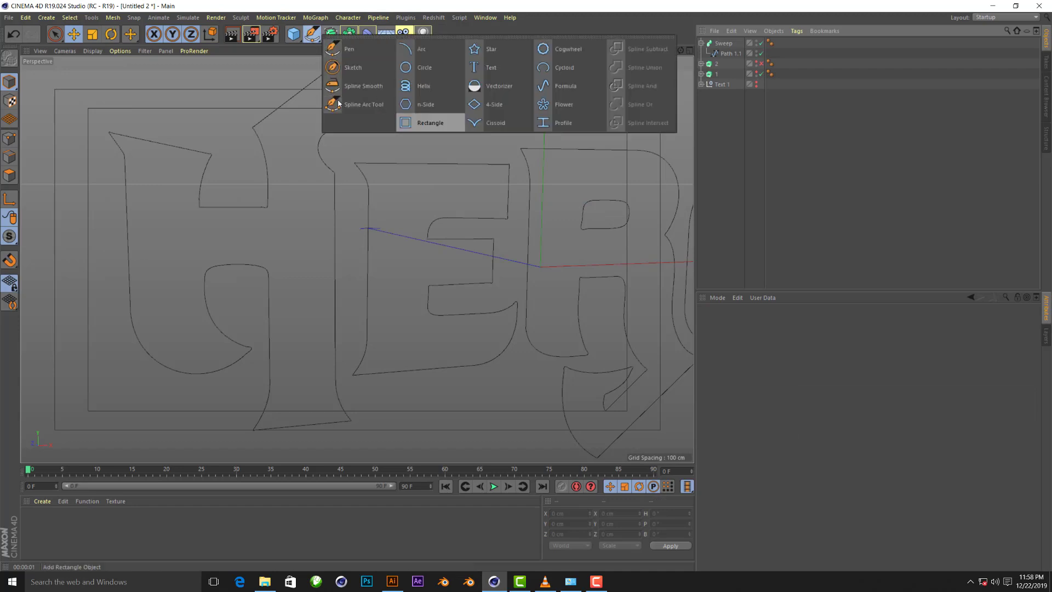
left_click(423, 123)
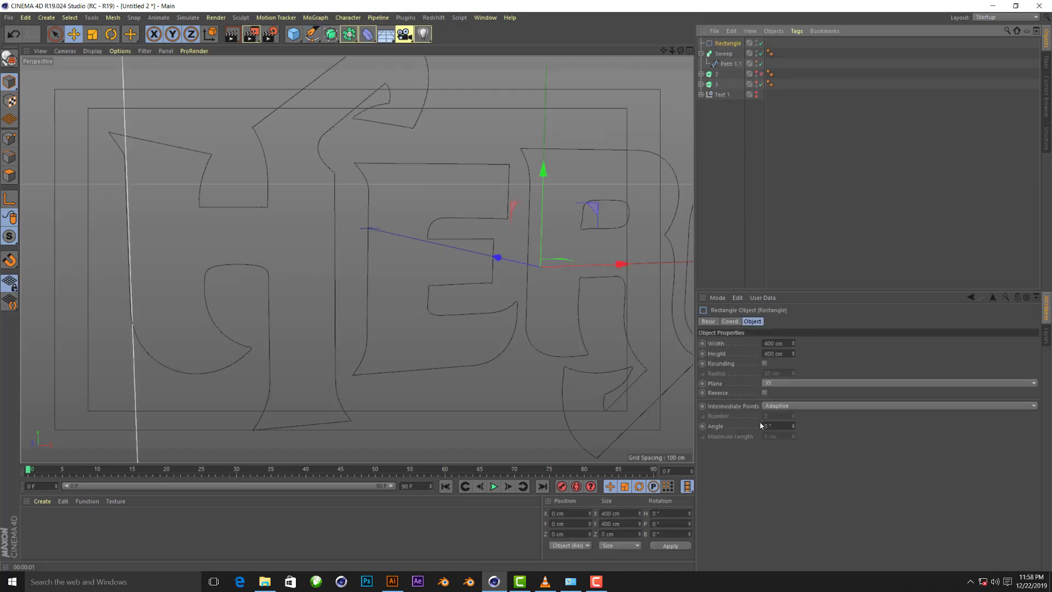
type("2")
key("Tab")
type("2")
left_click(521, 294)
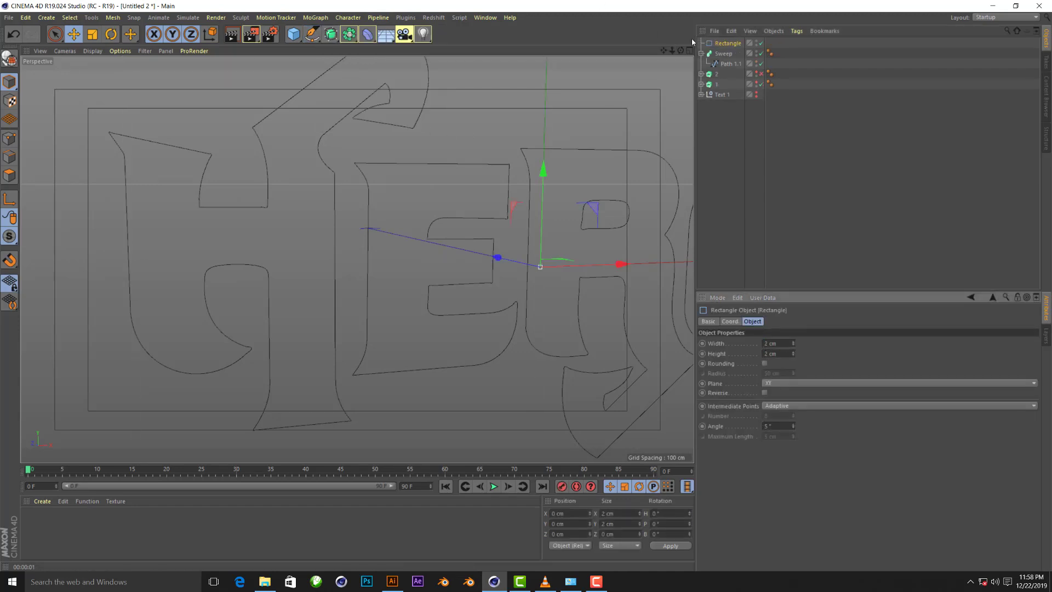
left_click(702, 73)
left_click_drag(734, 44, 728, 54)
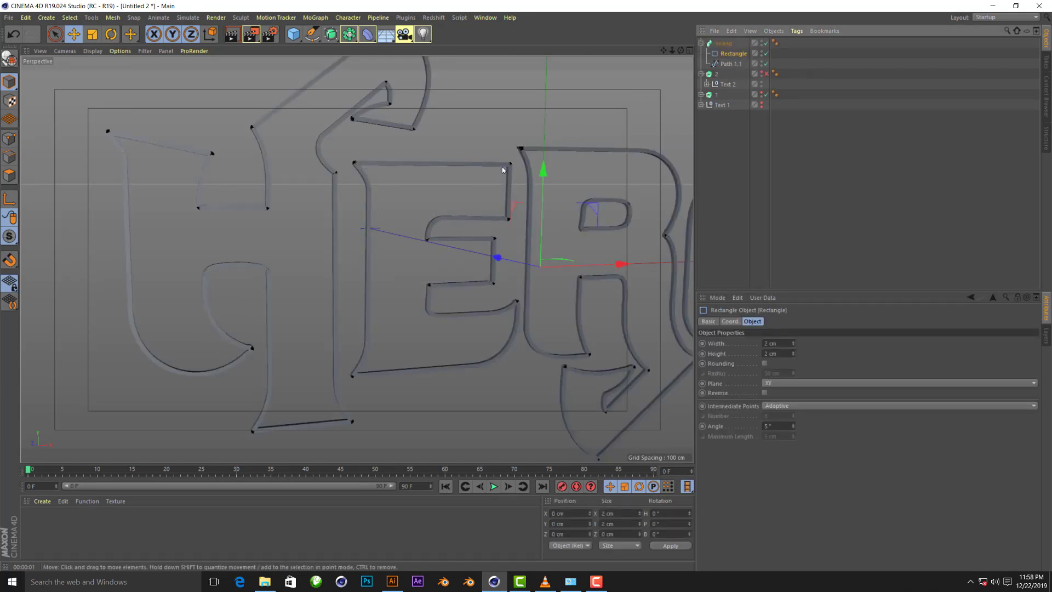
Enable rounding on the rectangle profile with a 0.5 cm radius
scroll(329, 86, "up", 3)
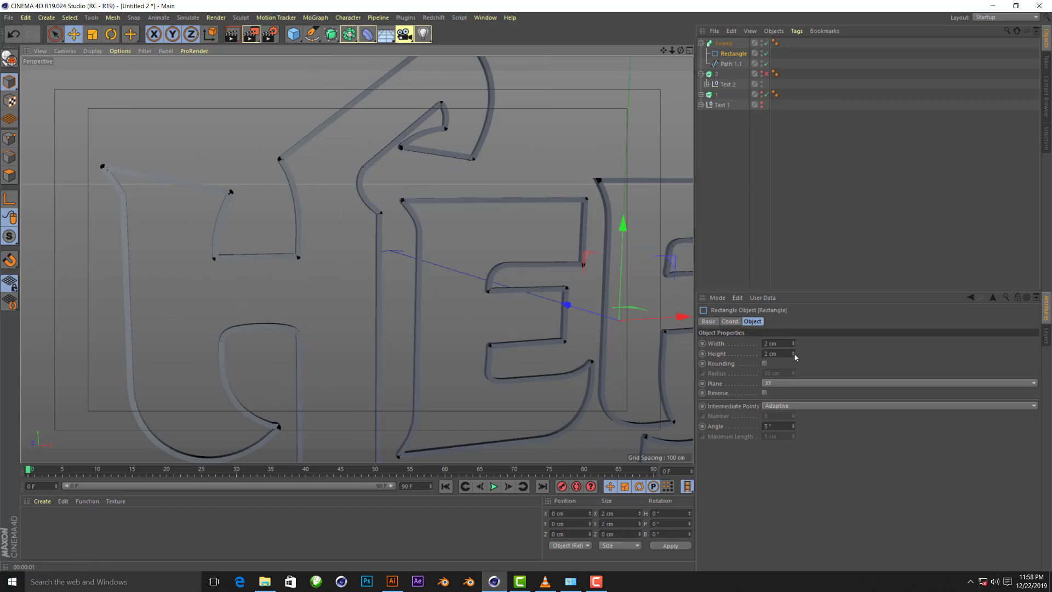
left_click(765, 364)
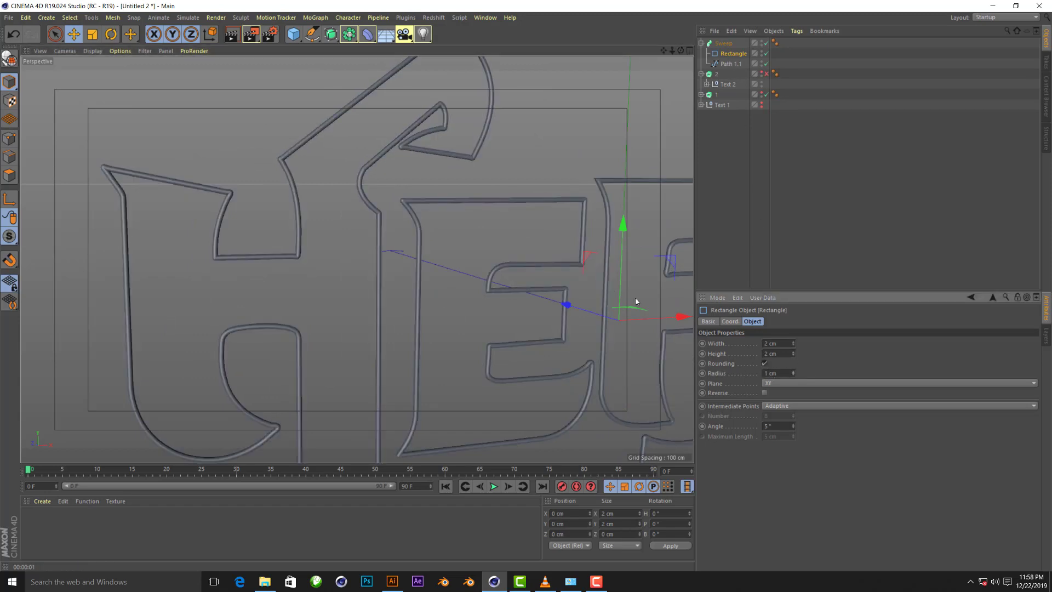
left_click(781, 374)
type("0.5")
key("Return")
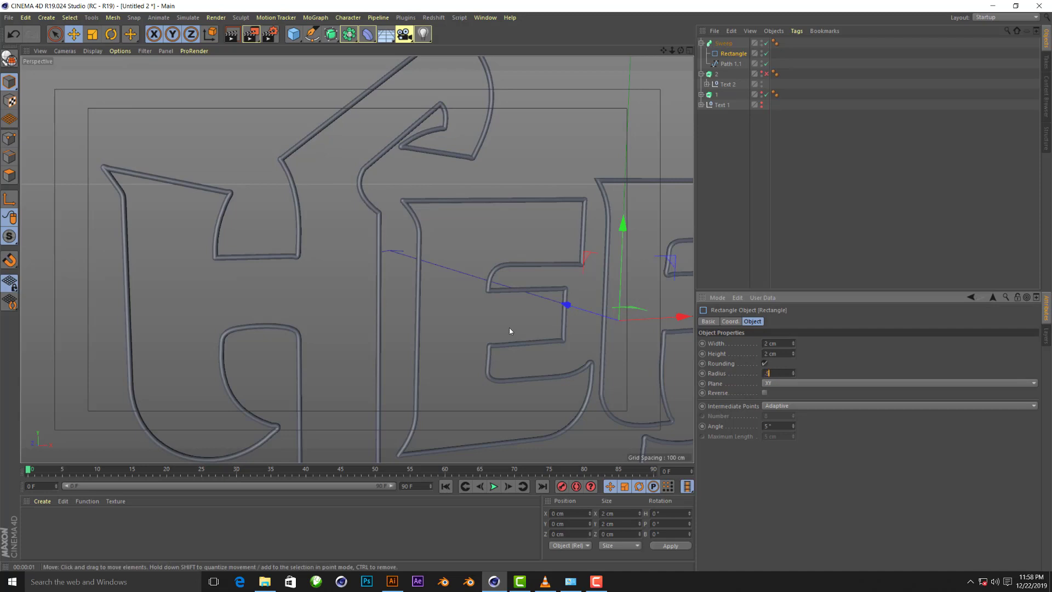
Size the rectangle profile to 2 × 4 cm and show extruded group 2 again
scroll(52, 205, "down", 3)
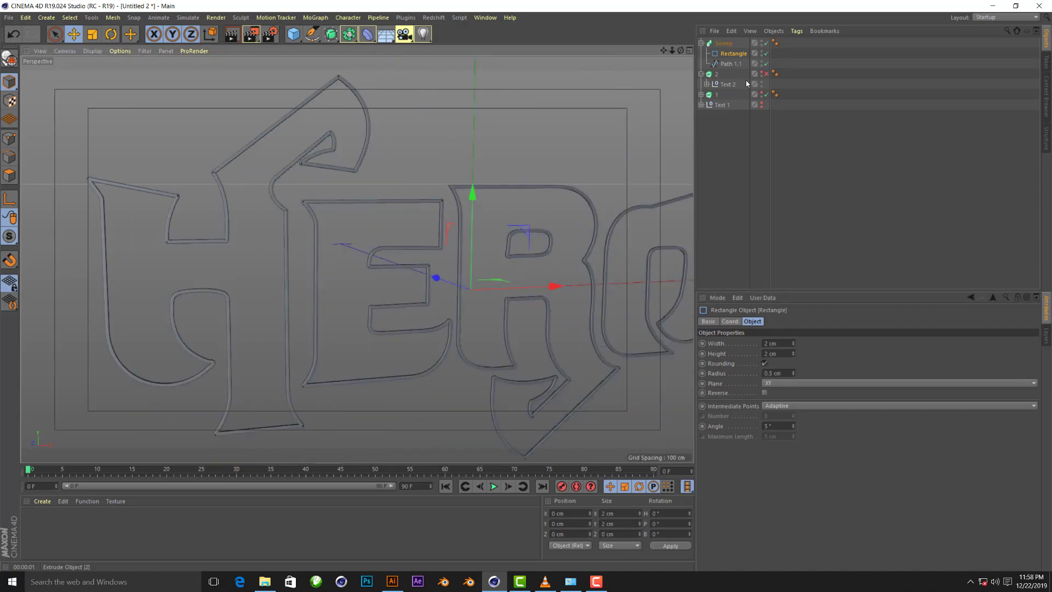
left_click(793, 342)
left_click_drag(792, 354, 792, 345)
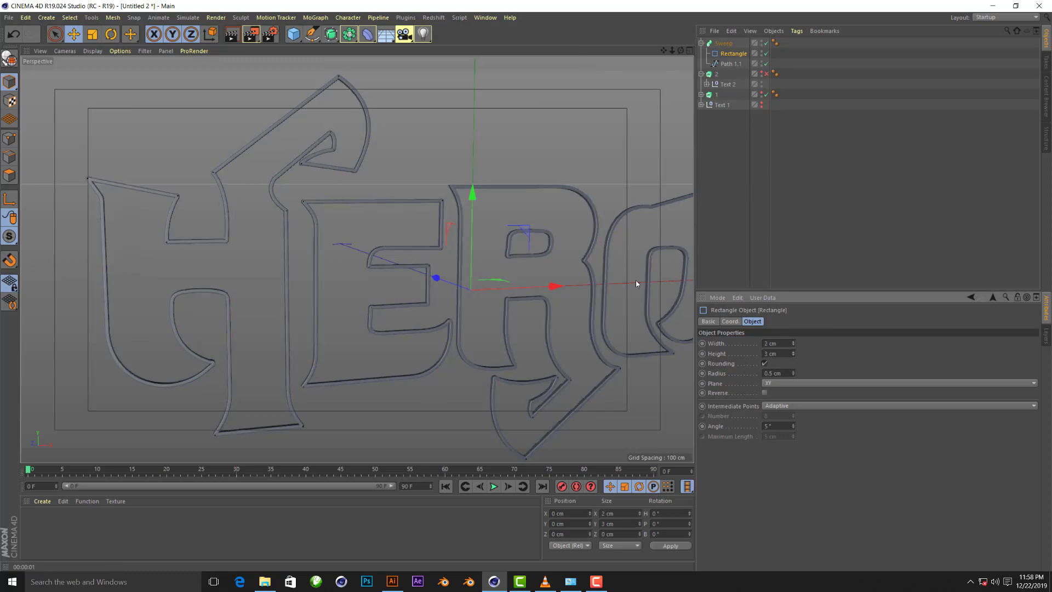
scroll(344, 202, "down", 1)
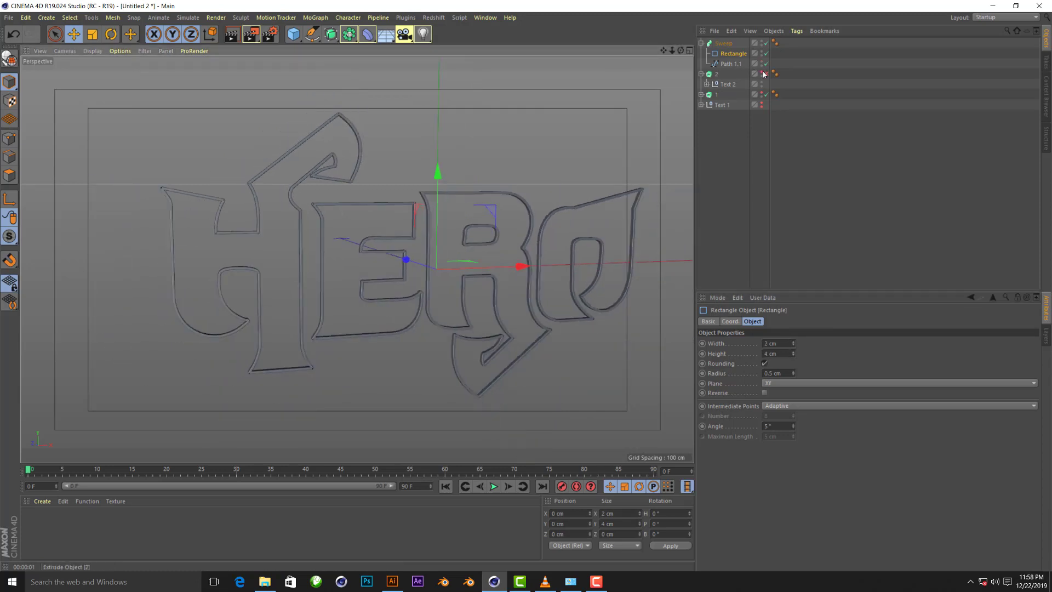
left_click(762, 73)
Show extrusion 1 again, zoom in on the E and R, and set the profile width to 1 cm
left_click(762, 94)
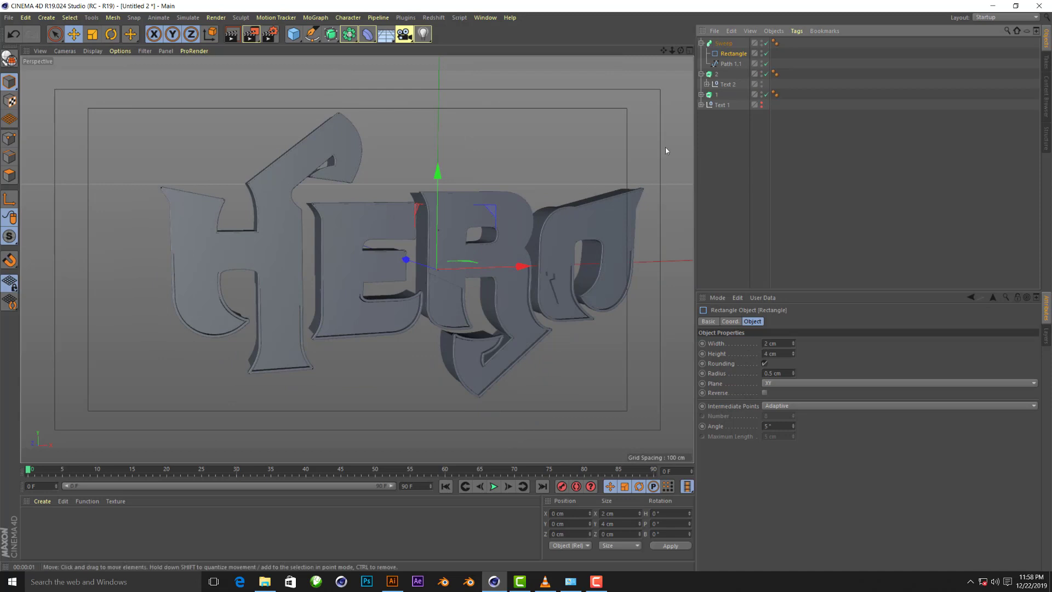
scroll(493, 219, "up", 1)
scroll(258, 348, "up", 2)
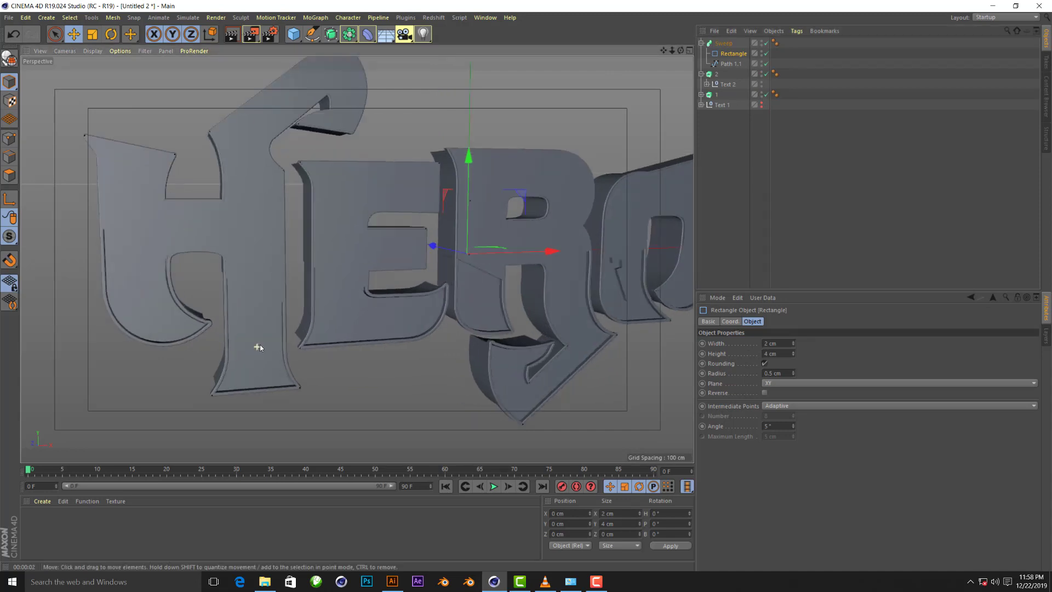
scroll(258, 347, "down", 1)
left_click_drag(681, 51, 392, 305)
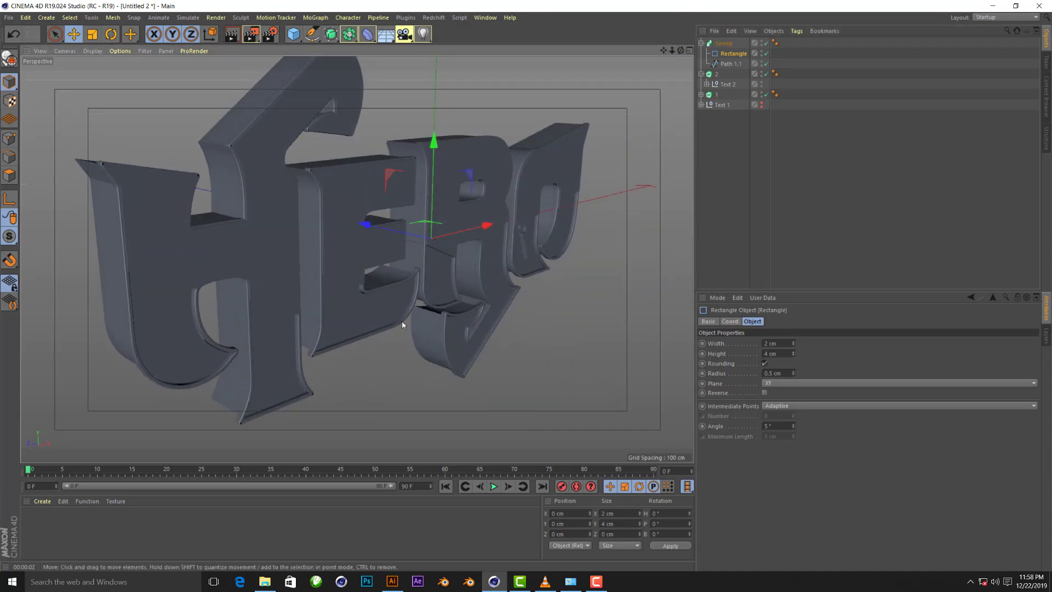
scroll(393, 307, "up", 2)
scroll(393, 305, "up", 3)
scroll(300, 389, "up", 2)
scroll(301, 389, "up", 2)
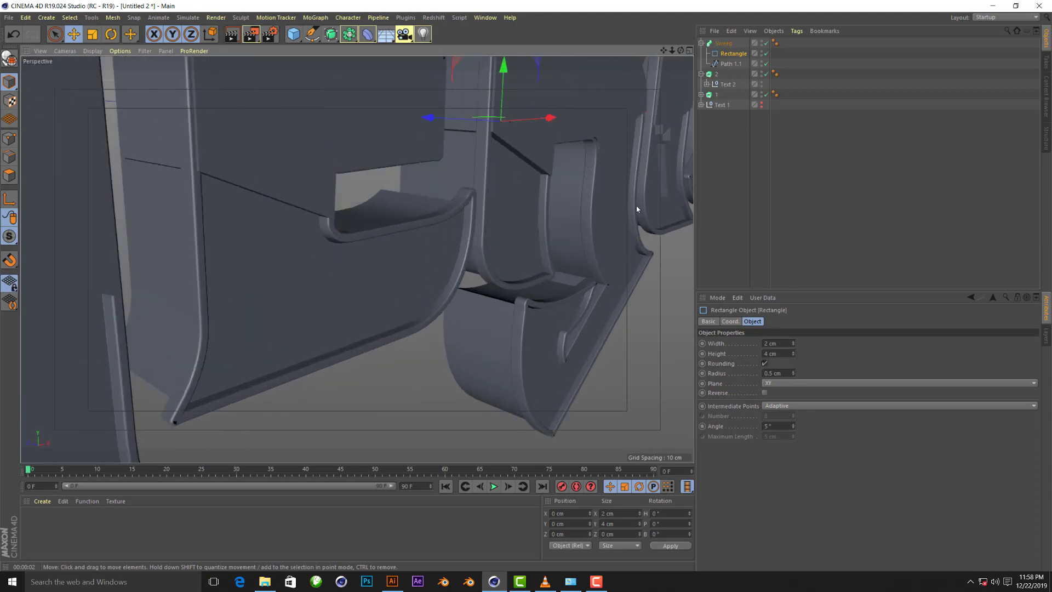
left_click(793, 345)
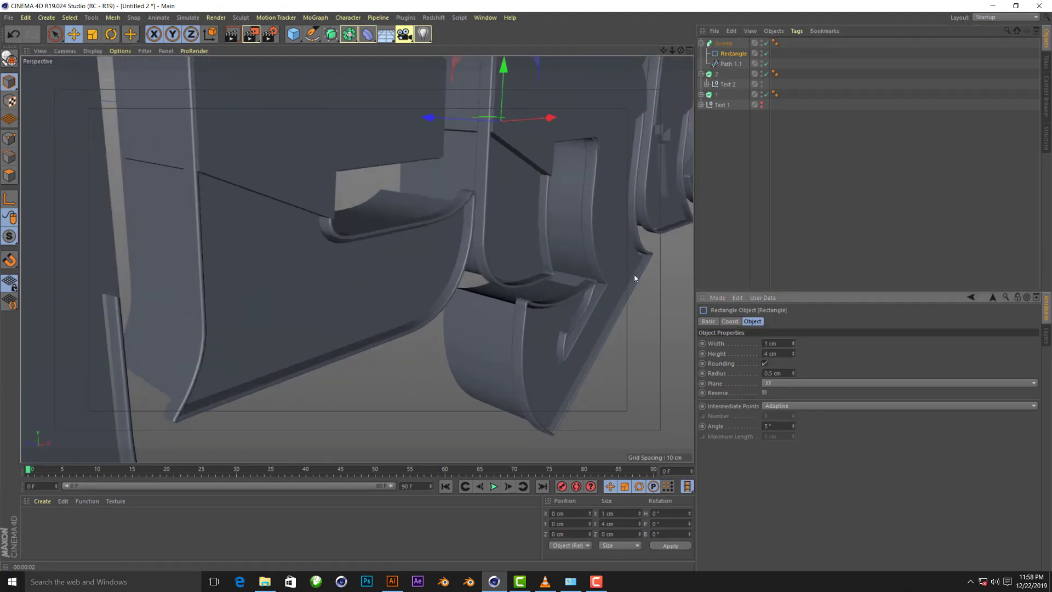
left_click(794, 342)
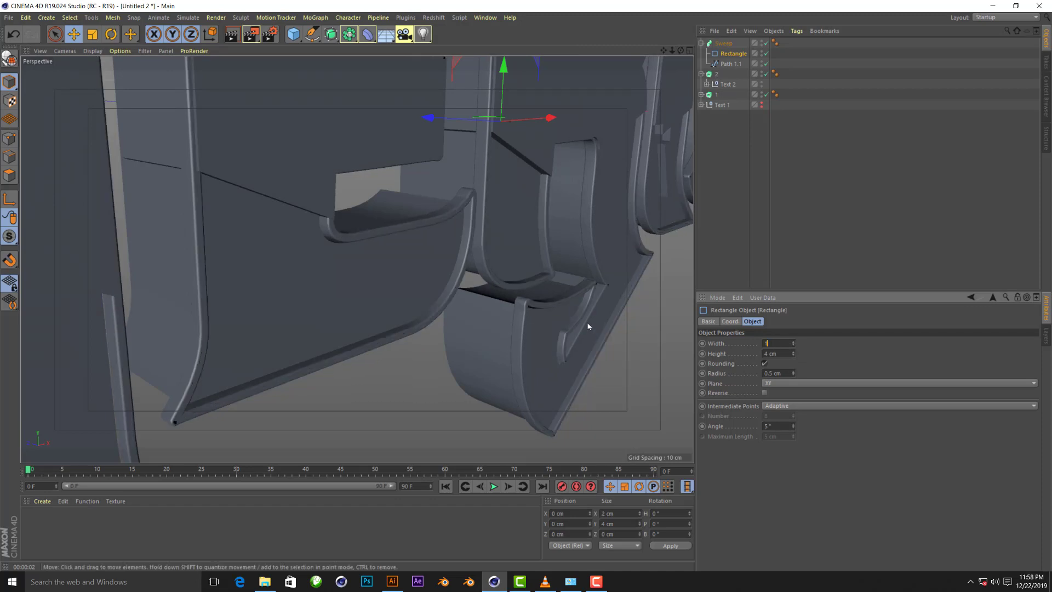
key("Return")
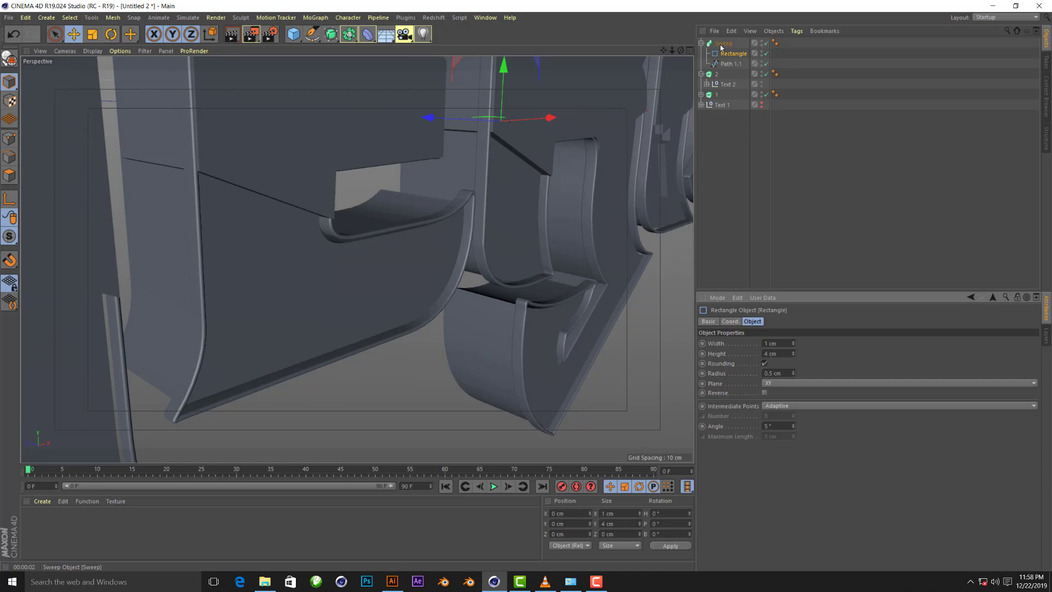
Push Path 1.1 forward in depth to Z 1.948 cm
key("Down")
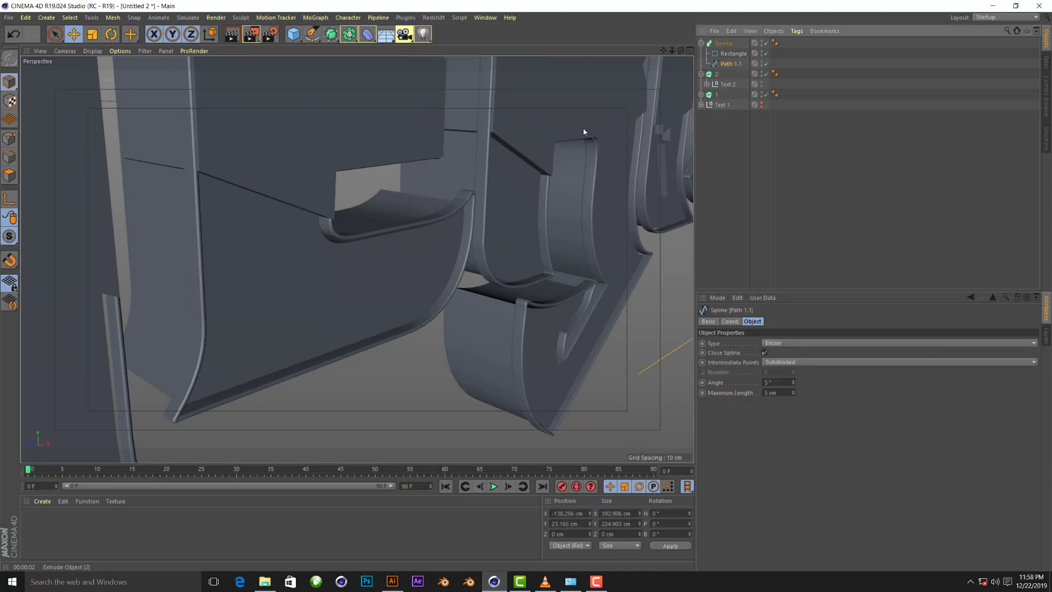
scroll(504, 260, "down", 2)
scroll(496, 265, "down", 3)
scroll(495, 265, "down", 2)
scroll(288, 200, "up", 4)
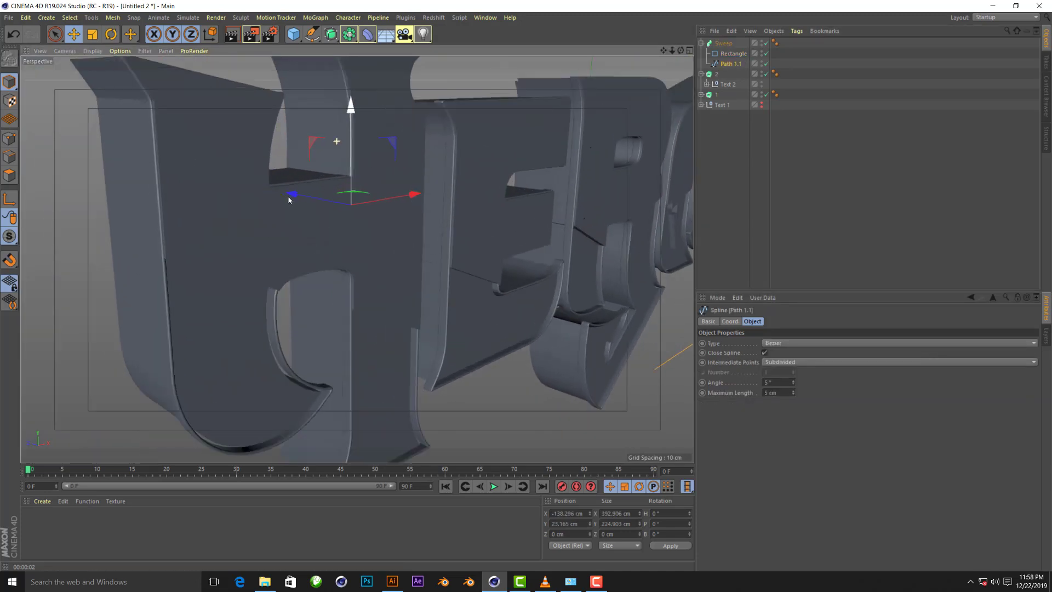
left_click_drag(304, 195, 292, 195)
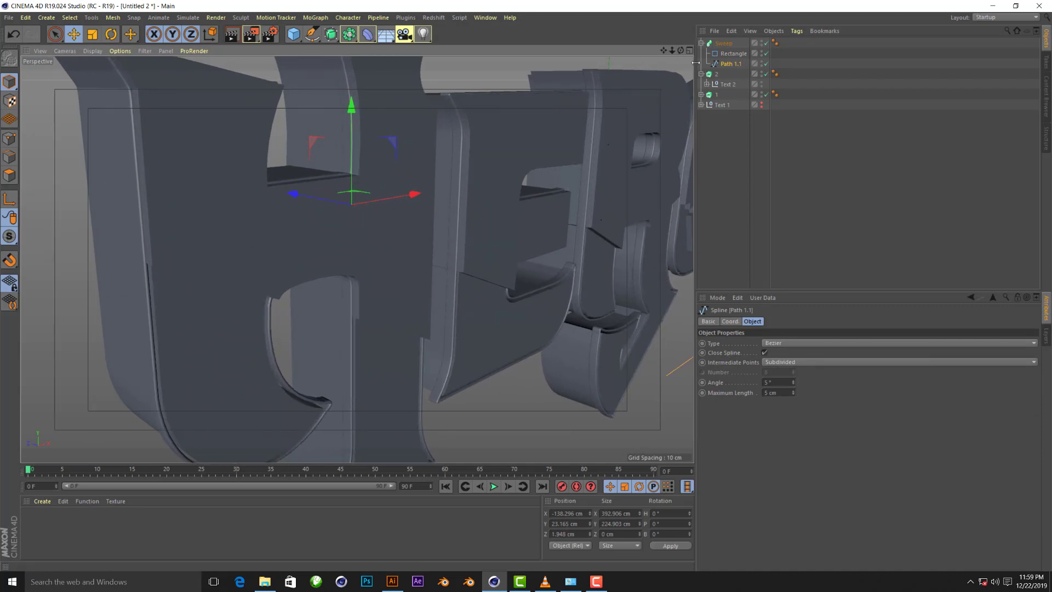
mouse_move(680, 51)
left_mouse_down()
mouse_move(357, 259)
mouse_move(273, 214)
mouse_move(272, 182)
left_mouse_up()
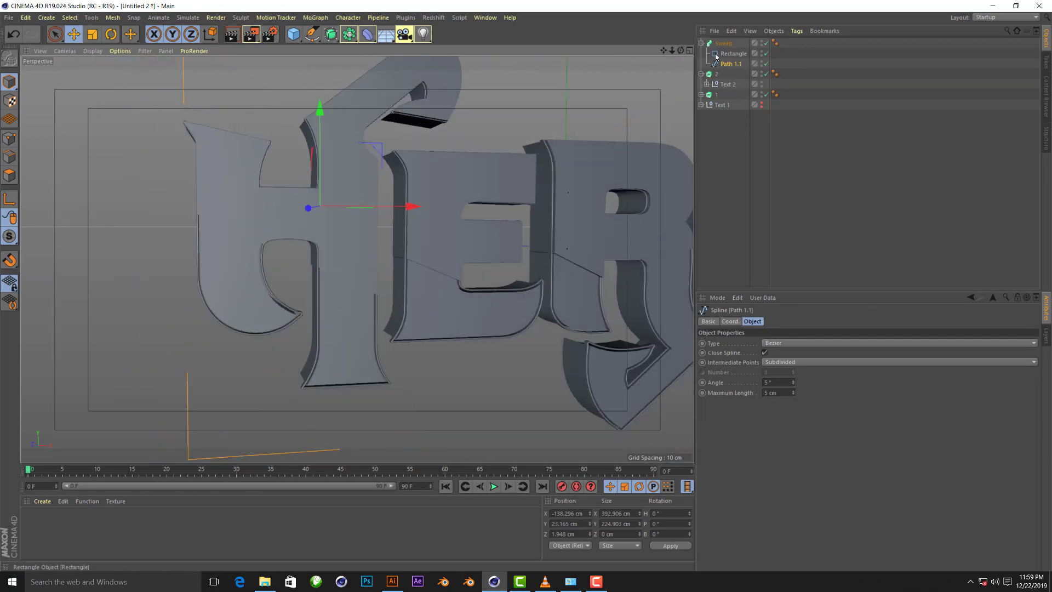
Inspect the Sweep and Text 2's letter paths, then duplicate group 2 with Text 2 to the top
left_click(742, 44)
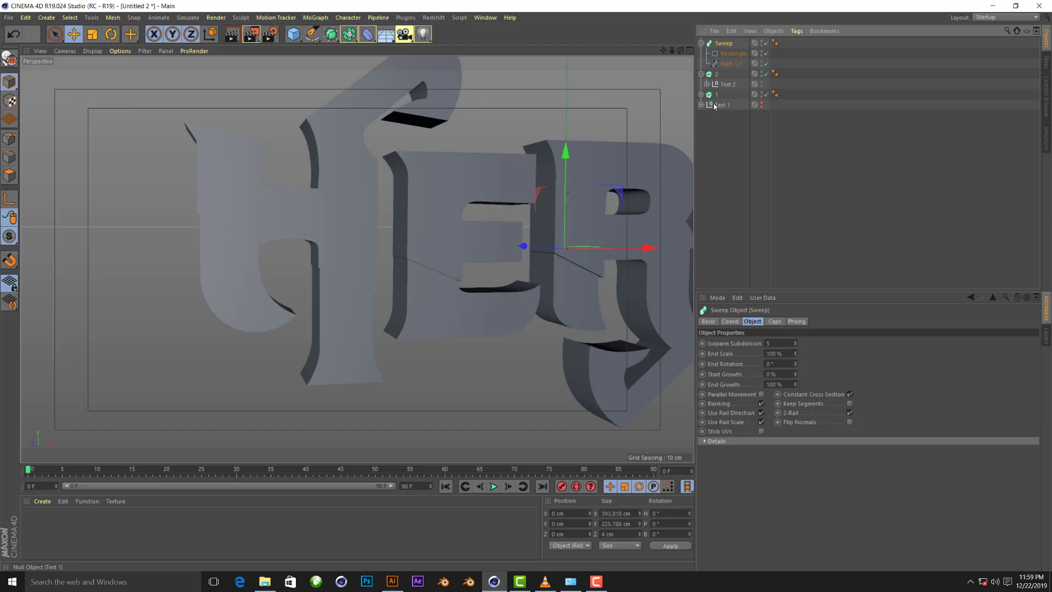
scroll(344, 230, "down", 3)
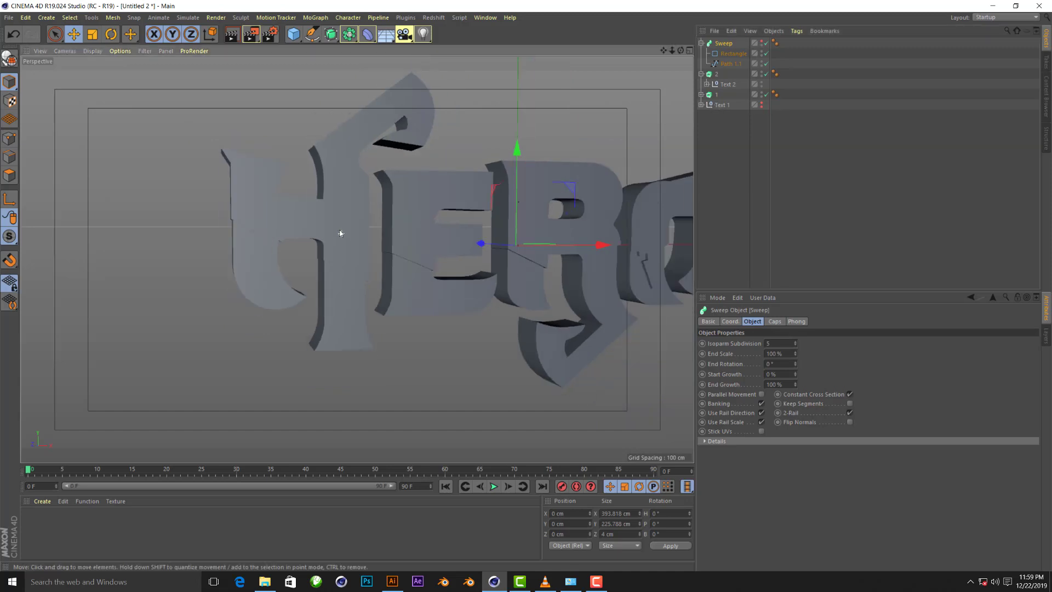
scroll(340, 230, "up", 3)
left_click(437, 320)
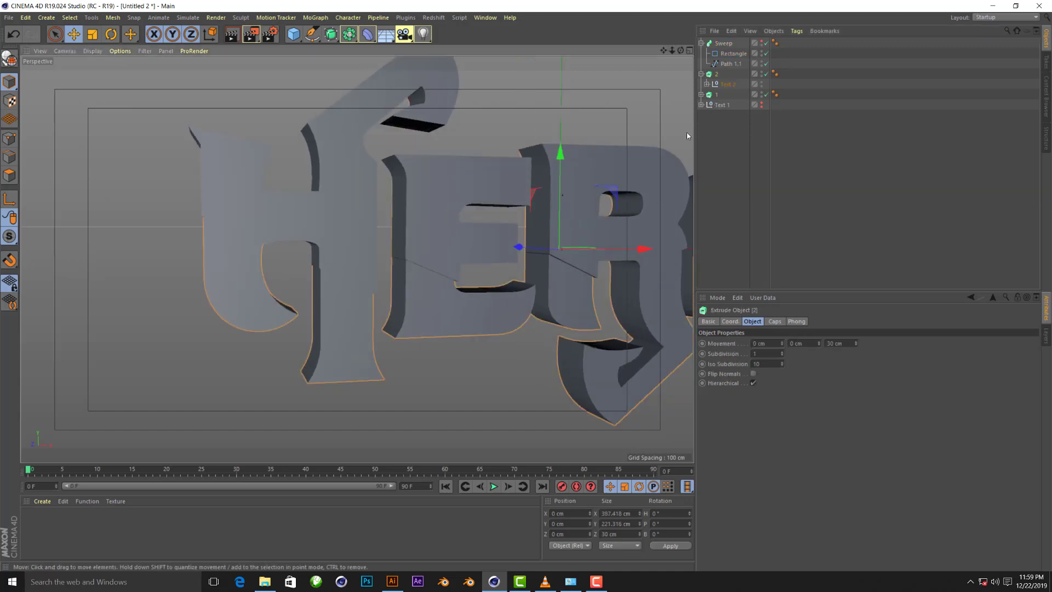
left_click(708, 84)
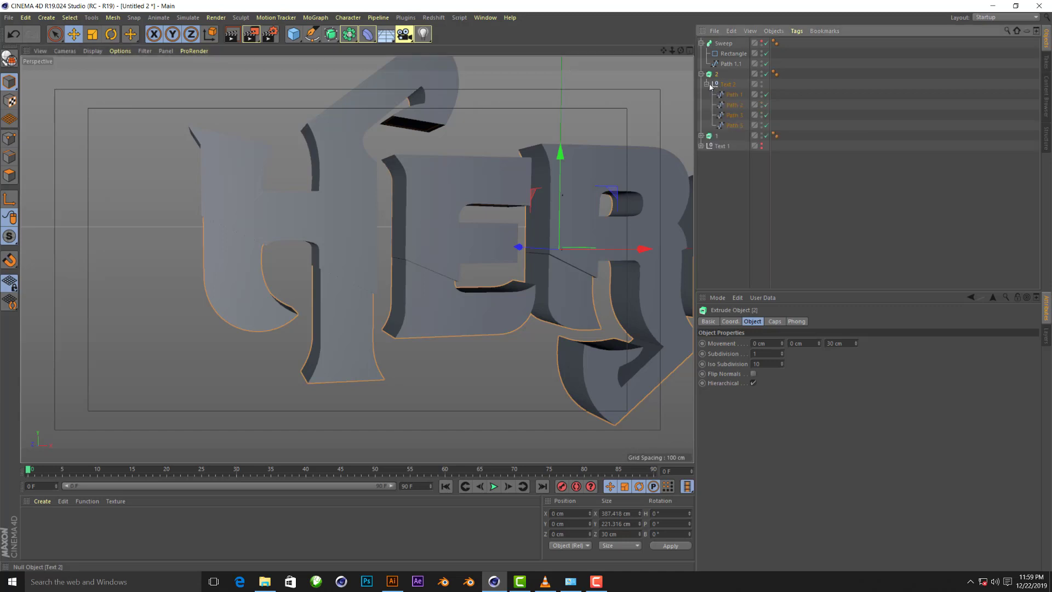
left_click(707, 84)
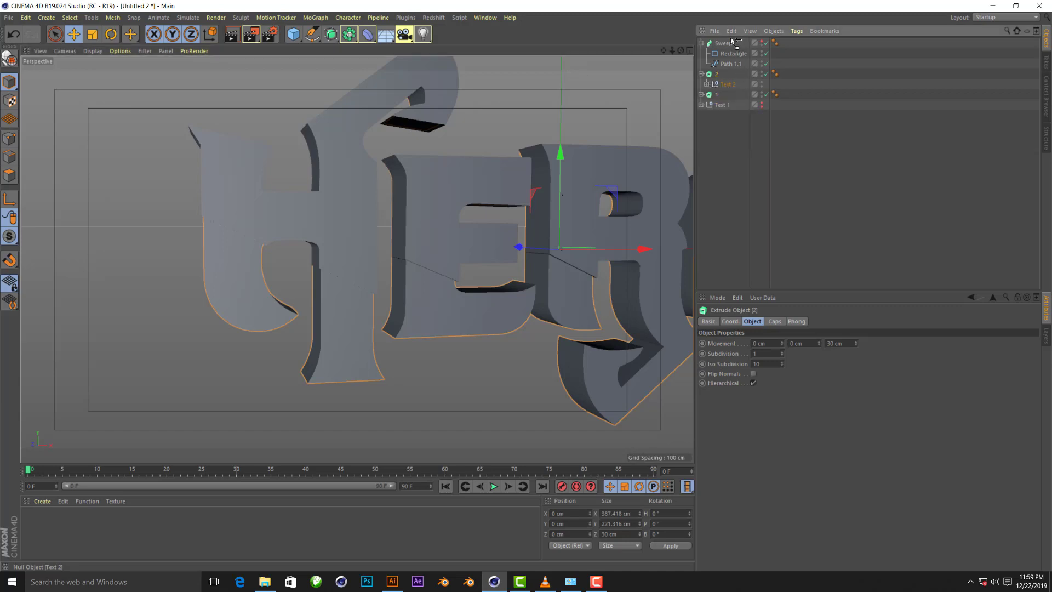
left_click_drag(733, 41, 733, 42, "ctrl")
Delete the accidental duplicates, copy Text 2 to the top, and select its four letter paths
key("Delete")
left_click(732, 85)
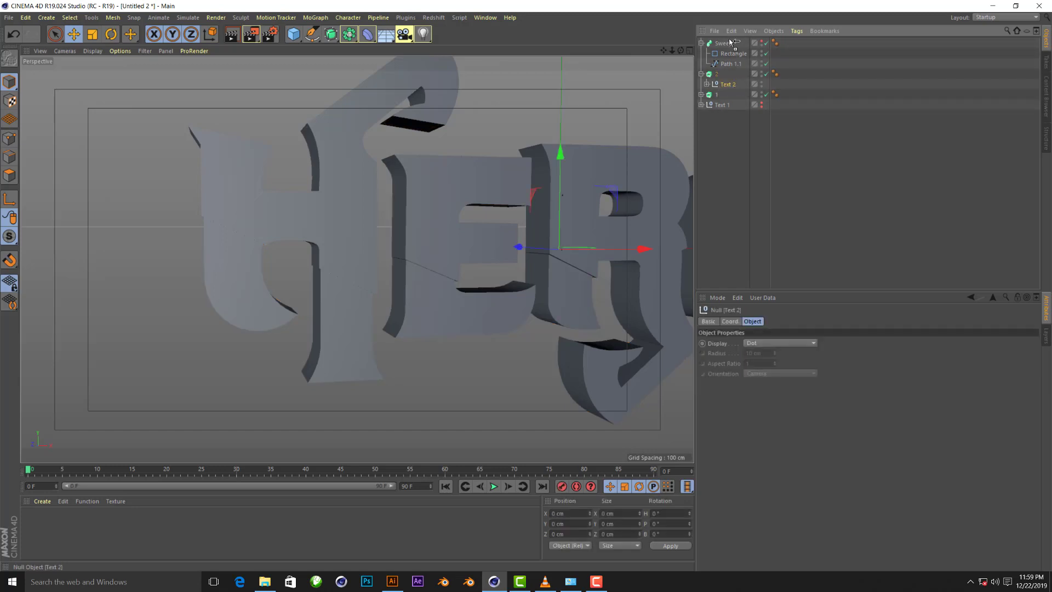
left_click_drag(732, 43, 732, 42, "ctrl")
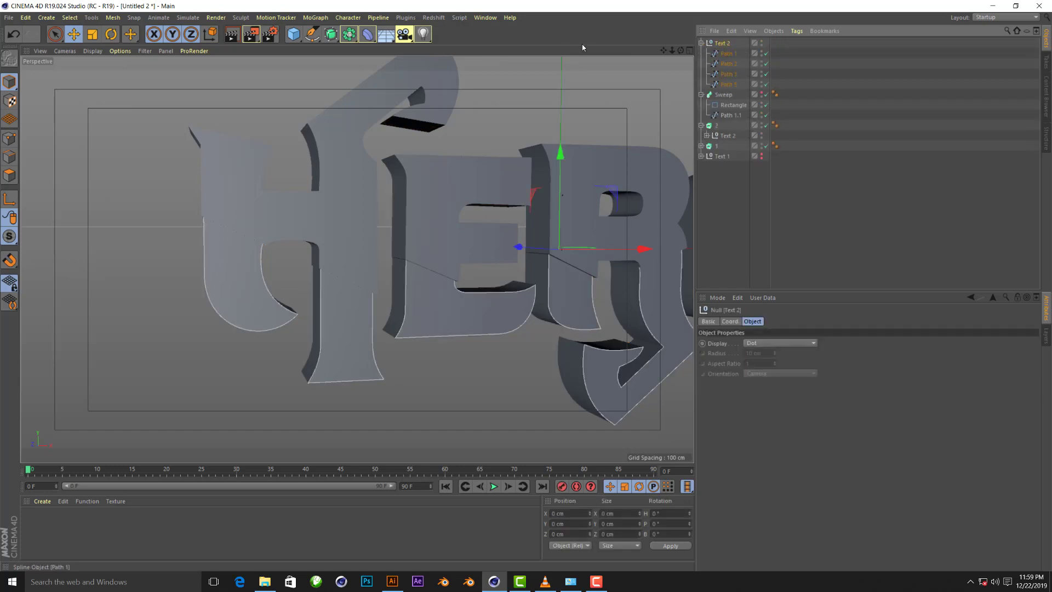
left_click(727, 53)
left_click(726, 85, "shift")
Set the paths to Subdivided, merge them into Path 1.1, and place it in the Sweep
left_click(789, 362)
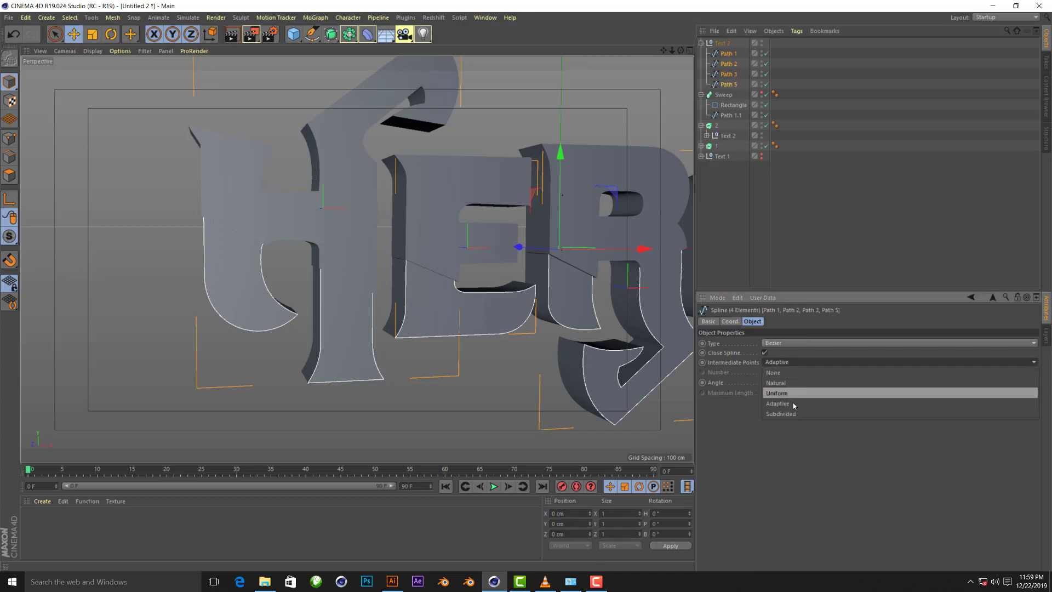
left_click(793, 414)
right_click(732, 84)
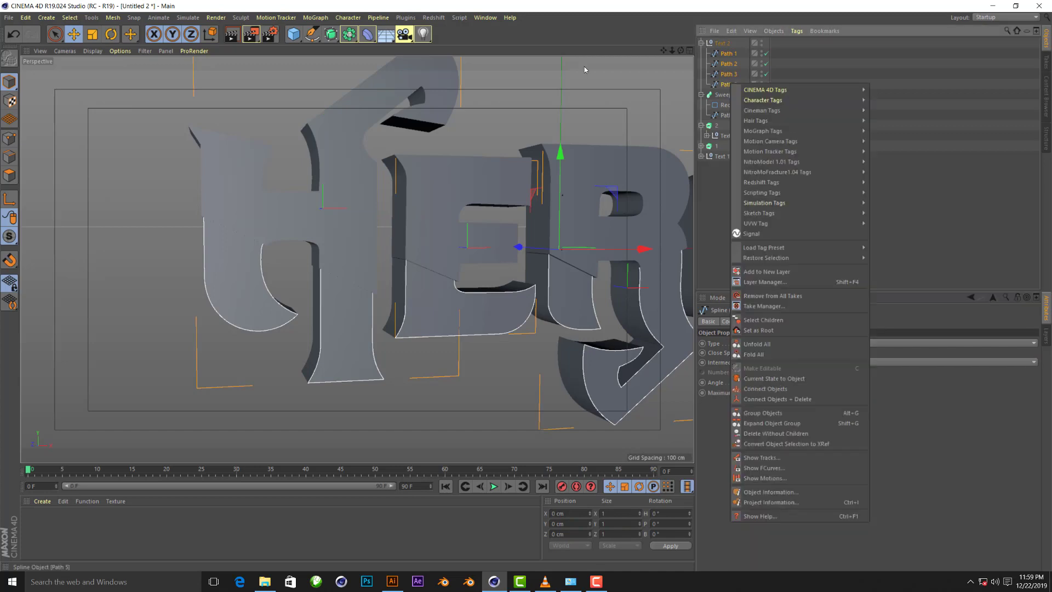
left_click(778, 398)
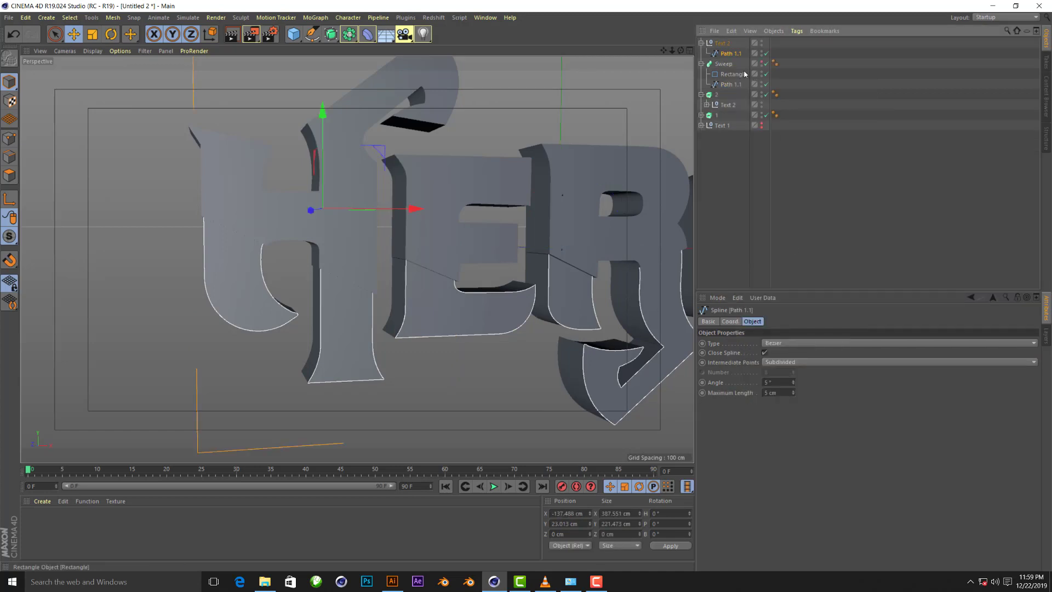
left_click_drag(736, 84, 732, 85)
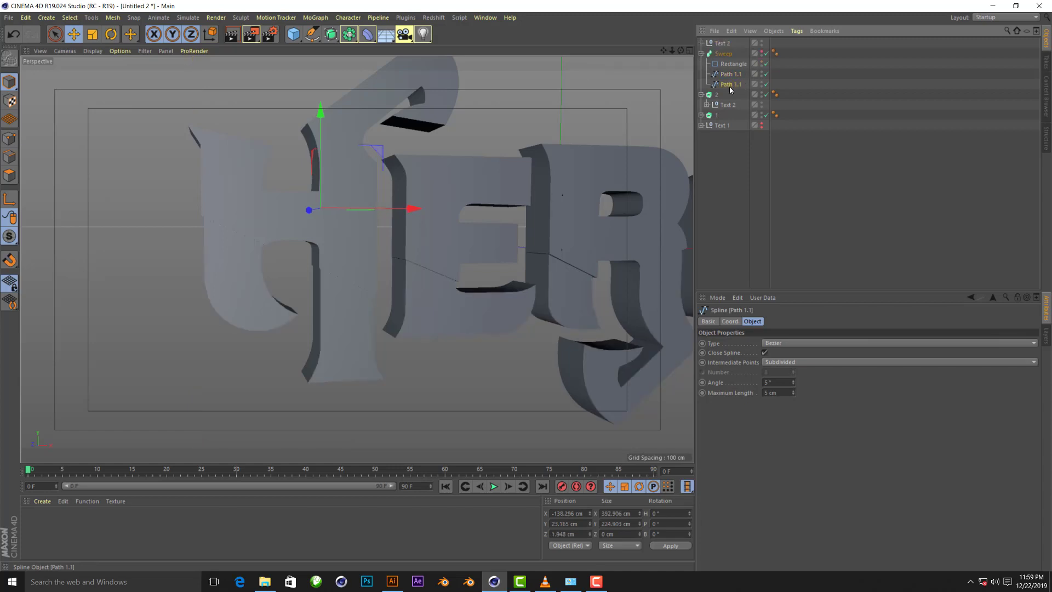
left_click_drag(744, 220, 764, 208)
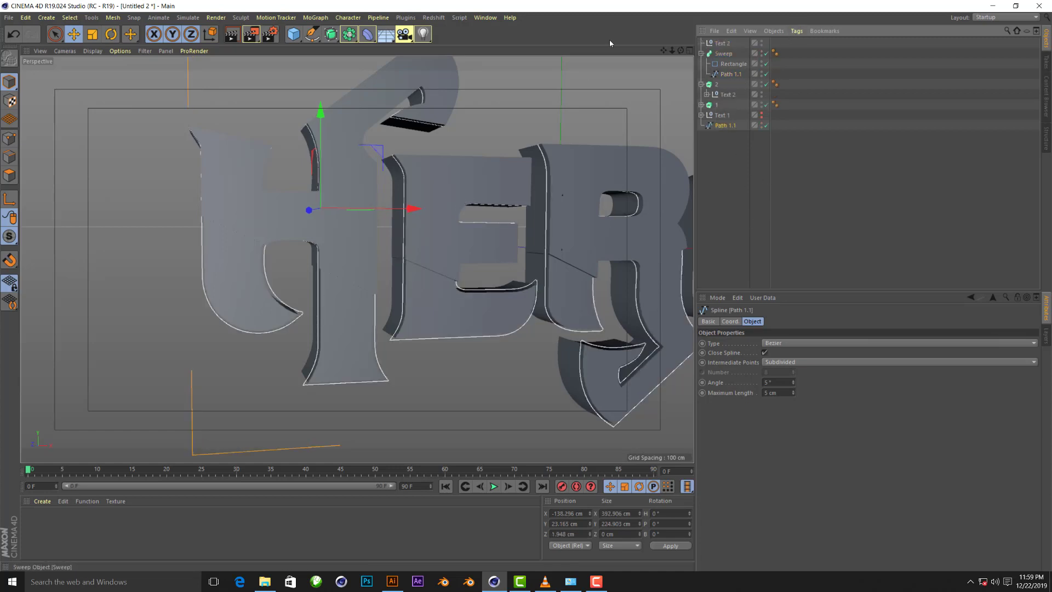
left_click(765, 52)
Frame the whole HERO title, test-render it, and switch to Illustrator
scroll(516, 410, "up", 5)
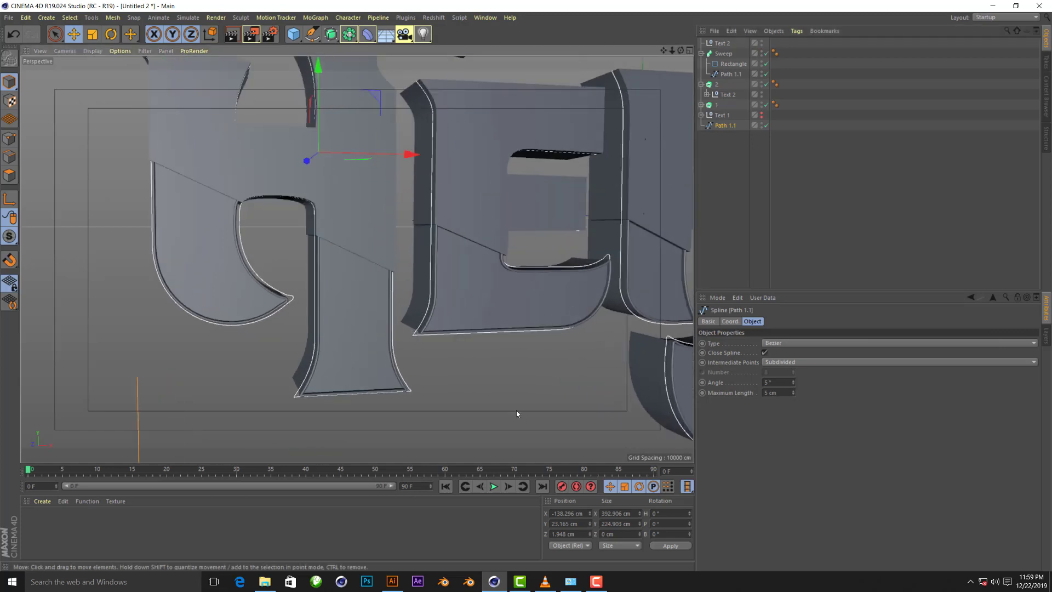
left_click(516, 410)
left_click(363, 382)
key("o")
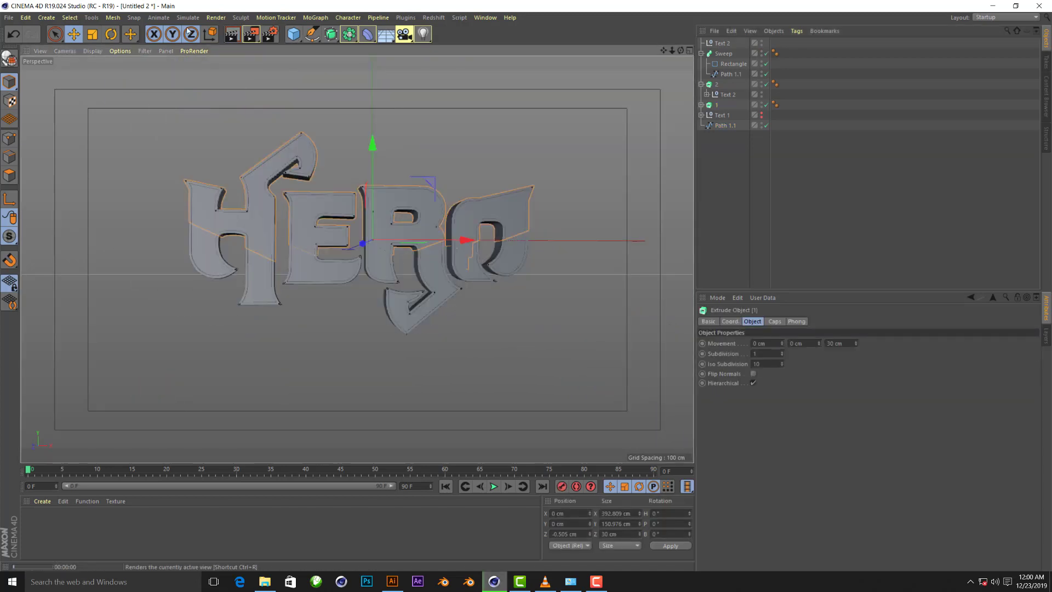
left_click(231, 34)
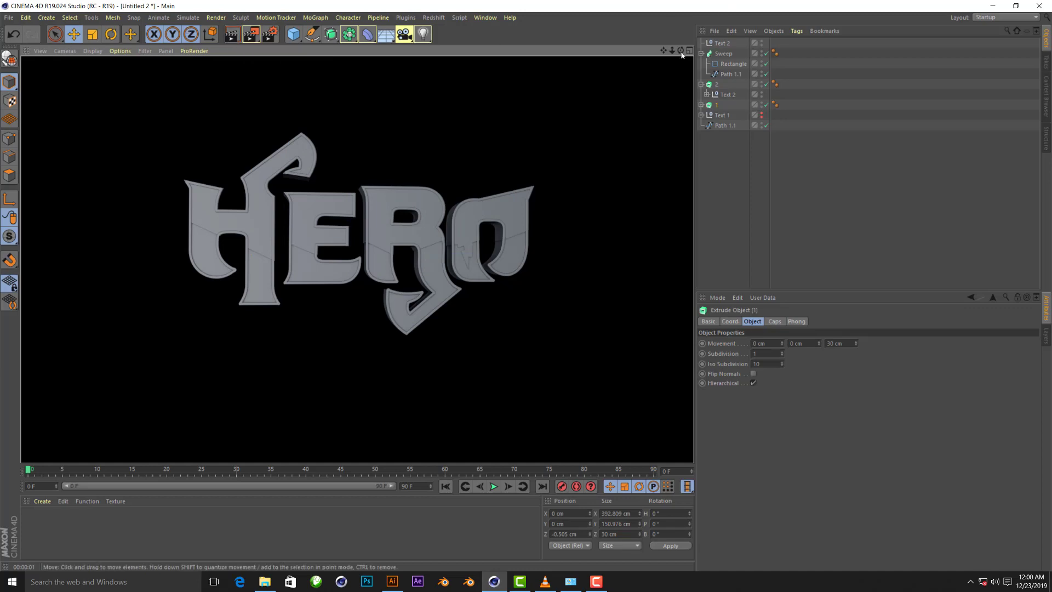
left_click(402, 581)
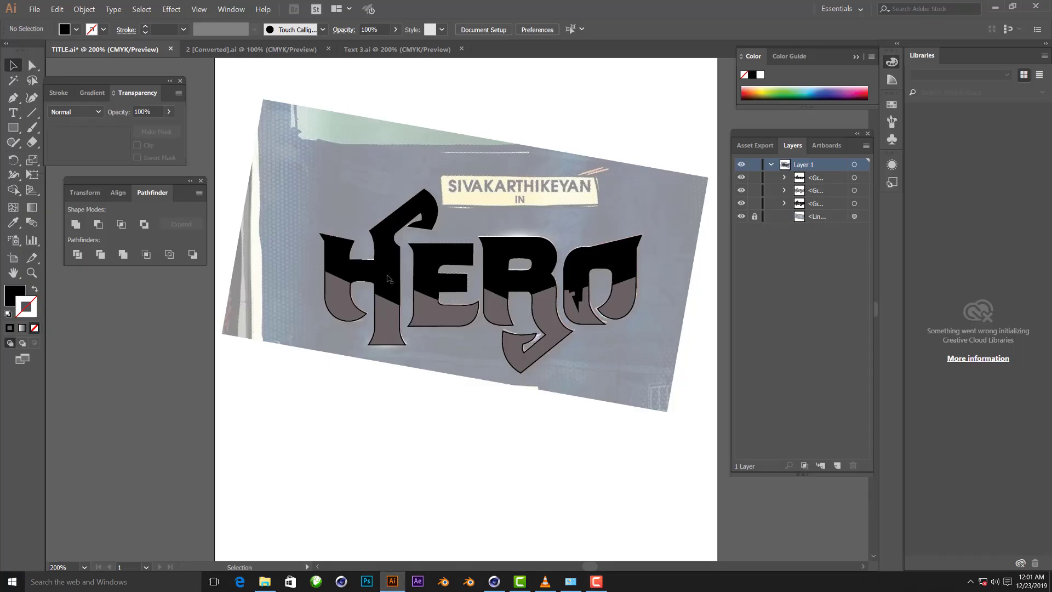
Select the black HERO lettering and hide the reference photo and third letter group
left_click(387, 278)
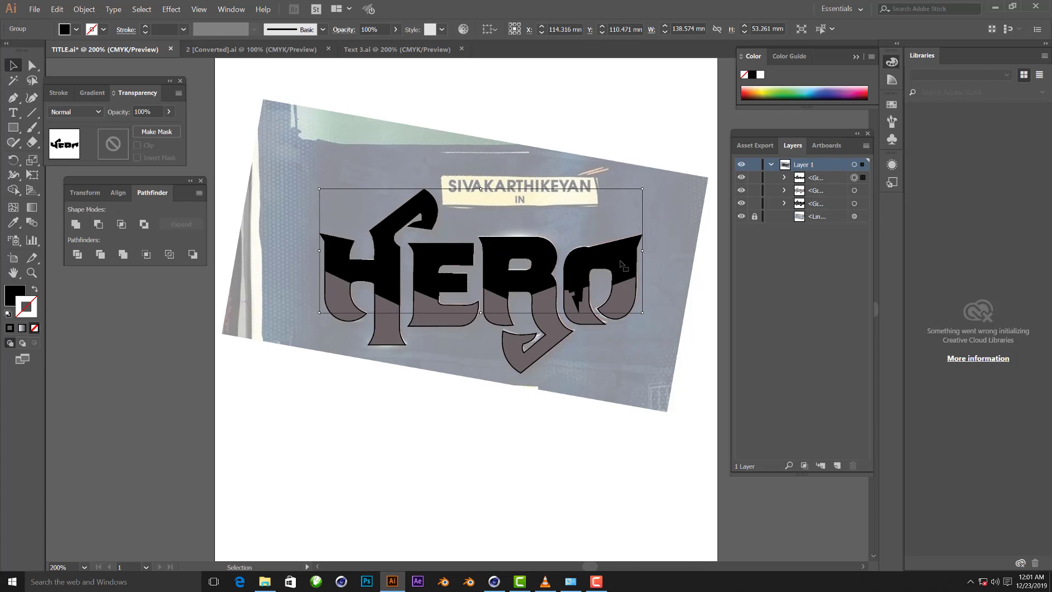
left_click(741, 216)
scroll(347, 359, "up", 5, "alt")
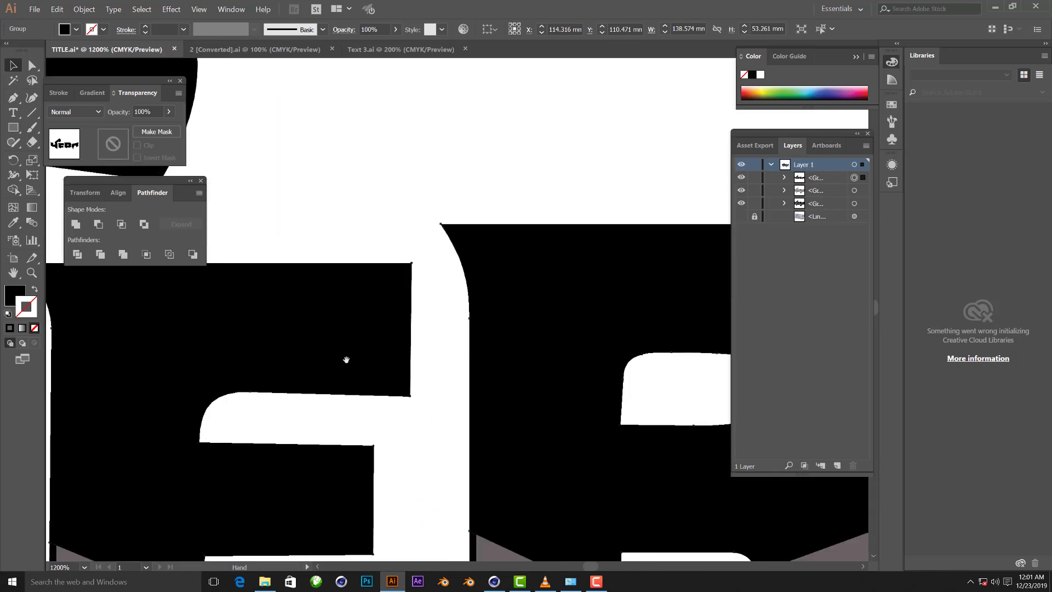
left_click_drag(346, 360, 272, 162)
left_click(741, 203)
scroll(570, 305, "down", 2, "alt")
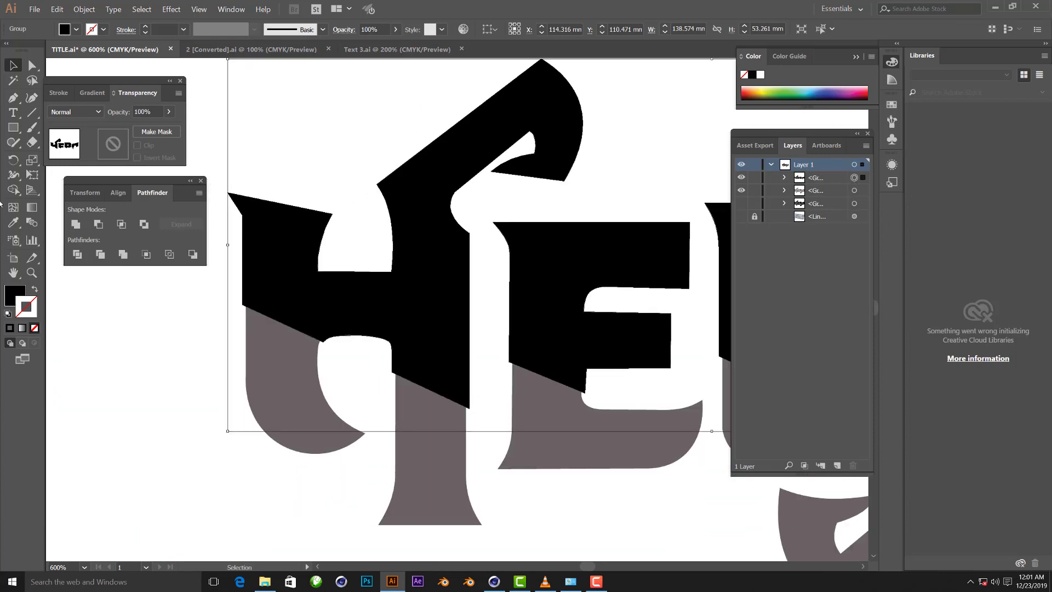
Turn the letters into 0.25 pt outlines and group a −0.5 mm Offset Path copy
left_click(33, 315)
key("shift+x")
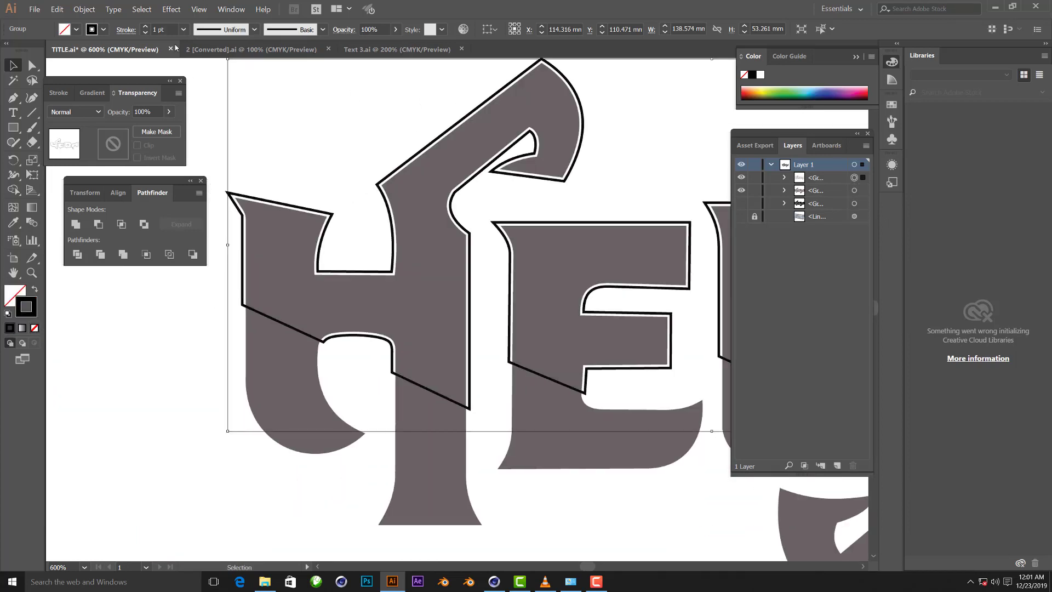
left_click(183, 29)
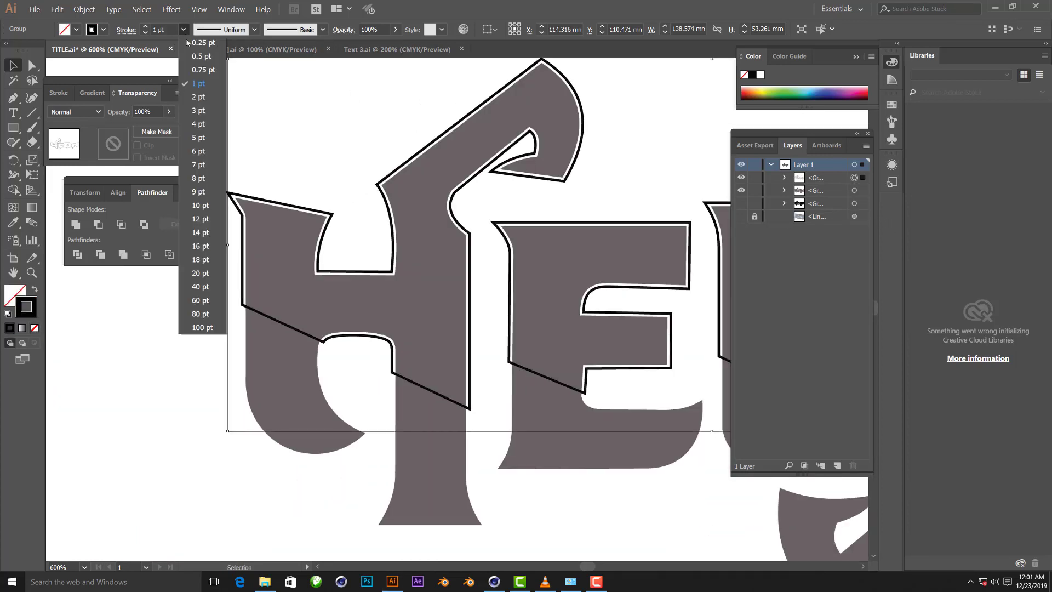
left_click(84, 9)
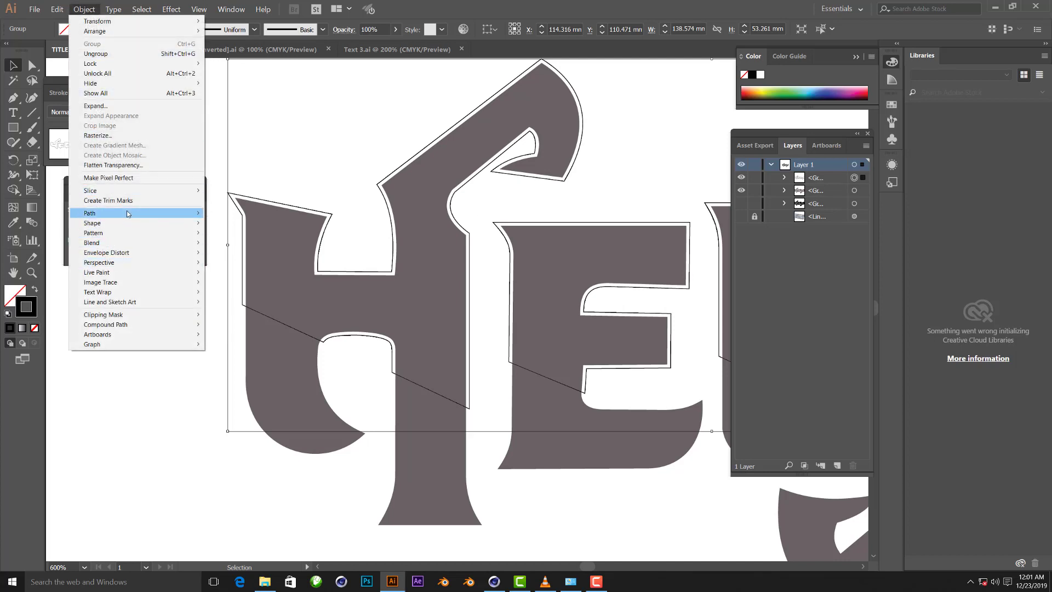
mouse_move(90, 213)
left_click(242, 246)
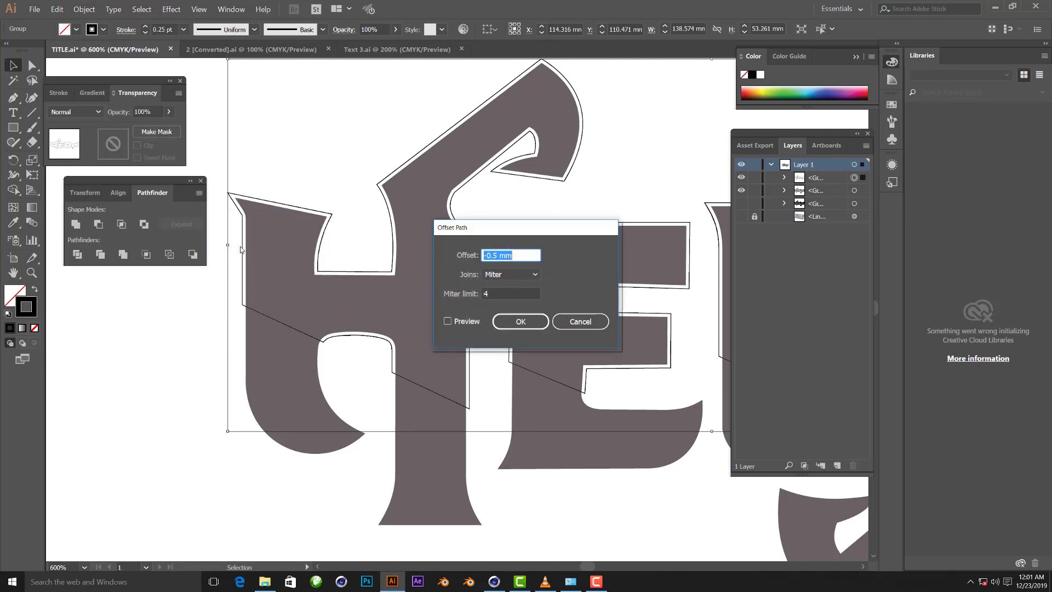
left_click(447, 322)
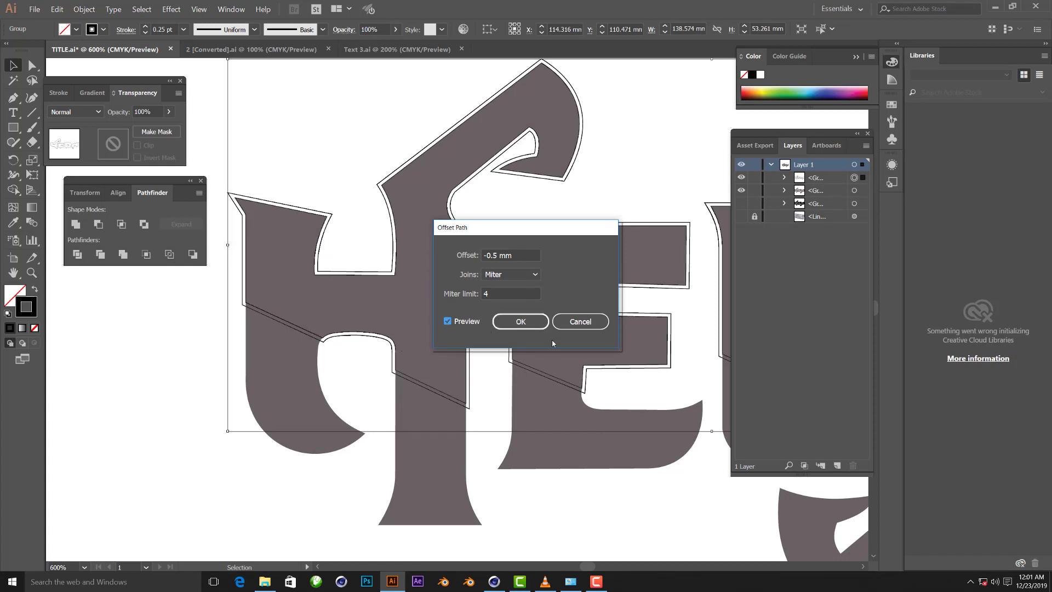
left_click(521, 322)
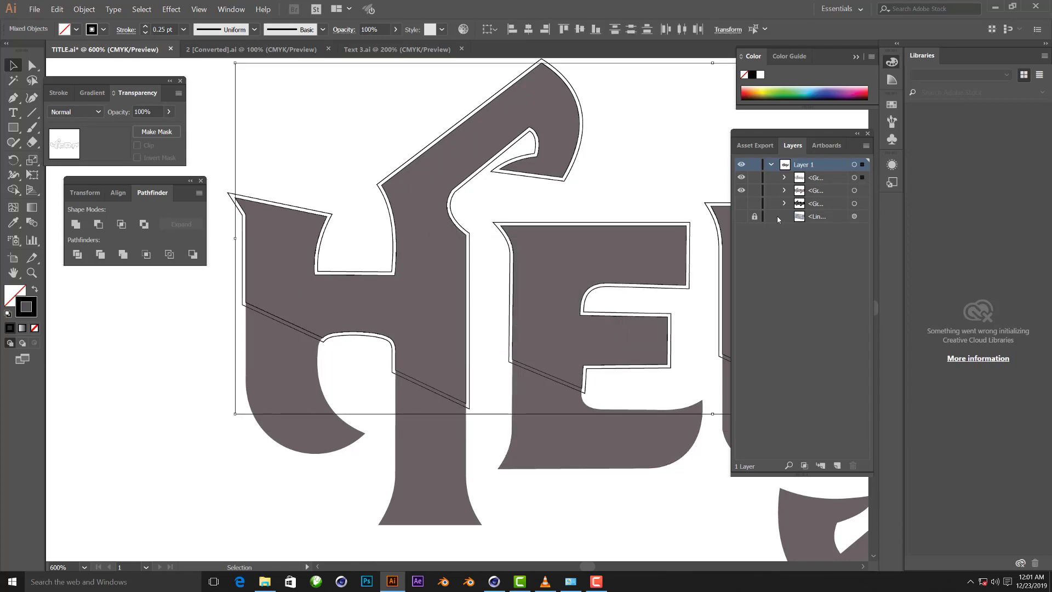
key("ctrl+g")
Hide the white-outlined letter group, then select the lettering in Text 3.ai
left_click(784, 191)
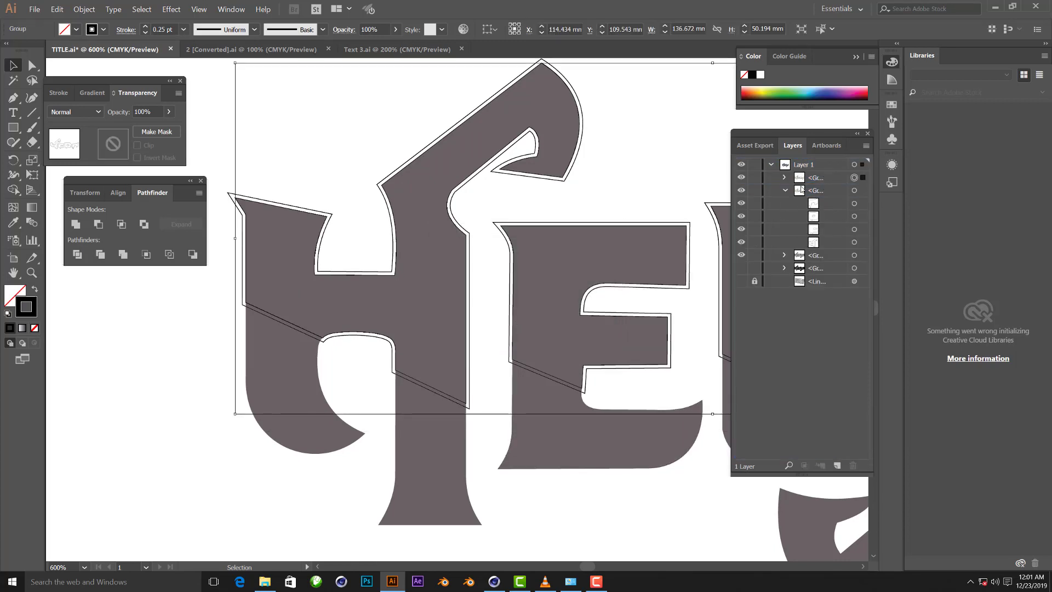
left_click(785, 190)
key("ctrl+shift+a")
left_click(829, 195)
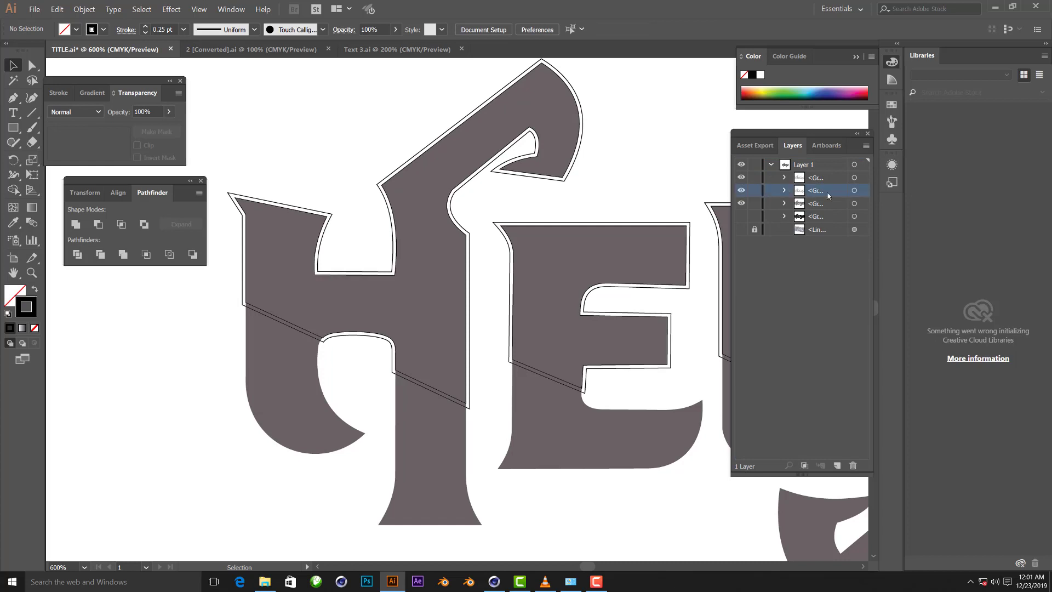
left_click(741, 191)
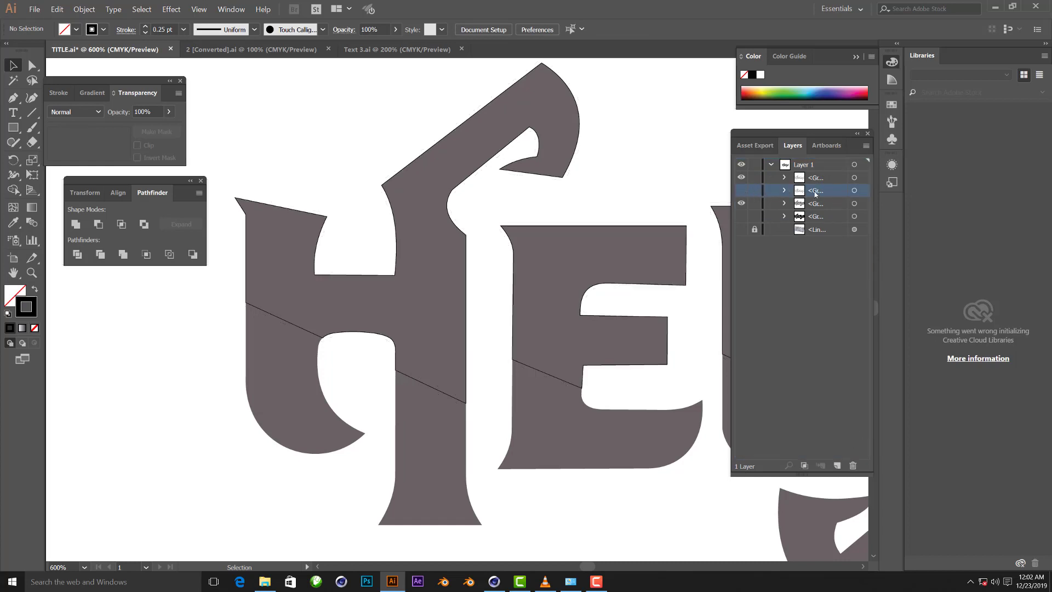
left_click(741, 178)
left_click(855, 177)
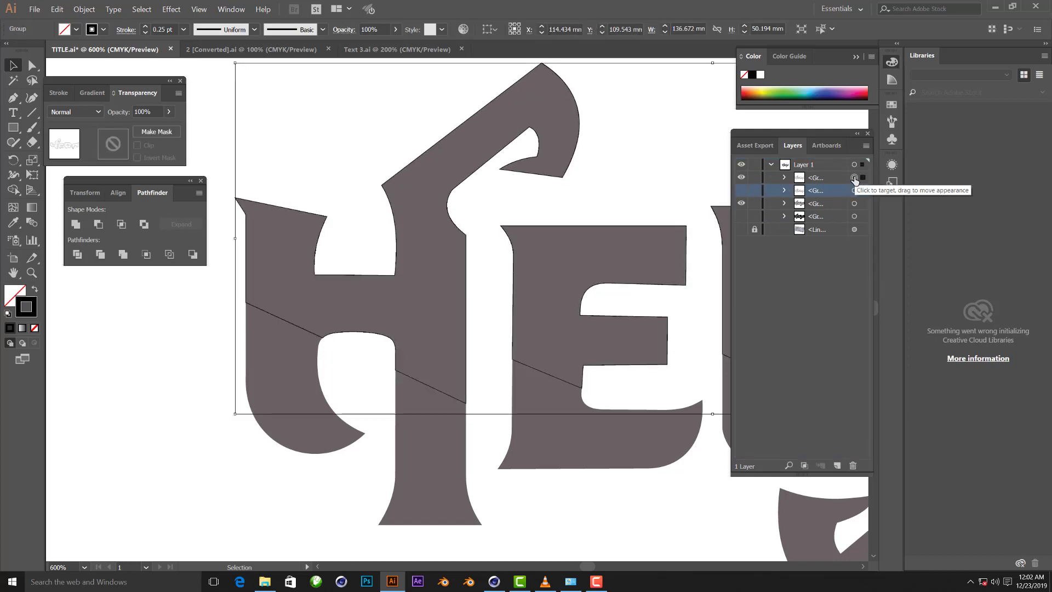
left_click(397, 49)
mouse_move(275, 207)
left_mouse_down()
mouse_move(320, 277)
mouse_move(639, 421)
left_mouse_up()
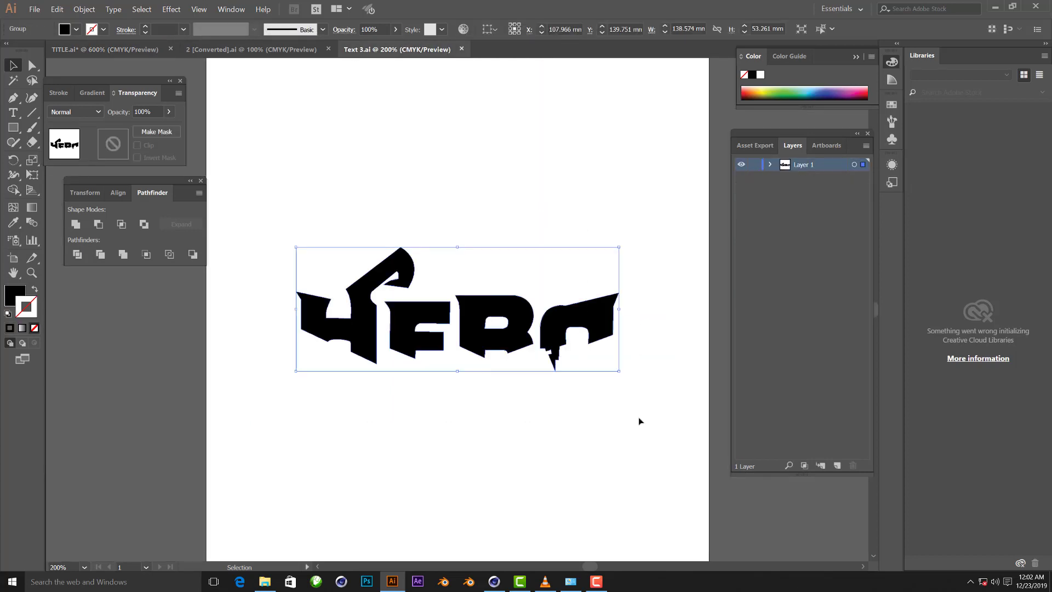
Replace the old lettering with the pasted offset letter outlines, made solid black
key("Delete")
key("ctrl+v")
left_click_drag(312, 272, 387, 411)
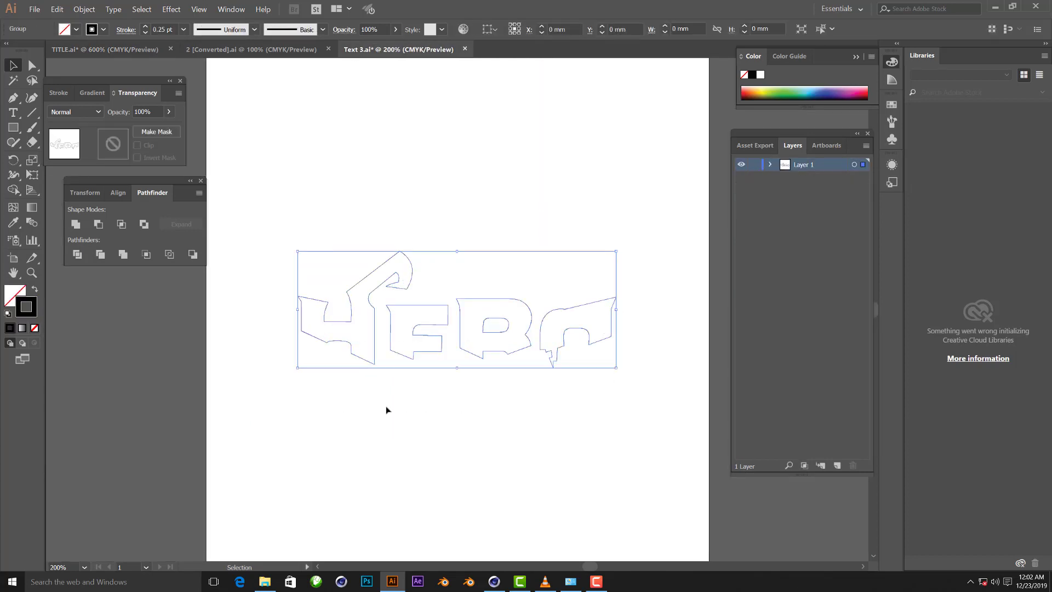
key("shift+x")
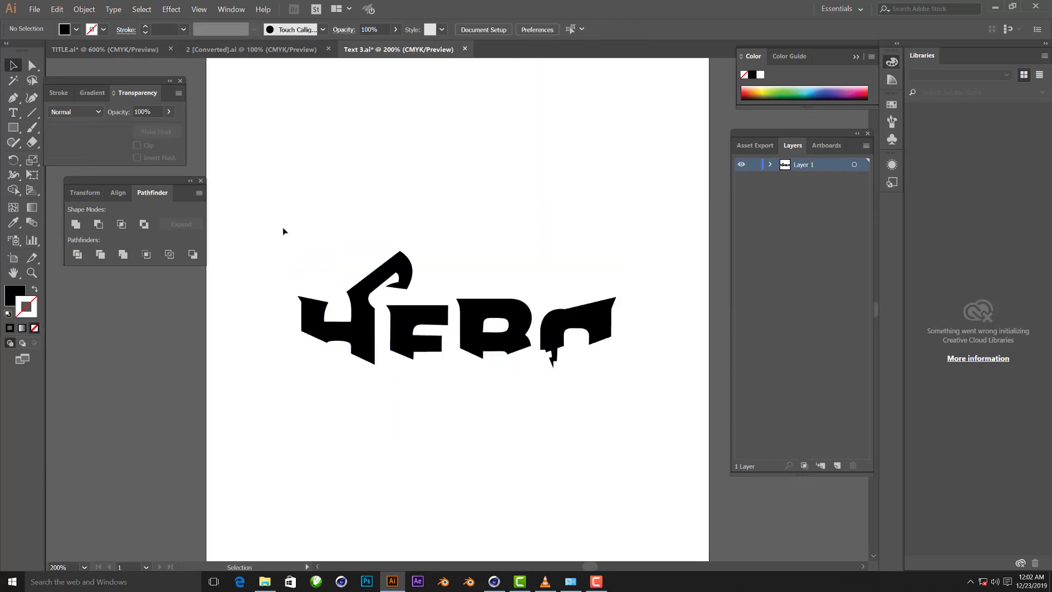
left_click_drag(283, 225, 687, 429, "ctrl")
Save the document as Text 4 in a legacy Illustrator format and return to Cinema 4D
key("ctrl+shift+s")
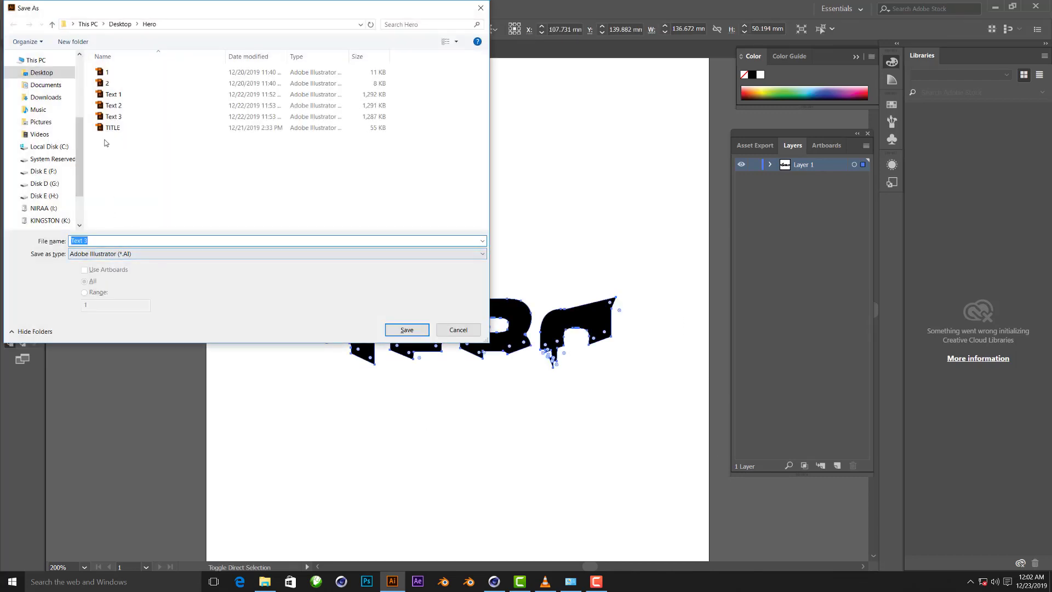
key("BackSpace")
type("4")
key("Return")
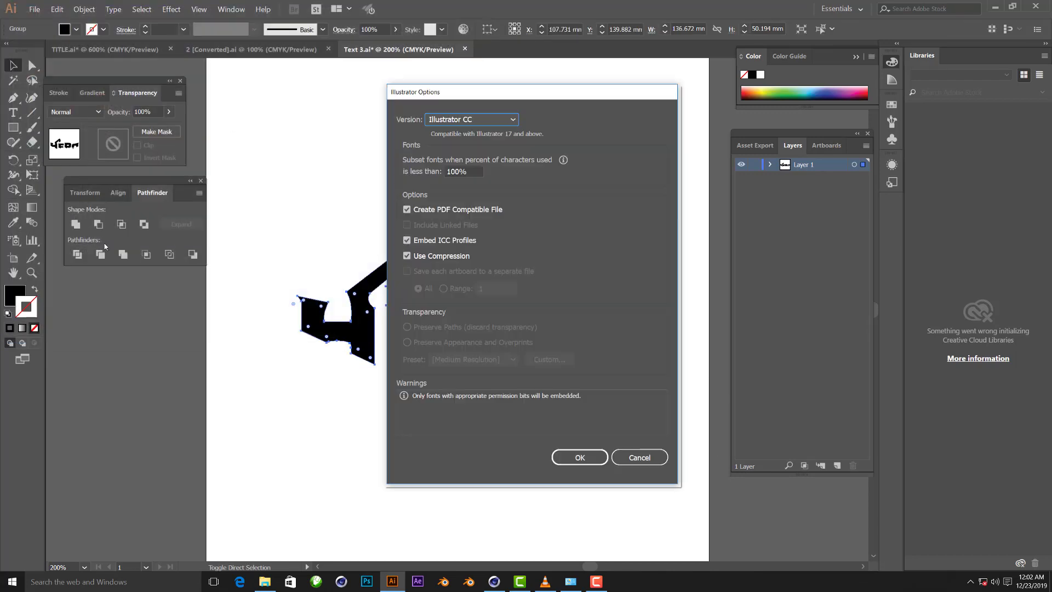
left_click(471, 120)
left_click(587, 445)
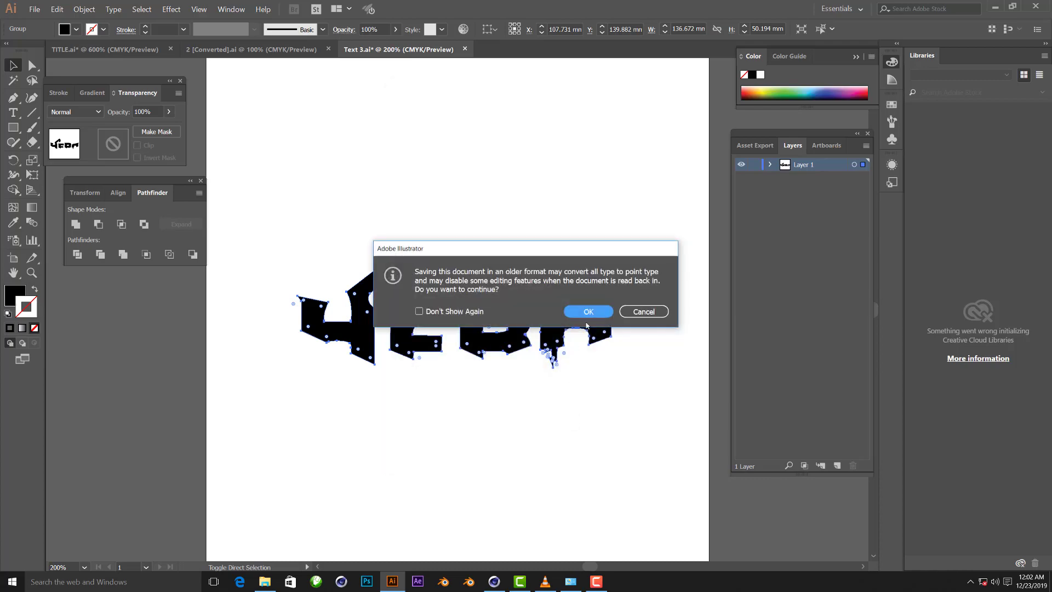
left_click(587, 315)
left_click(493, 582)
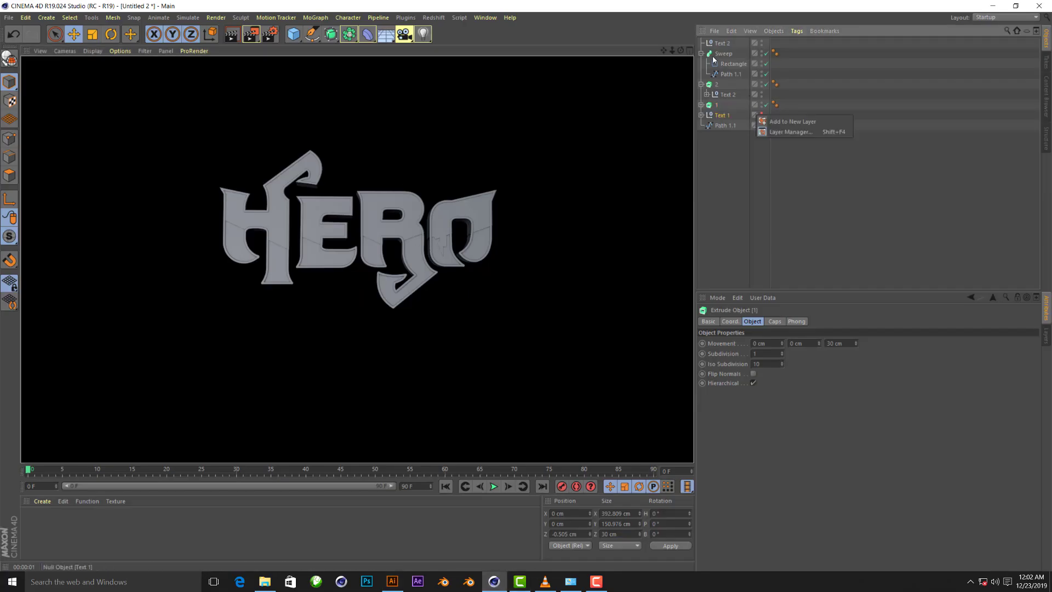
Collapse the Sweep and extrude 2 in the Object Manager and enable the first extrusion
left_click(721, 114)
left_click(702, 53)
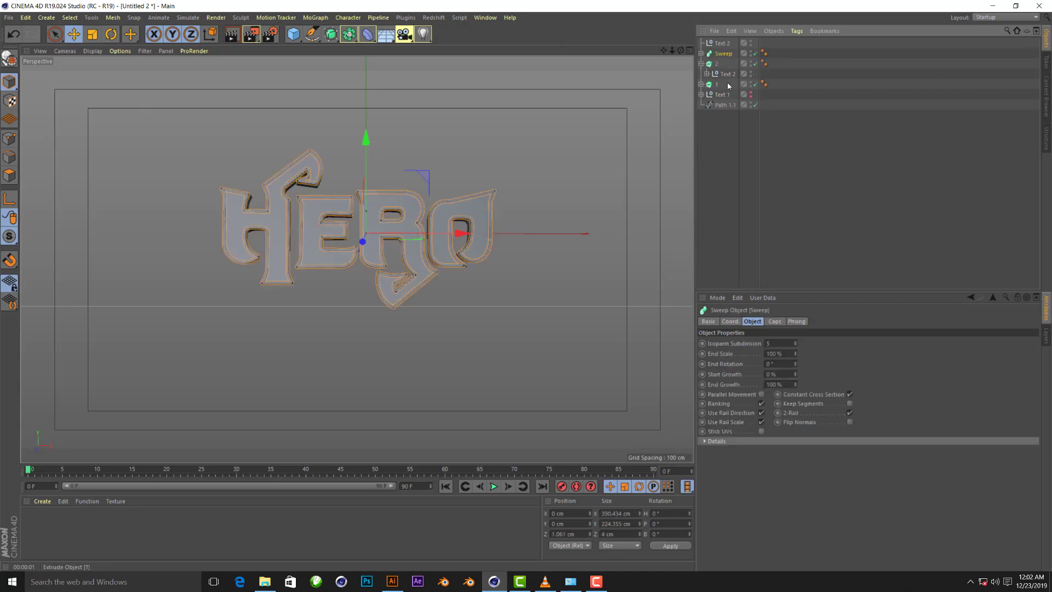
left_click(702, 63)
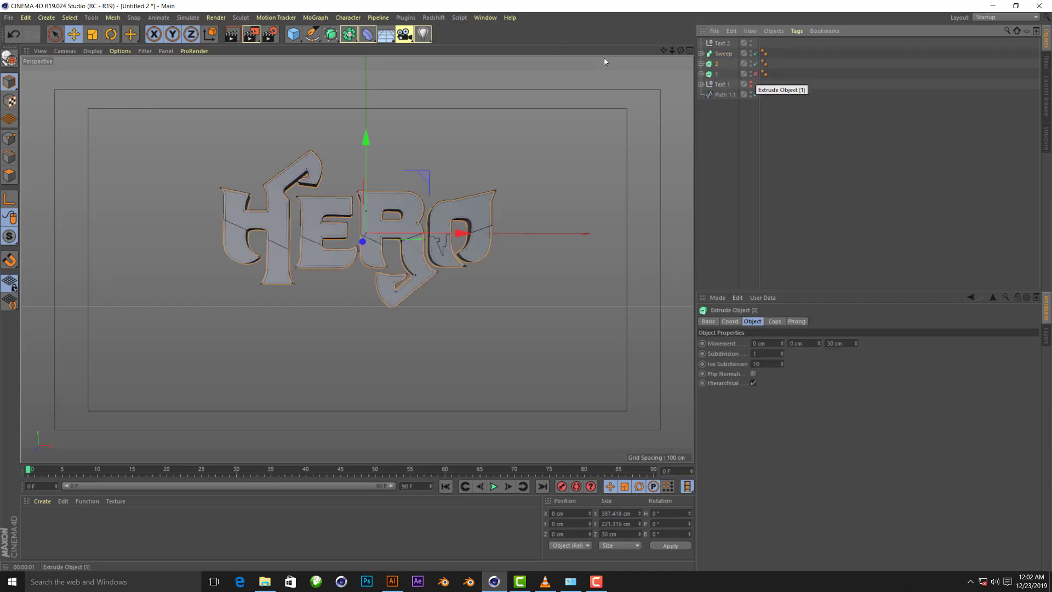
left_click(756, 73)
scroll(291, 211, "up", 3)
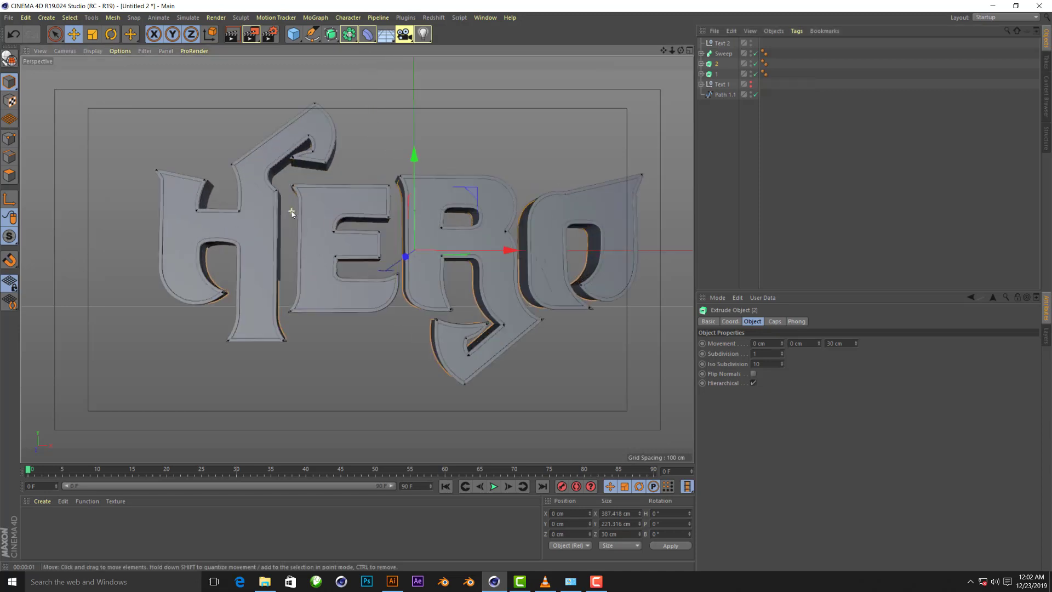
scroll(291, 212, "up", 3)
Orbit to an angled view of HERO and switch off the front extrusion 1
left_click_drag(493, 257, 353, 263, "alt")
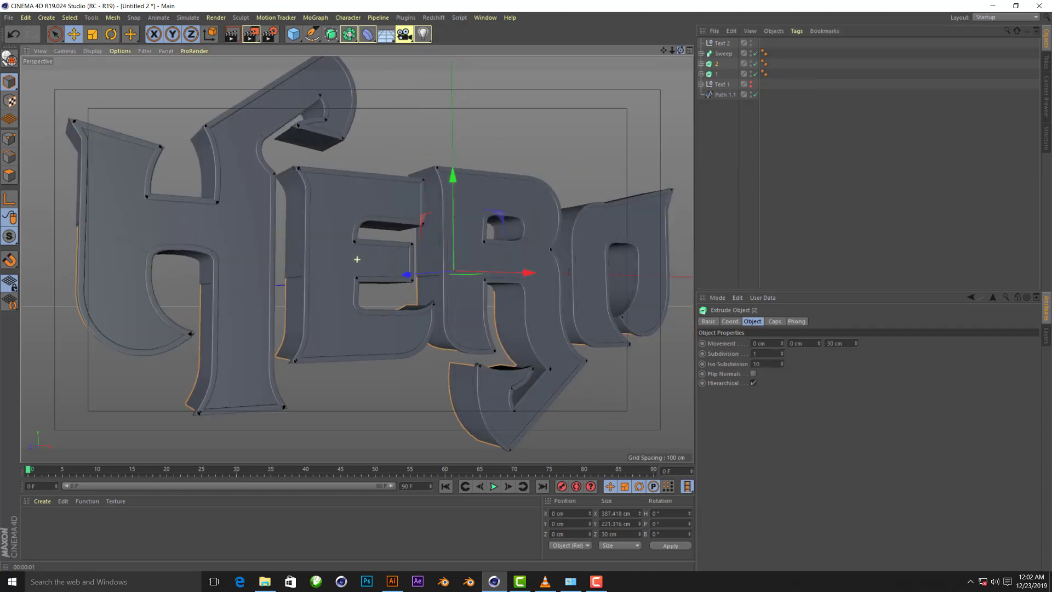
left_click(270, 214)
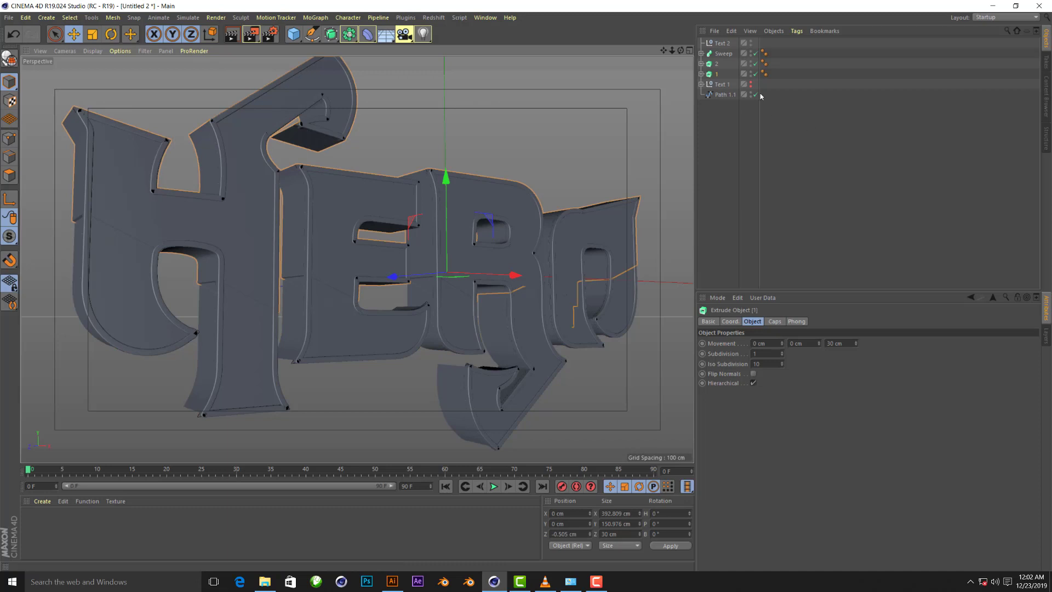
left_click(755, 73)
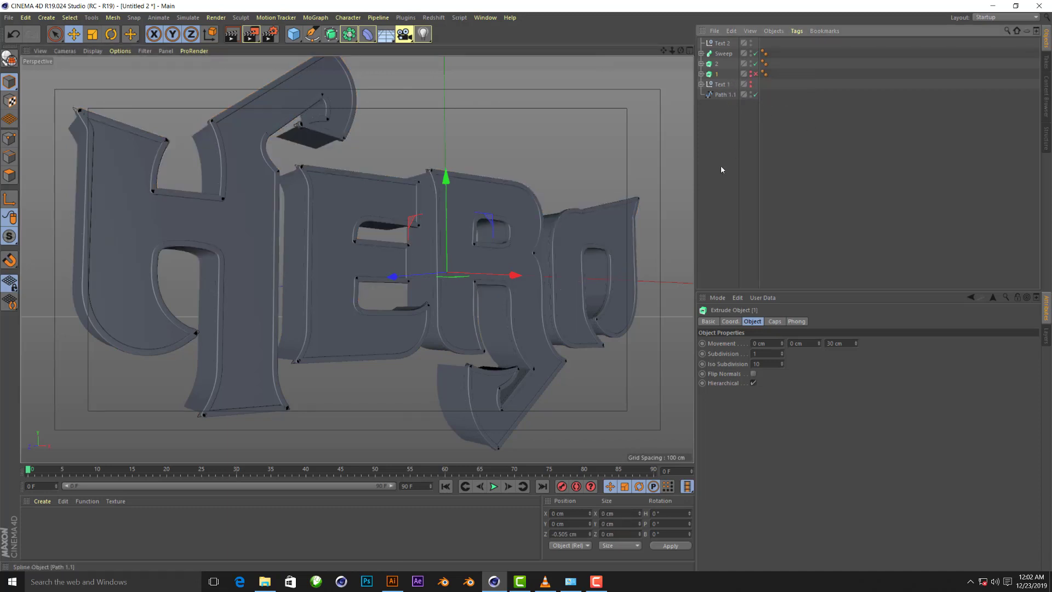
left_click(715, 31)
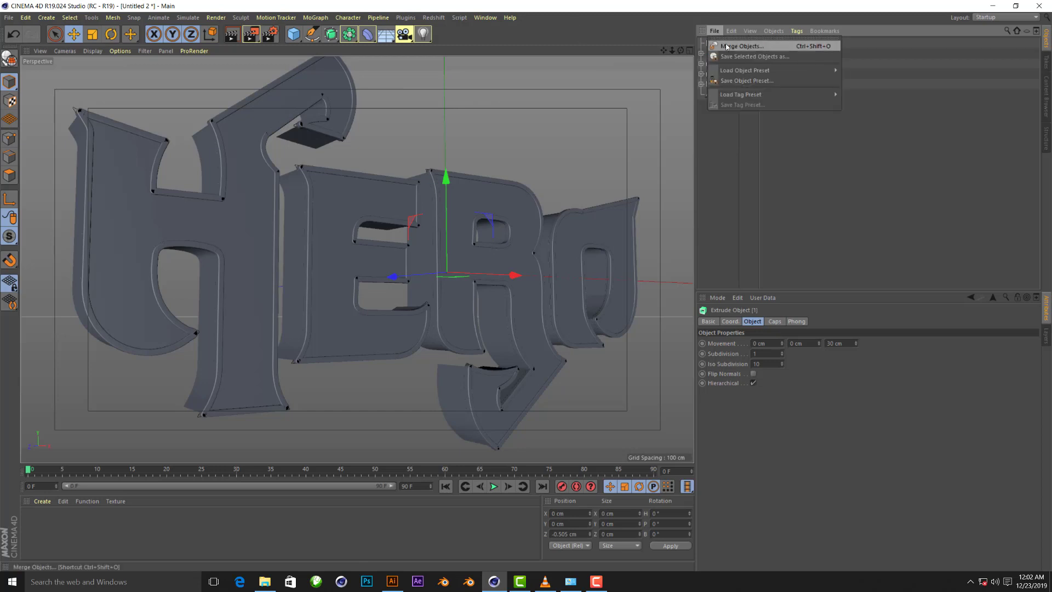
Merge Text 4.ai with default Illustrator import settings and zero its X and Y position
left_click(726, 47)
left_click(115, 202)
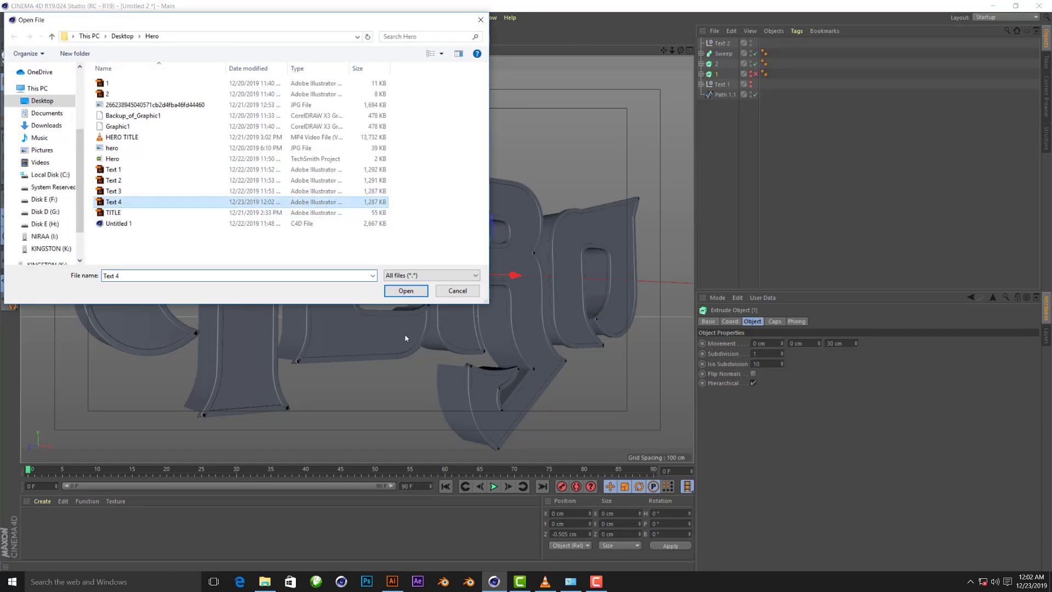
left_click(405, 290)
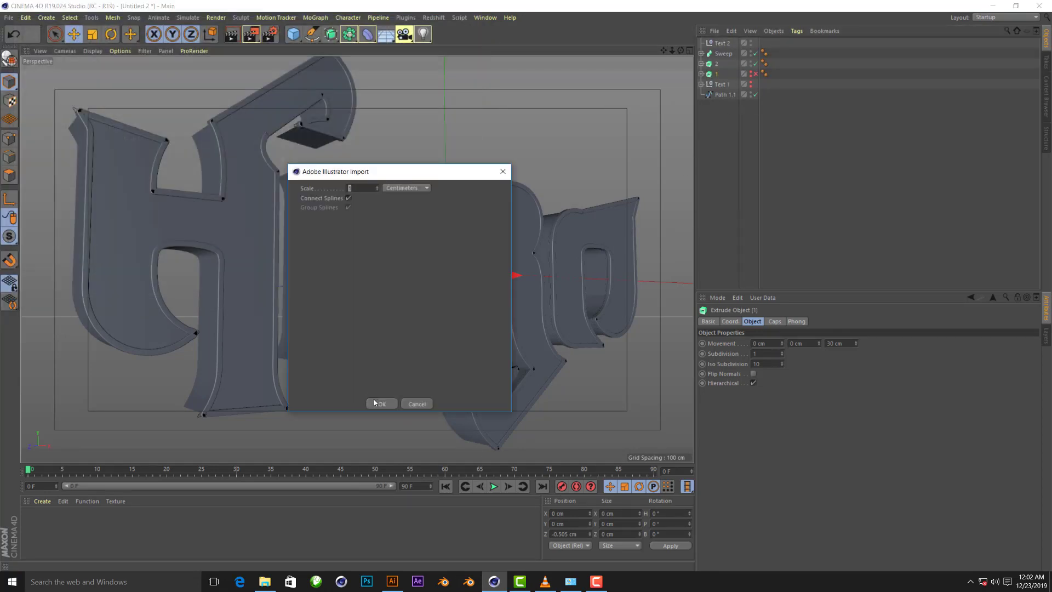
left_click(378, 403)
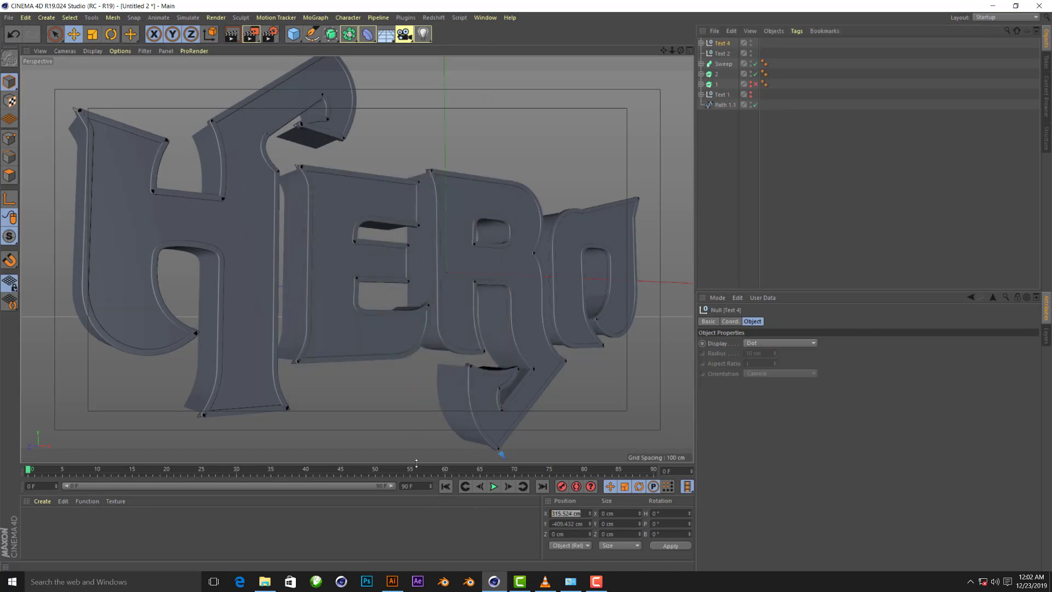
type("0")
key("Tab")
type("0")
key("Return")
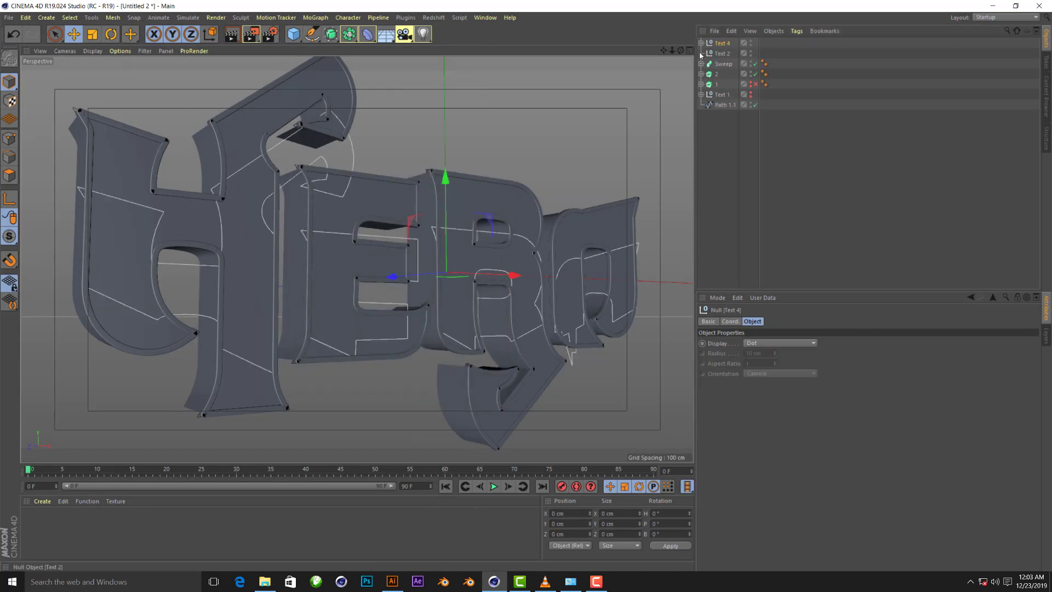
In the Front view, raise Text 4 to Y 32.515 cm to line up with HERO
left_click(690, 51)
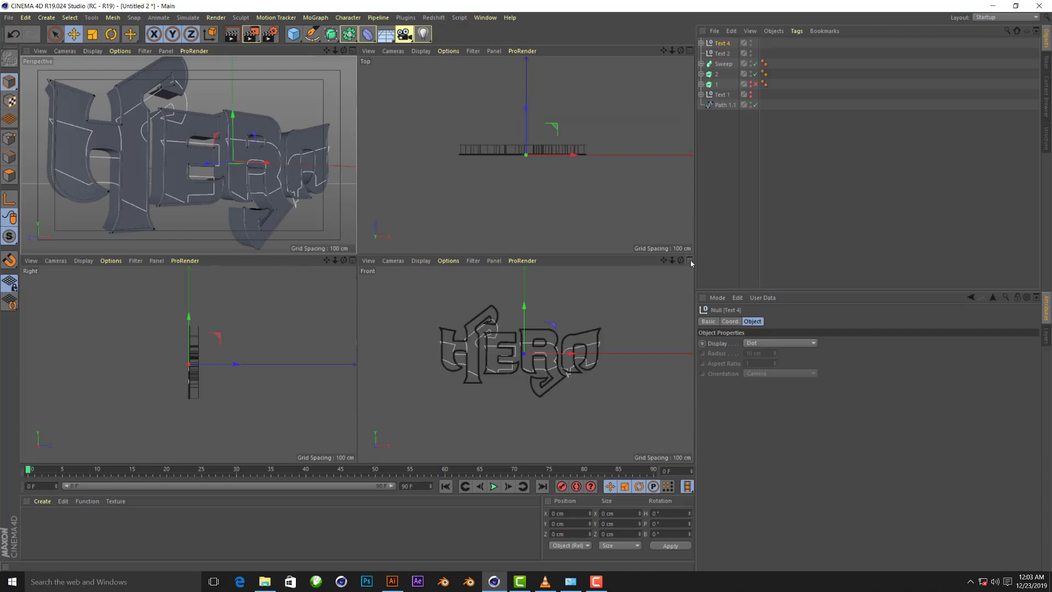
left_click(690, 261)
scroll(295, 143, "up", 5)
scroll(383, 219, "down", 3)
left_click_drag(393, 213, 394, 174)
scroll(394, 175, "up", 3)
scroll(361, 188, "up", 2)
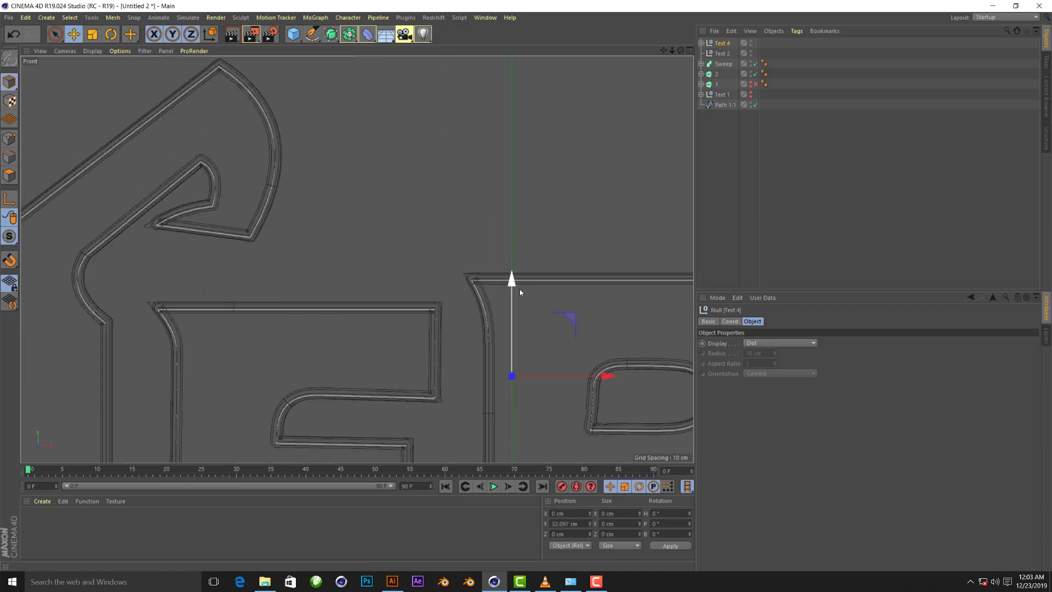
left_click_drag(513, 285, 514, 284)
middle_click(513, 284)
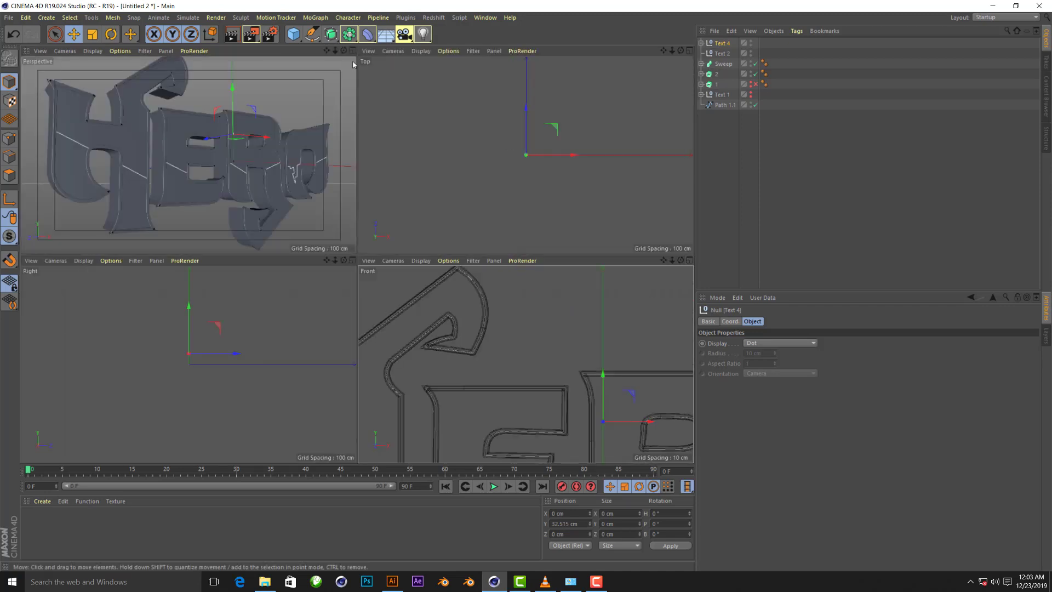
middle_click(277, 164)
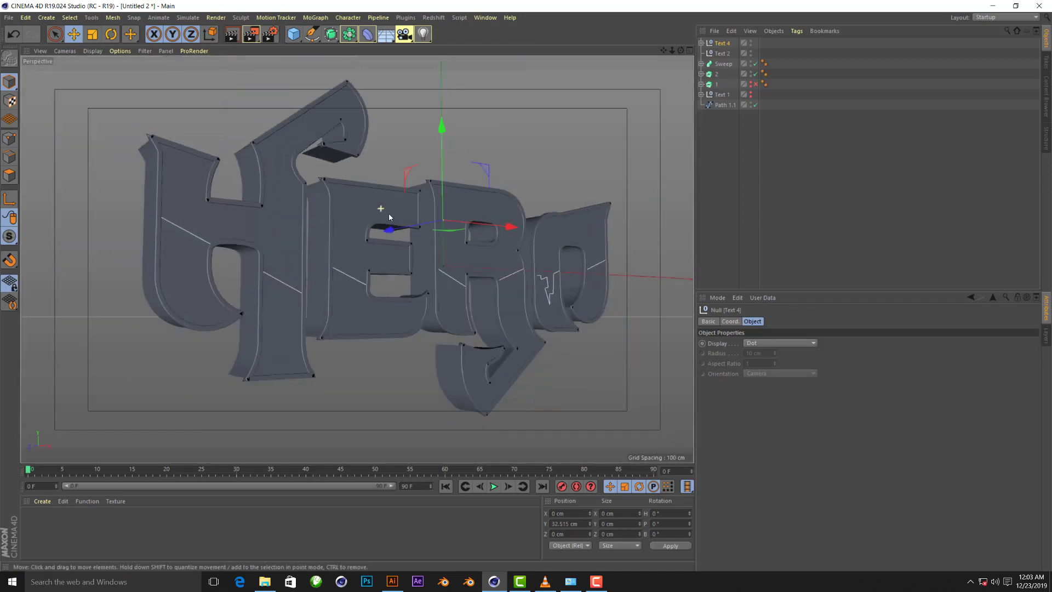
scroll(332, 166, "up", 1)
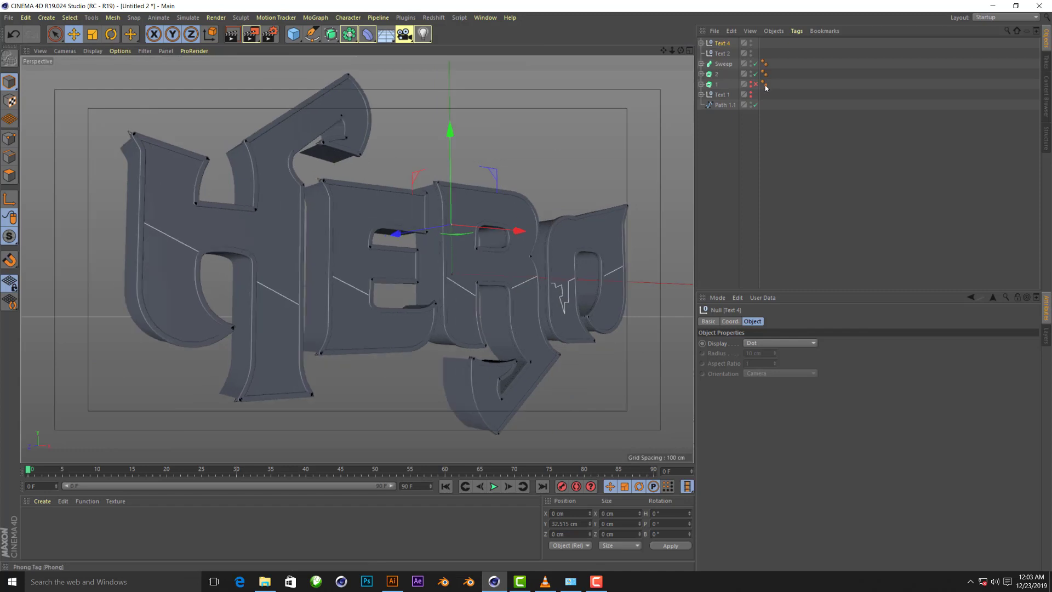
left_click(714, 85)
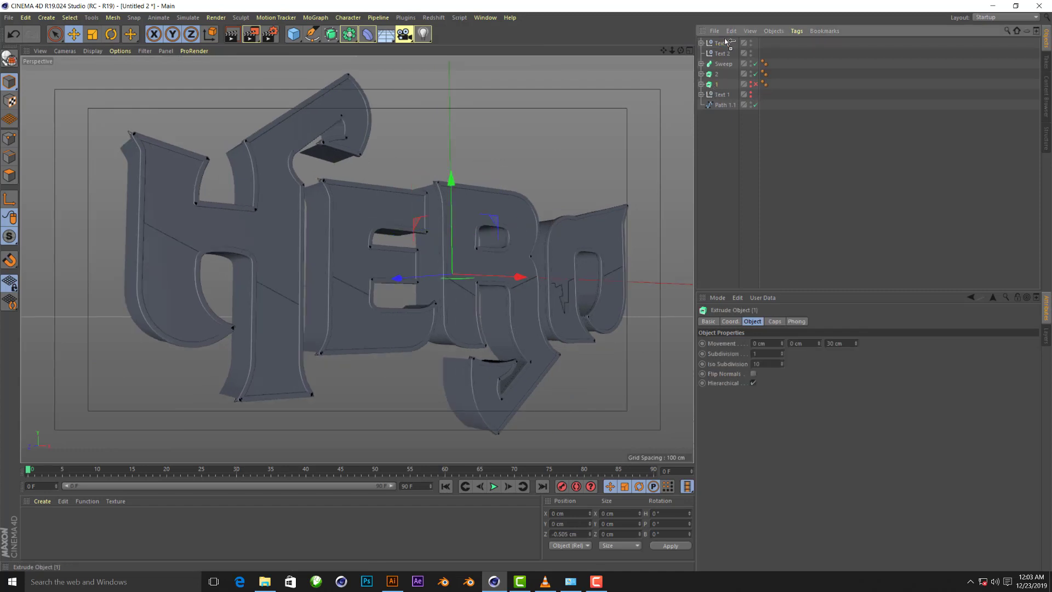
Duplicate extrusion 1, enable it, swap its Text 3 for Text 4 and rename it 4
left_click_drag(725, 38, 726, 39, "ctrl")
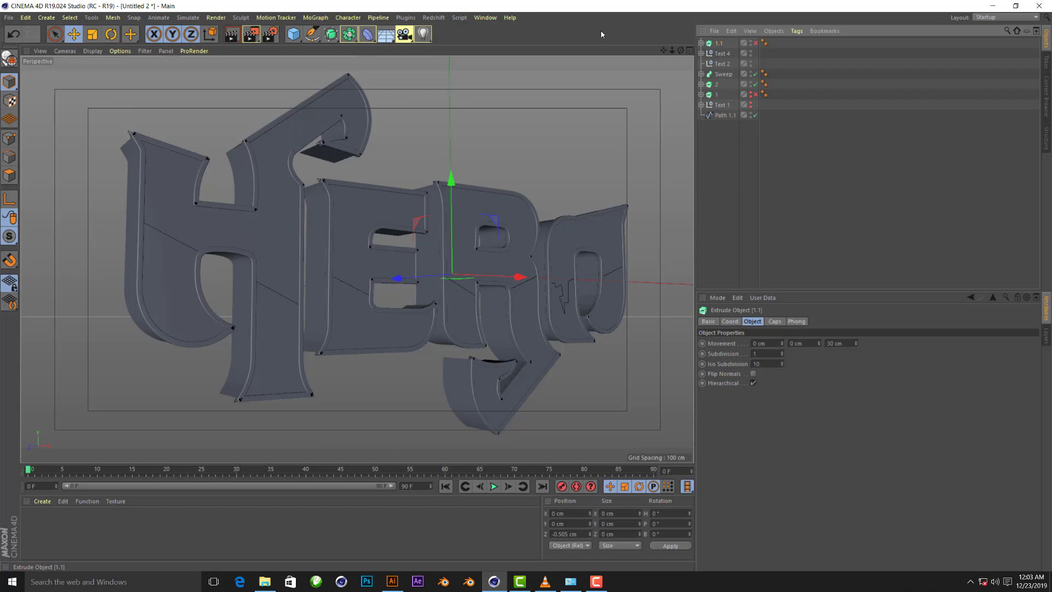
left_click(756, 43)
left_click(702, 43)
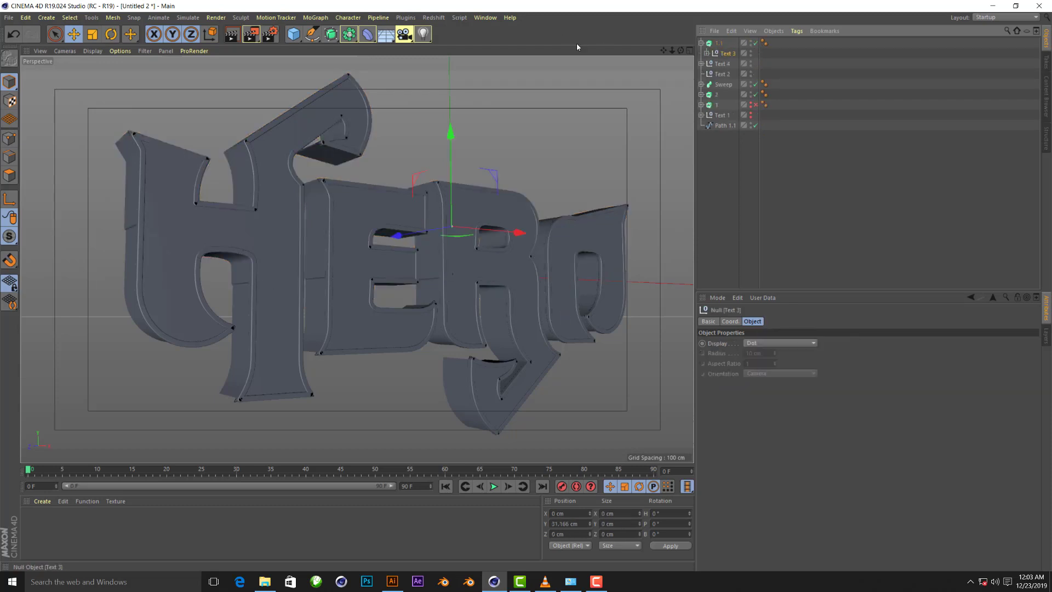
key("Delete")
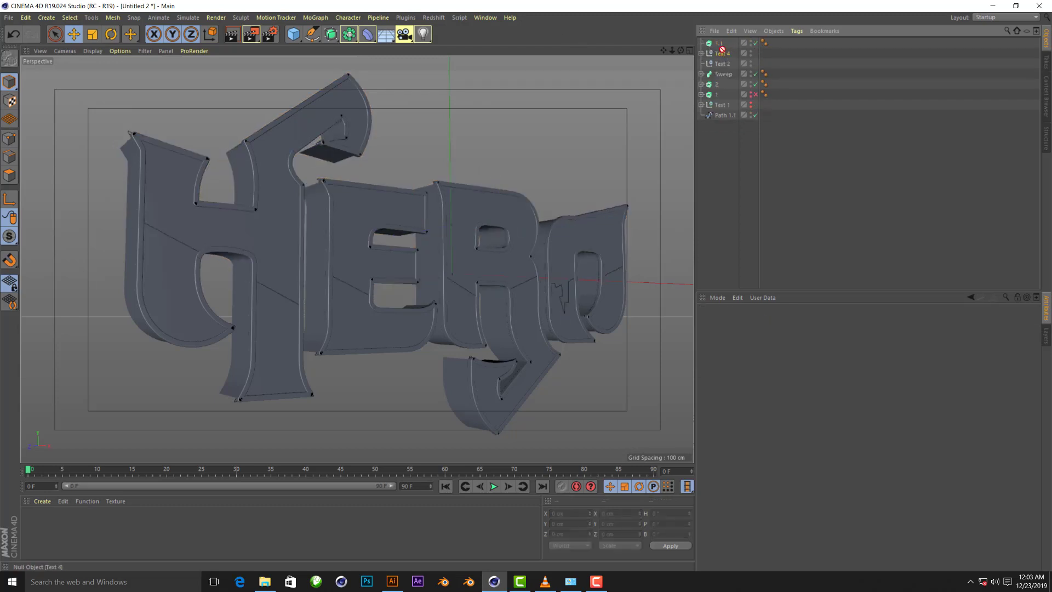
left_click_drag(719, 45, 720, 43)
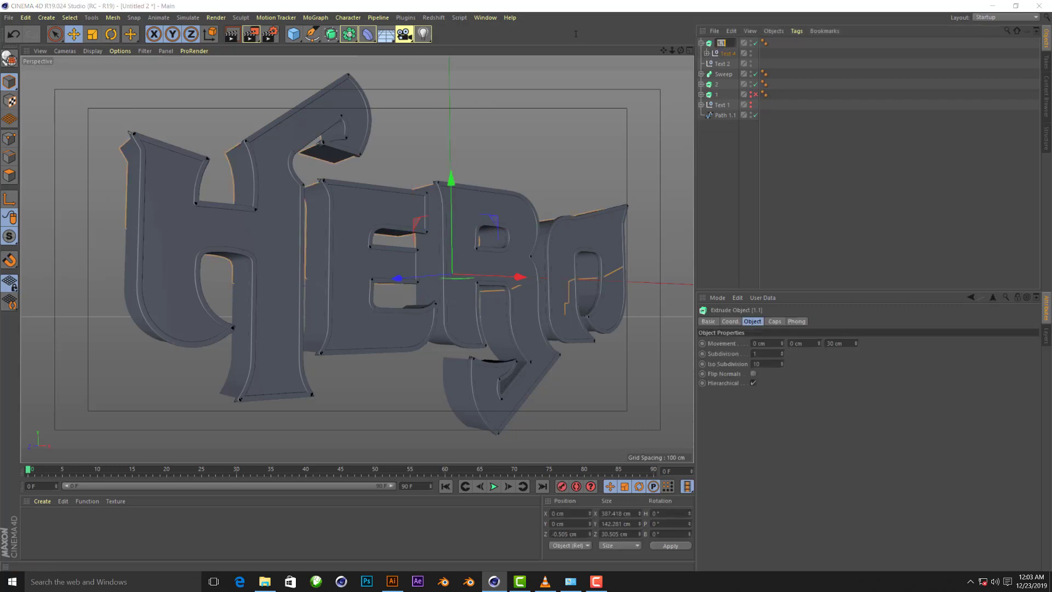
type("4")
left_click(808, 206)
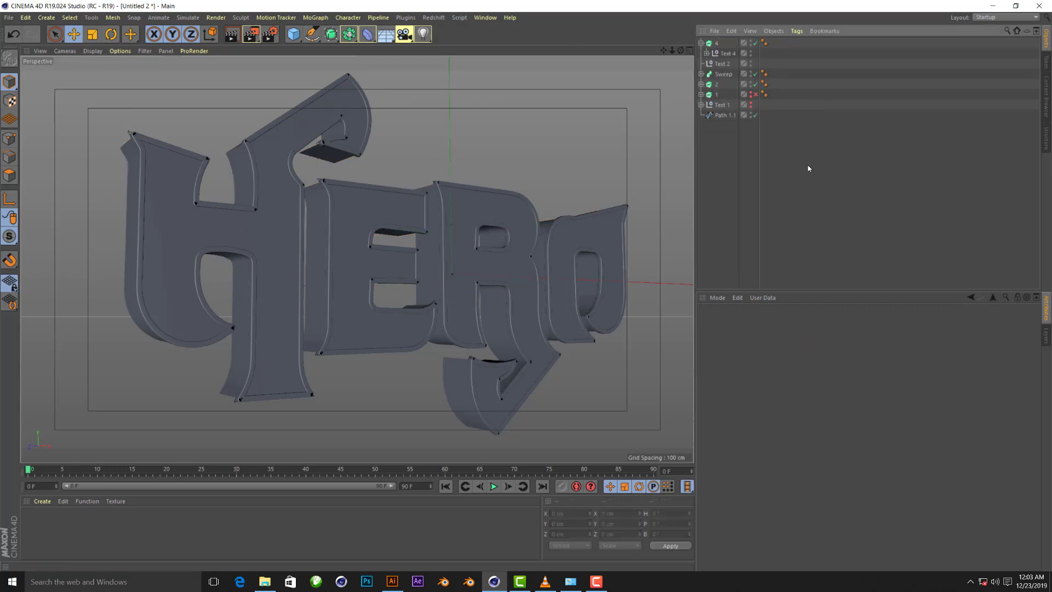
Shift extrusion 4 slightly back along Z to -1.563 cm
left_click(378, 235)
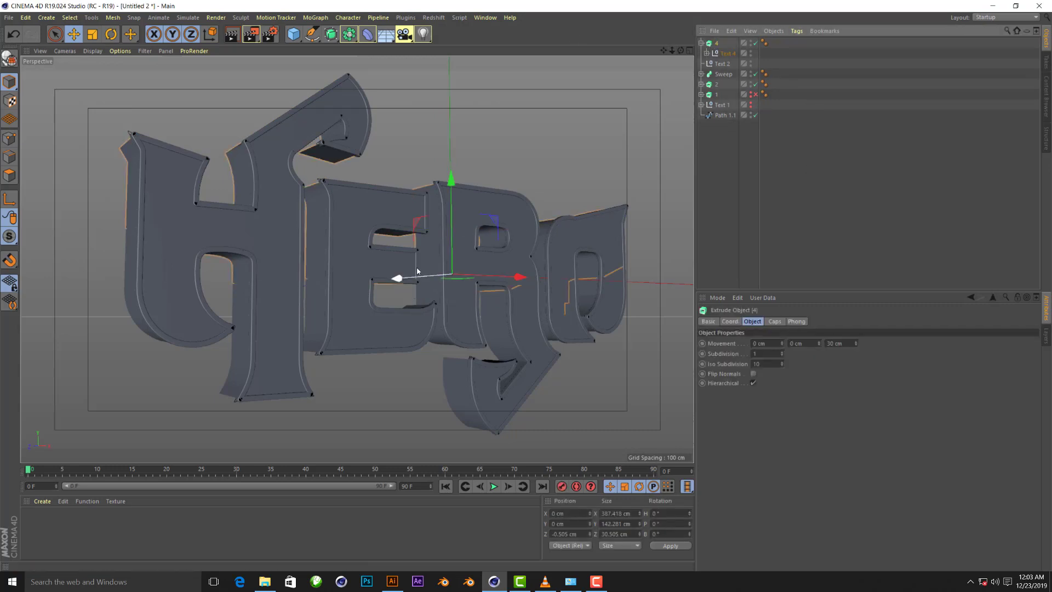
scroll(394, 289, "up", 3)
scroll(393, 288, "up", 3)
left_click_drag(438, 278, 443, 281)
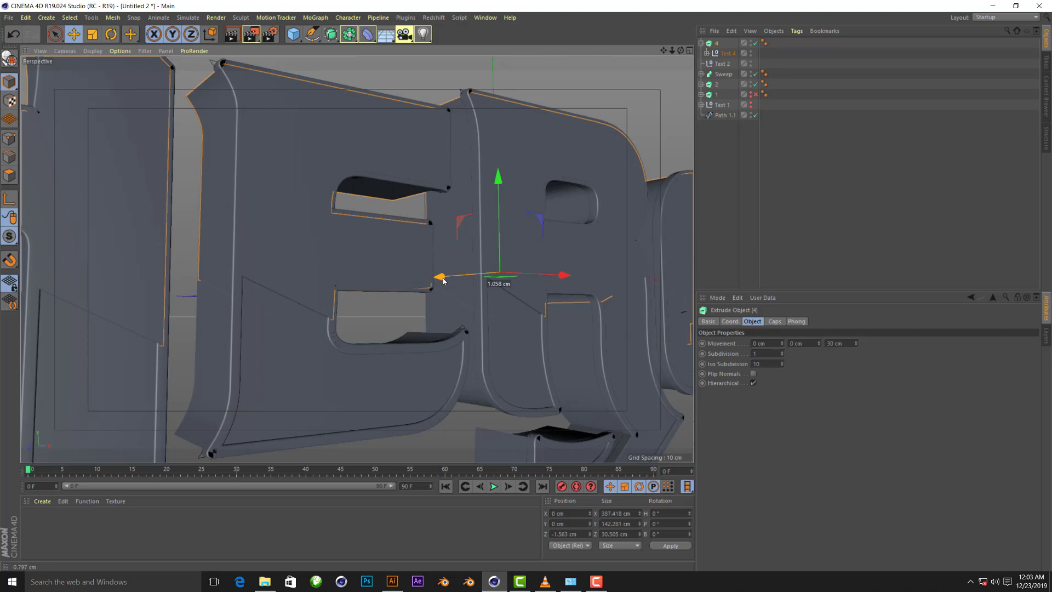
Move the Sweep slightly back in depth and test-render the view
left_click(455, 296)
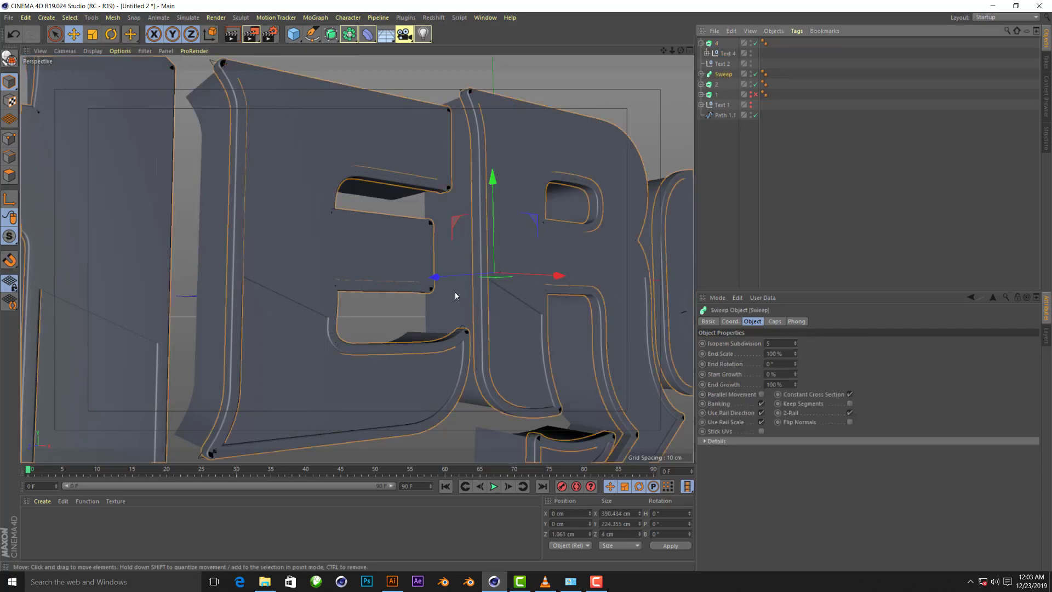
left_click_drag(436, 279, 443, 283)
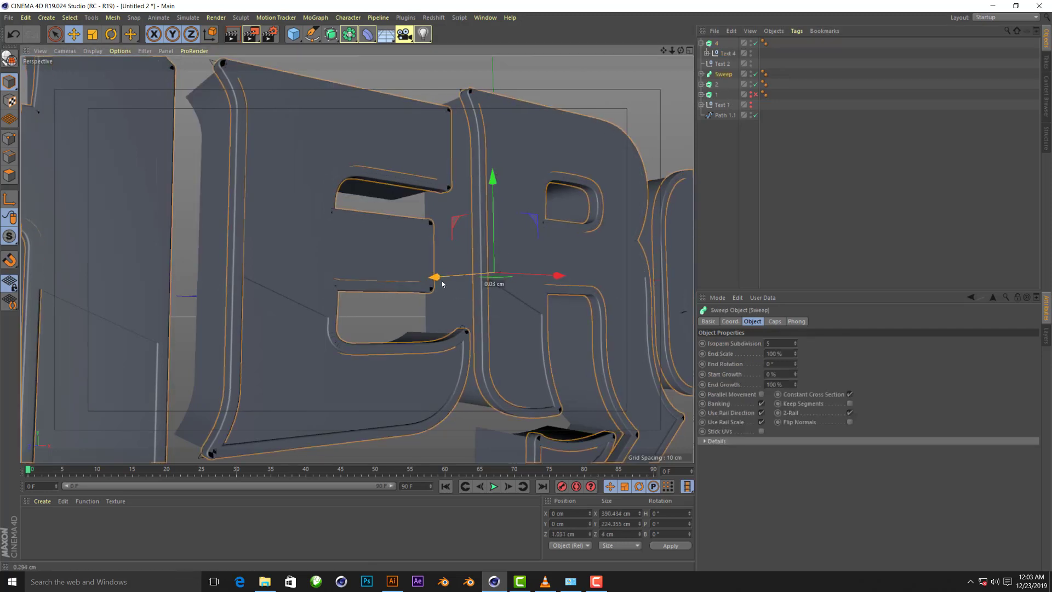
scroll(443, 283, "down", 5)
scroll(294, 204, "down", 5)
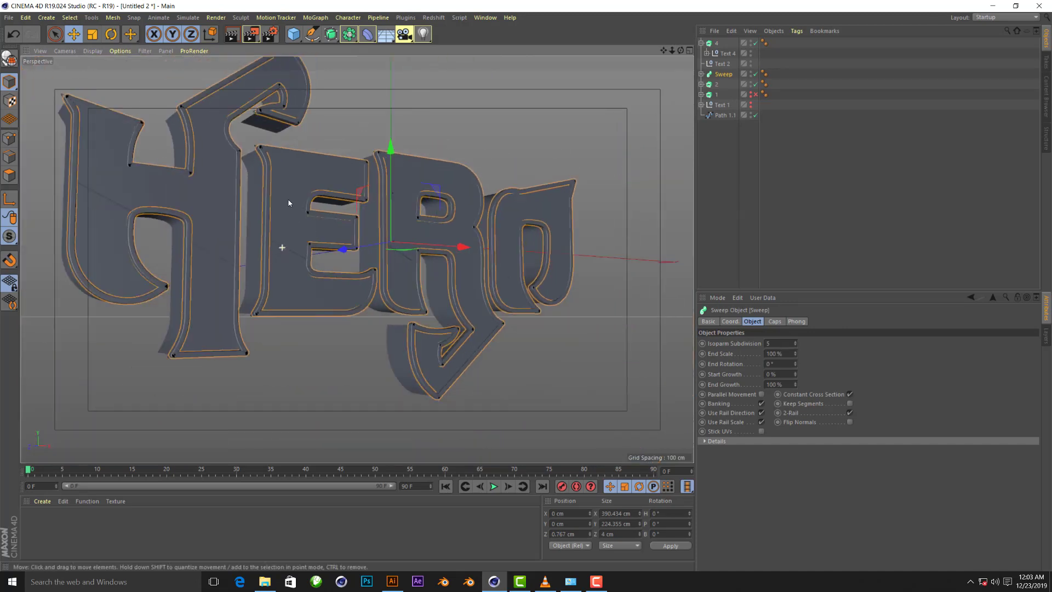
left_click(226, 33)
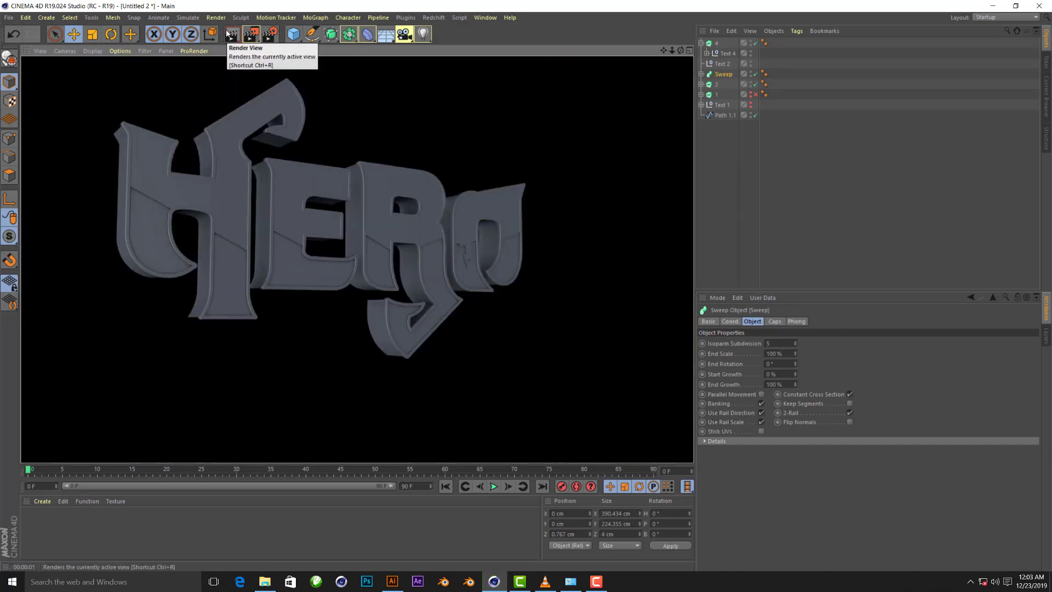
scroll(156, 206, "up", 3)
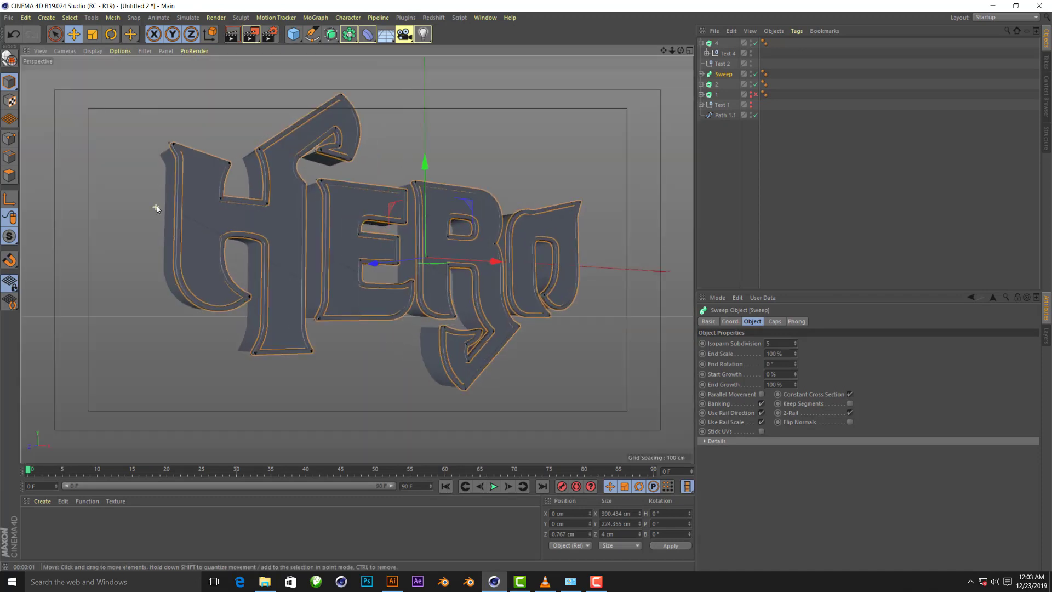
scroll(156, 206, "up", 6)
Set the Sweep's Rectangle profile to 1.5 cm wide and 3 cm tall
left_click(702, 74)
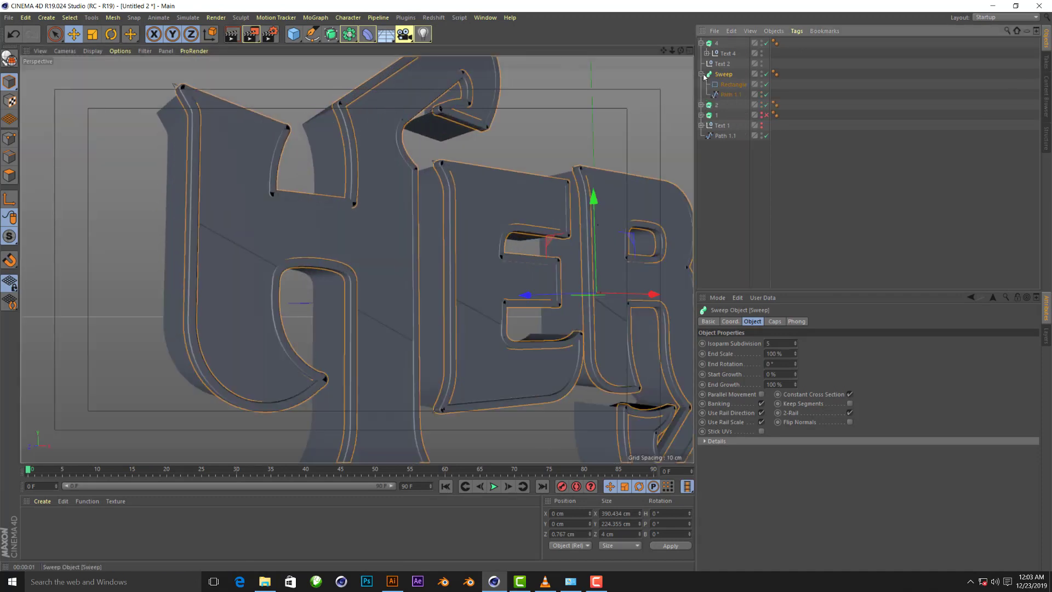
left_click(733, 85)
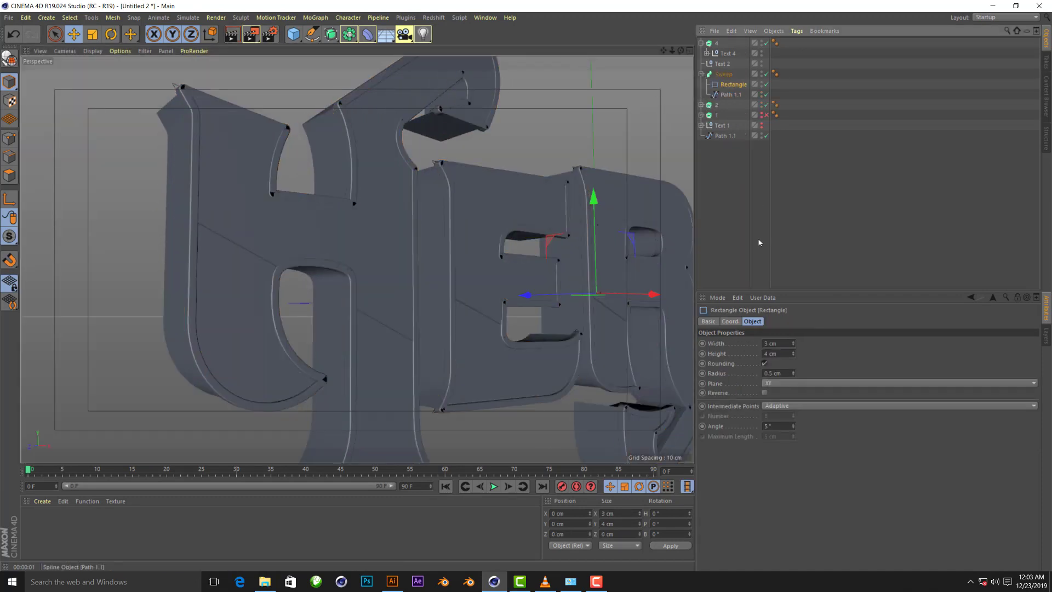
left_click(794, 345)
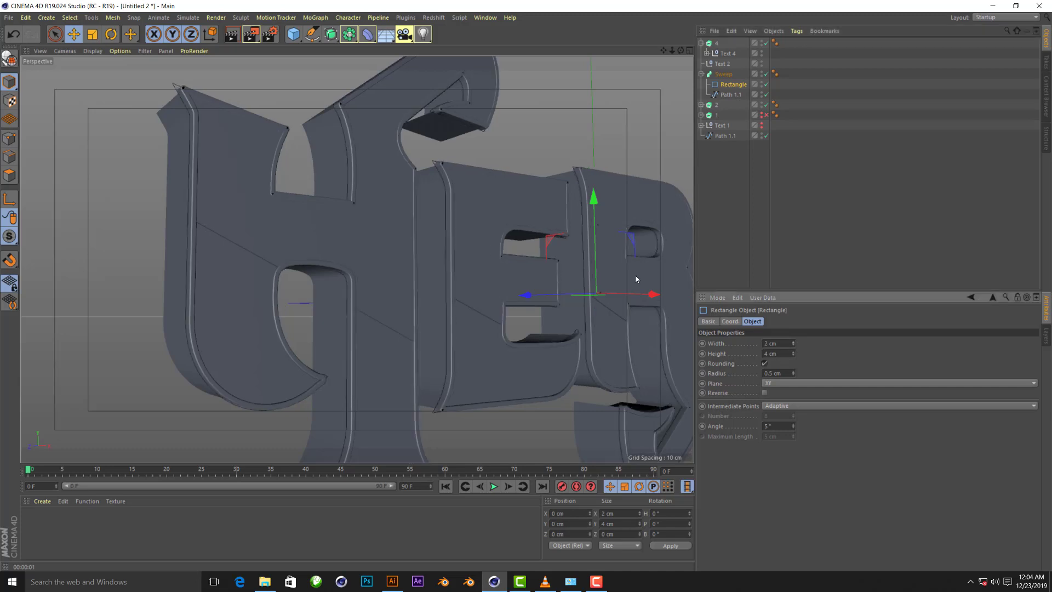
left_click_drag(417, 235, 354, 258, "alt")
scroll(354, 258, "up", 3)
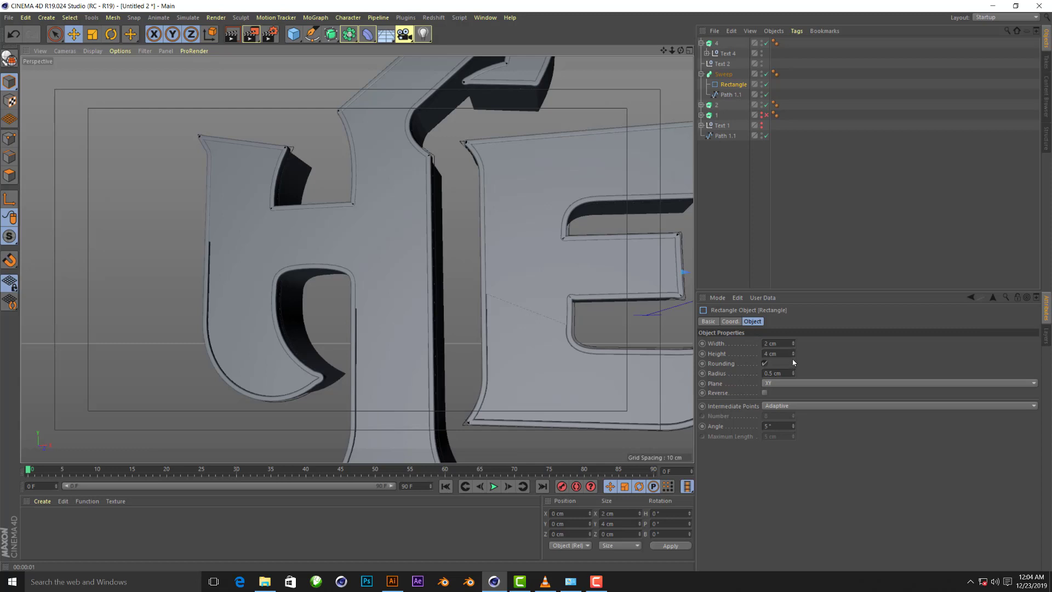
left_click(793, 356)
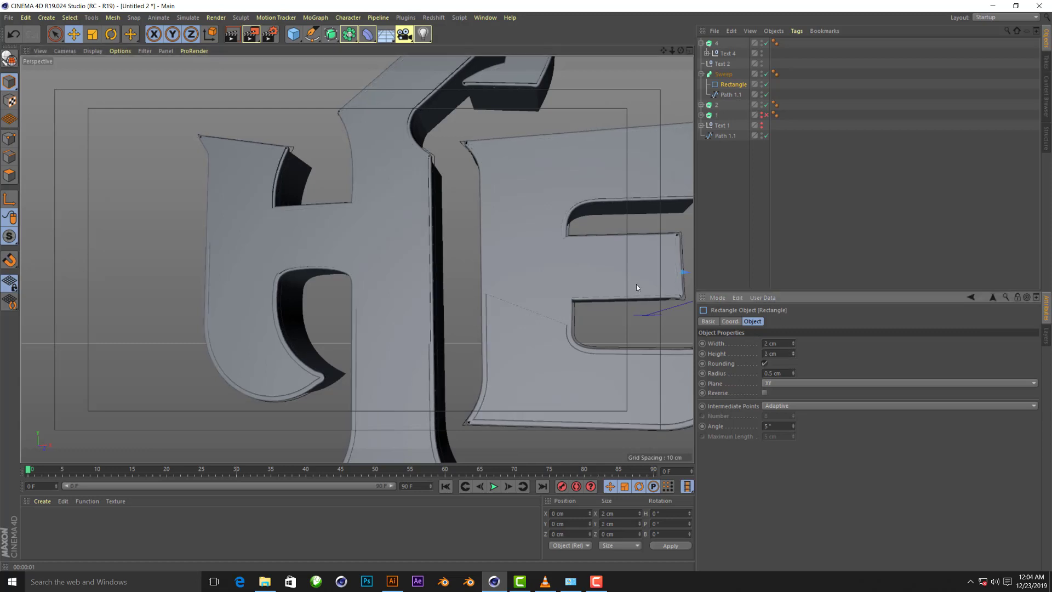
left_click(793, 351)
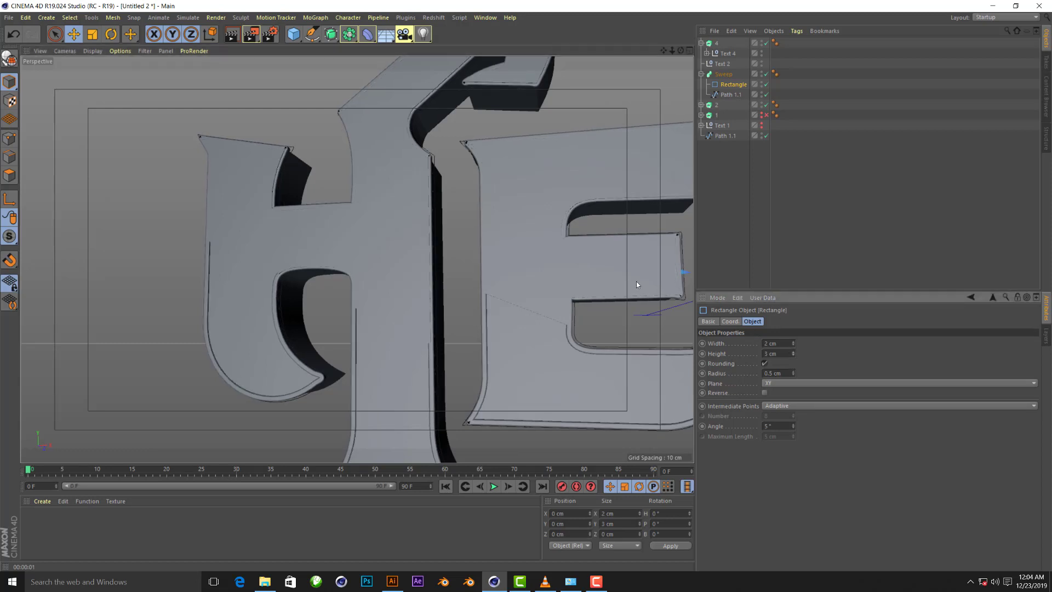
left_click(793, 345)
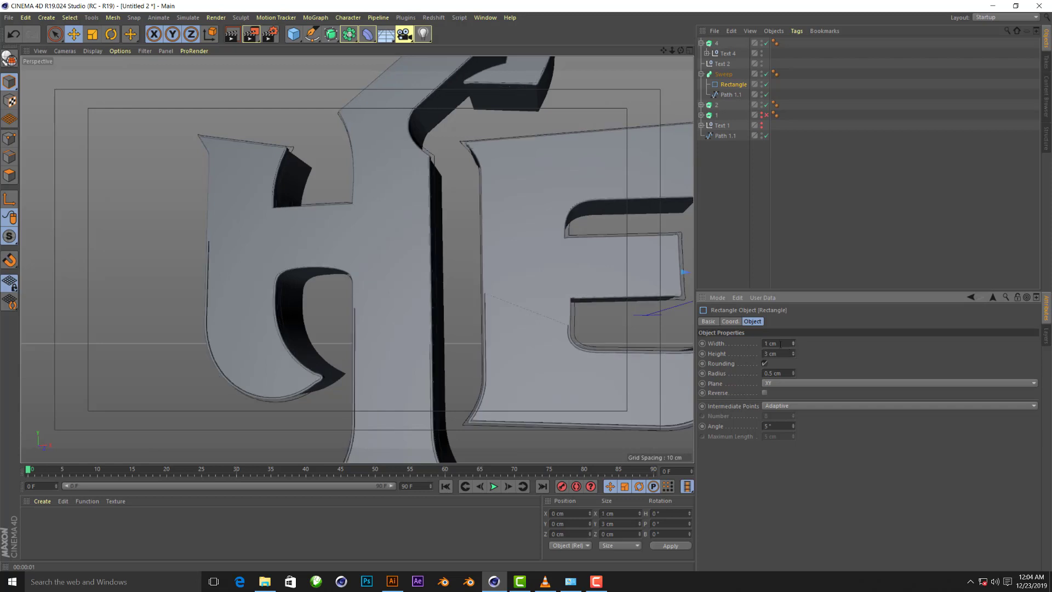
type("1.5")
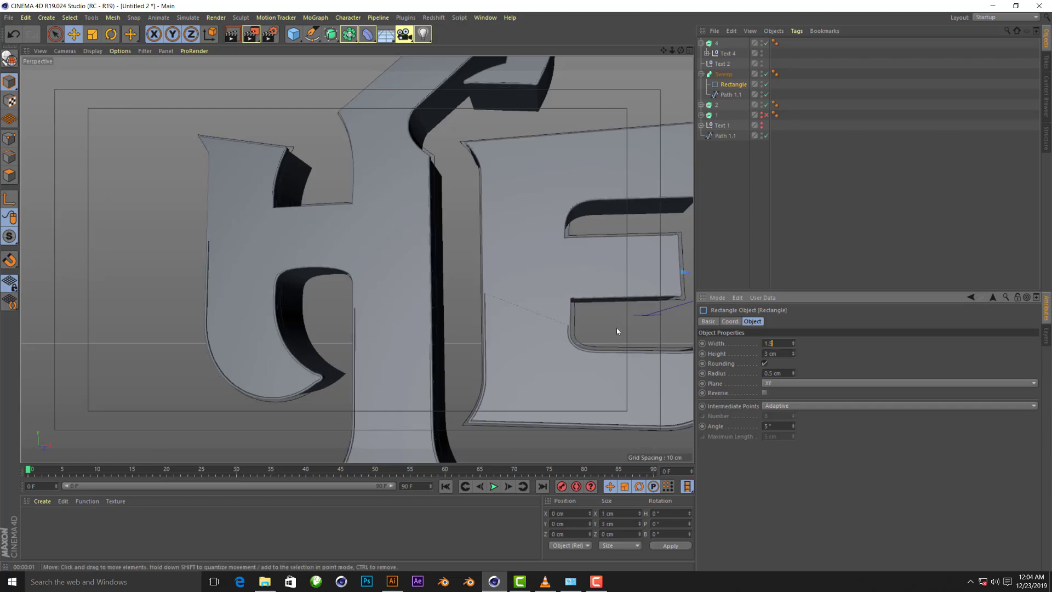
key("Return")
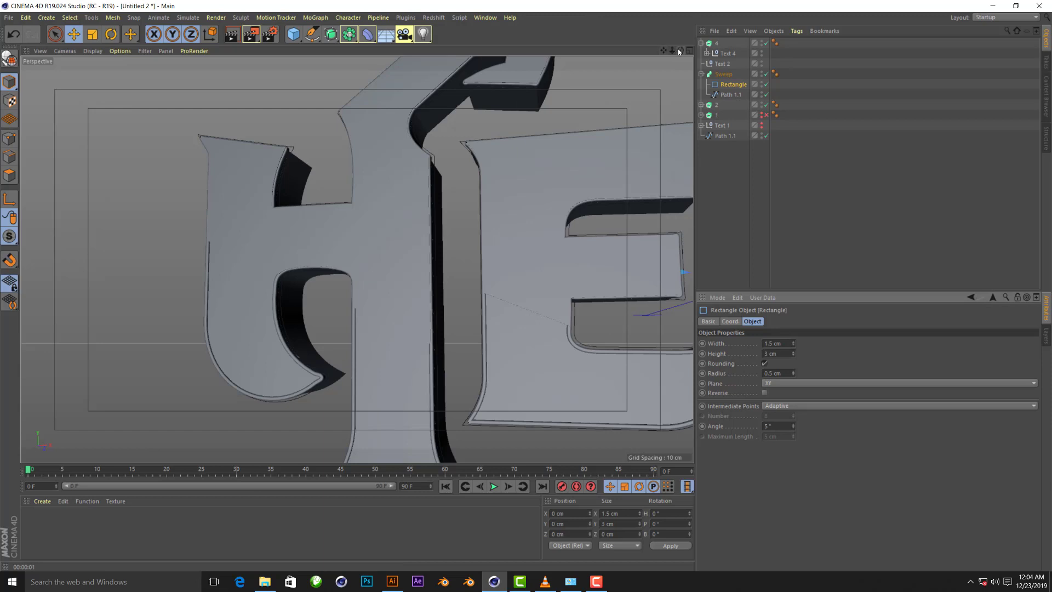
left_click_drag(678, 51, 254, 105)
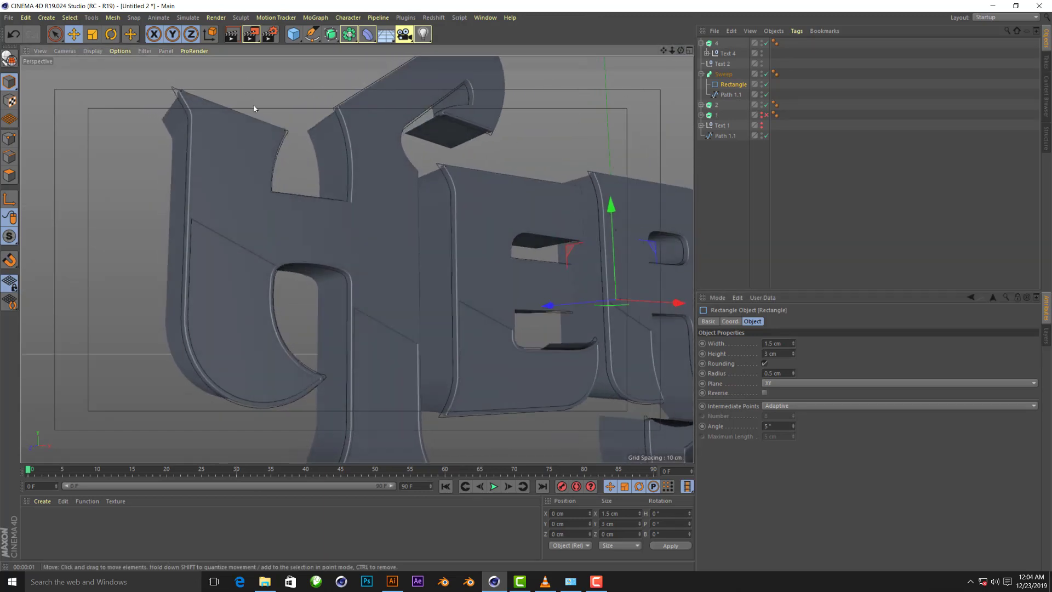
Test-render the trimmed HERO title from a more frontal view
left_click(231, 34)
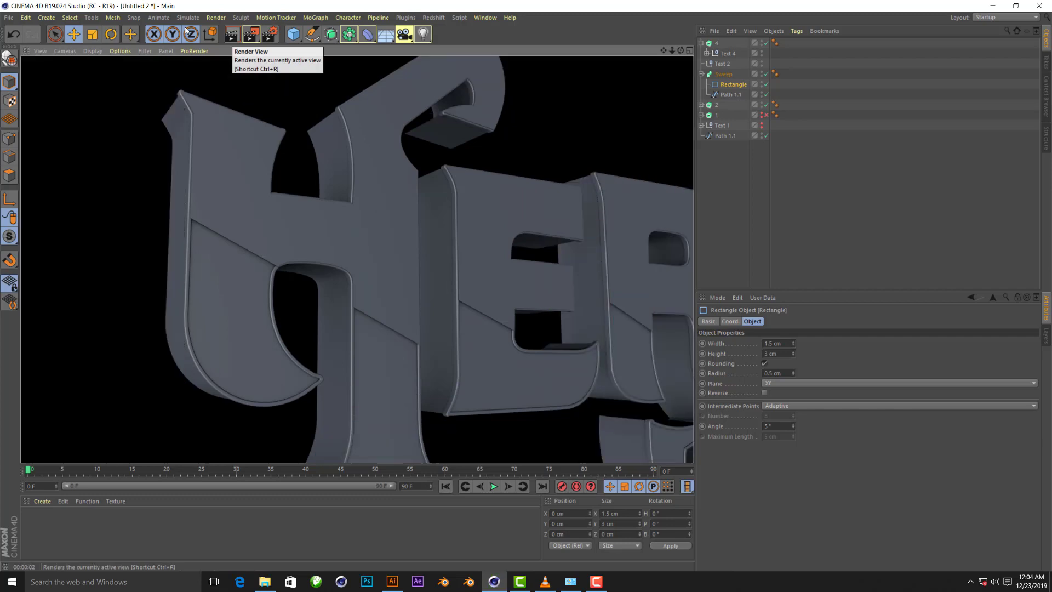
scroll(222, 288, "down", 3)
scroll(229, 312, "down", 3)
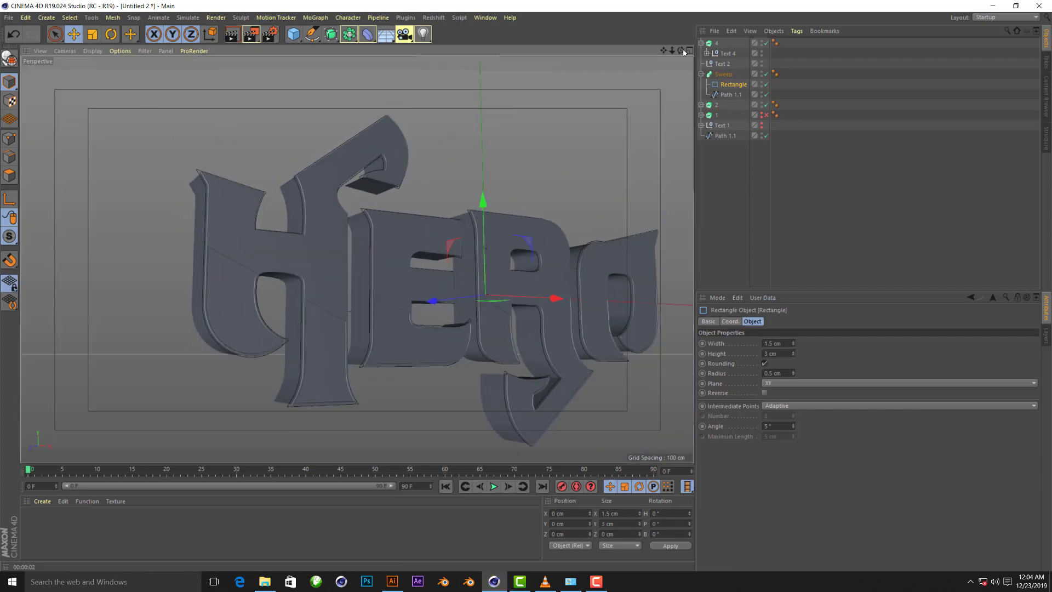
left_click_drag(681, 51, 243, 293)
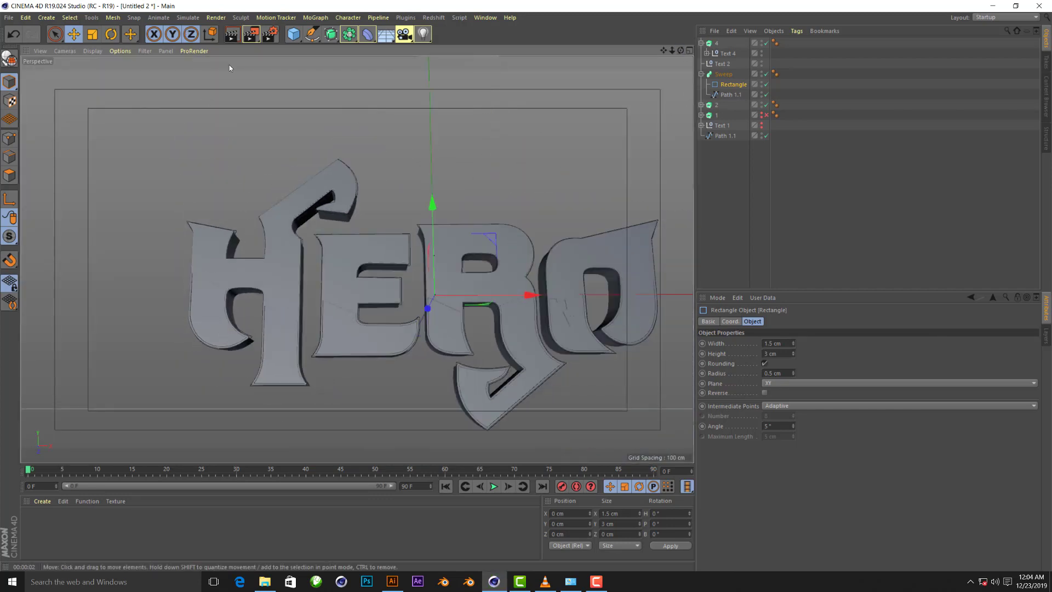
left_click(231, 34)
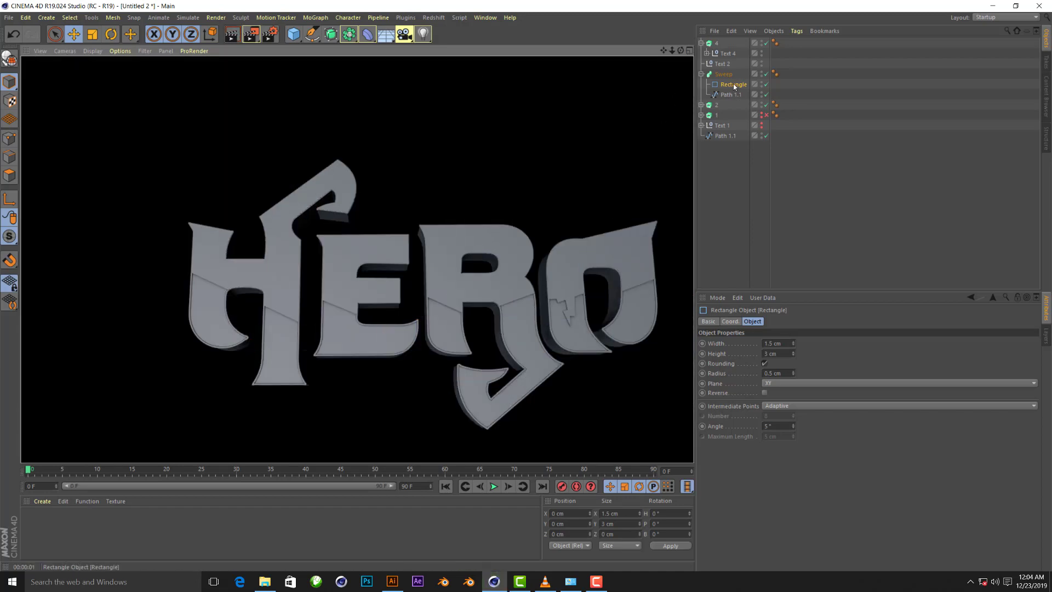
left_click(733, 83)
Widen the profile to 2 cm, re-render, collapse the Sweep, and render from an angle
left_click(779, 343)
type("2")
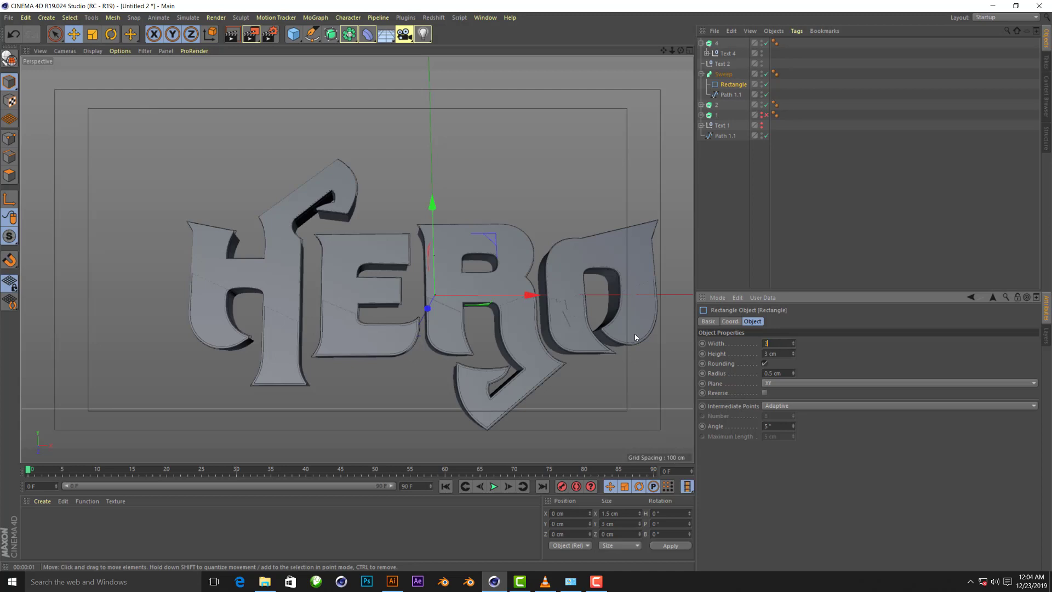
key("Return")
left_click(231, 34)
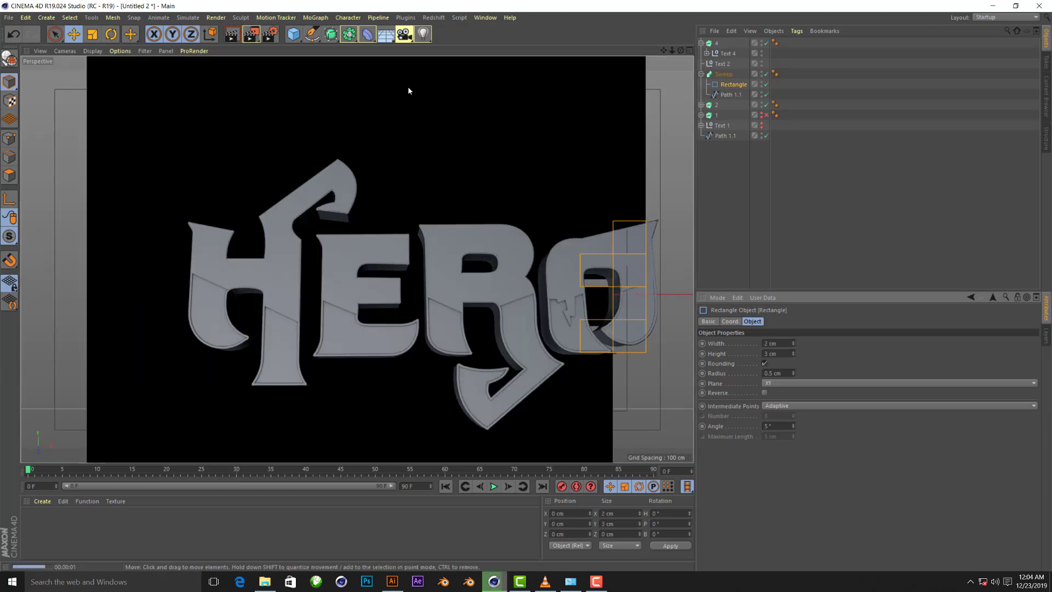
left_click(702, 75)
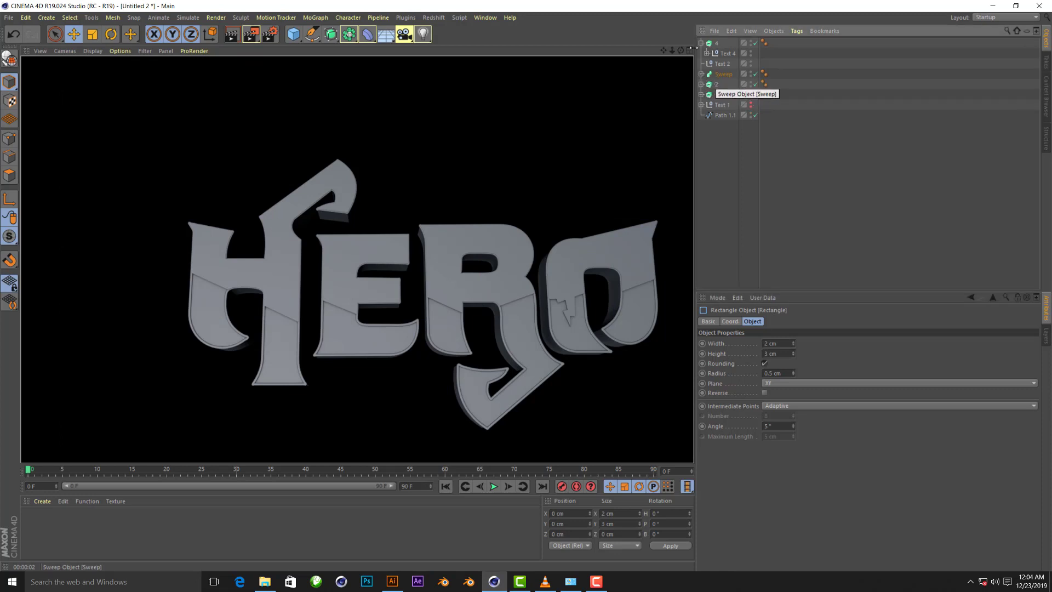
left_click_drag(679, 53, 494, 114)
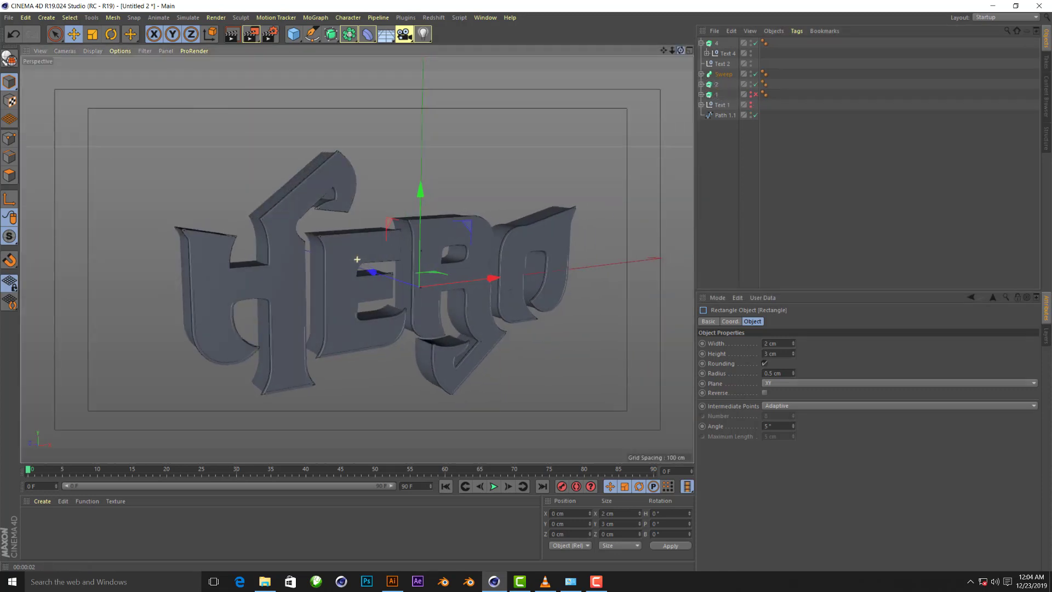
left_click_drag(494, 114, 236, 49)
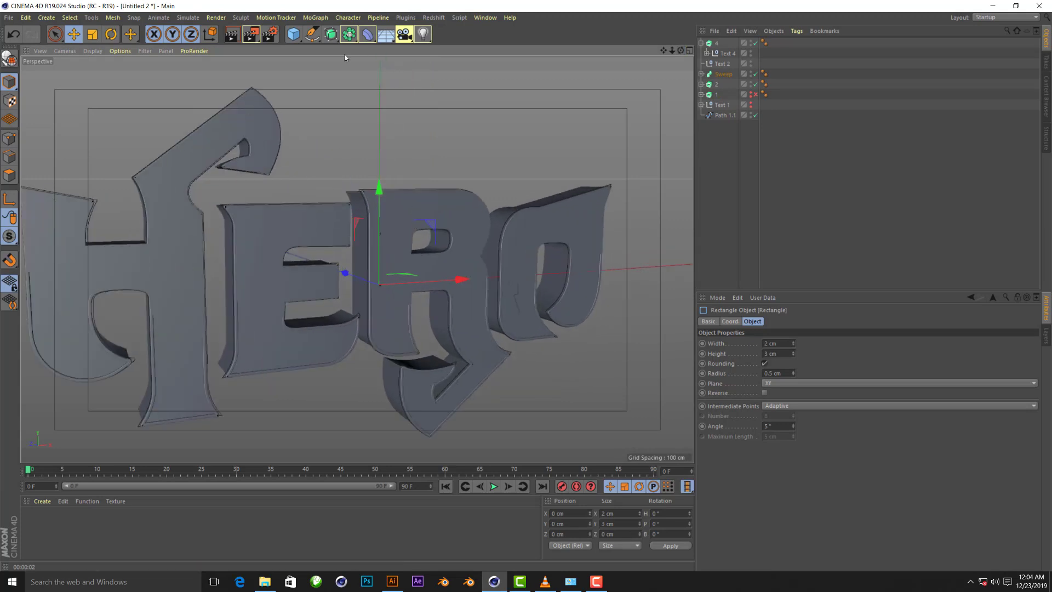
left_click(235, 41)
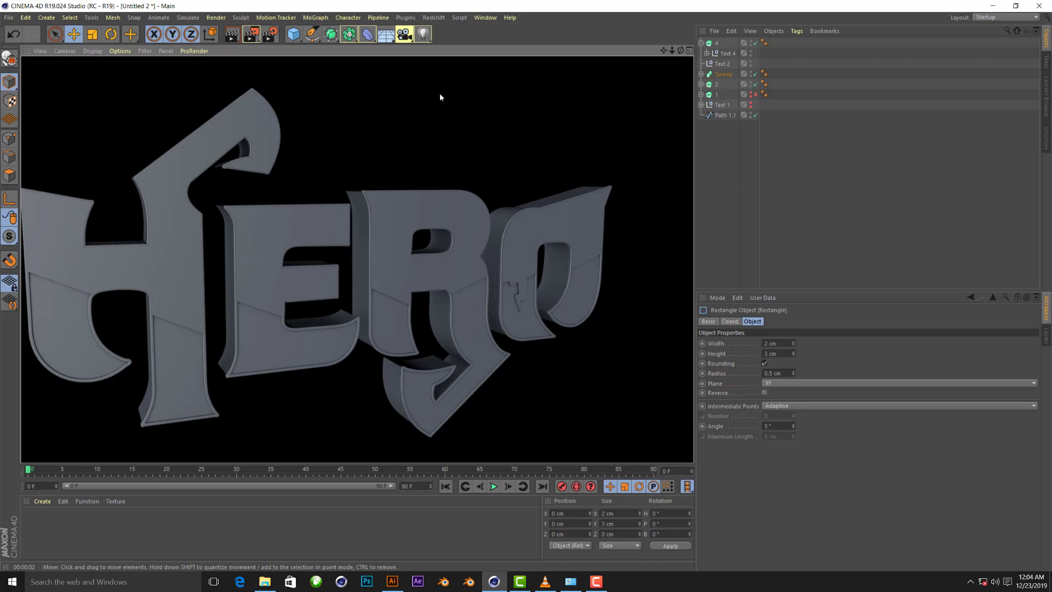
scroll(517, 307, "down", 3)
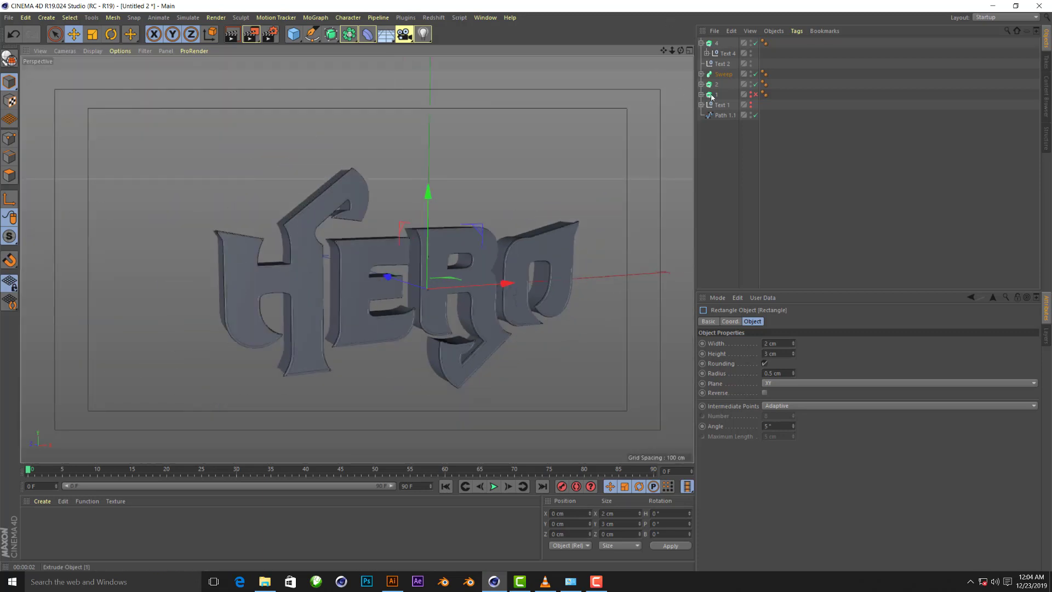
Collapse group 4, select extrusion 4 and enable it
left_click(722, 76)
left_click(701, 43)
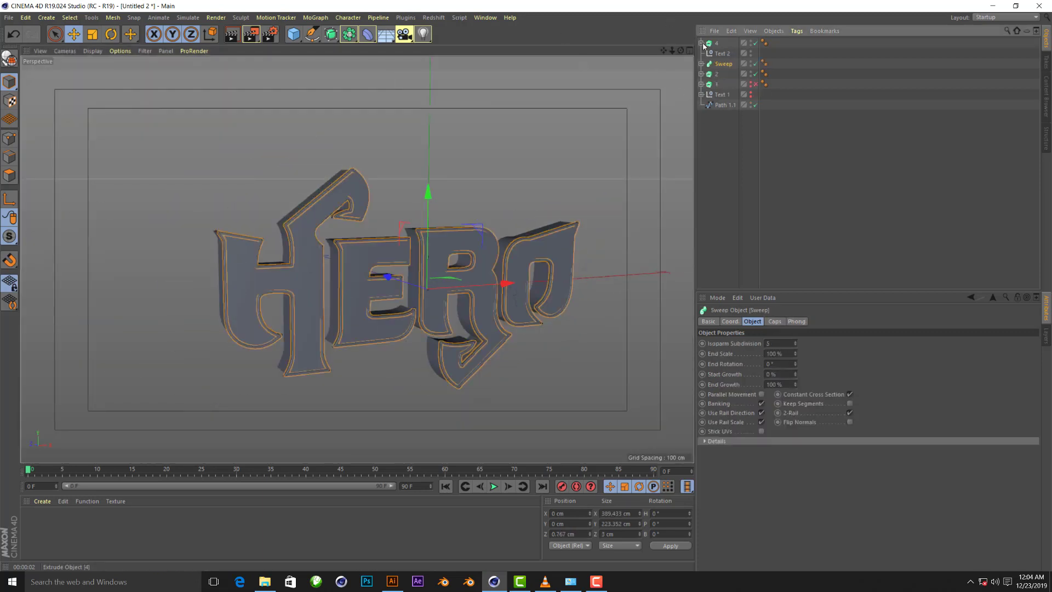
left_click(716, 42)
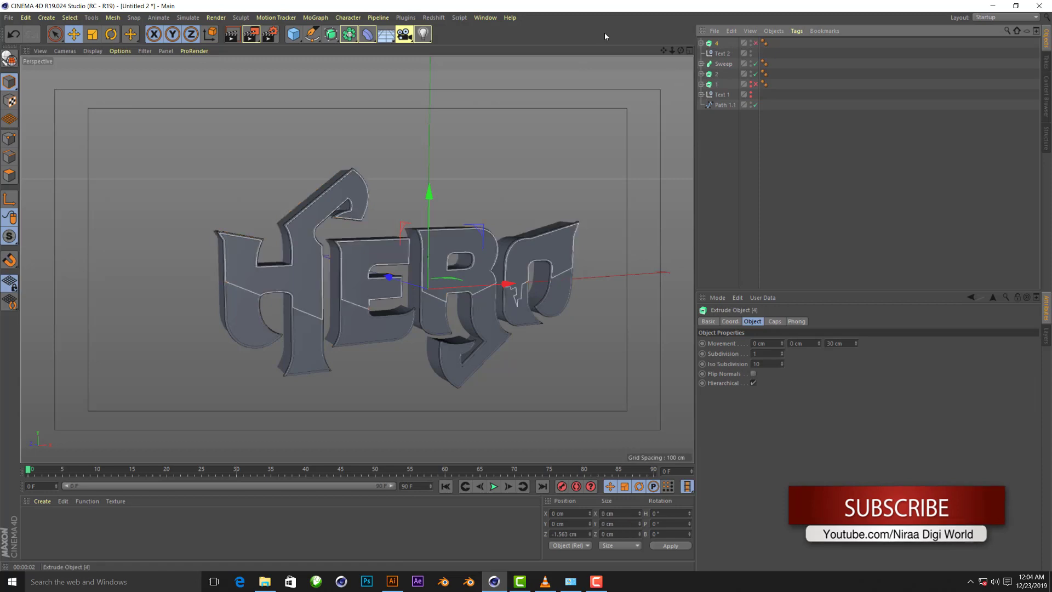
left_click(756, 43)
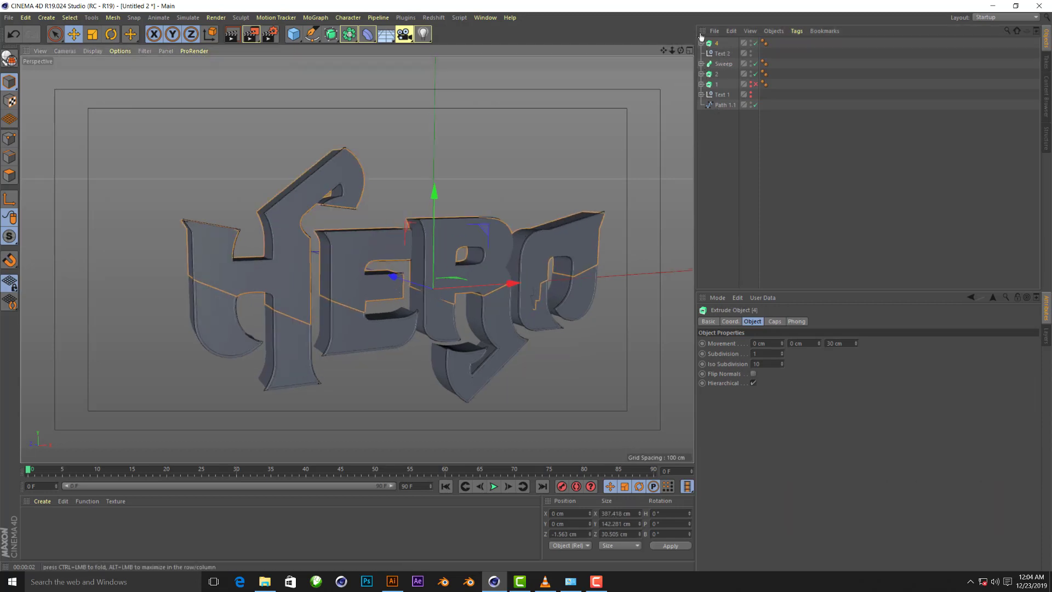
scroll(432, 206, "up", 2)
scroll(432, 207, "up", 2)
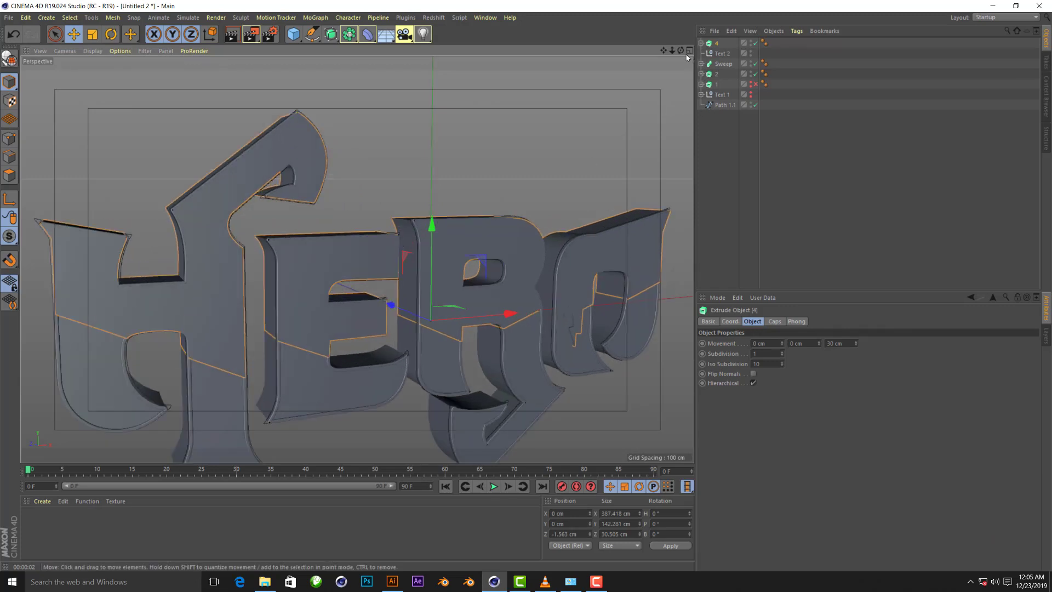
Orbit to a frontal view and expand the Sweep to show its Rectangle and Path 1.1
left_click_drag(681, 51, 630, 60)
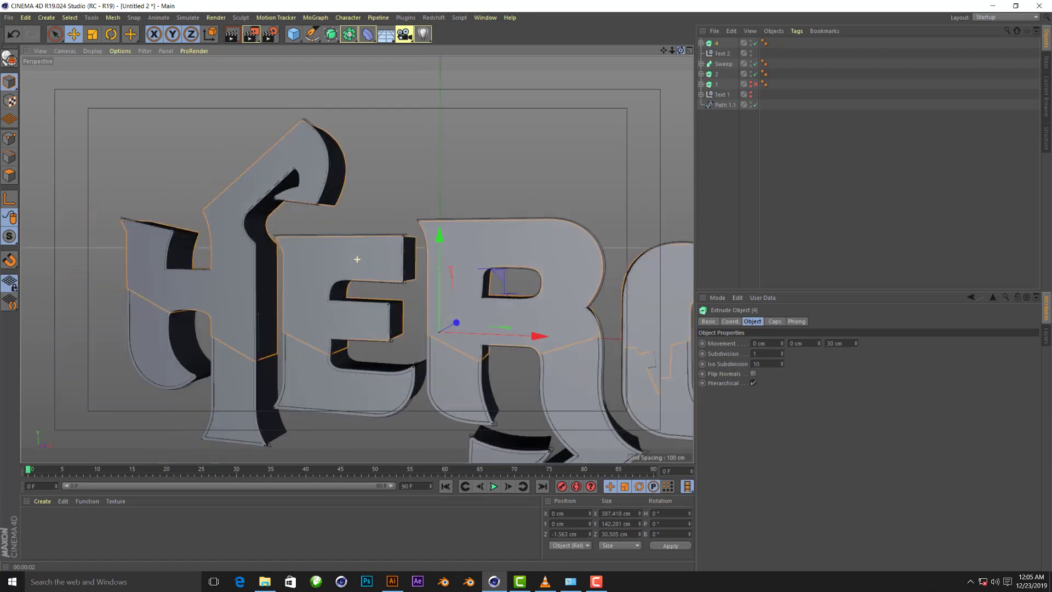
left_click_drag(356, 259, 373, 254, "alt")
scroll(373, 254, "down", 4)
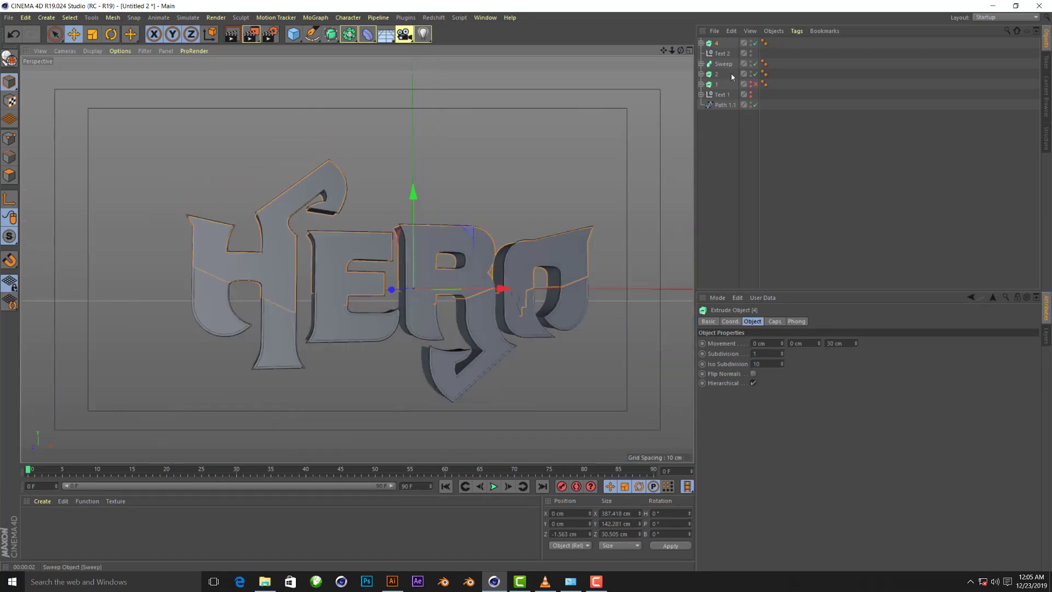
scroll(321, 364, "up", 2)
scroll(236, 330, "up", 3)
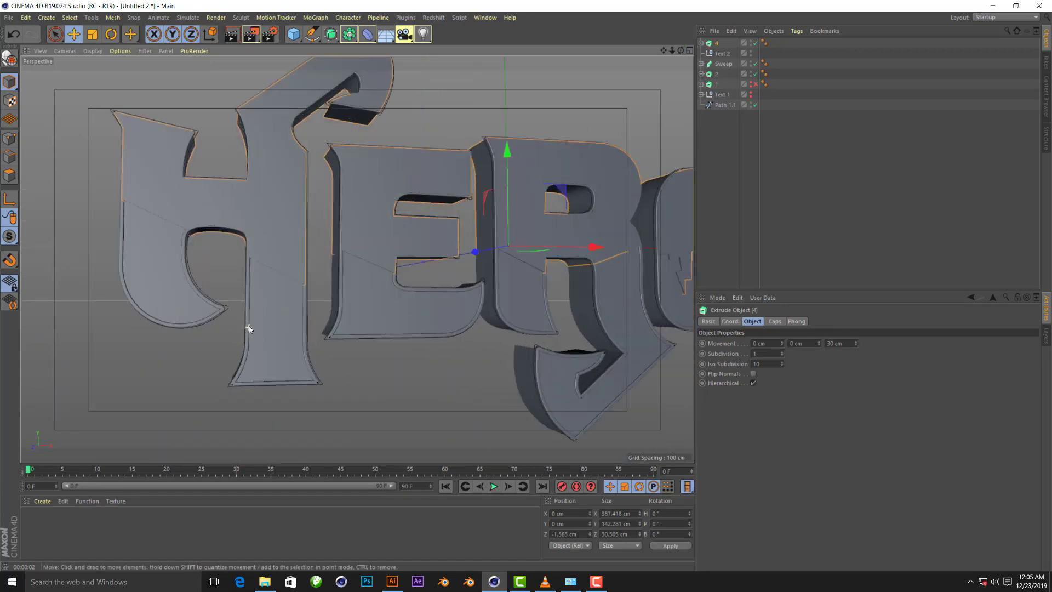
scroll(383, 324, "up", 3)
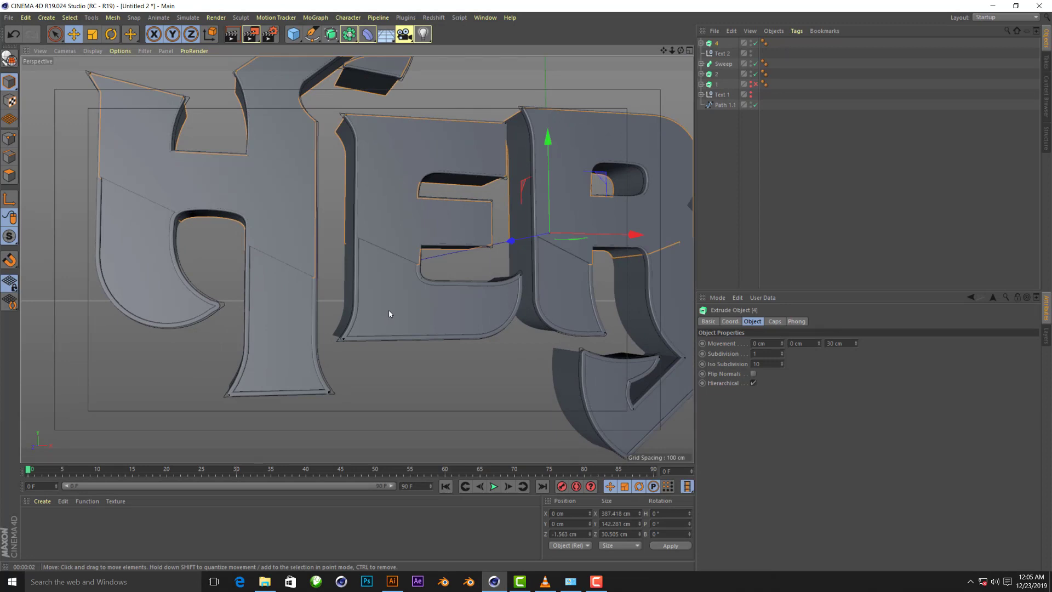
left_click(284, 251)
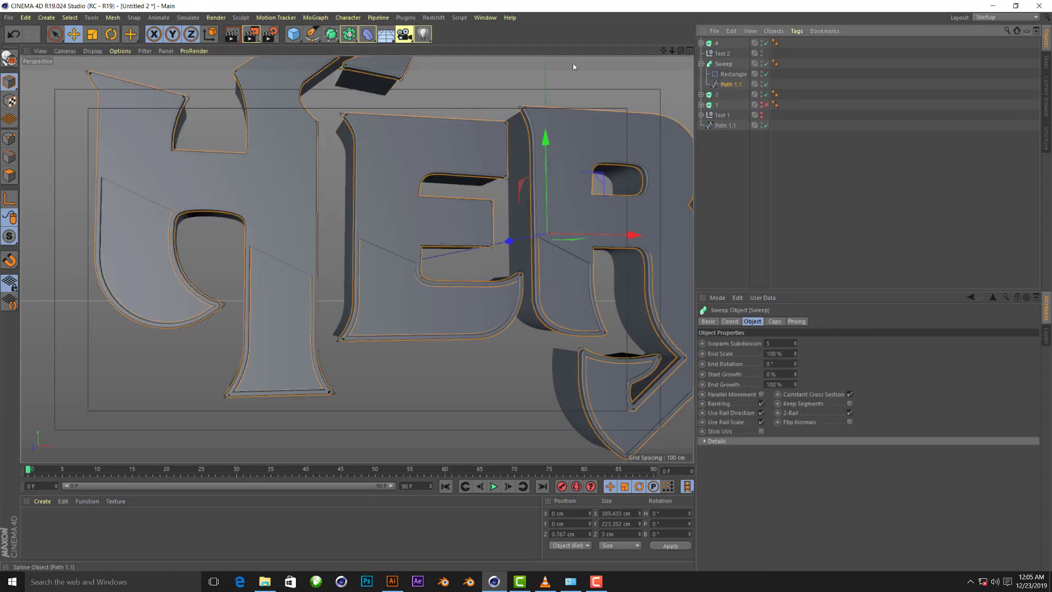
left_click(715, 85)
Delete the Text 2 group under extrusion 4, then select extrusion 2
left_click(720, 53)
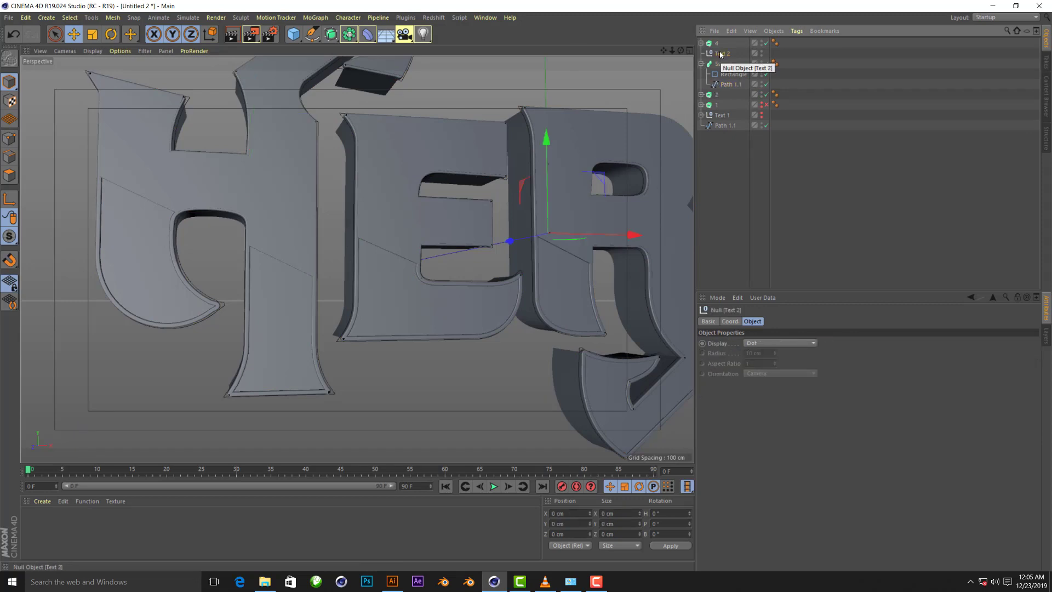
key("Delete")
left_click(716, 42)
key("alt+o")
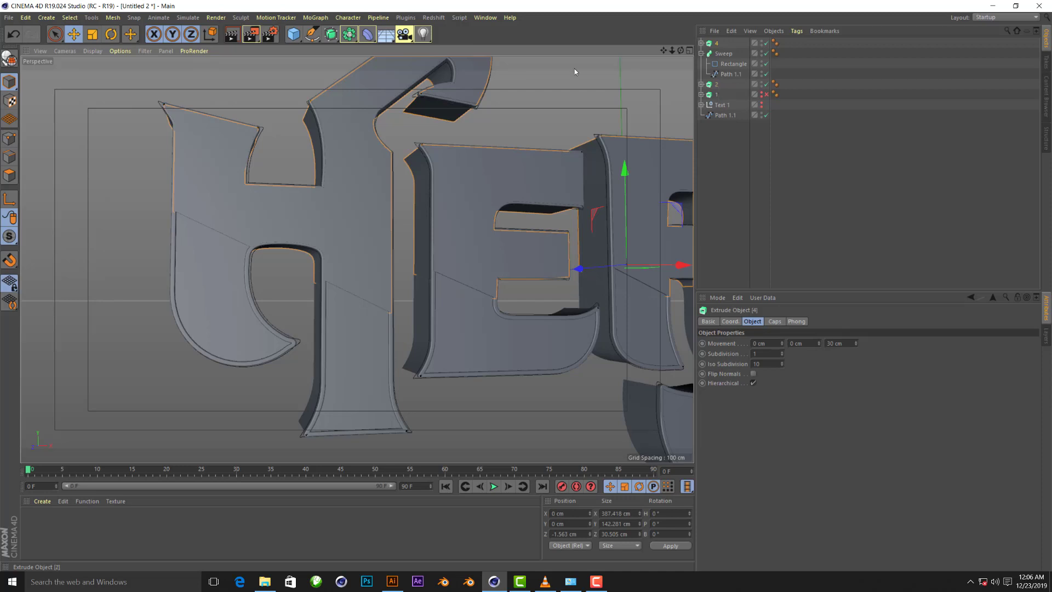
left_click(717, 85)
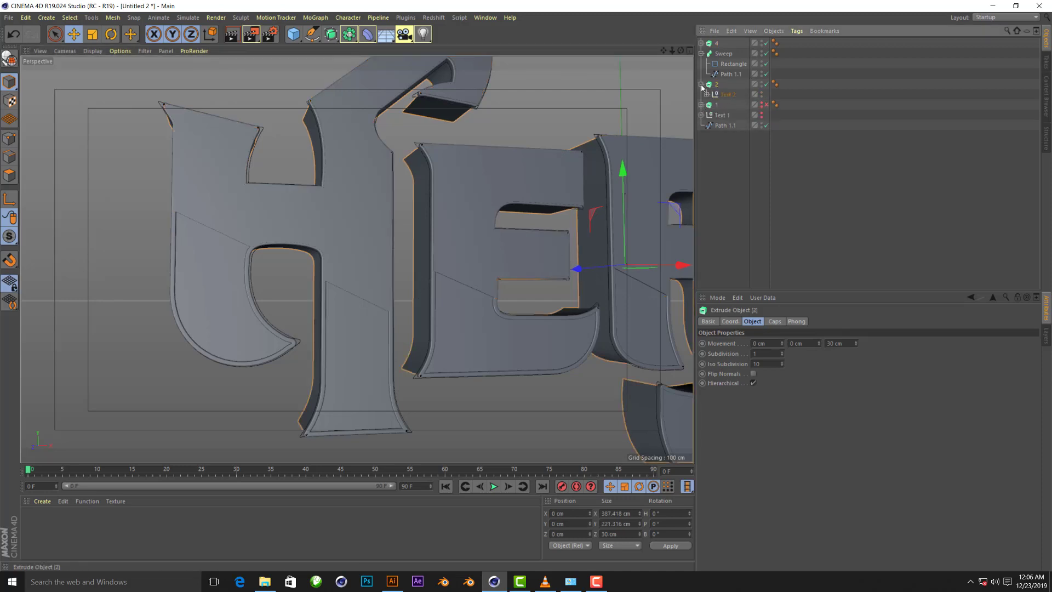
Duplicate extrusion 2 with Text 2, and make Path 1 the Sweep's rail instead of Path 1.1
left_click(701, 84)
left_click(728, 95, "shift")
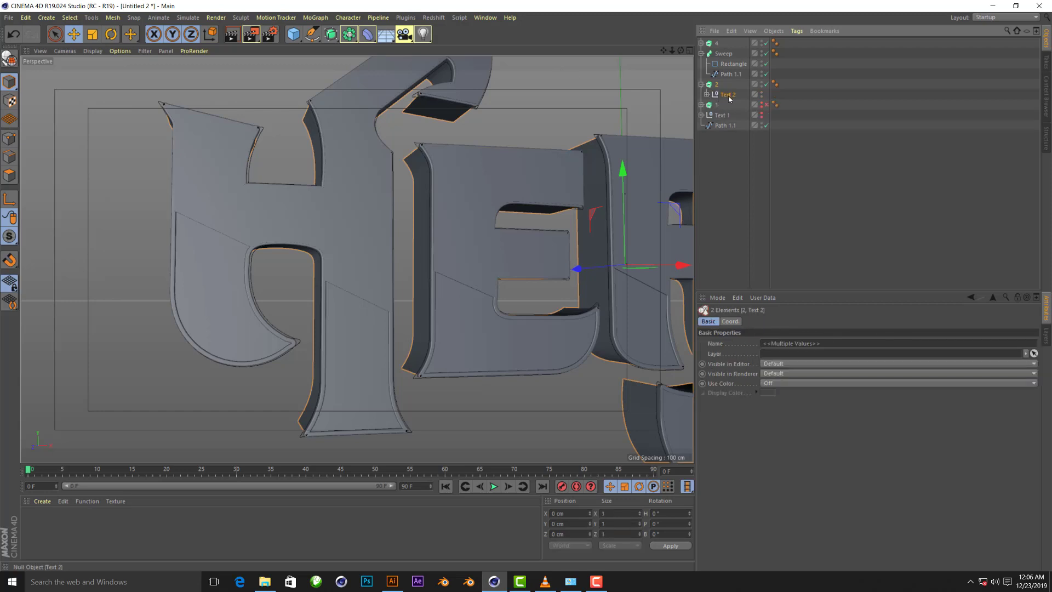
left_click_drag(734, 177, 721, 124, "ctrl")
left_click(702, 85)
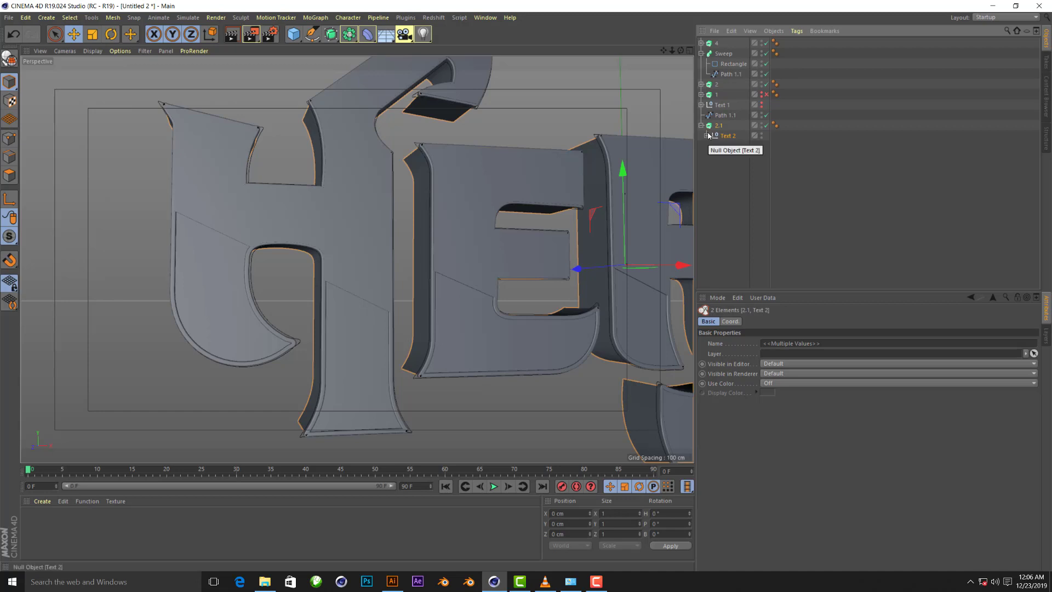
left_click(707, 135)
left_click(734, 147)
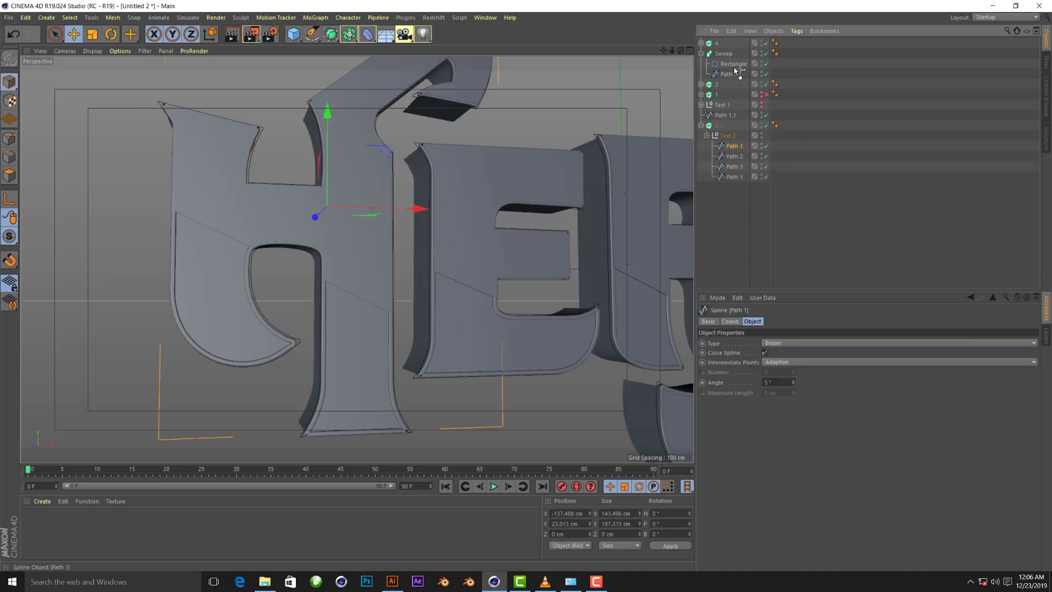
left_click_drag(736, 70, 736, 77)
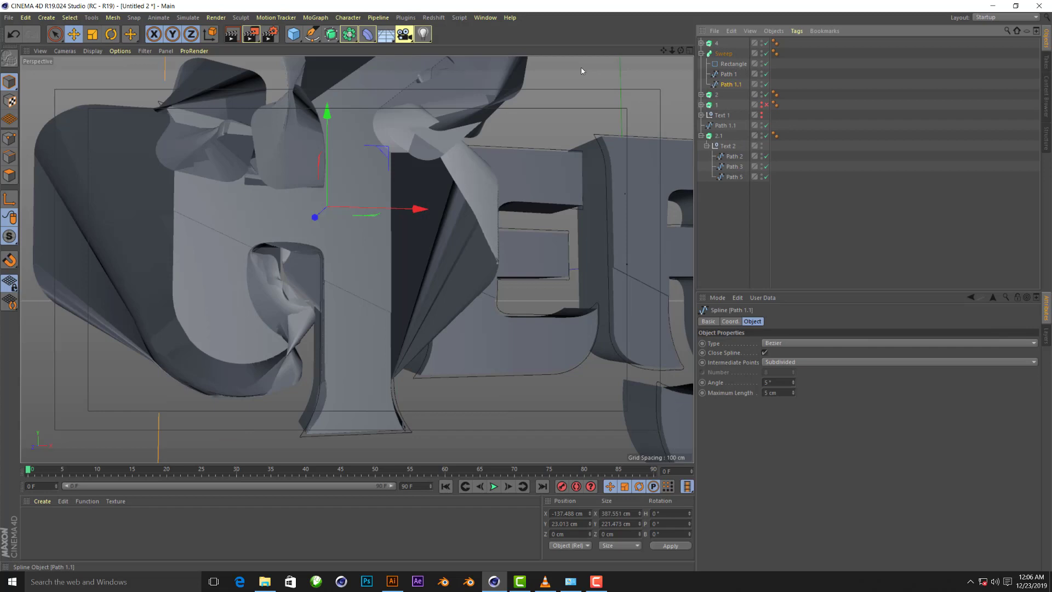
key("Delete")
scroll(413, 325, "down", 3)
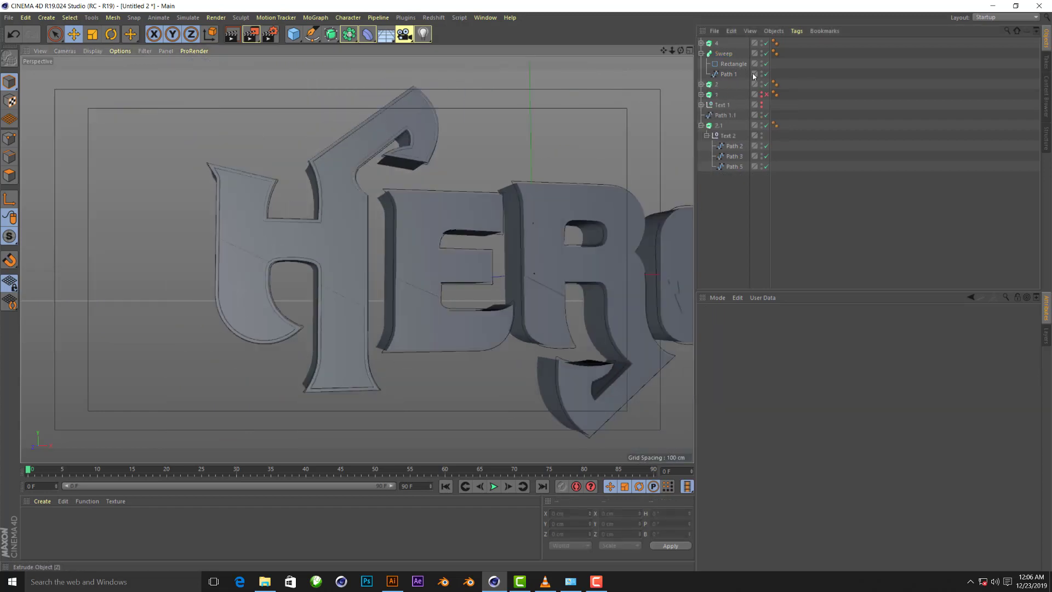
Rename the sweep H, then duplicate it for E using Path 2 as its rail
double_click(724, 53)
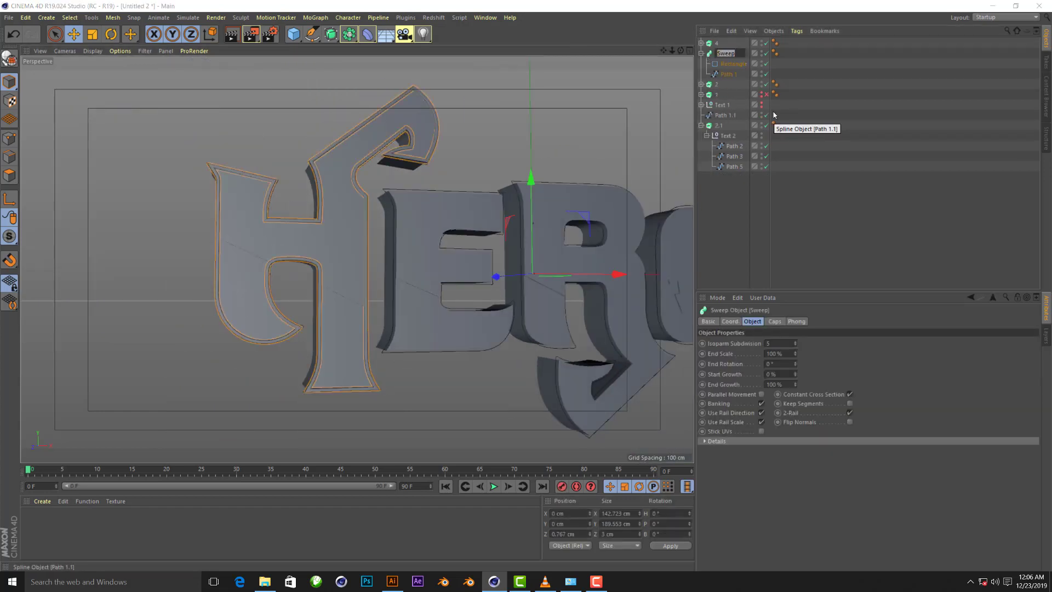
type("H")
key("Return")
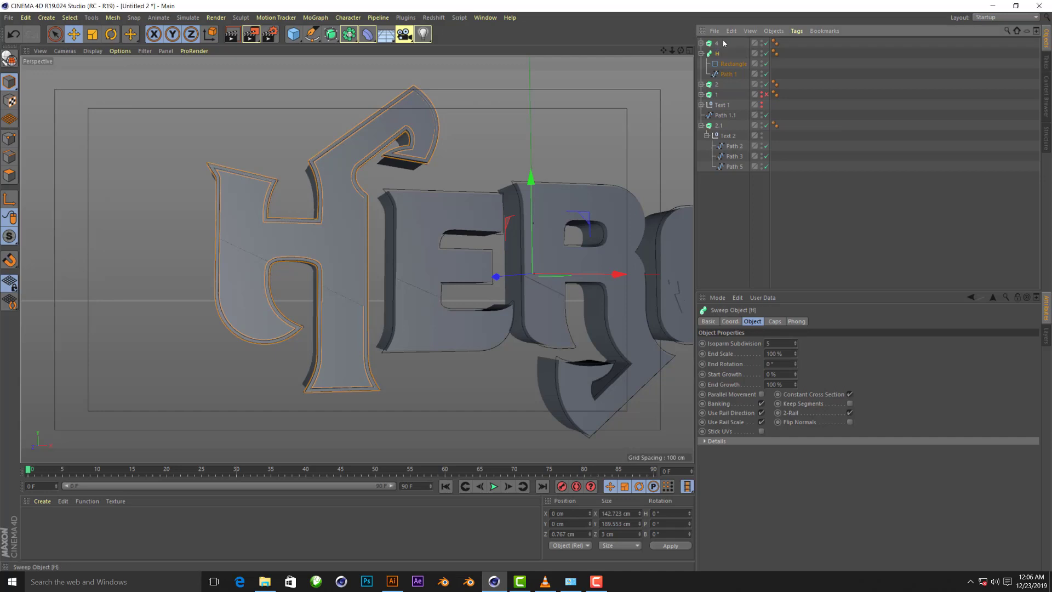
left_click(703, 53)
key("ctrl+v")
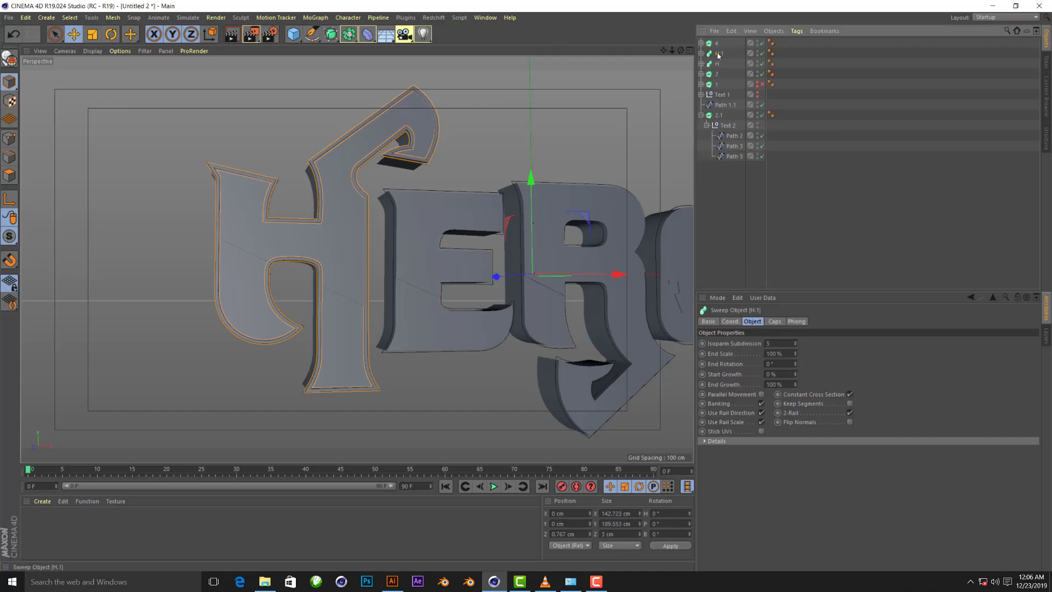
left_click(700, 53)
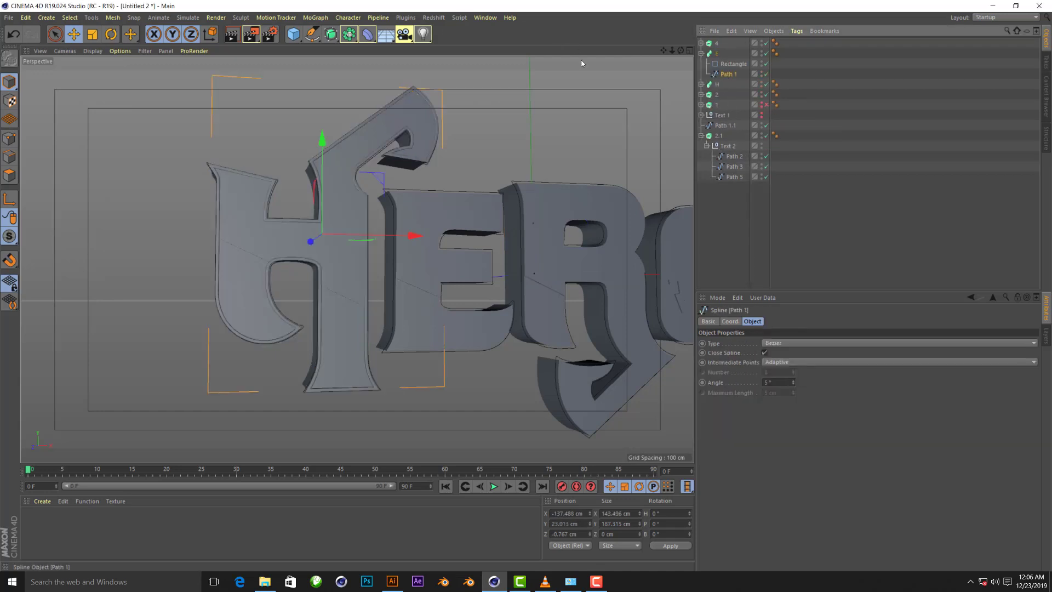
left_click_drag(732, 156, 731, 67)
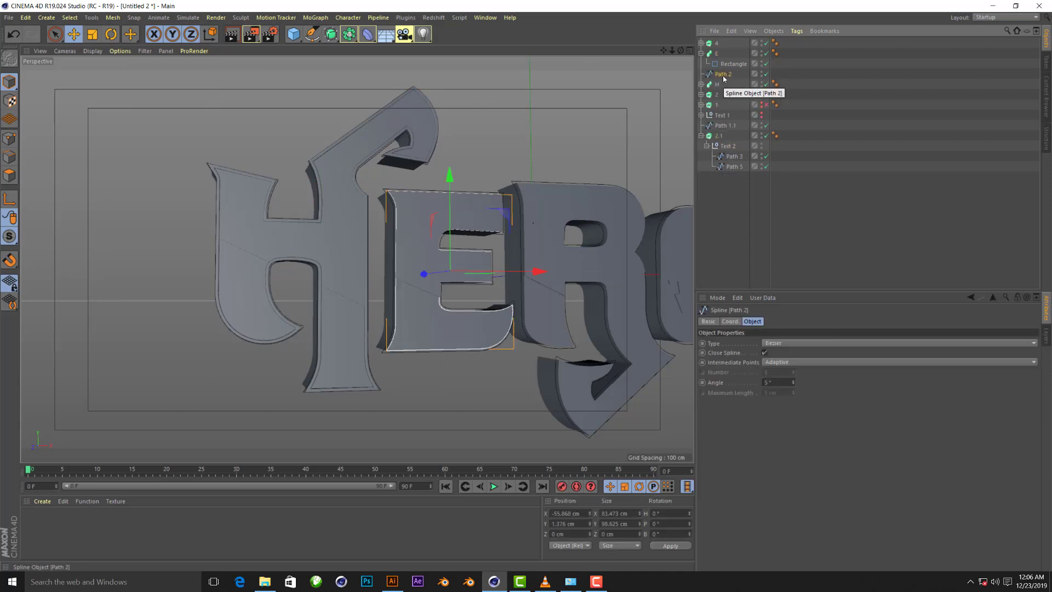
left_click(701, 54)
Duplicate the sweep as R with Path 3 as its rail
key("ctrl+v")
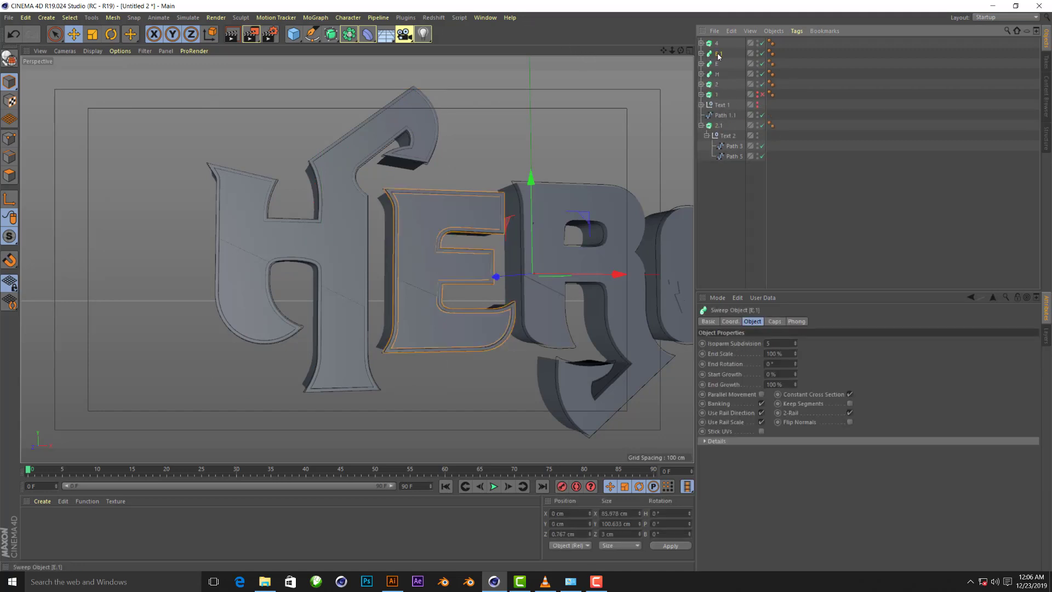
double_click(716, 53)
type("R")
key("Return")
left_click(734, 146)
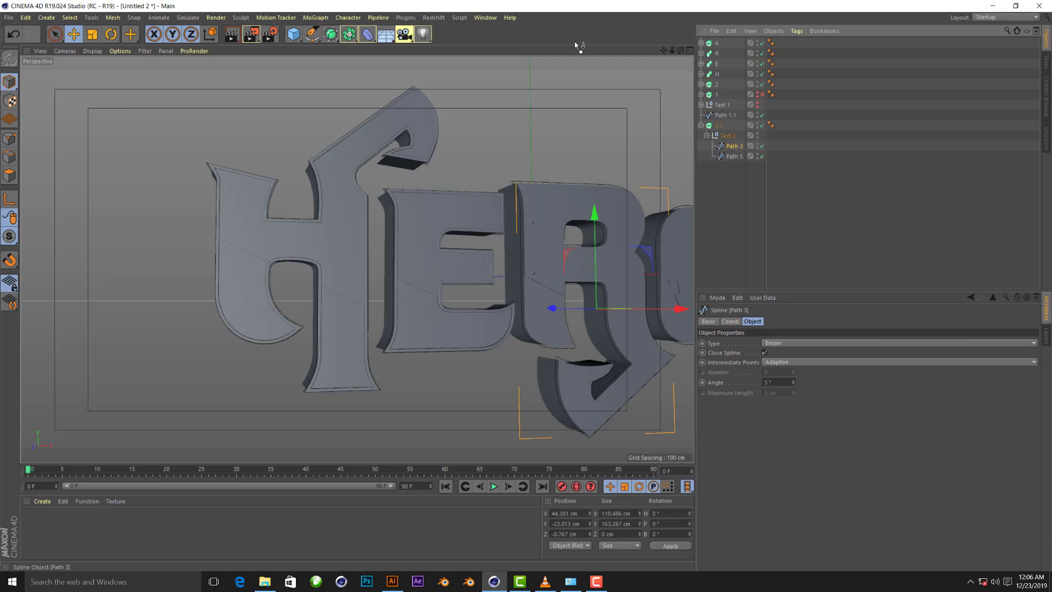
left_click(701, 53)
left_click_drag(731, 157, 732, 62)
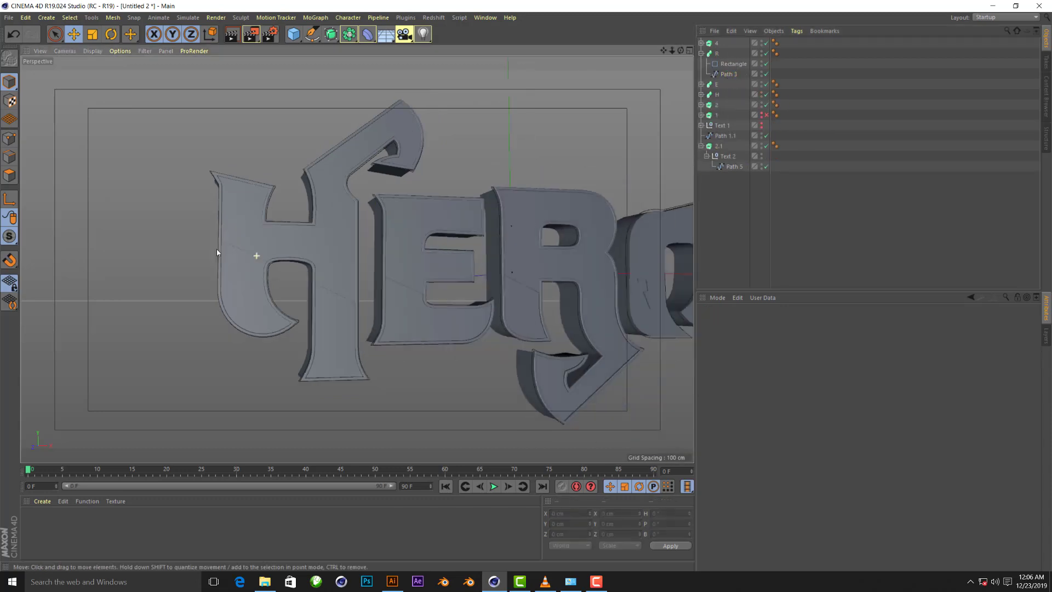
key("h")
Duplicate the R sweep as O with Path 5 as its rail
left_click(701, 53)
left_click(717, 53)
key("ctrl+c")
key("ctrl+v")
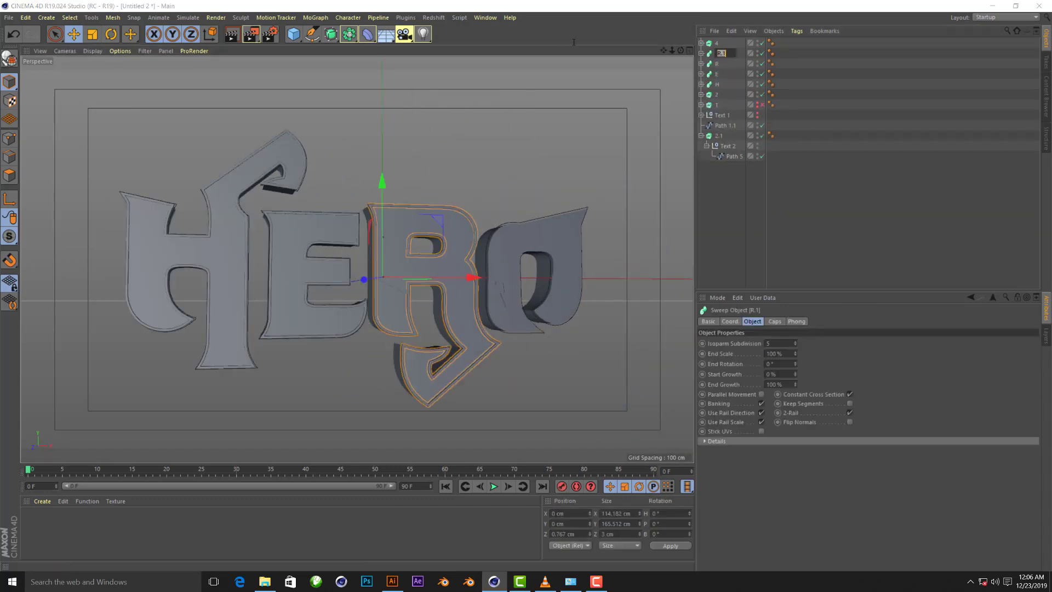
key("Return")
left_click(701, 53)
left_click_drag(731, 177, 734, 71)
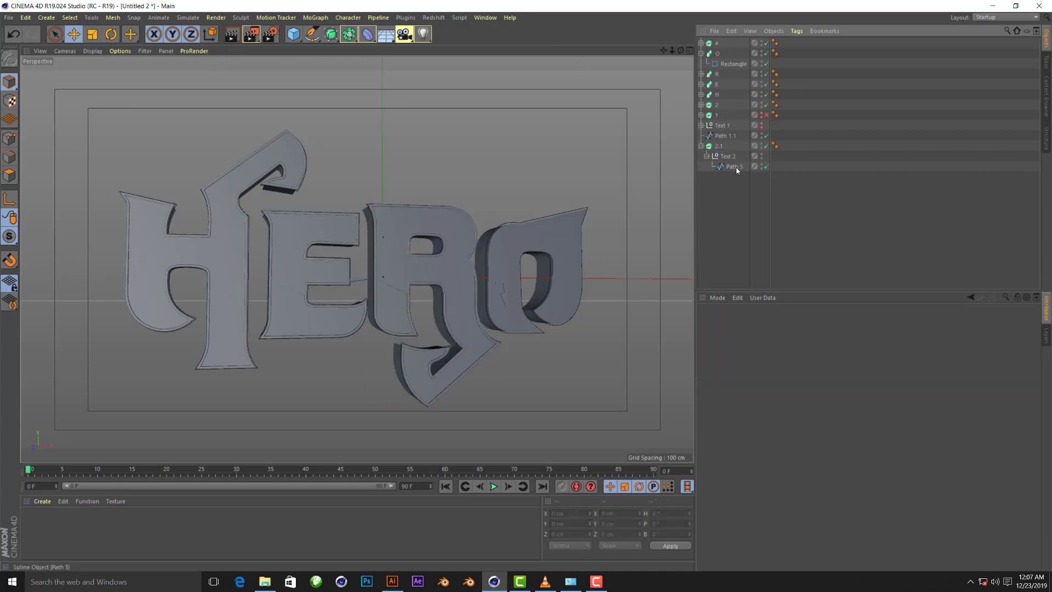
left_click(701, 53)
Test-render the view, then group the O, R, E and H sweeps under a Null
scroll(301, 211, "up", 2)
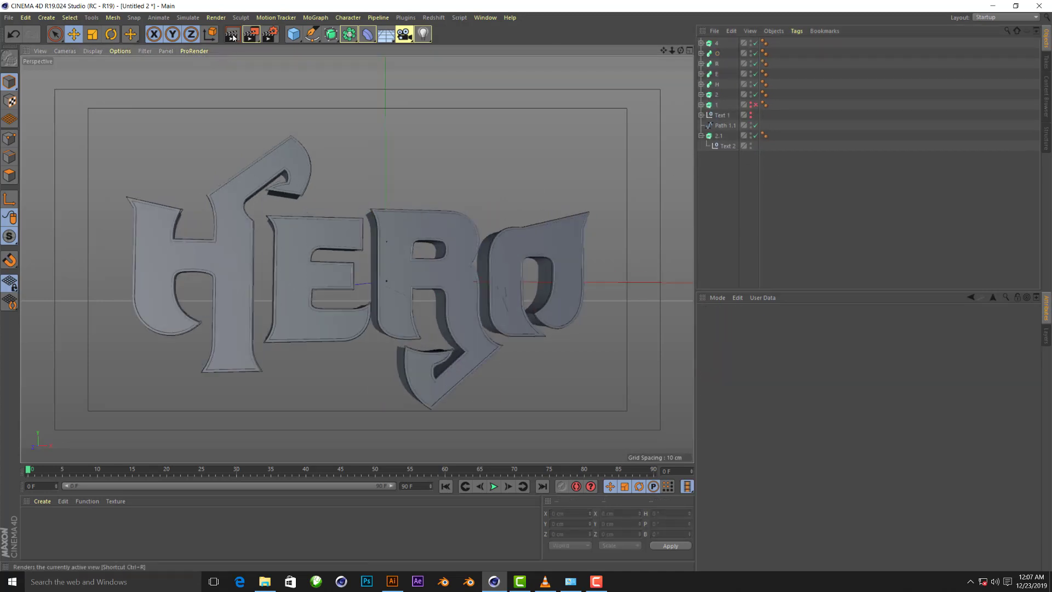
key("ctrl+r")
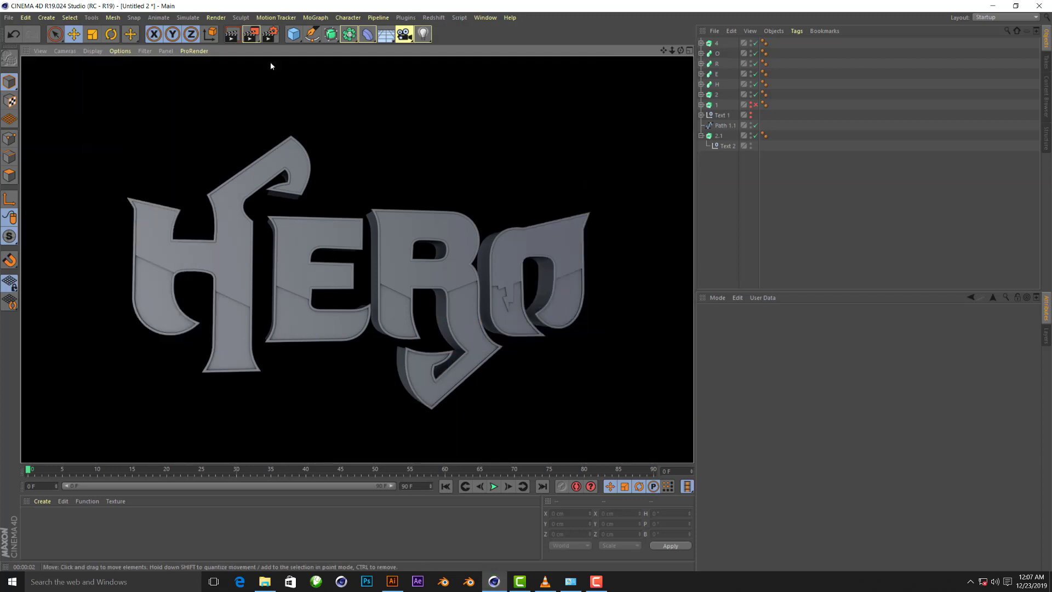
left_click(718, 53)
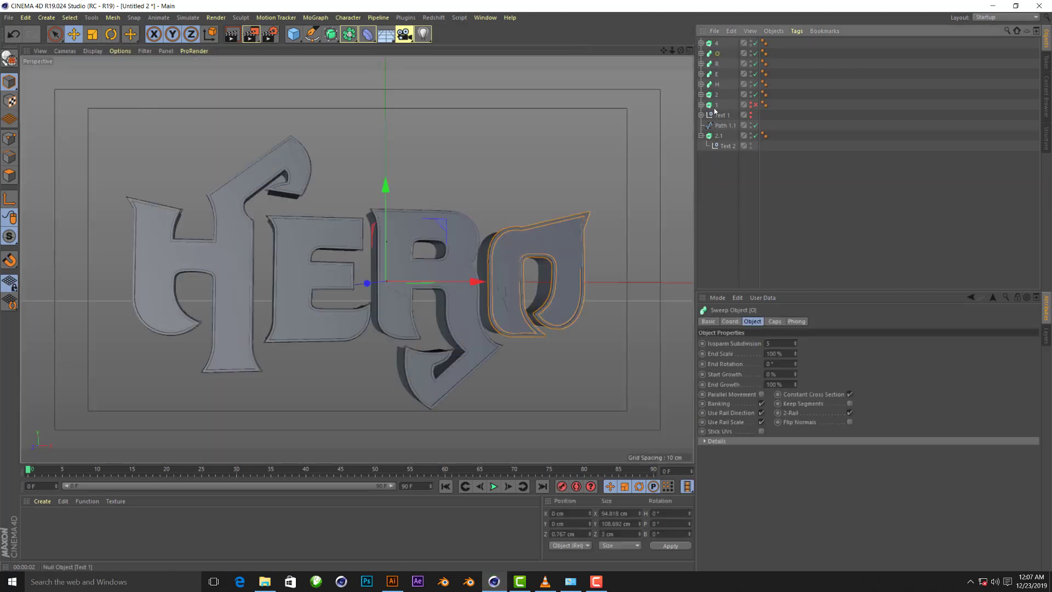
left_click(717, 84, "shift")
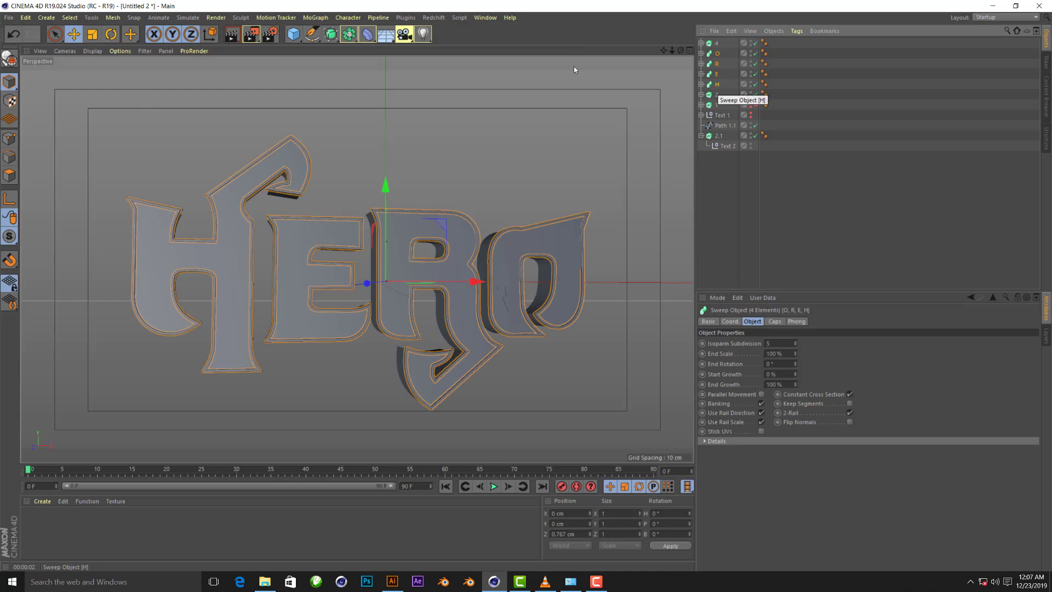
key("alt+g")
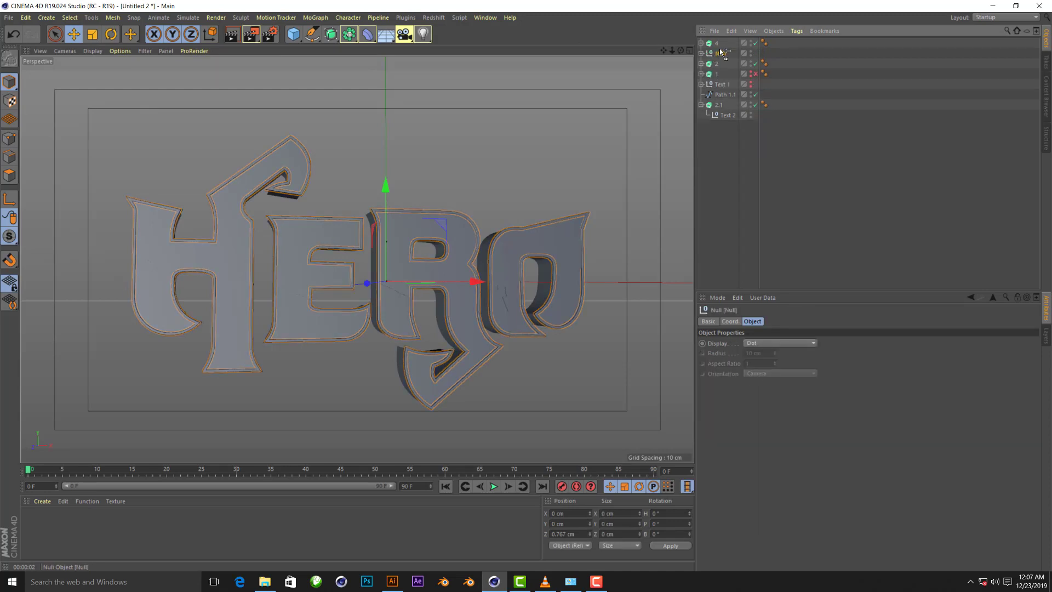
Duplicate the letter-trim Null as a second copy, Null.1
key("ctrl+c")
key("ctrl+v")
mouse_move(211, 234)
left_mouse_down("alt")
mouse_move(360, 287)
mouse_move(329, 288)
mouse_move(327, 274)
left_mouse_up("alt")
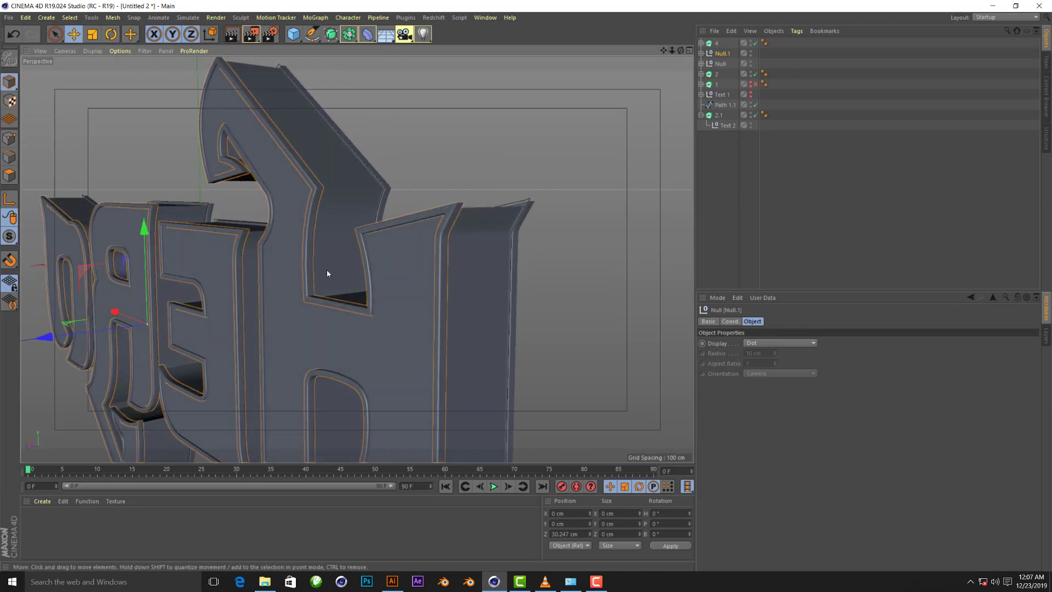
Push Null.1 back to about Z 30.5 cm and test-render HERO from the front
left_click_drag(48, 337, 58, 336)
scroll(147, 325, "down", 3)
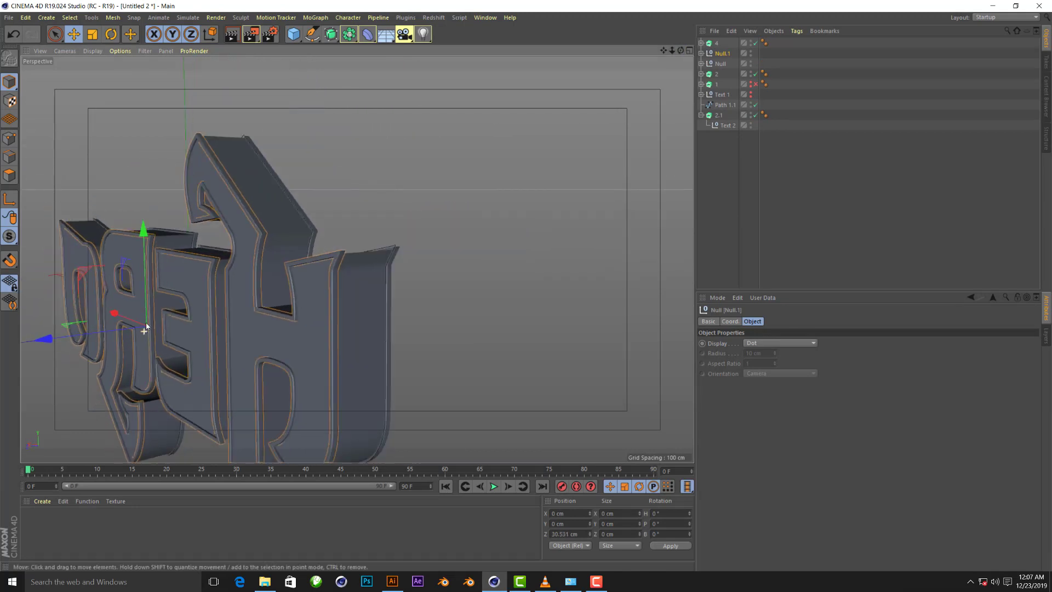
left_click_drag(147, 326, 351, 323, "alt")
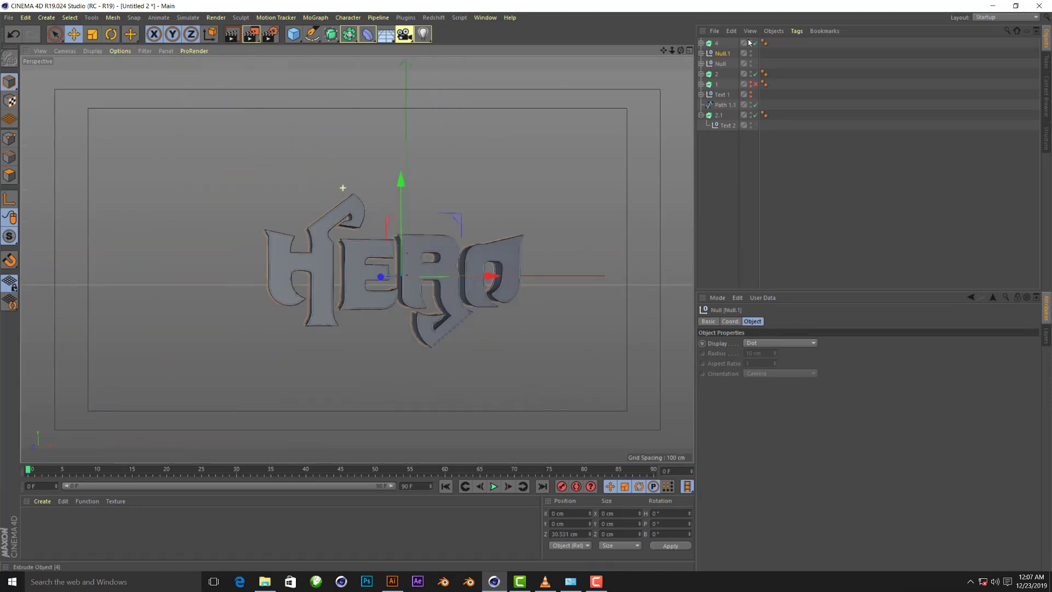
left_click_drag(394, 269, 340, 268, "alt")
left_click(232, 34)
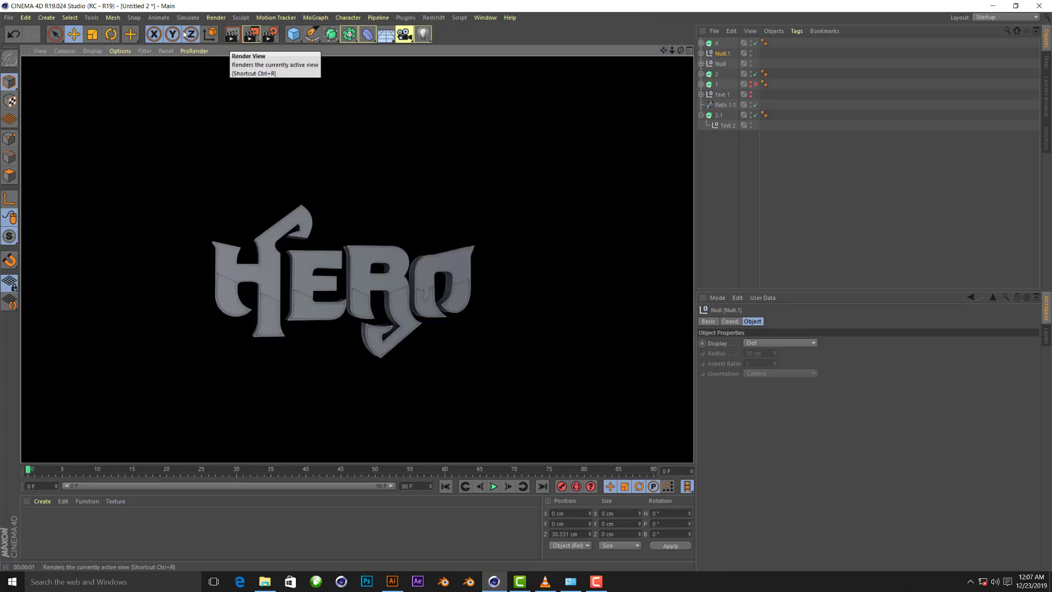
left_click_drag(330, 331, 384, 323, "alt")
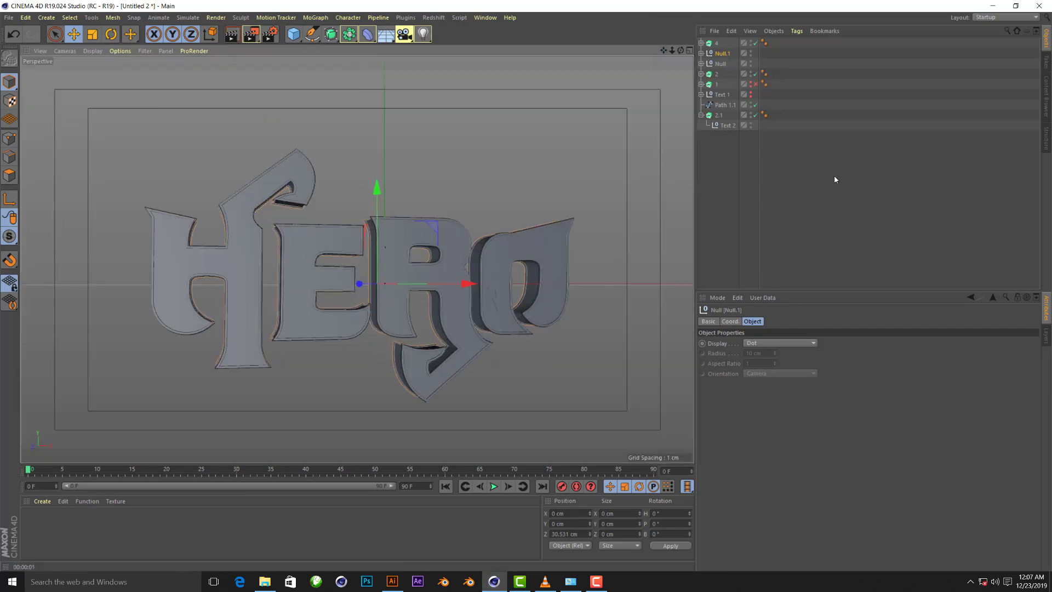
Switch the 2.1 extrusion back on in the Object Manager
left_click(701, 116)
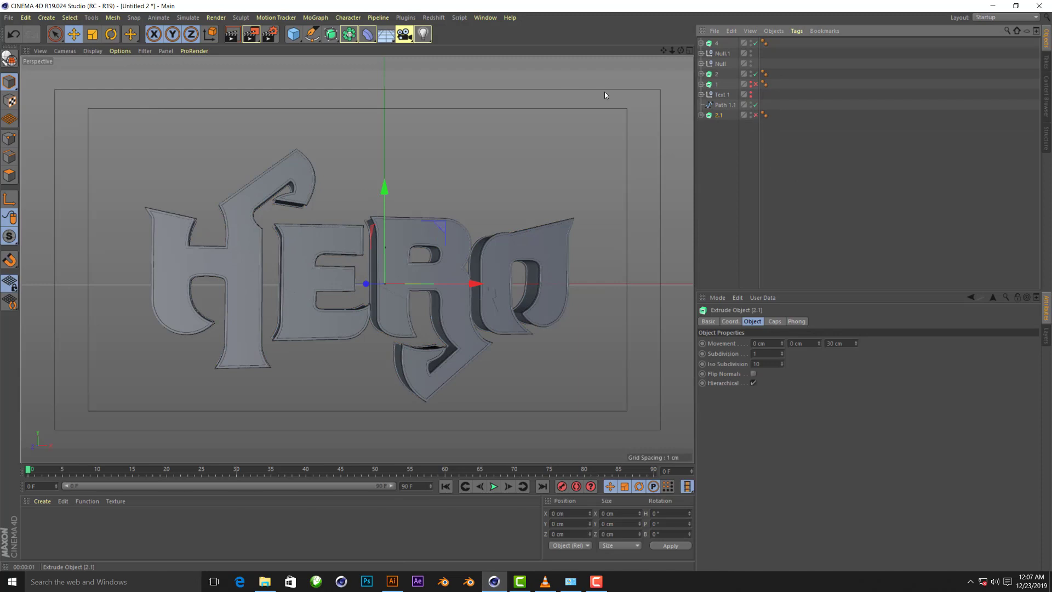
left_click(756, 115)
scroll(304, 257, "up", 2)
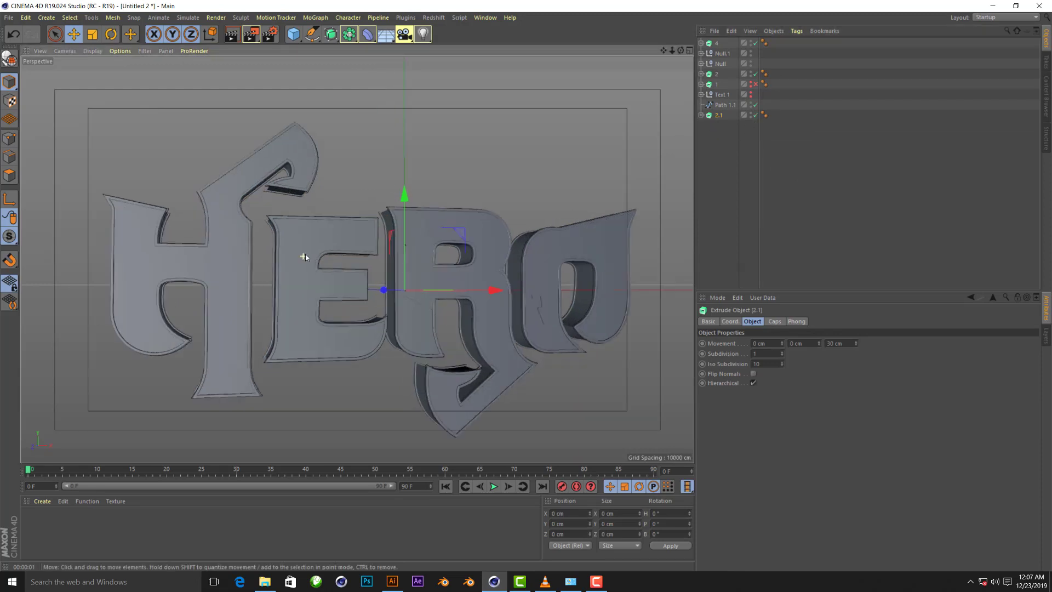
scroll(304, 255, "up", 3)
Undo an accidental depth nudge on text object 4 and test-render a low close-up
left_click_drag(680, 51, 313, 305)
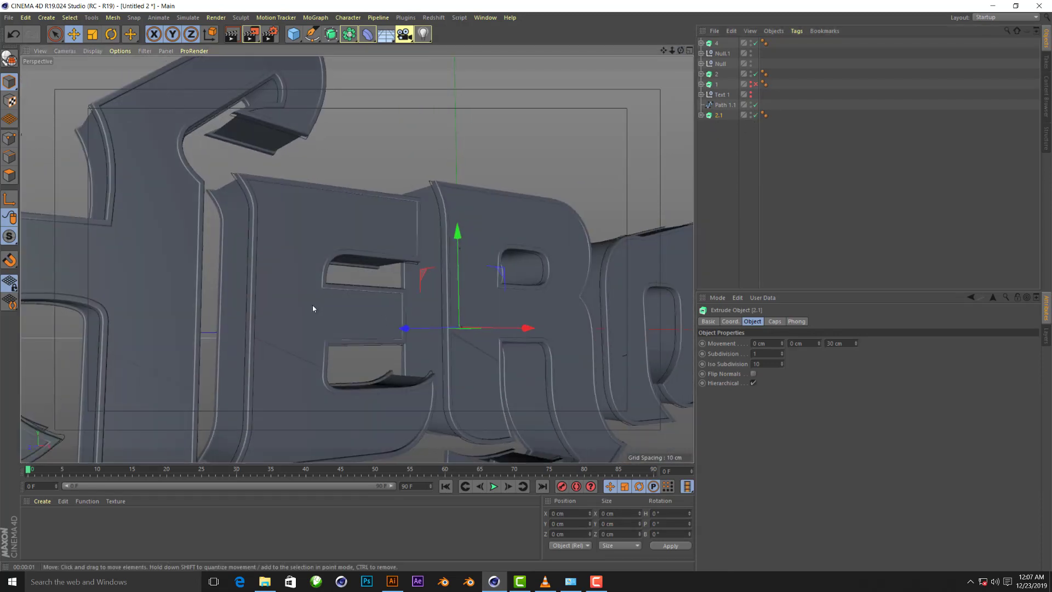
left_click(313, 309)
scroll(403, 337, "up", 3)
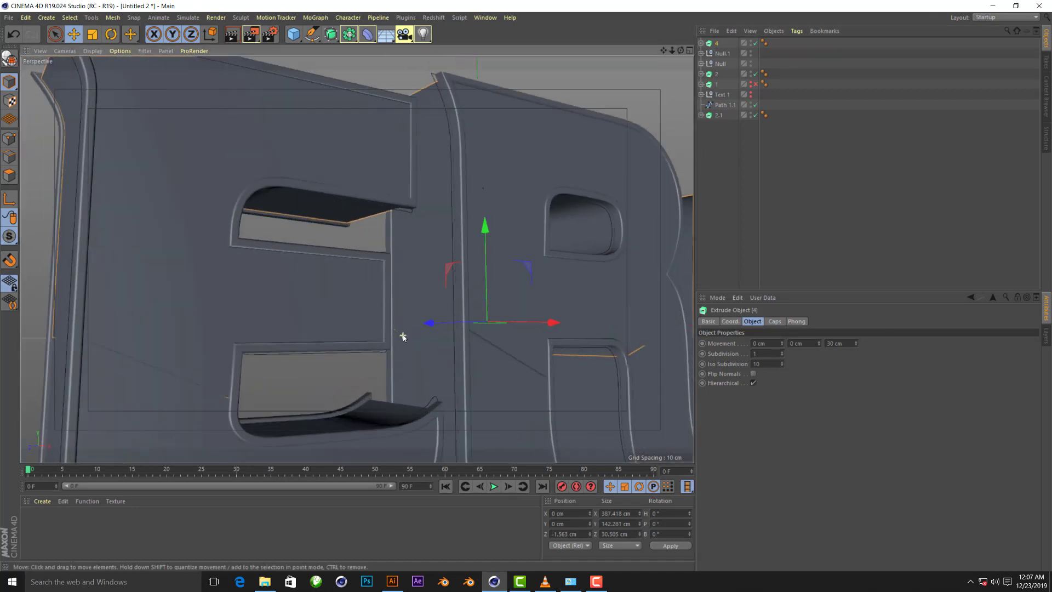
mouse_move(430, 323)
left_mouse_down()
mouse_move(496, 338)
mouse_move(239, 145)
left_mouse_up()
key("ctrl+z")
scroll(485, 337, "down", 3)
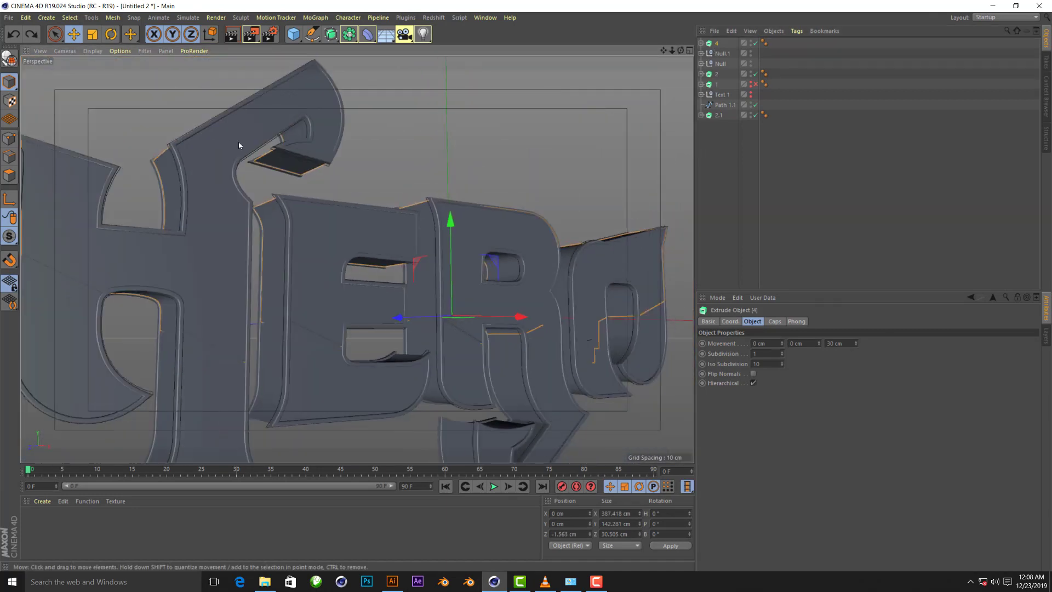
left_click(231, 34)
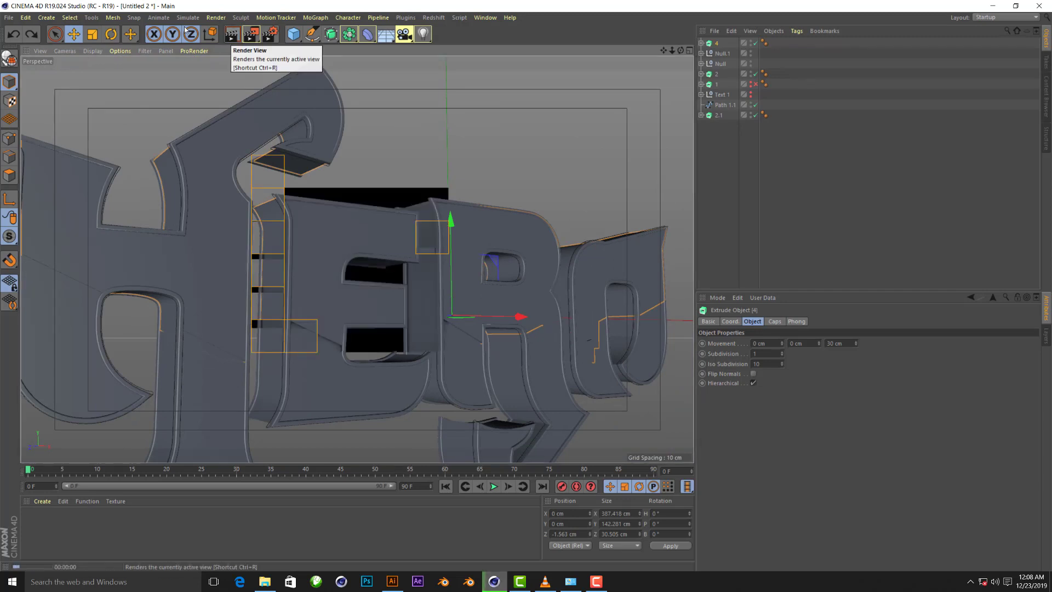
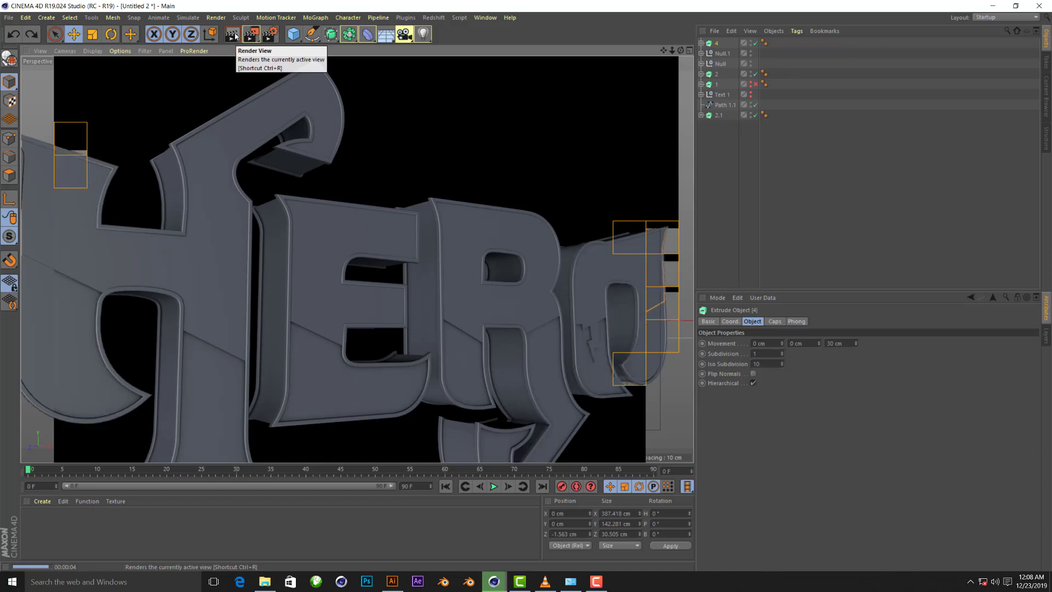
Stash a copy of extrusion 4, Text 1 and object 1 in hidden backup group Null.2
left_click(251, 155)
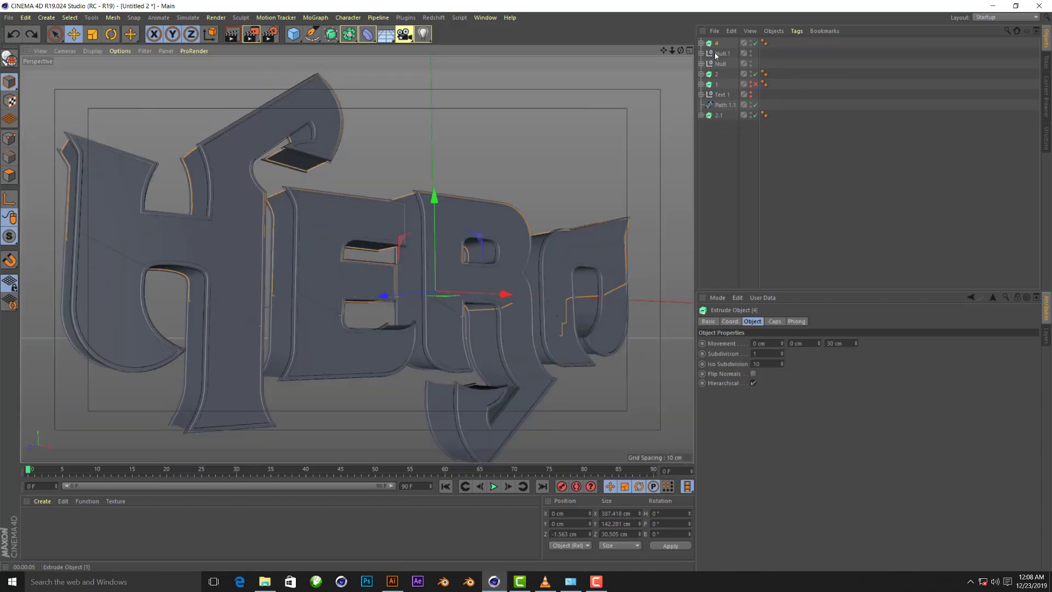
left_click_drag(733, 149, 725, 133, "ctrl")
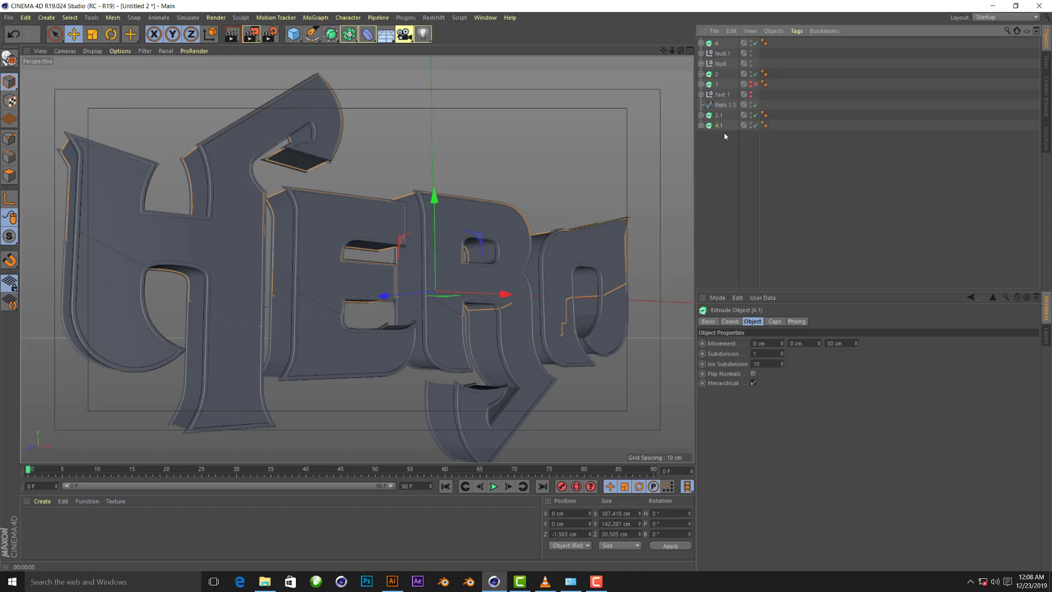
key("alt+g")
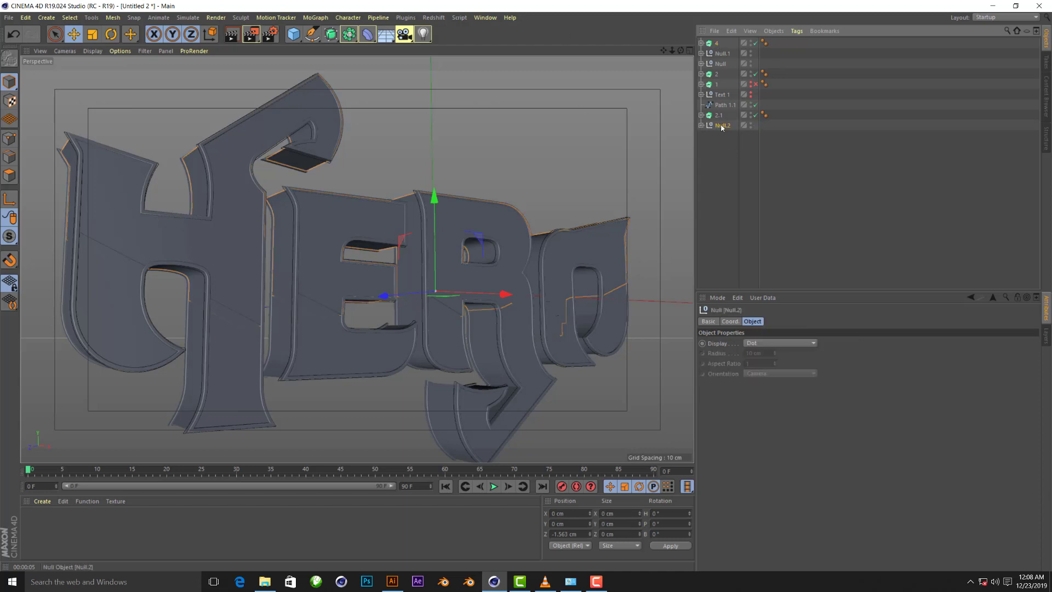
left_click(751, 126)
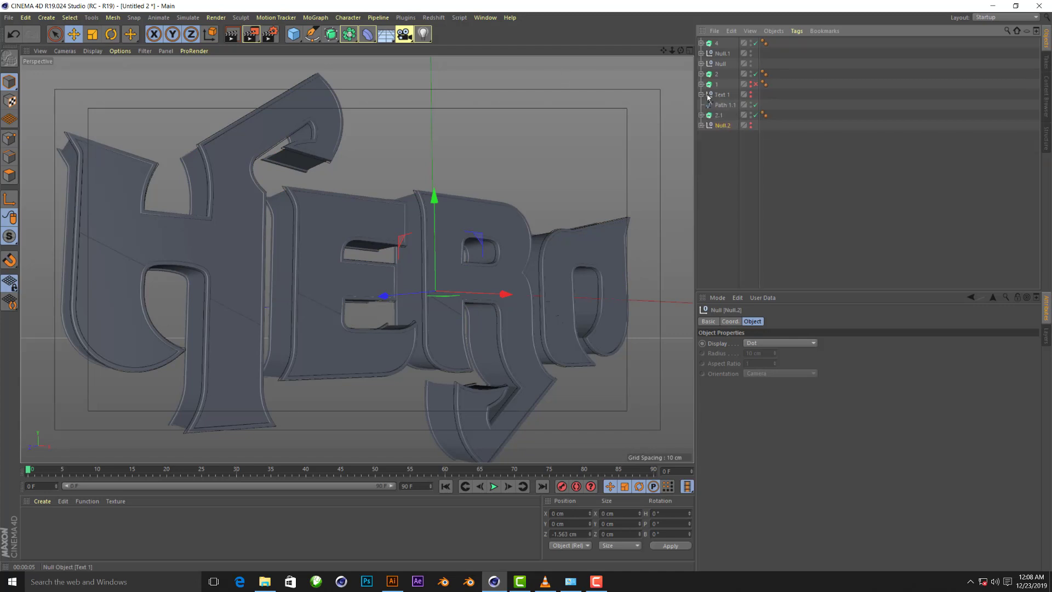
mouse_move(735, 137)
left_mouse_down()
mouse_move(724, 115)
mouse_move(713, 116)
left_mouse_up()
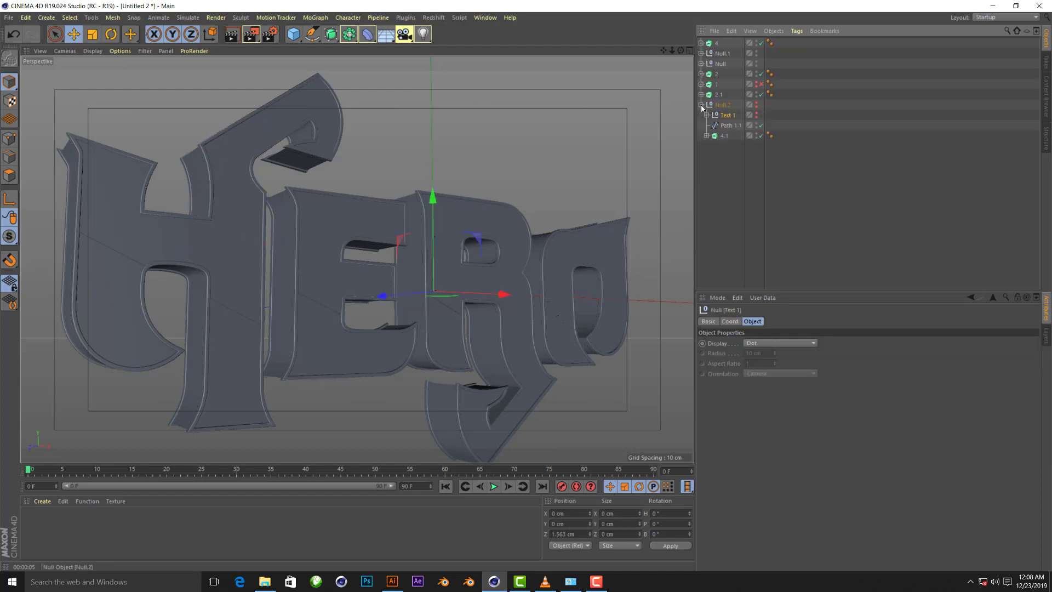
left_click(701, 105)
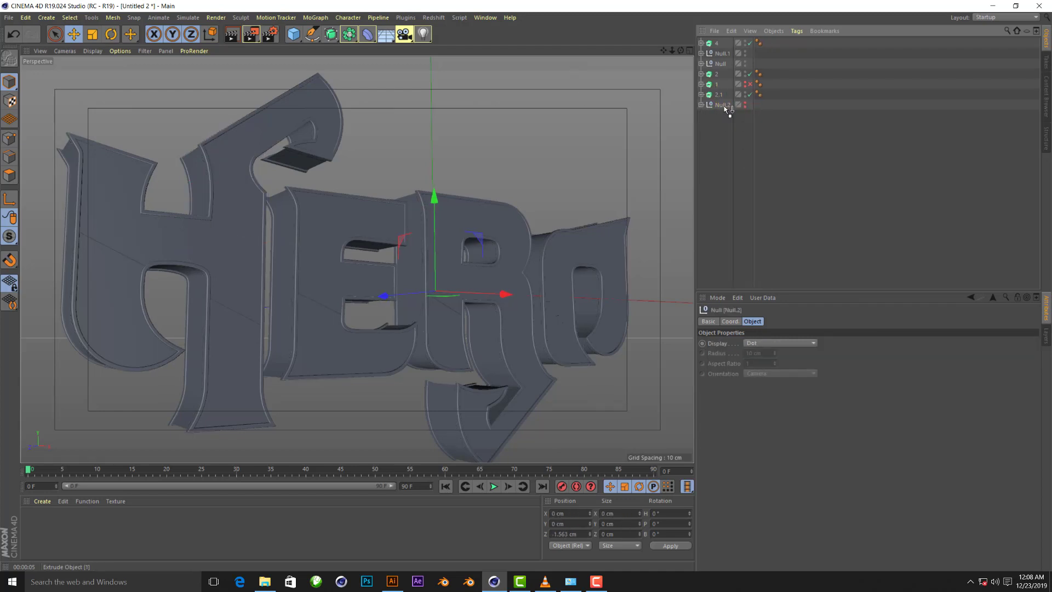
left_click_drag(725, 106, 724, 106)
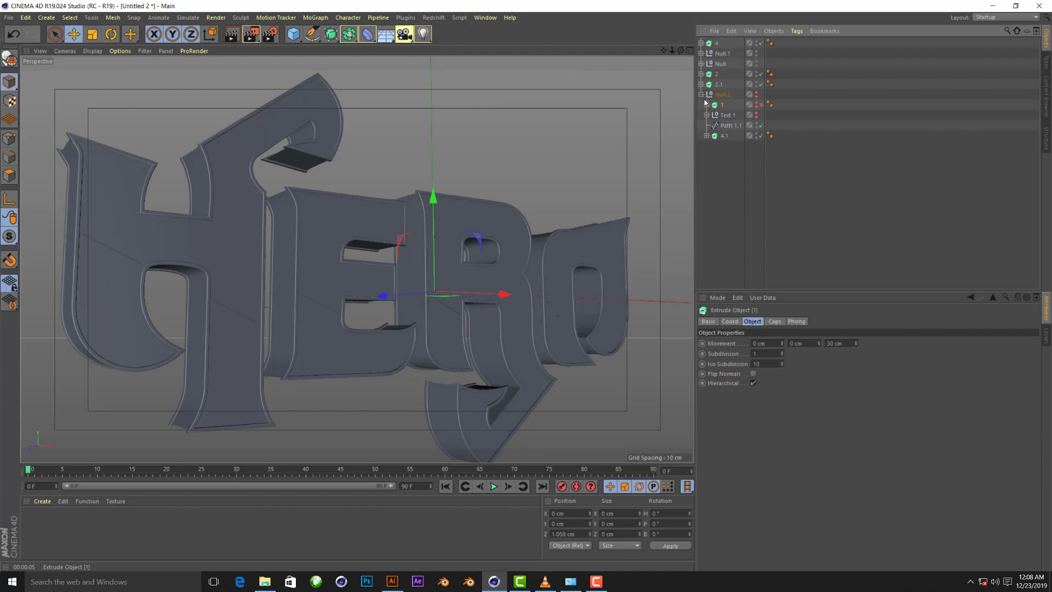
Disable extrusion 2.1 and convert extrusion 2 into editable parts
left_click(775, 151)
scroll(390, 304, "up", 3)
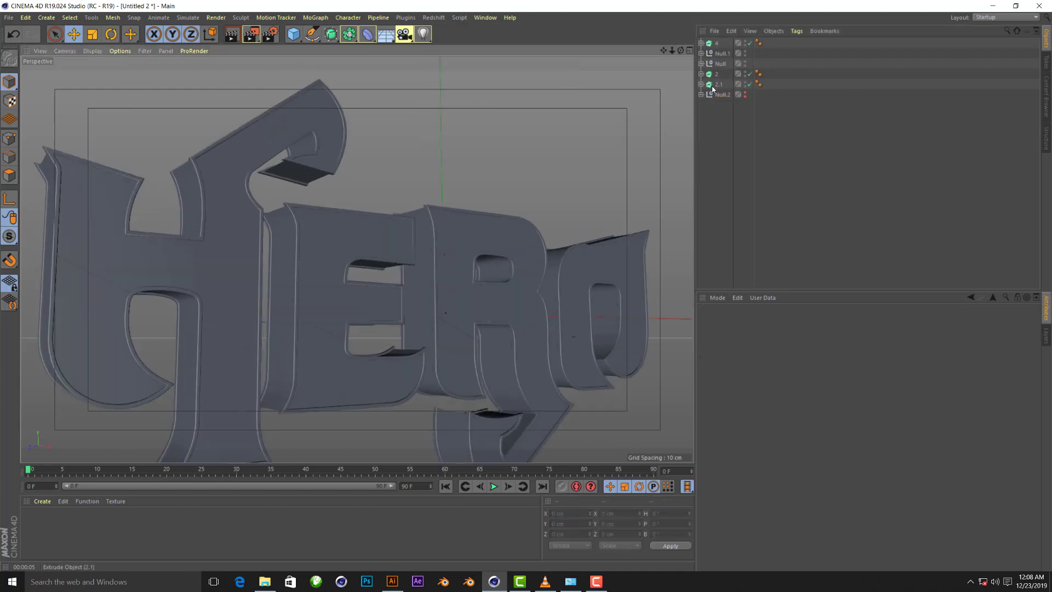
left_click(712, 85)
left_click(750, 84)
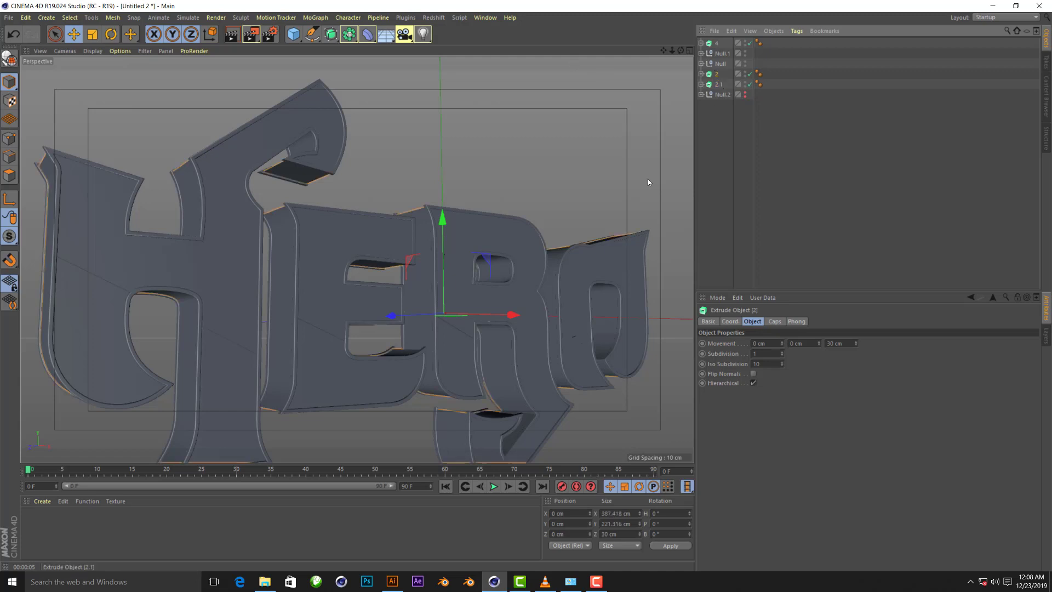
left_click(412, 257)
scroll(413, 257, "down", 2)
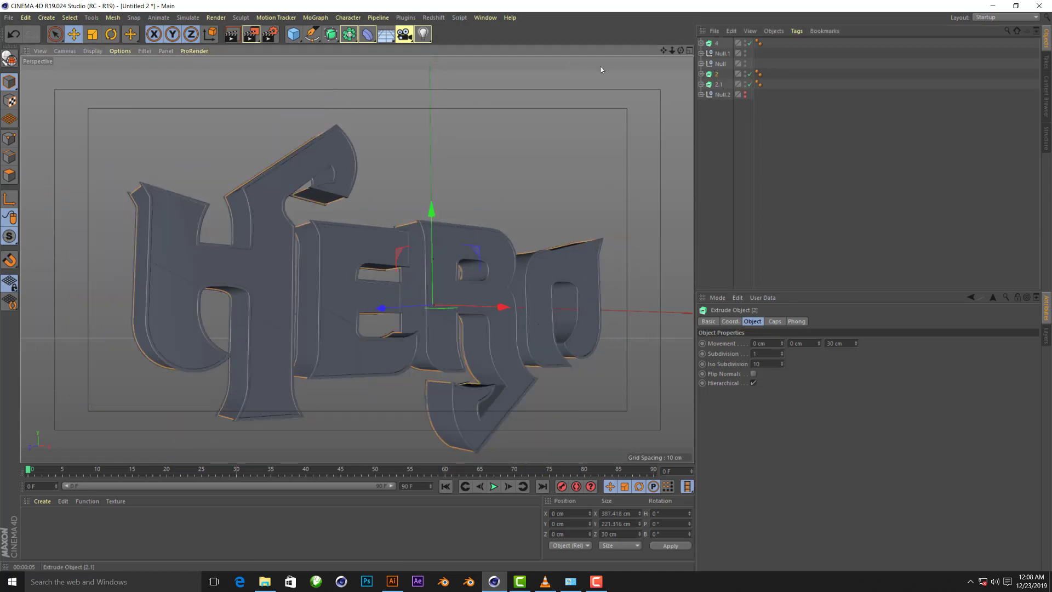
left_click(749, 84)
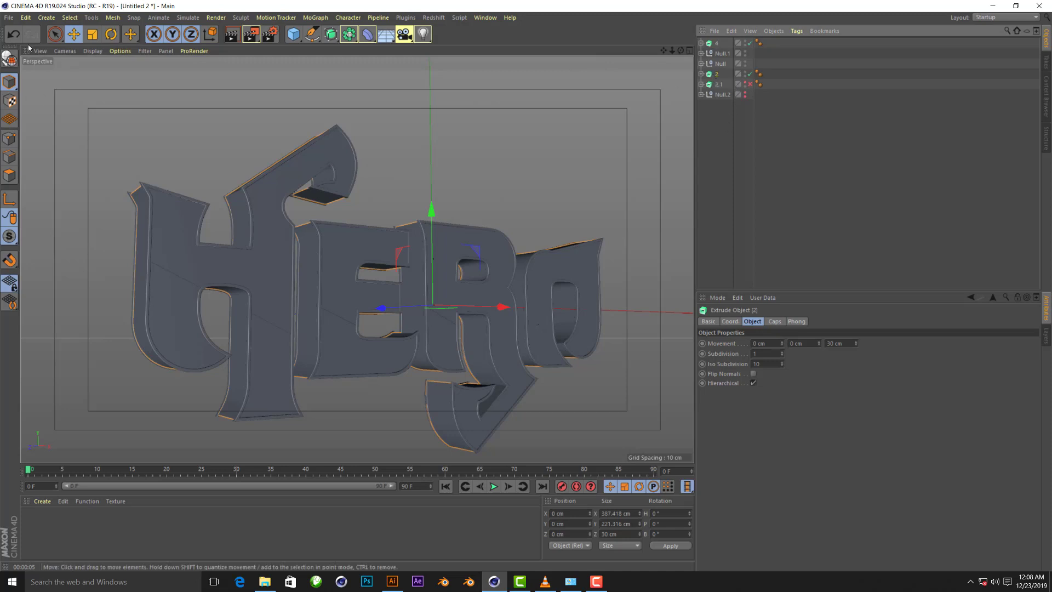
left_click(9, 58)
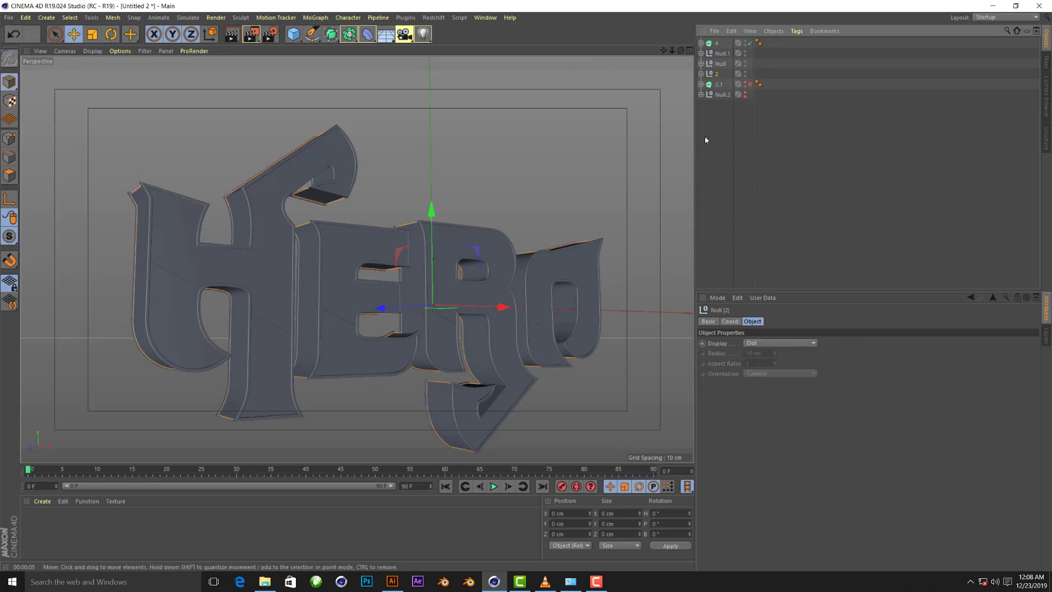
Rename the letter paths inside extrusion 2 to H, E, R and O
left_click(700, 74)
left_click(707, 84)
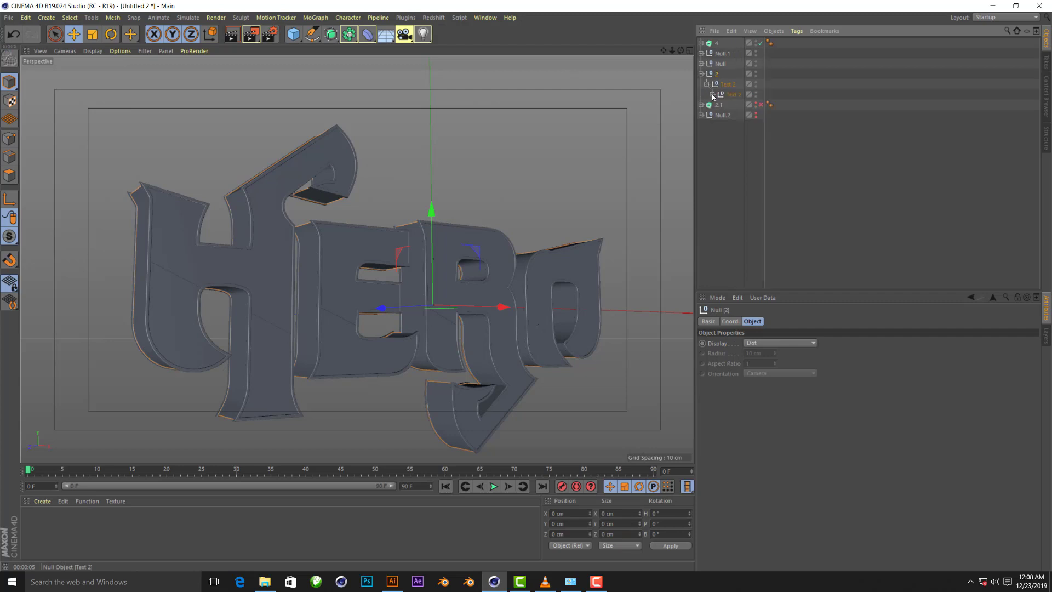
left_click(713, 95)
double_click(738, 105)
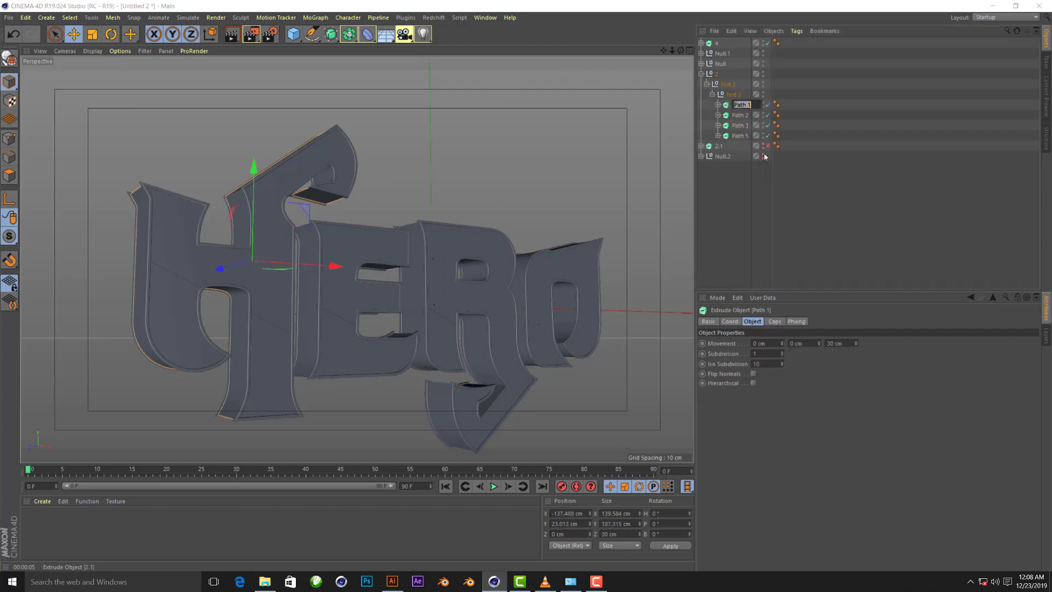
type("H")
key("Return")
double_click(740, 115)
type("E")
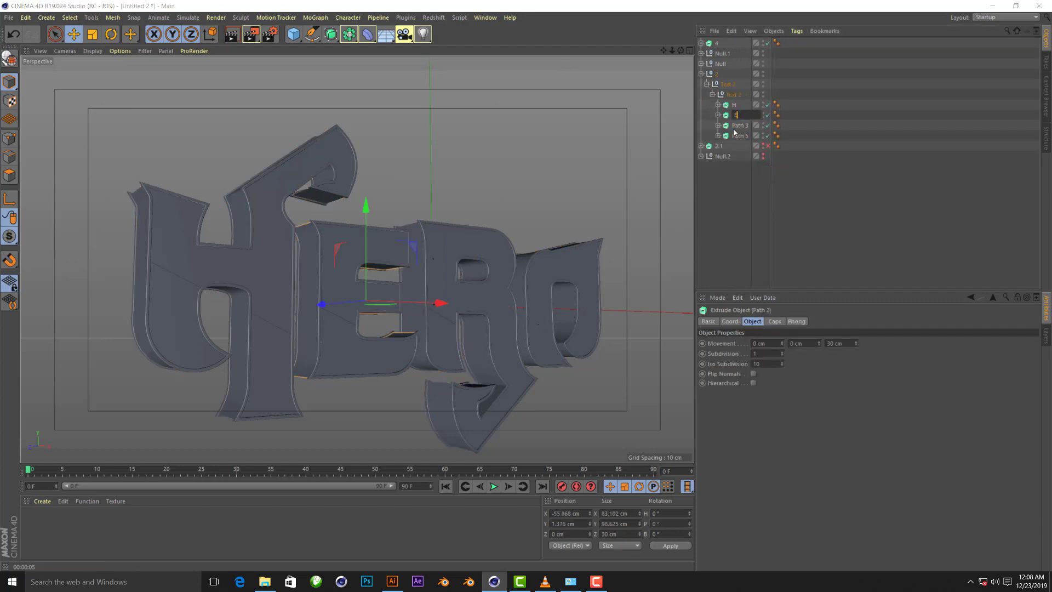
key("Return")
double_click(744, 126)
type("R")
key("Tab")
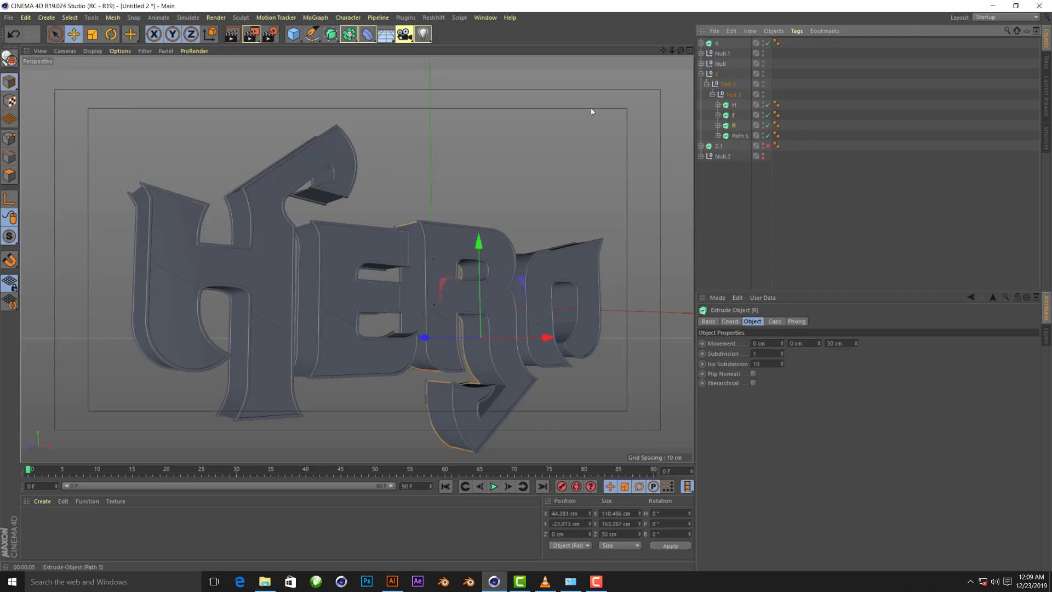
type("O")
key("Return")
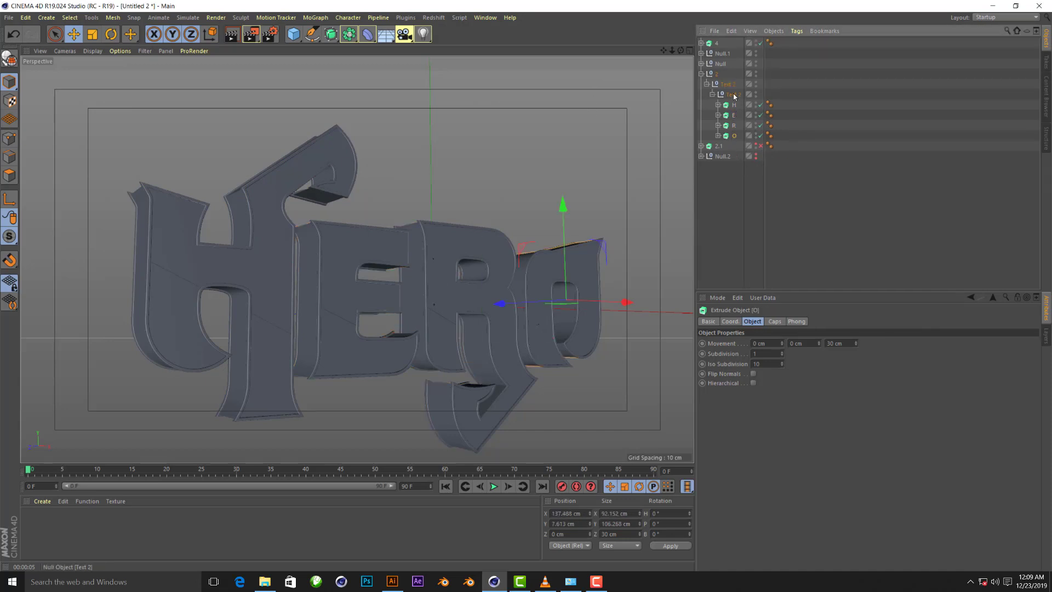
Move Text 2 out, delete the leftover null 2, and make extrusion 4 editable
left_click(712, 94)
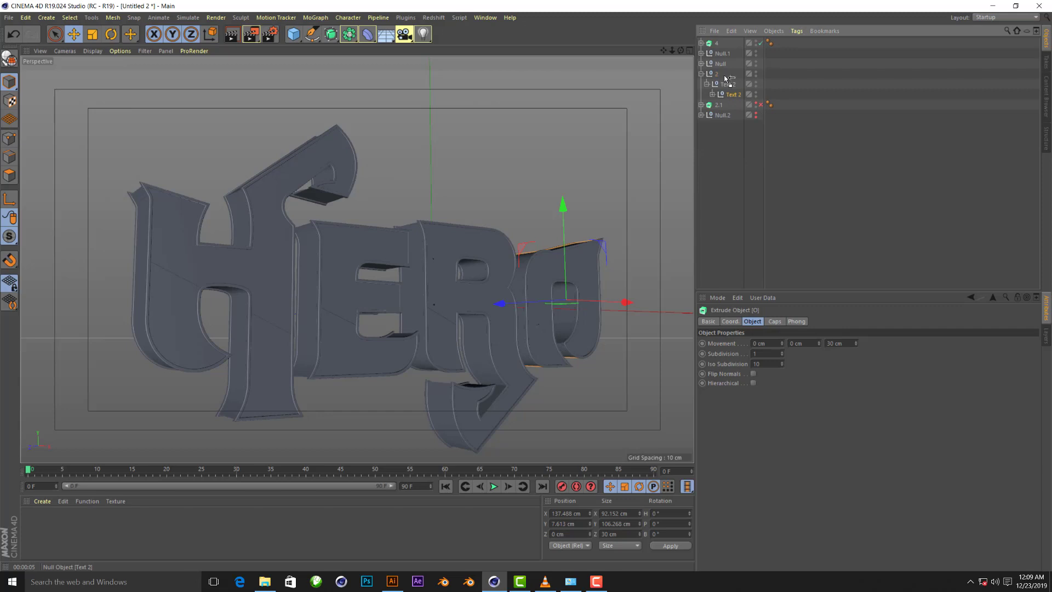
left_click_drag(722, 73, 723, 74)
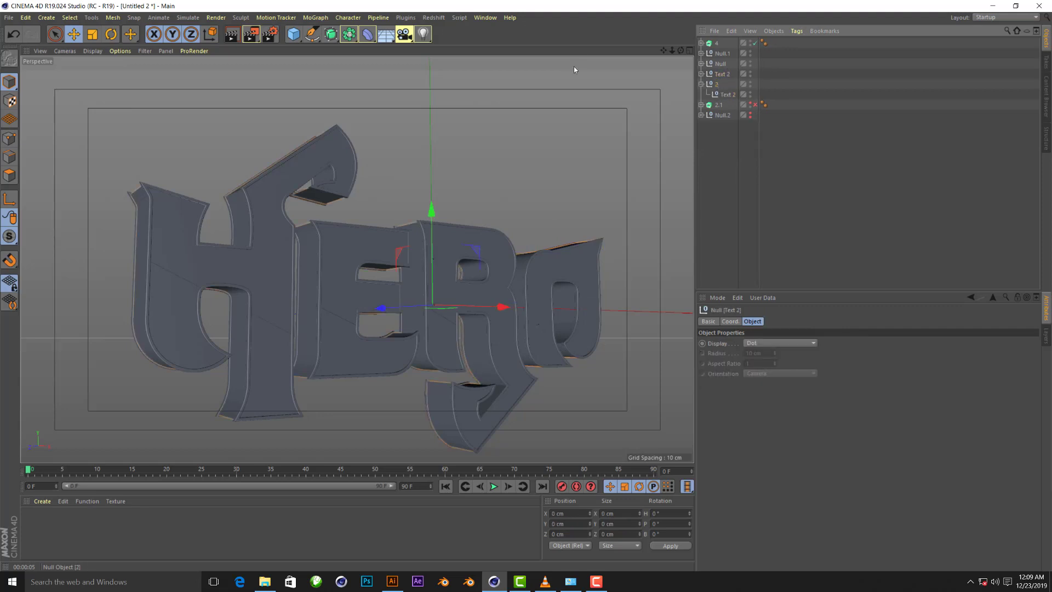
key("Delete")
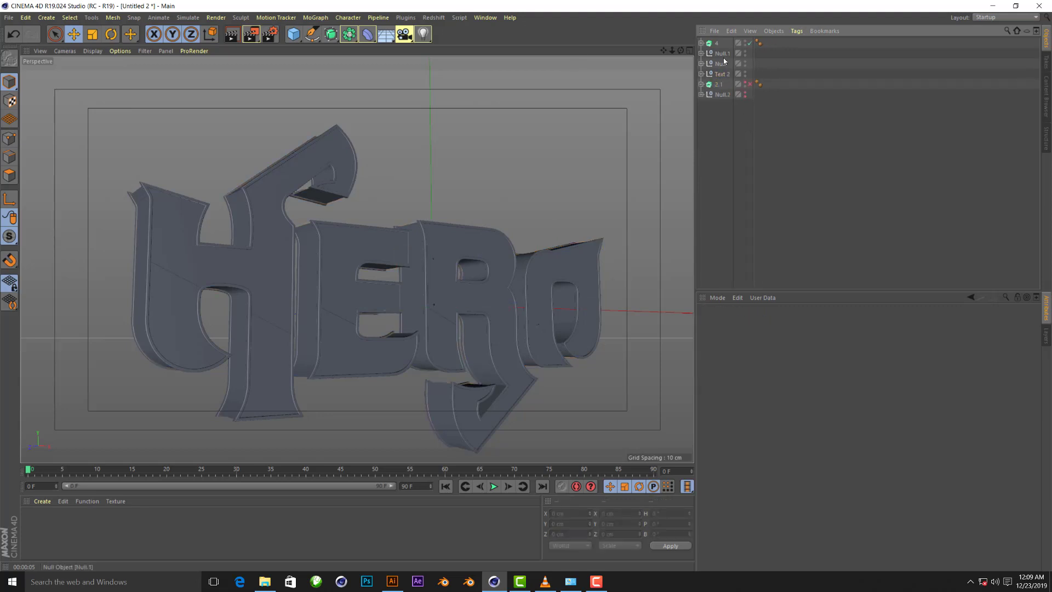
left_click(716, 43)
left_click_drag(328, 324, 384, 244, "alt")
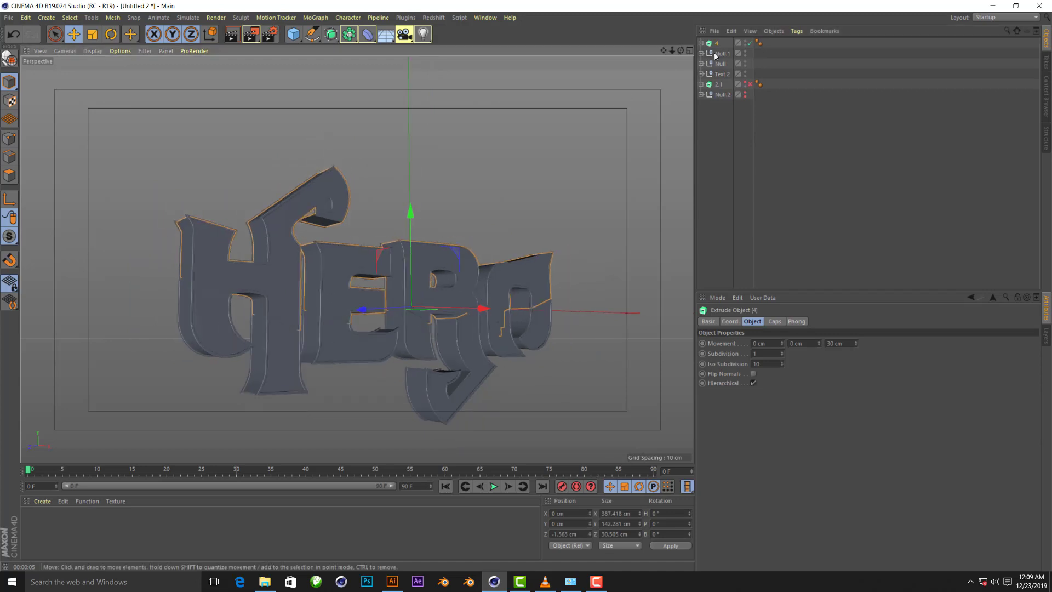
left_click(17, 61)
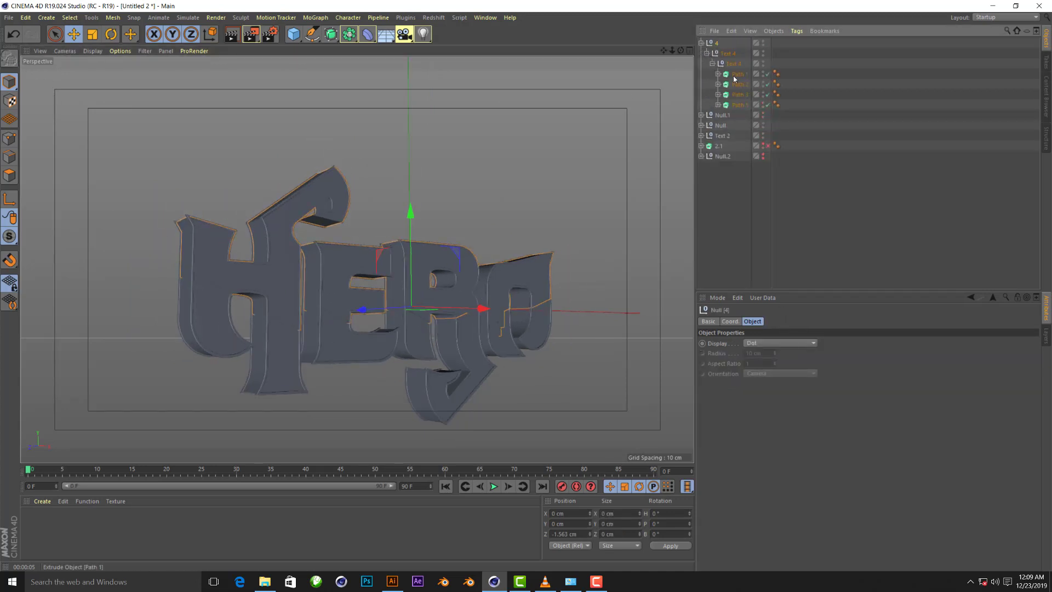
Rename extrusion 4's letter parts to H1, E1, R1 and O1
double_click(735, 75)
type("H1")
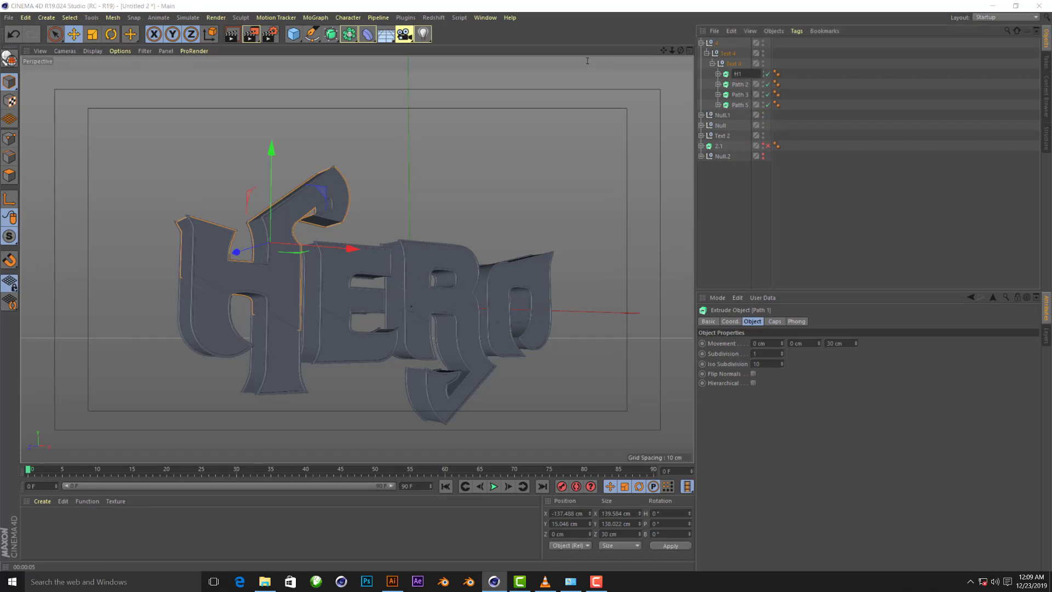
key("Tab")
type("E1")
key("Return")
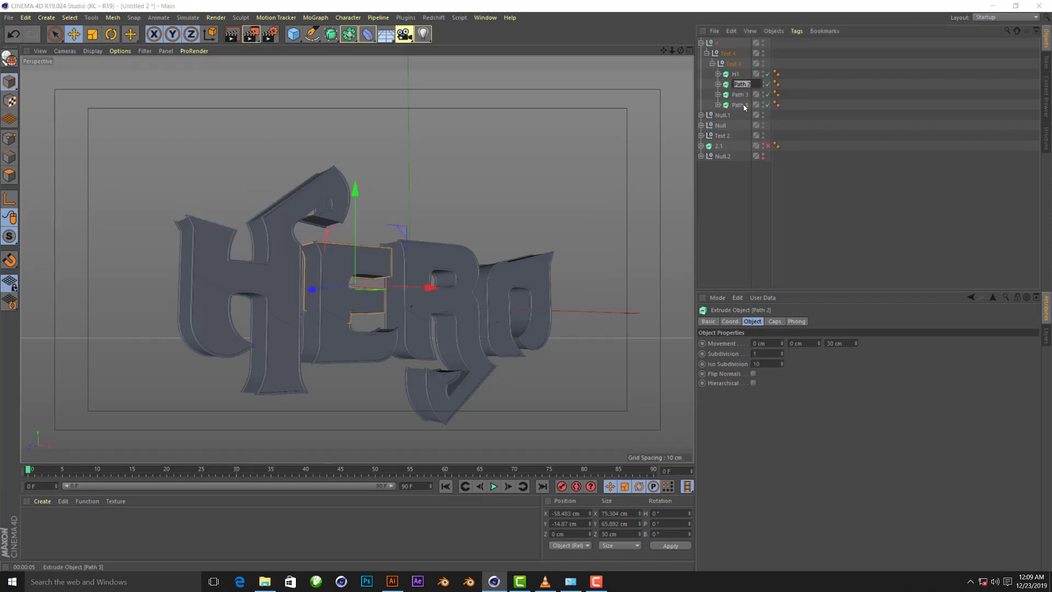
double_click(738, 95)
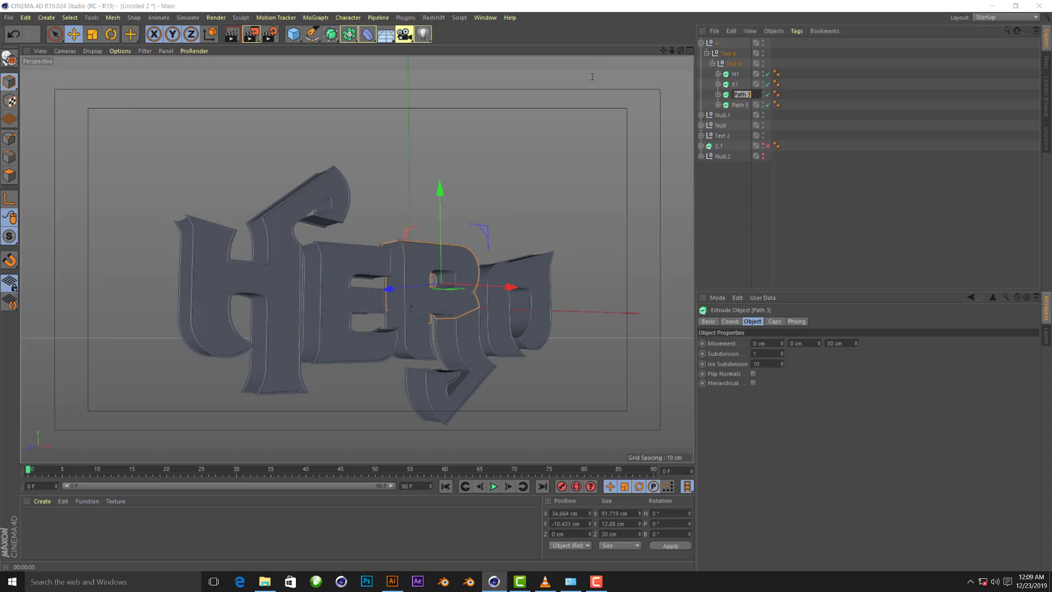
type("R1")
key("Return")
type("O1")
key("Return")
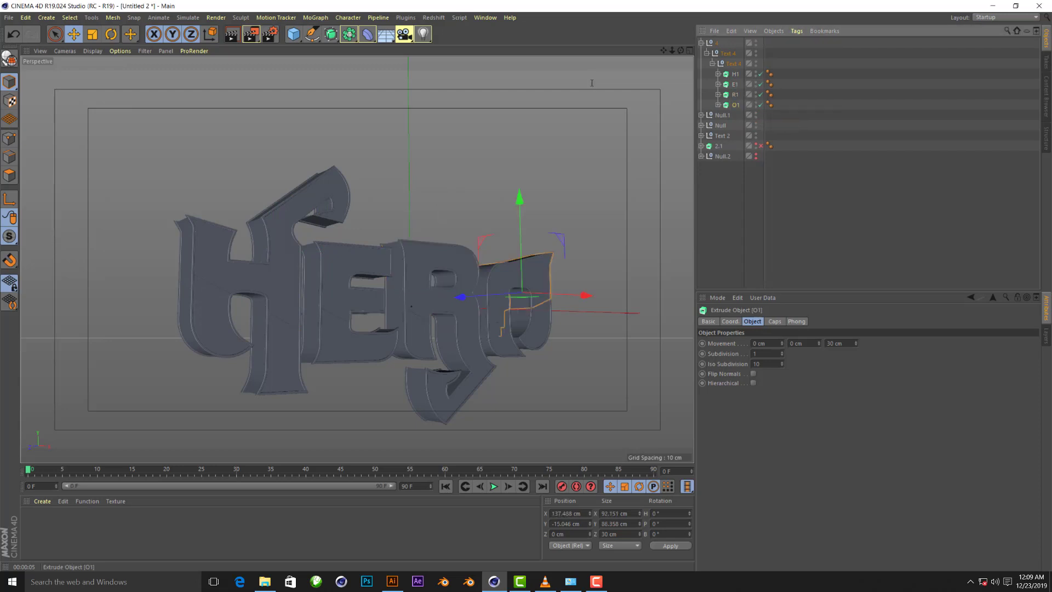
Group the H sweep into a new null named H
left_click(700, 115)
left_click(723, 125)
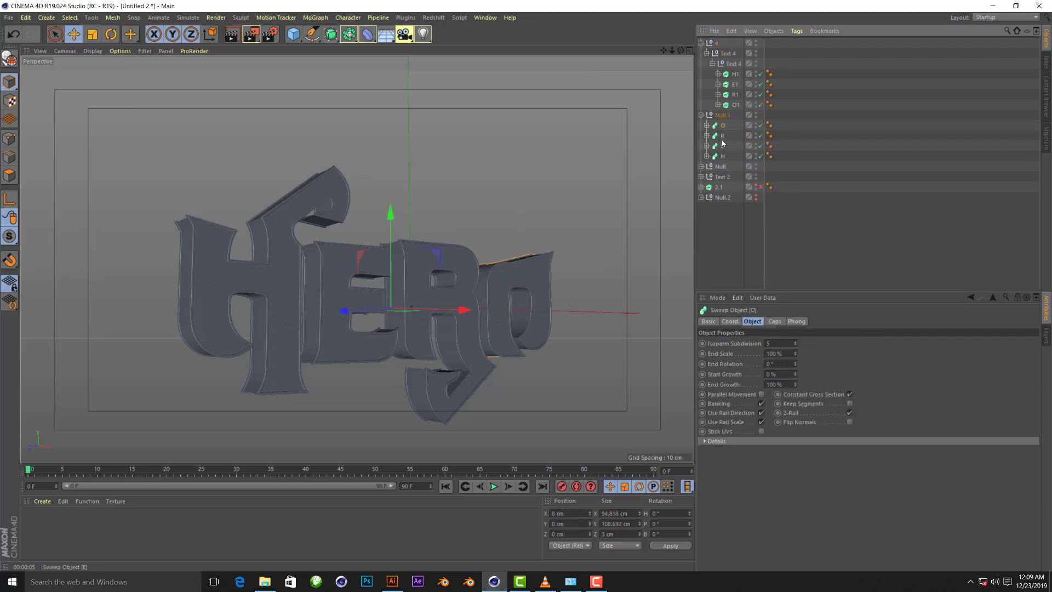
left_click(721, 157)
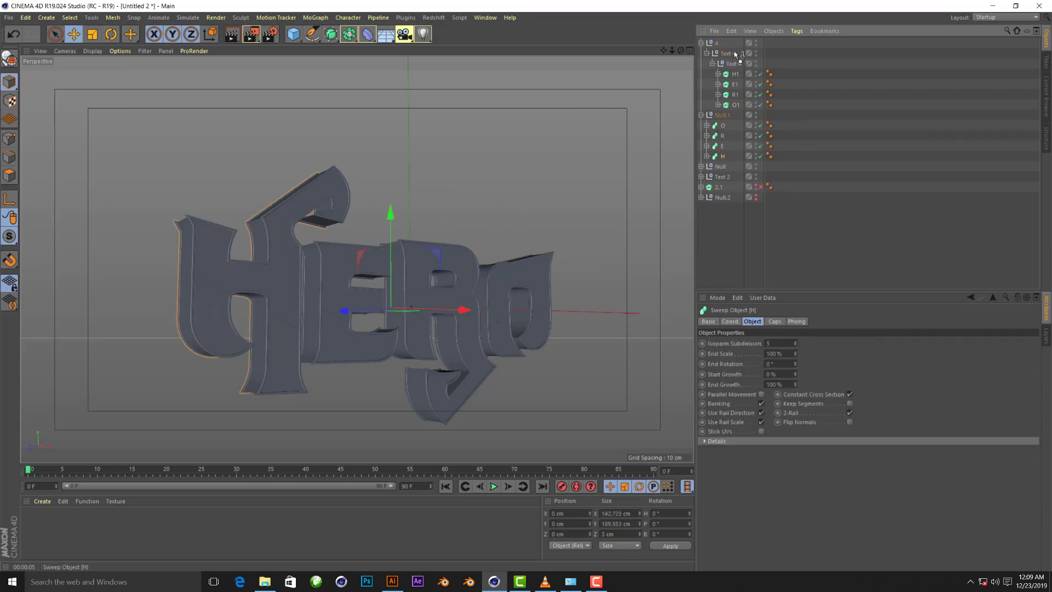
left_click_drag(727, 52, 725, 53)
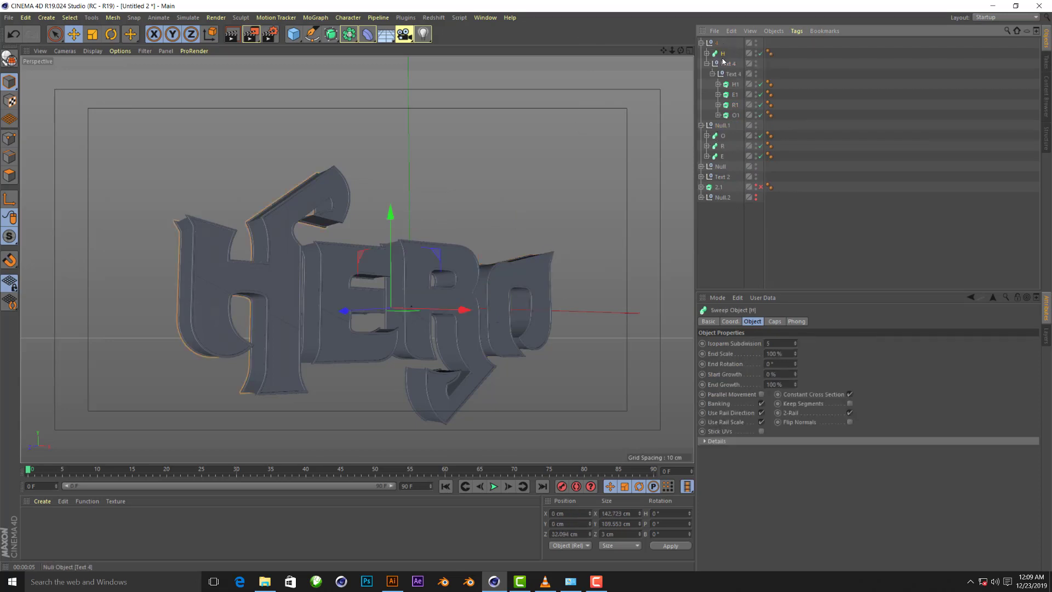
key("alt+g")
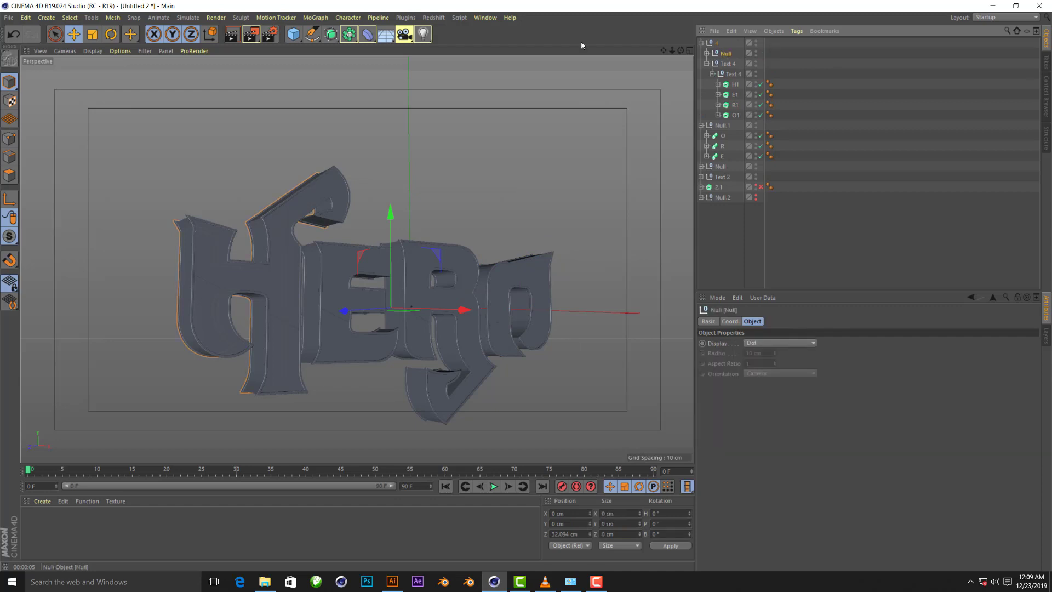
key("F2")
type("H")
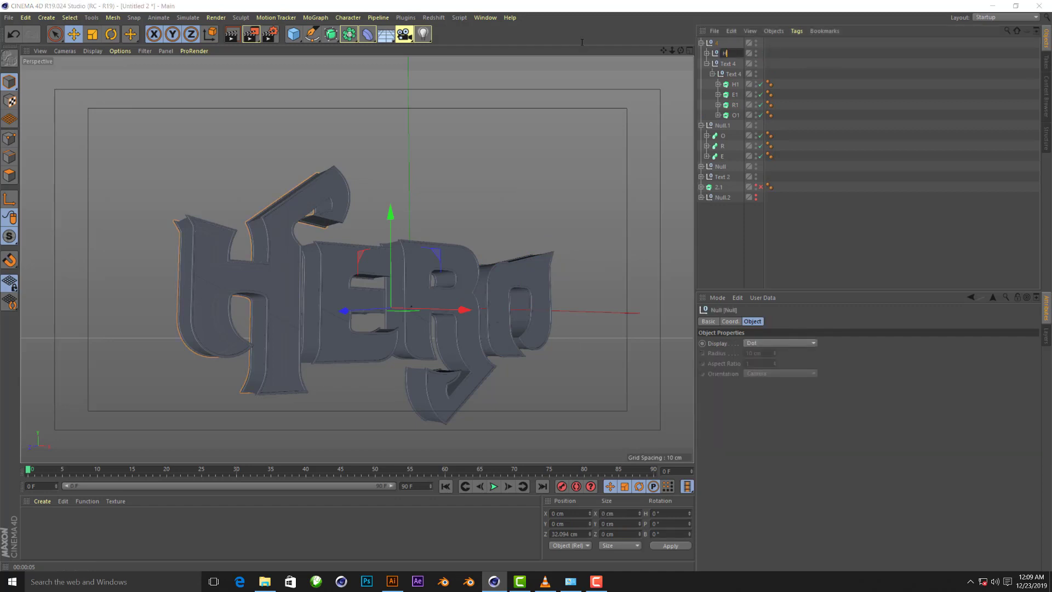
key("Return")
Add the H1 extrusion, the other H sweep and the H extrusion into group H
left_click(707, 53)
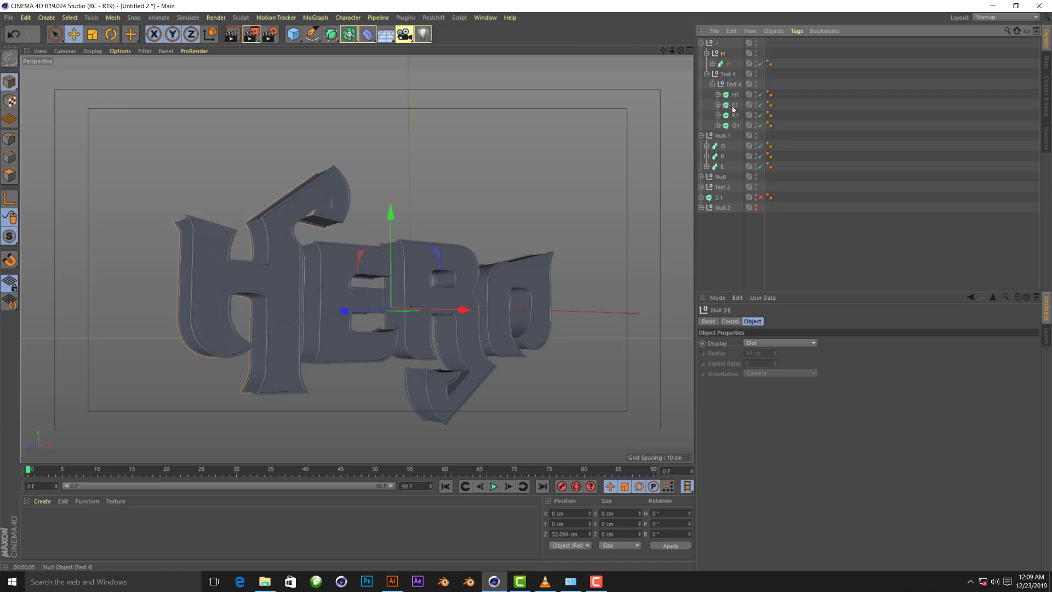
left_click(735, 96)
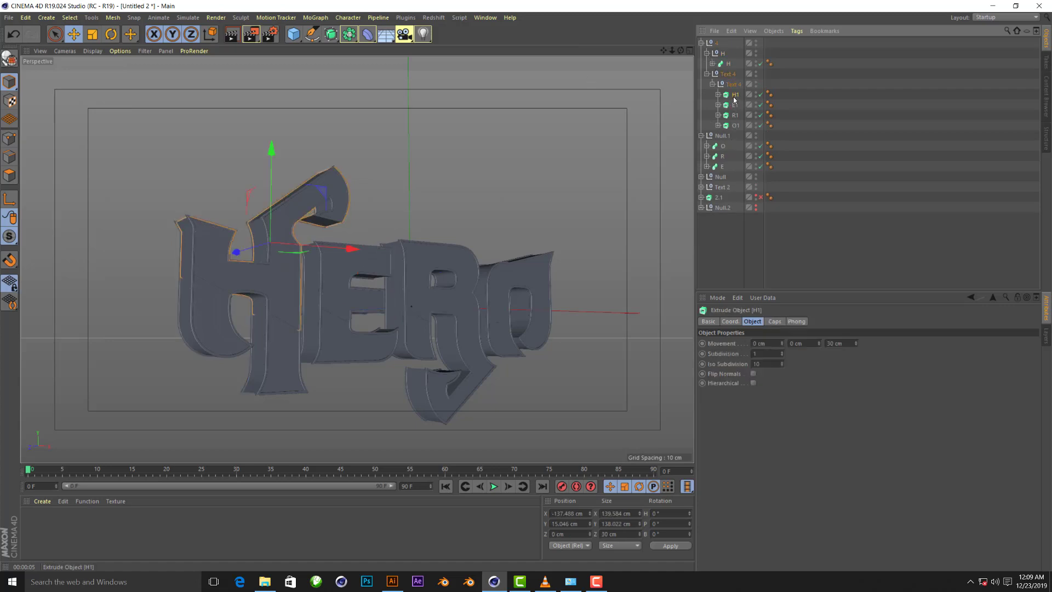
left_click_drag(736, 59, 735, 57)
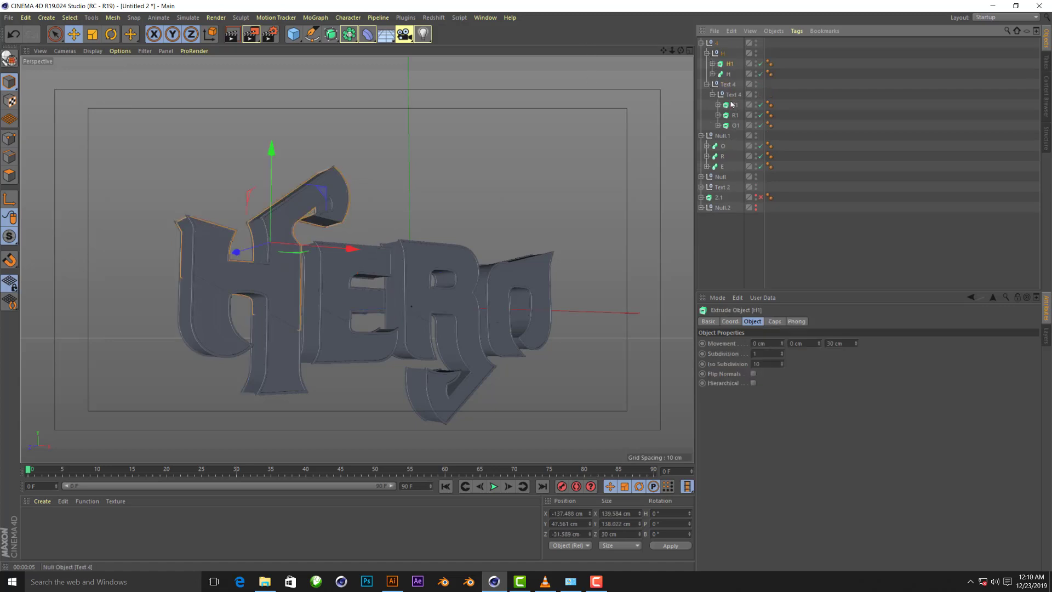
left_click(702, 177)
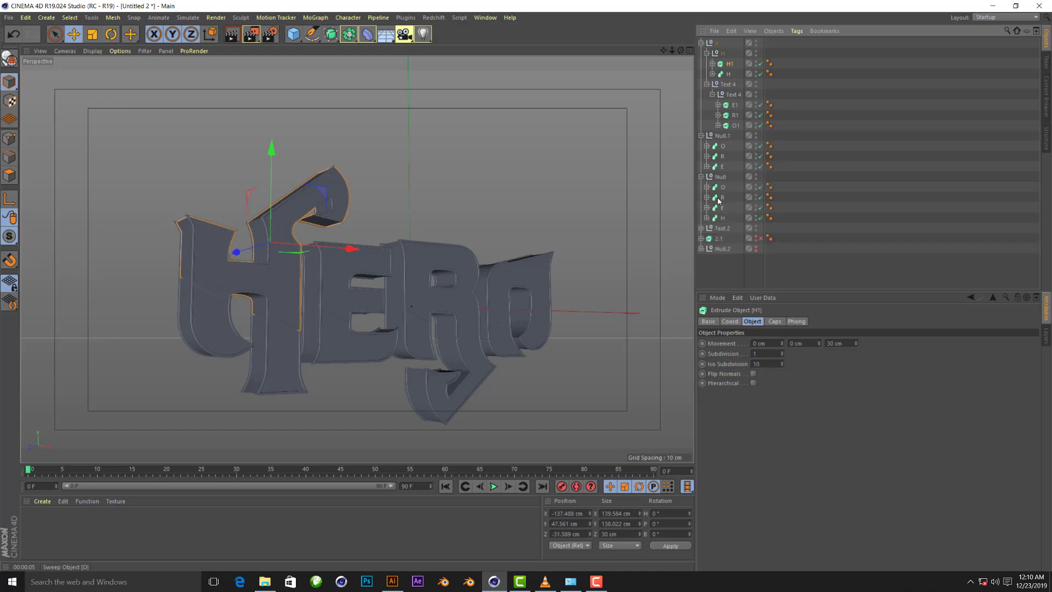
left_click(722, 220)
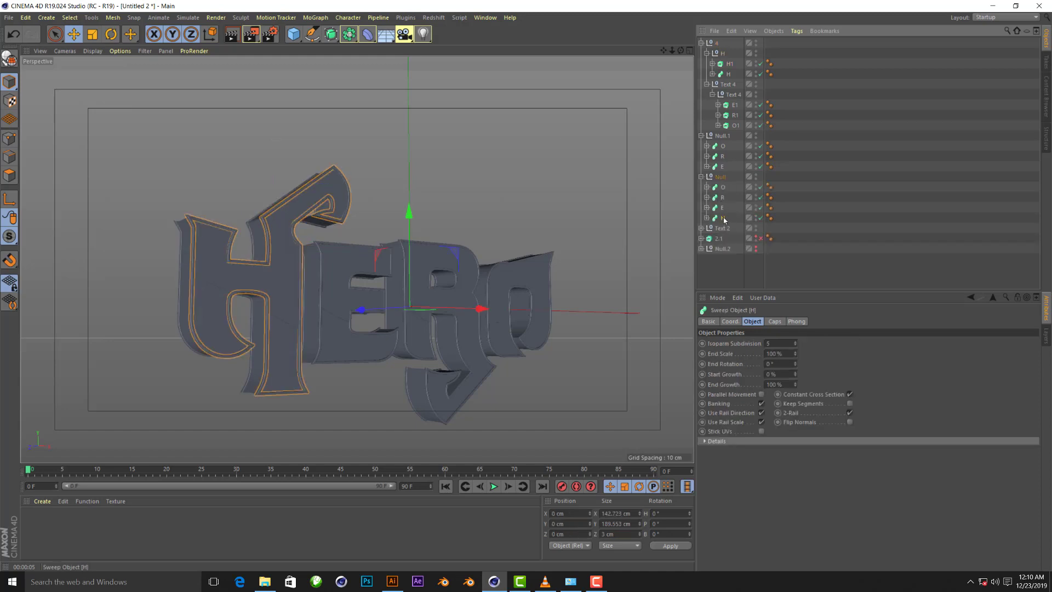
left_click_drag(739, 63, 731, 71)
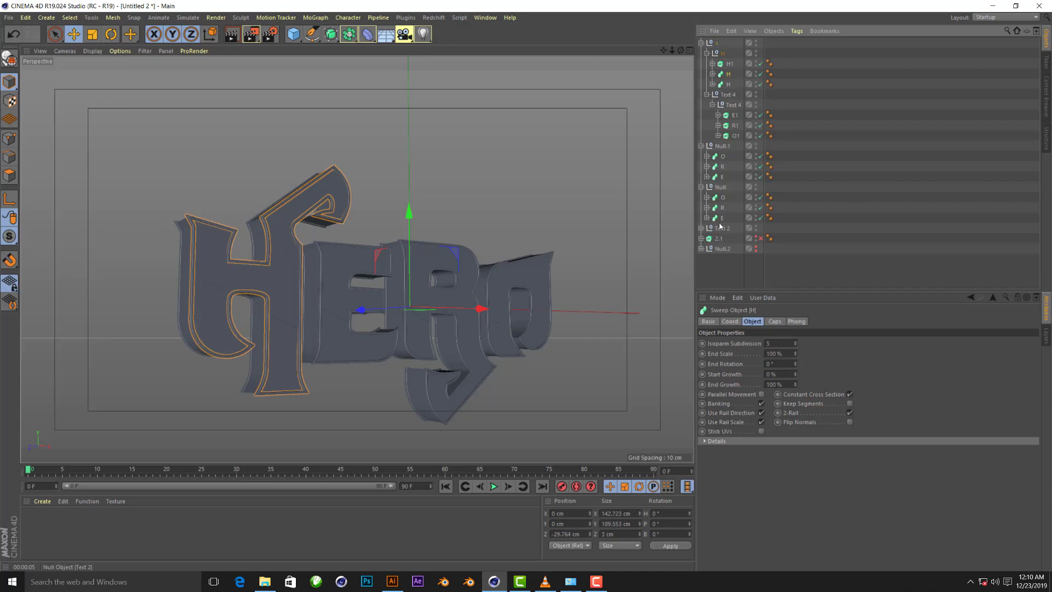
left_click(701, 228)
left_click(723, 244)
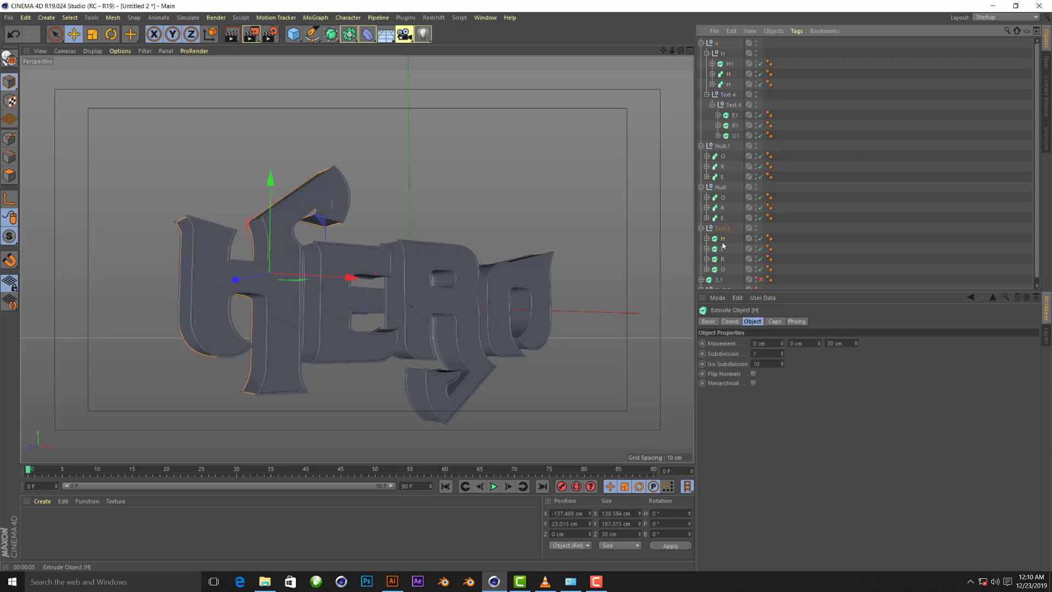
left_click(706, 53)
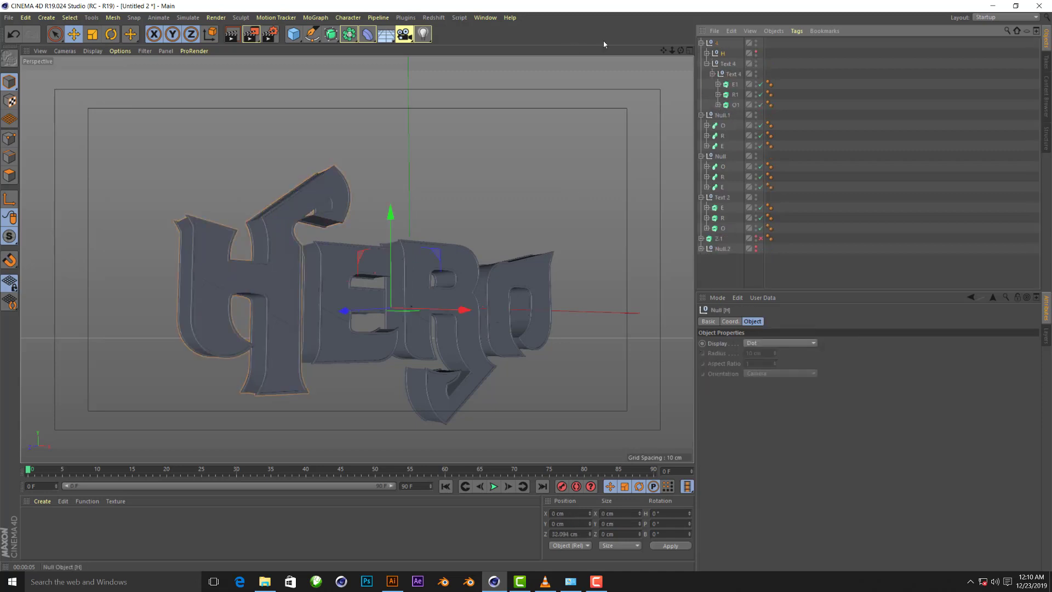
left_click(755, 52)
left_click(755, 52)
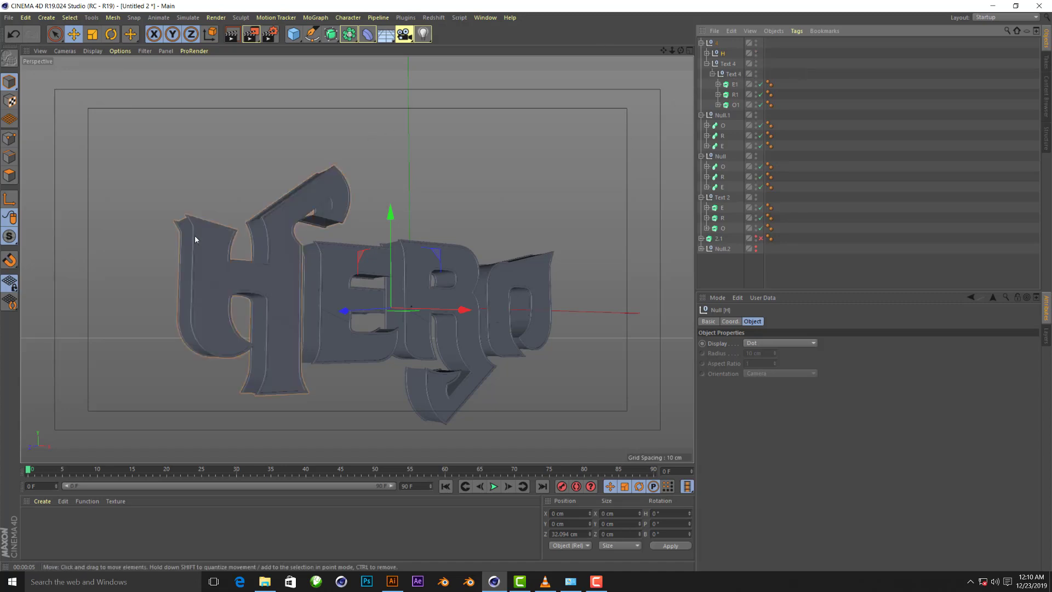
scroll(195, 235, "down", 2)
scroll(148, 207, "up", 2)
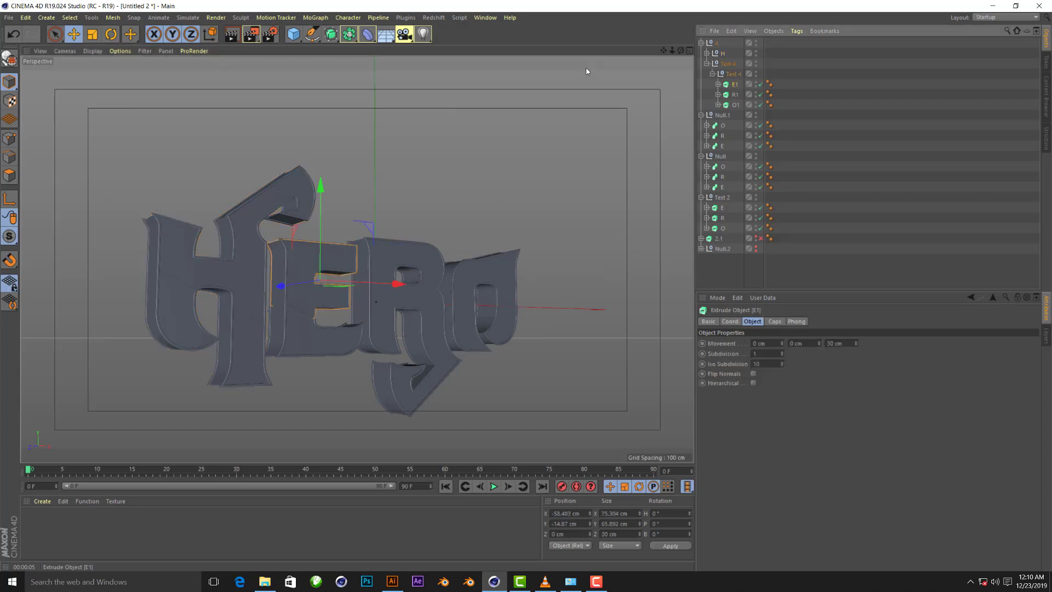
Group the E1 extrusion, E sweeps and E extrusion into a null named E
left_click(735, 84)
left_click_drag(720, 48, 720, 48)
left_click_drag(722, 151, 723, 54)
left_click(717, 209)
left_click(718, 199)
key("alt+g")
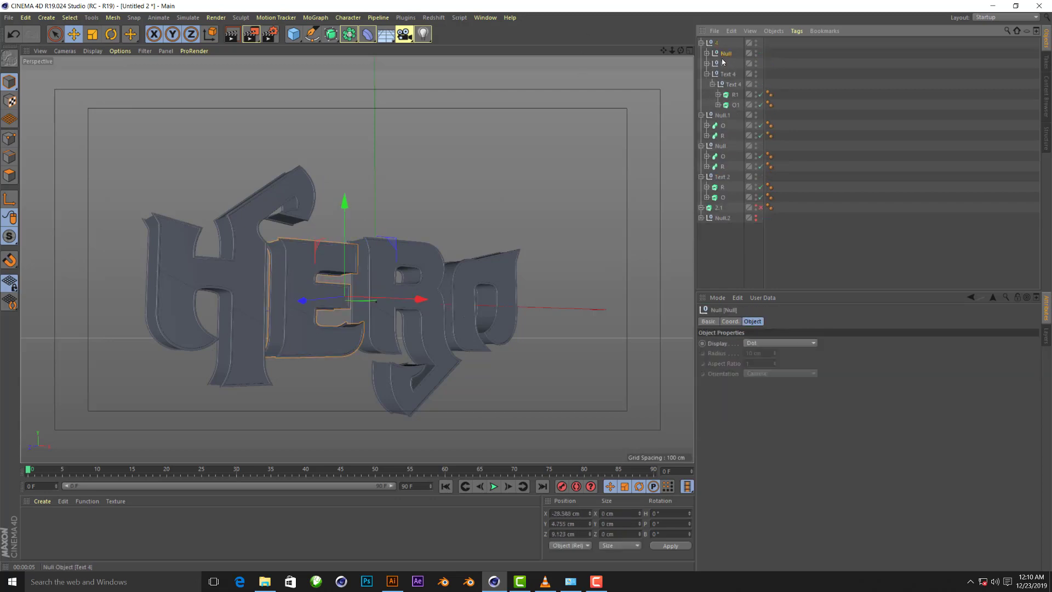
double_click(728, 54)
type("E")
key("Return")
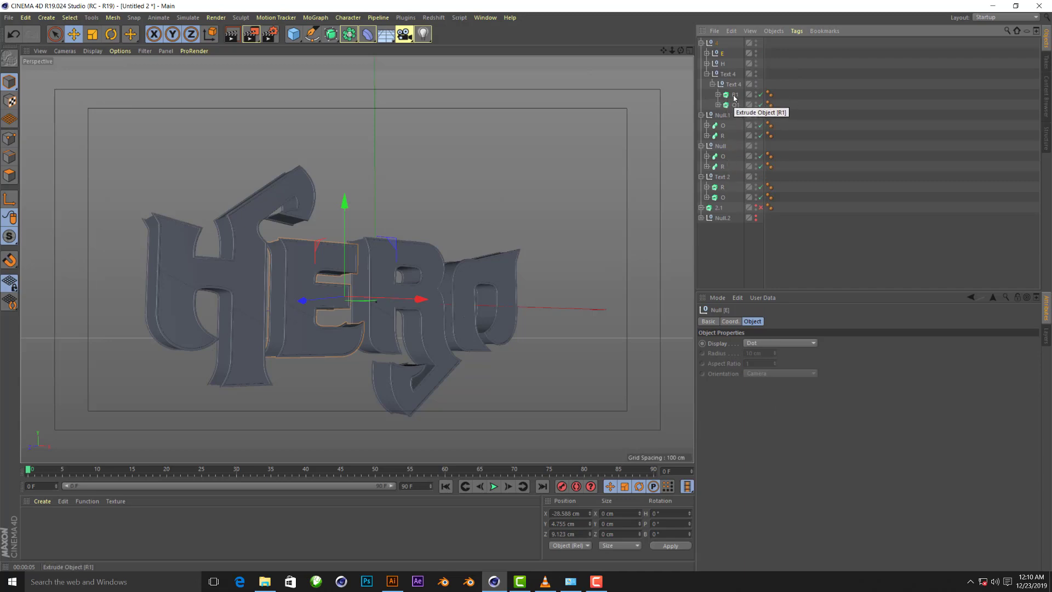
Group the four R pieces, including R1, into a null named R
left_click_drag(735, 95, 716, 43)
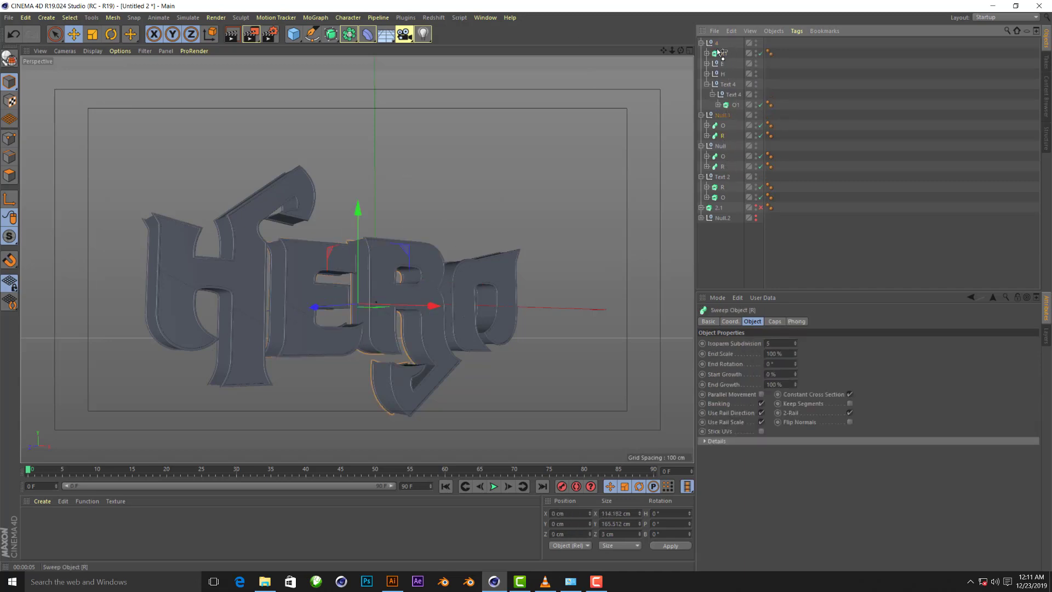
left_click_drag(722, 136, 718, 51)
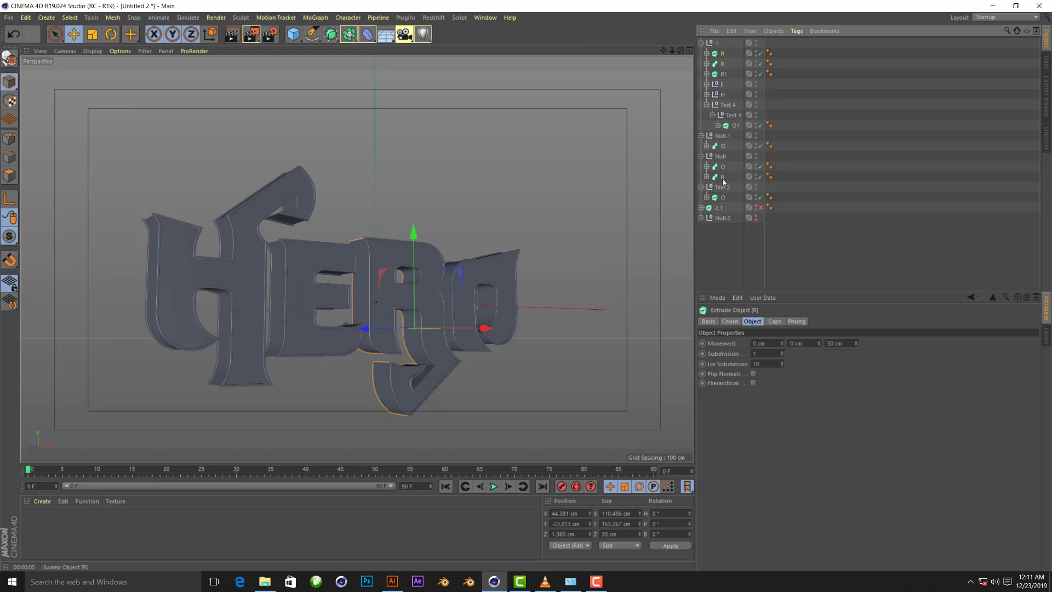
left_click_drag(583, 38, 728, 51)
key("alt+g")
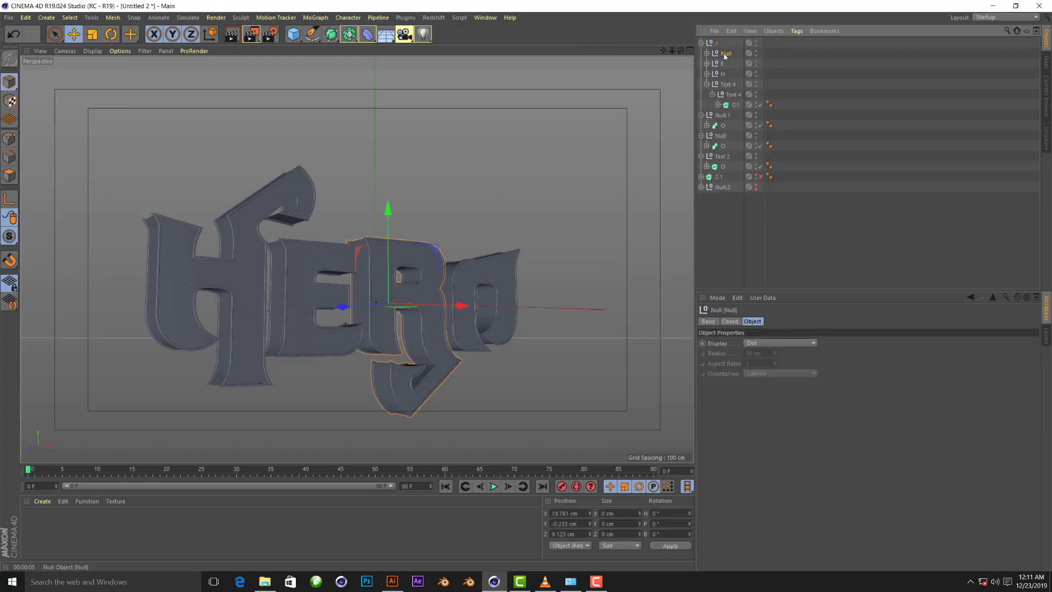
double_click(725, 53)
type("R")
key("Return")
Group the O1 extrusion, O sweep and O extrusion into a null named o
left_click(736, 107)
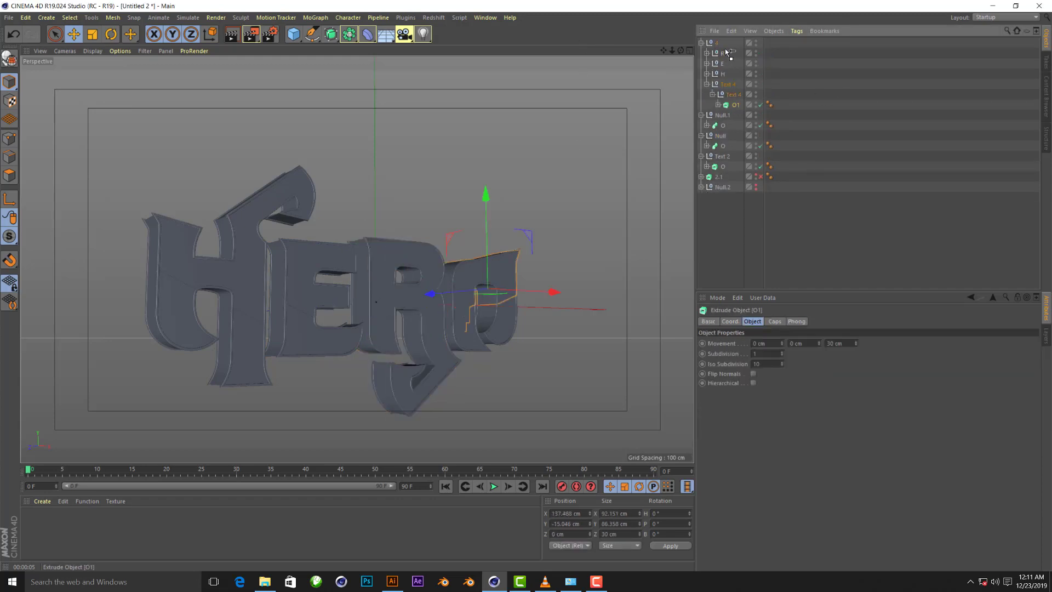
left_click_drag(728, 52, 722, 50)
left_click_drag(722, 125, 722, 48)
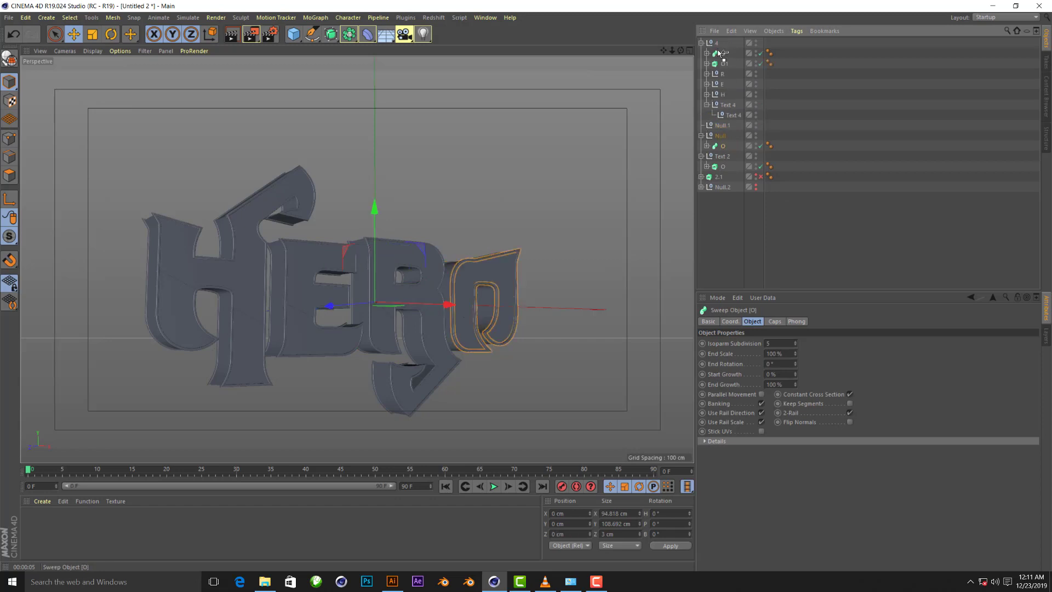
left_click(496, 296)
key("alt+g")
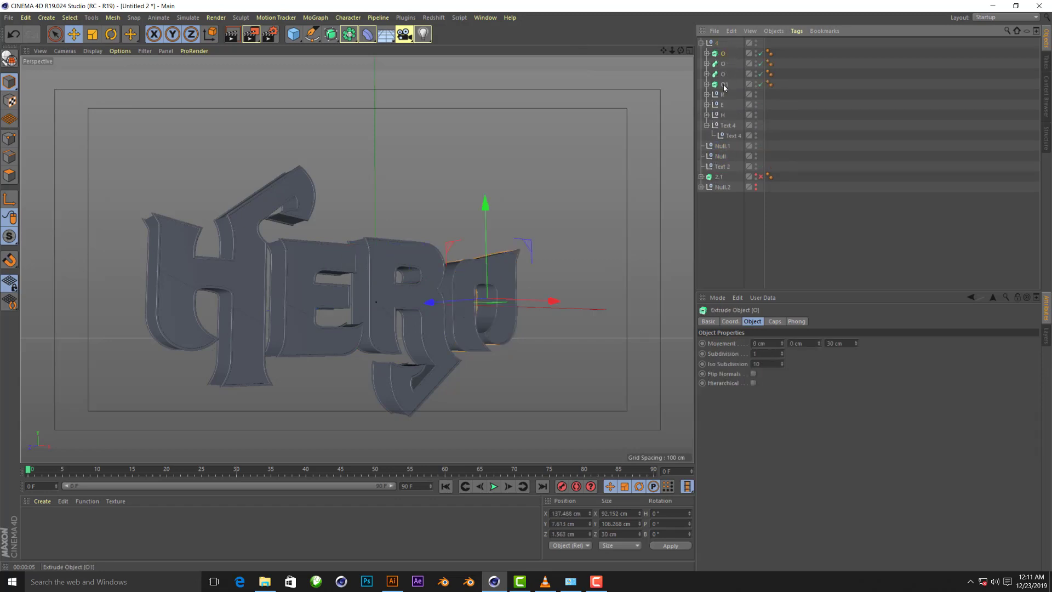
key("Return")
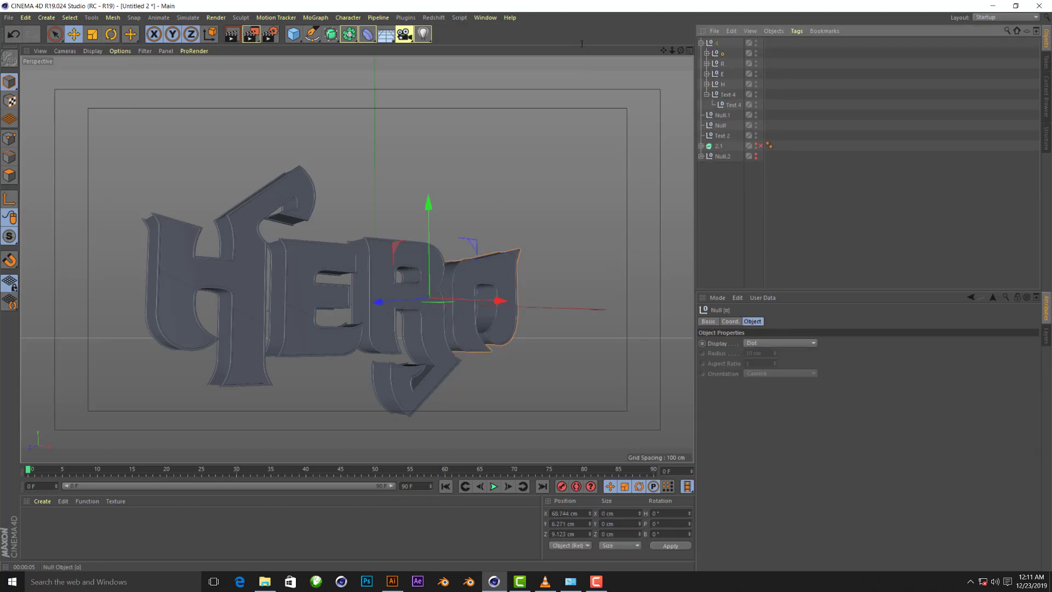
Move the letter groups to the top level, delete the old groups, and file 2.1 into Null.2
left_click(723, 84, "shift")
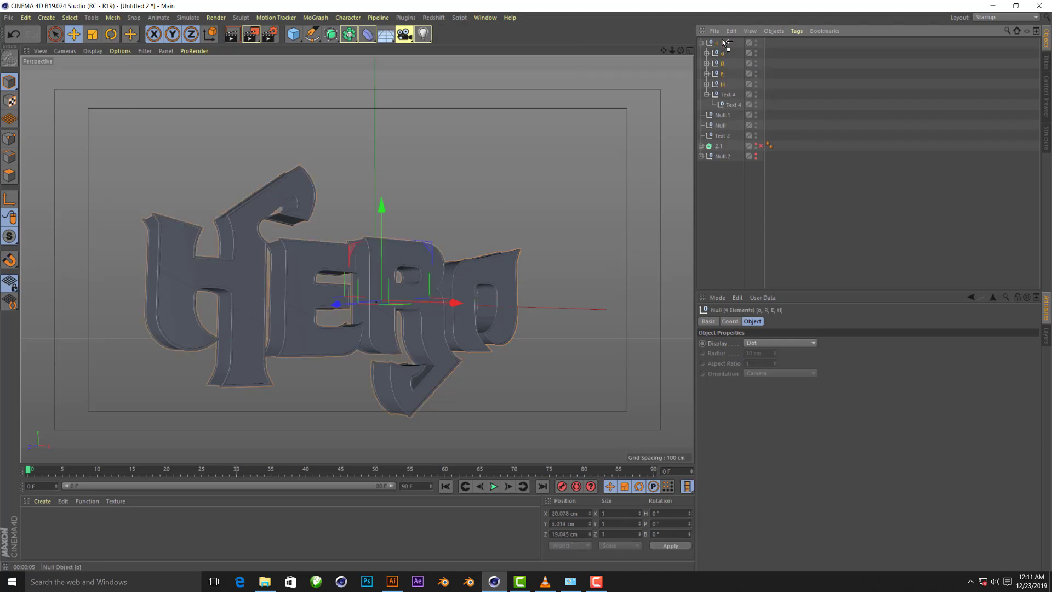
left_click_drag(723, 42, 722, 40)
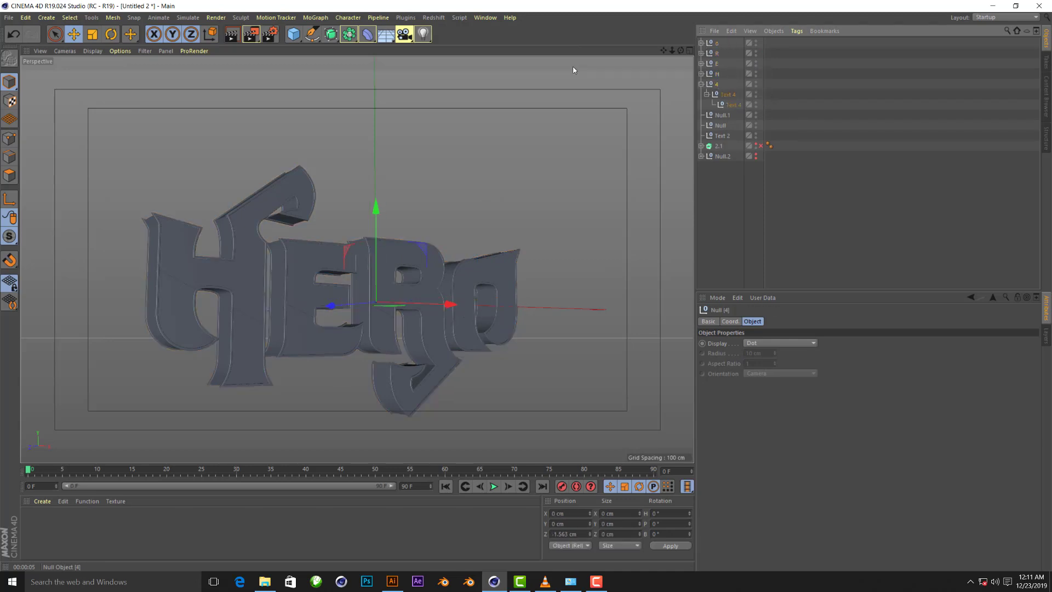
left_click(724, 94)
key("Delete")
key("Delete")
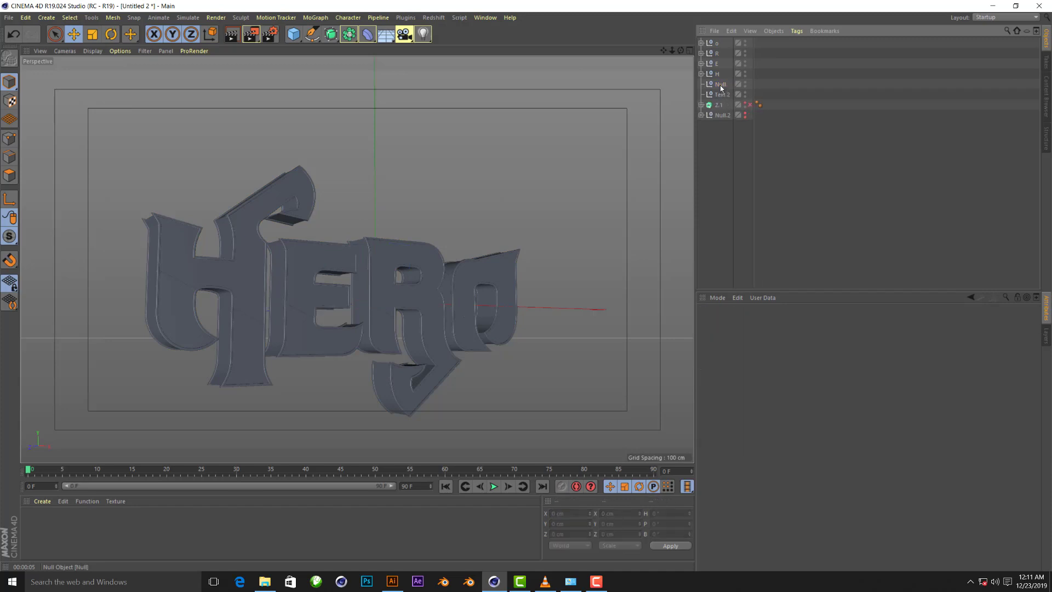
left_click(722, 86)
key("Delete")
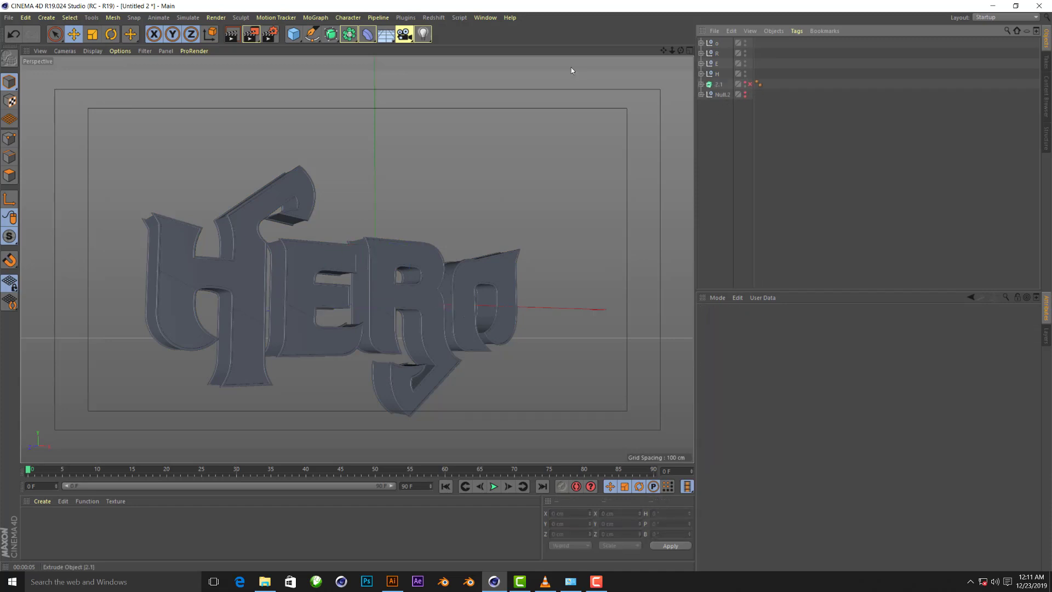
left_click_drag(722, 94, 720, 93)
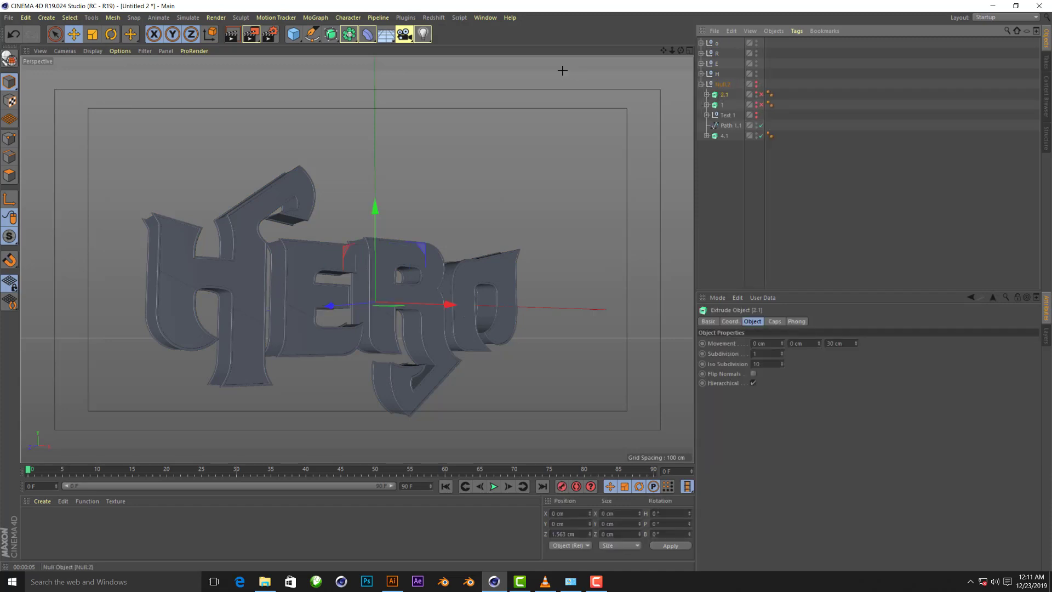
left_click(702, 84)
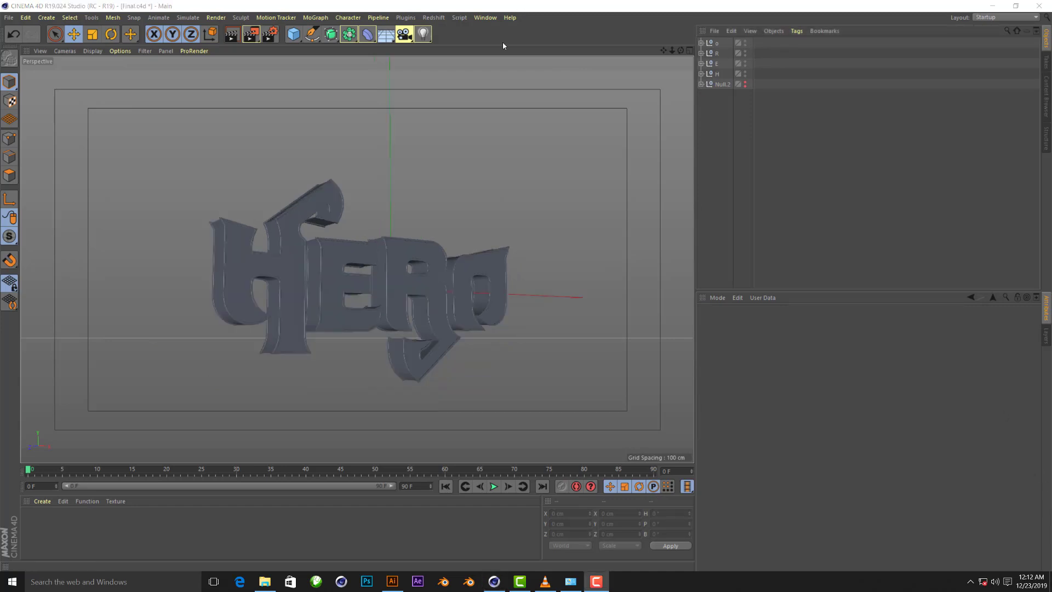
Add a camera facing HERO with a 25 mm focal length
left_click_drag(352, 264, 179, 111, "alt")
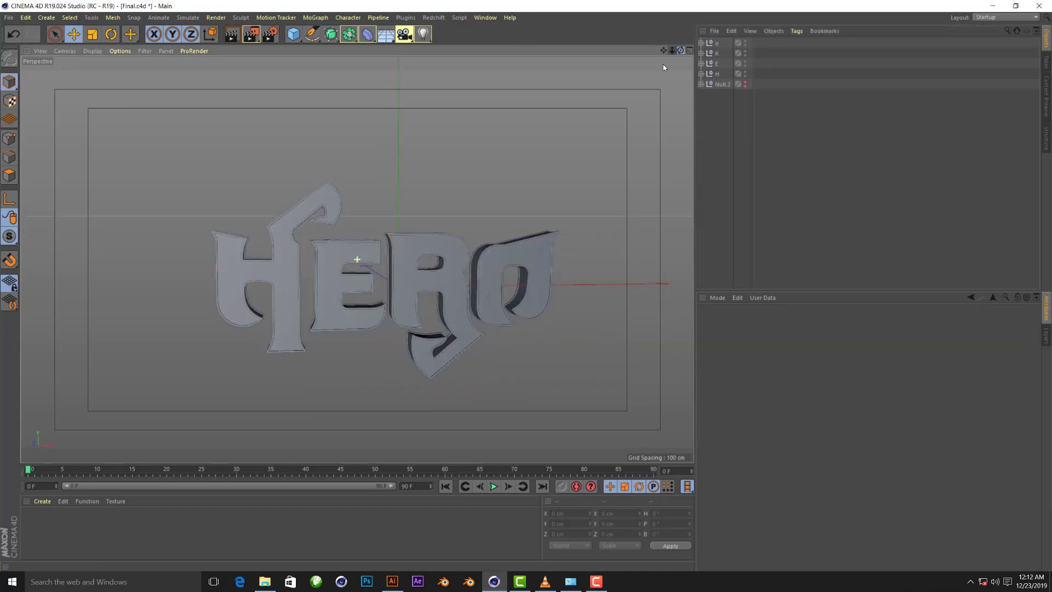
left_click(404, 34)
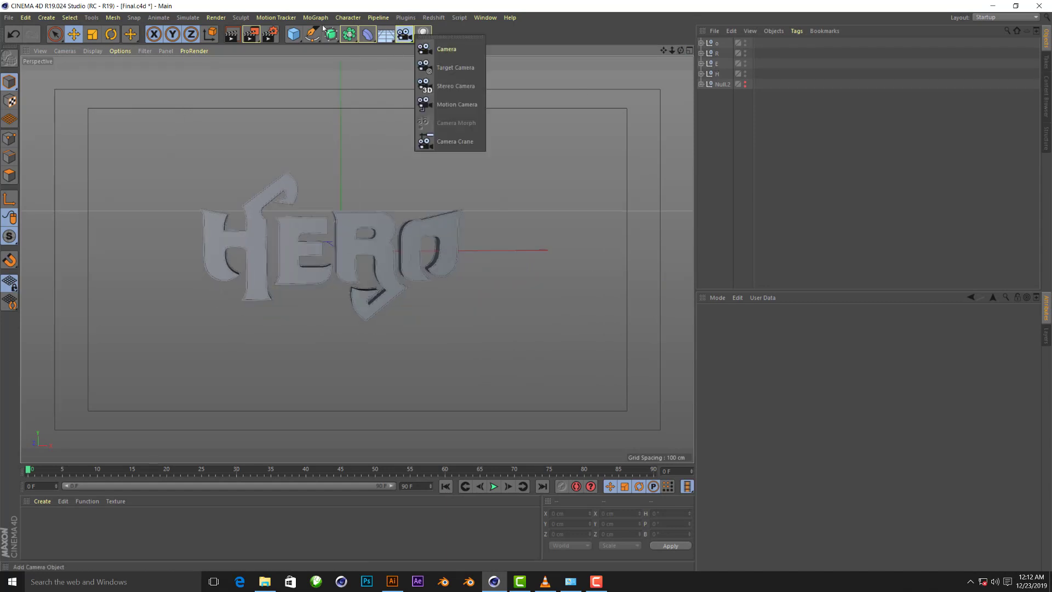
left_click(452, 50)
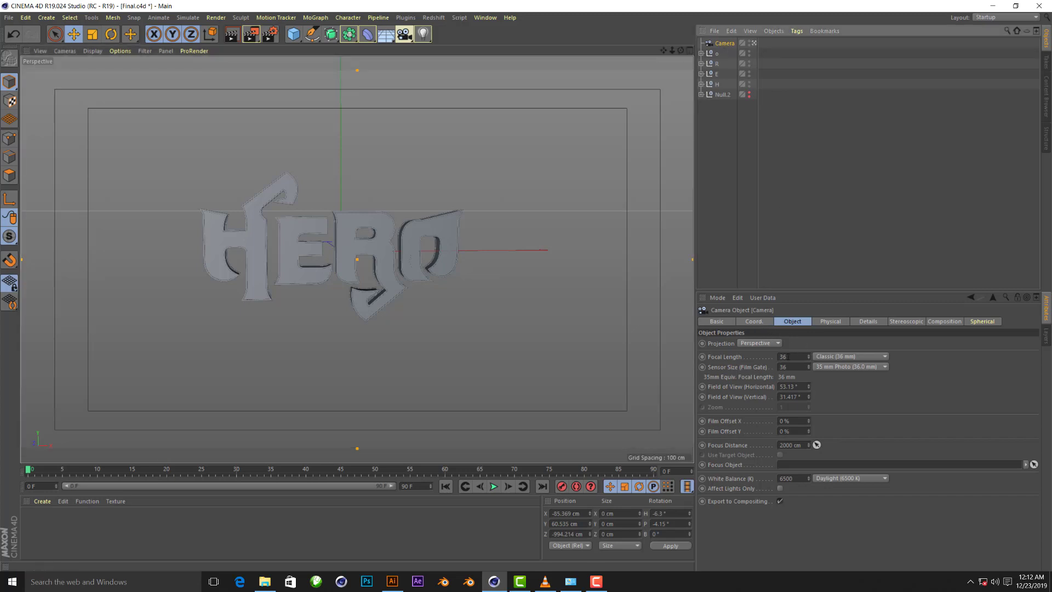
left_click(789, 356)
type("5")
key("Return")
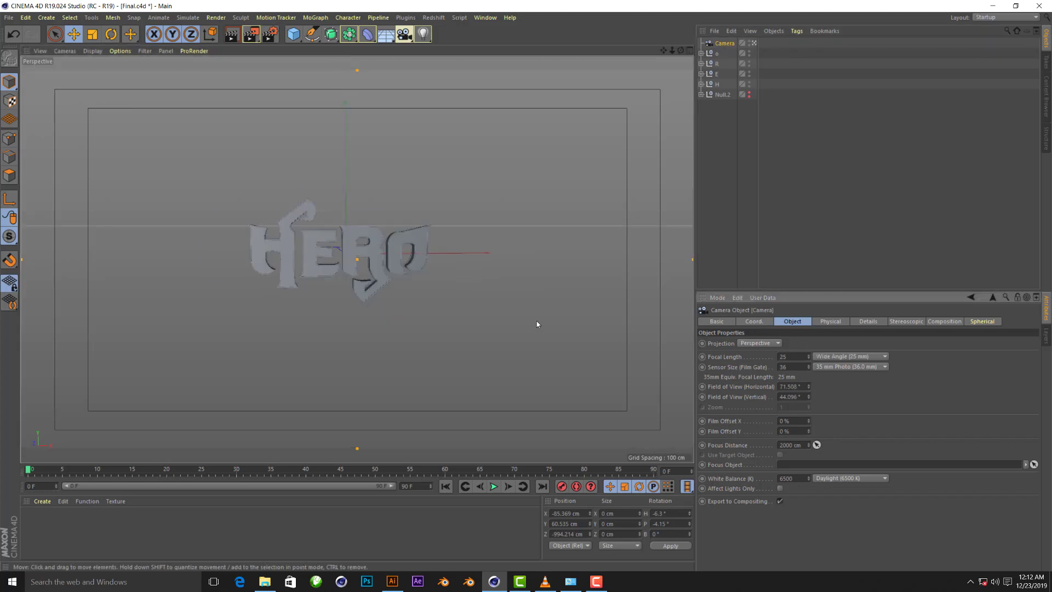
Zero the camera's heading, pitch and X/Y position, then test-render and dolly slightly closer
left_click(752, 322)
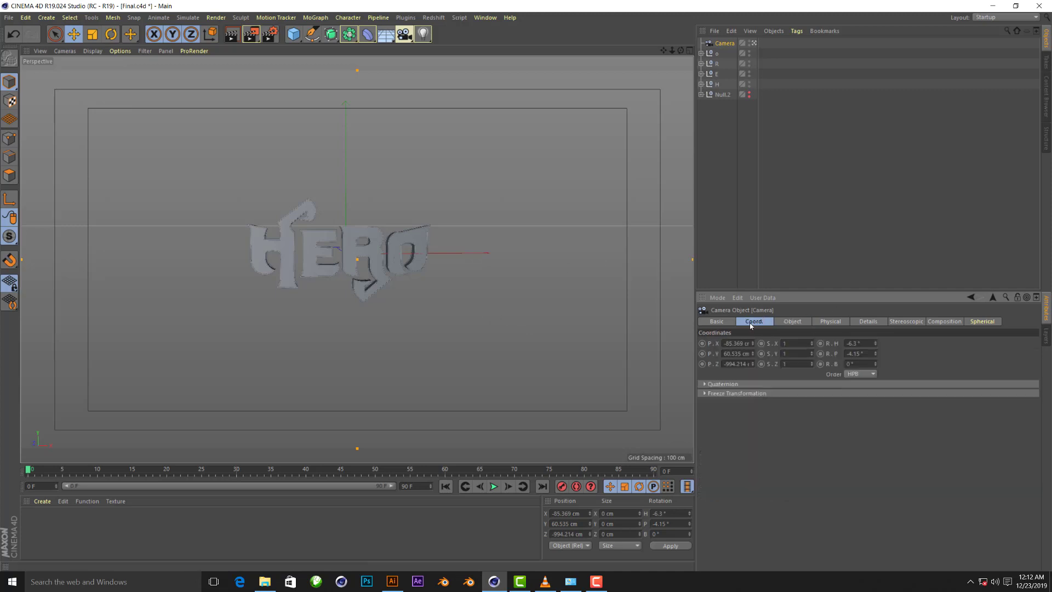
type("0")
key("Tab")
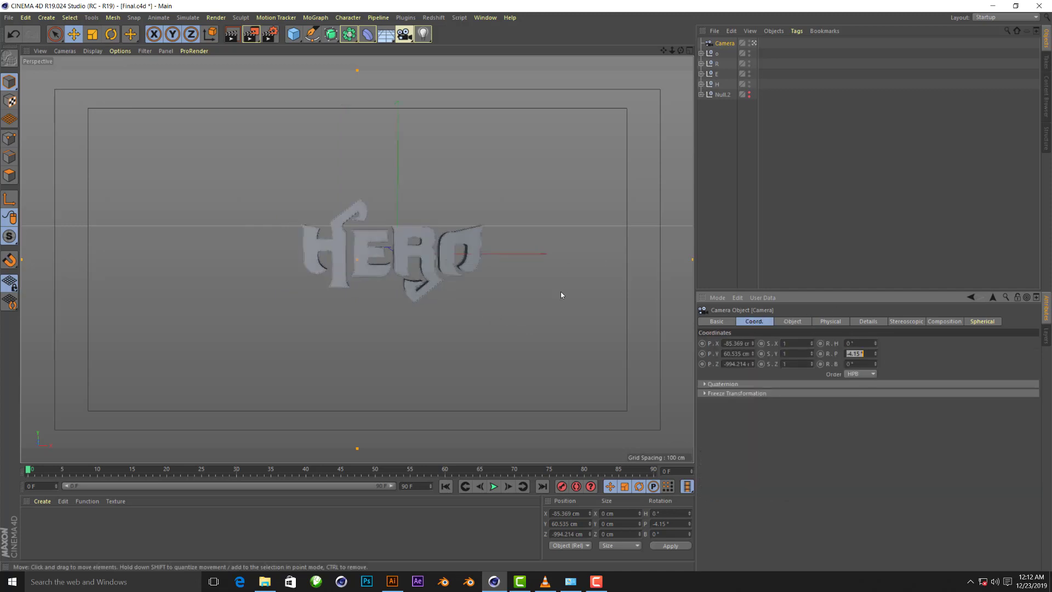
type("0")
key("Return")
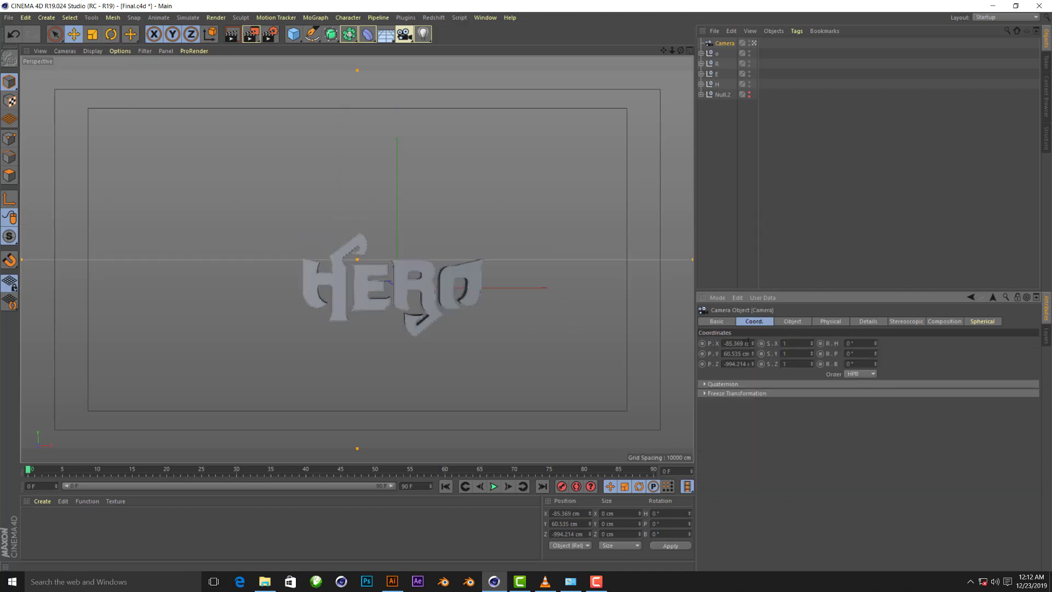
double_click(748, 343)
type("0")
key("Tab")
type("0")
key("Return")
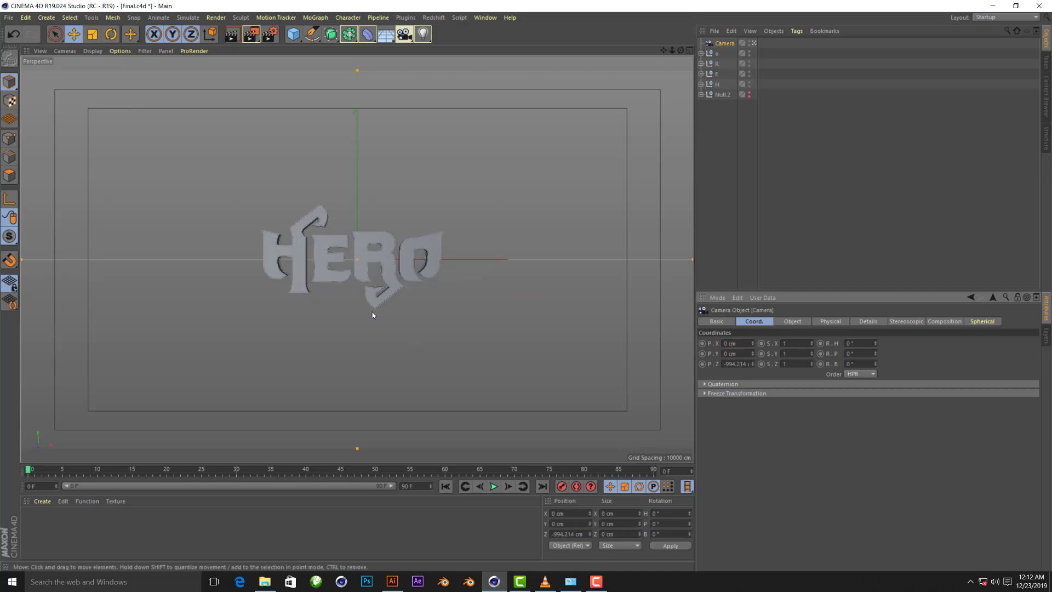
left_click(231, 34)
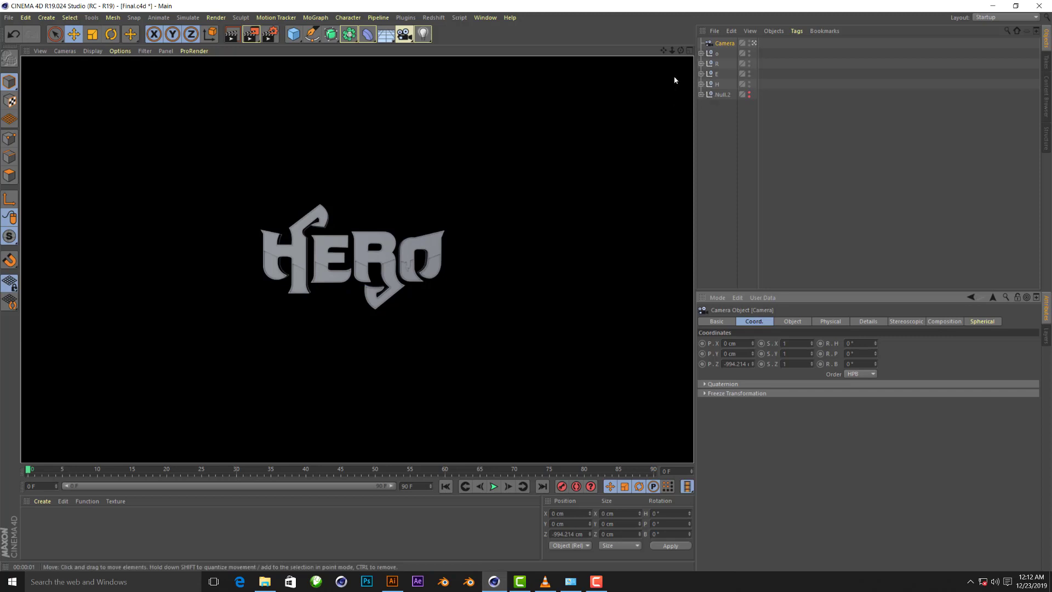
left_click_drag(671, 50, 660, 162)
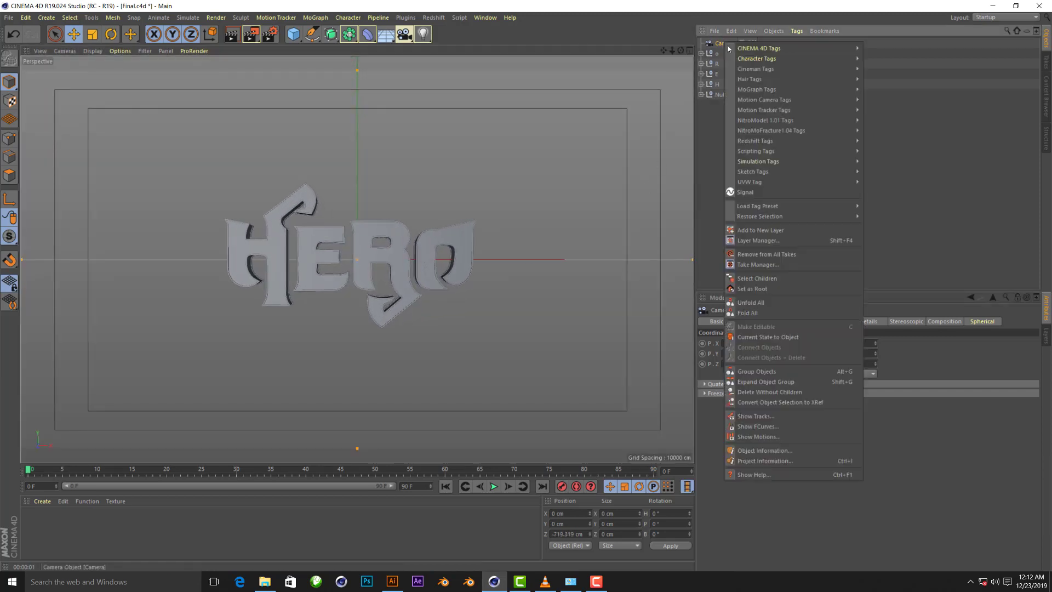
Add a Protection tag to the camera and test-render the head-on framing
right_click(724, 43)
mouse_move(759, 48)
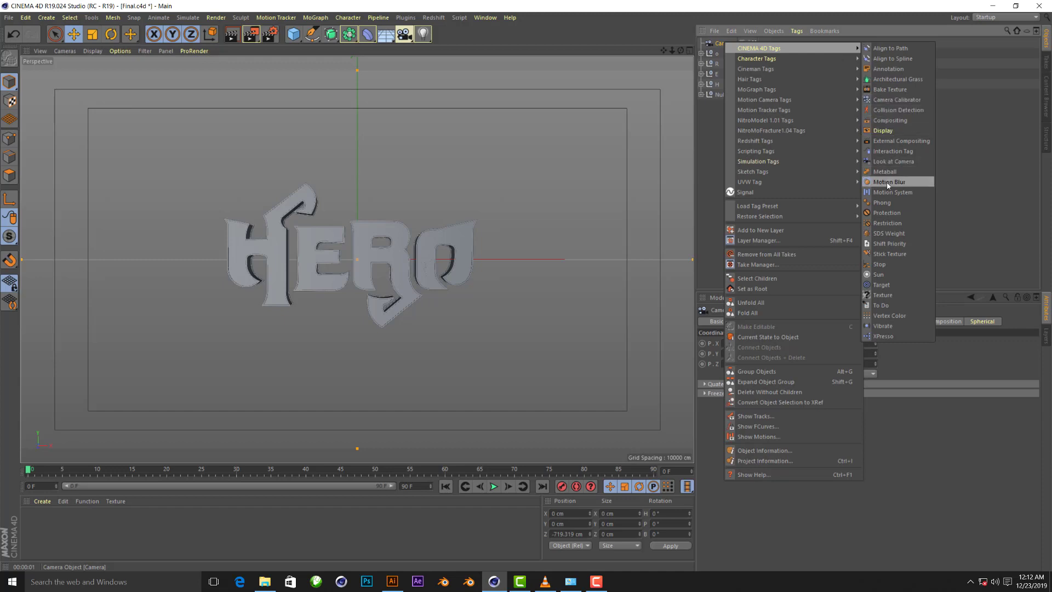
left_click(888, 213)
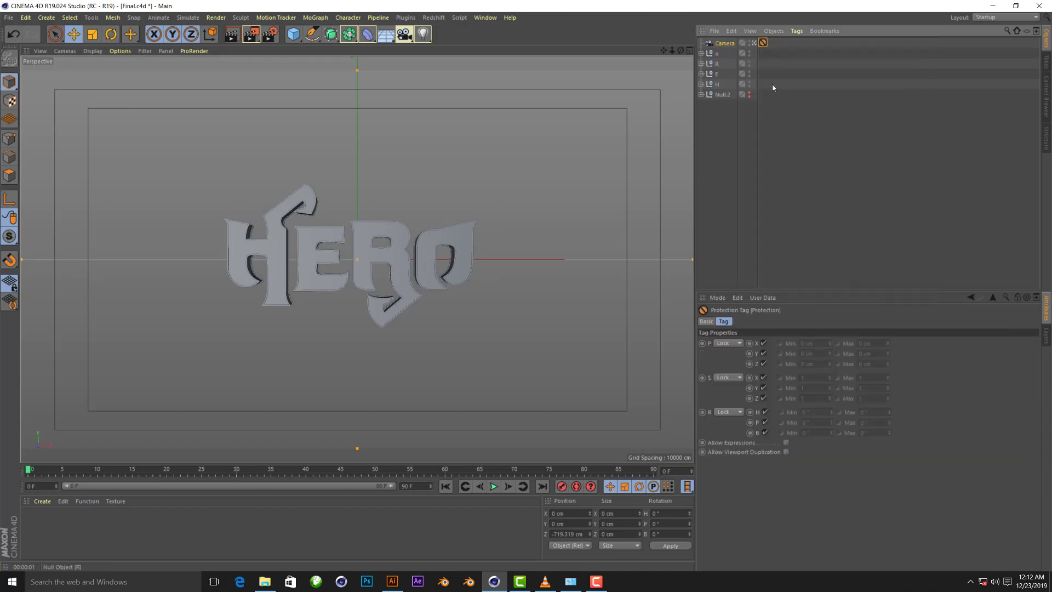
left_click(773, 227)
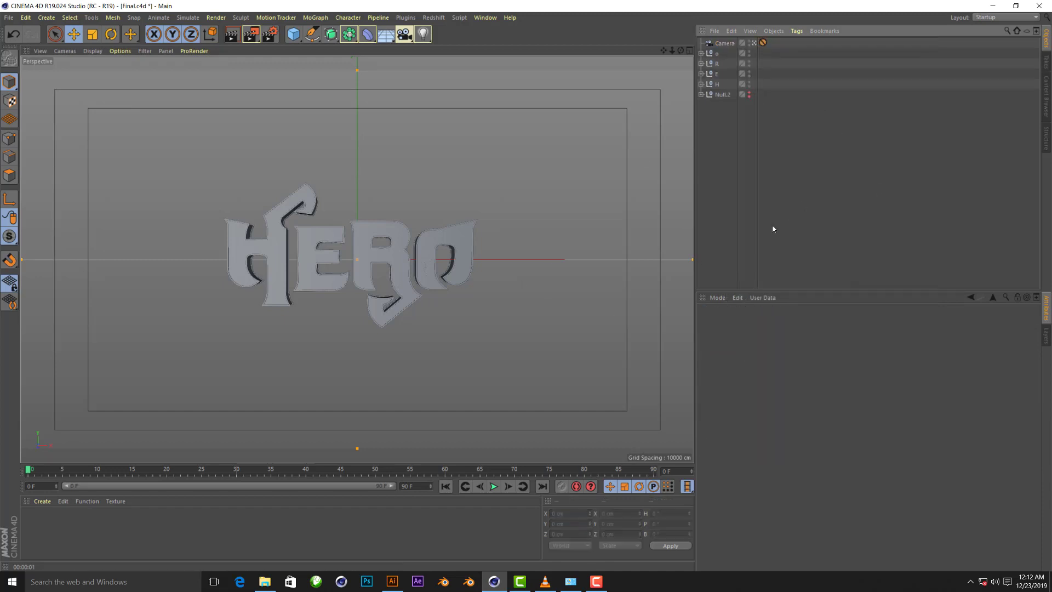
left_click(232, 36)
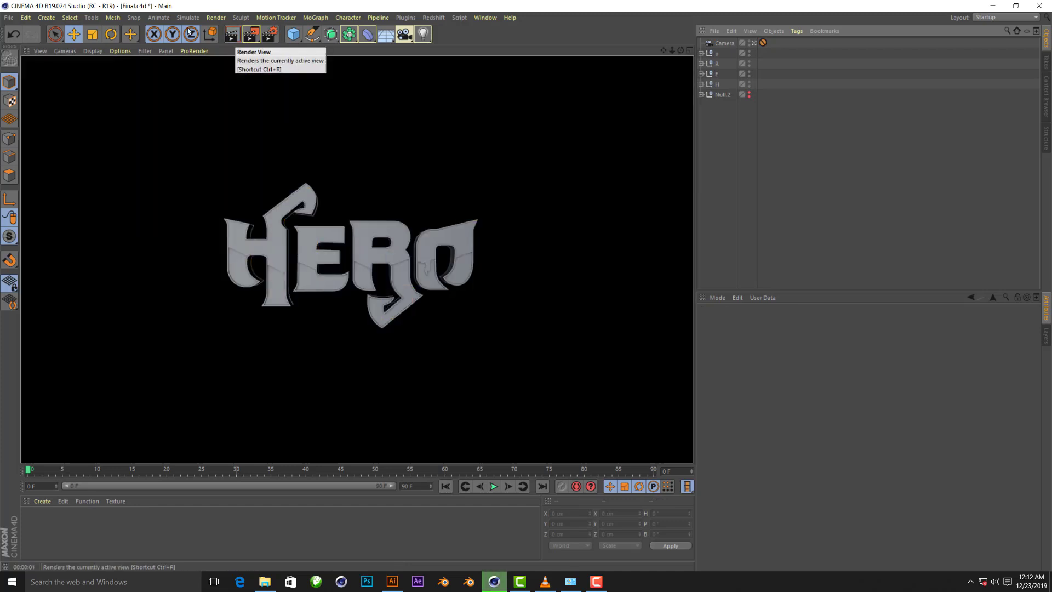
left_click(674, 169)
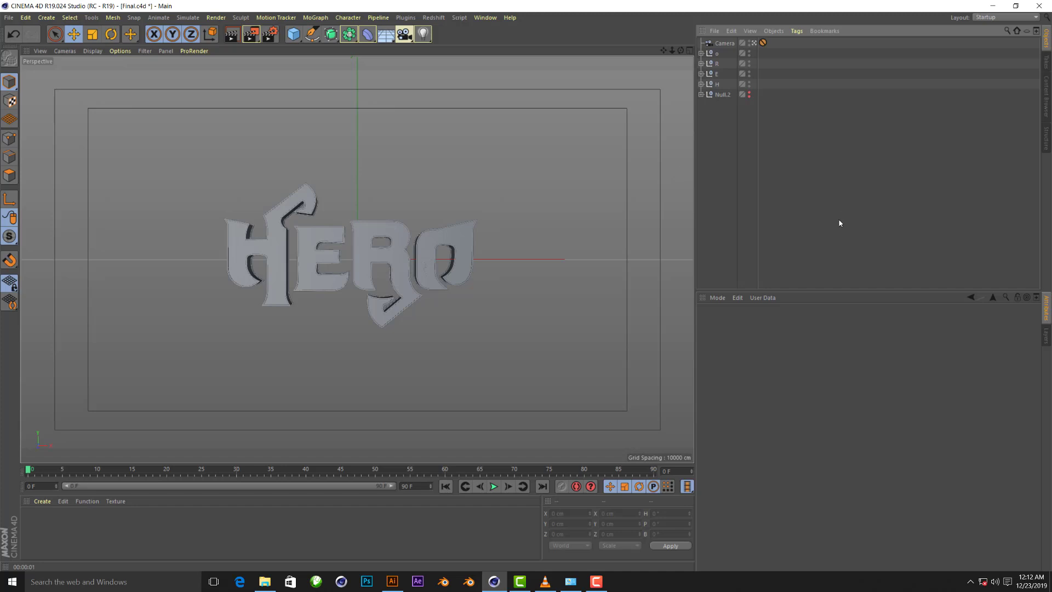
left_click(485, 18)
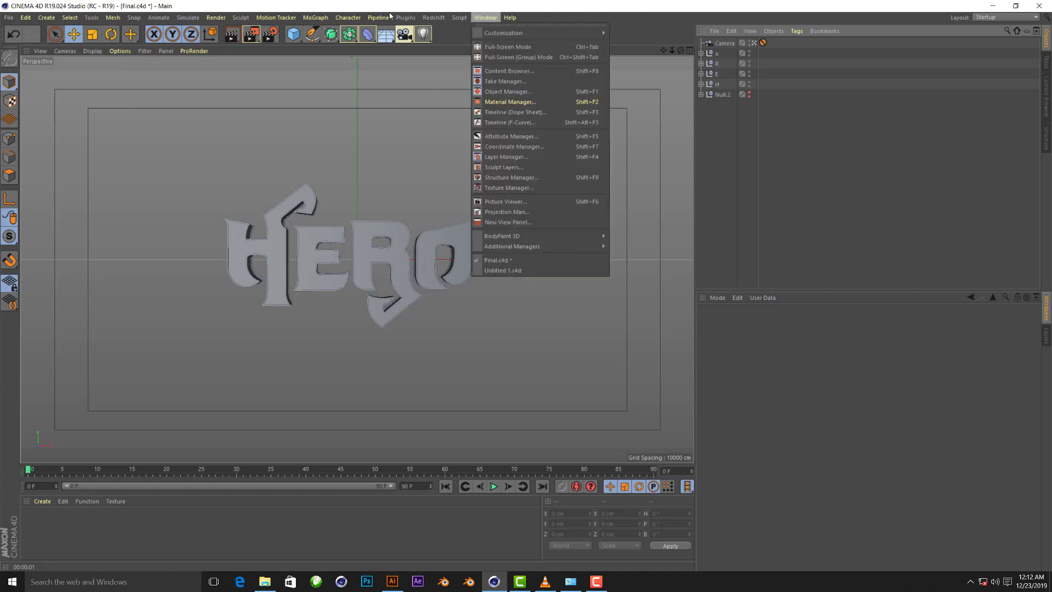
Add the HDR Studio Rig from the GSG_HDRI_Studio_Pack in the Content Browser
left_click(531, 72)
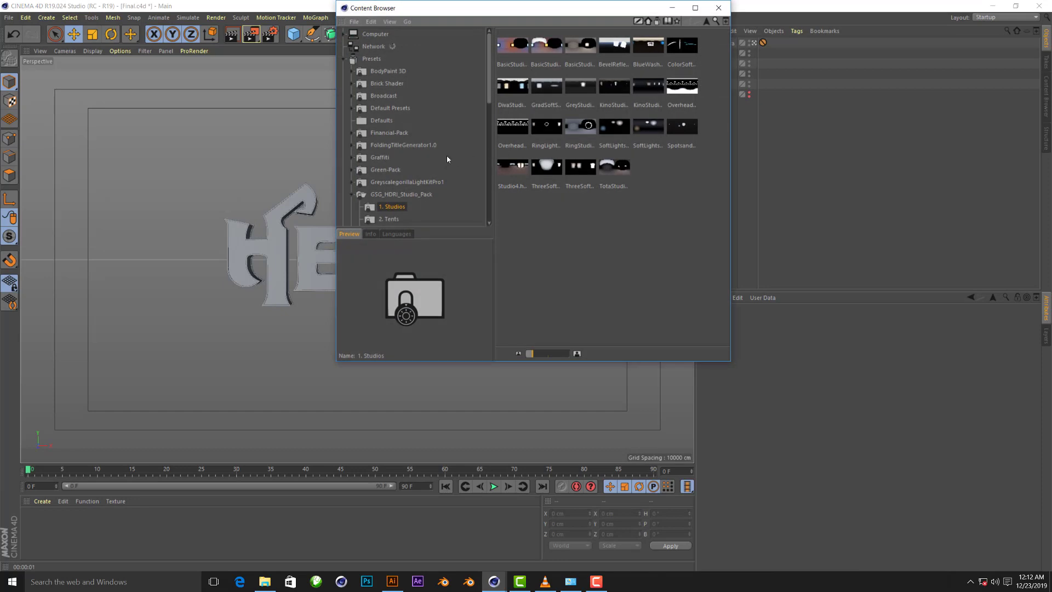
scroll(441, 165, "down", 2)
left_click(421, 132)
double_click(580, 86)
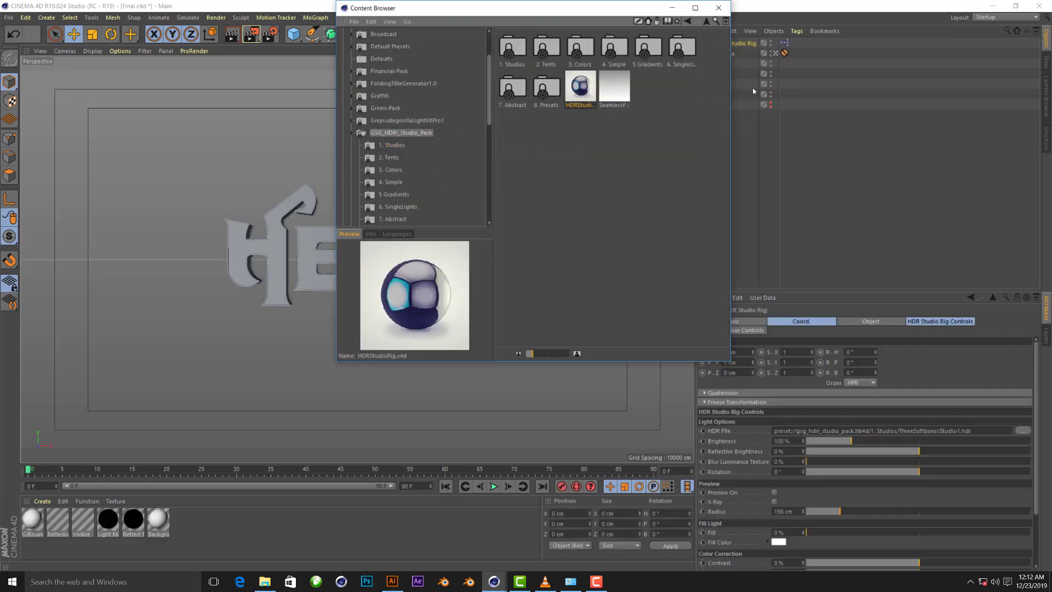
left_click_drag(548, 8, 380, 19)
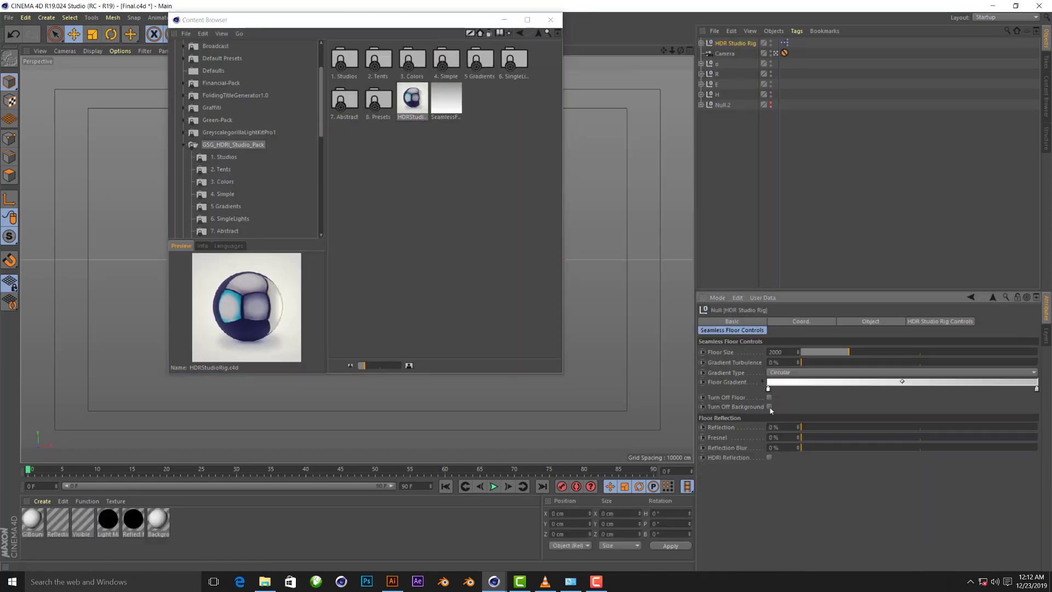
Set the rig's HDR to 1. Studios/TotaStudio and browse down to _Material-Pack
left_click(940, 321)
double_click(341, 59)
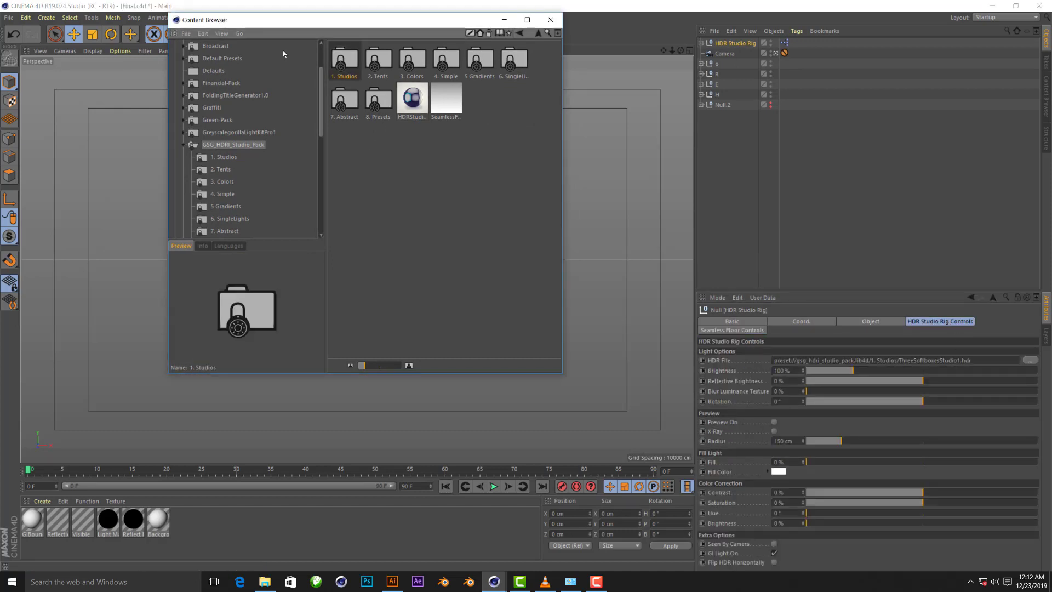
double_click(446, 179)
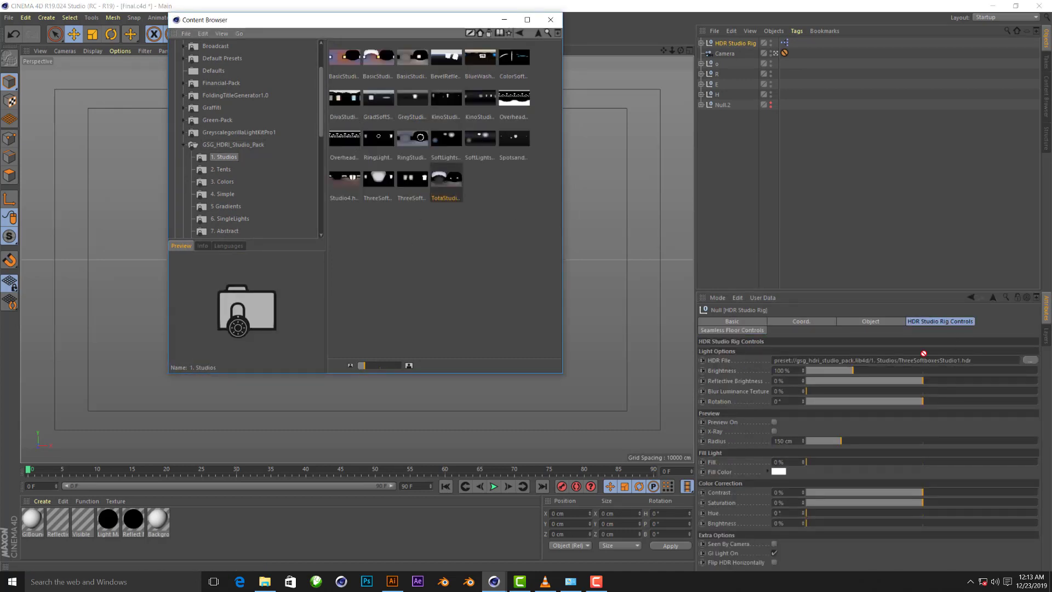
left_click(186, 146)
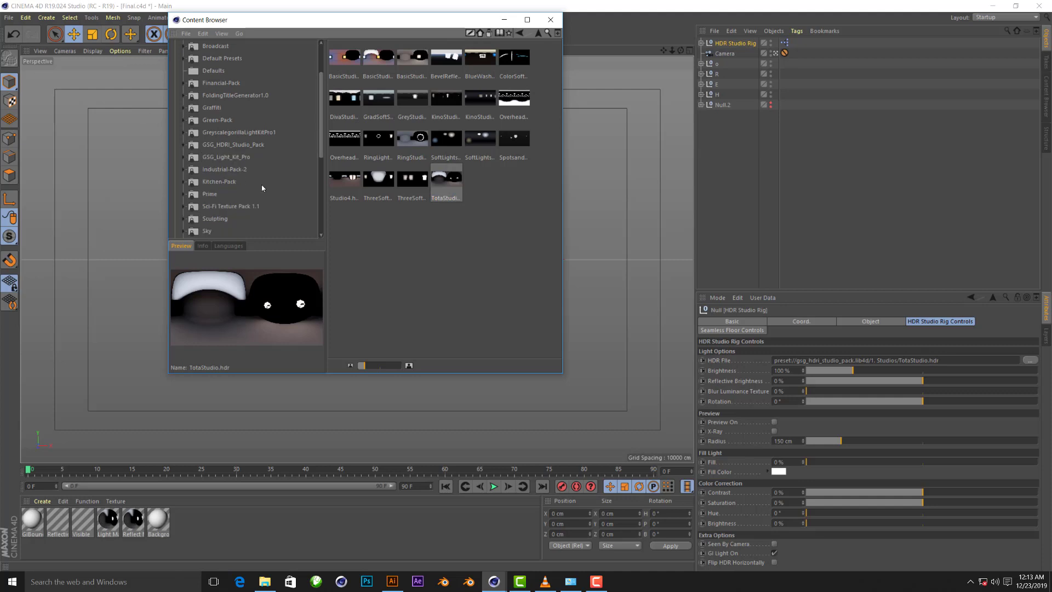
scroll(257, 166, "down", 3)
scroll(256, 166, "down", 2)
Browse the Material Pack's Metal folder and preview the Copper Grunge and Coppy materials
left_click(222, 194)
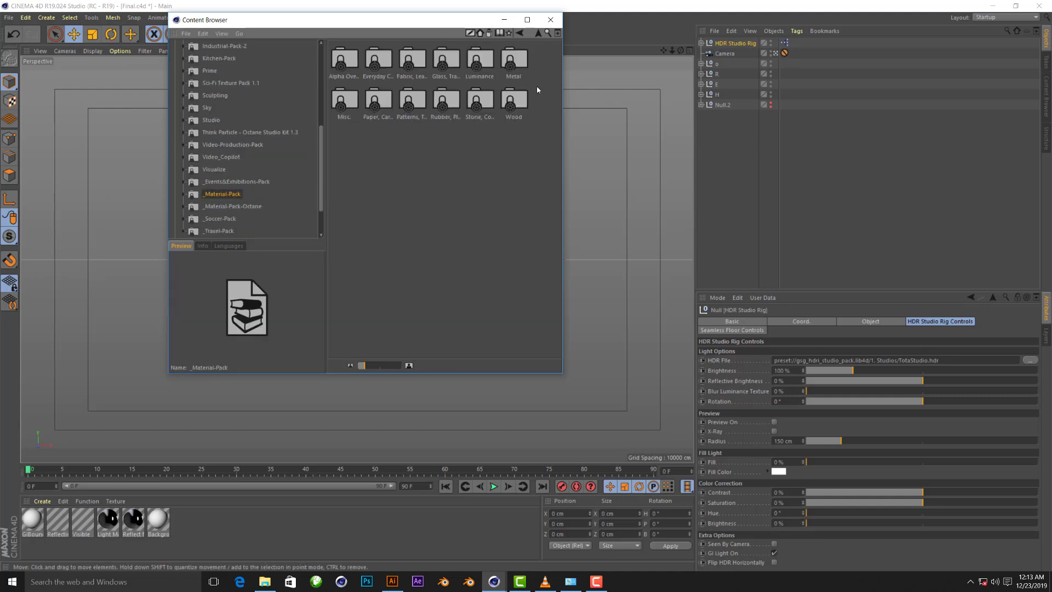
double_click(514, 57)
left_click(485, 262)
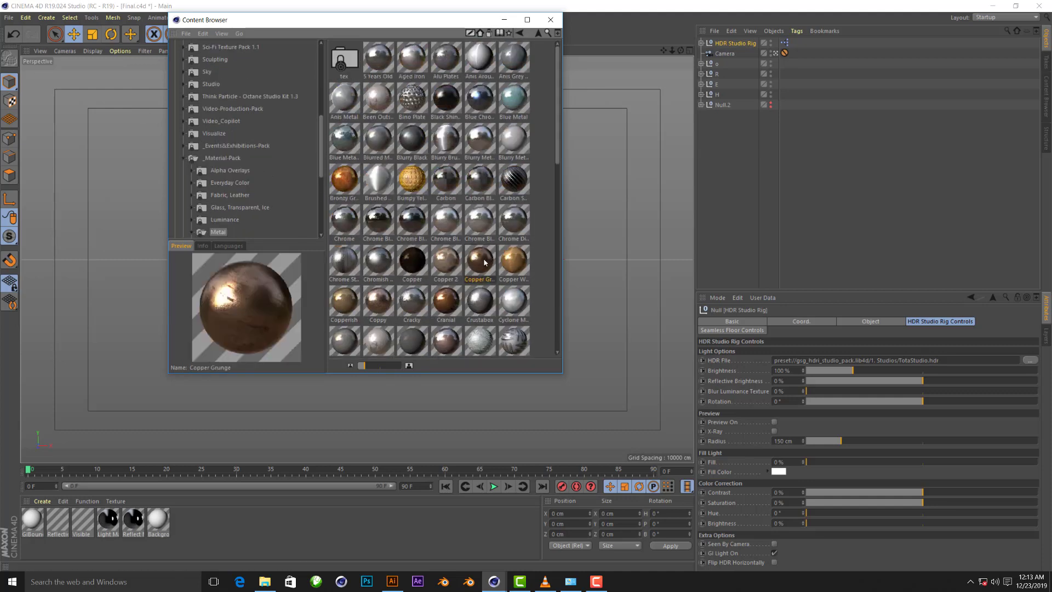
left_click(378, 300)
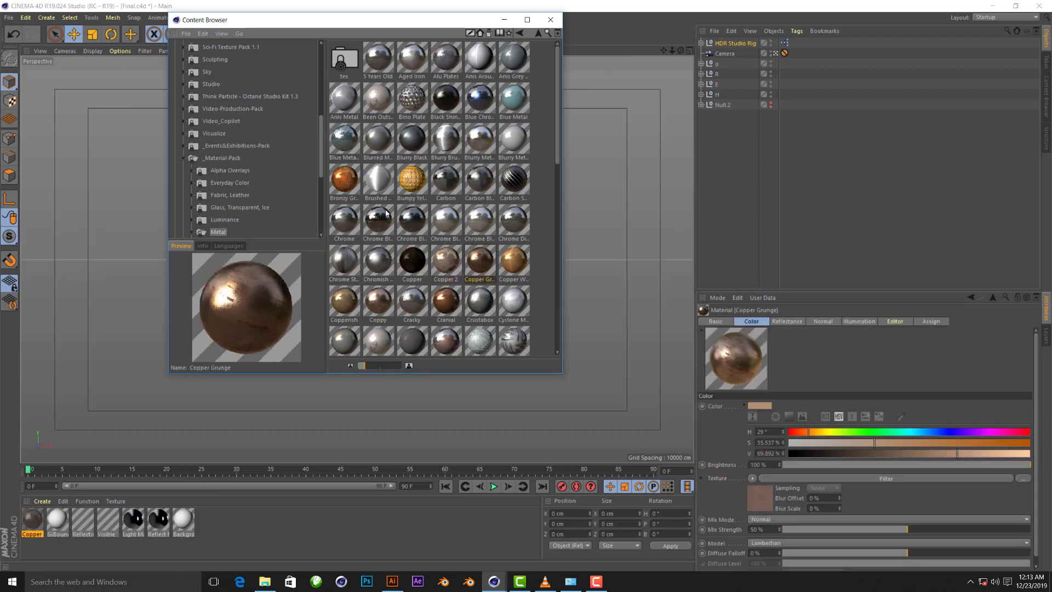
left_click(551, 19)
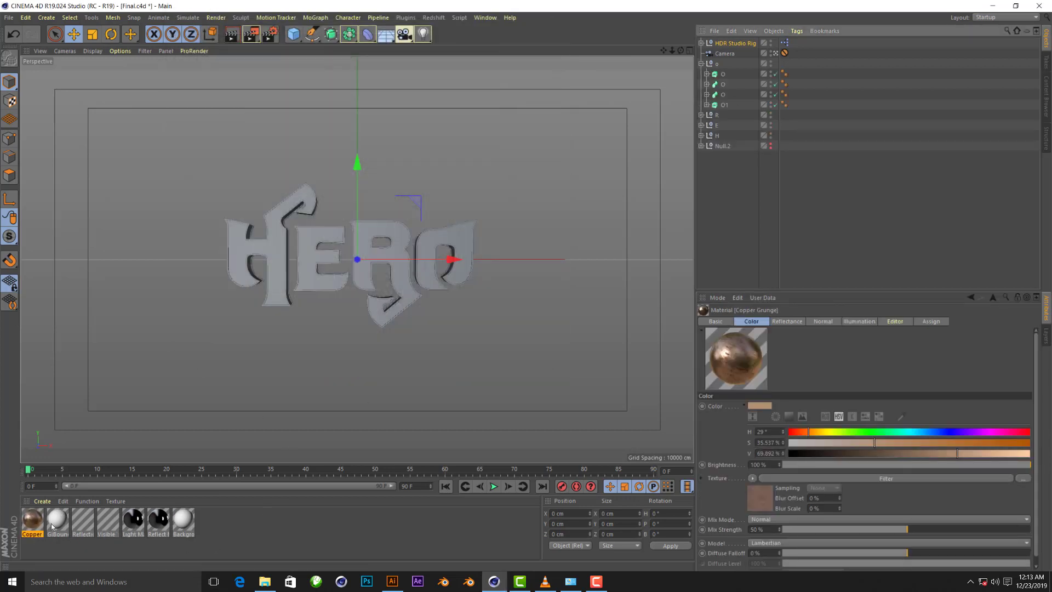
Apply Copper Grunge to the O and R letter parts and render to check
left_click_drag(52, 526, 801, 118)
mouse_move(583, 80)
left_mouse_down()
mouse_move(794, 84)
mouse_move(794, 94)
left_mouse_up()
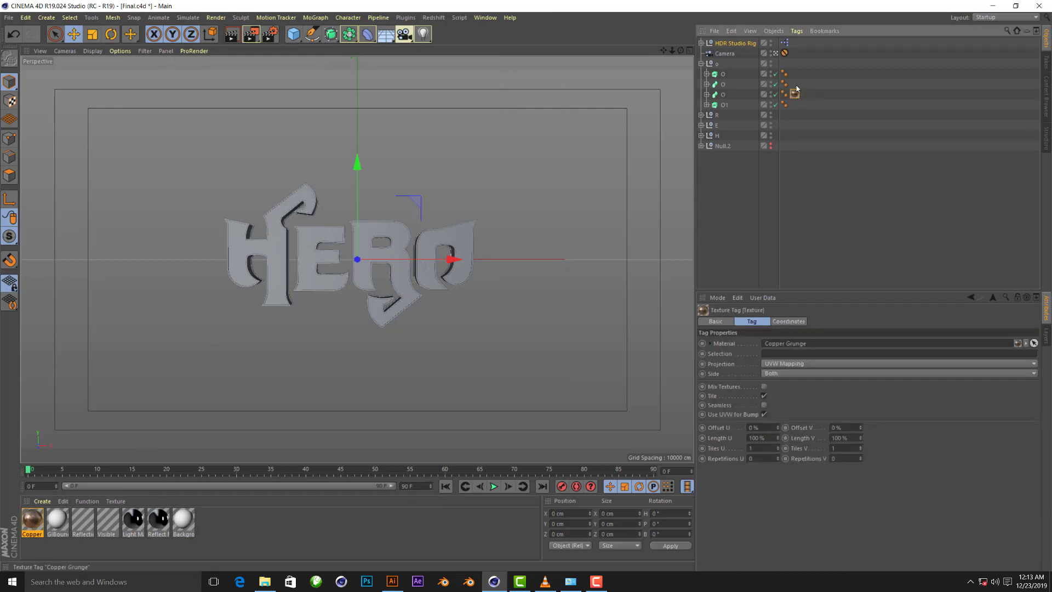
key("ctrl+r")
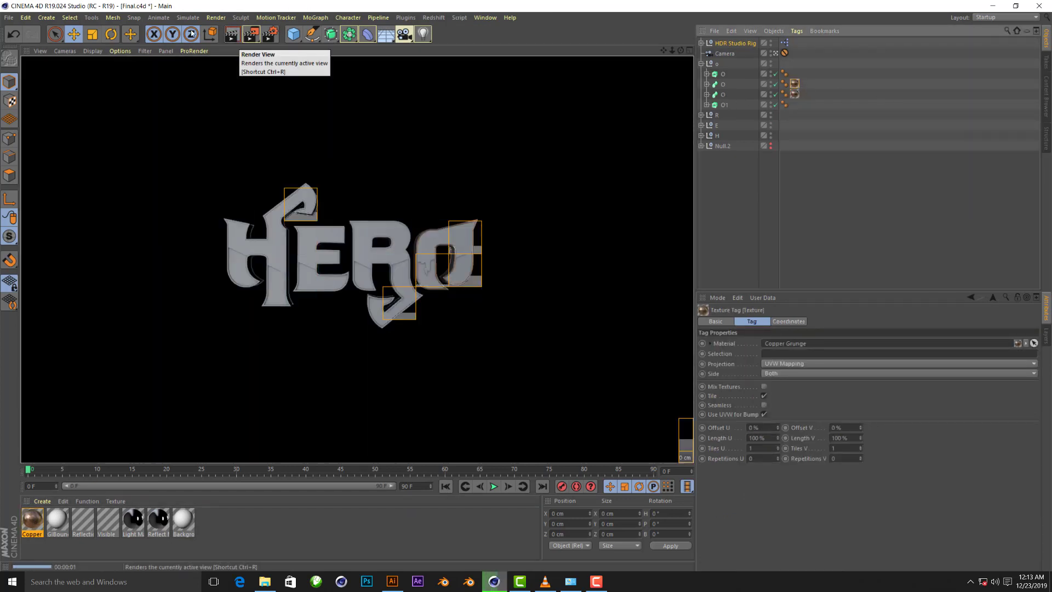
left_click(701, 115)
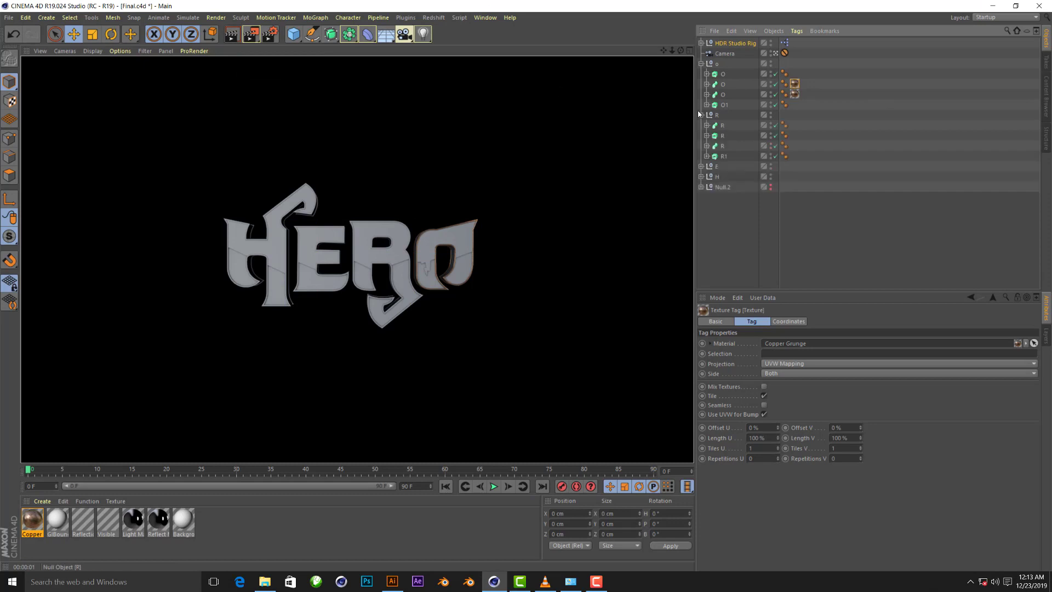
mouse_move(24, 524)
left_mouse_down()
mouse_move(733, 164)
mouse_move(725, 136)
left_mouse_up()
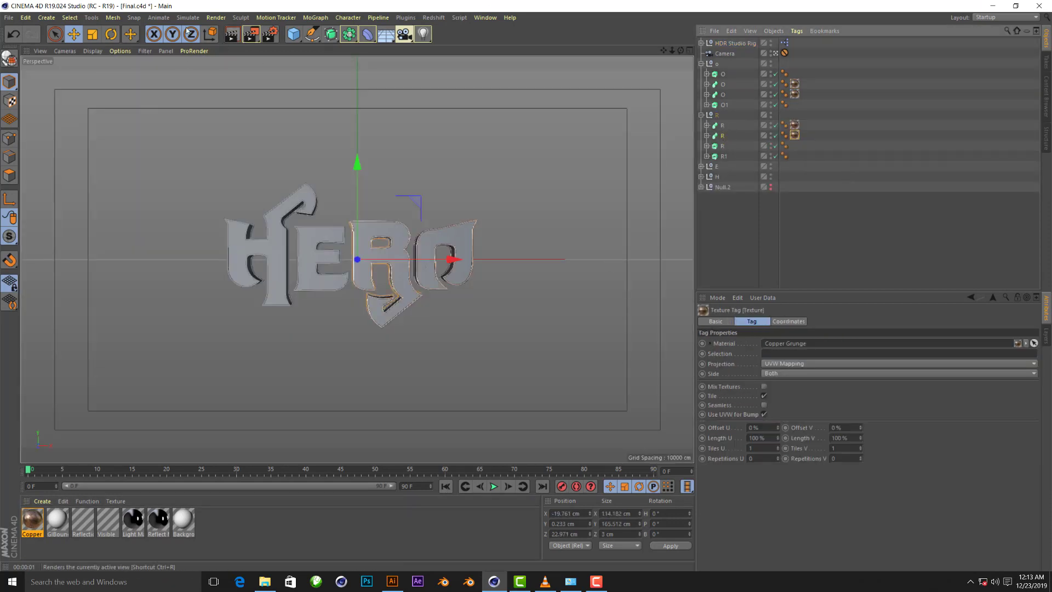
left_click(231, 34)
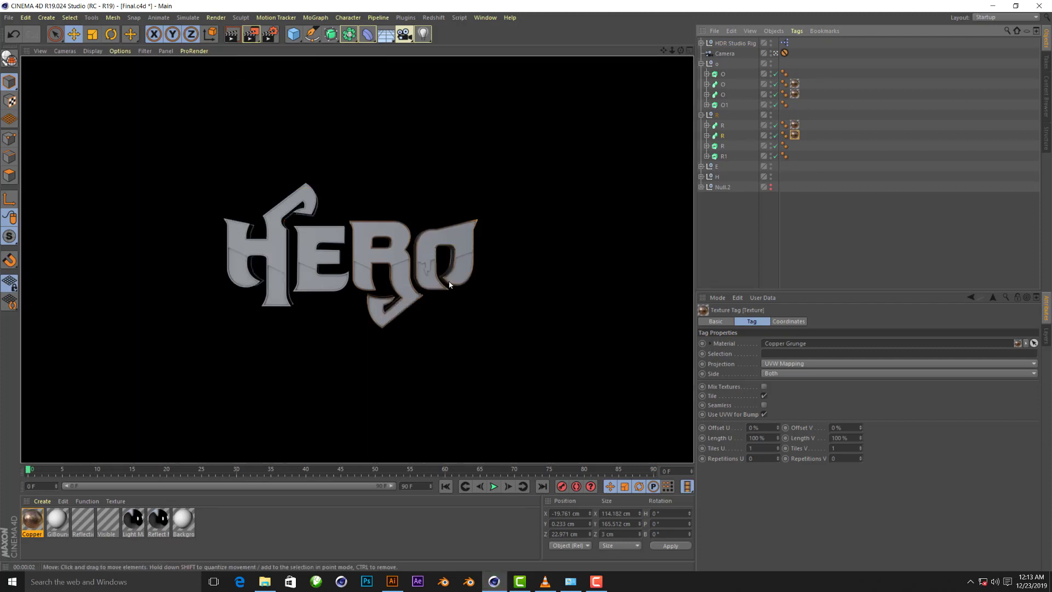
Render a preview, then apply Copper Grunge to the E letter's sweep objects
scroll(433, 271, "up", 1)
scroll(412, 257, "up", 5)
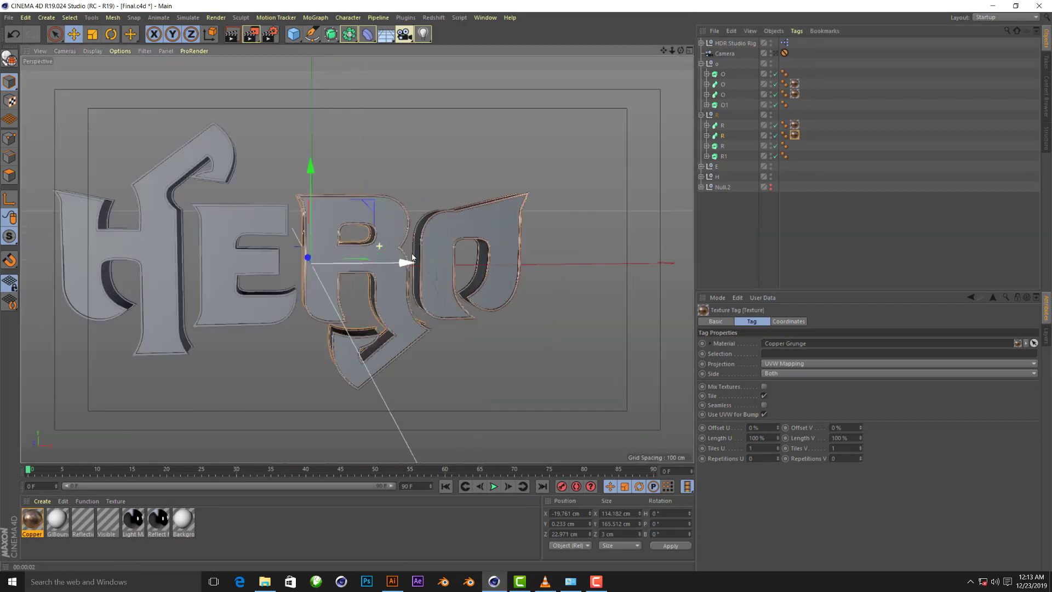
scroll(412, 257, "up", 3)
left_click(230, 37)
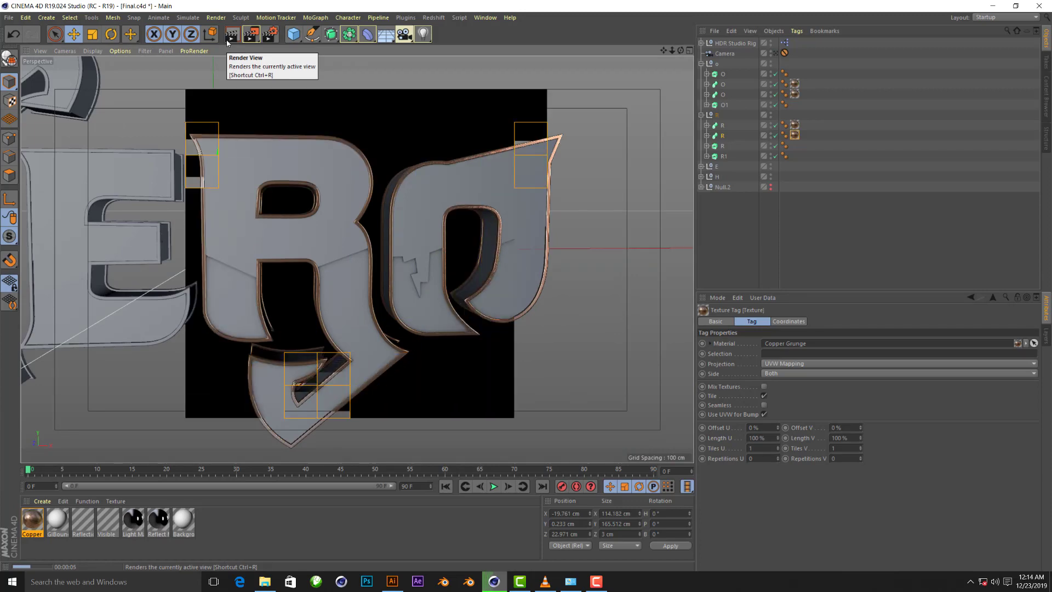
scroll(487, 171, "down", 3)
scroll(487, 172, "down", 3)
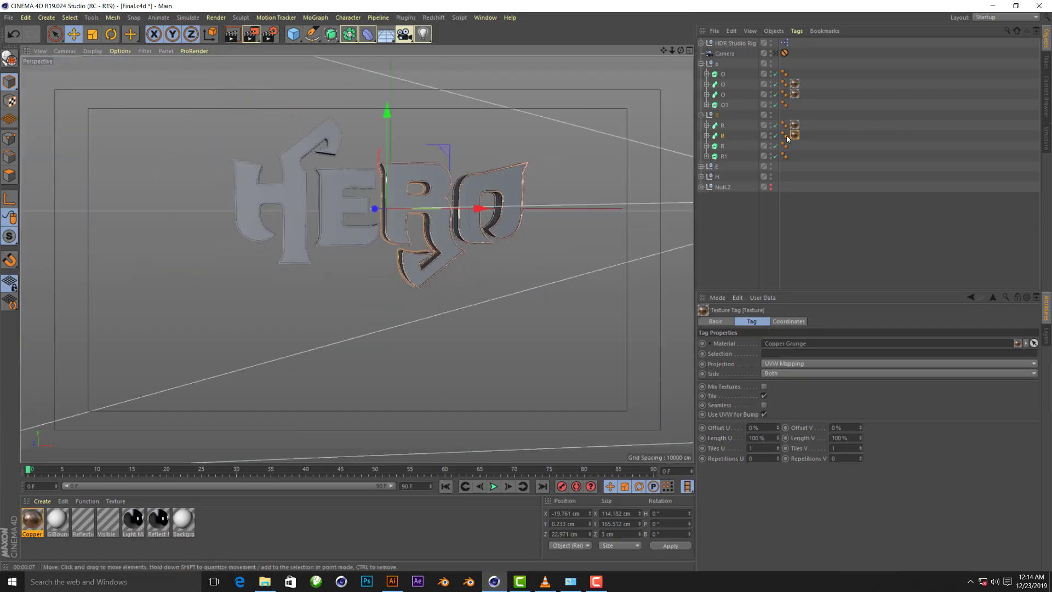
left_click(701, 166)
left_click(722, 187)
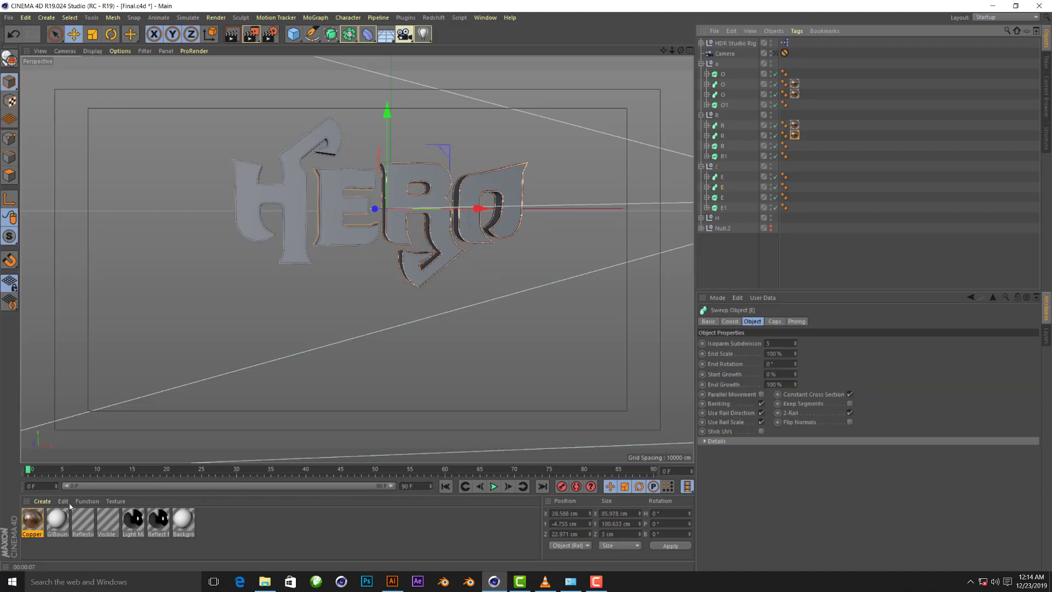
left_click_drag(32, 518, 794, 187)
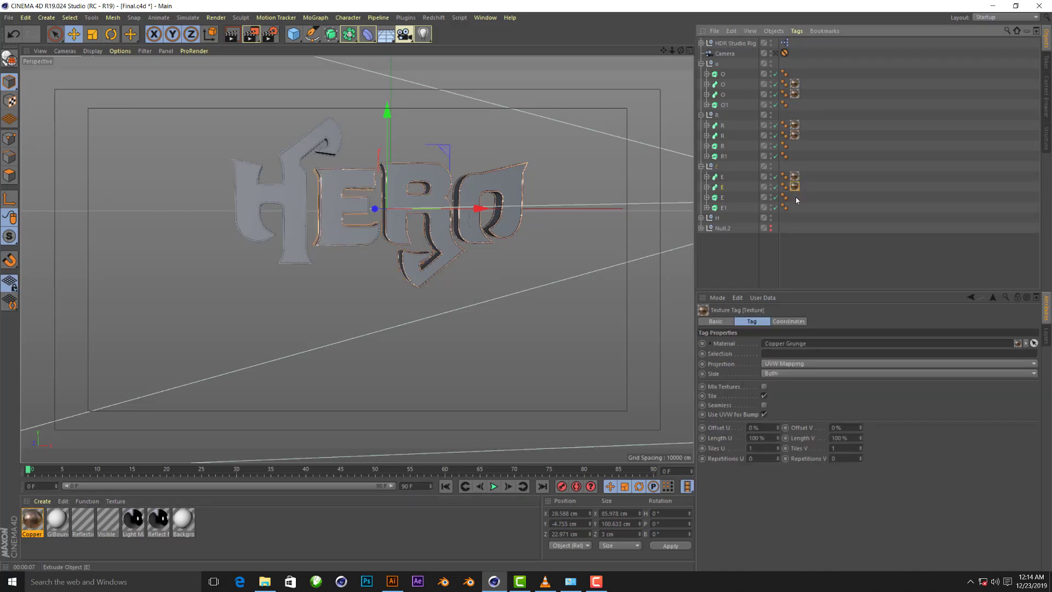
Move H1 to the bottom of the H group, then render and orbit around HERO
left_click(700, 217)
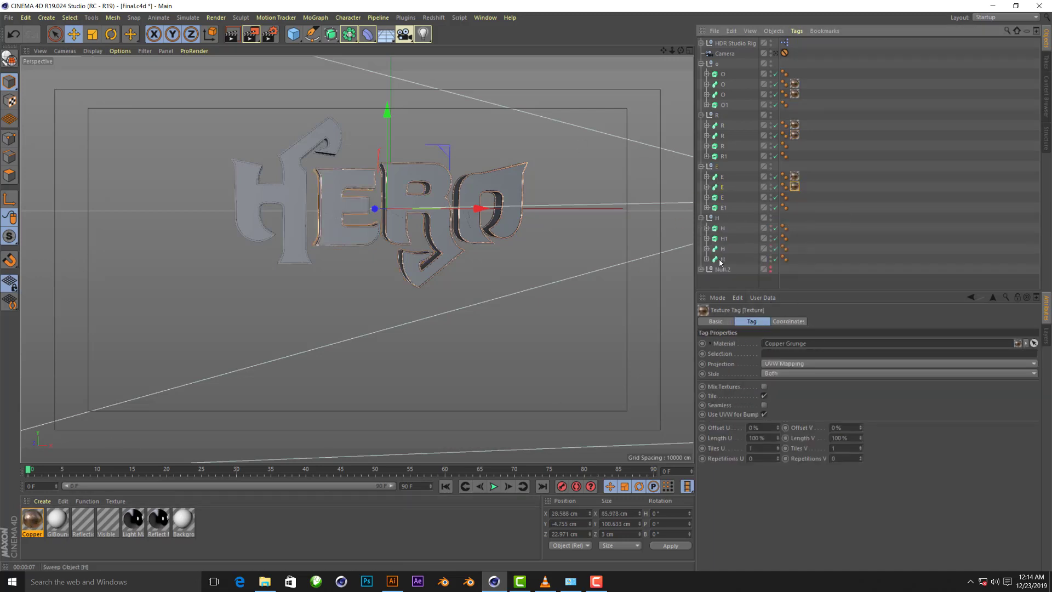
left_click_drag(720, 262, 729, 239)
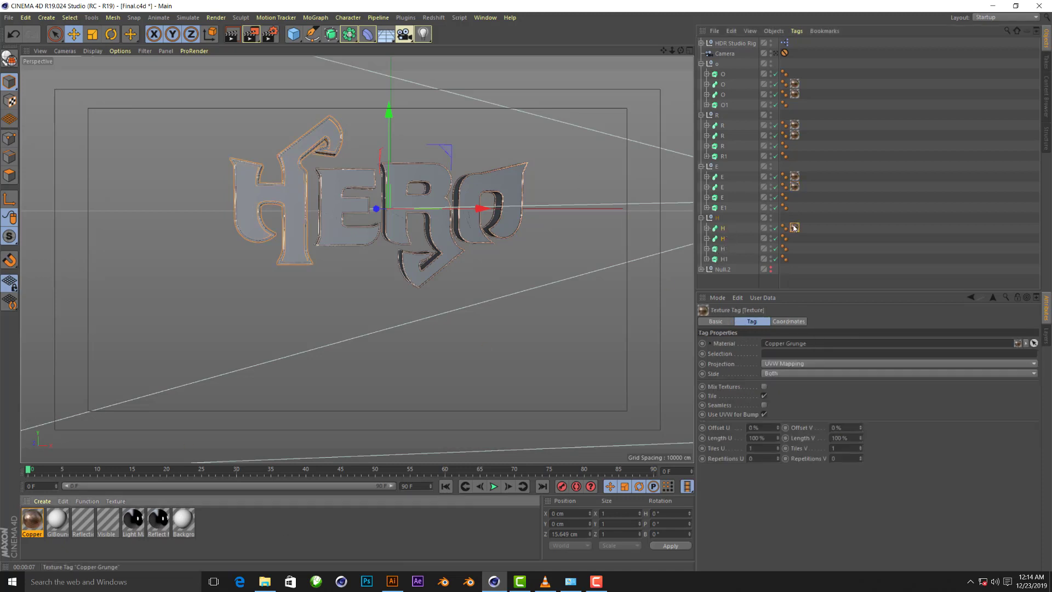
left_click(233, 35)
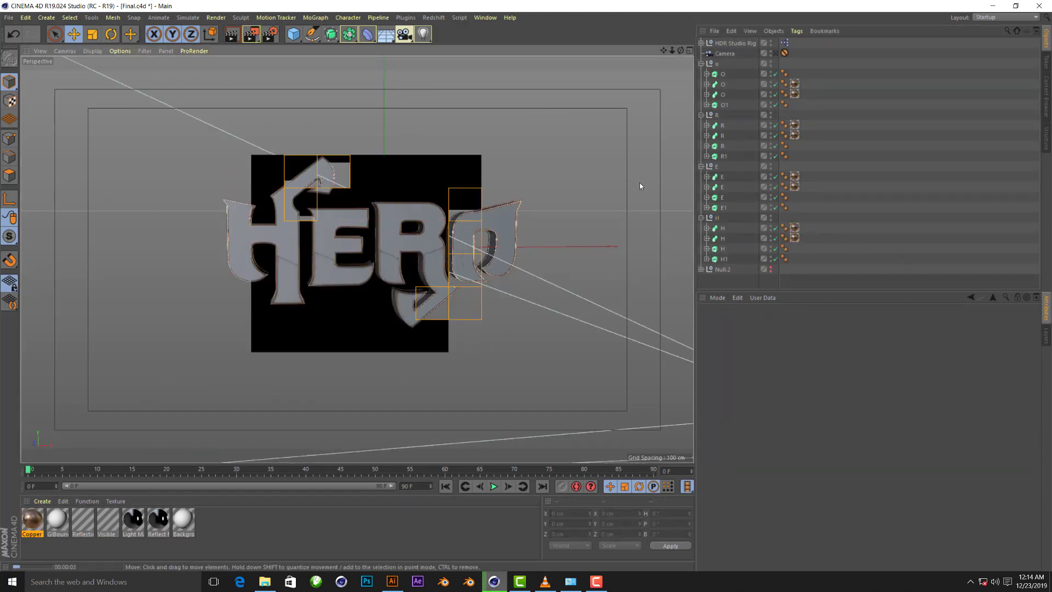
scroll(639, 186, "up", 3)
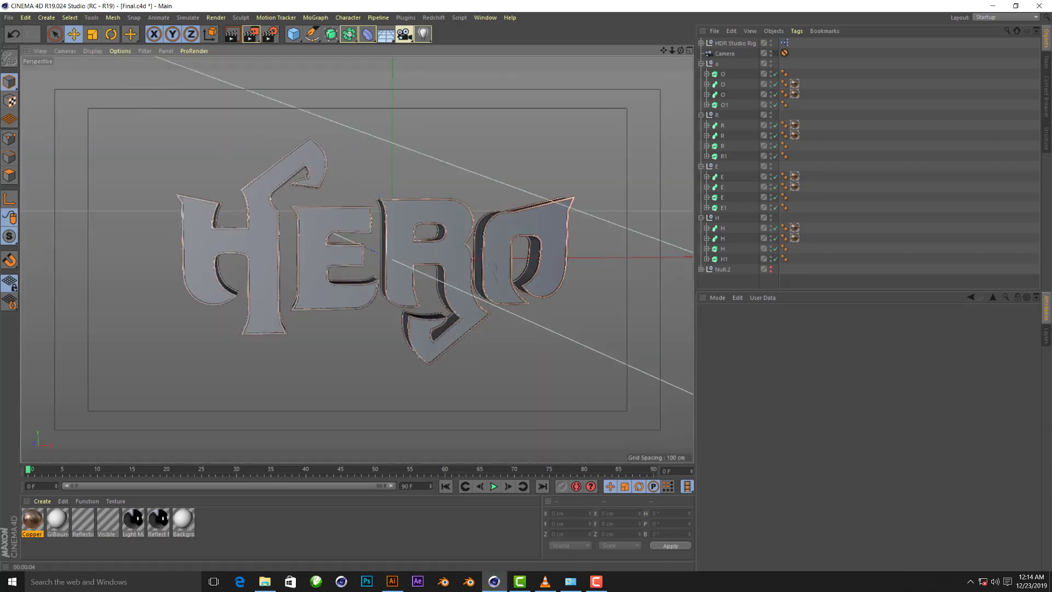
mouse_move(329, 258)
left_mouse_down("alt")
mouse_move(357, 259)
mouse_move(475, 209)
left_mouse_up("alt")
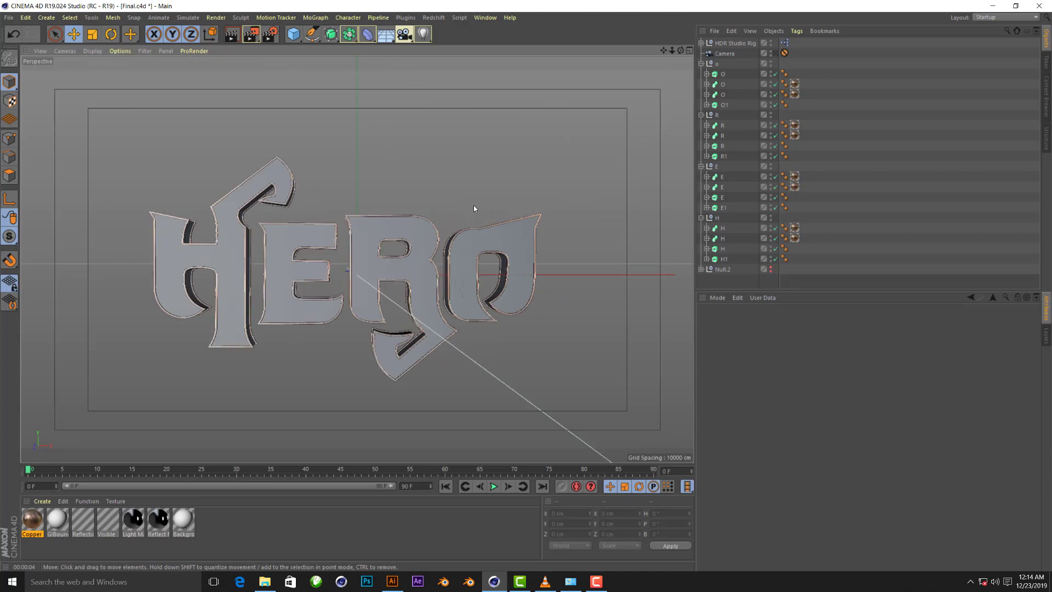
Create a new material Mat and load a Layer shader as its Color texture
double_click(271, 531)
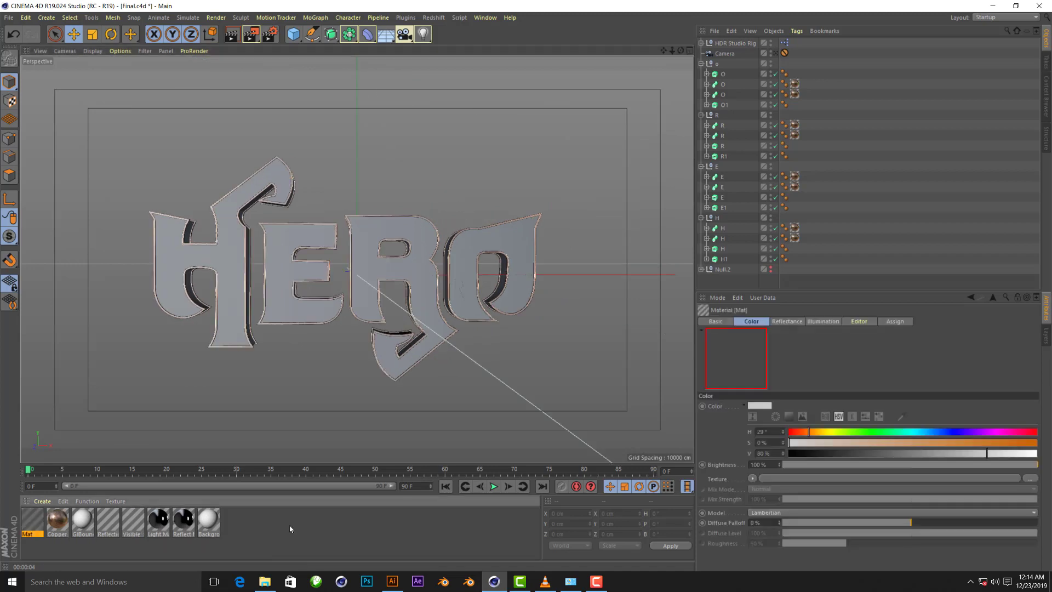
double_click(29, 518)
left_click_drag(283, 72, 763, 149)
left_click(652, 255)
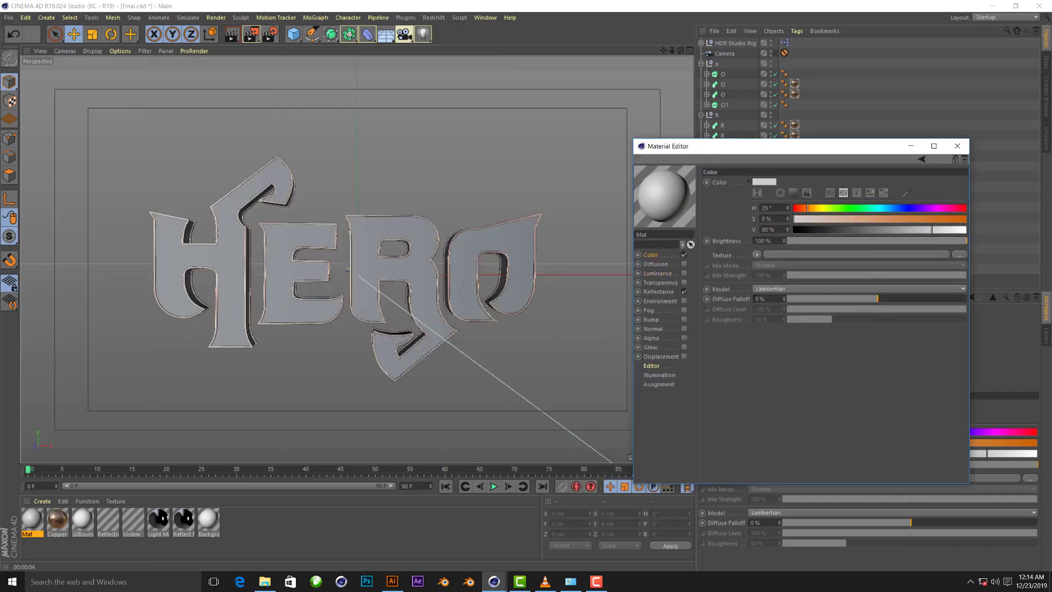
left_click(757, 255)
left_click(765, 432)
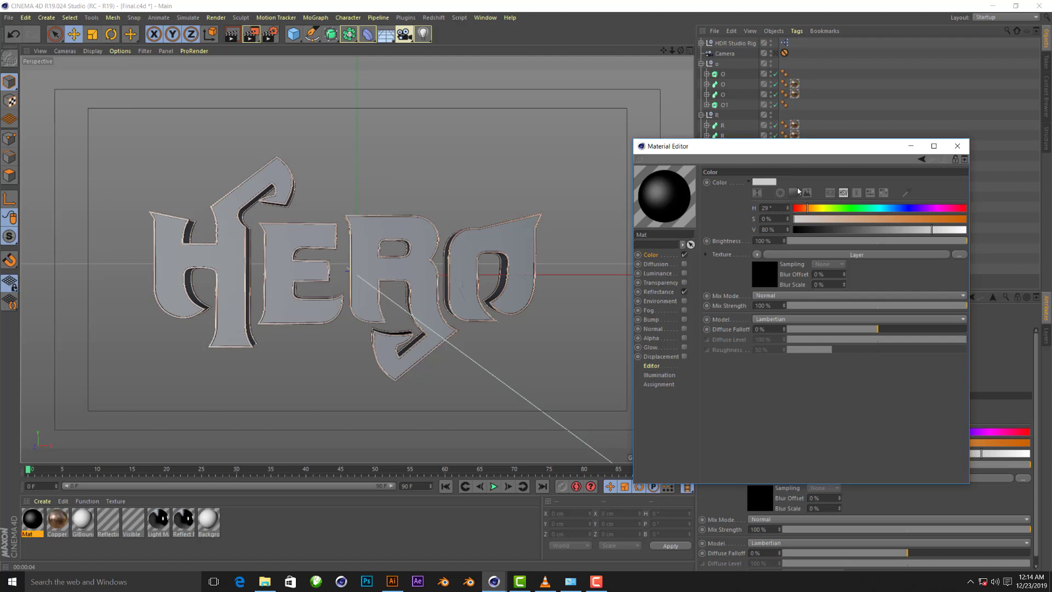
left_click_drag(767, 146, 767, 233)
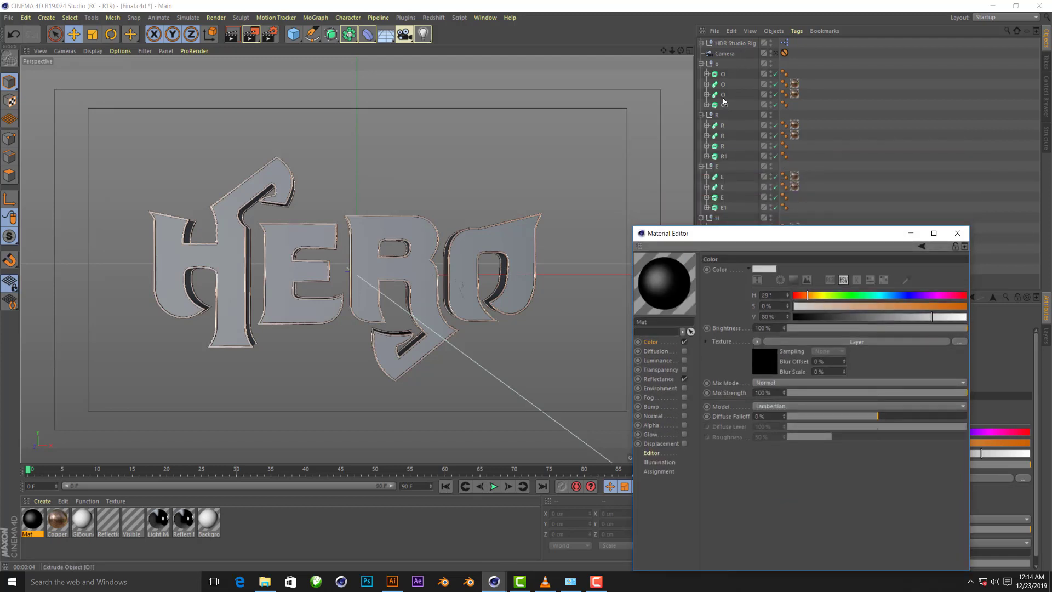
left_click(722, 74)
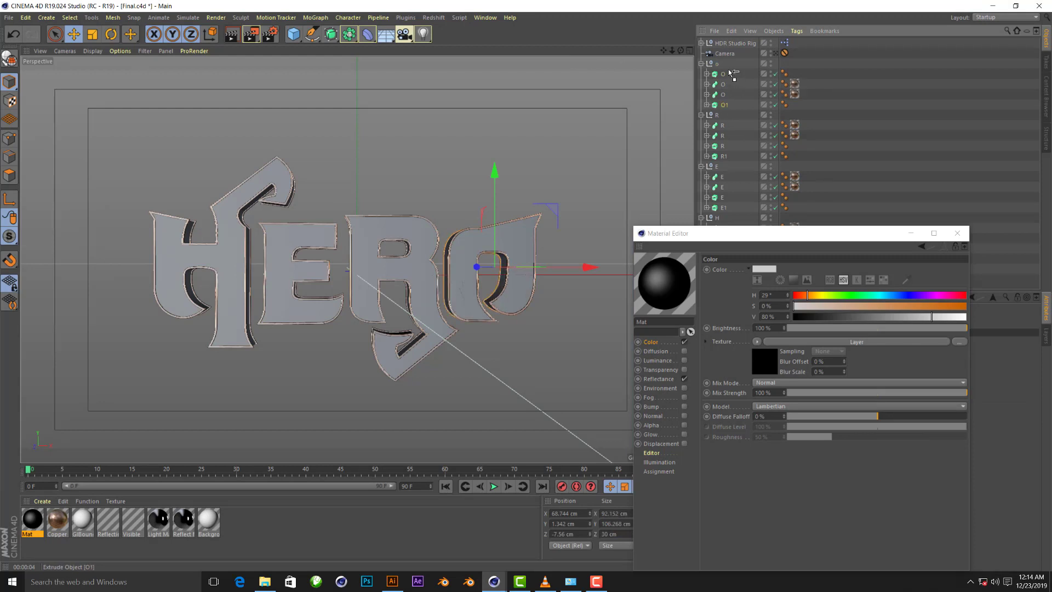
Move O1, R1, E1 and H1 to the top of their groups; apply Mat to R1 and E1
left_click_drag(731, 74, 731, 76)
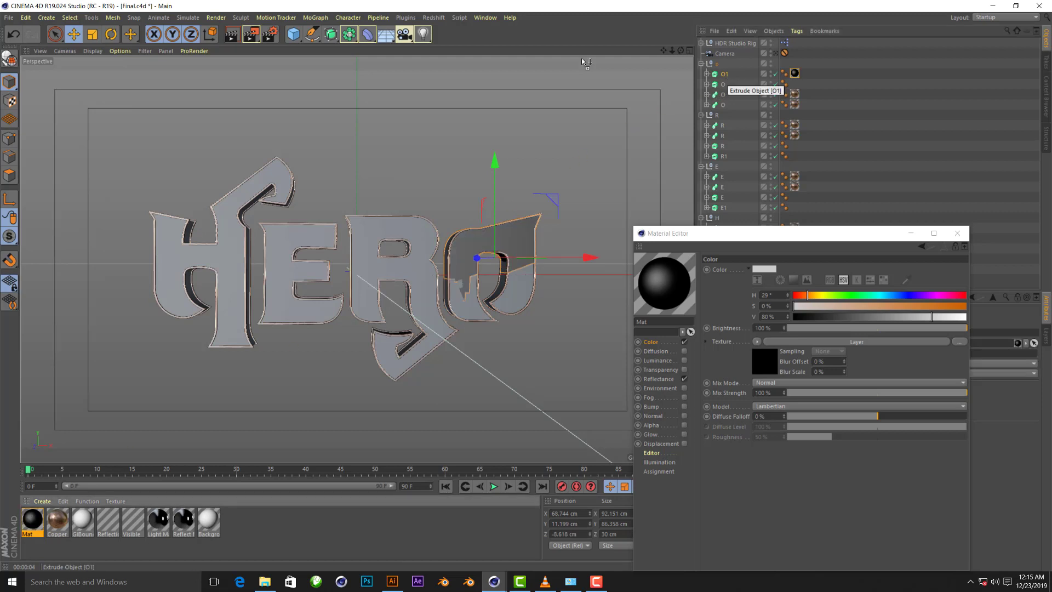
left_click_drag(772, 237, 351, 145)
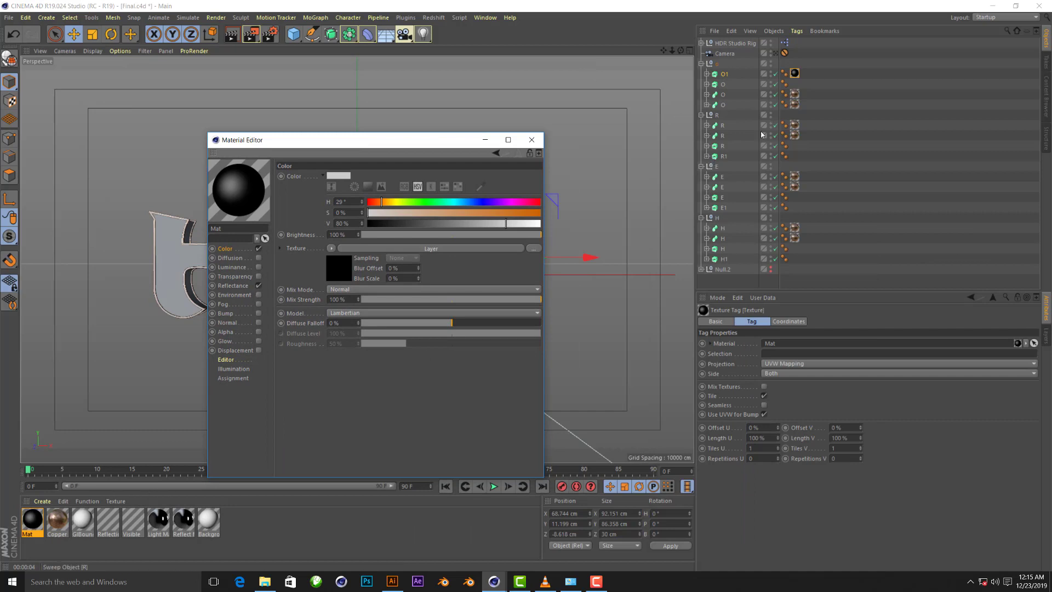
left_click_drag(725, 158, 726, 125)
left_click_drag(36, 520, 701, 180)
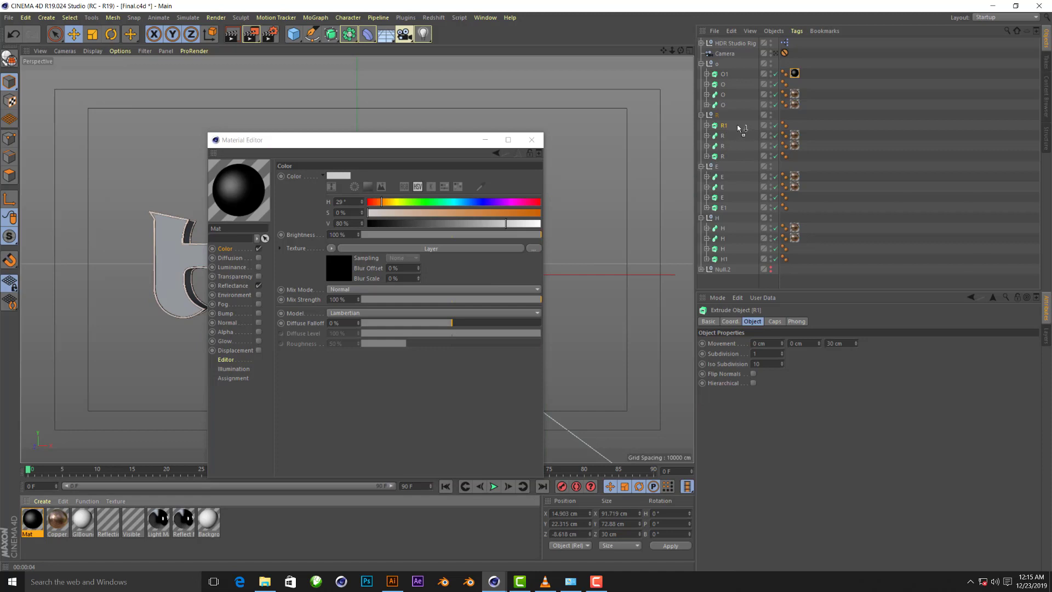
left_click_drag(724, 126, 724, 126)
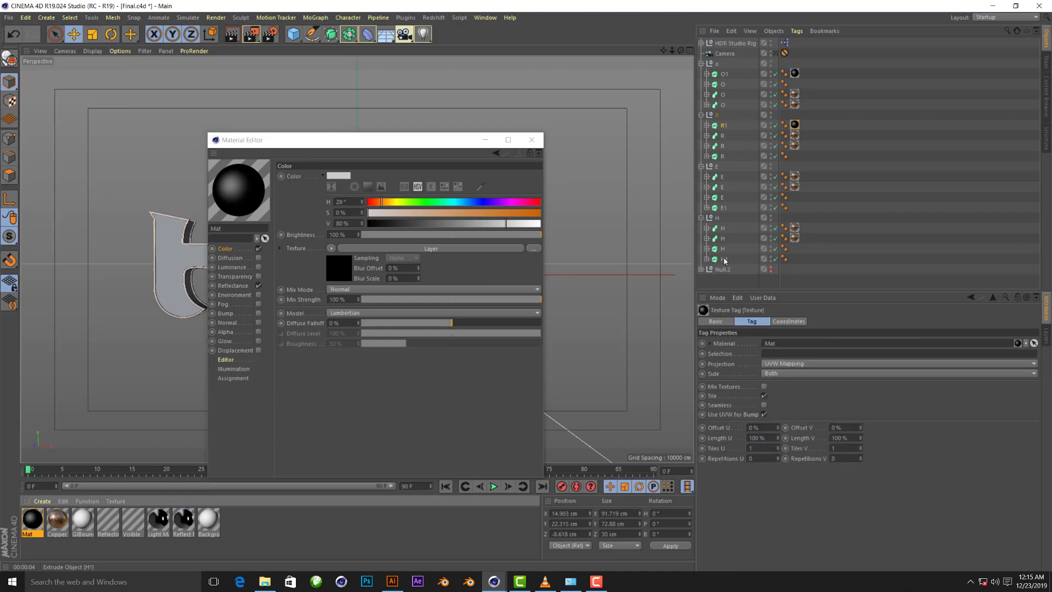
left_click_drag(724, 208, 726, 173)
mouse_move(29, 516)
left_mouse_down()
mouse_move(691, 168)
mouse_move(726, 178)
left_mouse_up()
left_click_drag(726, 260, 727, 225)
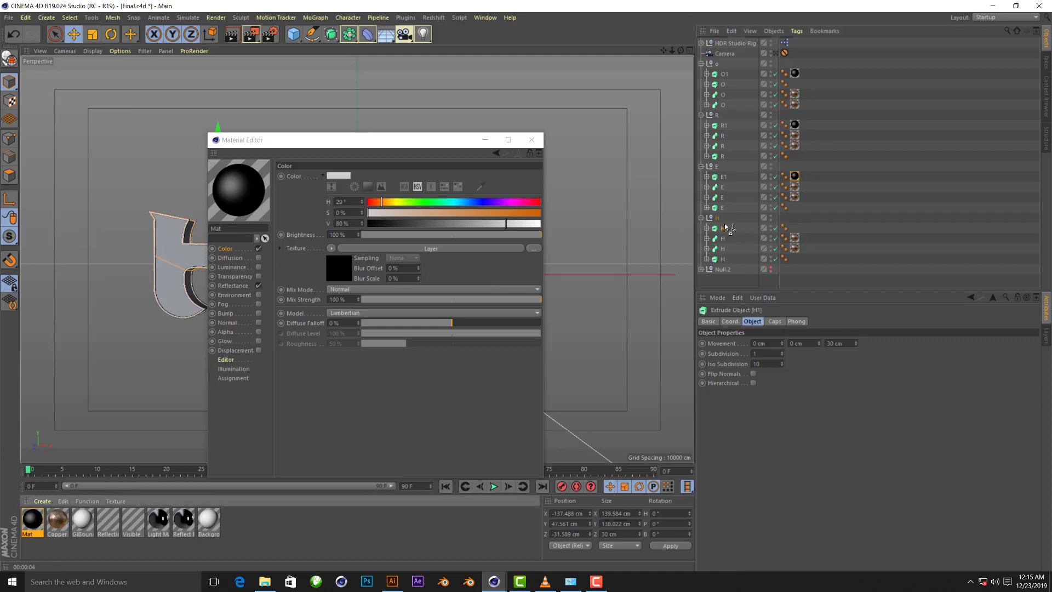
left_click_drag(349, 144, 793, 121)
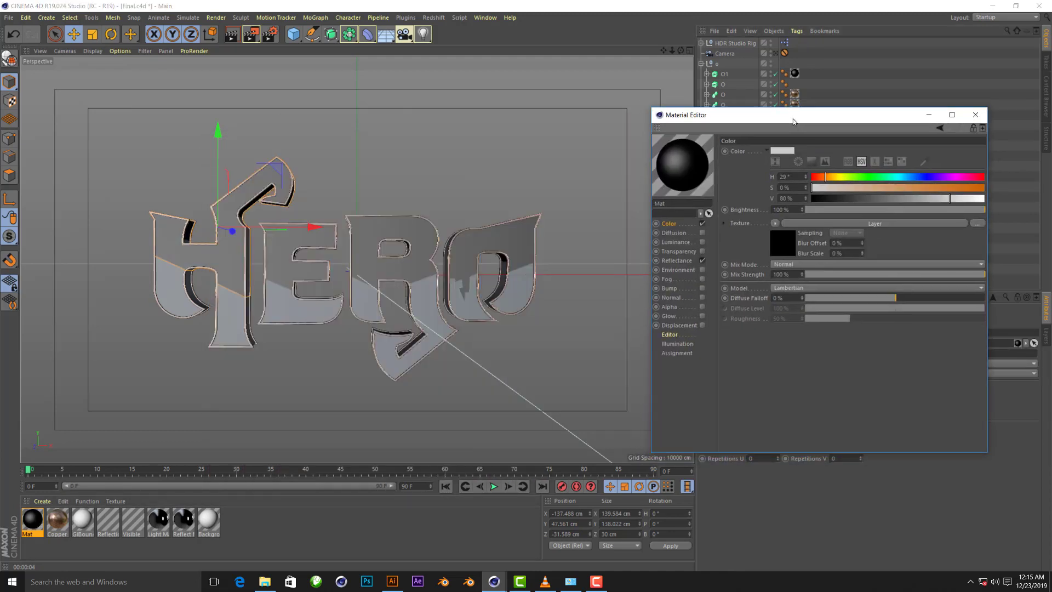
Set the Mat reflectance specular falloff to -53%
left_click(678, 261)
left_click_drag(891, 324, 859, 323)
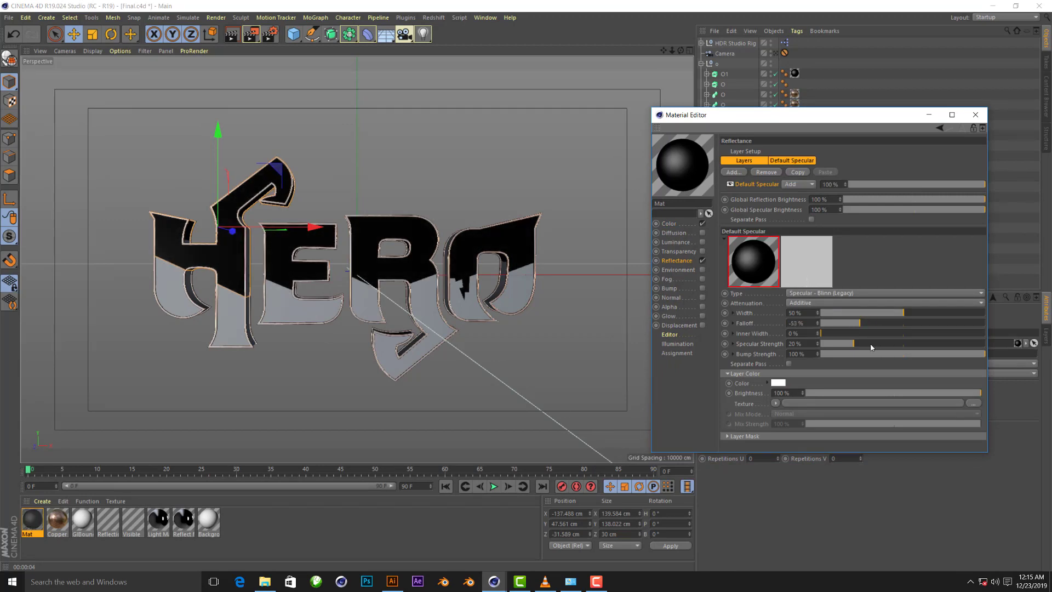
left_click_drag(329, 224, 306, 225, "alt")
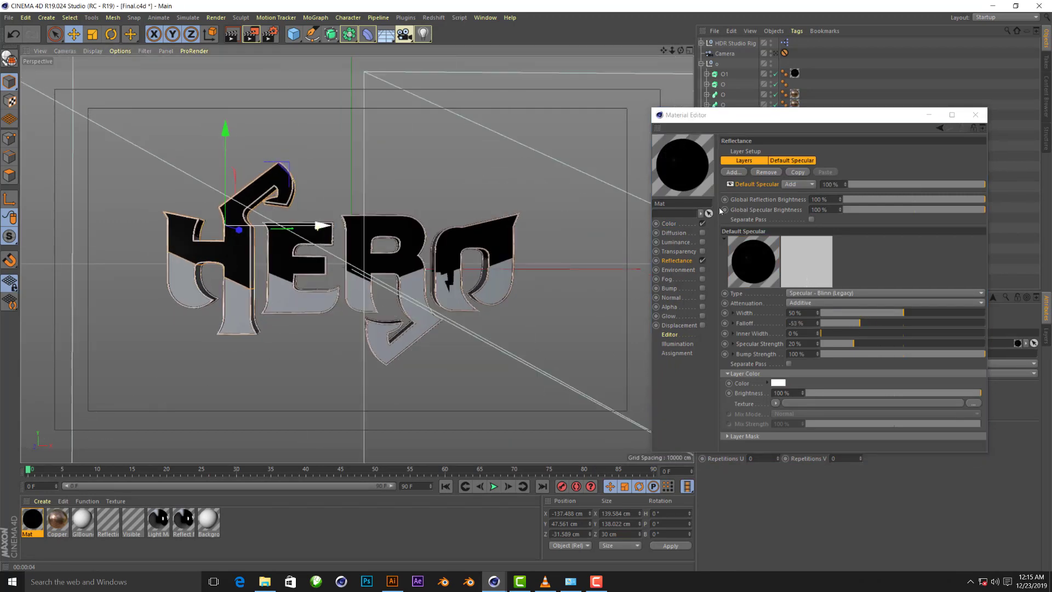
left_click(682, 225)
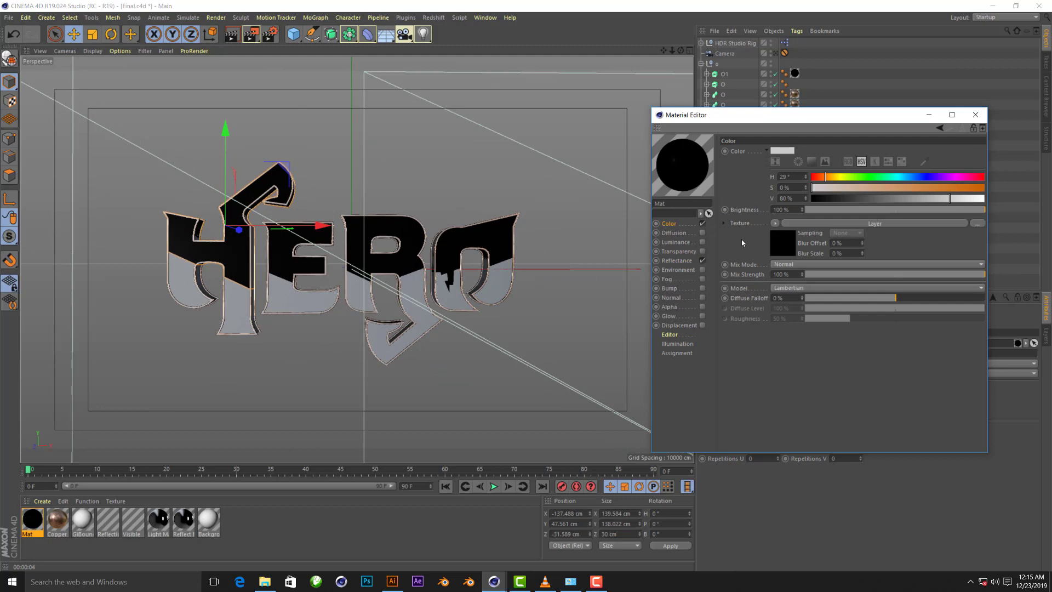
Add a Color layer to the Layer shader and set it to a dark teal (H 195°)
left_click(784, 244)
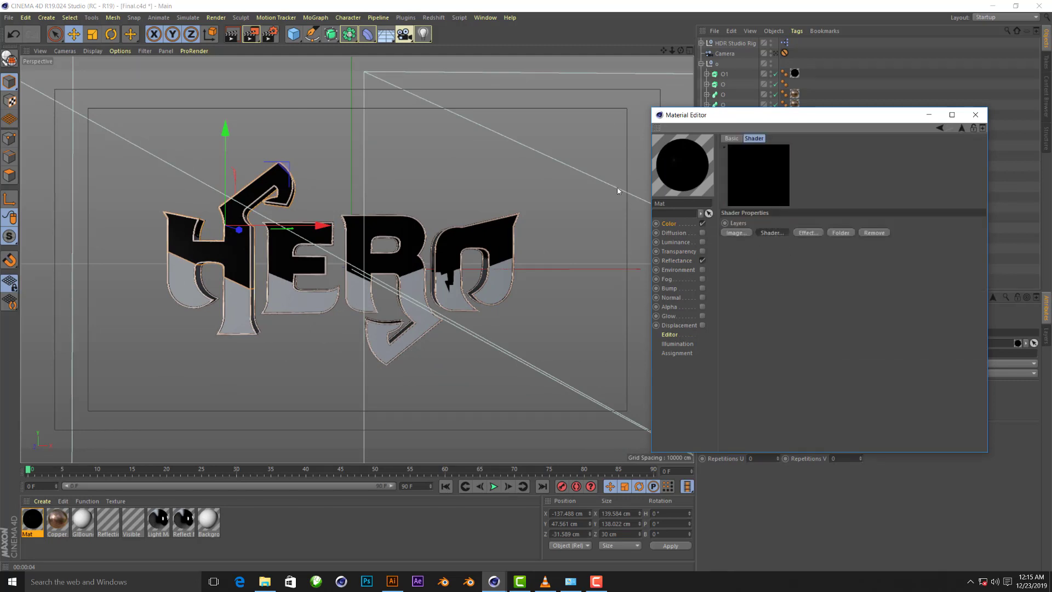
left_click(771, 232)
left_click(811, 272)
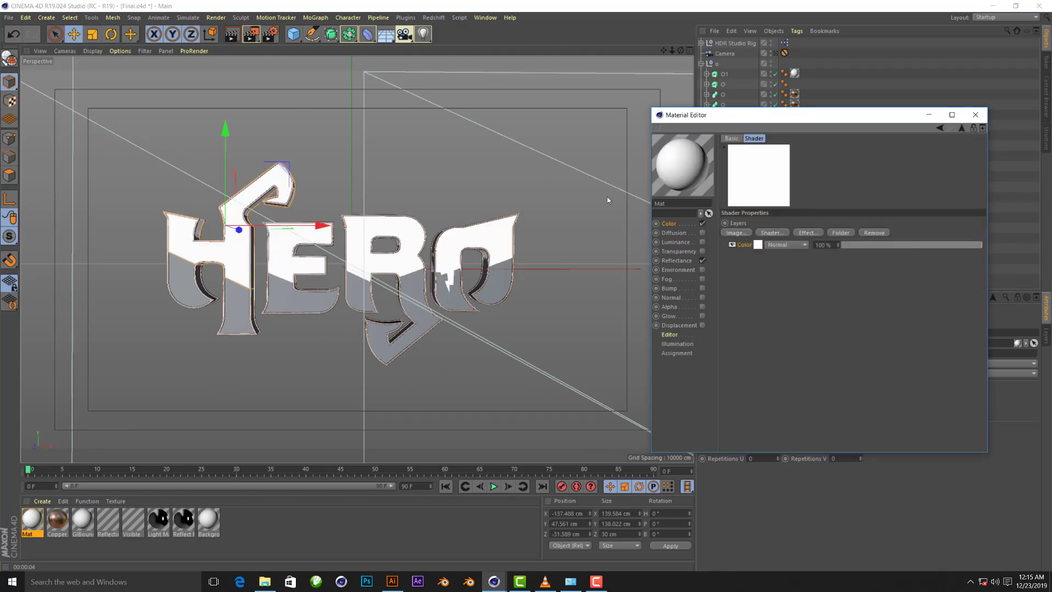
left_click(758, 245)
left_click(802, 234)
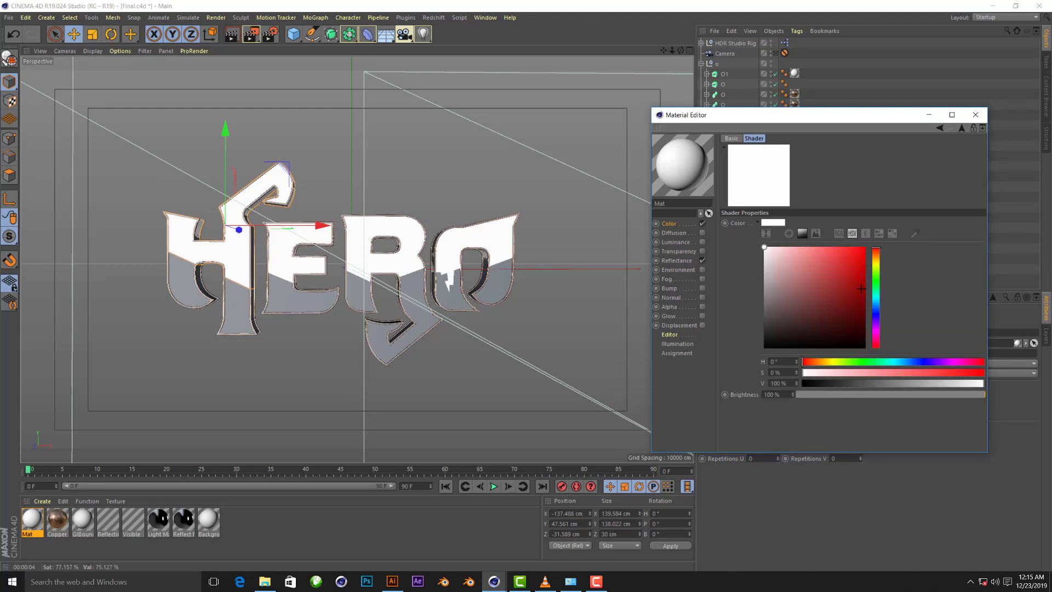
left_click(876, 298)
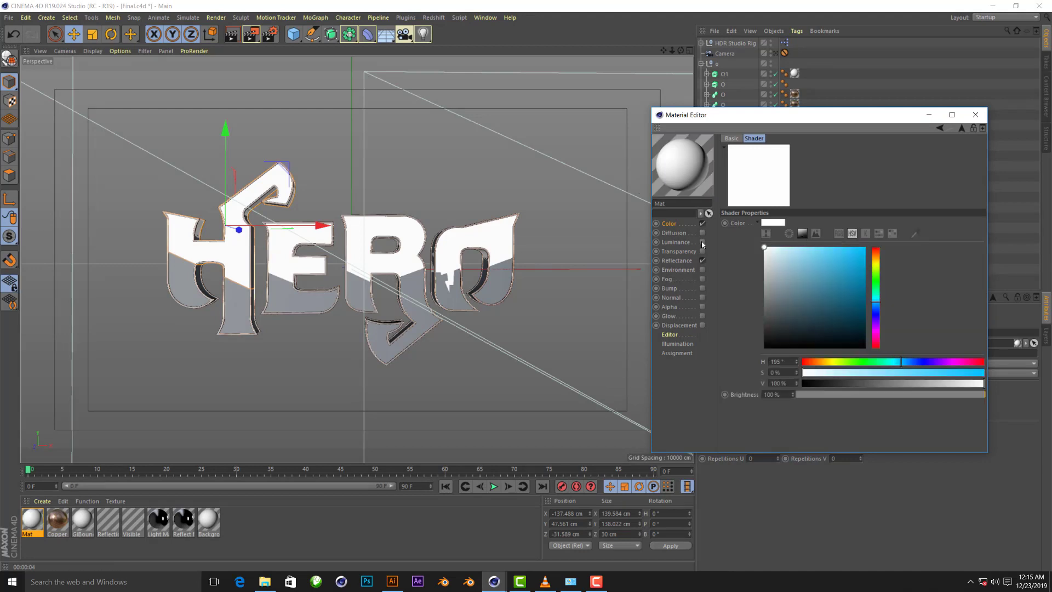
left_click(855, 310)
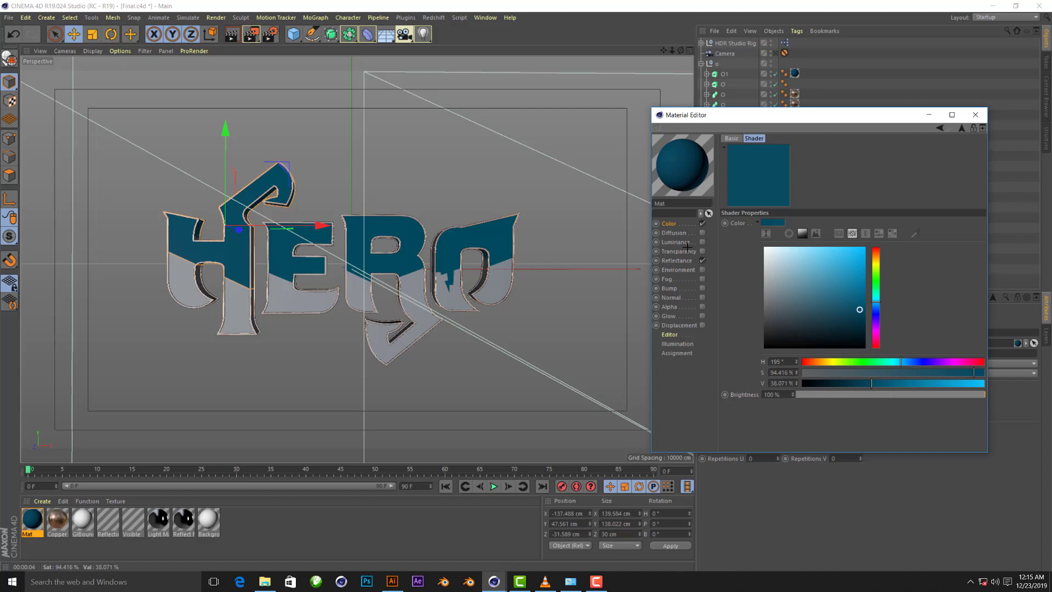
left_click_drag(859, 310, 849, 317)
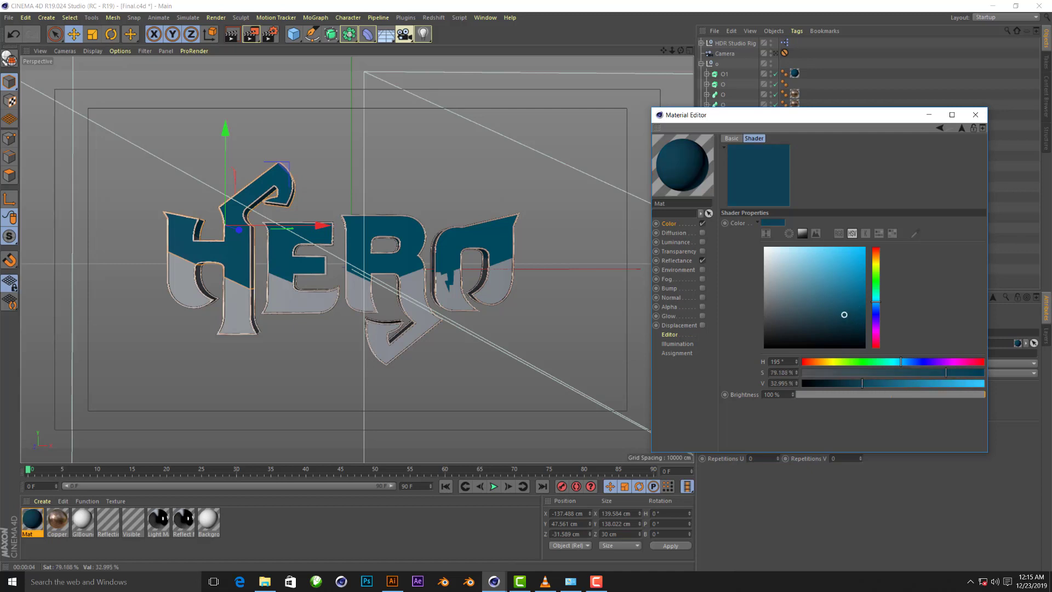
left_click(853, 309)
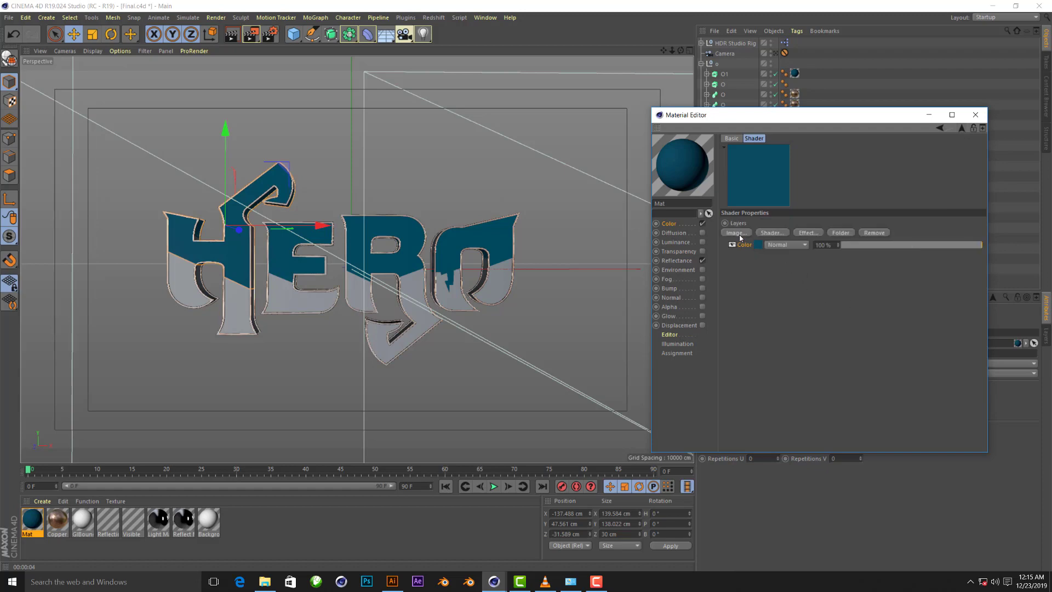
Load the grunge image from Desktop\Hero as a layer in the Layer shader
left_click(736, 233)
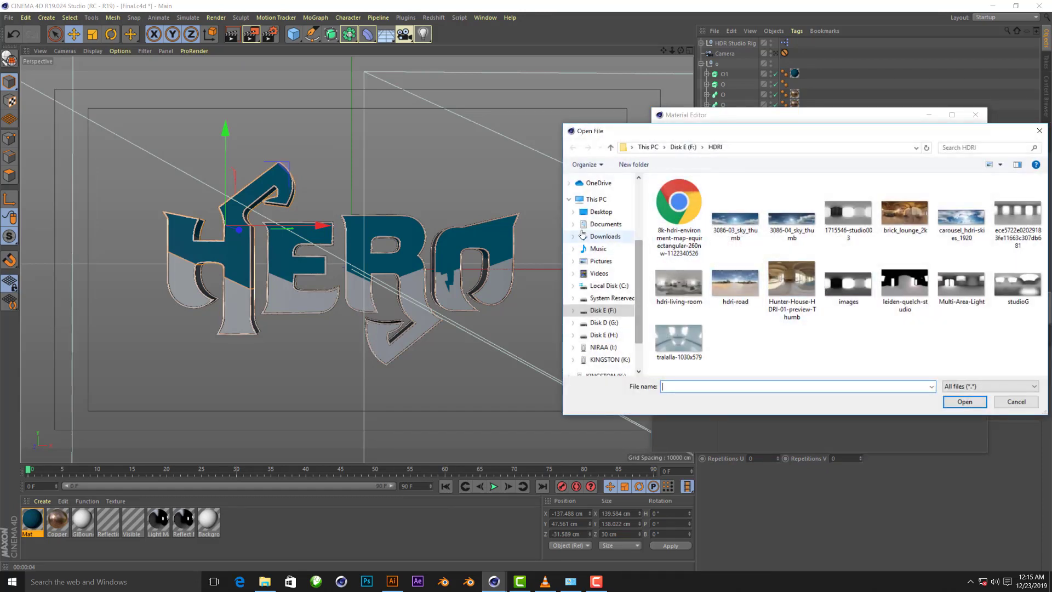
scroll(582, 234, "up", 5)
left_click(597, 228)
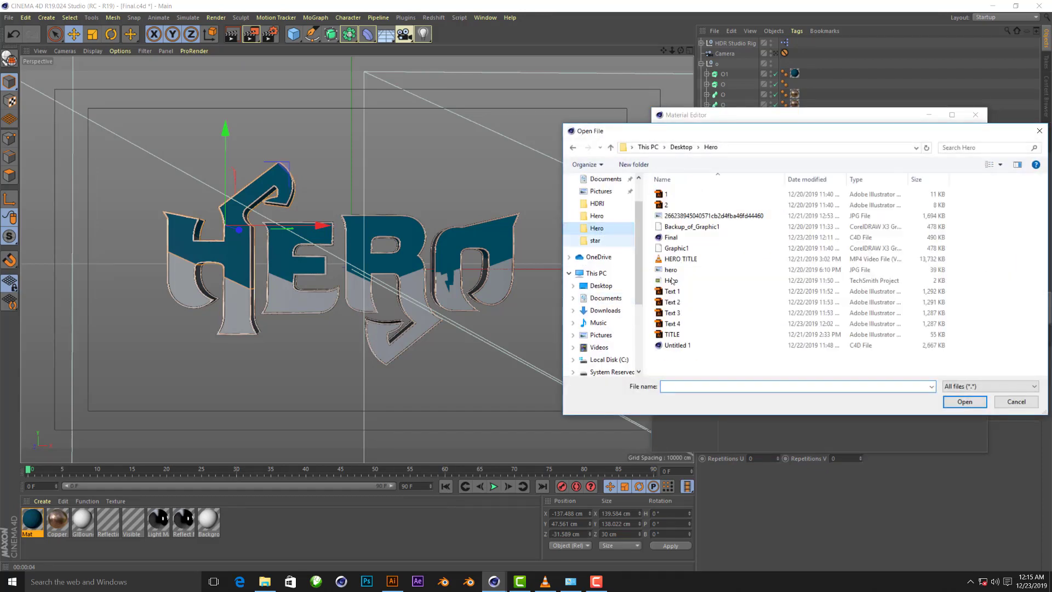
right_click(748, 290)
left_click(878, 296)
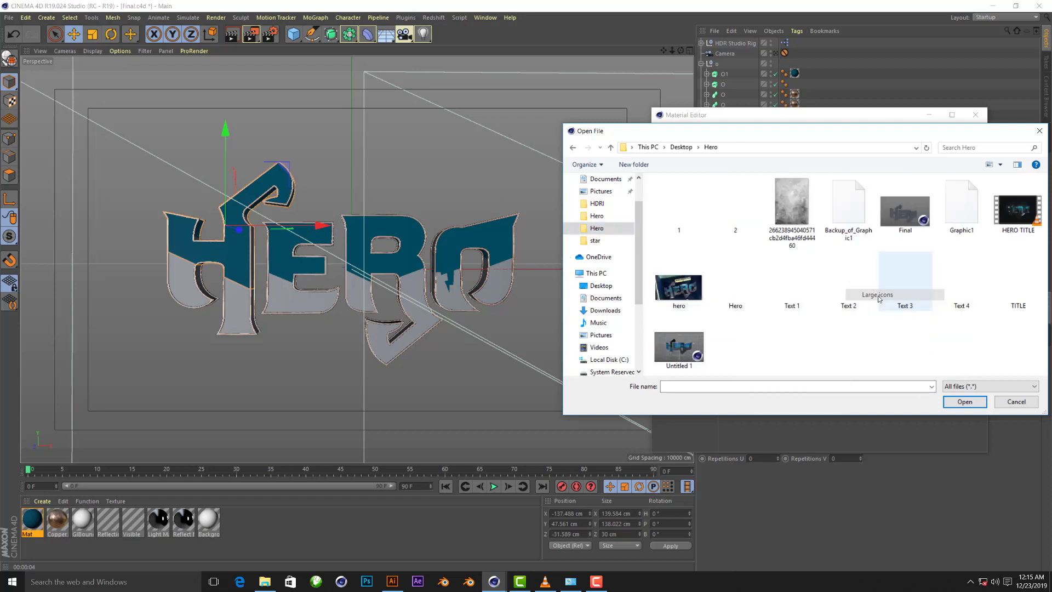
left_click(792, 208)
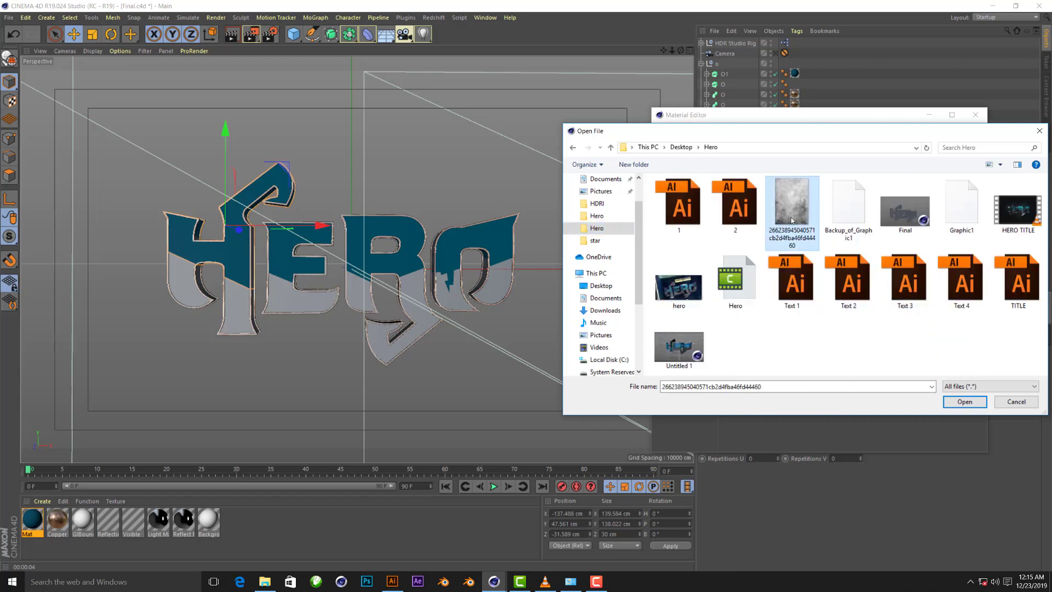
left_click(966, 408)
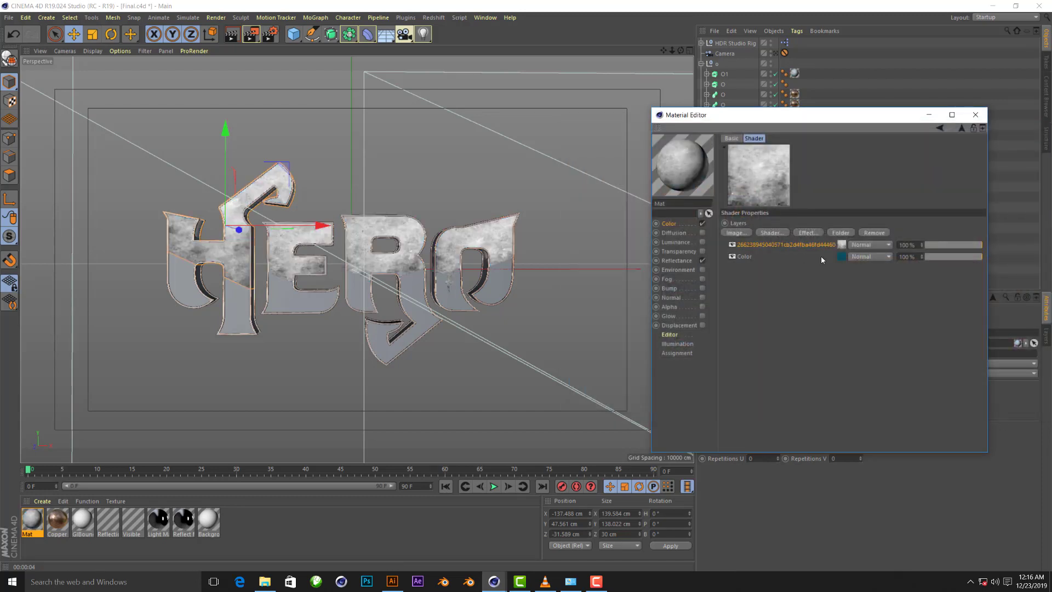
Set the grunge image layer's blend mode to Overlay and render a preview
left_click(860, 251)
left_click(880, 296)
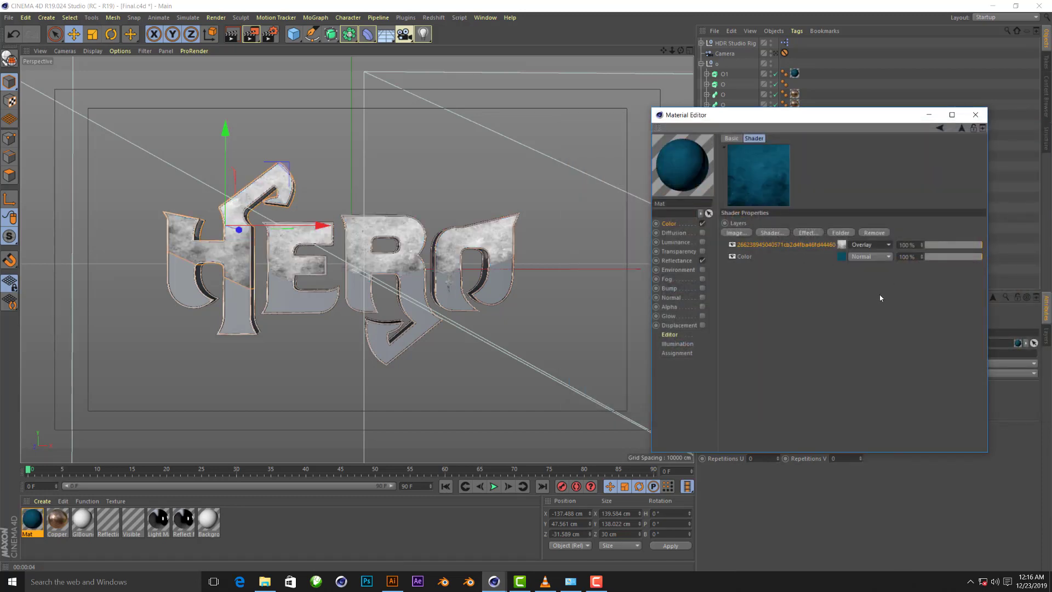
left_click(190, 34)
key("ctrl+r")
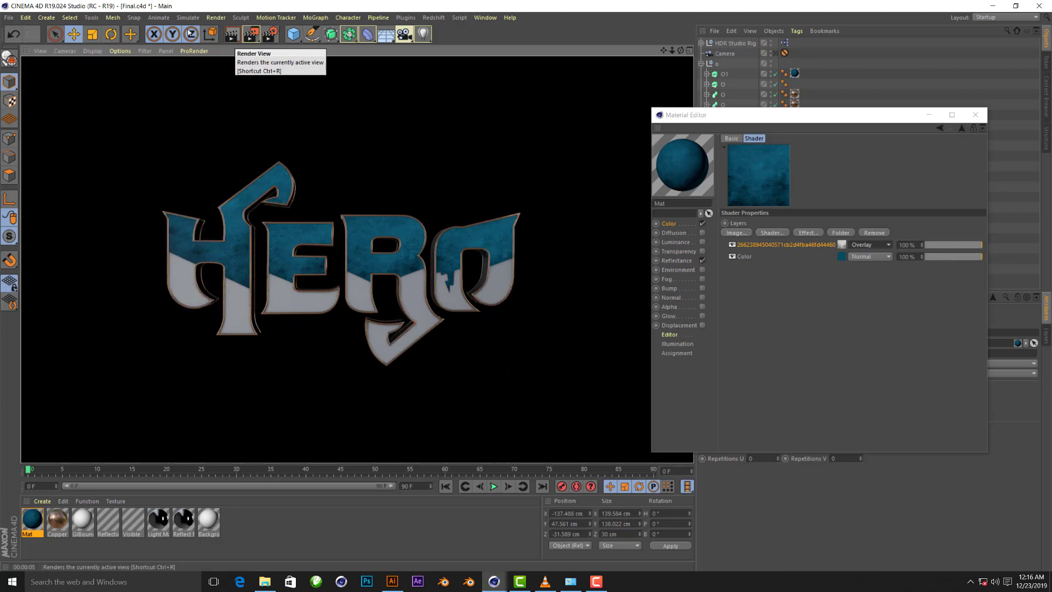
Enable Bump using the copied Color Layer shader at 32% strength, then render
left_click(702, 288)
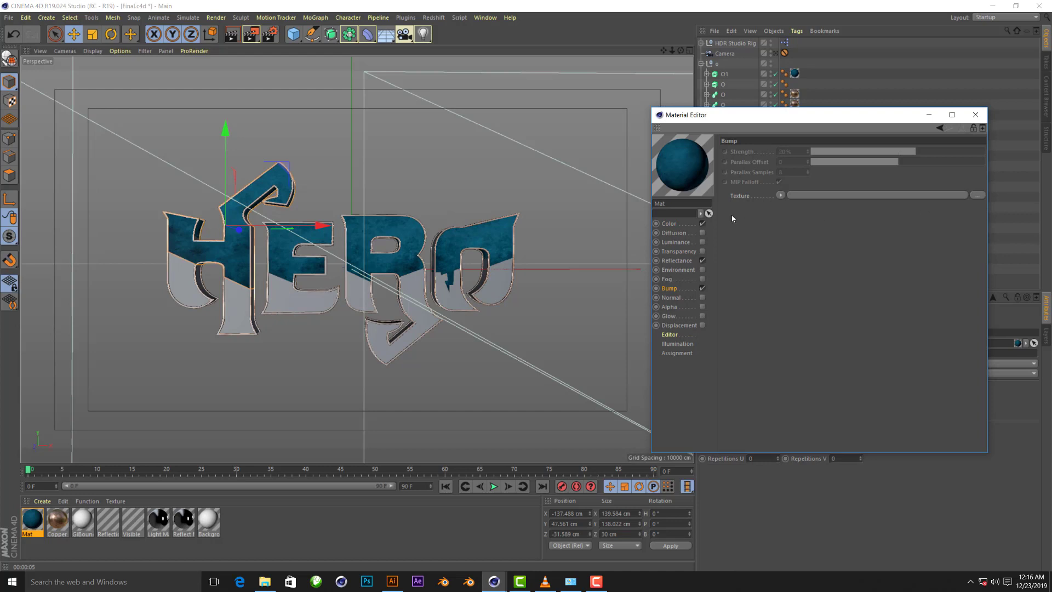
left_click(669, 223)
right_click(743, 227)
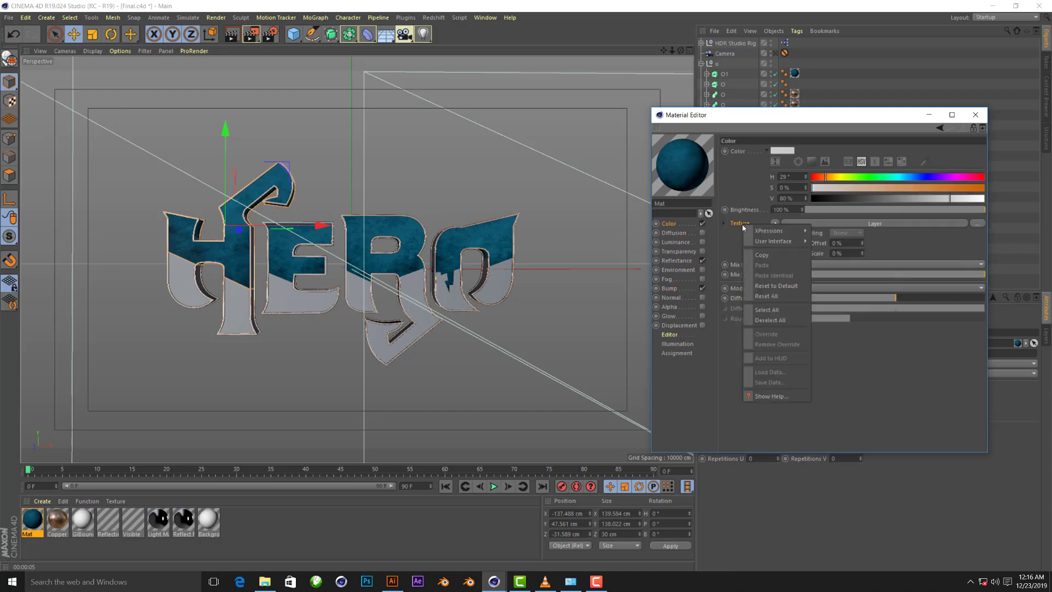
left_click(761, 265)
left_click(679, 289)
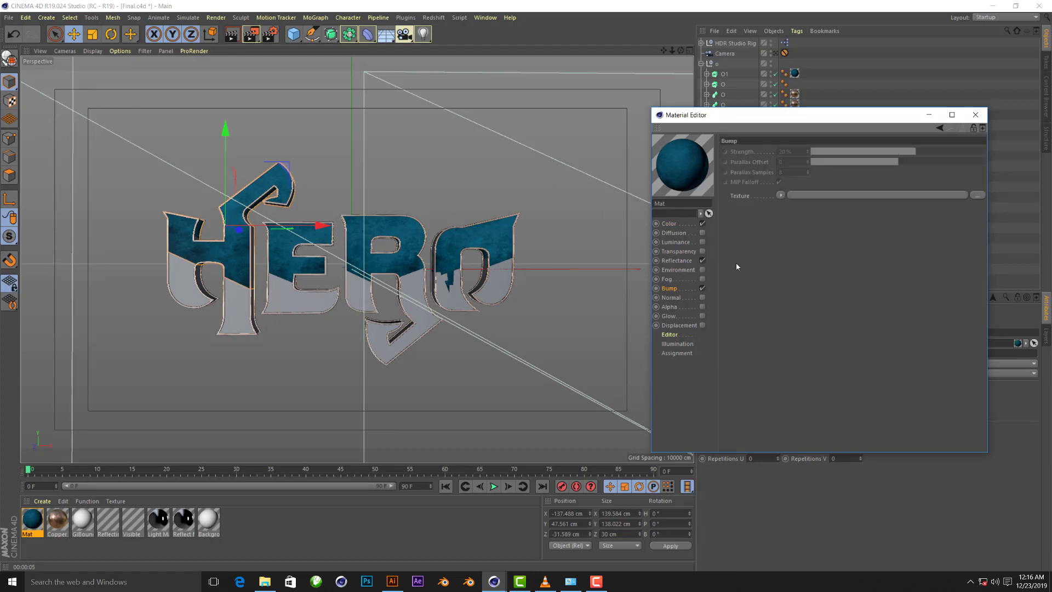
right_click(742, 195)
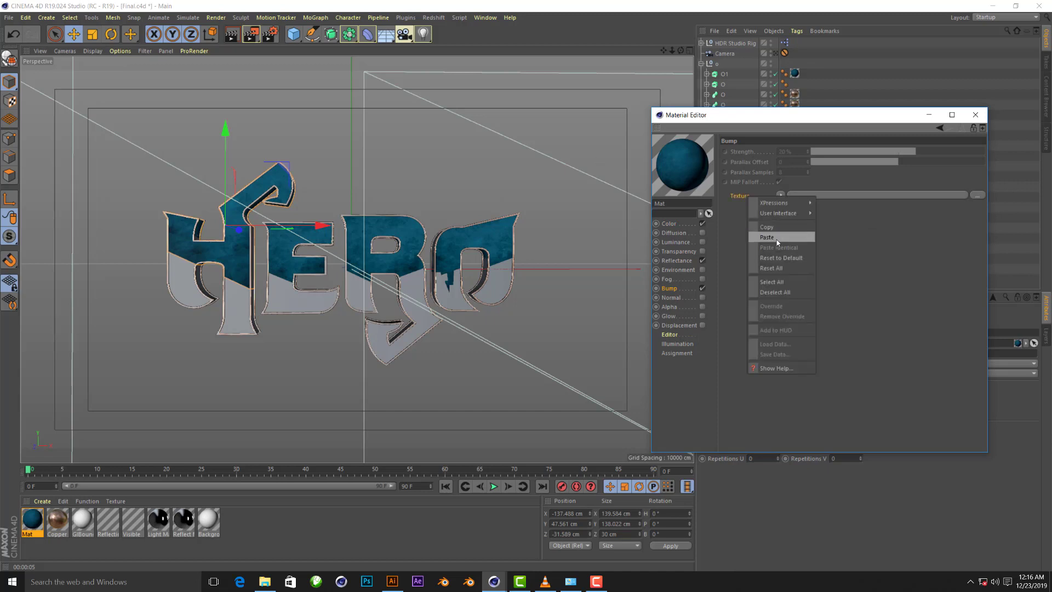
left_click(776, 238)
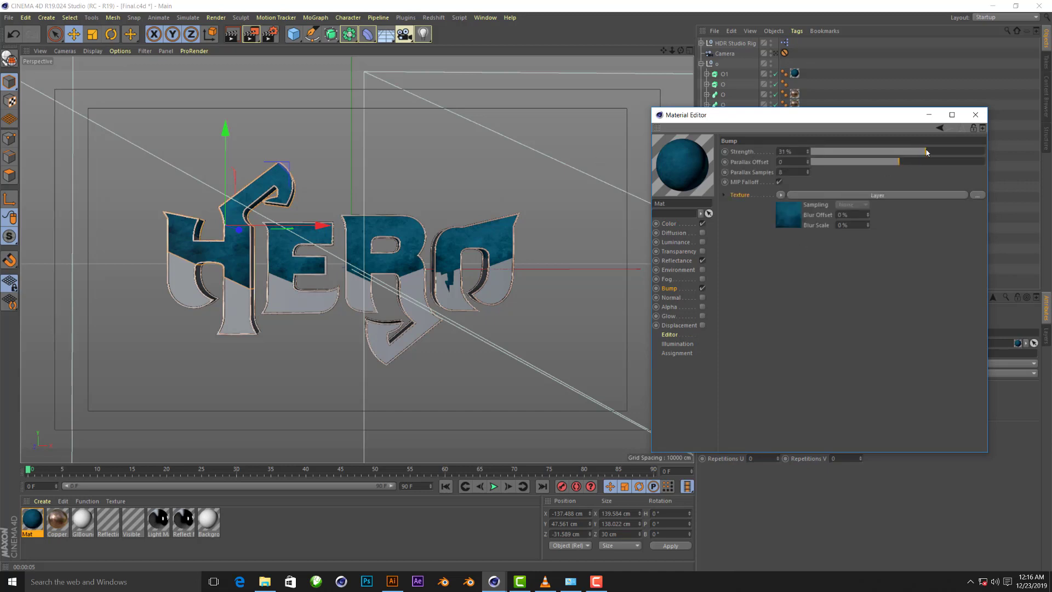
left_click_drag(926, 152, 927, 152)
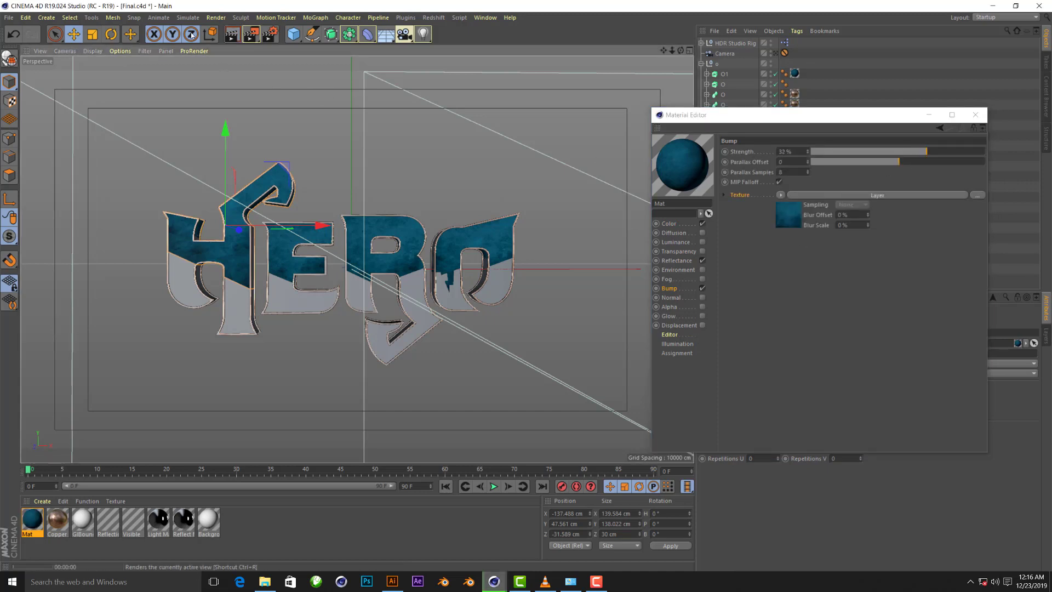
left_click(232, 34)
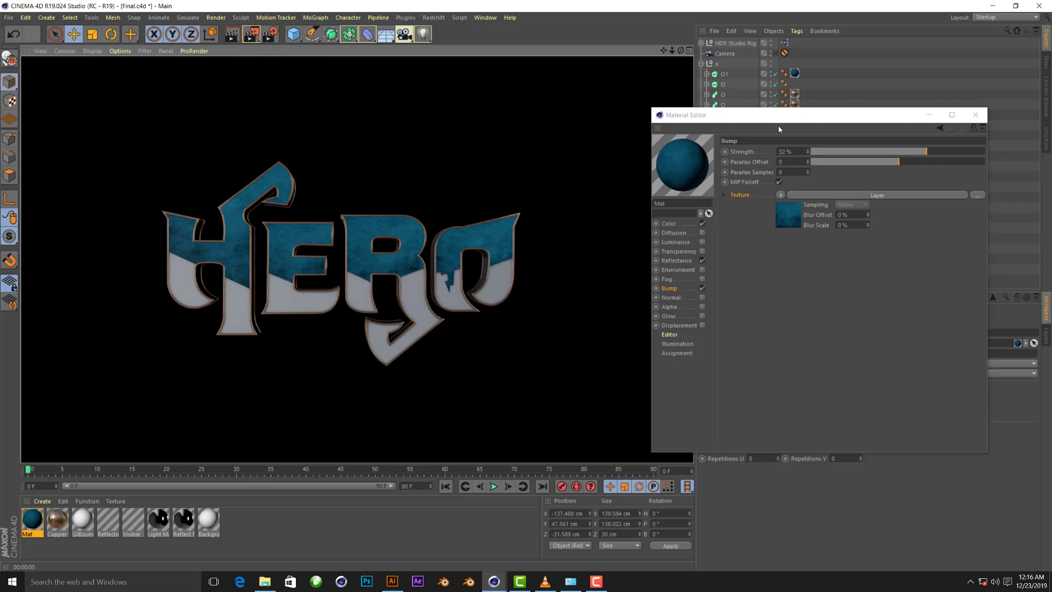
Add a Beckmann reflection layer with the pasted Layer shader as its color texture, then render
left_click(679, 261)
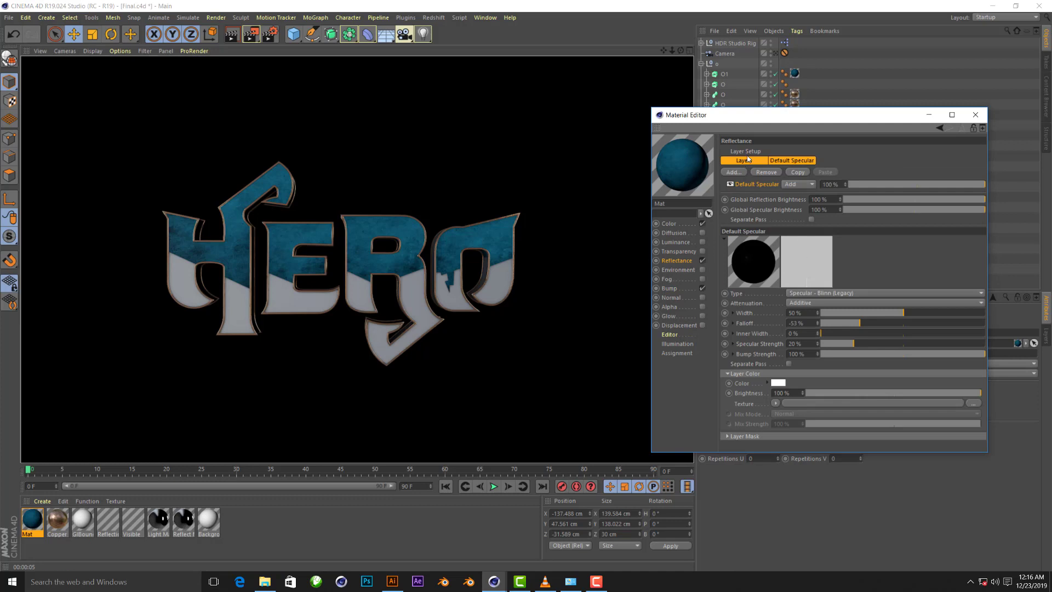
left_click(741, 173)
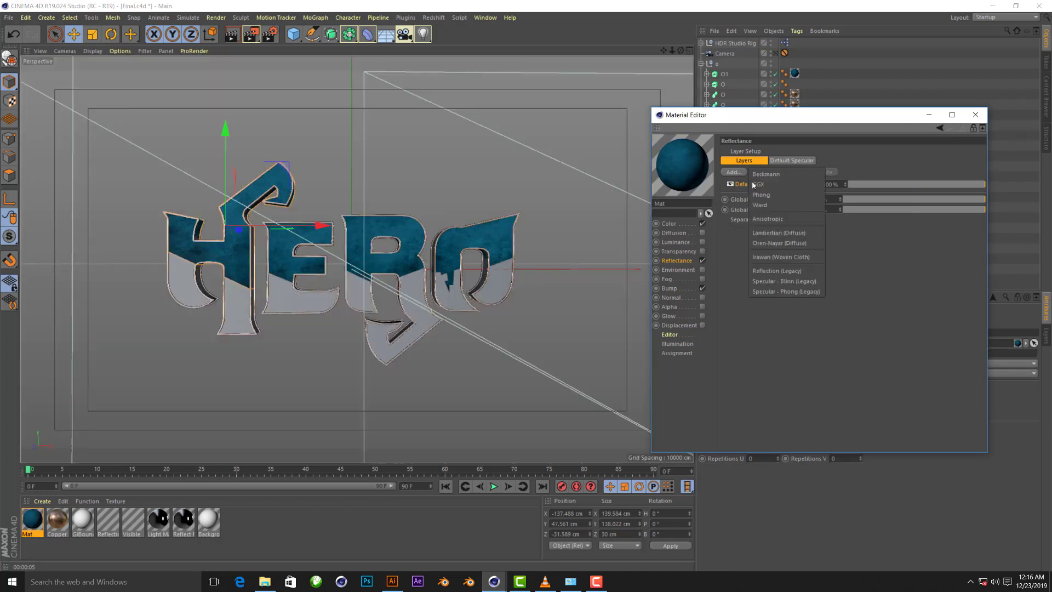
left_click(761, 175)
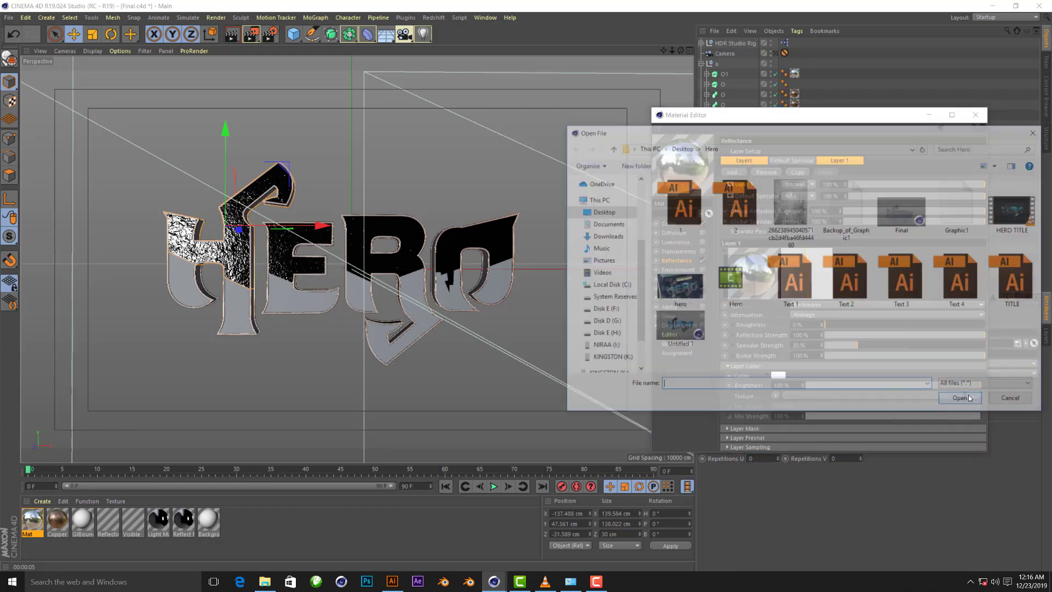
left_click(792, 211)
left_click(964, 401)
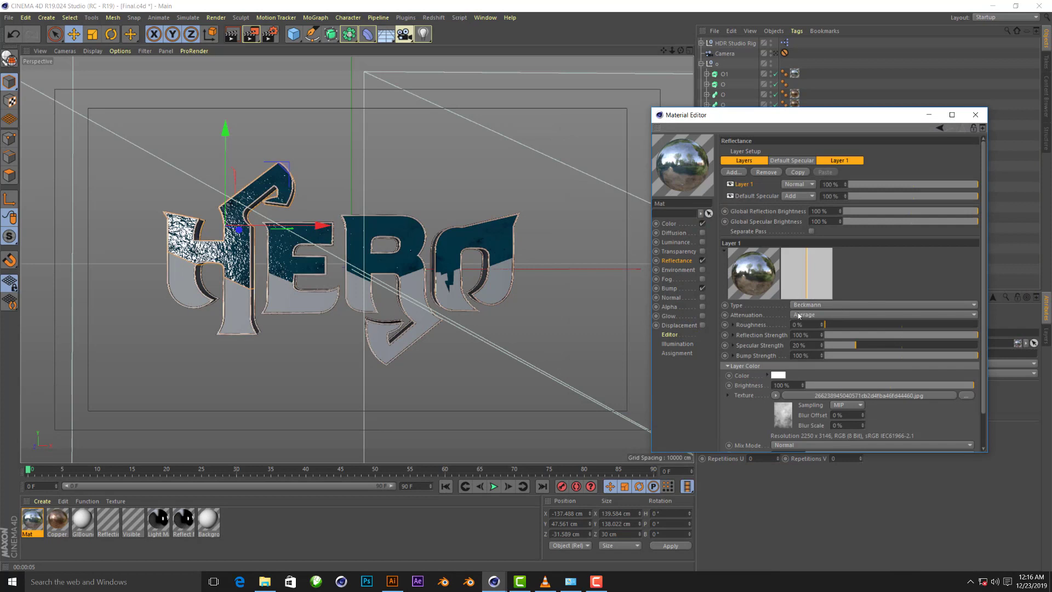
key("ctrl+z")
right_click(754, 394)
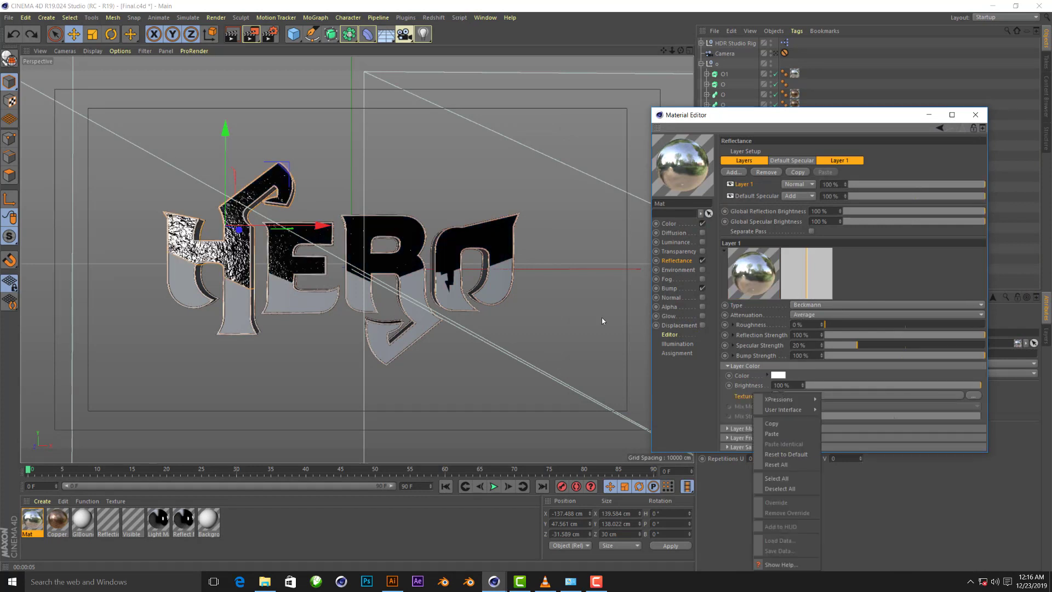
left_click(780, 433)
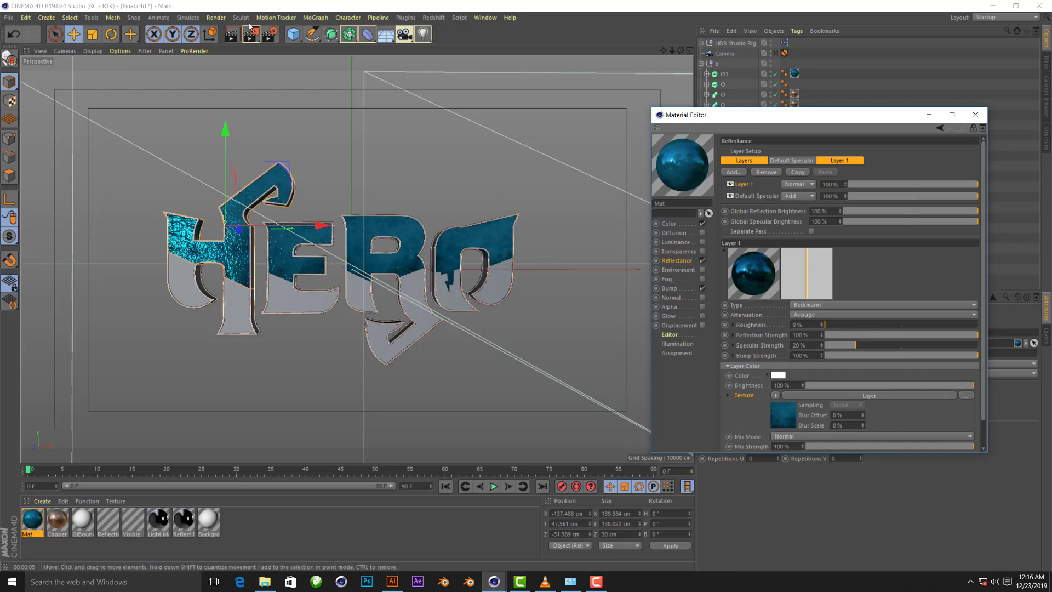
left_click(448, 102)
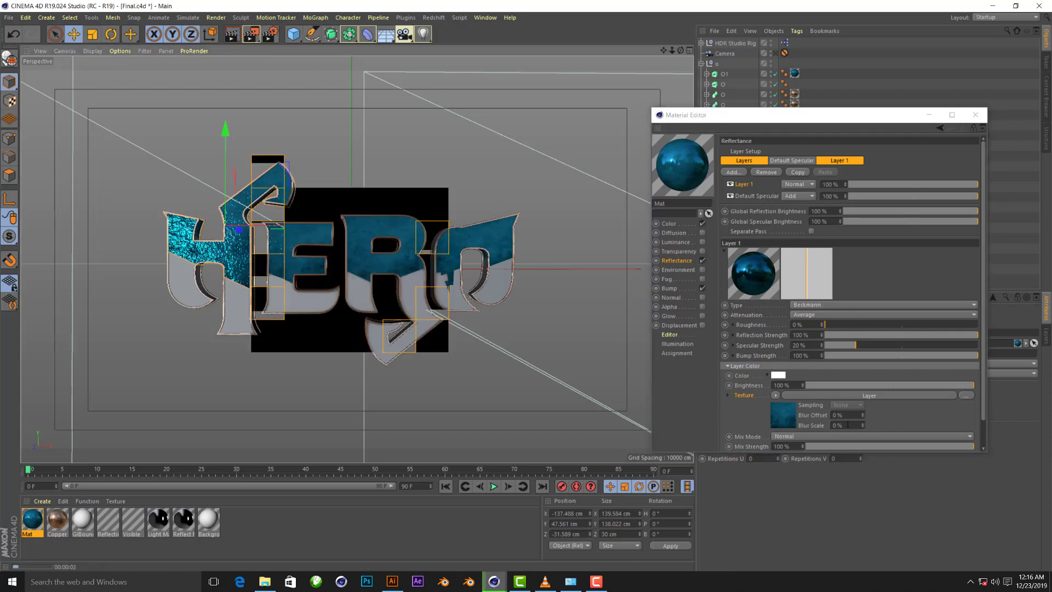
Set the reflection roughness to 12% and reflection strength to 74%
left_click_drag(827, 324, 845, 327)
left_click_drag(940, 335, 939, 335)
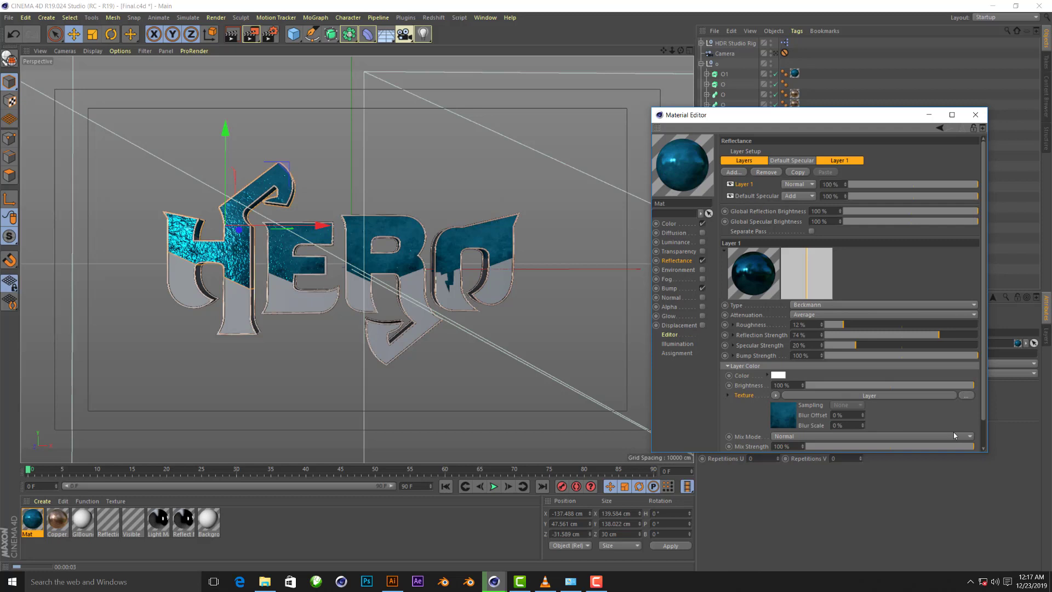
scroll(980, 408, "down", 2)
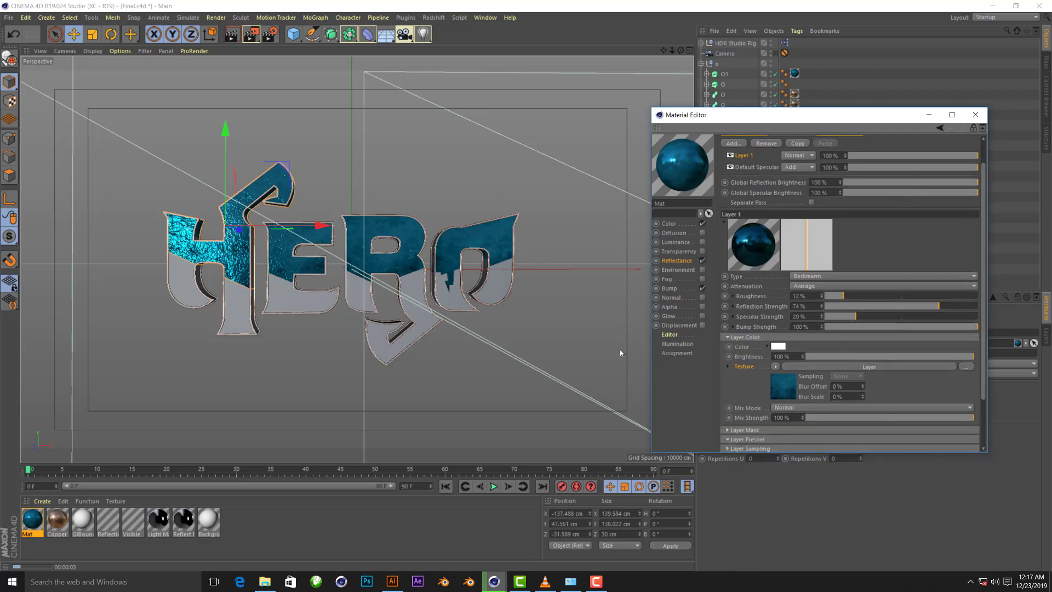
Set the reflection layer's Fresnel to Conductor with the Mercury preset, then render
left_click(777, 440)
left_click(779, 447)
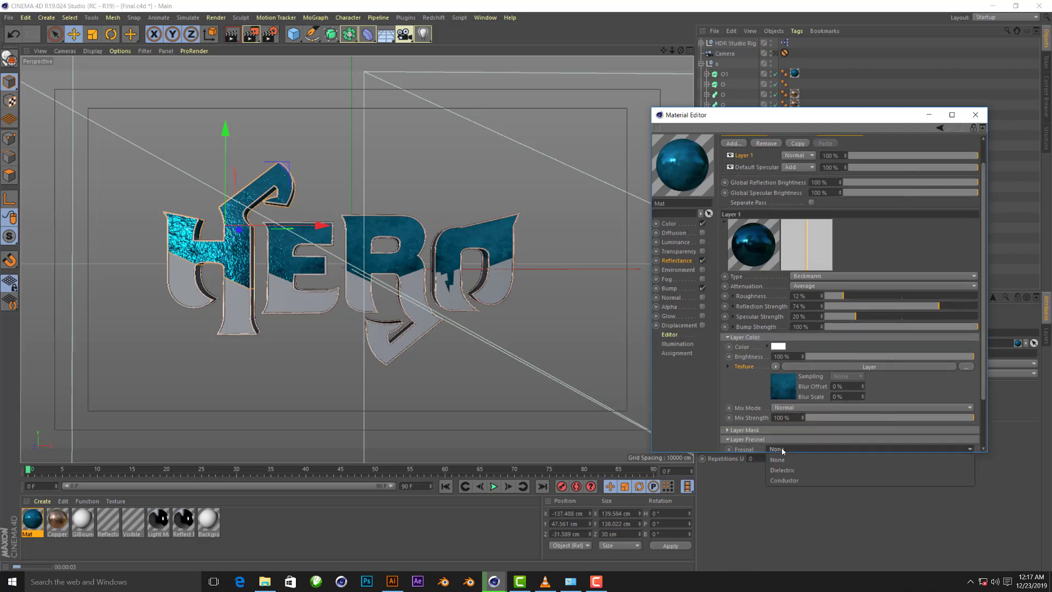
left_click(794, 480)
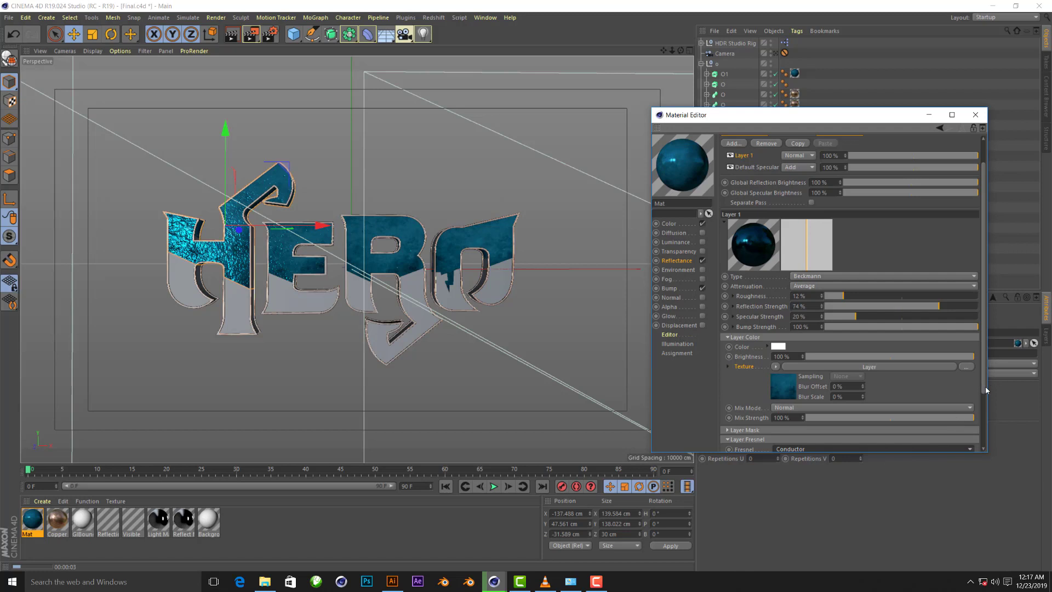
scroll(985, 390, "down", 5)
left_click(871, 387)
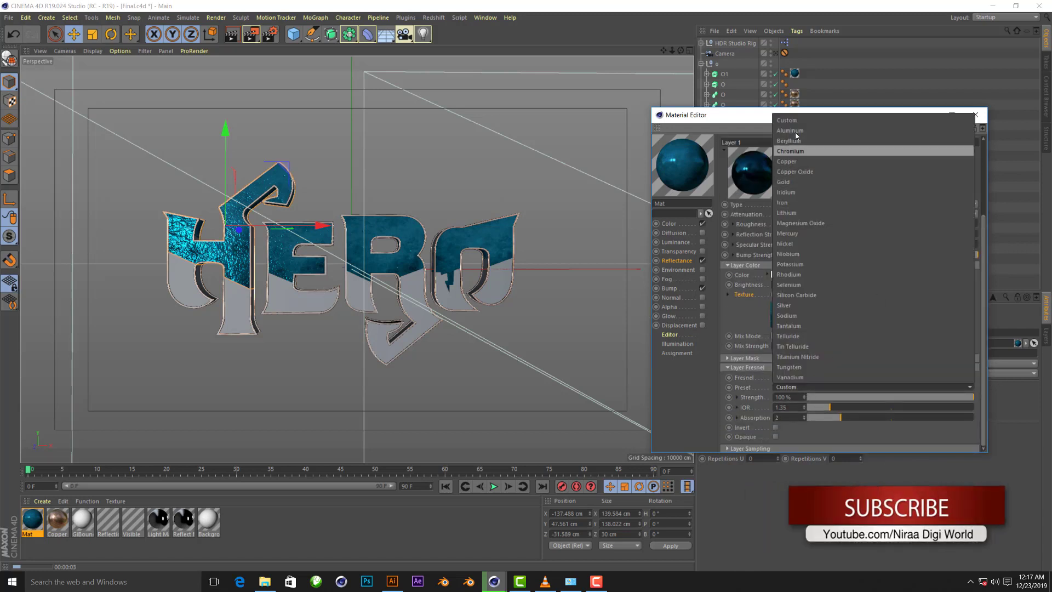
left_click(814, 234)
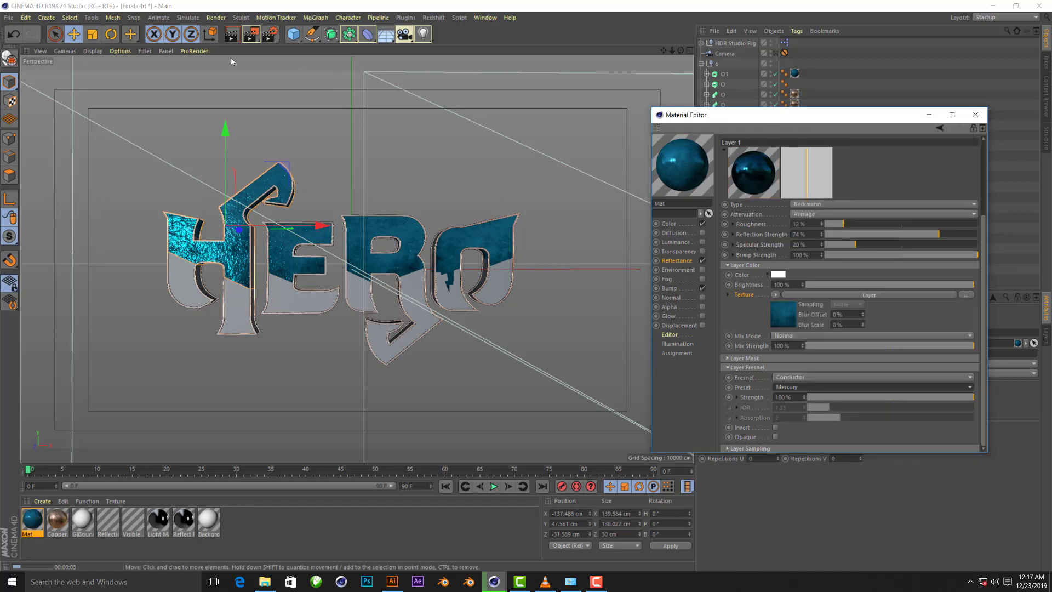
left_click(189, 34)
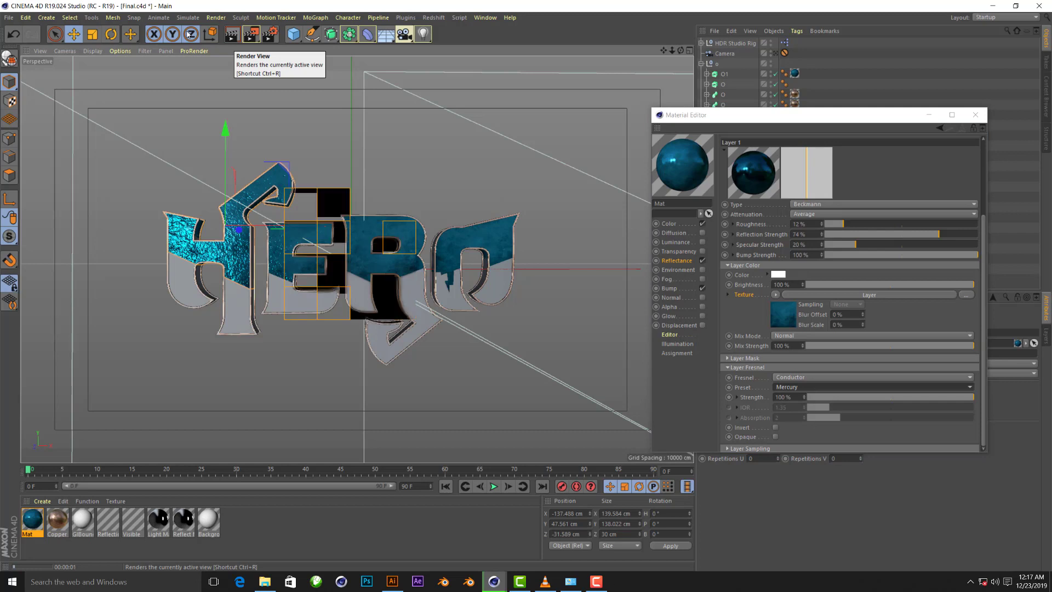
Set reflection strength 42%, layer brightness 30%, roughness 21%, and render again
left_click_drag(938, 237, 889, 235)
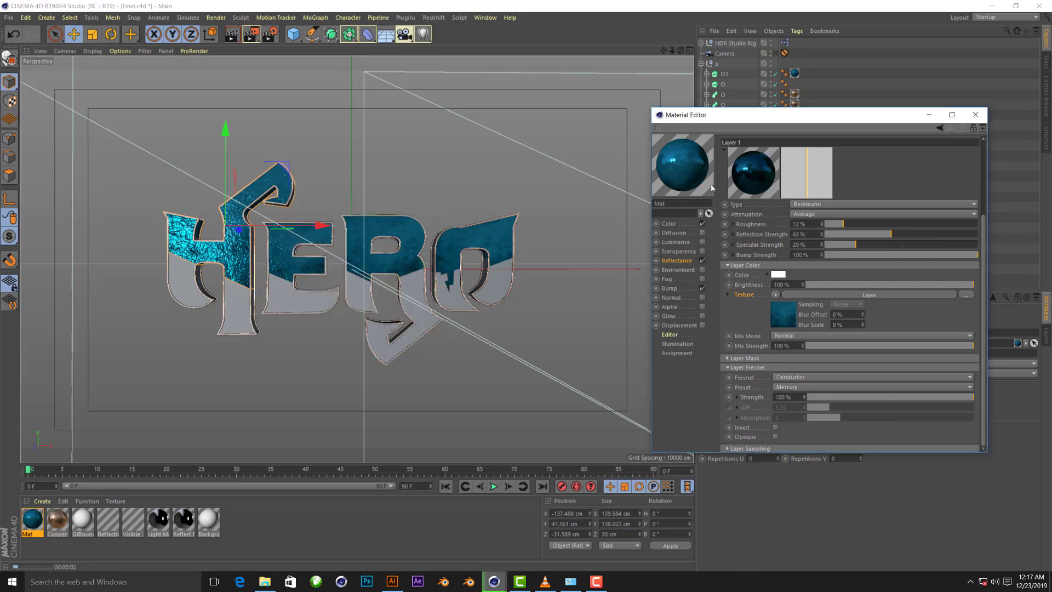
left_click_drag(930, 285, 857, 285)
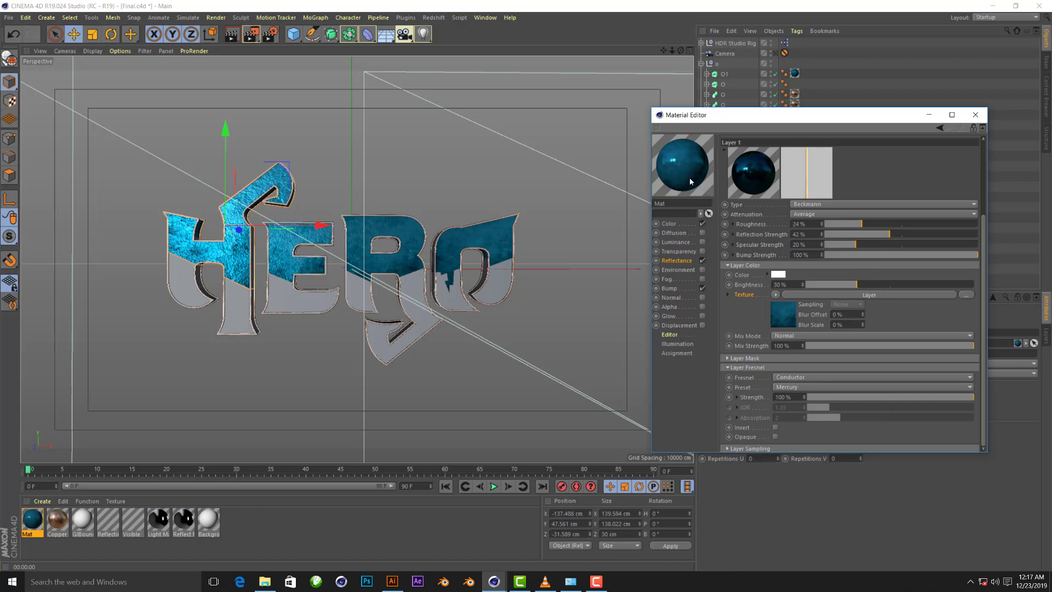
mouse_move(842, 224)
left_mouse_down()
mouse_move(884, 224)
mouse_move(858, 226)
left_mouse_up()
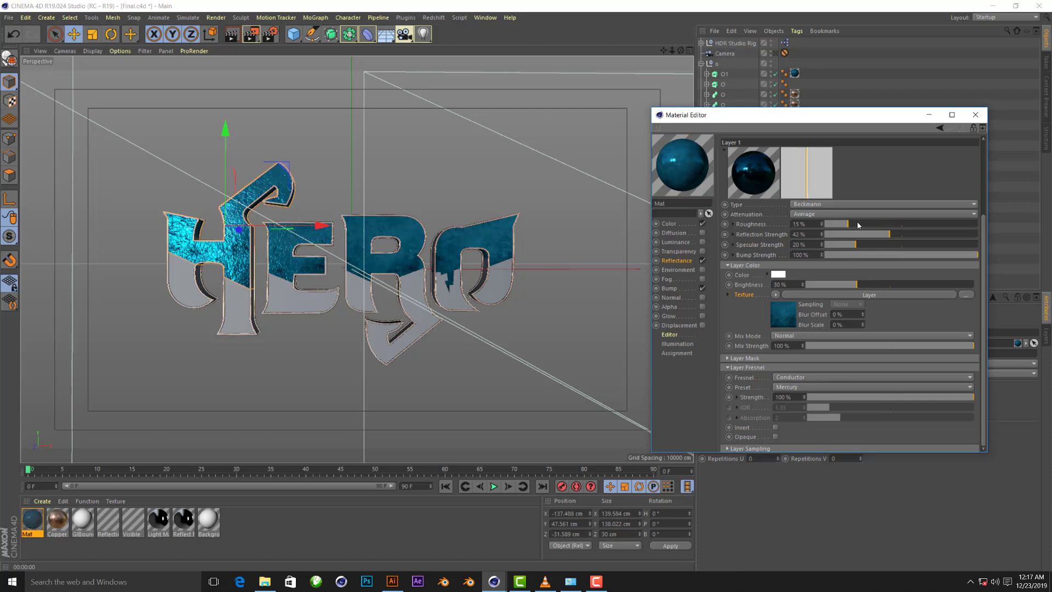
left_click(230, 34)
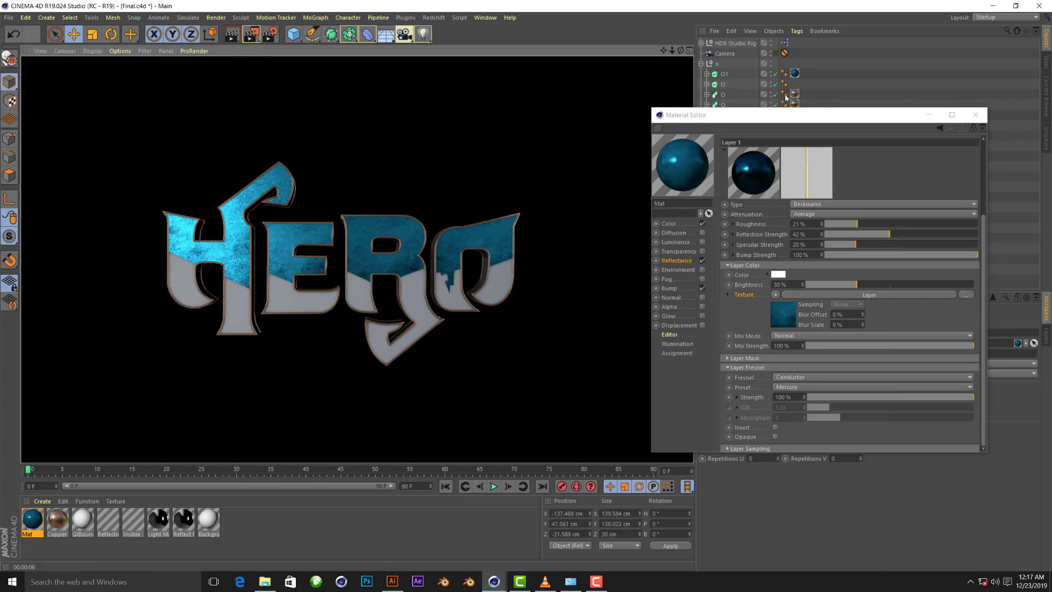
Close the Material Editor, rotate the HDR Studio Rig to -10°, and render HERO
left_click(975, 115)
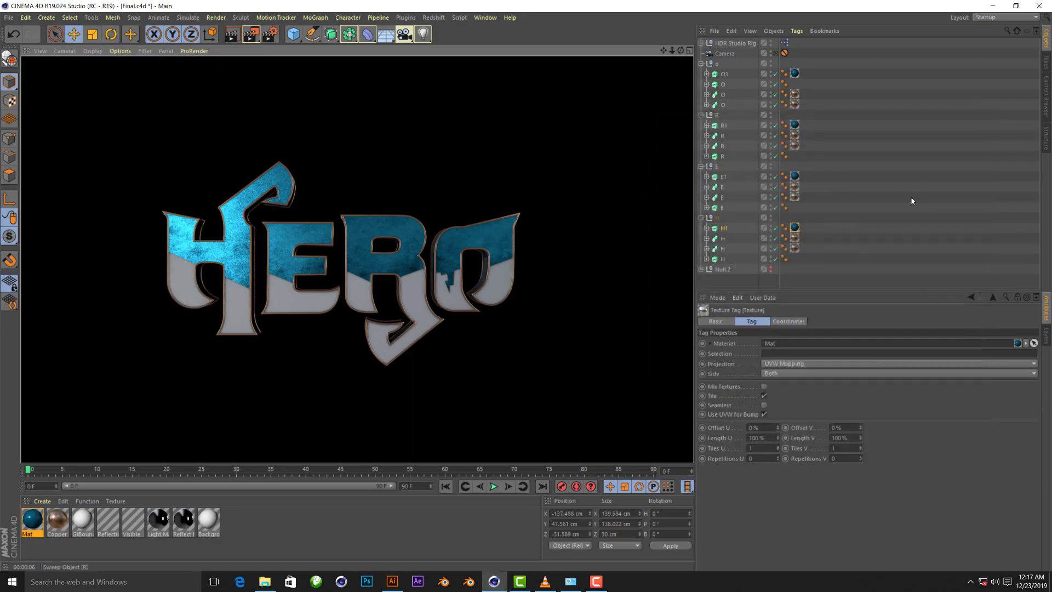
left_click(739, 44)
mouse_move(912, 402)
left_mouse_down()
mouse_move(876, 404)
mouse_move(919, 380)
left_mouse_up()
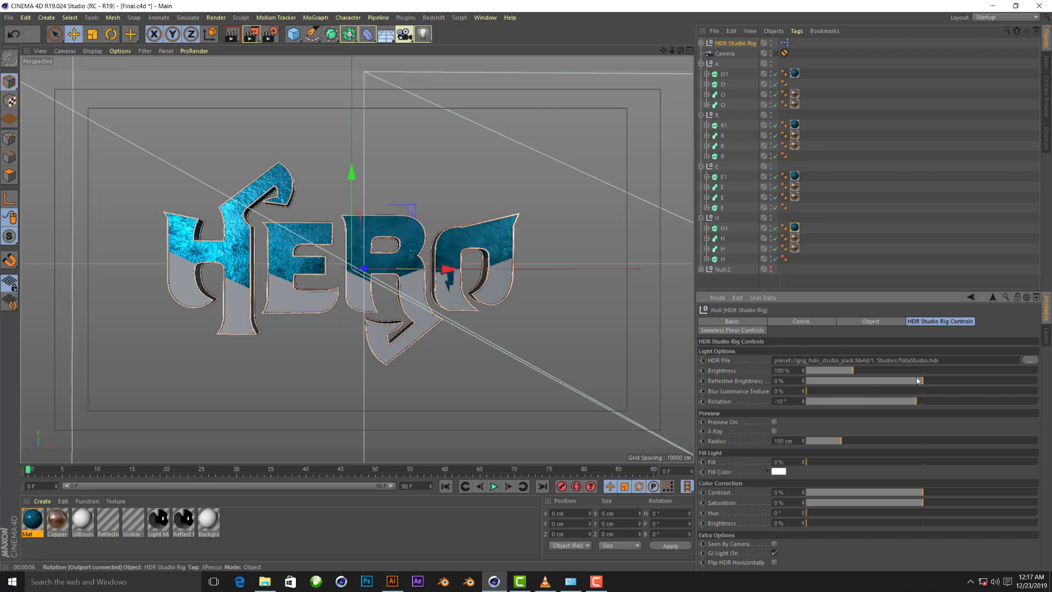
left_click(231, 34)
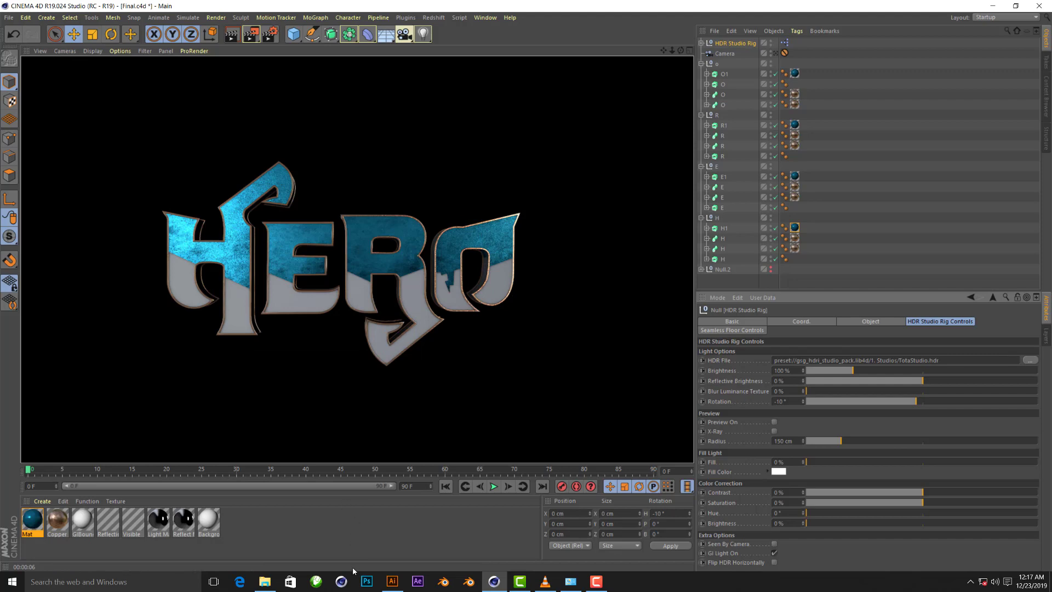
left_click(486, 17)
Load BevelReflection.hdr from GSG_HDRI_Studio_Pack's 1. Studios into the HDR Studio Rig
left_click(499, 89)
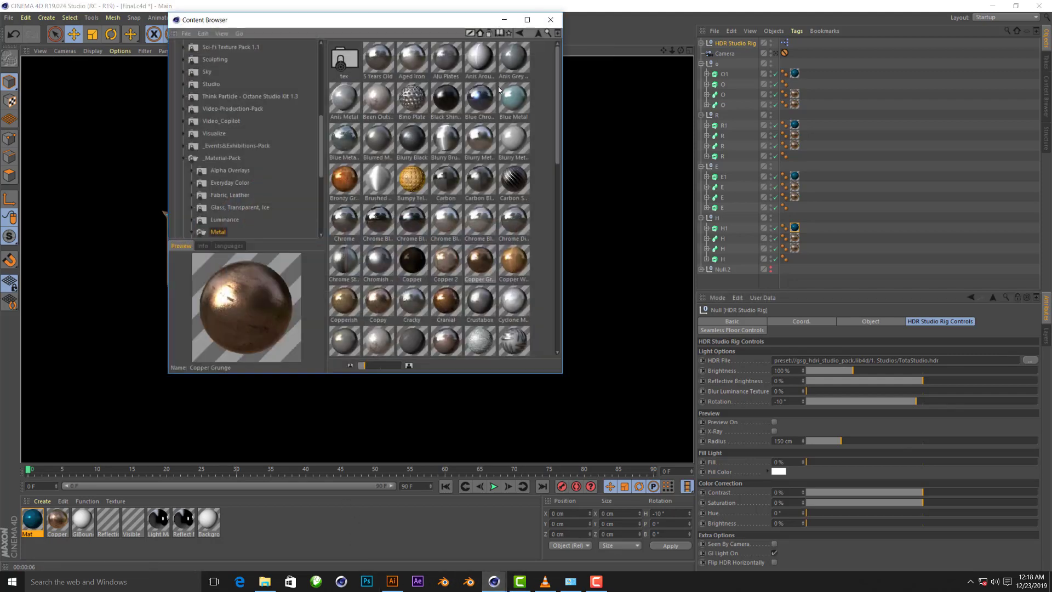
left_click(273, 97)
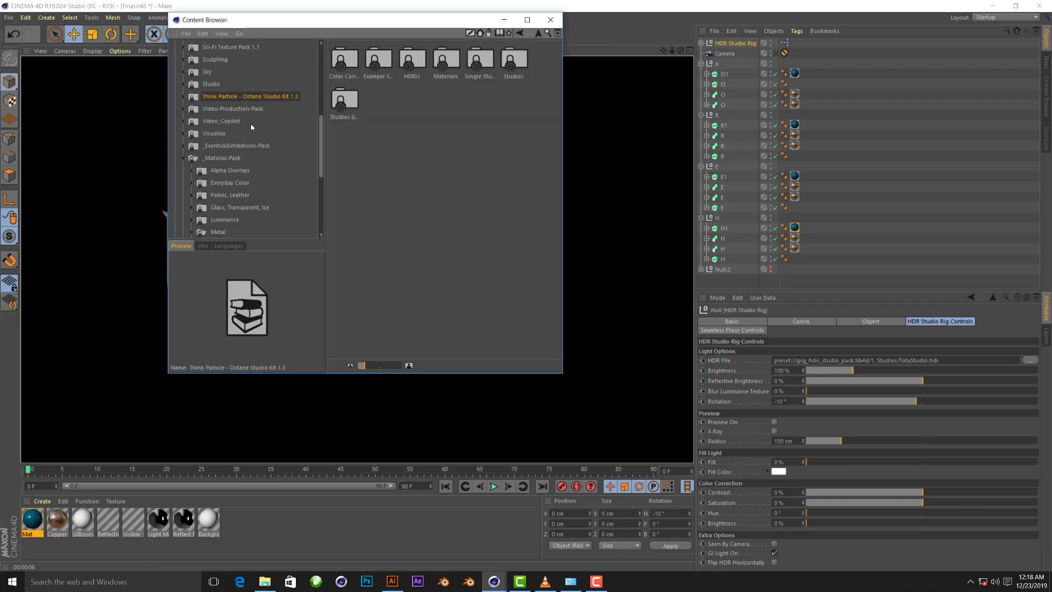
scroll(251, 125, "down", 1)
scroll(251, 125, "down", 1)
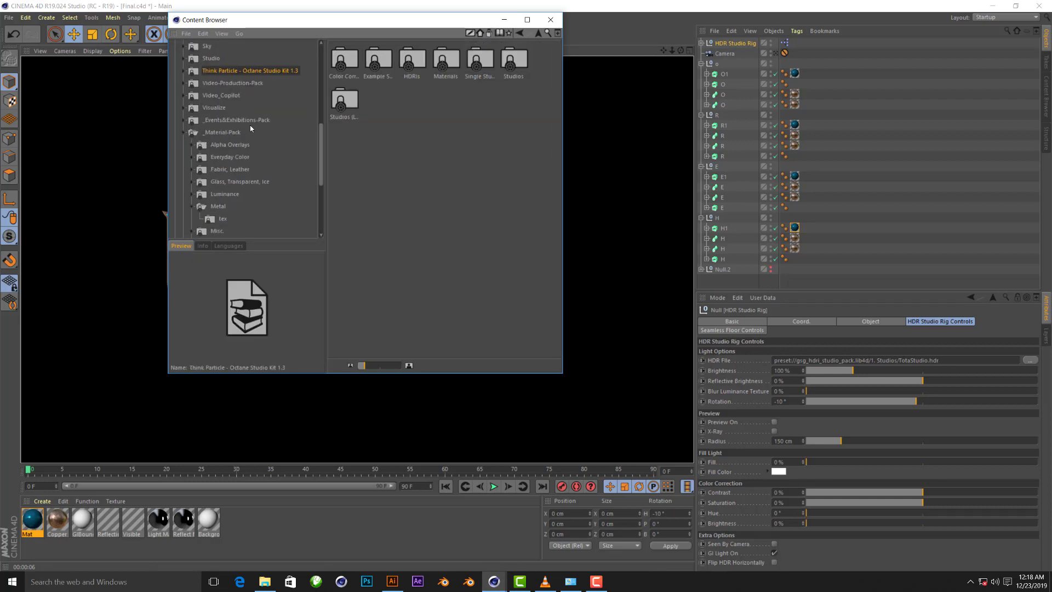
scroll(251, 127, "up", 2)
scroll(251, 126, "up", 2)
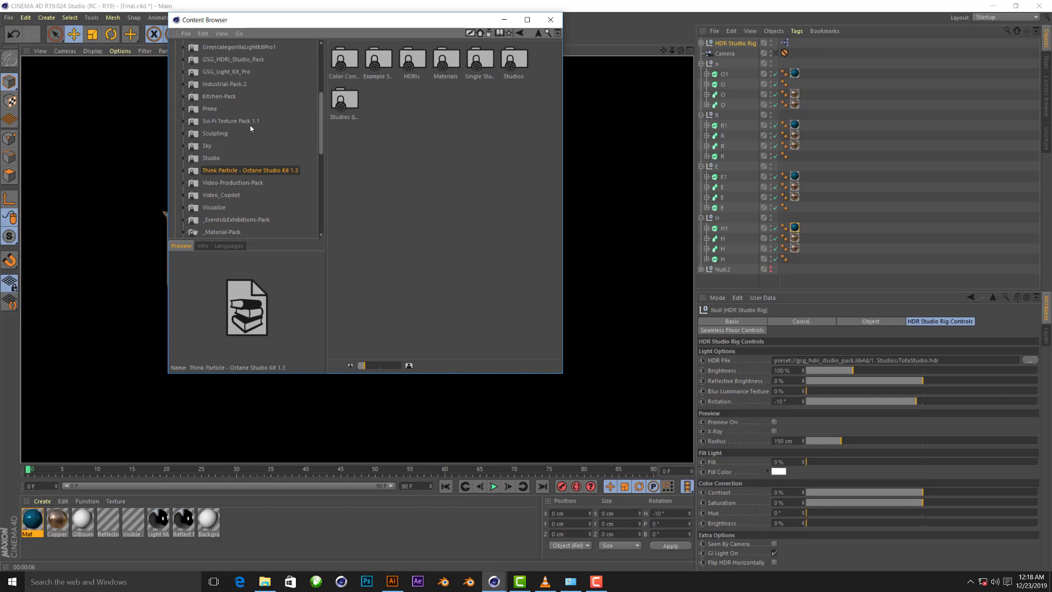
scroll(250, 127, "up", 2)
left_click(250, 123)
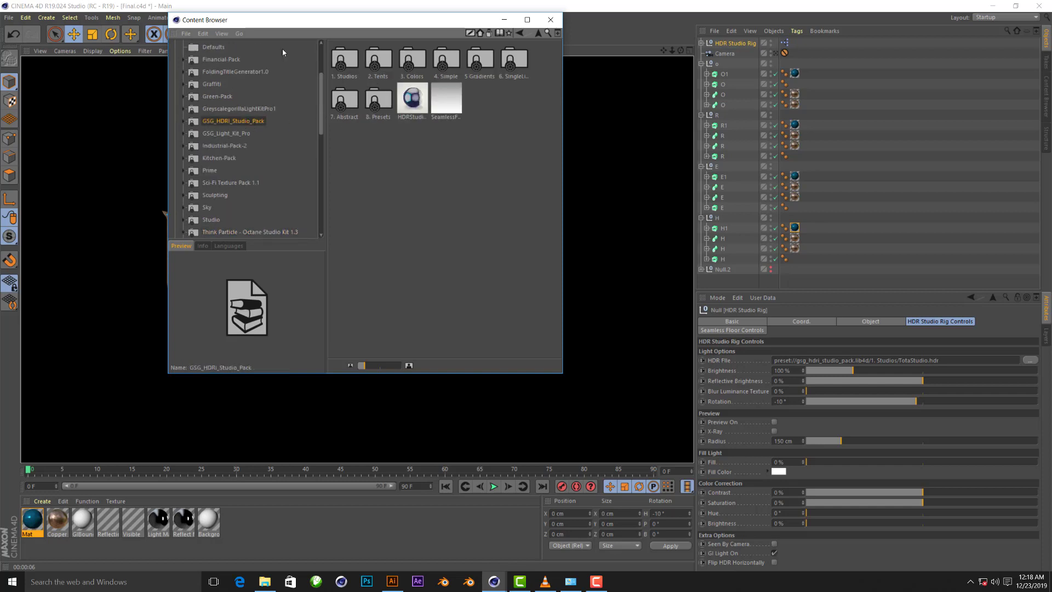
double_click(344, 60)
left_click_drag(450, 57, 920, 303)
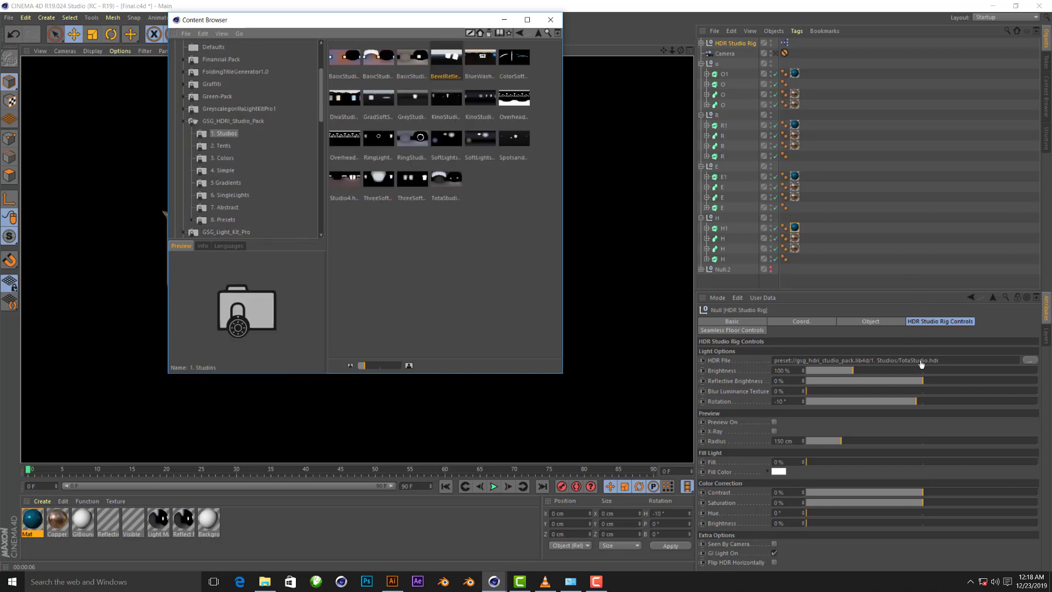
mouse_move(385, 22)
left_mouse_down()
mouse_move(827, 64)
mouse_move(784, 58)
left_mouse_up()
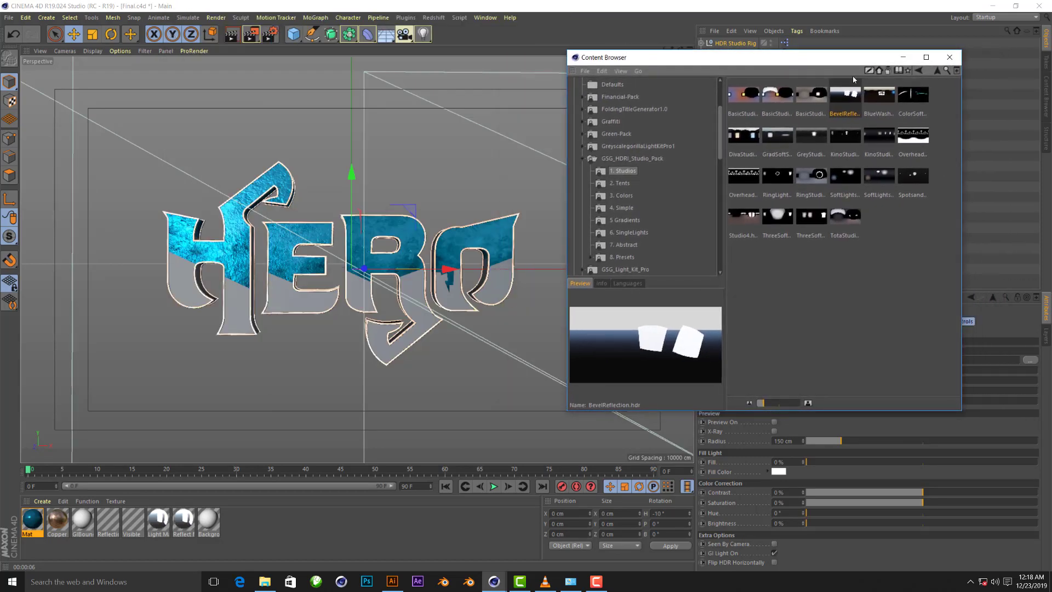
Replace it with SoftboxTent1.hdr from 2. Tents and render the title
left_click_drag(671, 52, 586, 41)
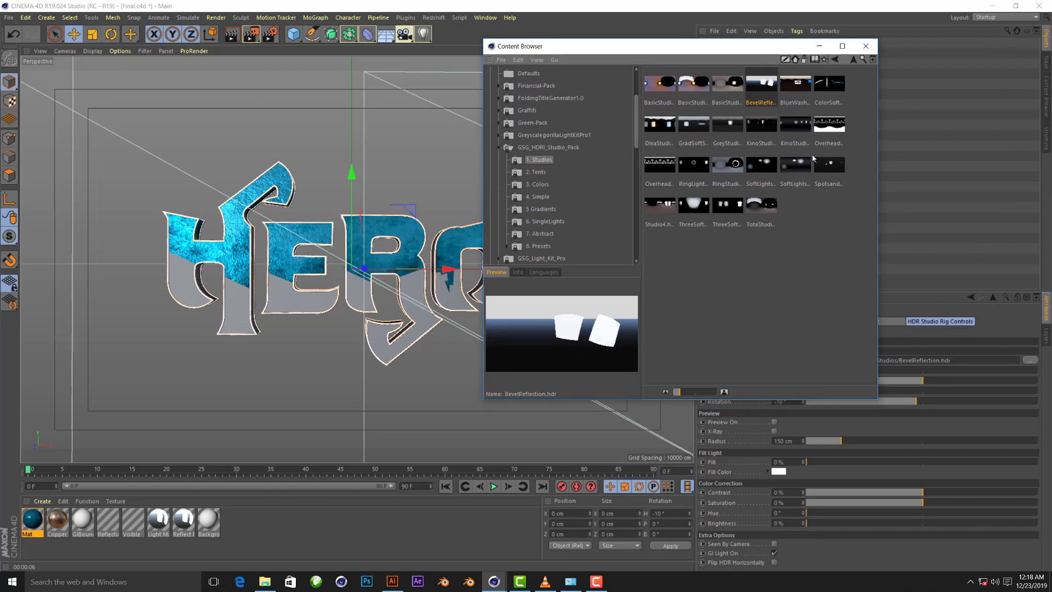
left_click(536, 171)
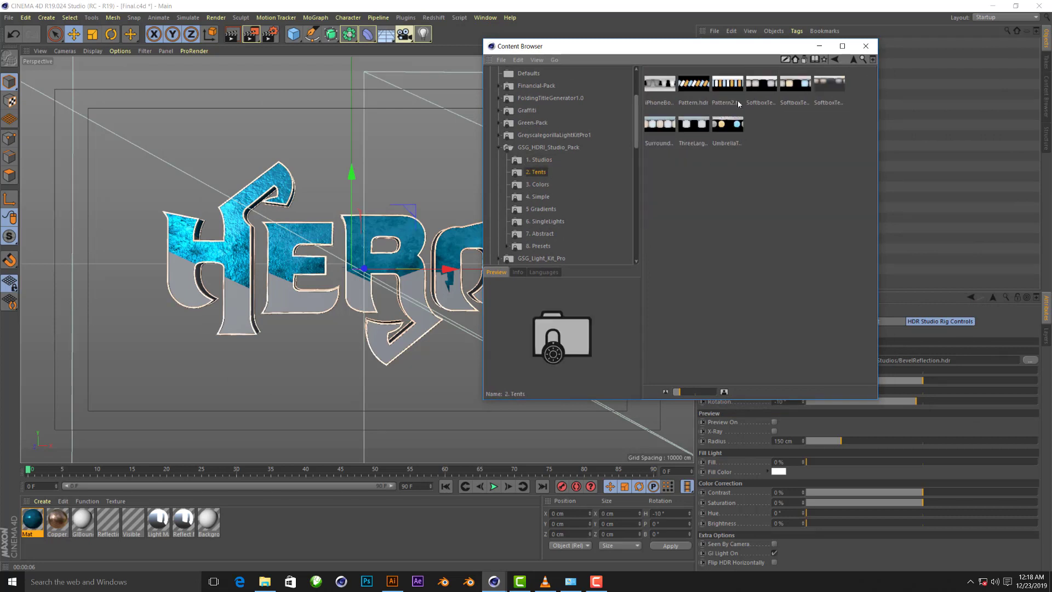
left_click_drag(765, 92, 926, 362)
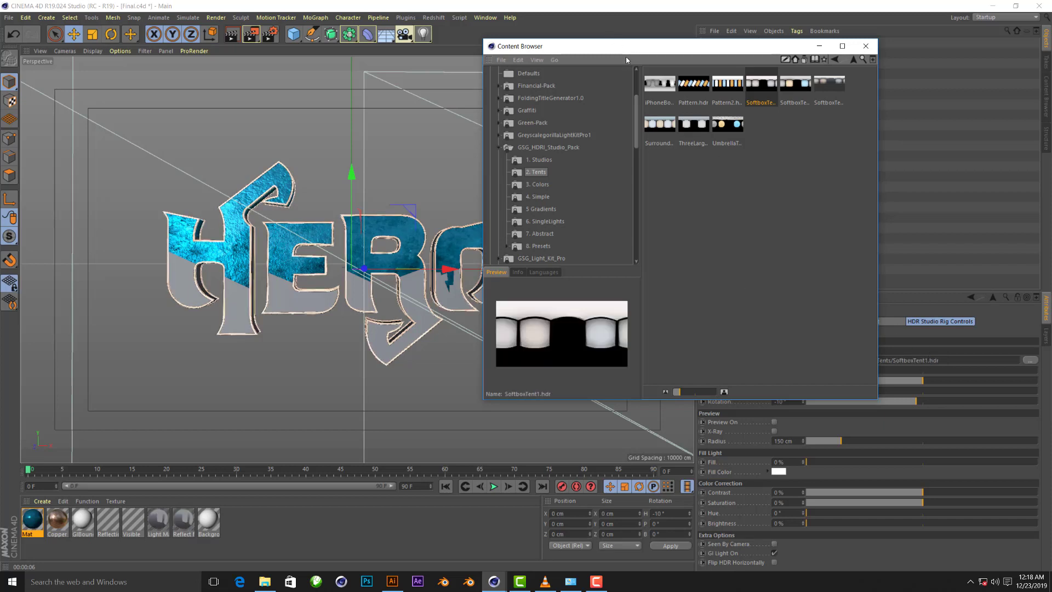
left_click_drag(635, 50, 795, 59)
left_click(231, 34)
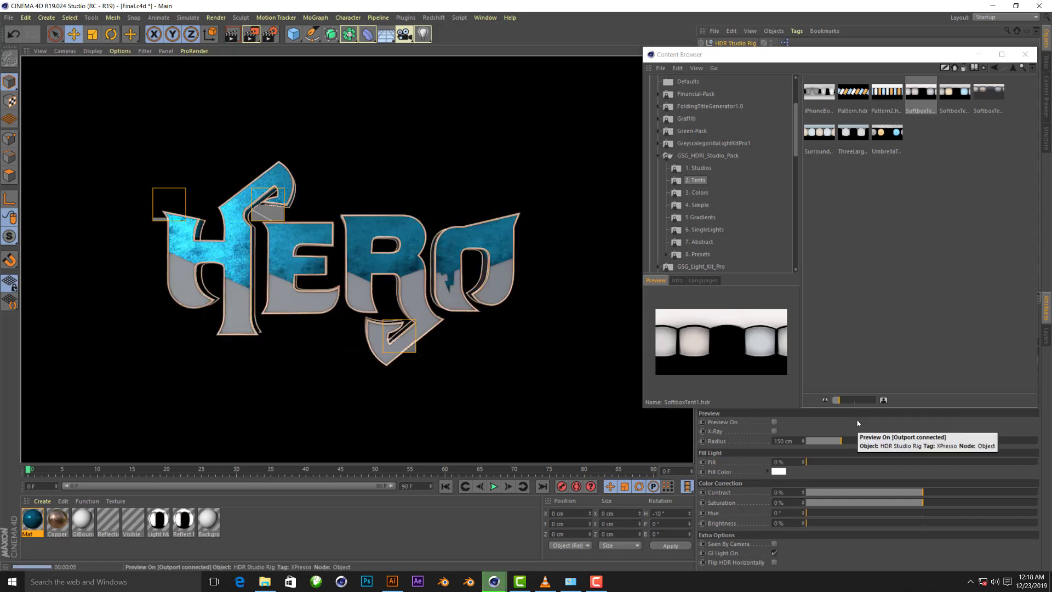
Rotate the HDR Studio Rig lighting to about -76° and lower its brightness
left_click_drag(735, 54, 254, 64)
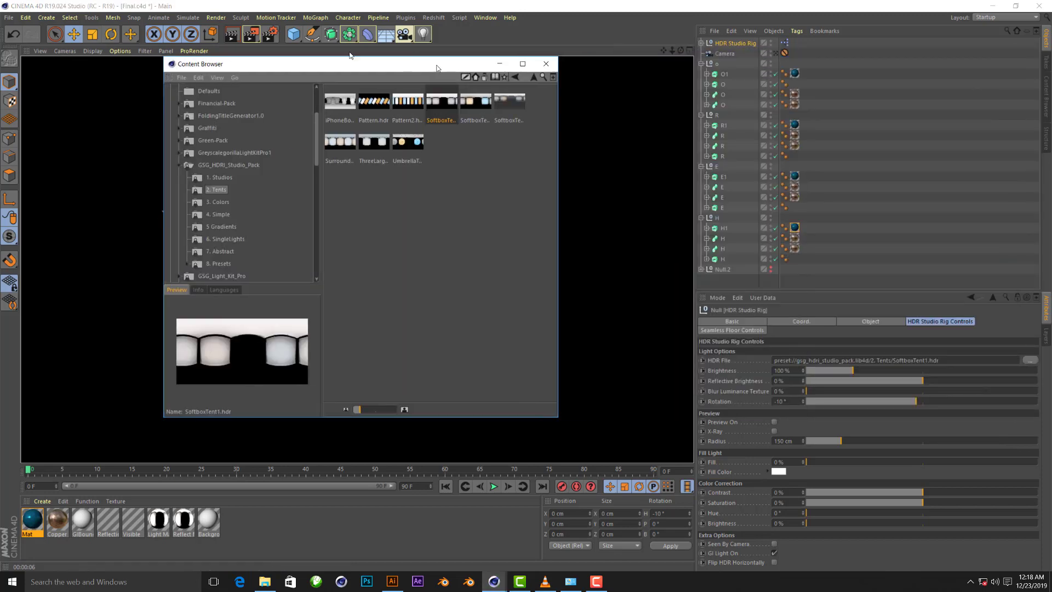
left_click_drag(906, 399, 800, 350)
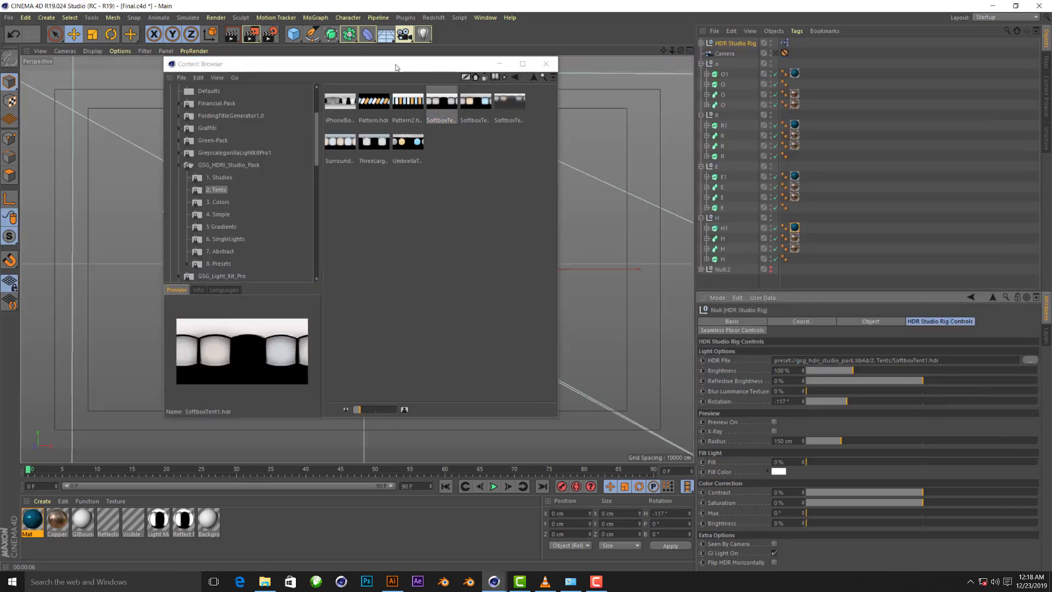
left_click_drag(398, 66, 411, 428)
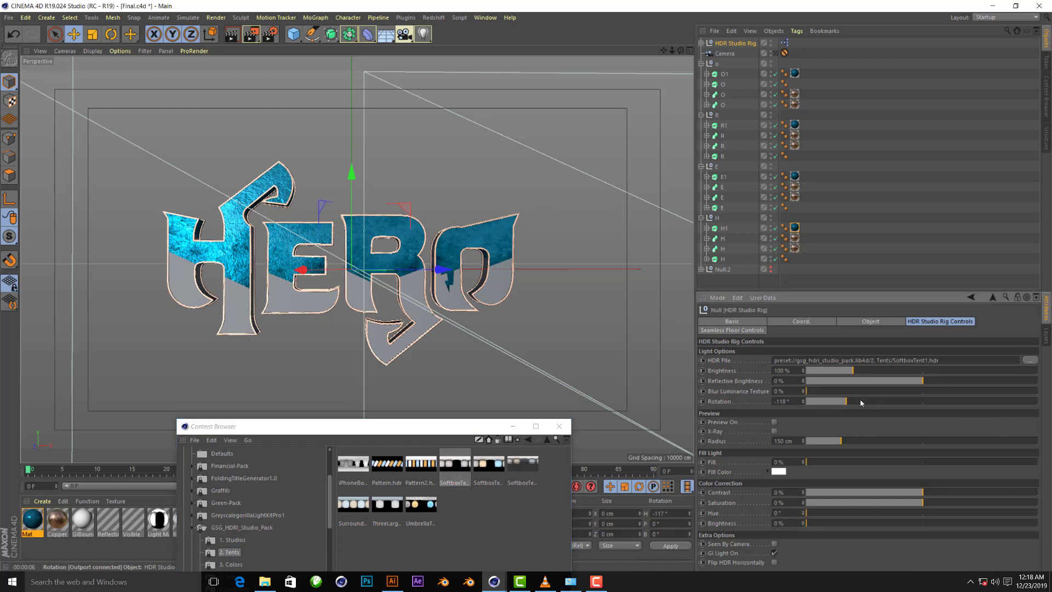
left_click(873, 401)
left_click(848, 371)
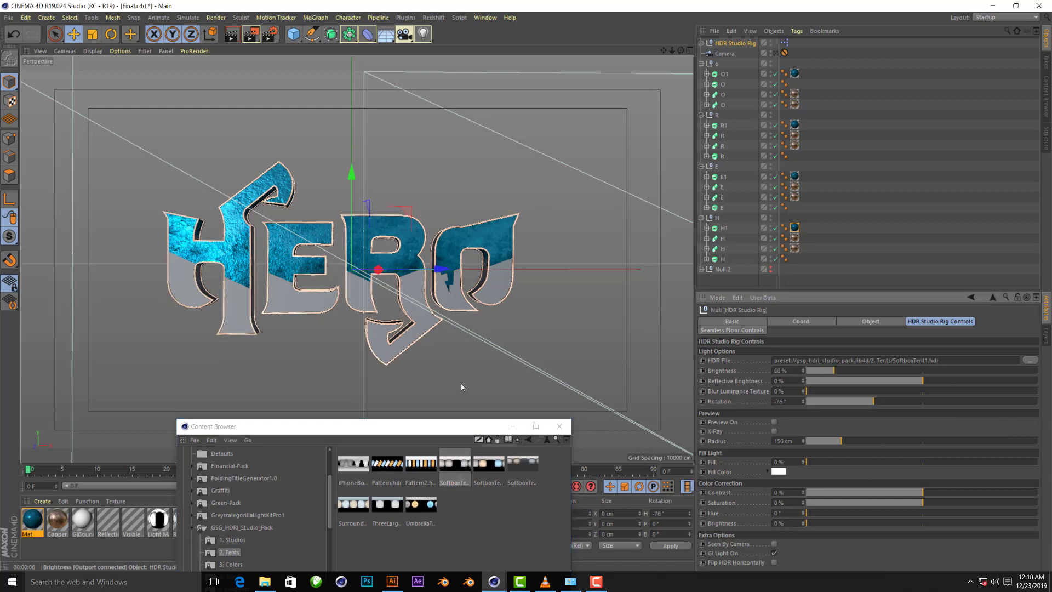
left_click_drag(429, 426, 416, 355)
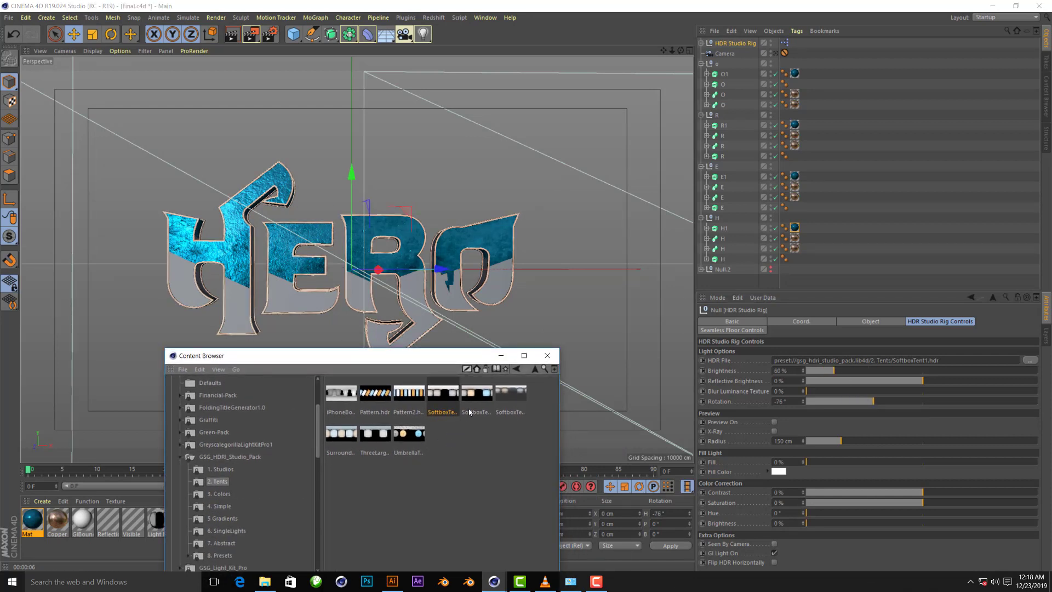
Load SoftboxTent2.hdr into the rig, rotate it, render, and close the Content Browser
left_click_drag(470, 412, 766, 357)
left_click_drag(722, 289, 899, 360)
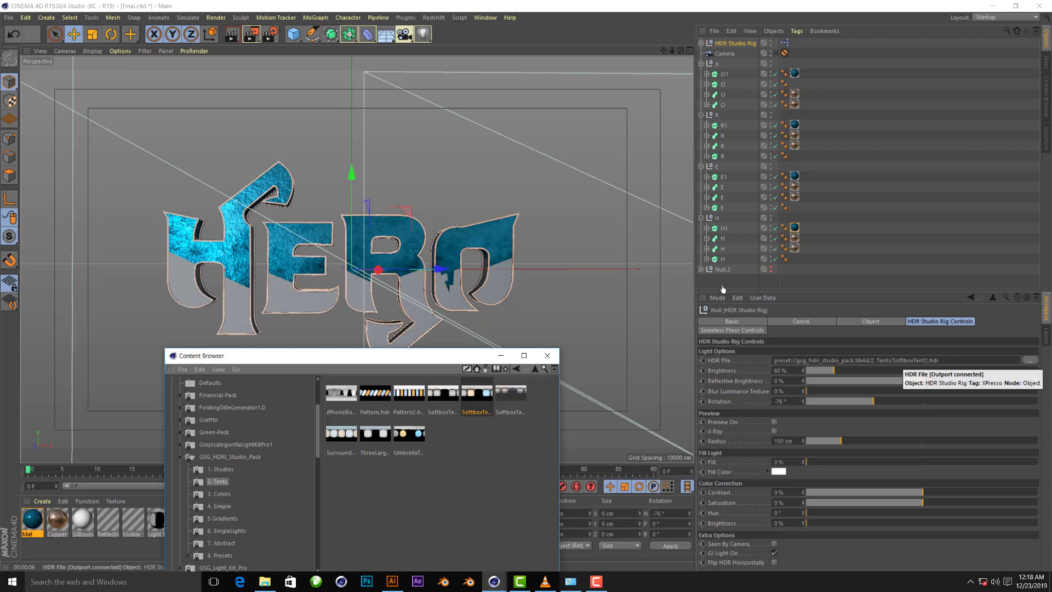
mouse_move(860, 401)
left_mouse_down()
mouse_move(925, 400)
mouse_move(829, 402)
left_mouse_up()
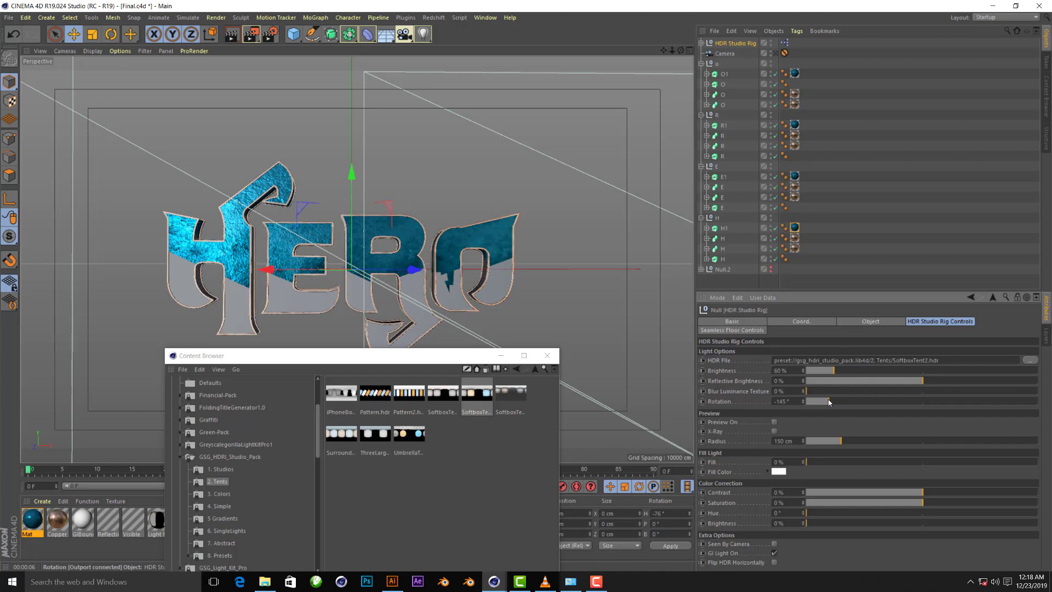
left_click_drag(247, 356, 766, 222)
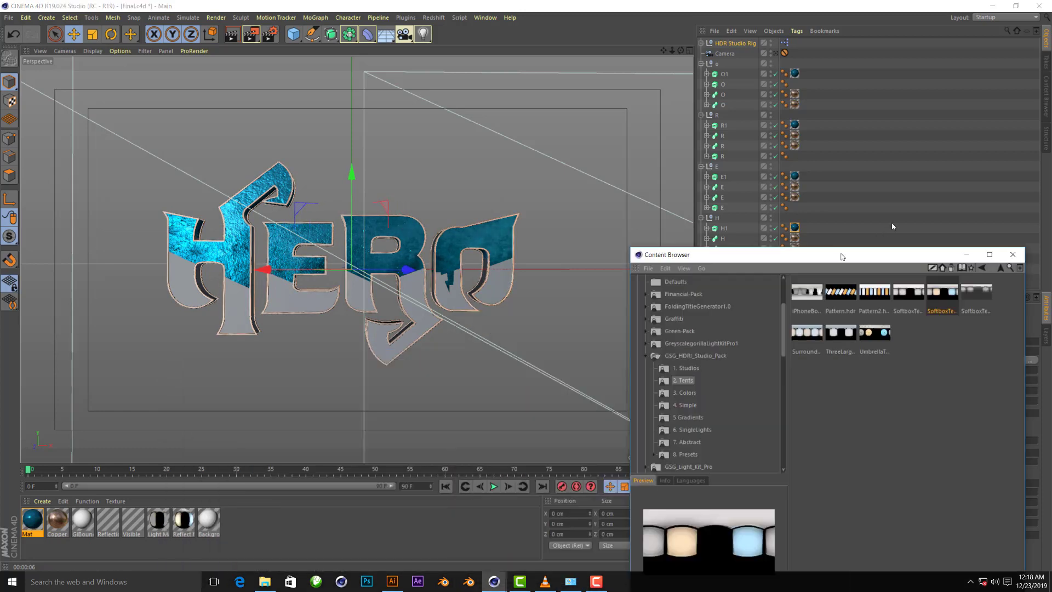
left_click(231, 34)
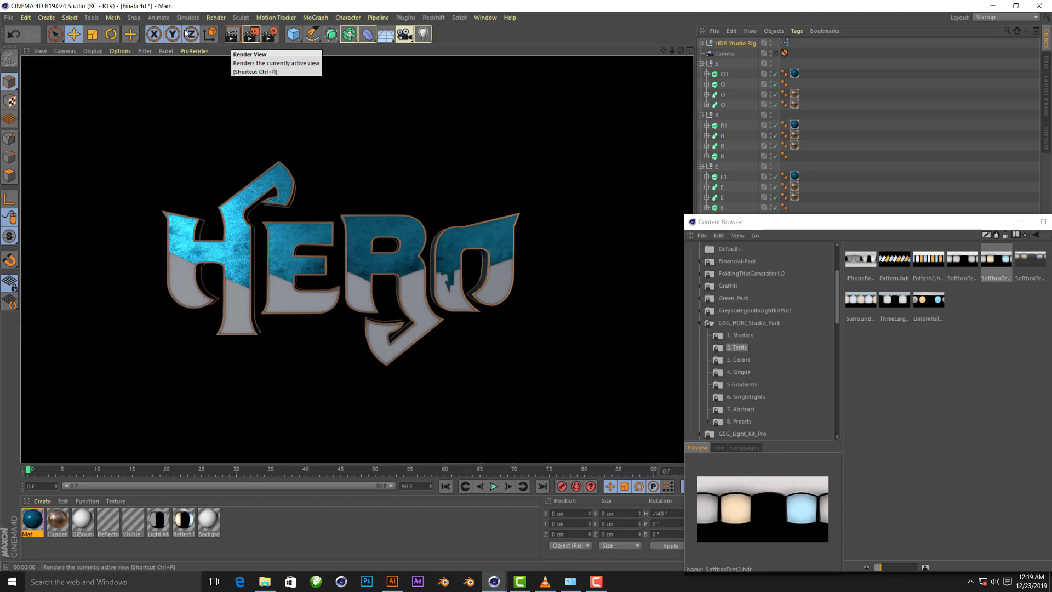
left_click_drag(932, 223, 690, 215)
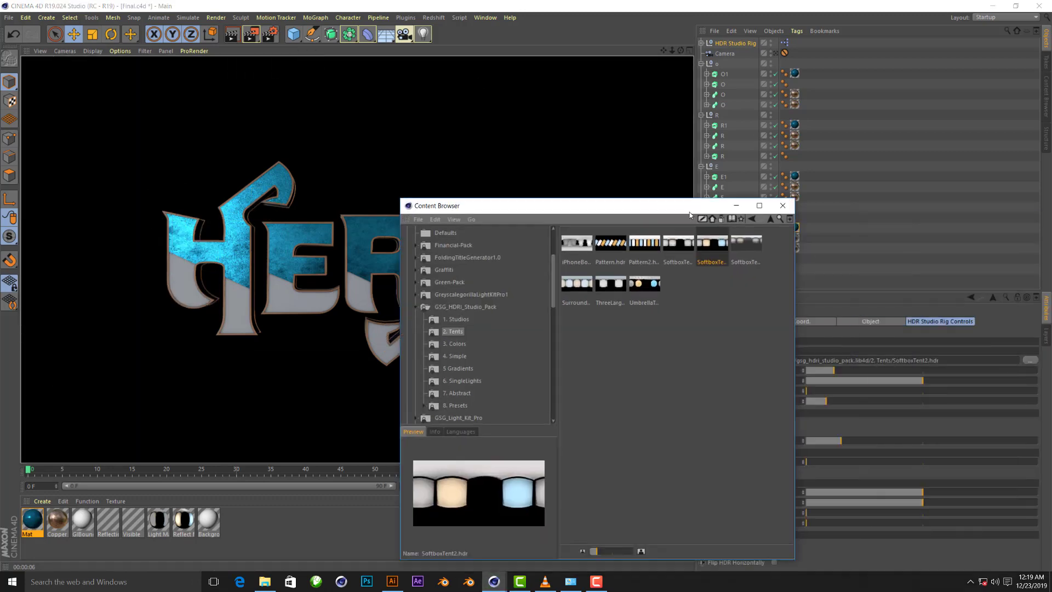
left_click(627, 166)
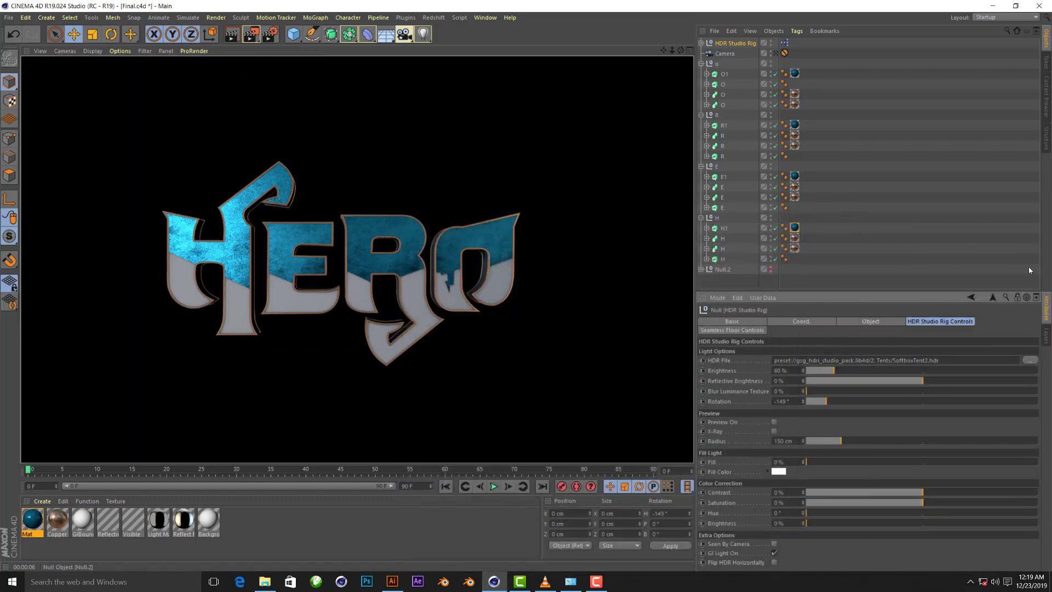
Add a light in front of the HERO letters and make it a Square Parallel Spot
left_click(776, 53)
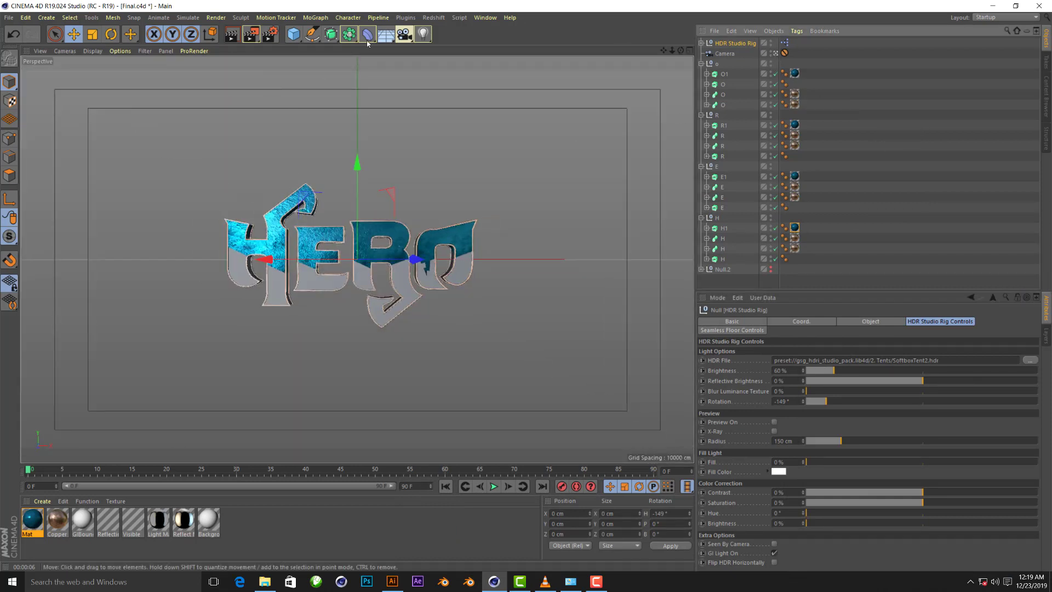
left_click(424, 34)
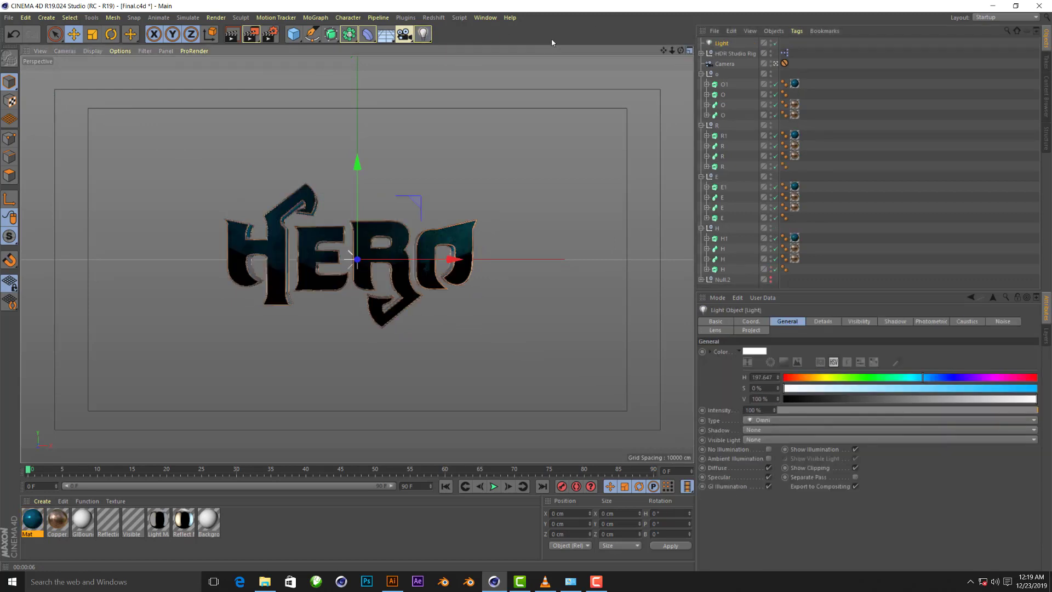
middle_click(531, 136)
mouse_move(526, 117)
left_mouse_down()
mouse_move(519, 215)
mouse_move(520, 204)
left_mouse_up()
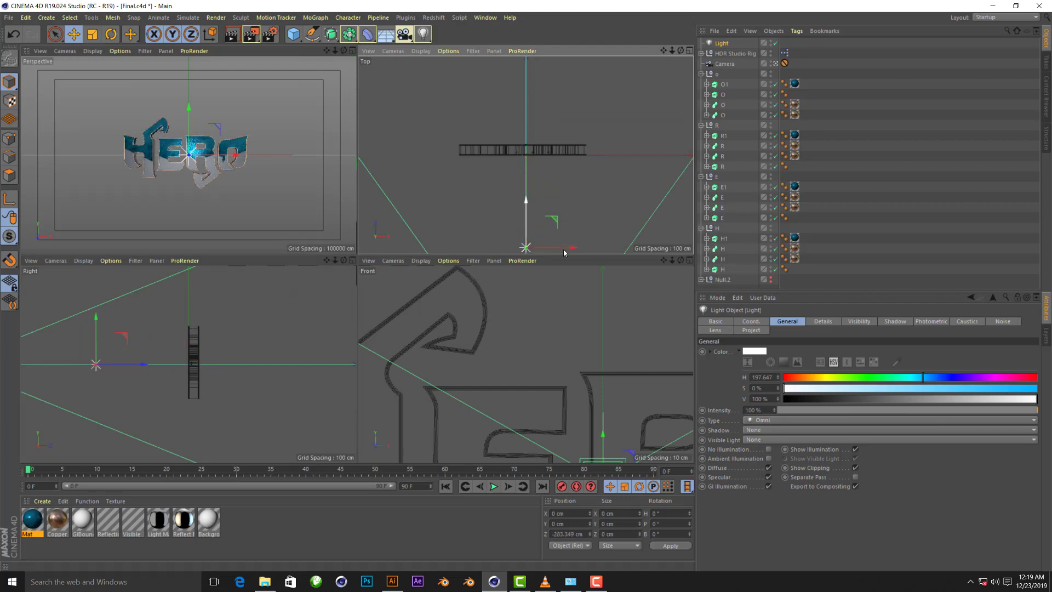
left_click(759, 421)
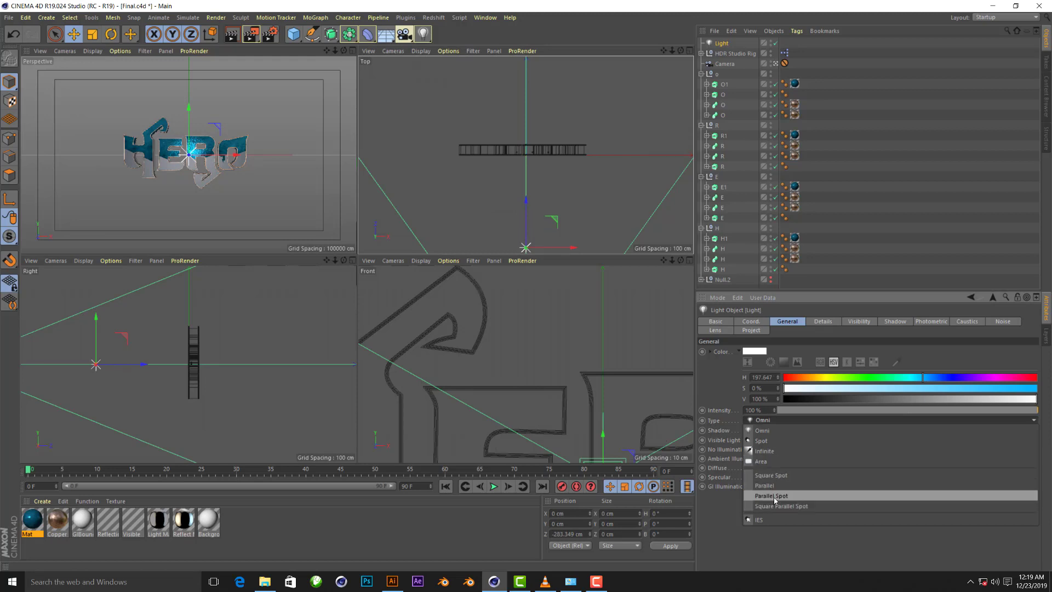
key("Return")
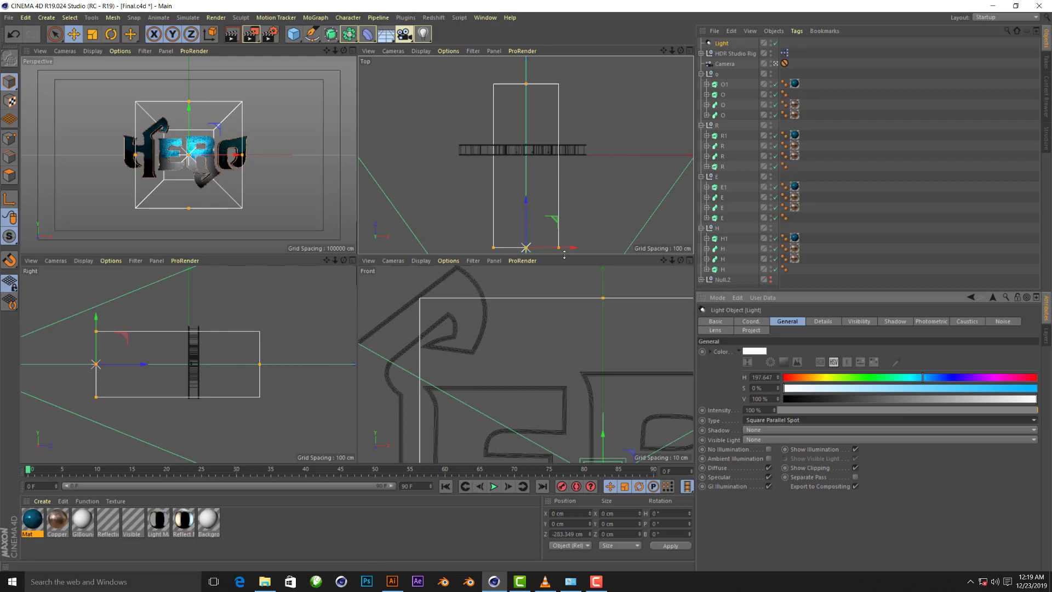
Narrow the spot's box, move it forward to Z -394.687 cm, and shorten its depth
left_click_drag(558, 247, 542, 247)
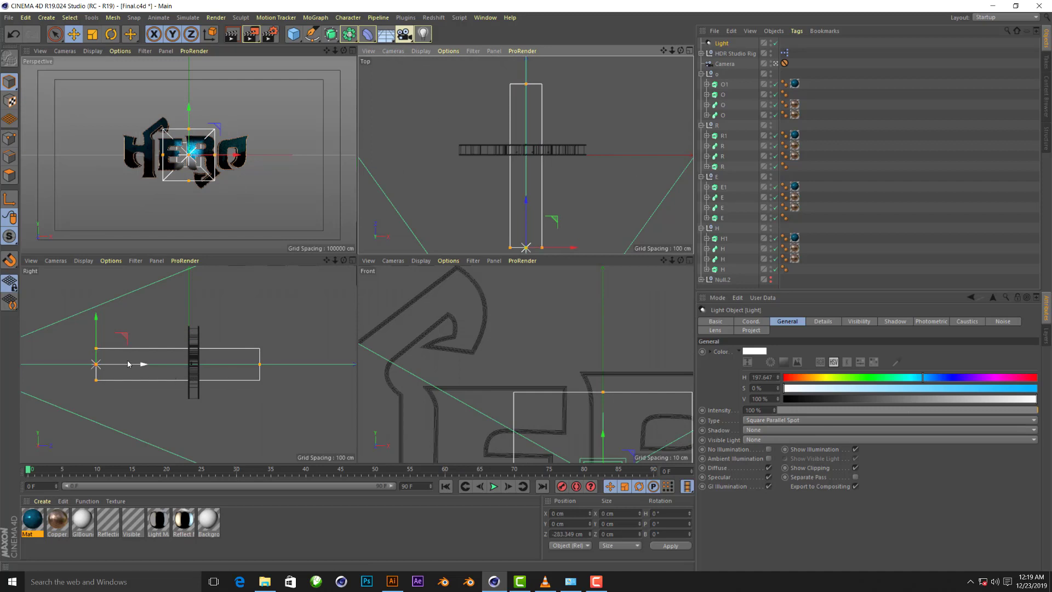
mouse_move(106, 364)
left_mouse_down()
mouse_move(86, 369)
mouse_move(123, 361)
mouse_move(58, 359)
mouse_move(120, 361)
left_mouse_up()
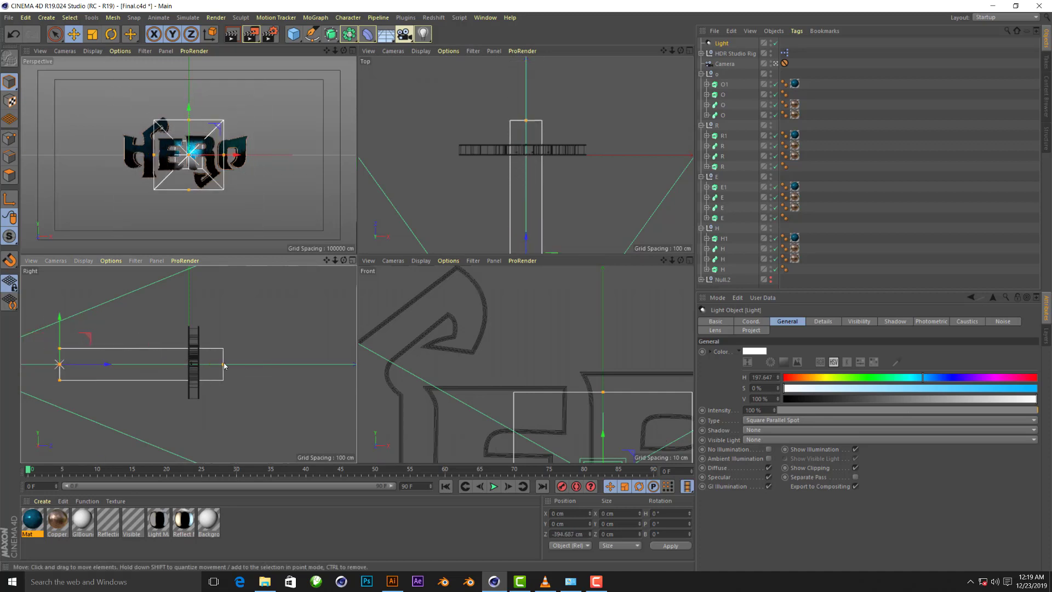
left_click_drag(223, 364, 183, 368)
left_click_drag(154, 367, 154, 367)
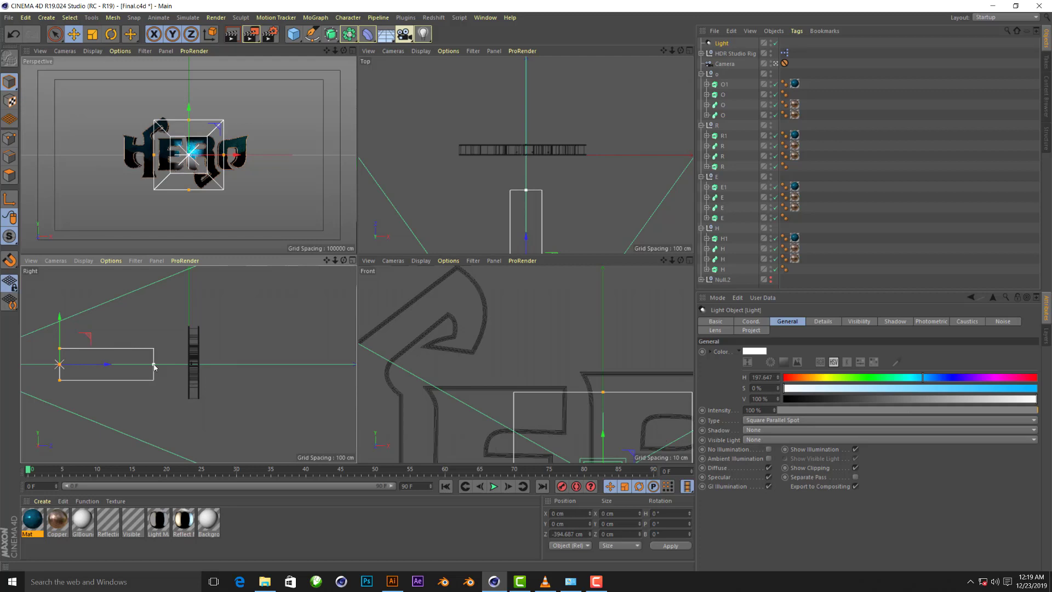
middle_click(324, 61)
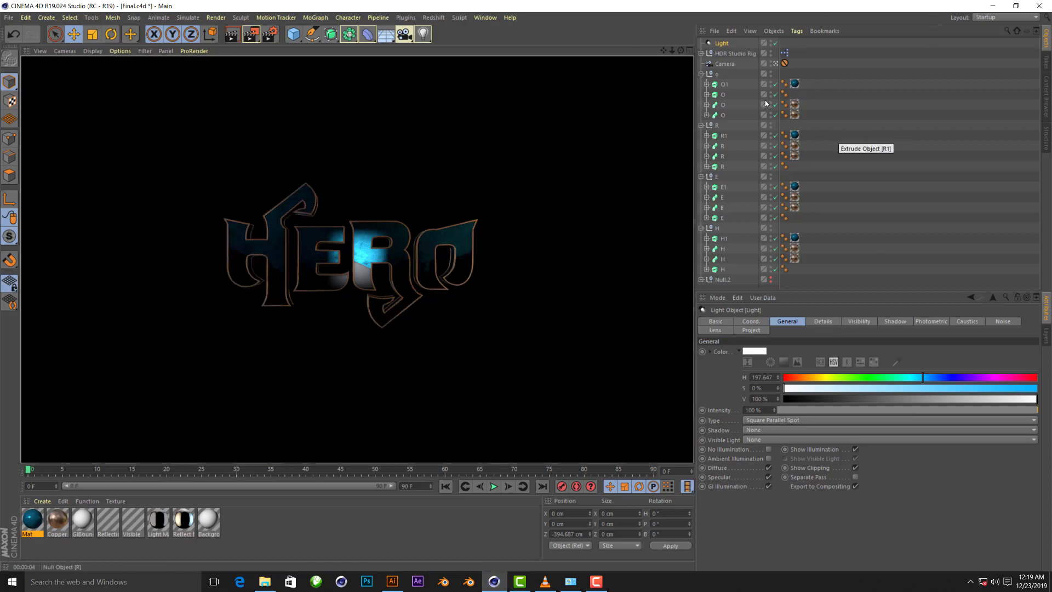
left_click(723, 44)
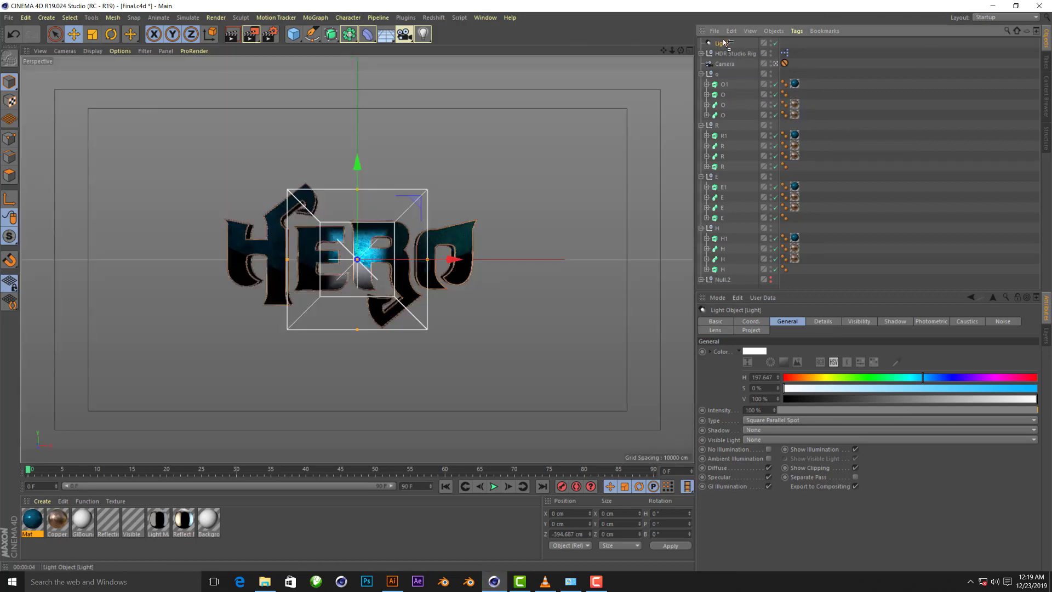
Duplicate the spot light and move the copy, Light.1, to the right along X
left_click_drag(724, 43, 723, 40, "ctrl")
key("F5")
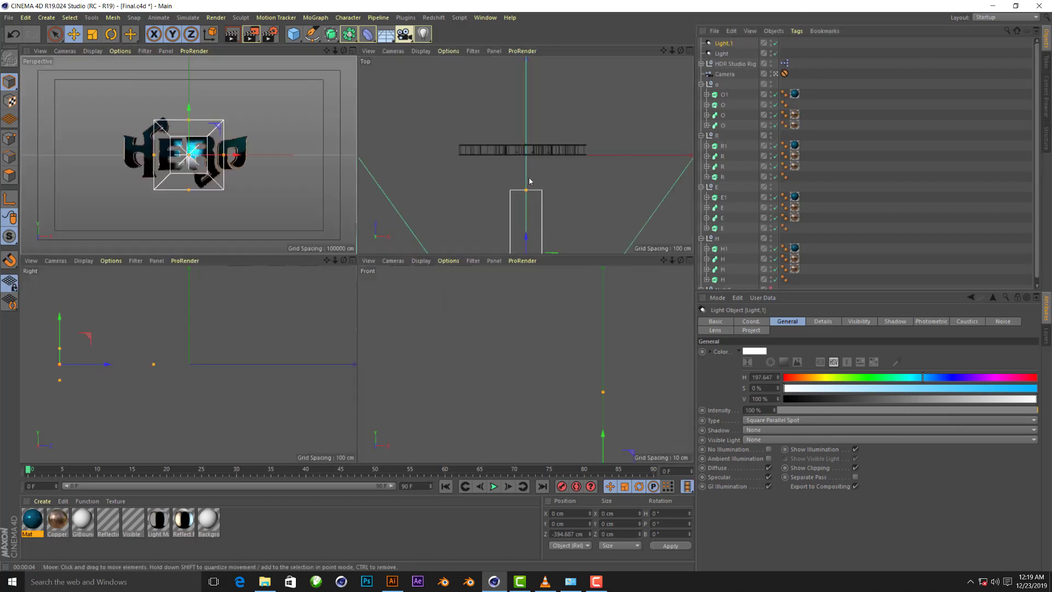
scroll(531, 164, "down", 2)
scroll(533, 145, "down", 2)
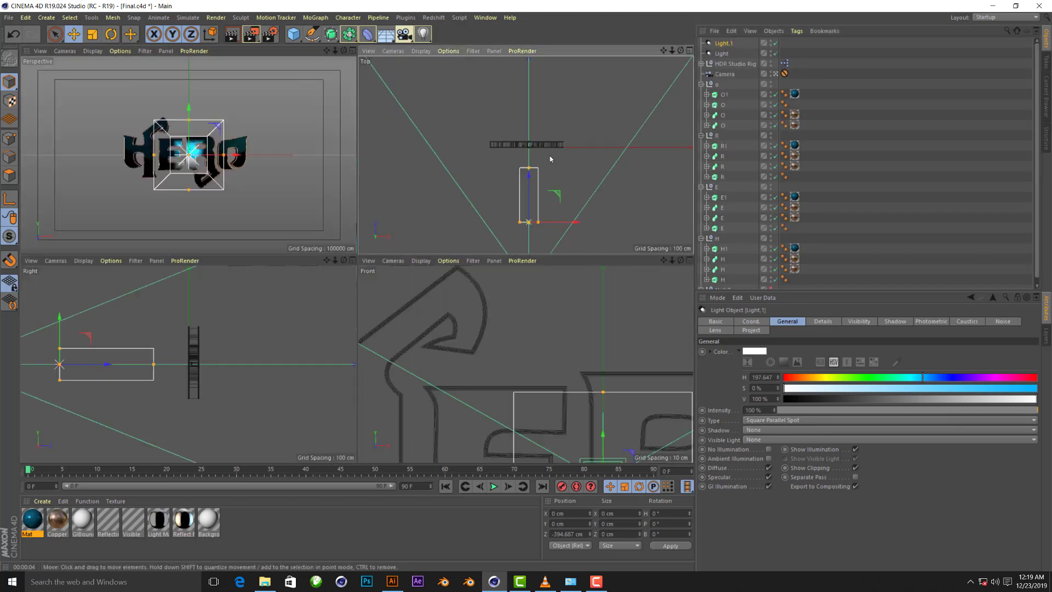
left_click_drag(572, 222, 584, 224)
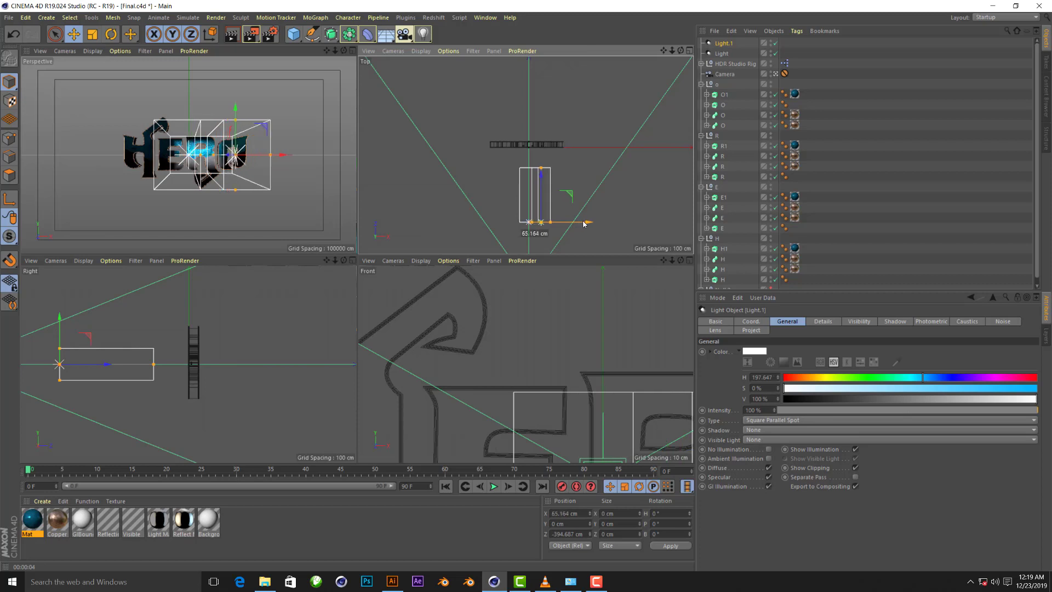
left_click_drag(584, 224, 600, 225)
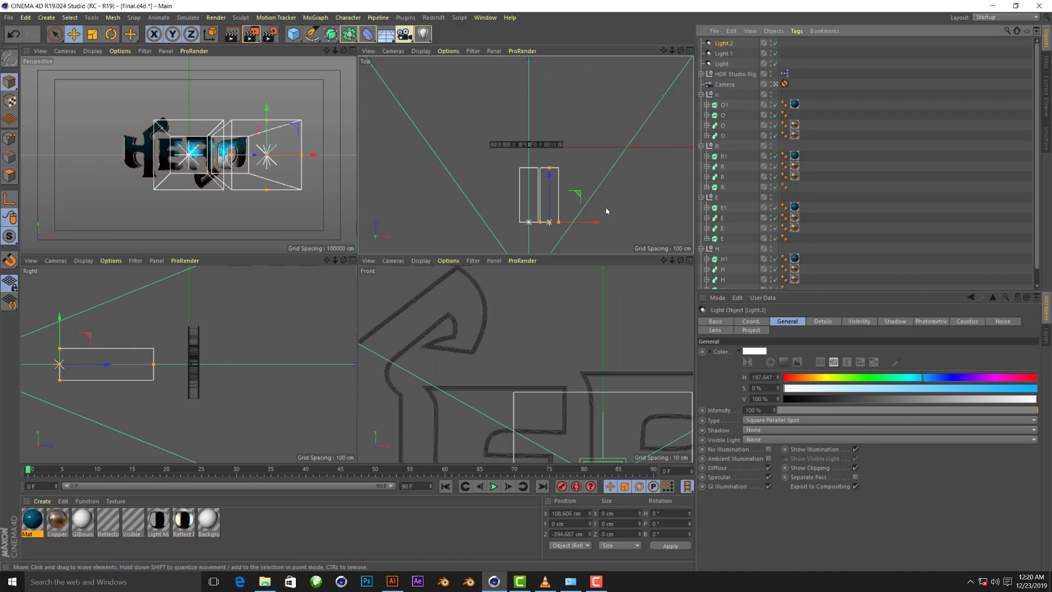
Copy lights to the left as Light.2 and Light.3 and recenter the row across HERO
left_click_drag(597, 225, 557, 232, "ctrl")
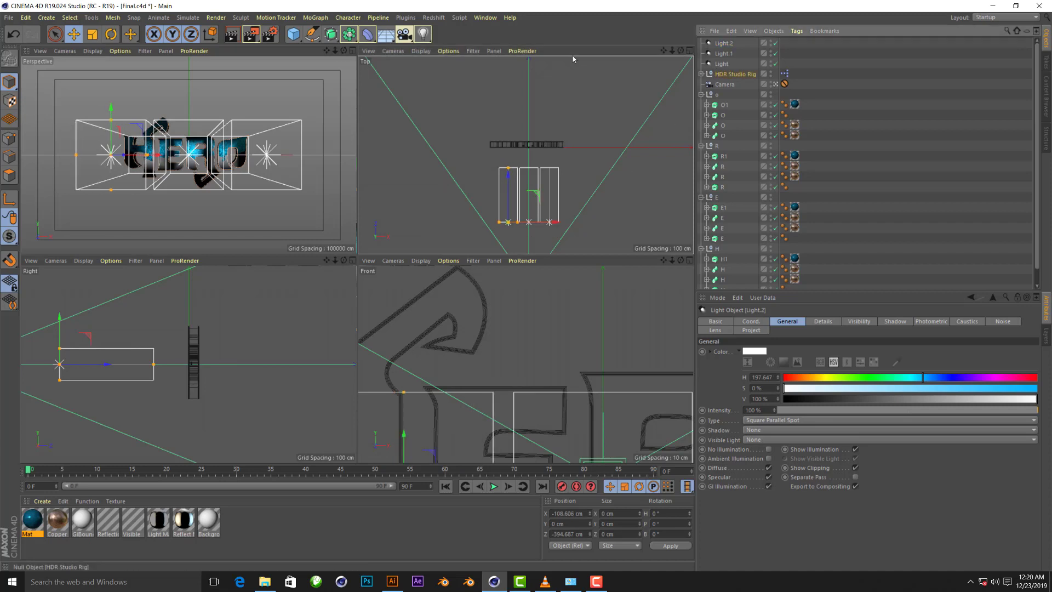
left_click(722, 64, "shift")
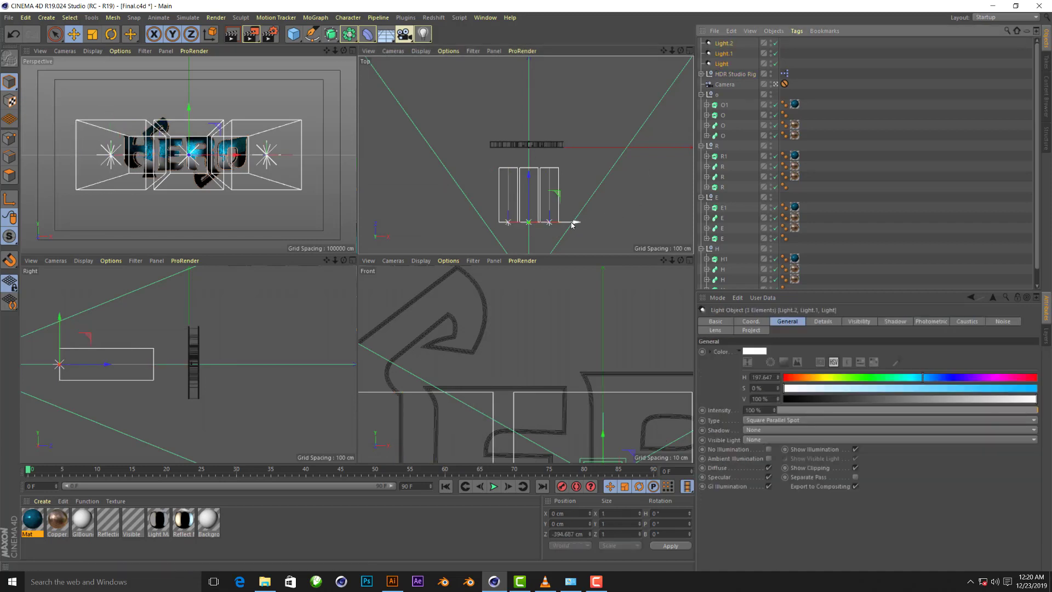
left_click_drag(571, 222, 577, 226)
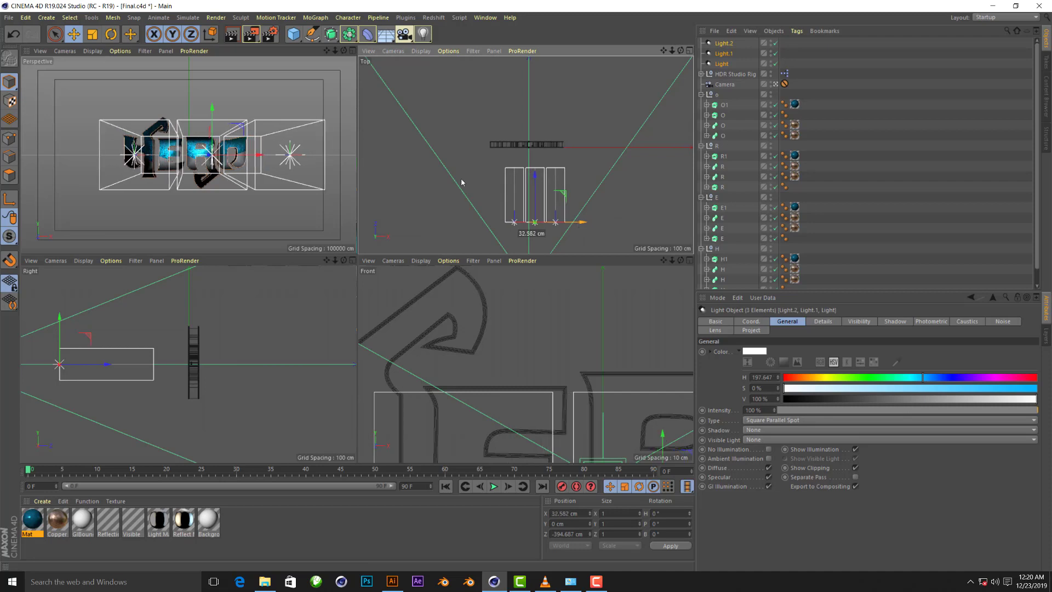
left_click(720, 44)
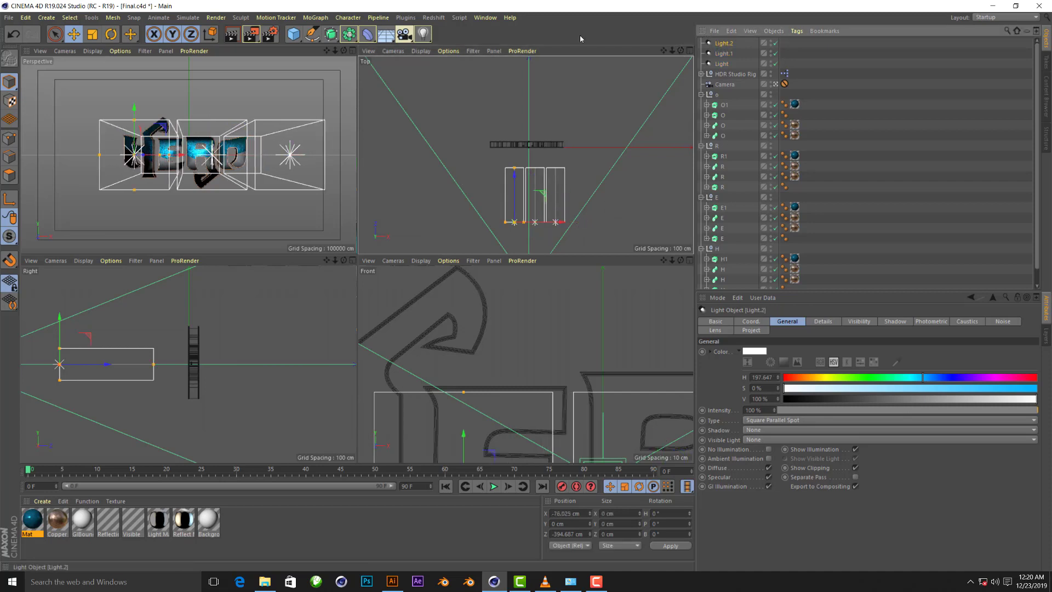
left_click_drag(563, 222, 545, 224, "ctrl")
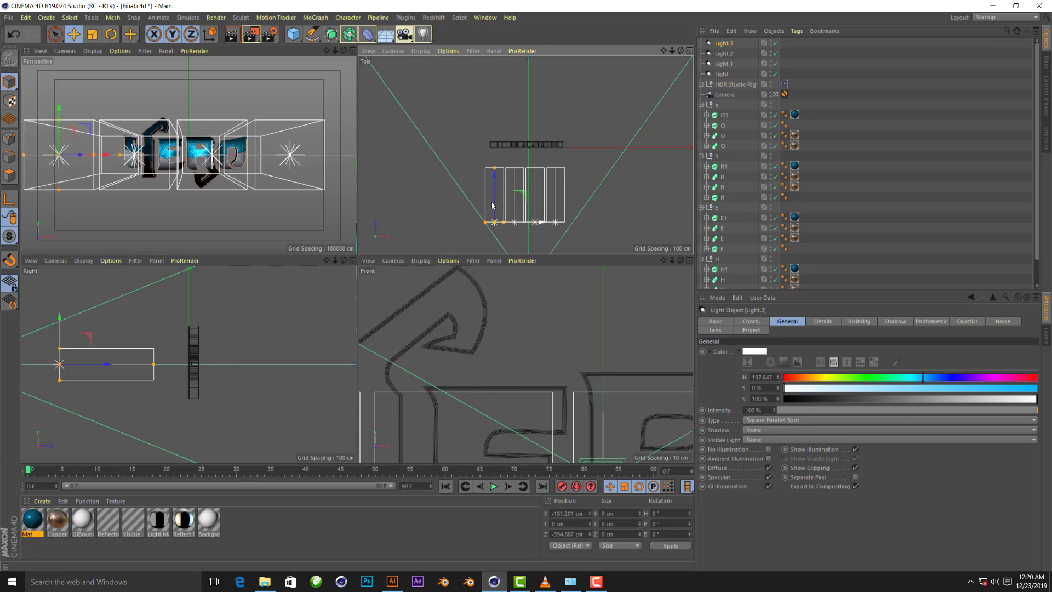
left_click(352, 51)
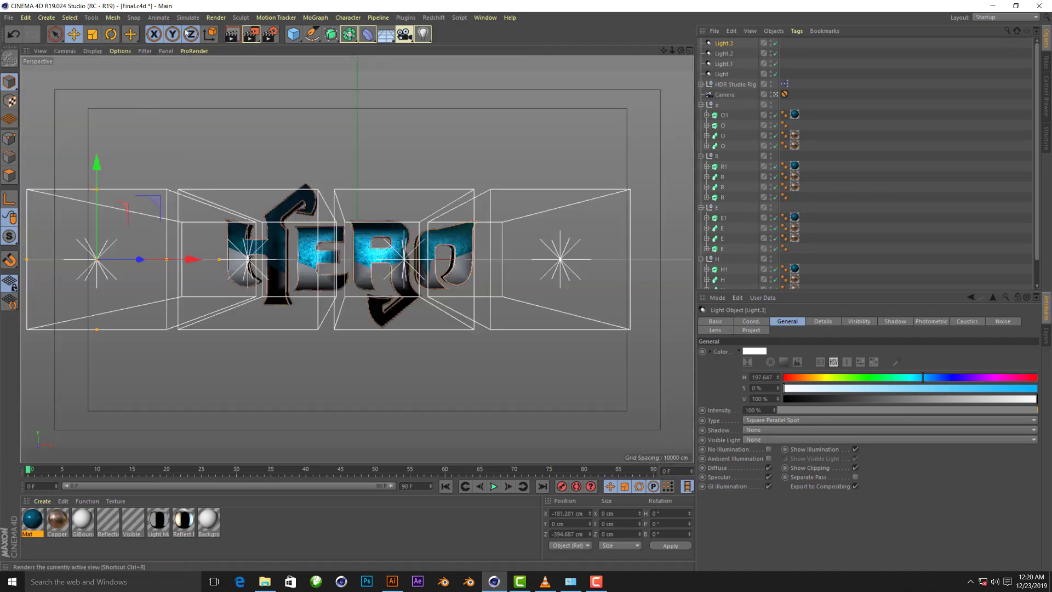
Group the four spot lights into a Null with Alt+G and slide it right to centre on HERO
key("ctrl+r")
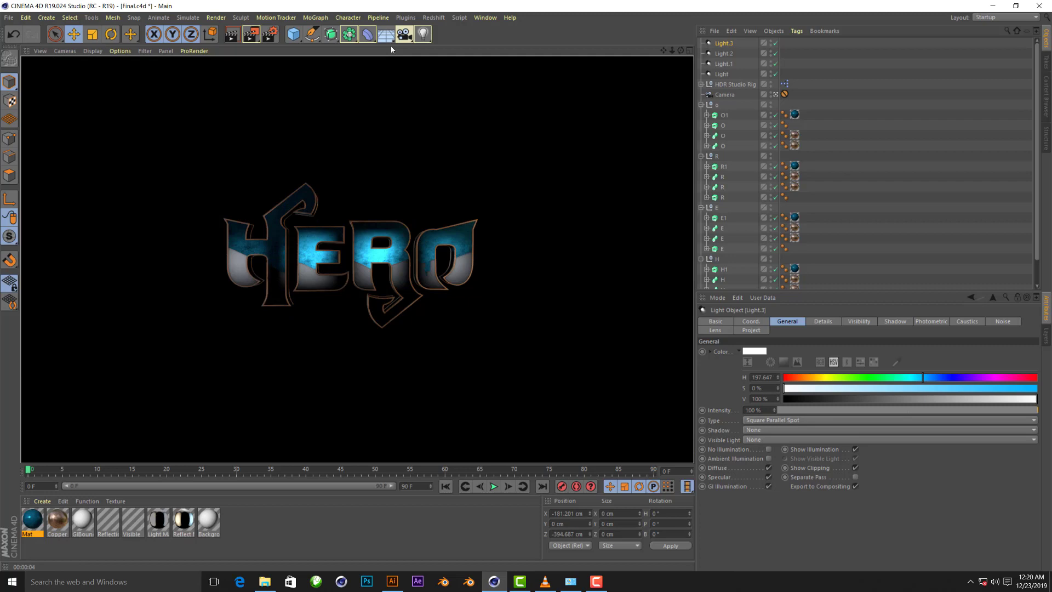
left_click(721, 74, "shift")
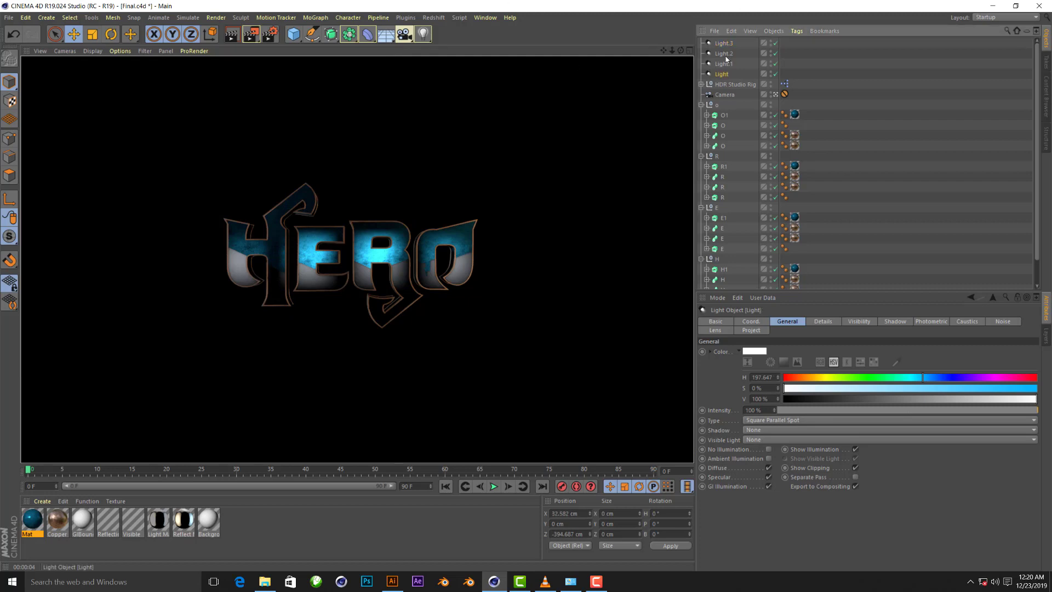
key("alt+g")
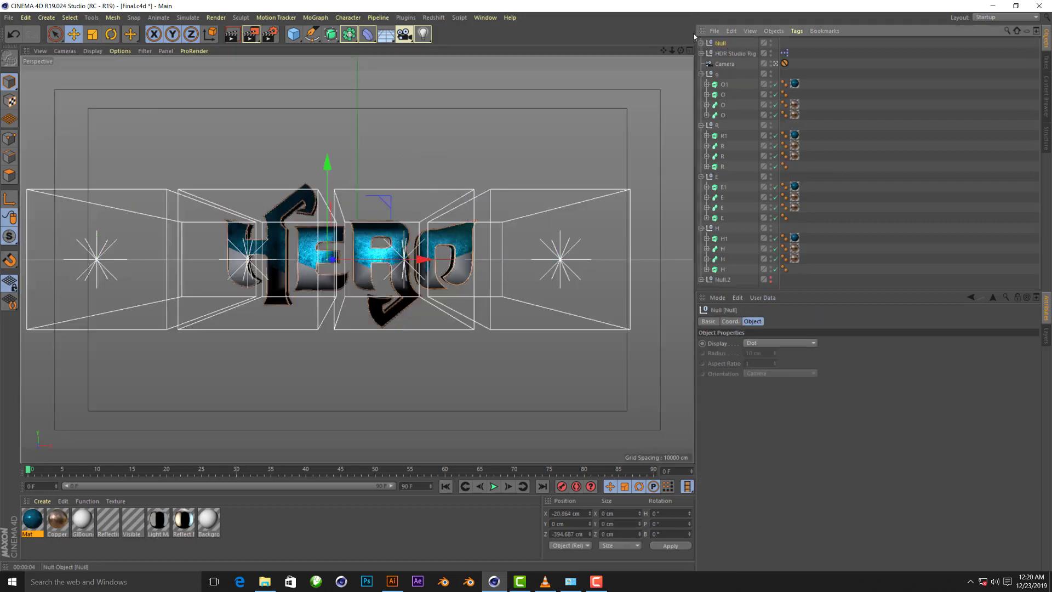
key("F5")
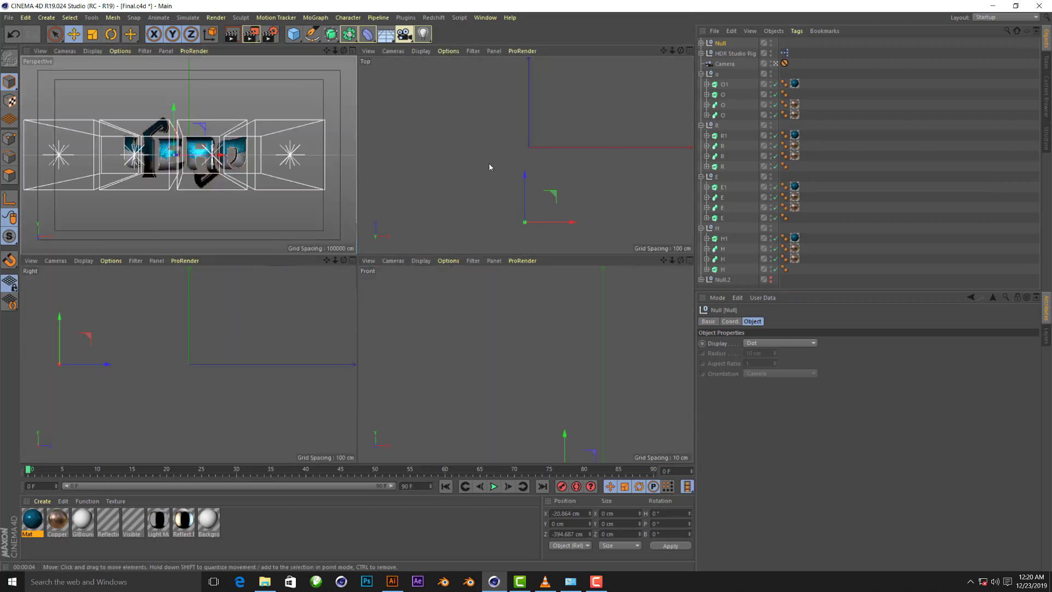
scroll(506, 148, "down", 2)
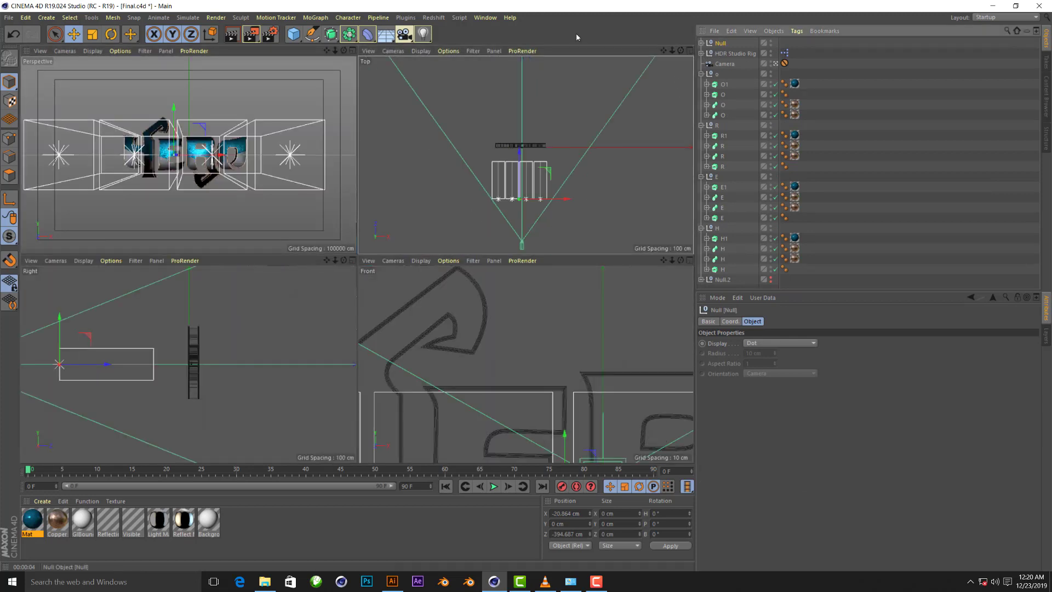
mouse_move(567, 200)
left_mouse_down()
mouse_move(579, 207)
mouse_move(568, 201)
left_mouse_up()
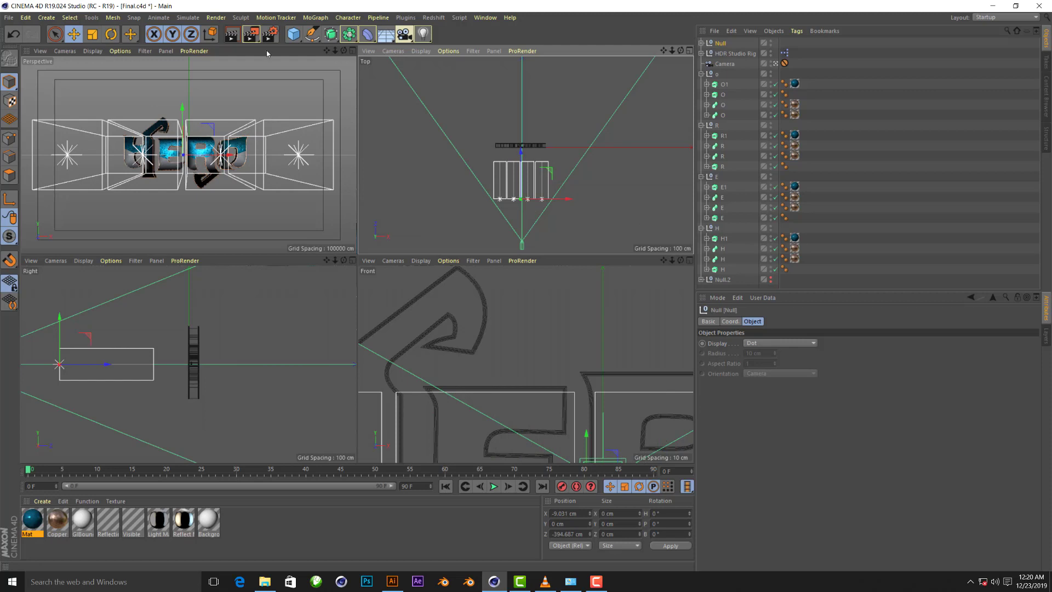
left_click(351, 51)
key("ctrl+r")
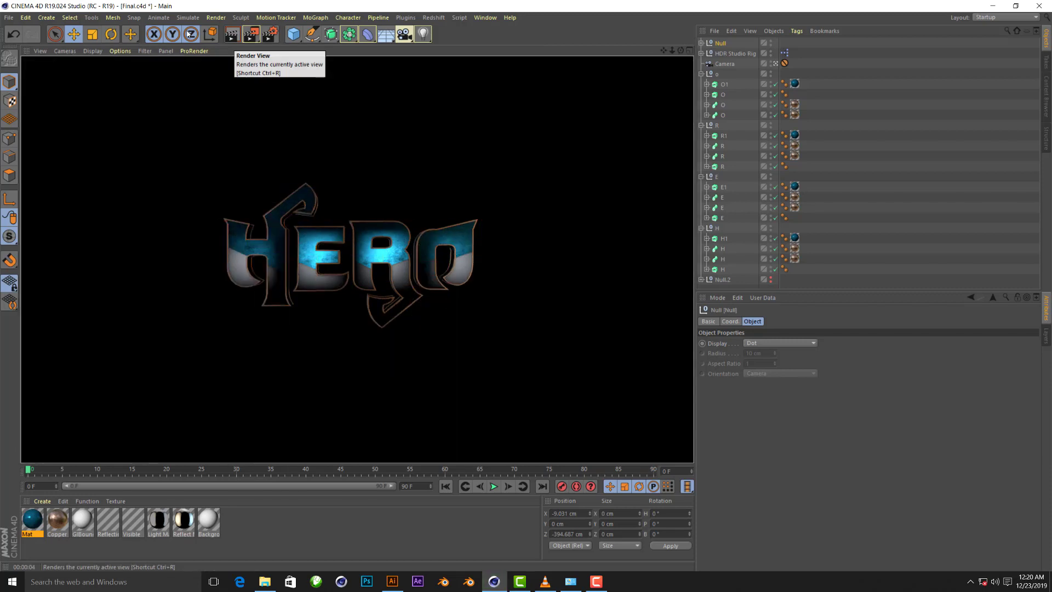
left_click(880, 241)
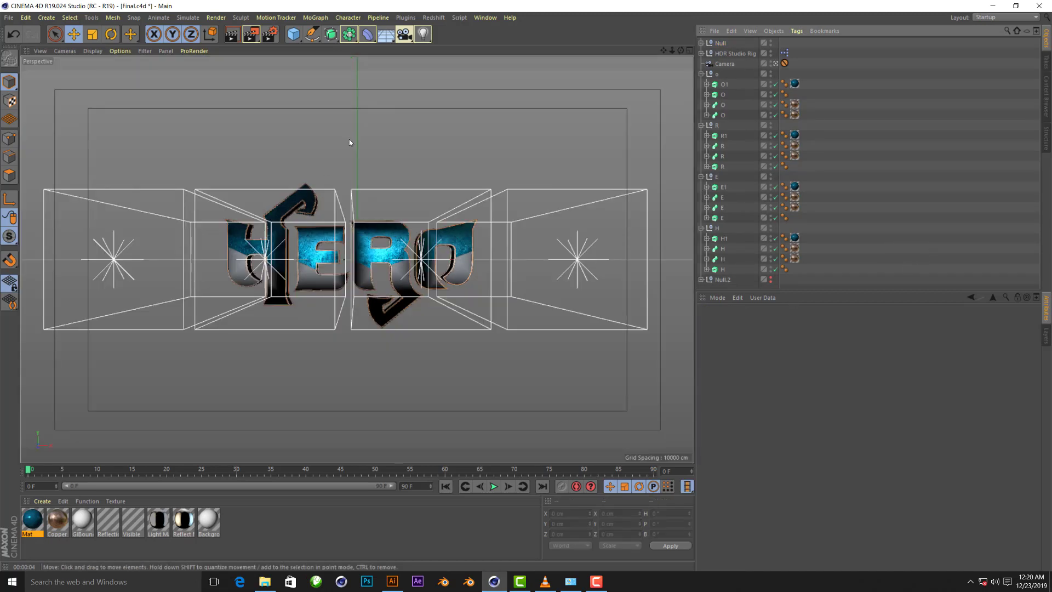
Add a new light with Inverse Square (Physically Accurate) falloff
left_click(422, 34)
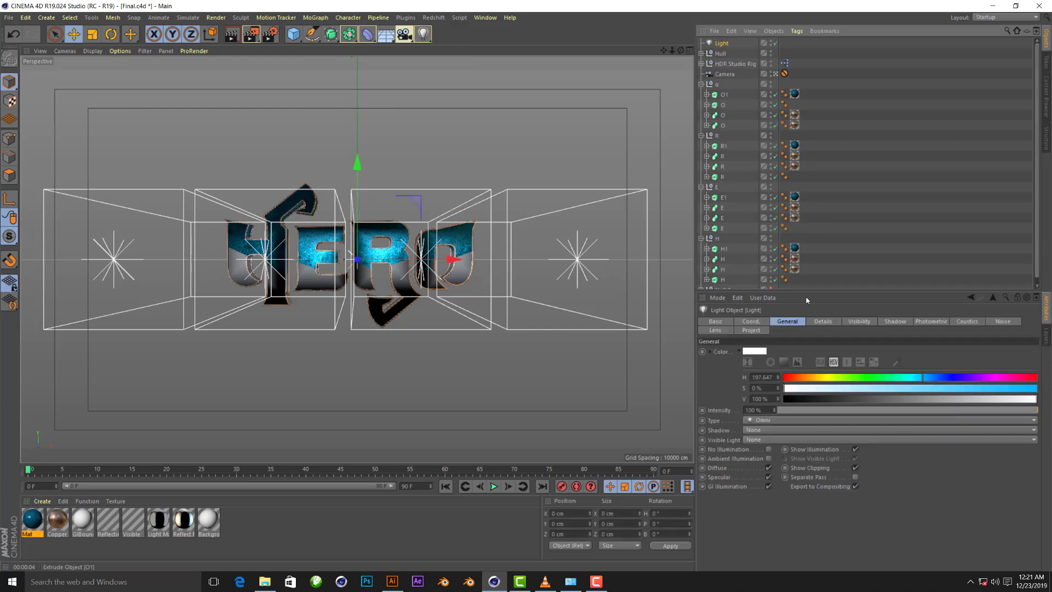
left_click(823, 321)
left_click(843, 415)
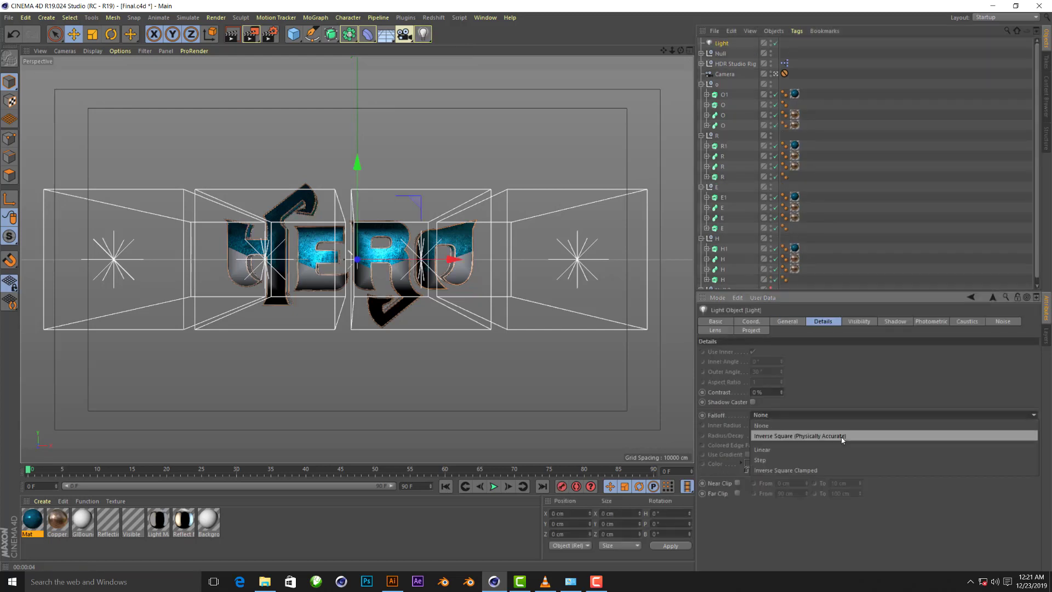
left_click(838, 432)
Shrink the light's falloff radius to about 319.292 cm and render to check it
key("F5")
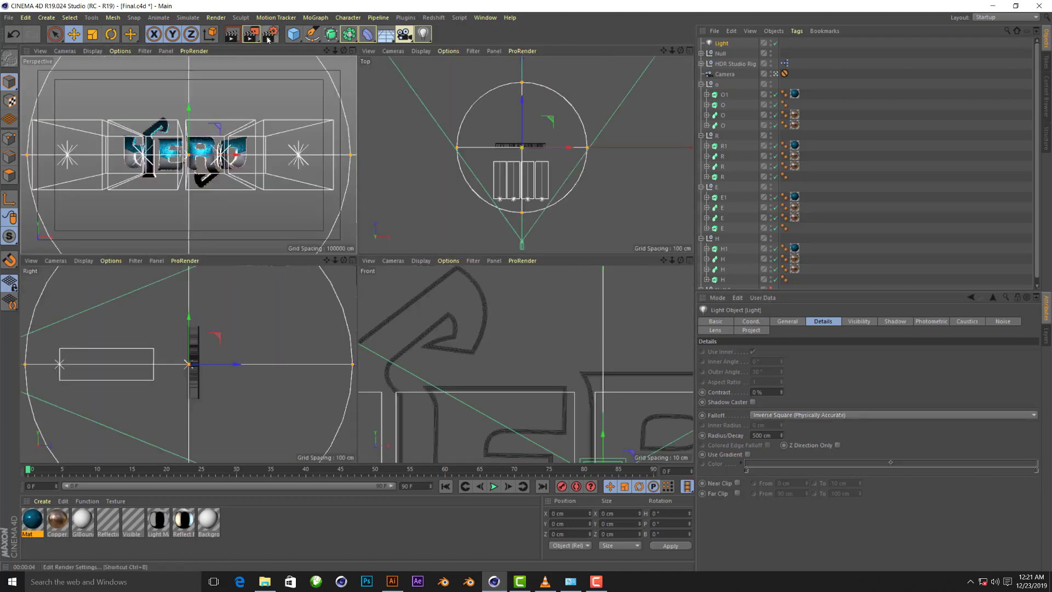
left_click(352, 51)
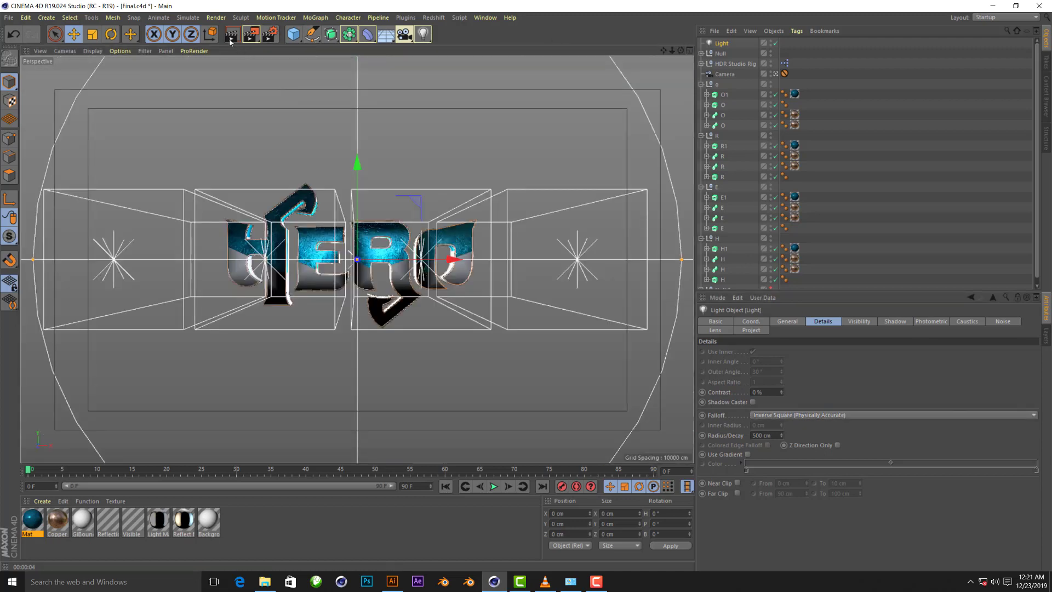
key("ctrl+r")
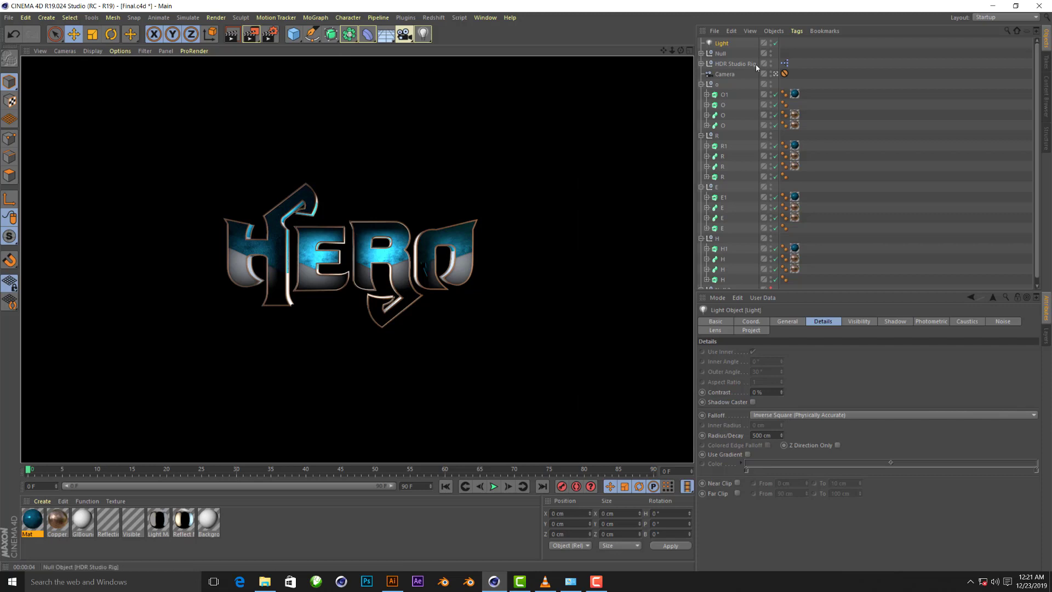
left_click(658, 249)
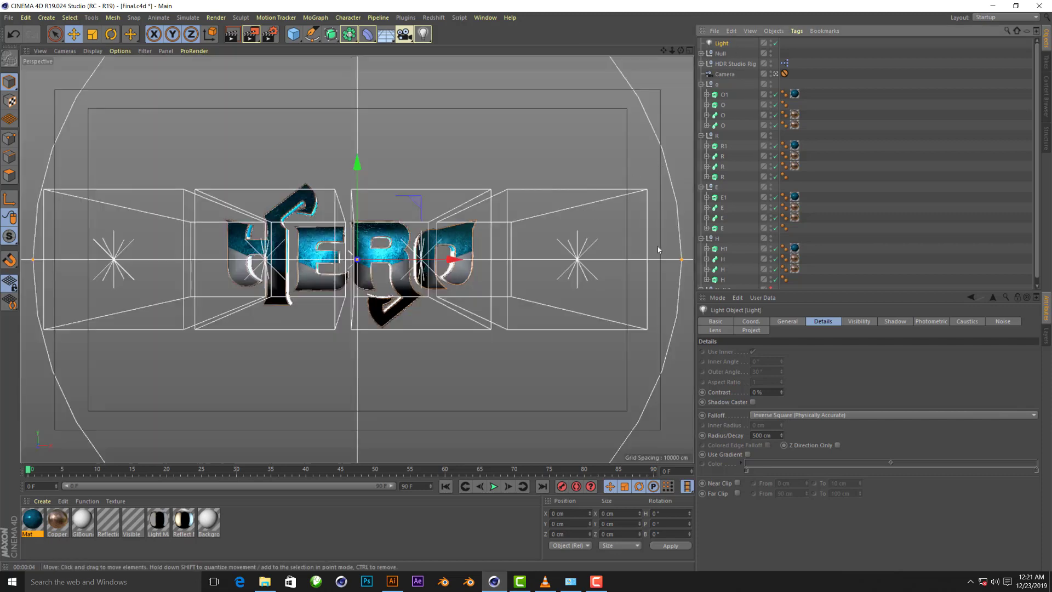
left_click_drag(678, 263, 565, 273)
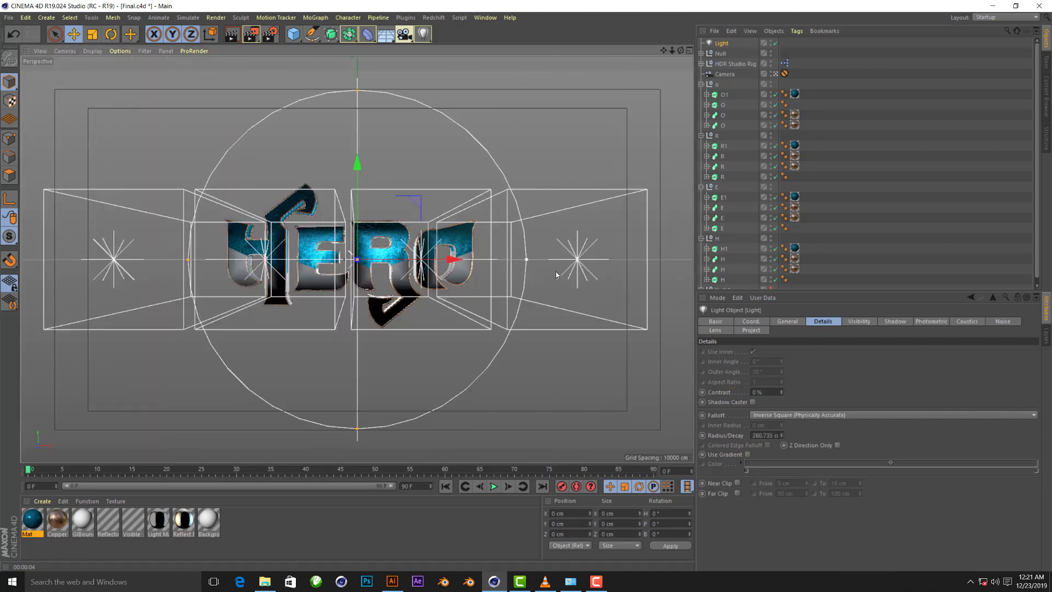
left_click(231, 33)
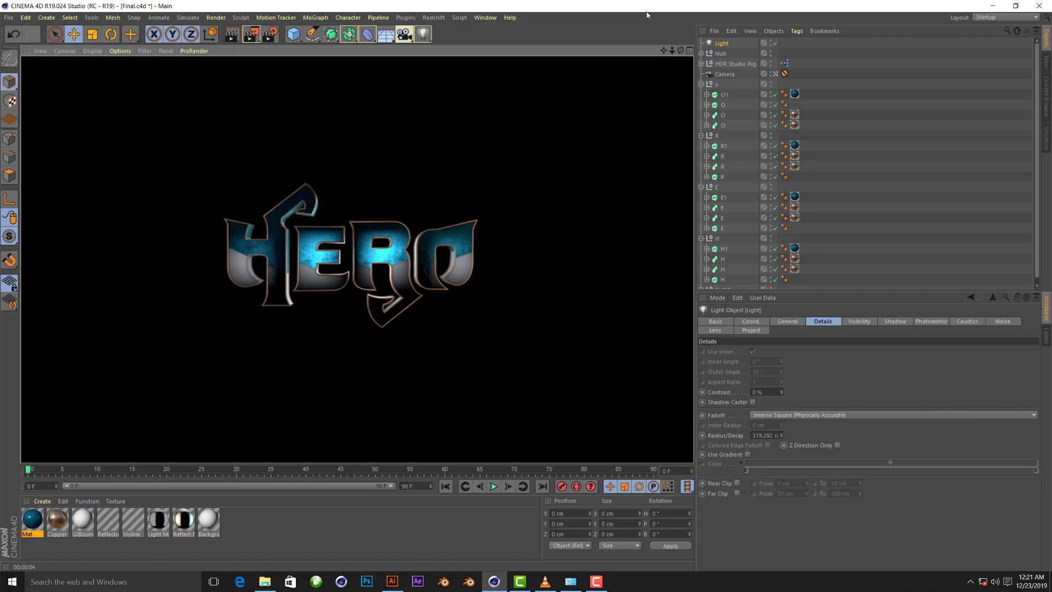
Duplicate the light as Light.1 and lower it beneath the HERO letters
left_click(721, 48)
left_click_drag(727, 42, 725, 44, "ctrl")
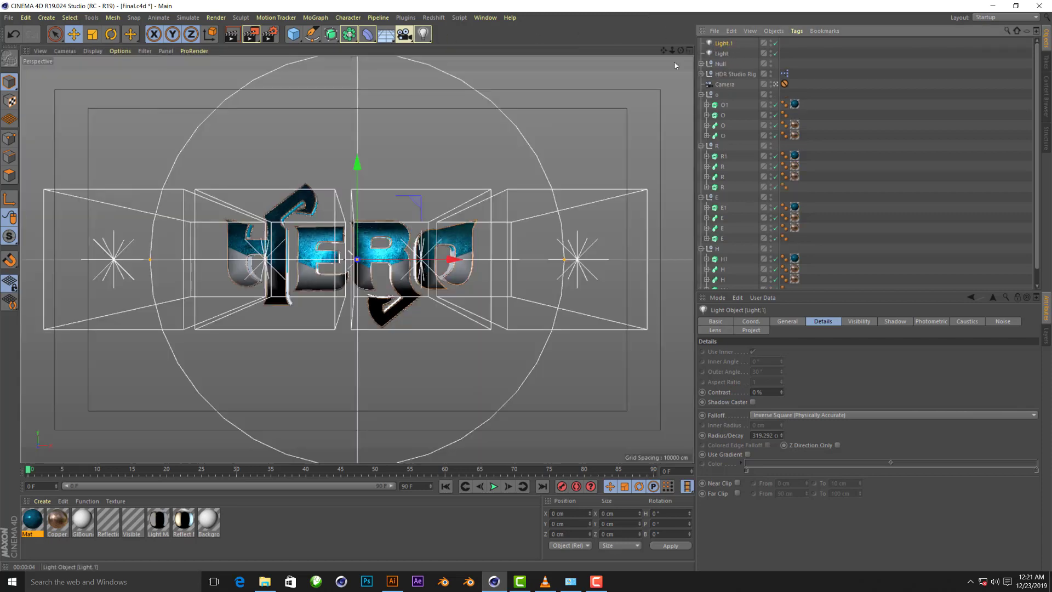
left_click(689, 50)
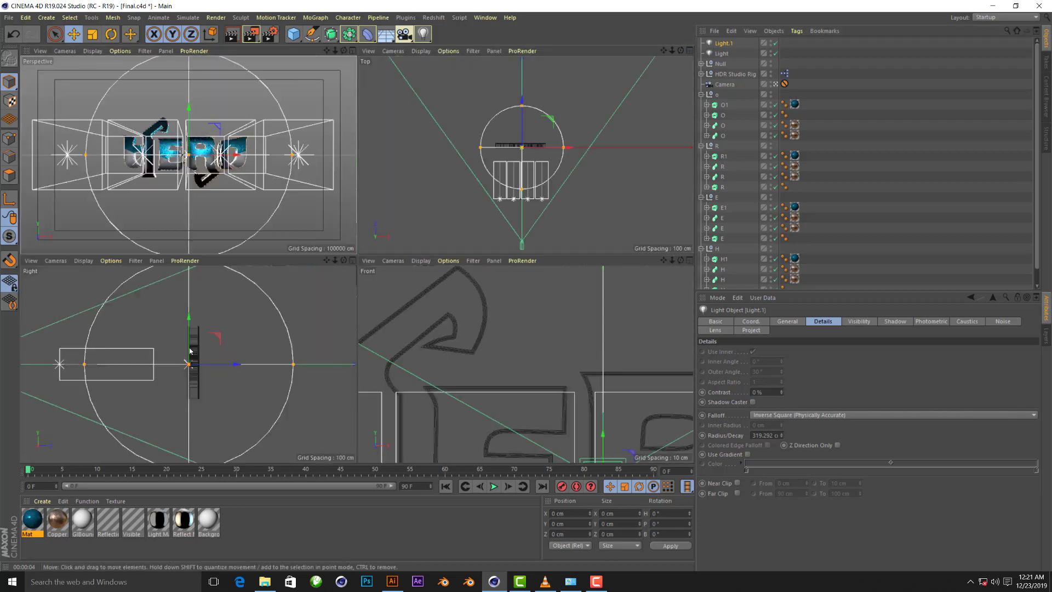
mouse_move(189, 353)
left_mouse_down()
mouse_move(217, 412)
mouse_move(281, 410)
mouse_move(232, 425)
mouse_move(191, 414)
left_mouse_up()
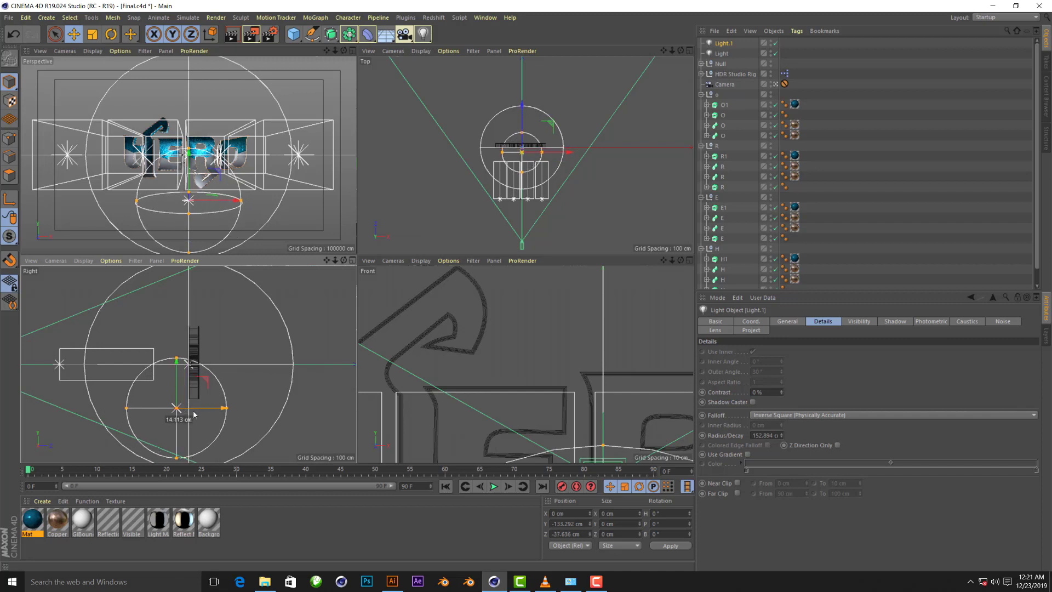
left_click_drag(191, 414, 187, 420)
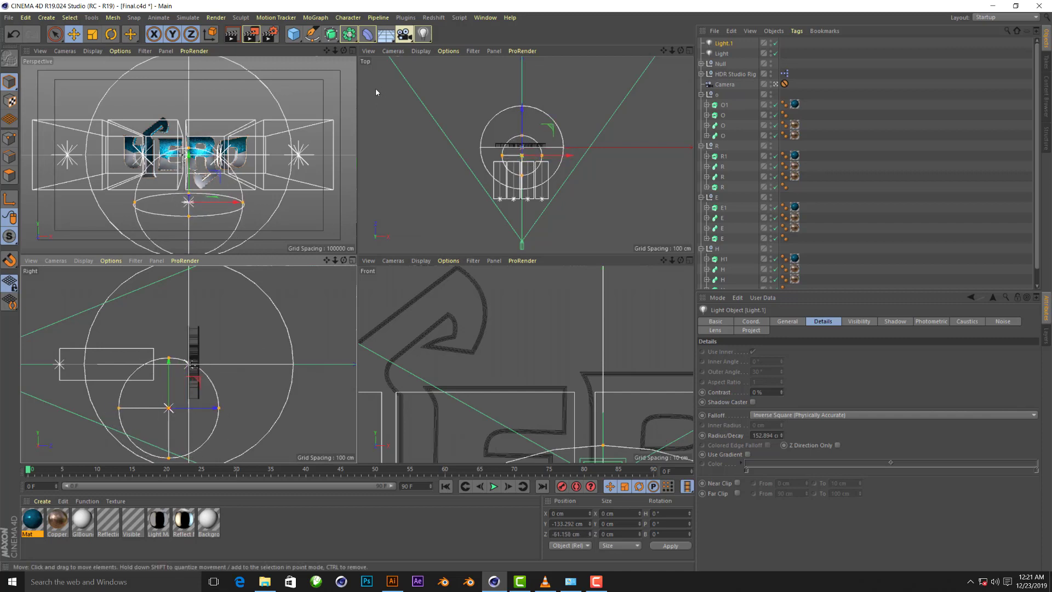
left_click(352, 50)
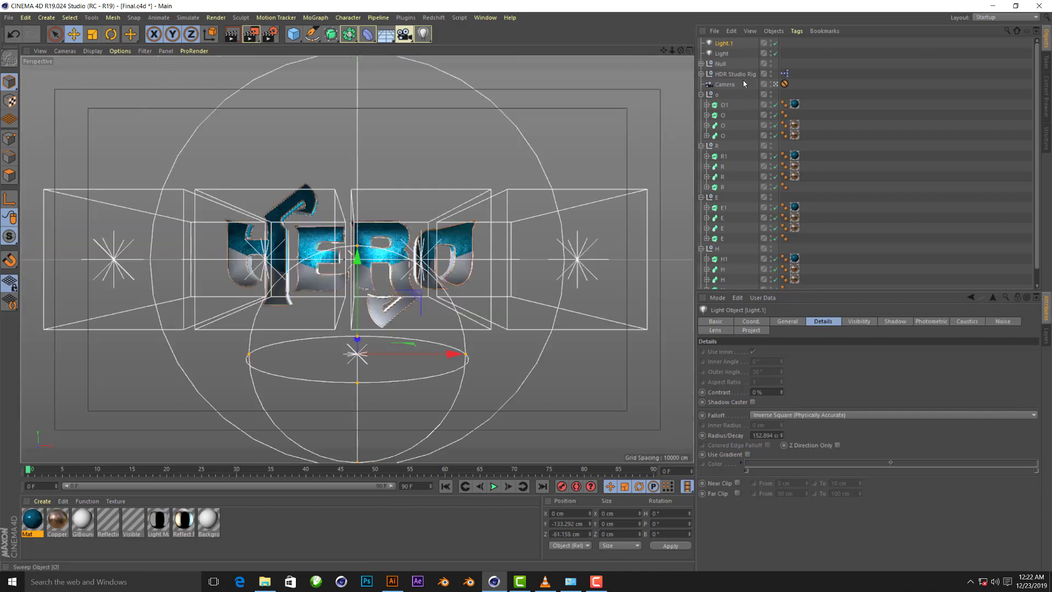
Tint Light.1 blue in its General settings and lower it further below the letters
left_click(787, 322)
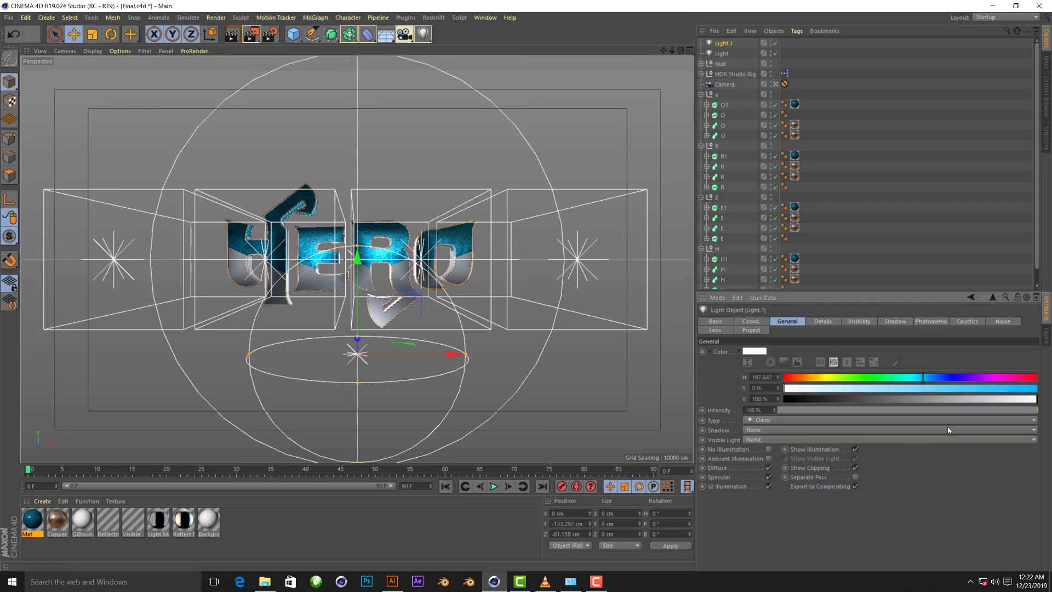
left_click_drag(932, 388, 1001, 390)
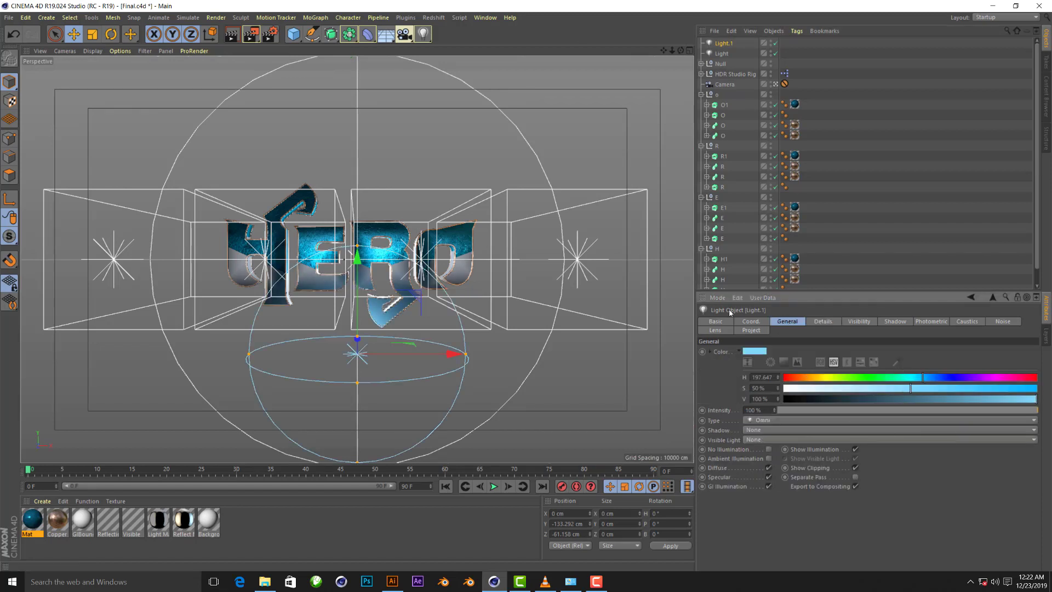
left_click_drag(930, 401, 904, 402)
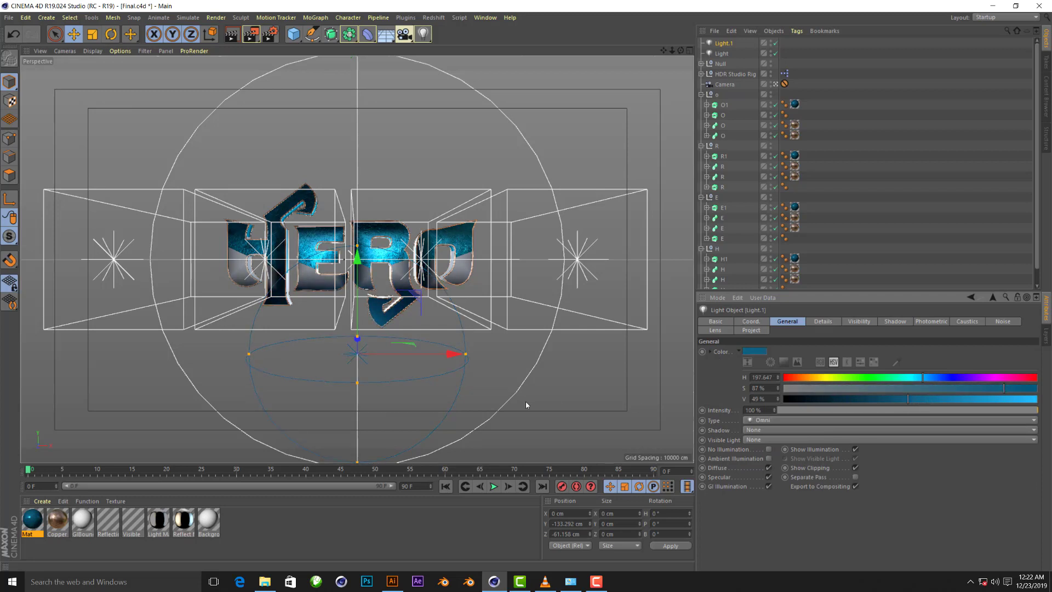
left_click_drag(465, 354, 593, 355)
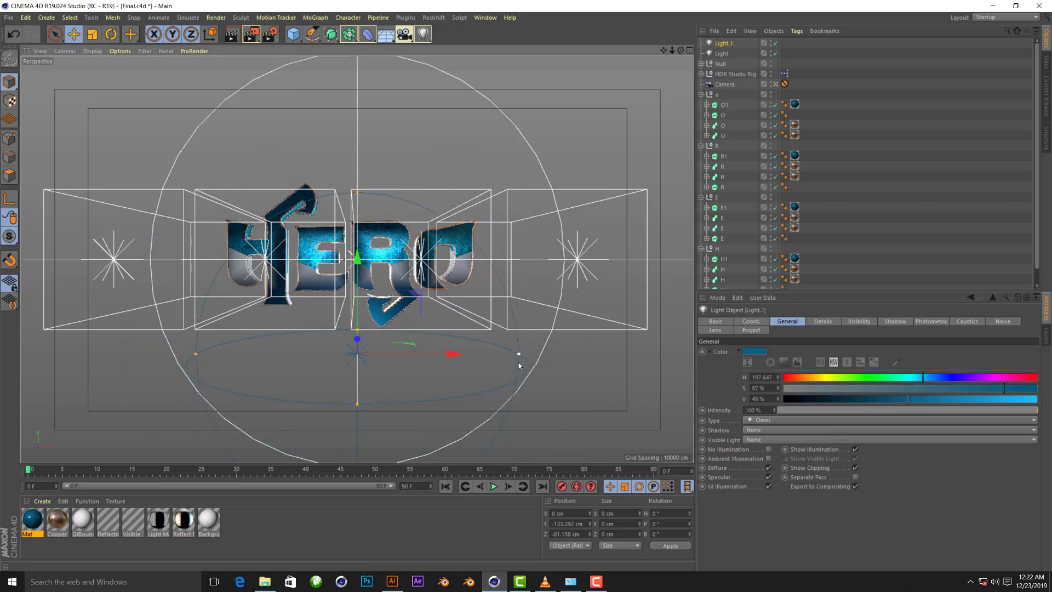
mouse_move(352, 344)
left_mouse_down()
mouse_move(349, 373)
mouse_move(361, 393)
mouse_move(363, 366)
left_mouse_up()
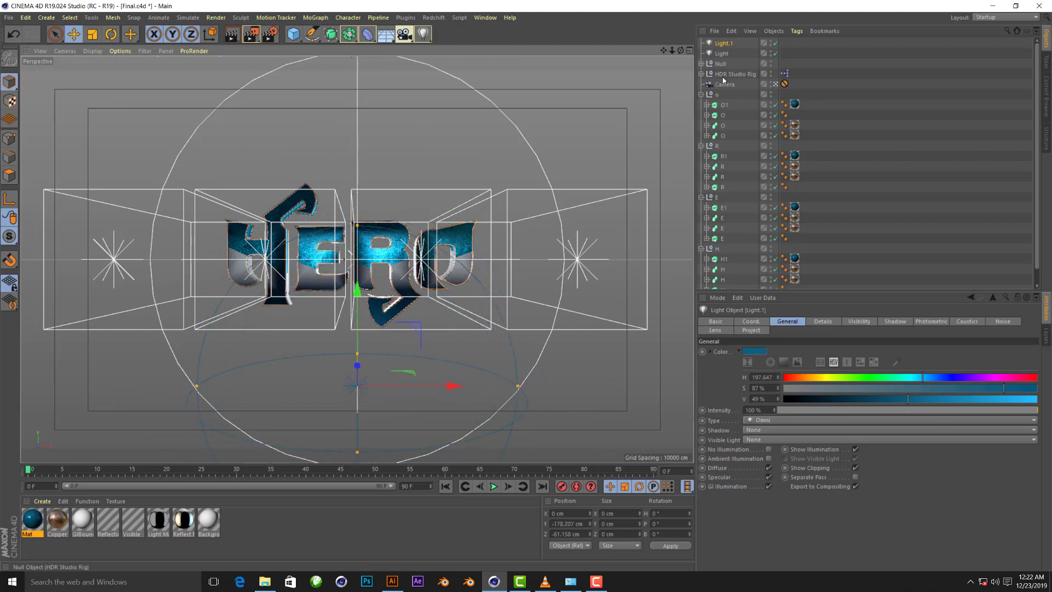
Reposition Light.1 in depth, make its blue paler (S 17%, V 61%), and render
left_click(689, 51)
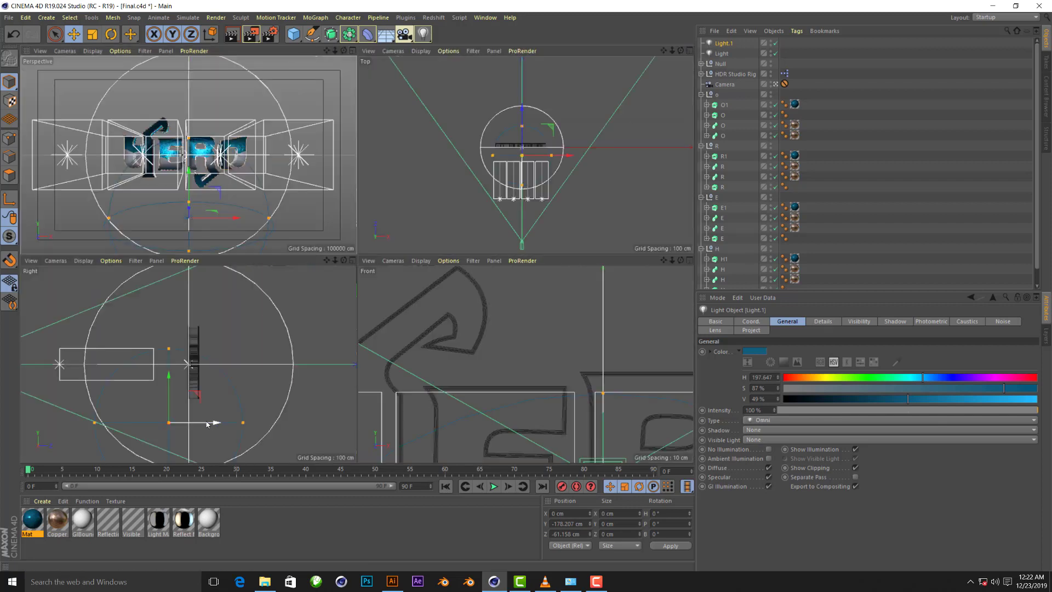
mouse_move(214, 422)
left_mouse_down()
mouse_move(136, 424)
mouse_move(231, 410)
left_mouse_up()
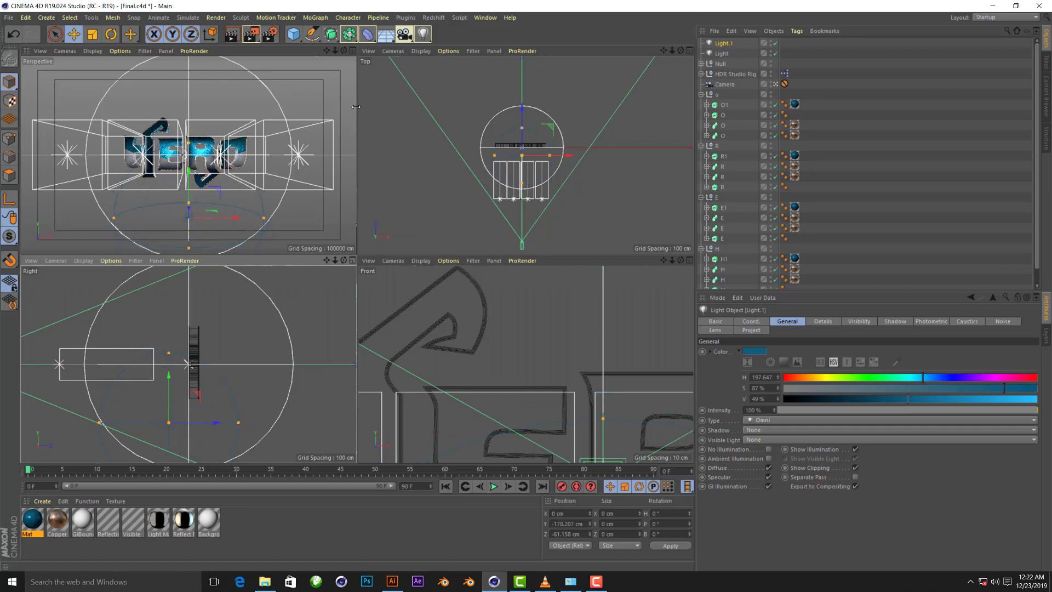
key("F1")
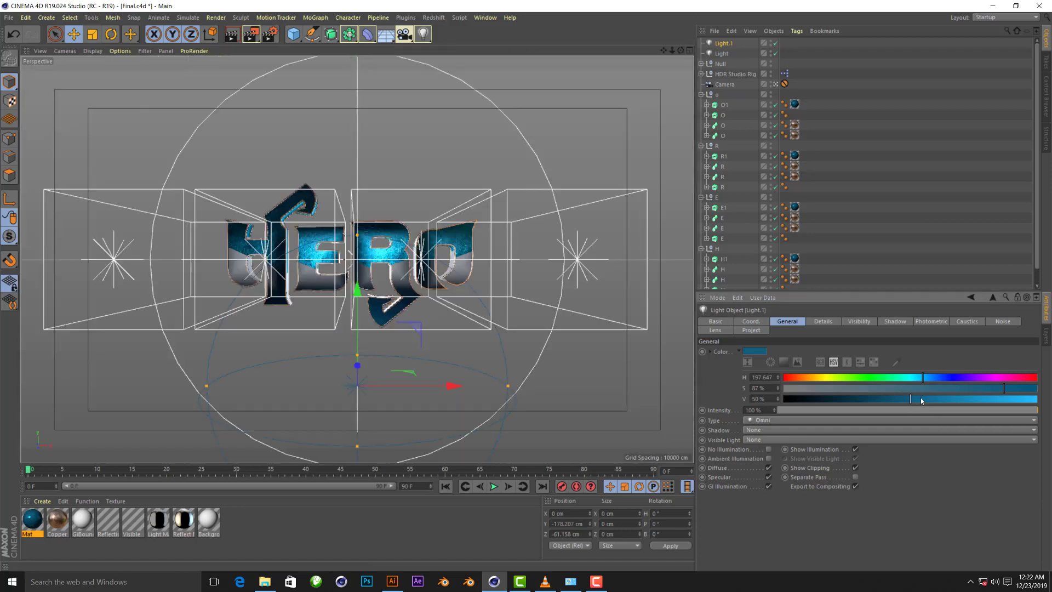
mouse_move(921, 401)
left_mouse_down()
mouse_move(939, 399)
mouse_move(825, 394)
mouse_move(854, 392)
left_mouse_up()
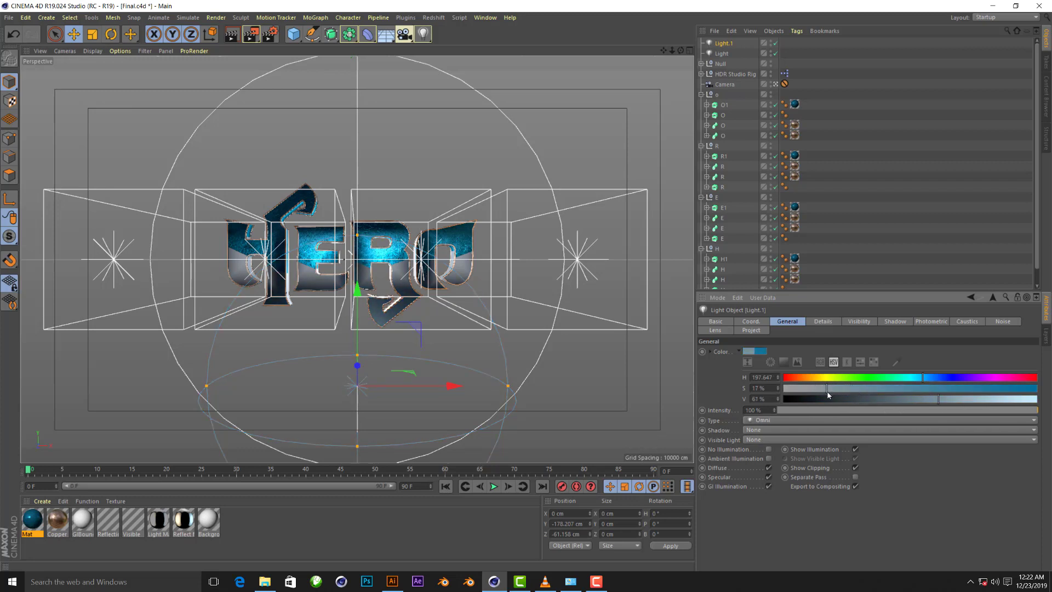
left_click(232, 34)
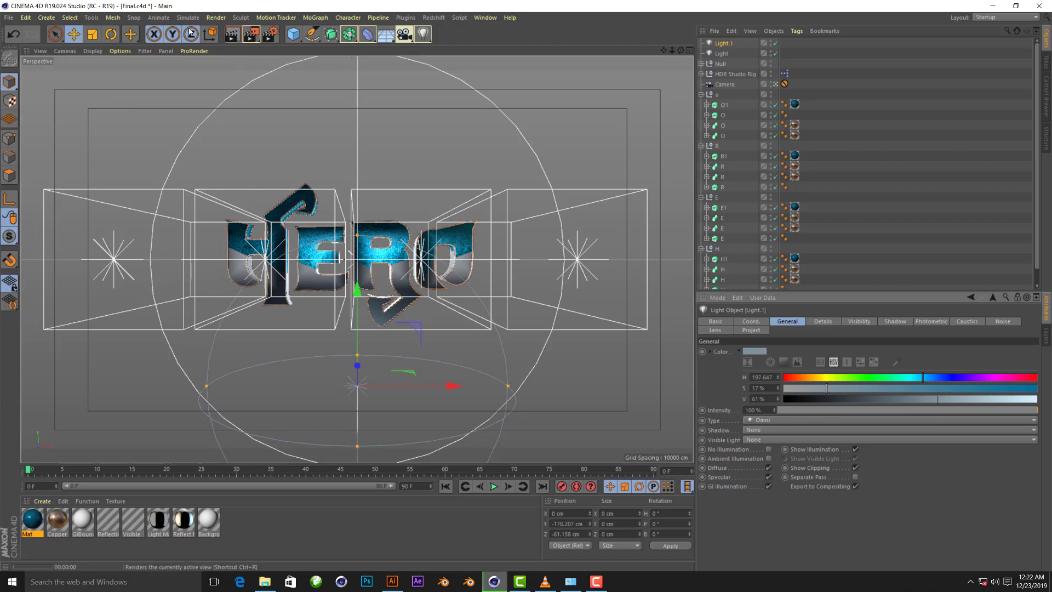
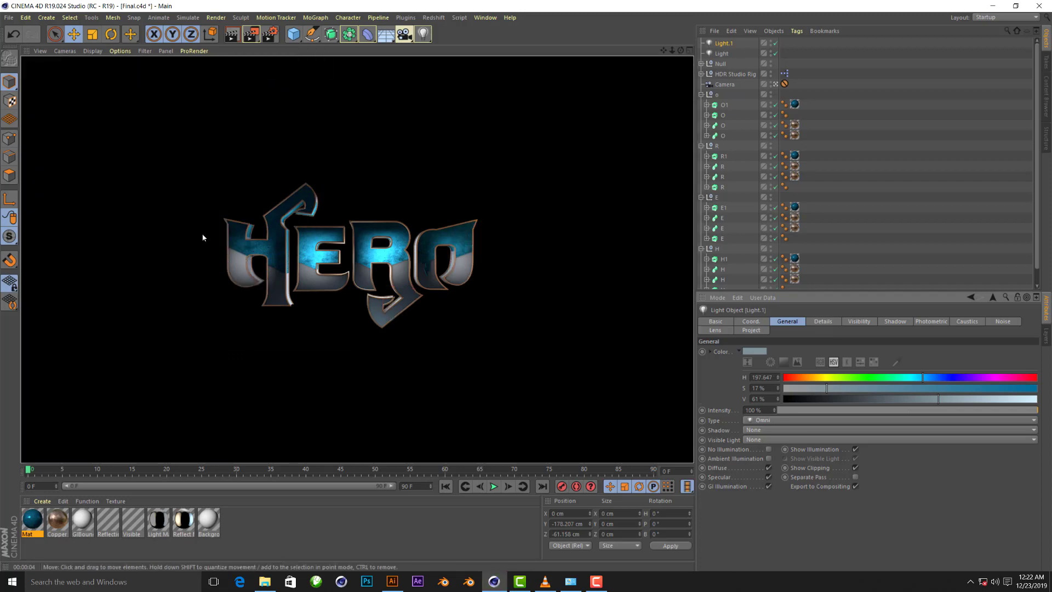
Create Mat.1 and load a Tiles shader into its Color texture for a checkered pattern
double_click(160, 548)
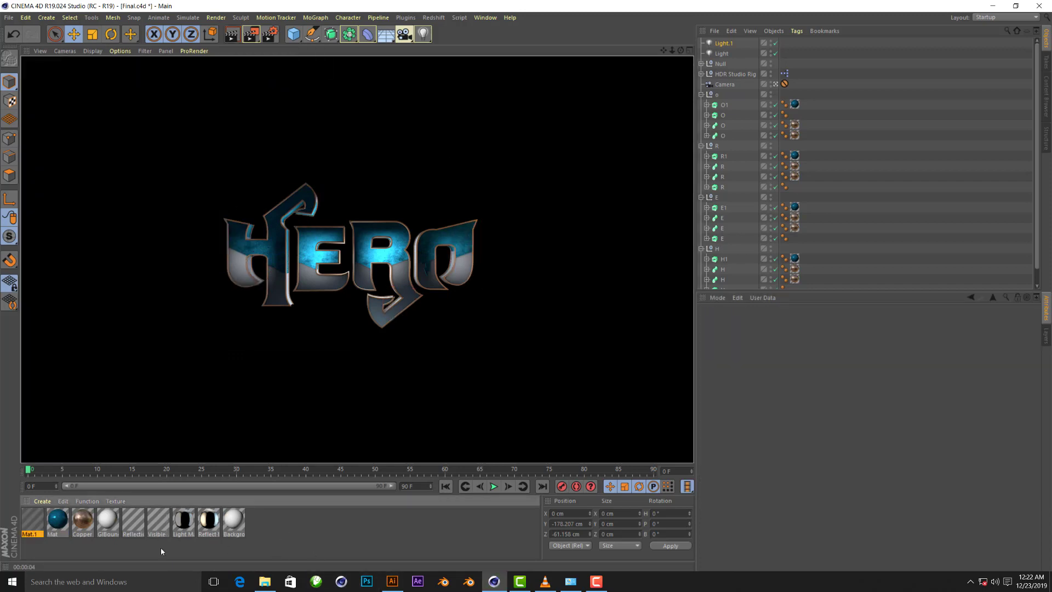
double_click(32, 520)
left_click_drag(372, 74, 793, 79)
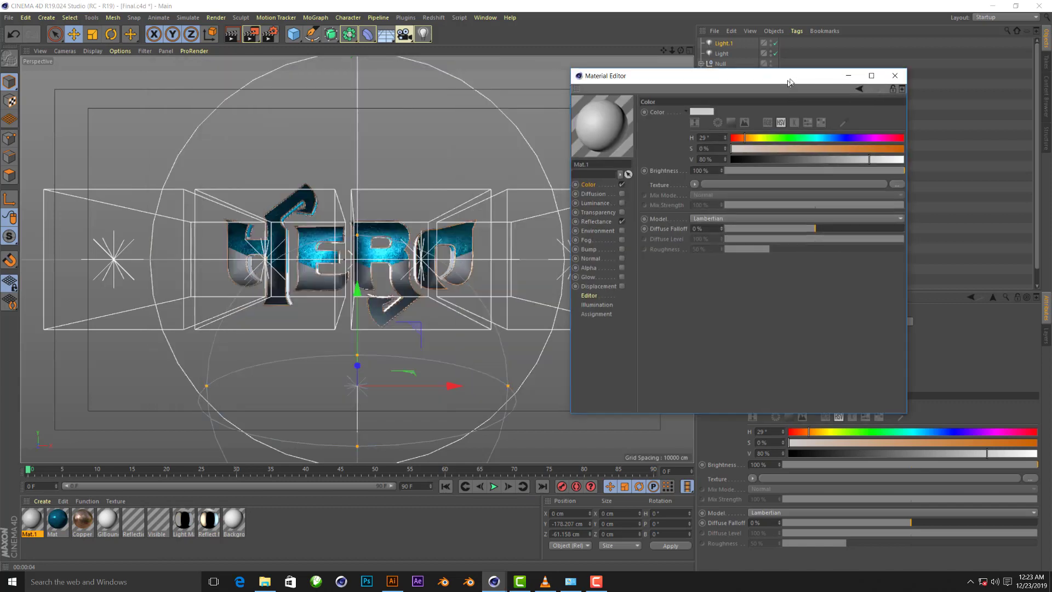
left_click(698, 183)
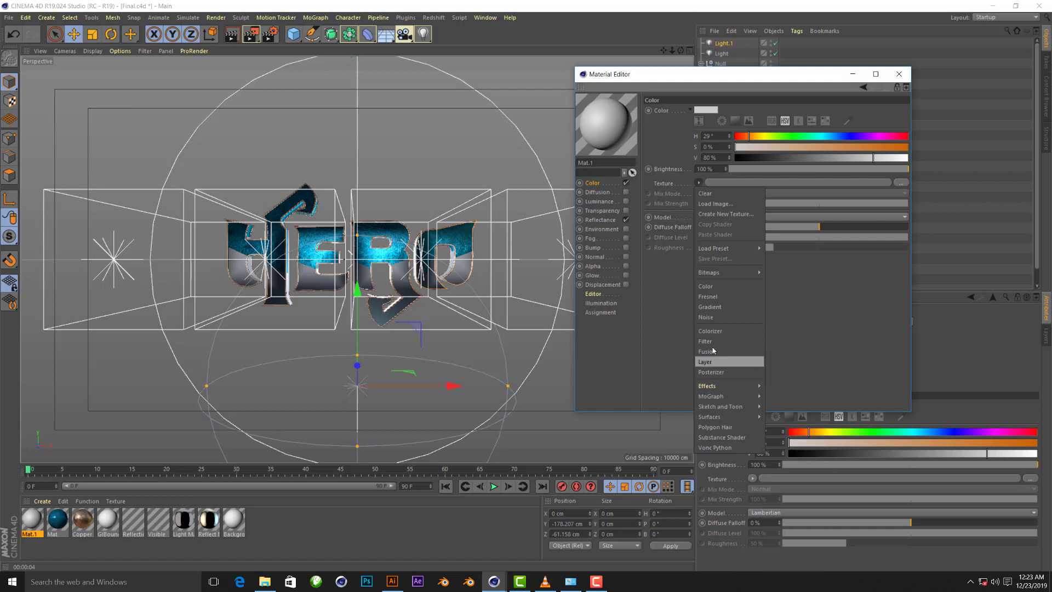
mouse_move(712, 416)
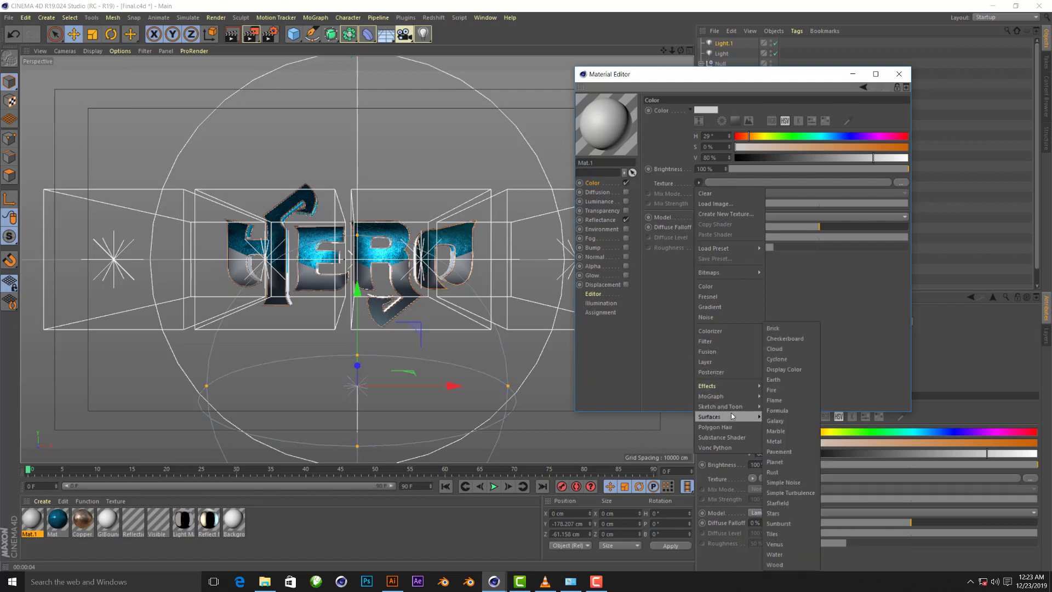
left_click(787, 535)
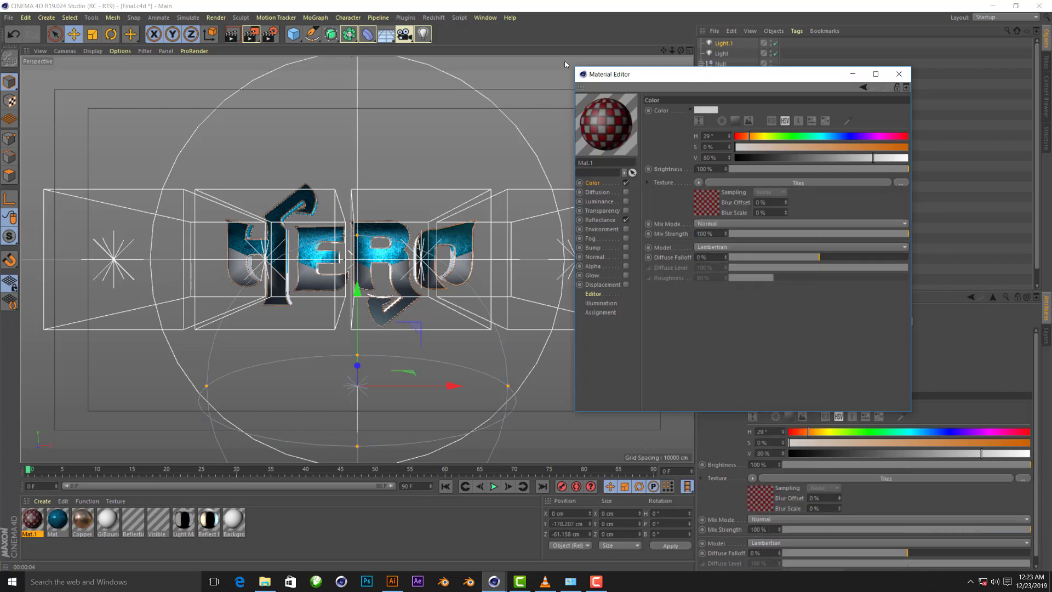
left_click_drag(586, 74, 273, 195)
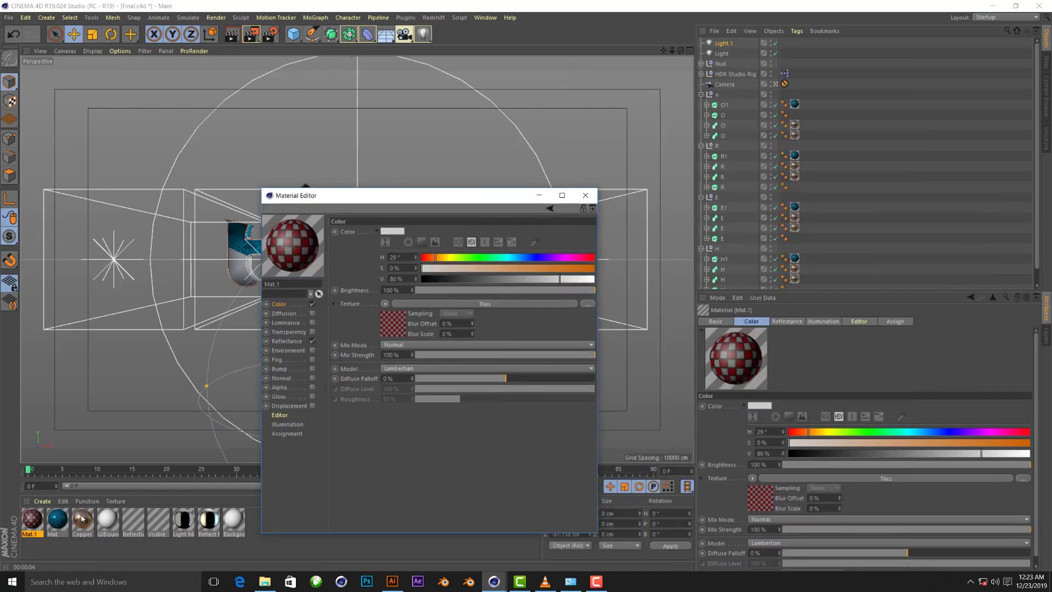
Apply Mat.1 to each of the H, E, R and O letter objects
left_click_drag(21, 524, 224, 386)
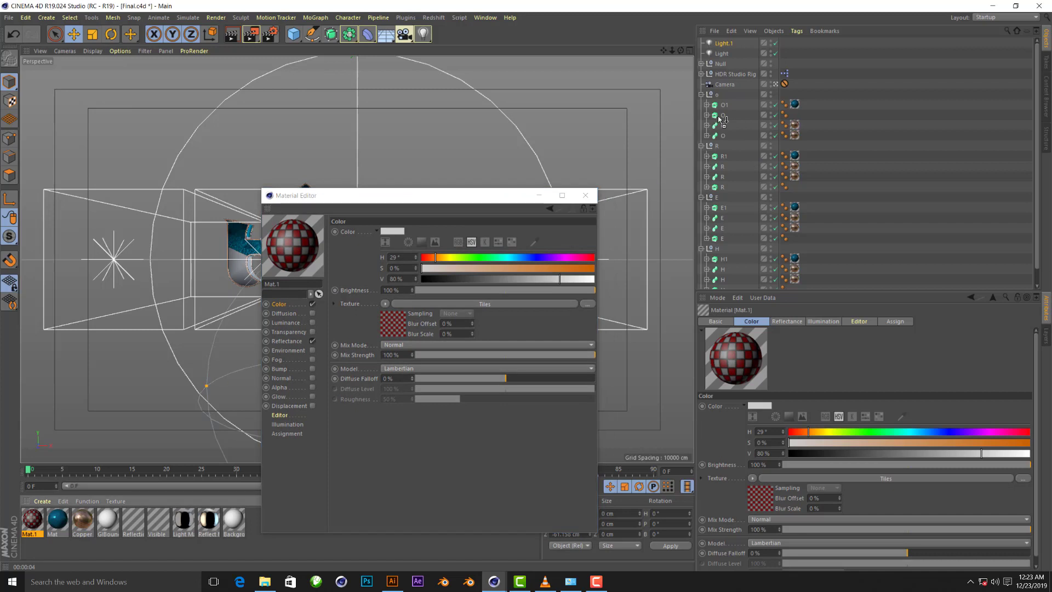
left_click_drag(719, 119, 719, 117)
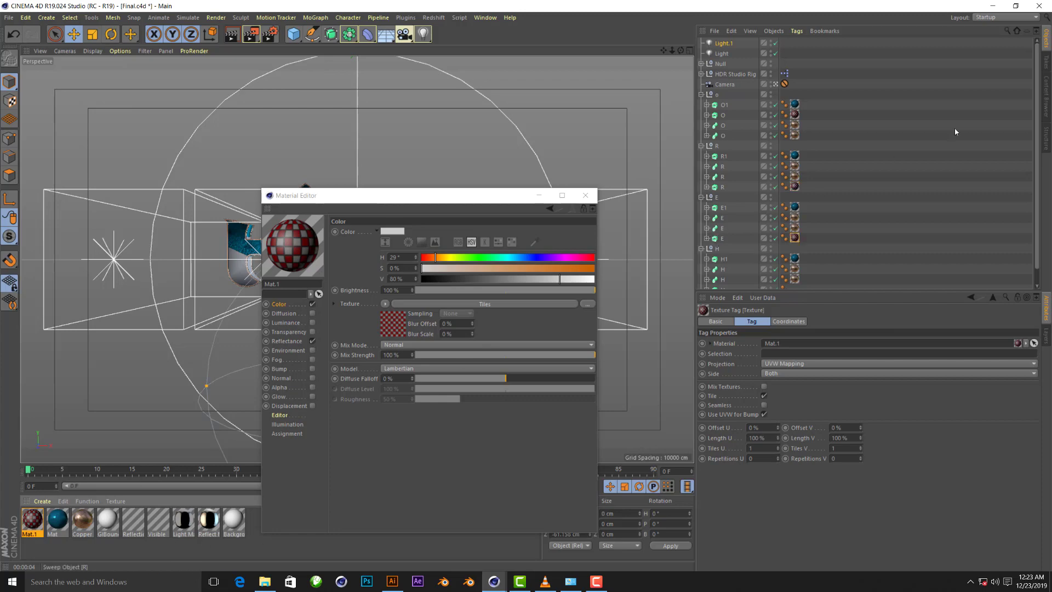
scroll(955, 131, "down", 1)
left_click_drag(726, 274, 725, 274)
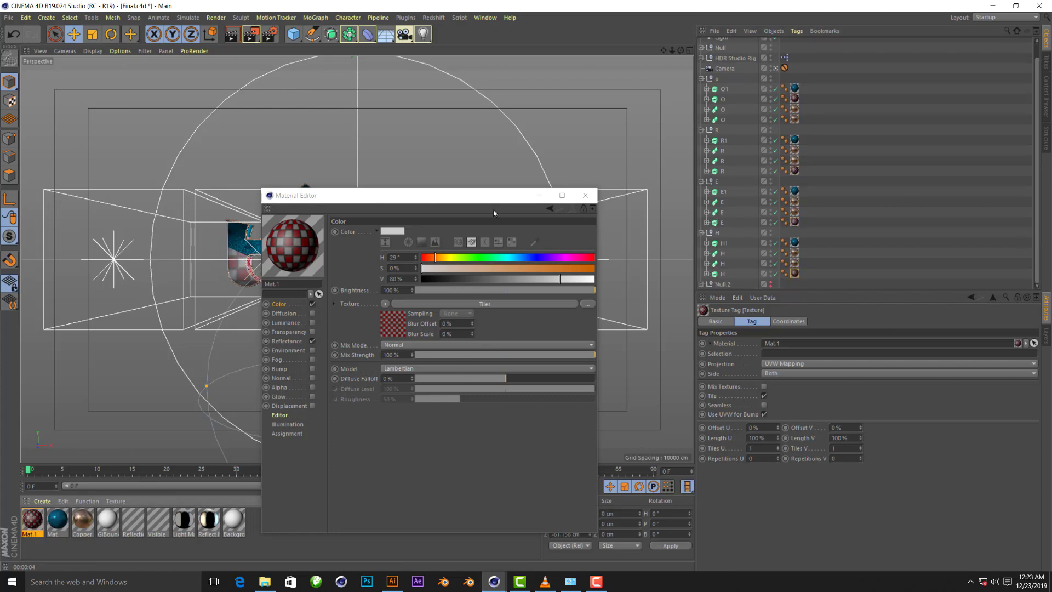
left_click_drag(384, 195, 323, 318)
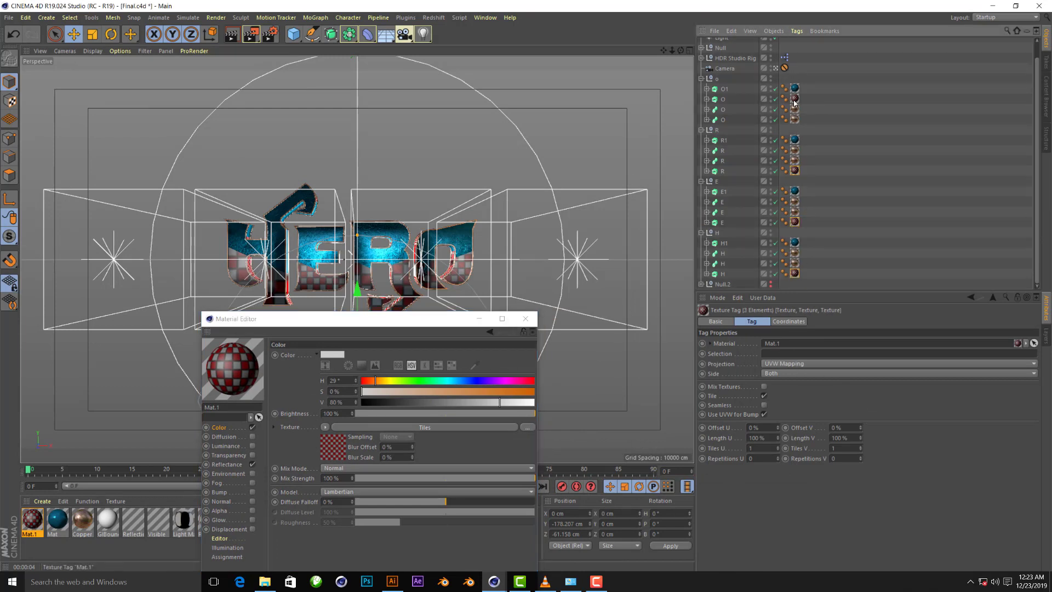
Set Mat.1's texture projection to seamless Cubic with 25% Length U and V
left_click(779, 363)
left_click(779, 334)
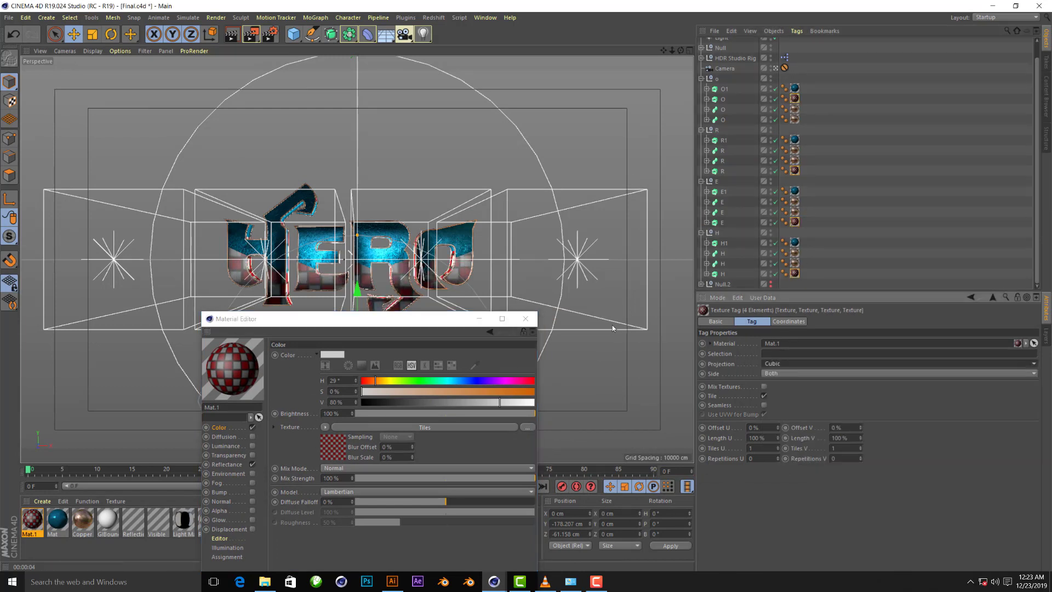
left_click(763, 405)
left_click(750, 438)
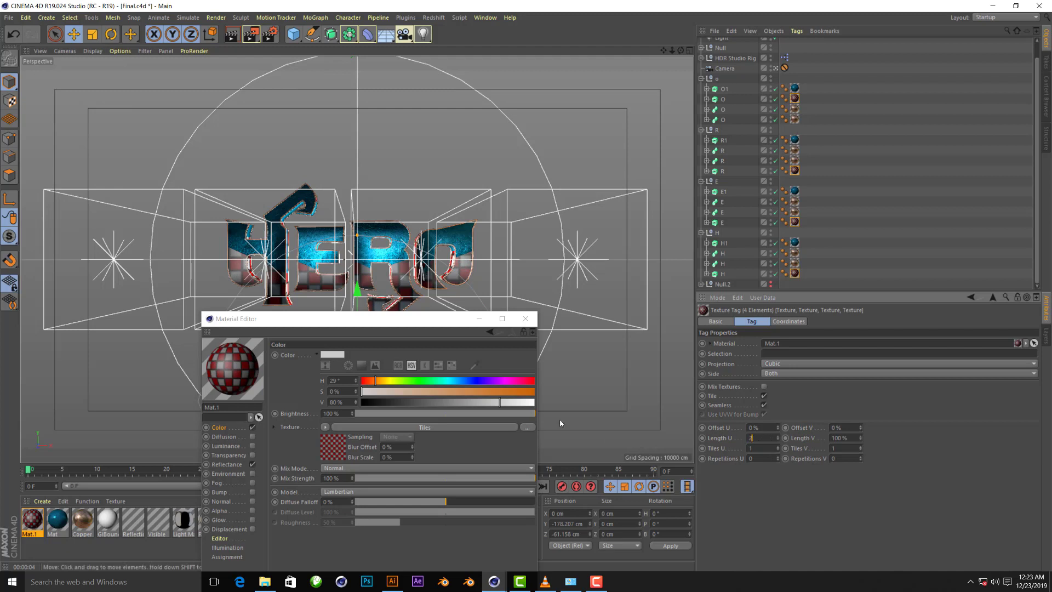
type("5")
key("Tab")
type("2")
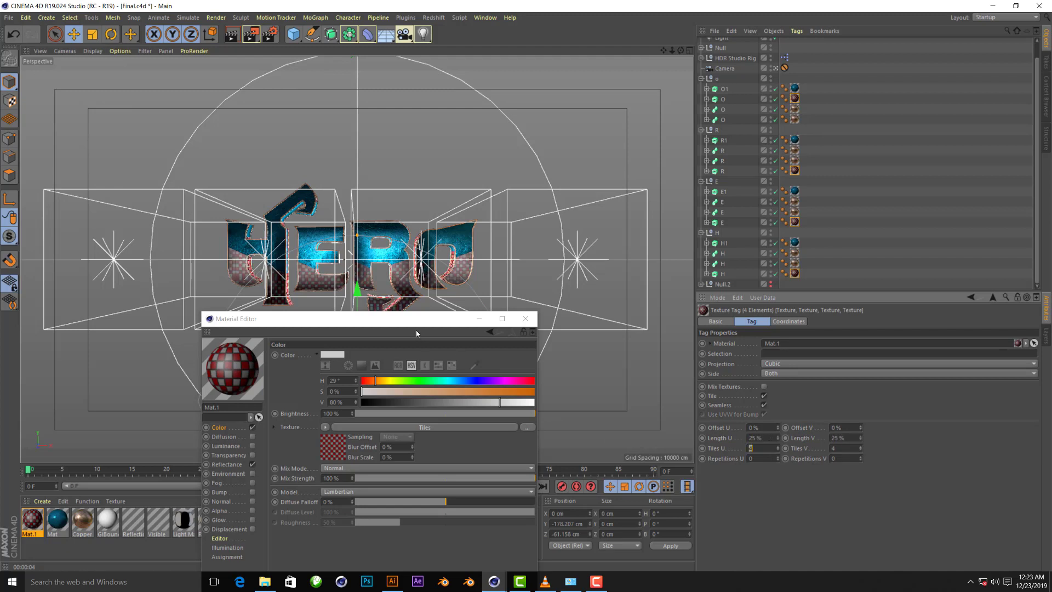
left_click_drag(384, 318, 655, 195)
left_click(604, 323)
left_click(618, 341)
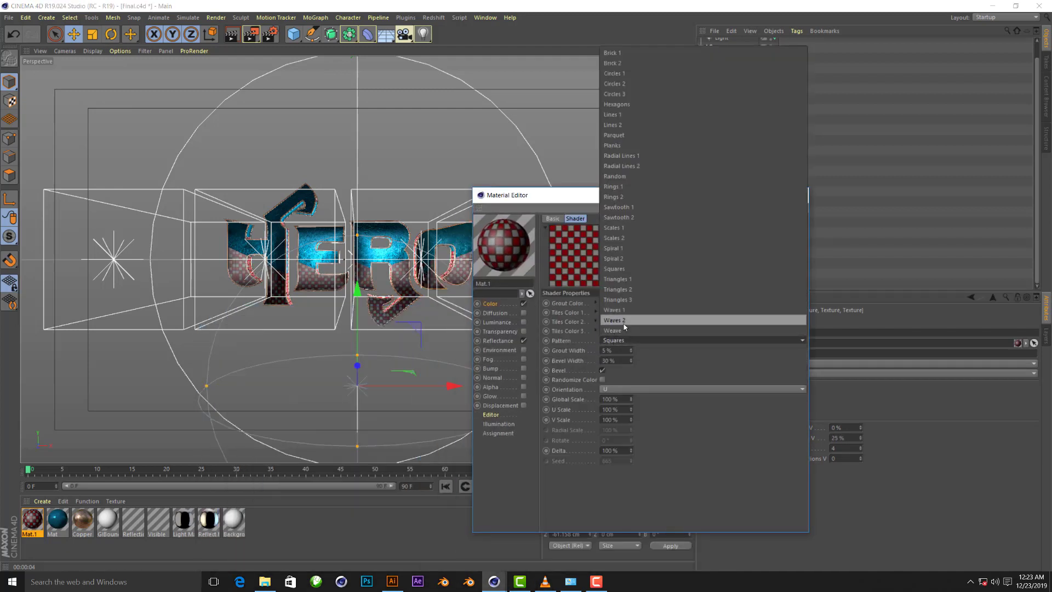
Try Waves 2 and Triangles 1 tile patterns, settle on Scales 1, and render a preview
left_click(625, 322)
left_click(618, 340)
left_click(616, 279)
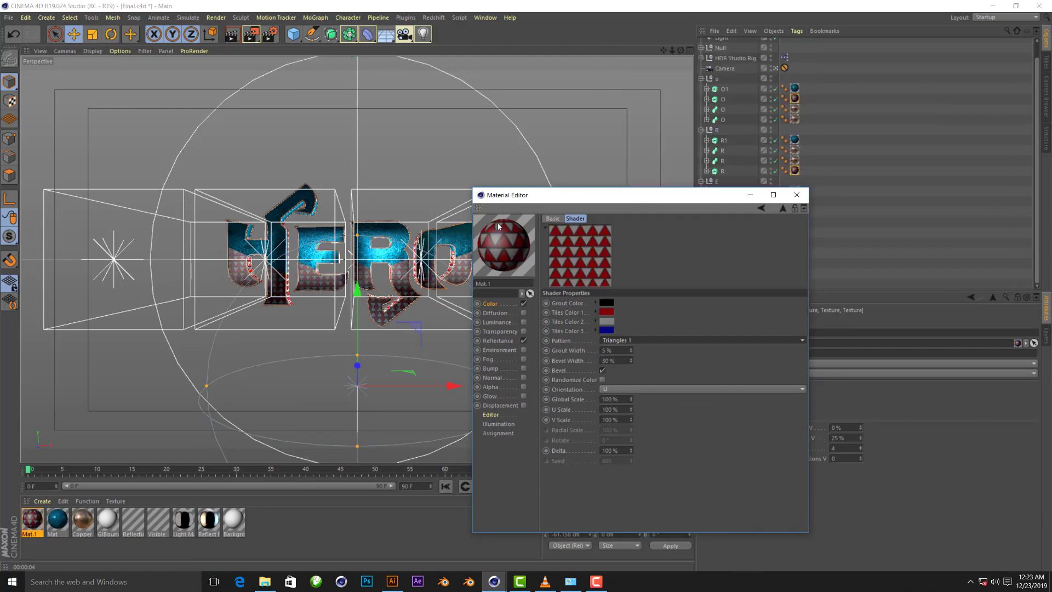
left_click(623, 342)
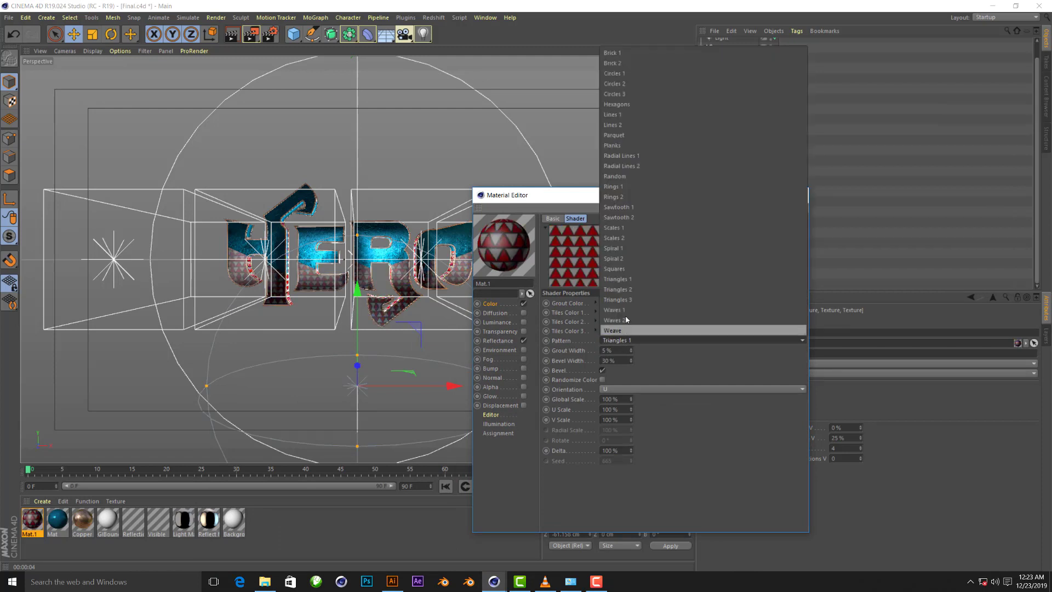
left_click(619, 236)
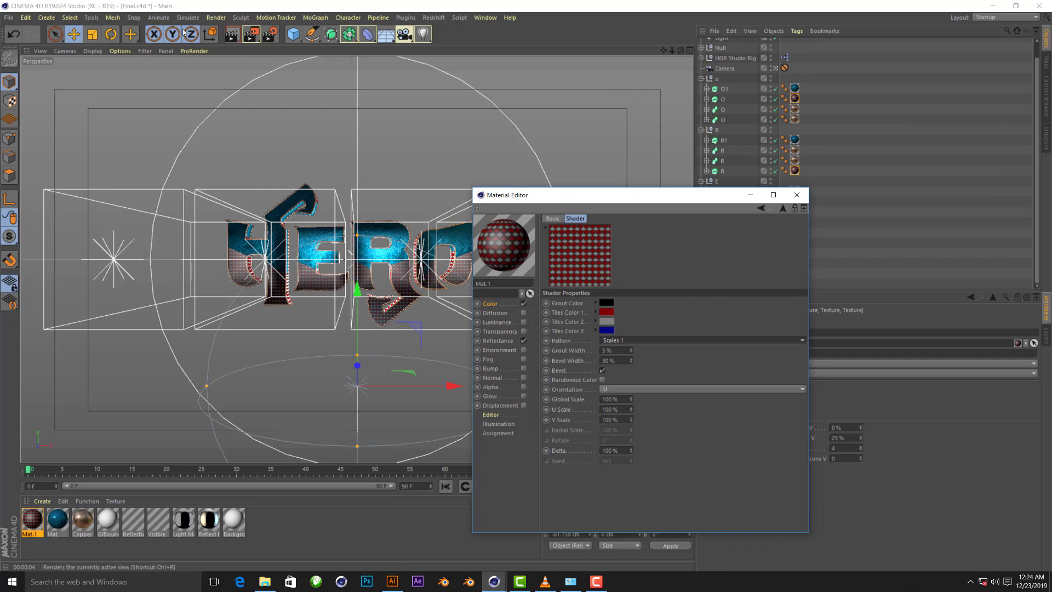
left_click(232, 34)
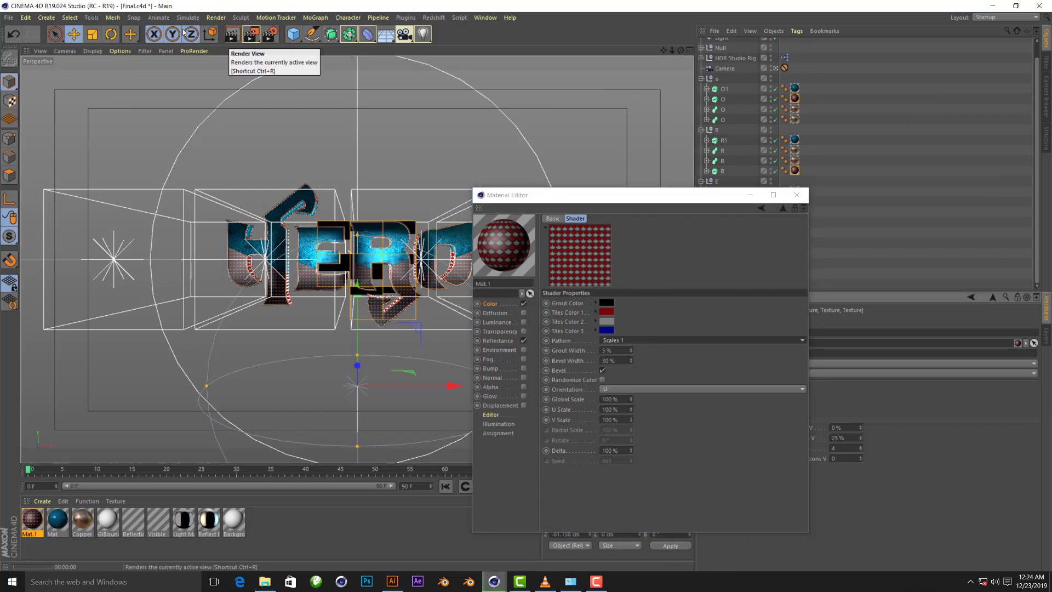
Lower the reflectance specular falloff and re-render to check the shine
left_click(495, 340)
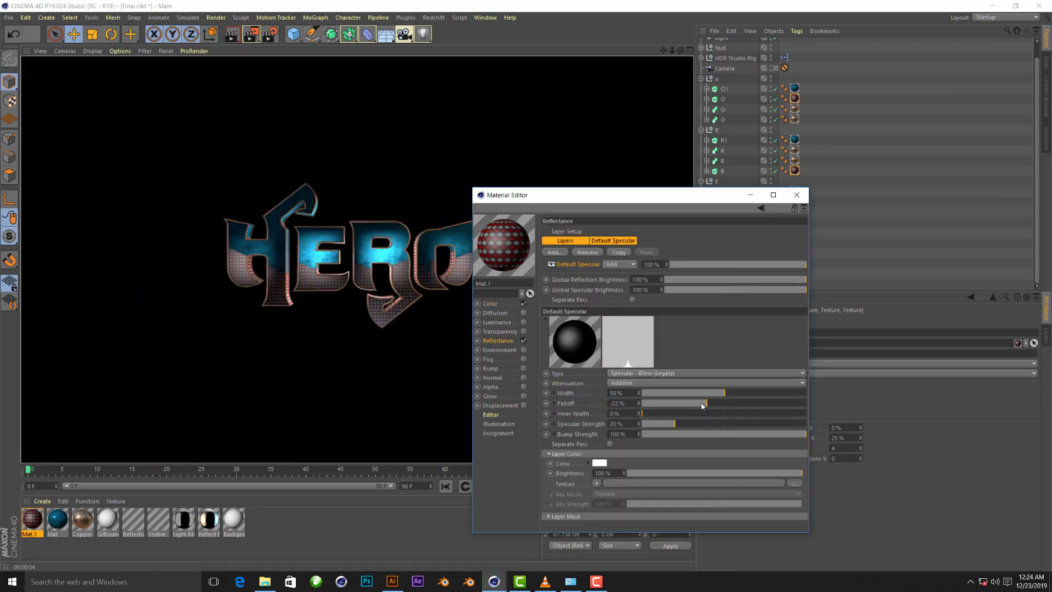
left_click_drag(702, 406, 694, 402)
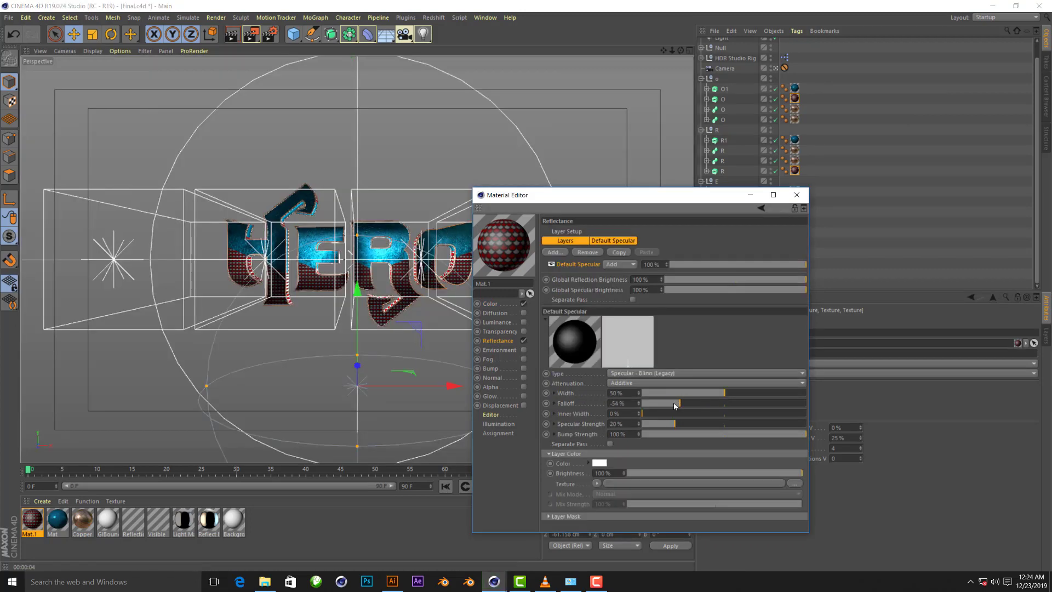
left_click(232, 34)
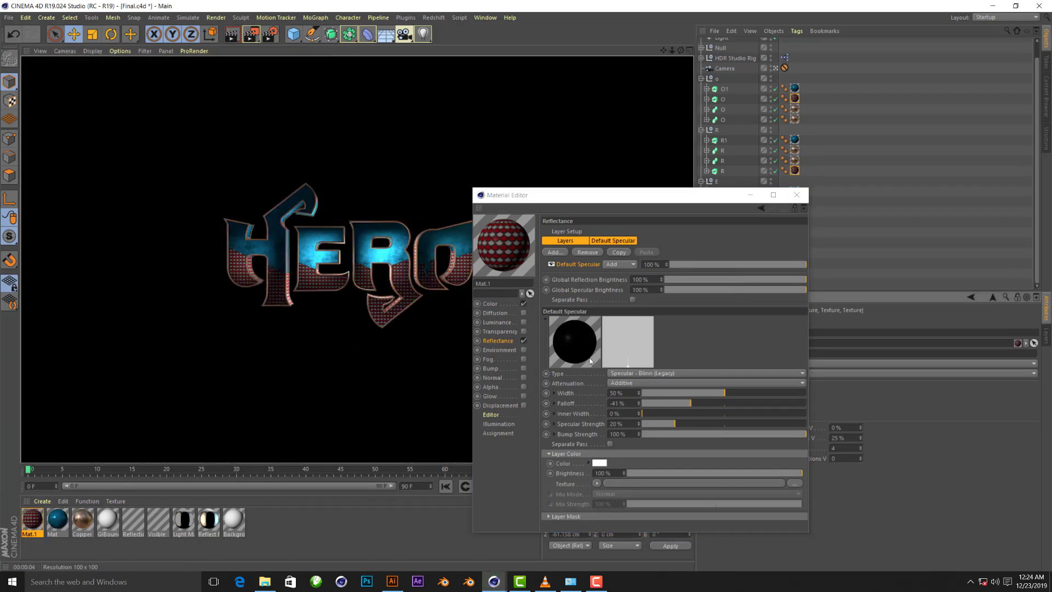
Set the tile colours to black, white and grey, then render a preview
left_click(490, 304)
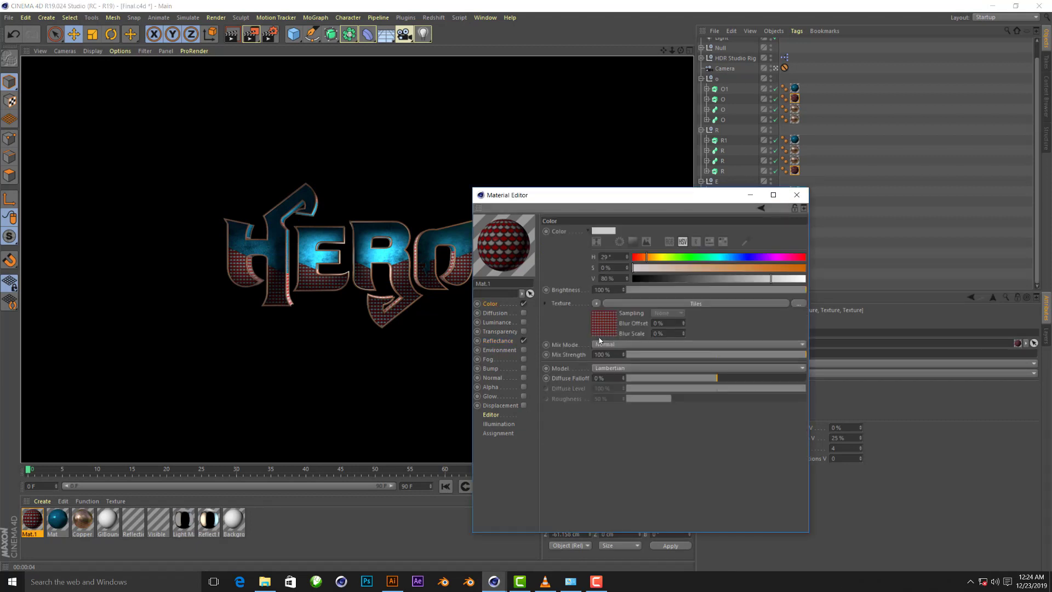
left_click(604, 328)
left_click(607, 330)
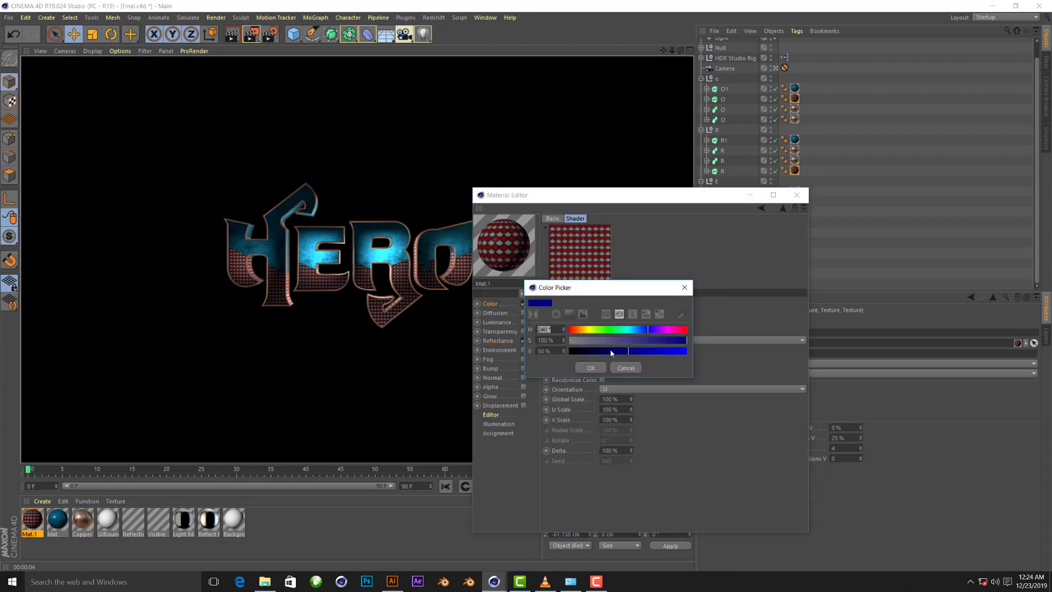
left_click(593, 368)
left_click(609, 323)
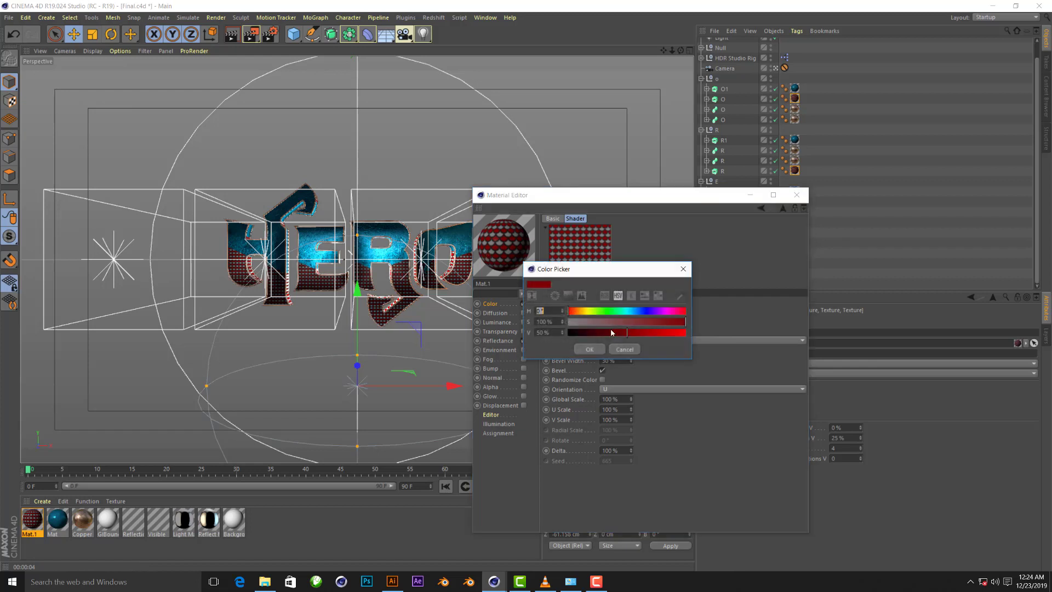
left_click(684, 332)
left_click(587, 350)
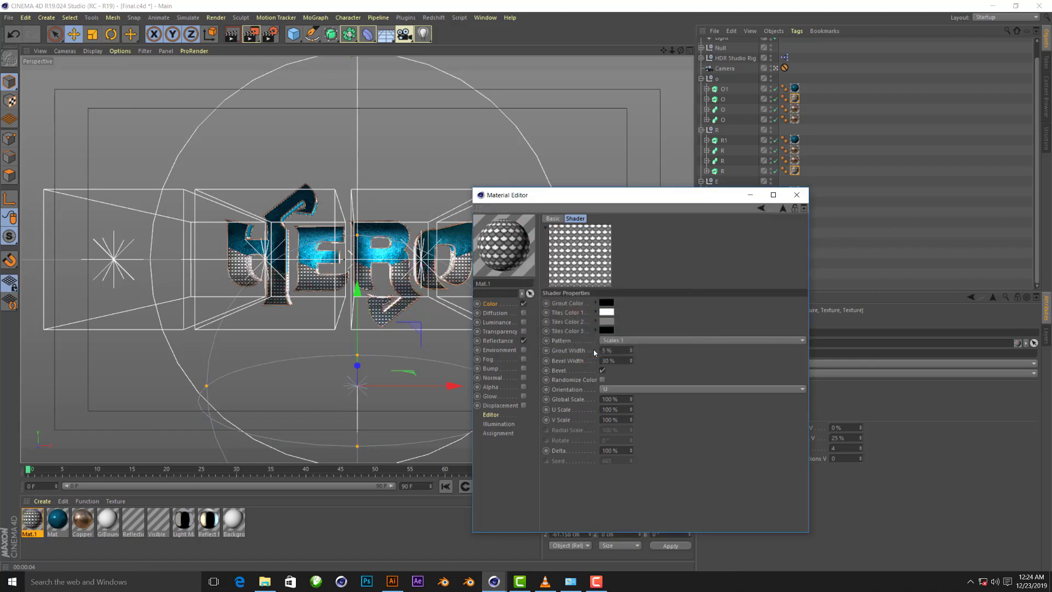
left_click(607, 321)
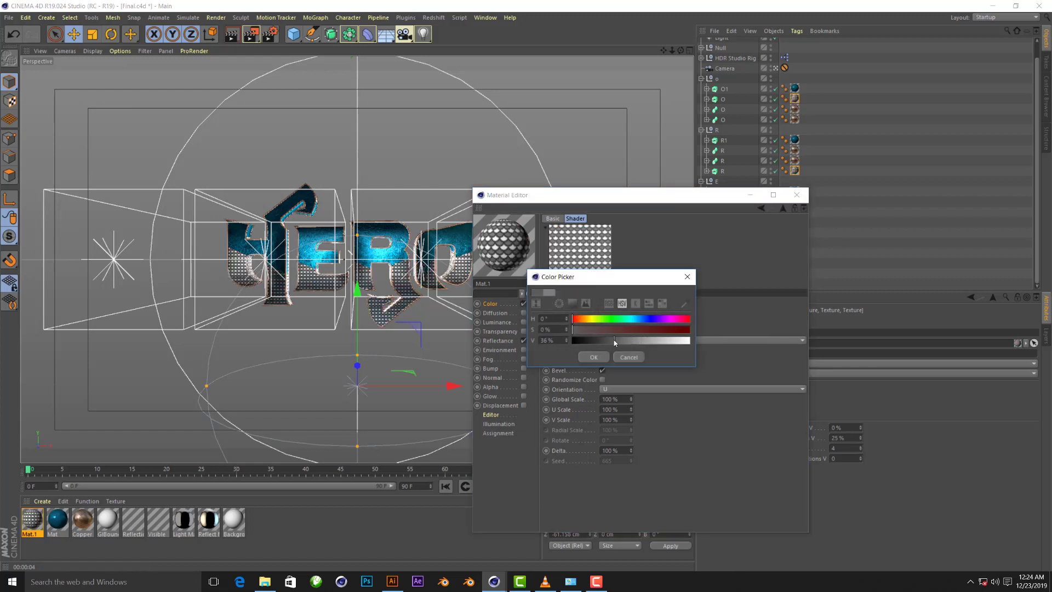
left_click(587, 360)
key("ctrl+r")
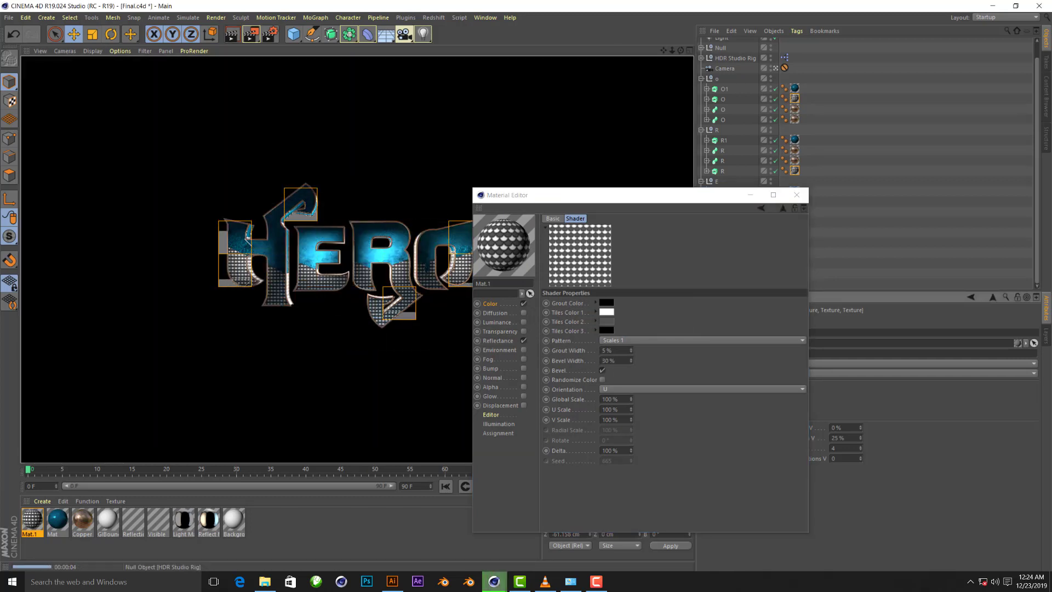
key("ctrl+z")
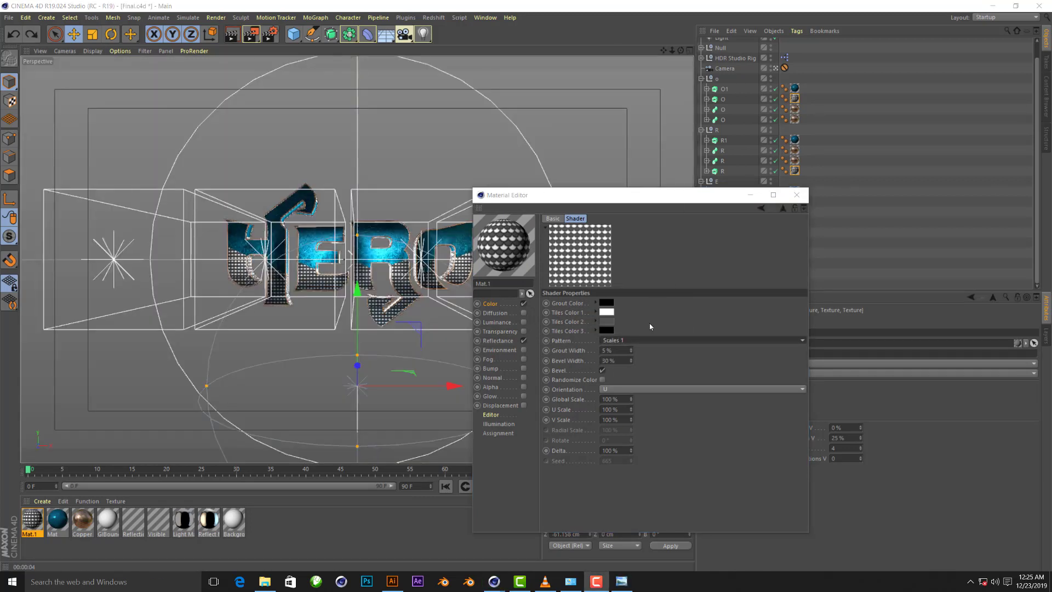
Switch the tile pattern to Weave, keeping the original bevel width
left_click(650, 340)
left_click(630, 330)
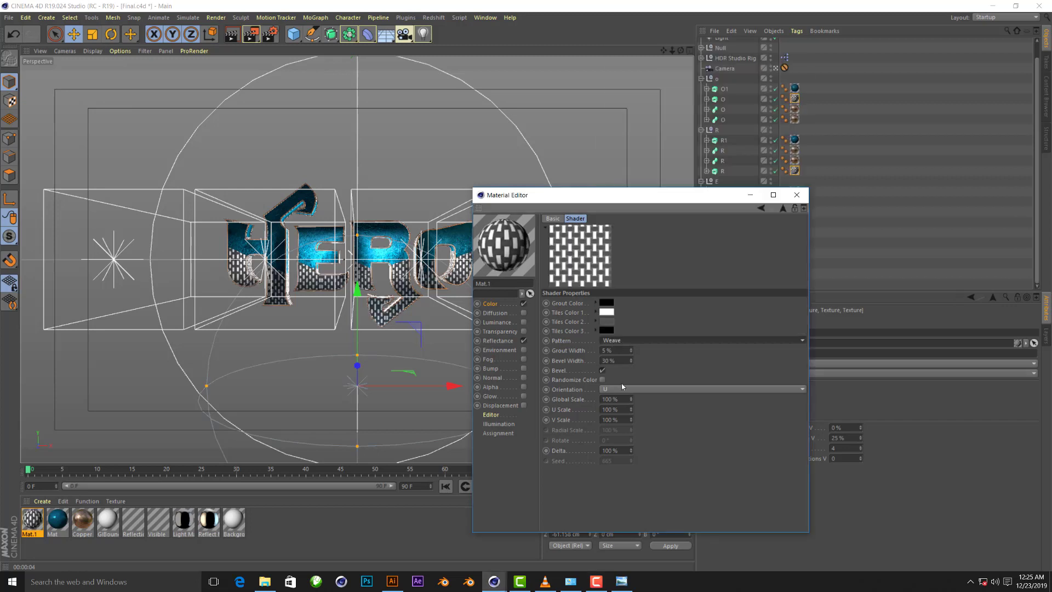
left_click_drag(699, 202, 664, 201)
left_click_drag(596, 360, 581, 360)
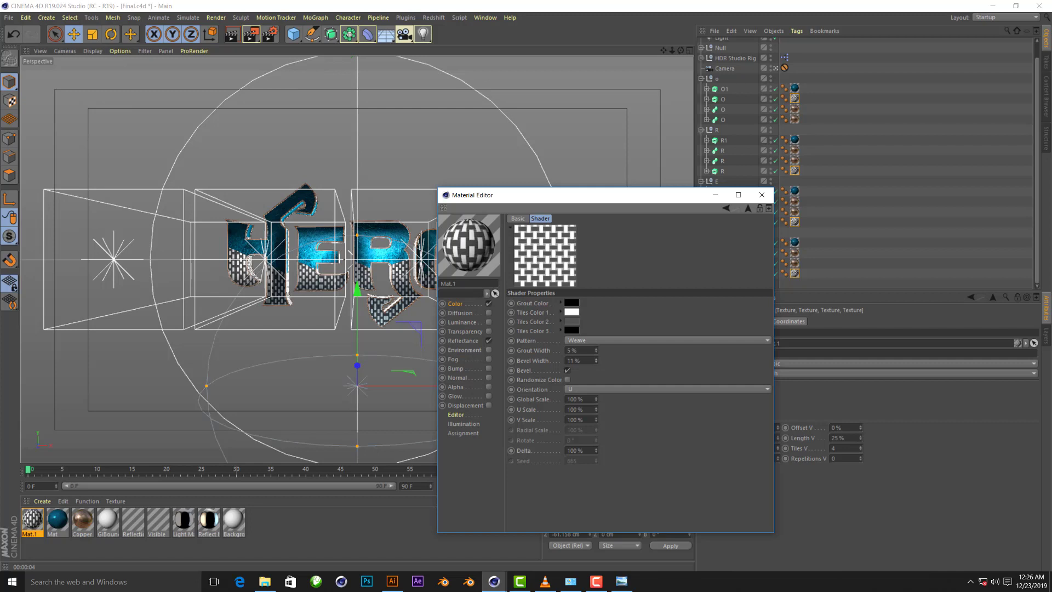
key("ctrl+z")
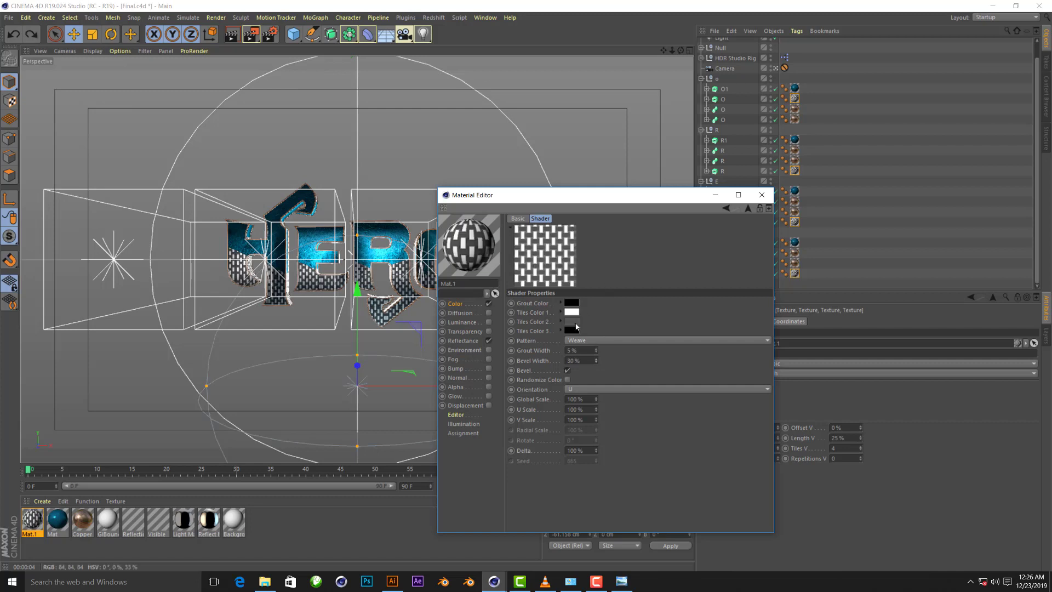
Sample dark blue for Tiles Color 2 and white for Tiles Color 1 from the letters
left_click(576, 324)
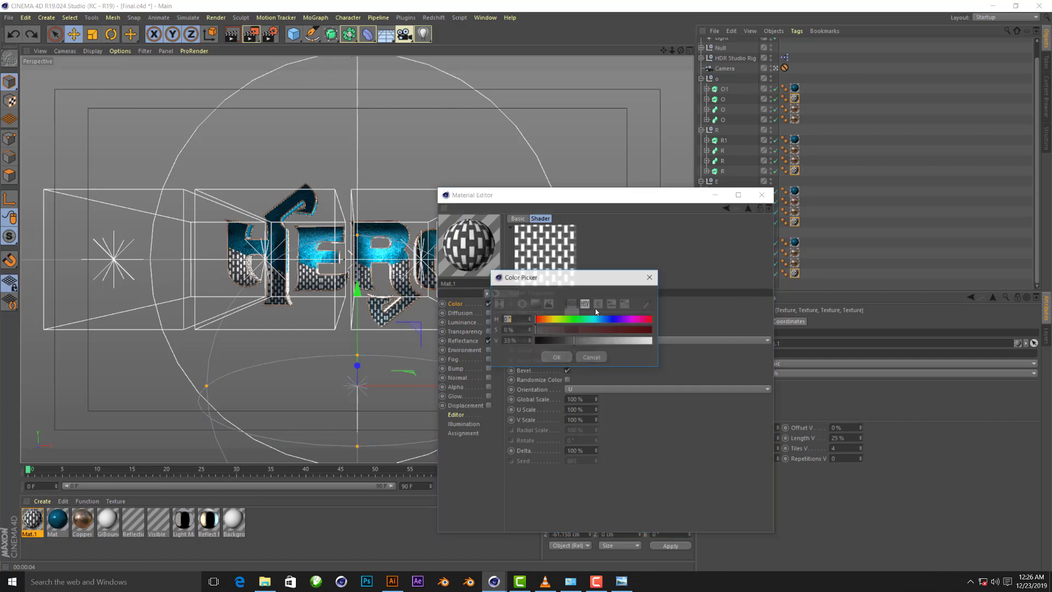
left_click(306, 235)
left_click(564, 357)
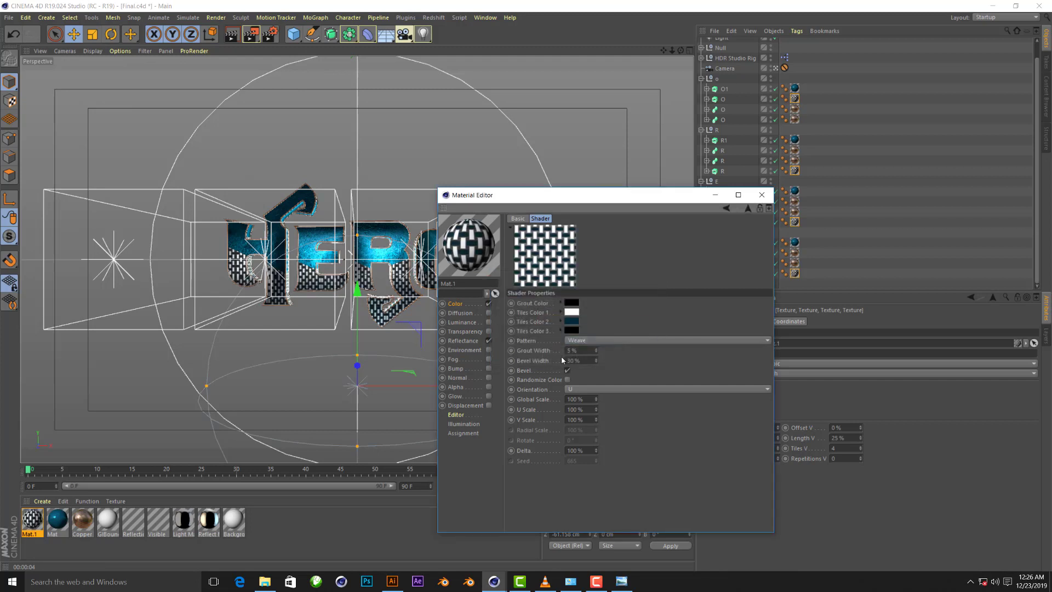
left_click(574, 314)
left_click(645, 314)
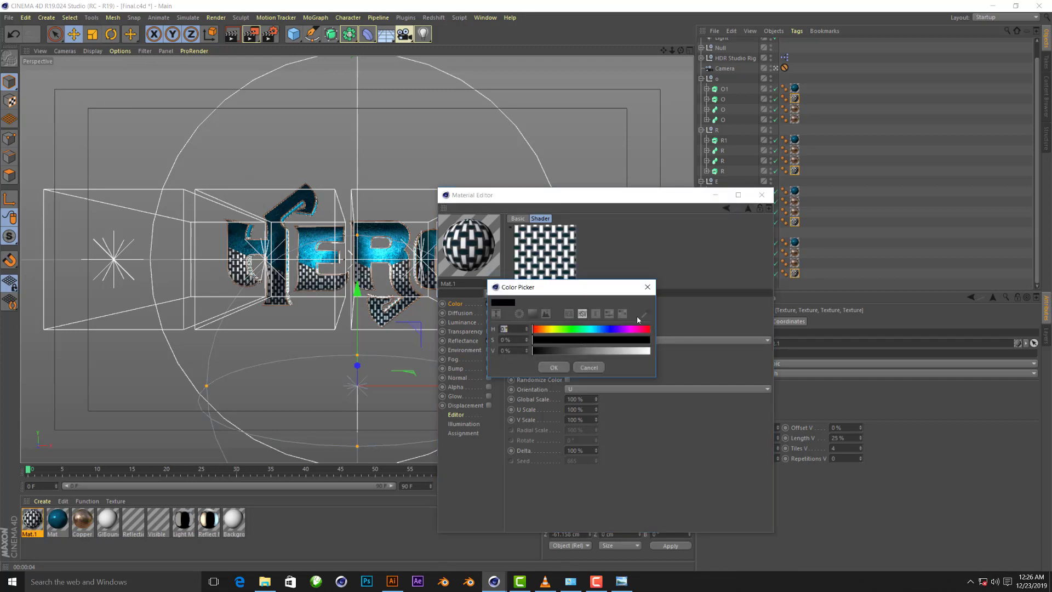
left_click(322, 226)
left_click(554, 367)
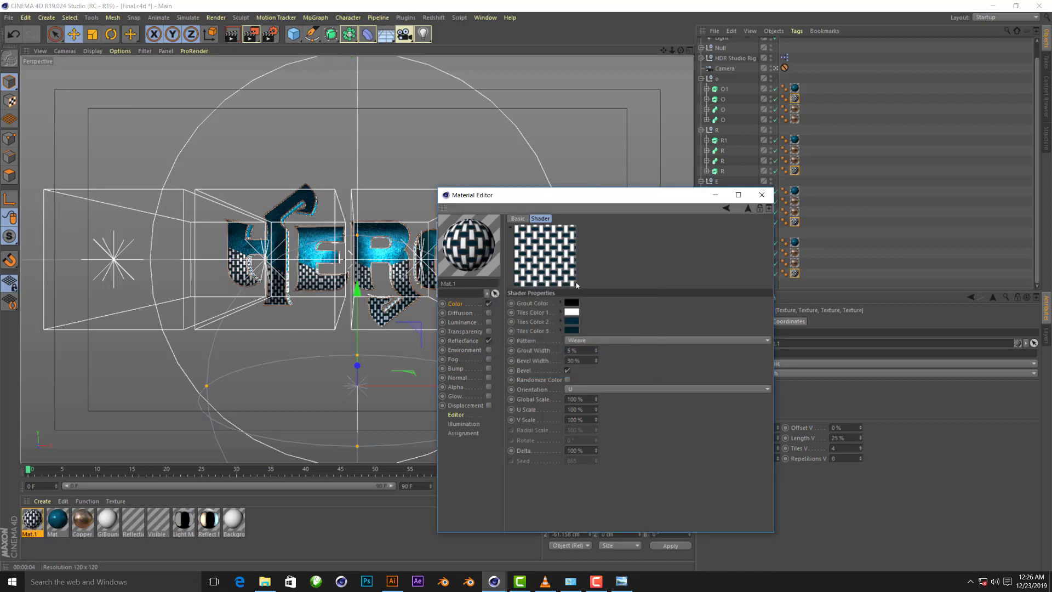
Sample a dark teal from the letters for the grout colour
left_click(572, 304)
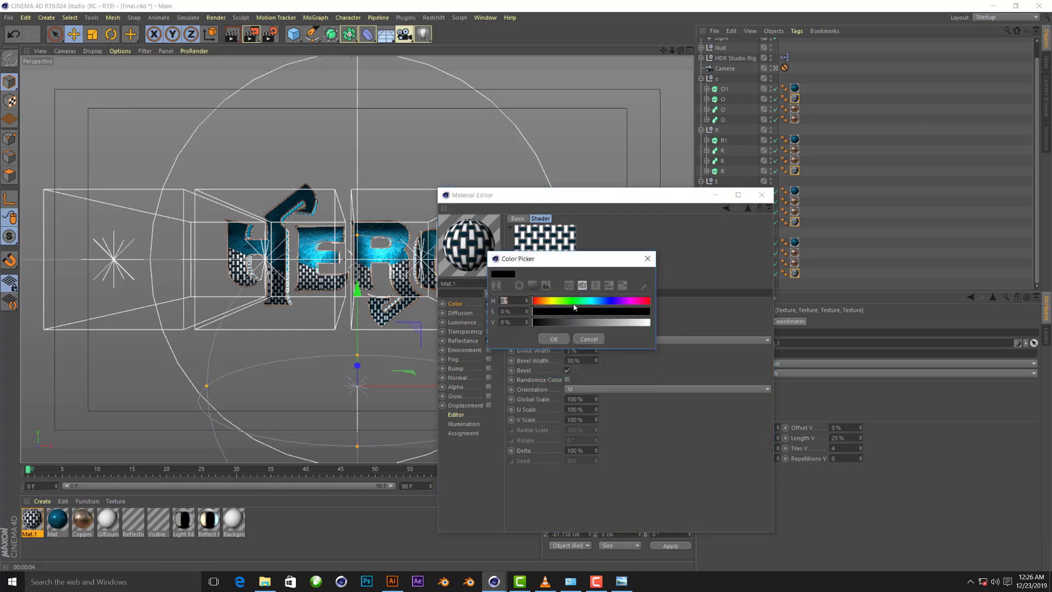
left_click(643, 288)
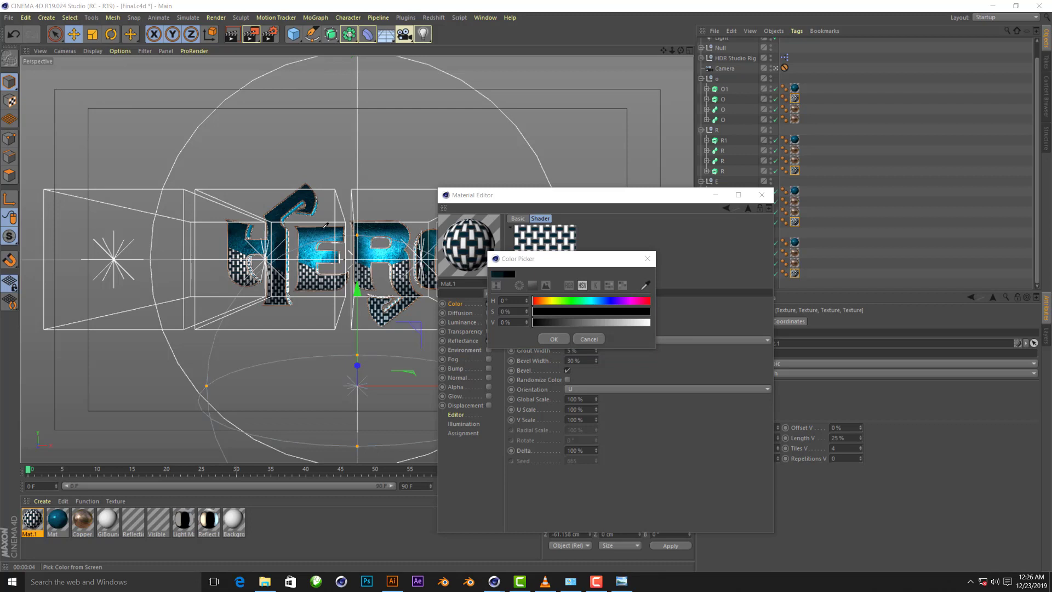
left_click(326, 225)
left_click(553, 339)
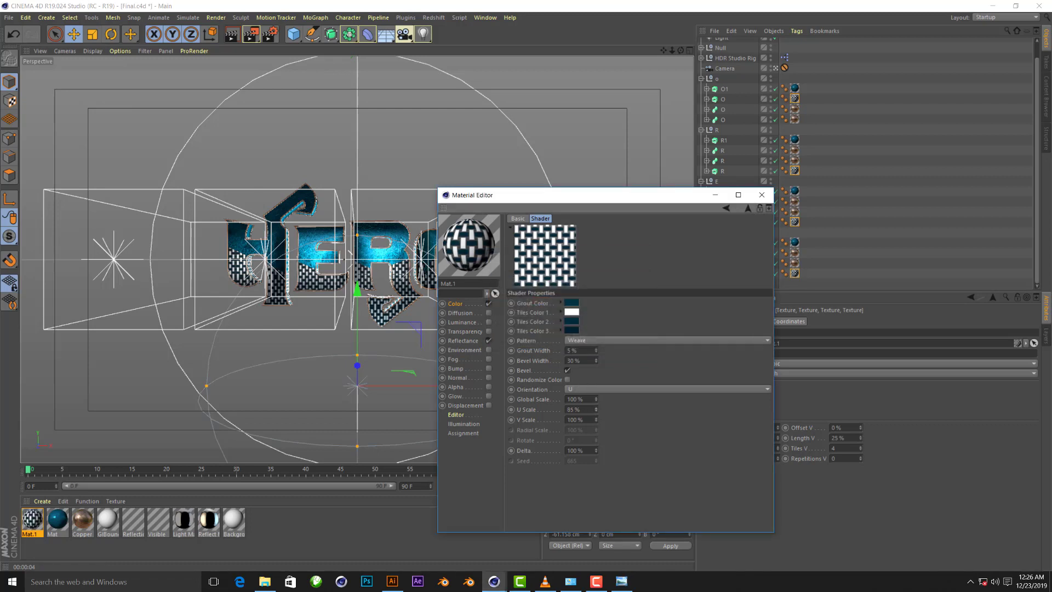
Set the weave's U and V Scale to 50%
left_click_drag(596, 409, 598, 402)
type("50")
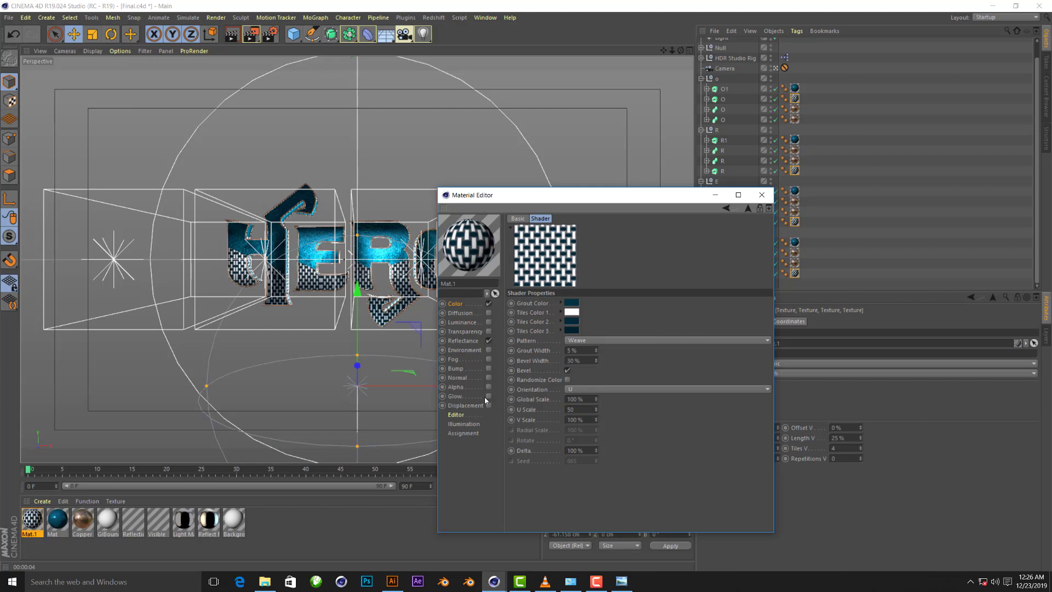
key("Tab")
type("50")
key("Tab")
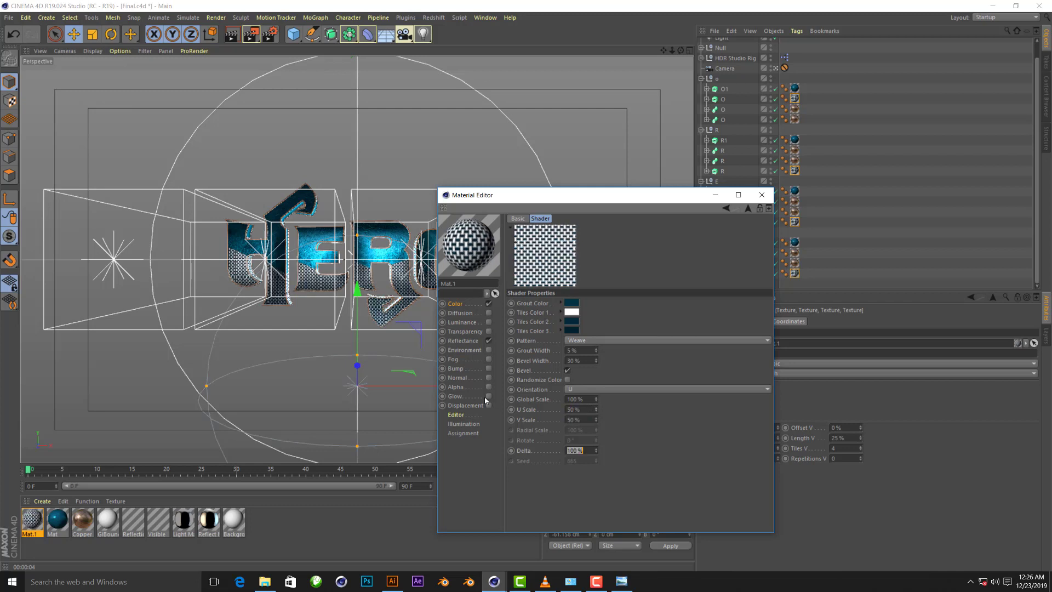
Reopen Mat.1 and lighten Tiles Color 2
left_click(762, 194)
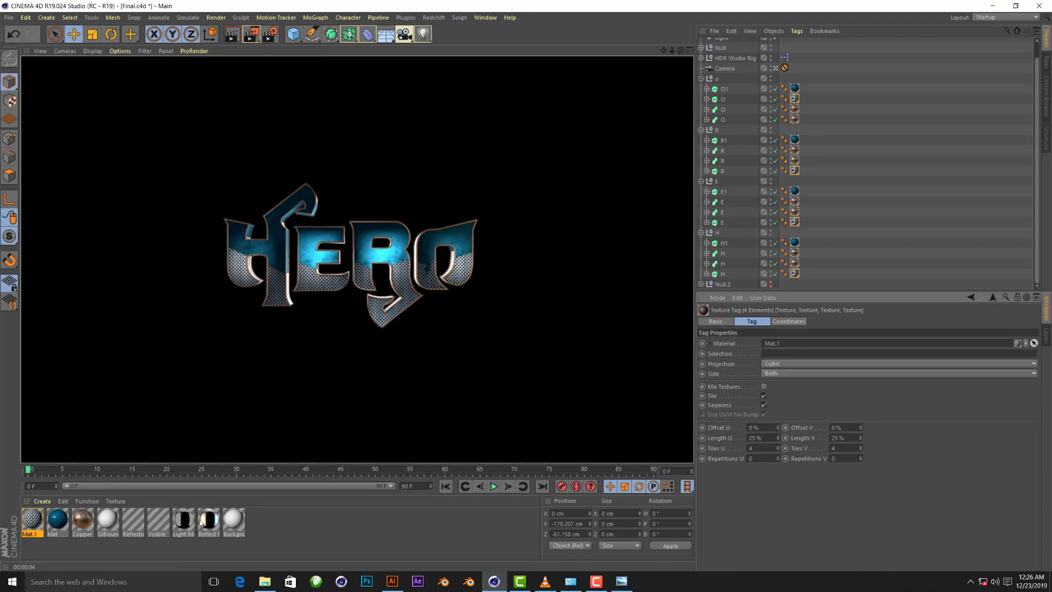
double_click(33, 520)
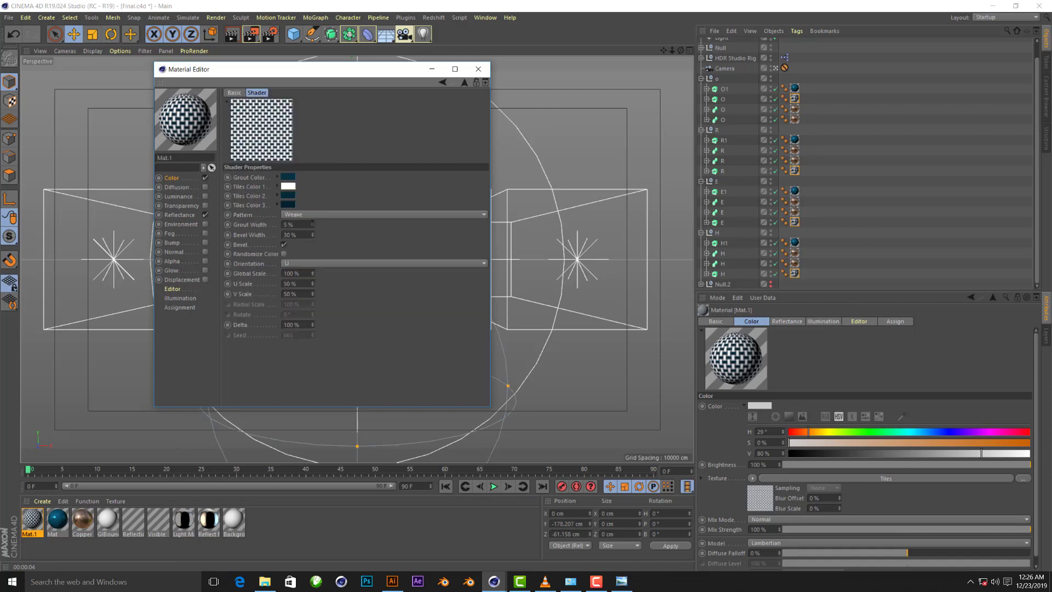
left_click(286, 196)
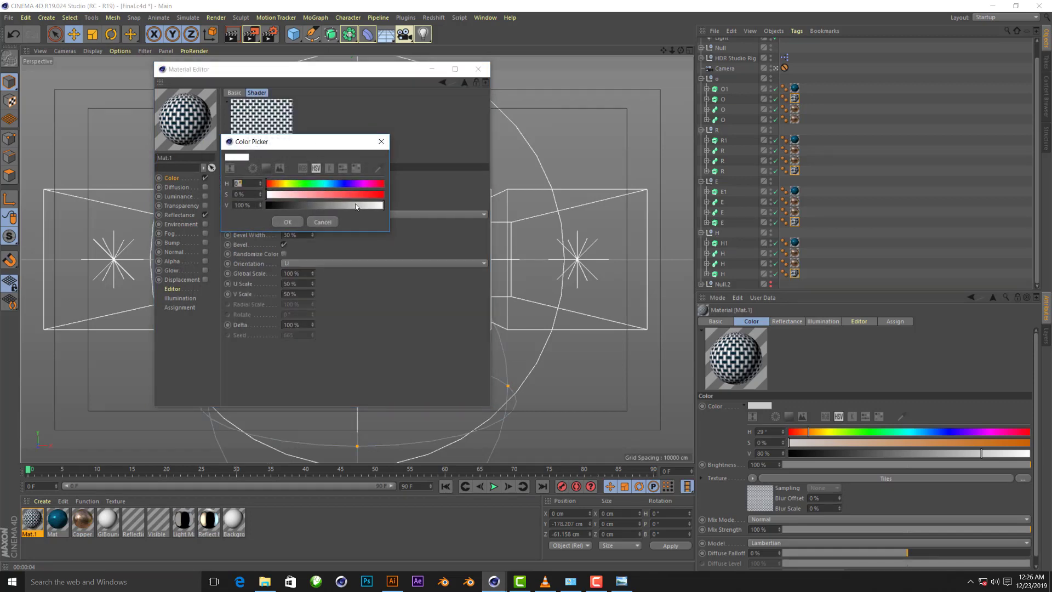
left_click_drag(323, 205, 343, 206)
left_click(287, 222)
Close the Material Editor, orbit to an angled view of HERO, and run a test render
left_click_drag(281, 77, 697, 138)
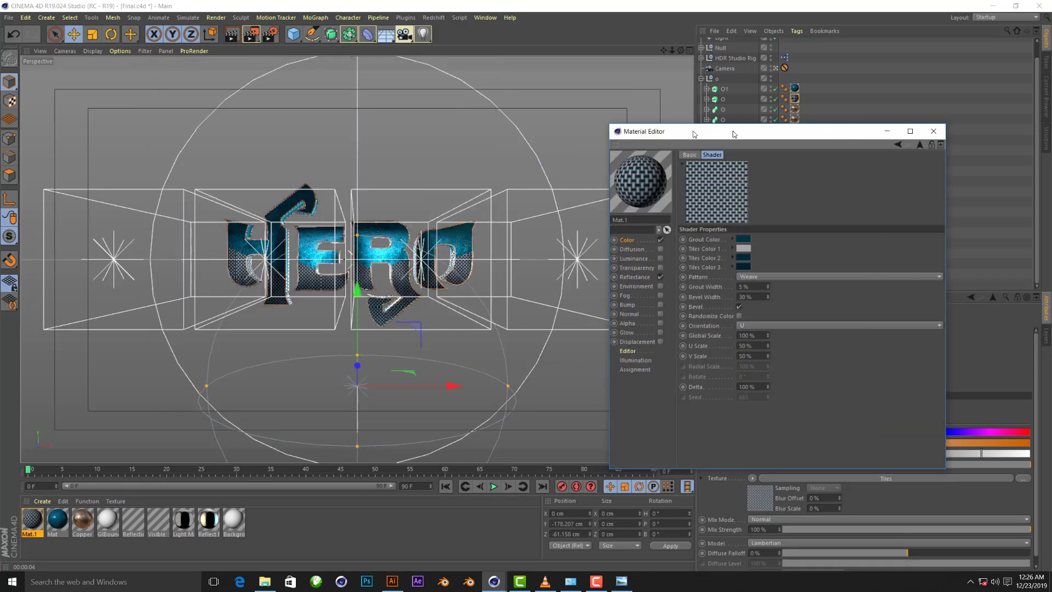
left_click(892, 131)
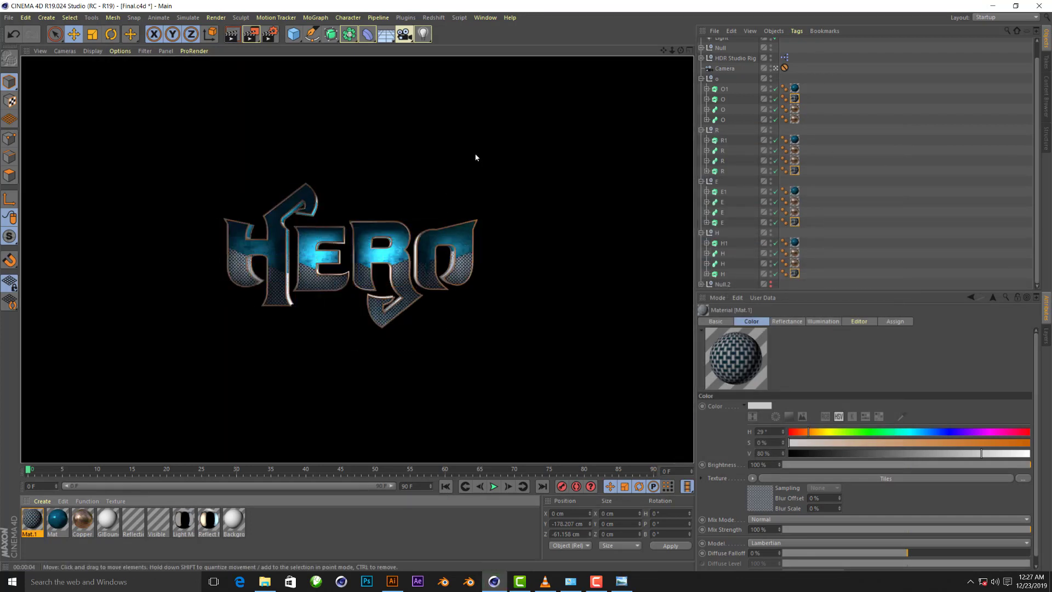
scroll(455, 235, "up", 1)
scroll(455, 236, "up", 3)
scroll(454, 235, "up", 1)
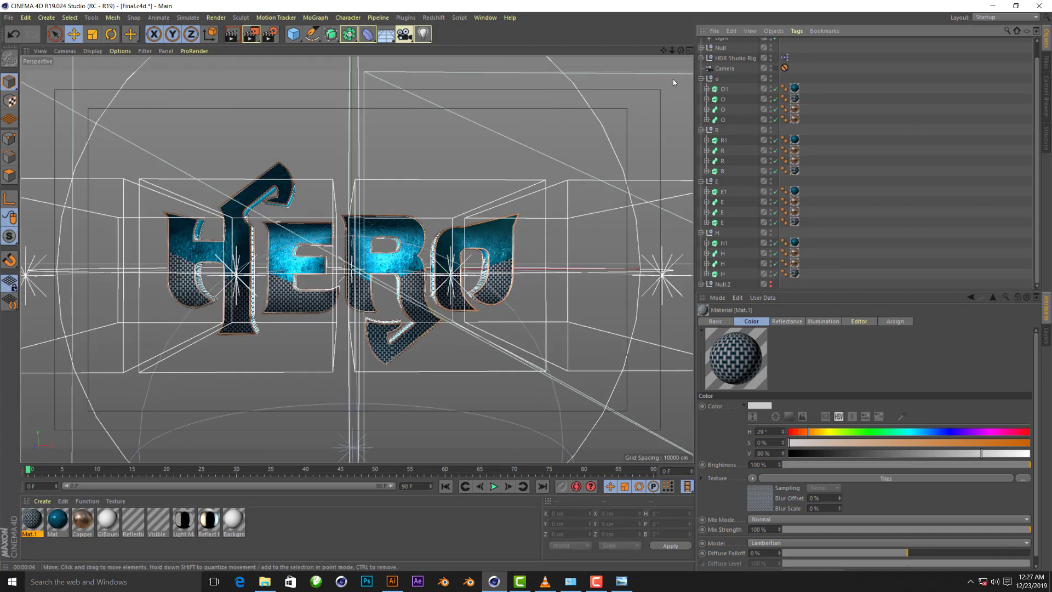
left_click_drag(545, 44, 201, 257, "alt")
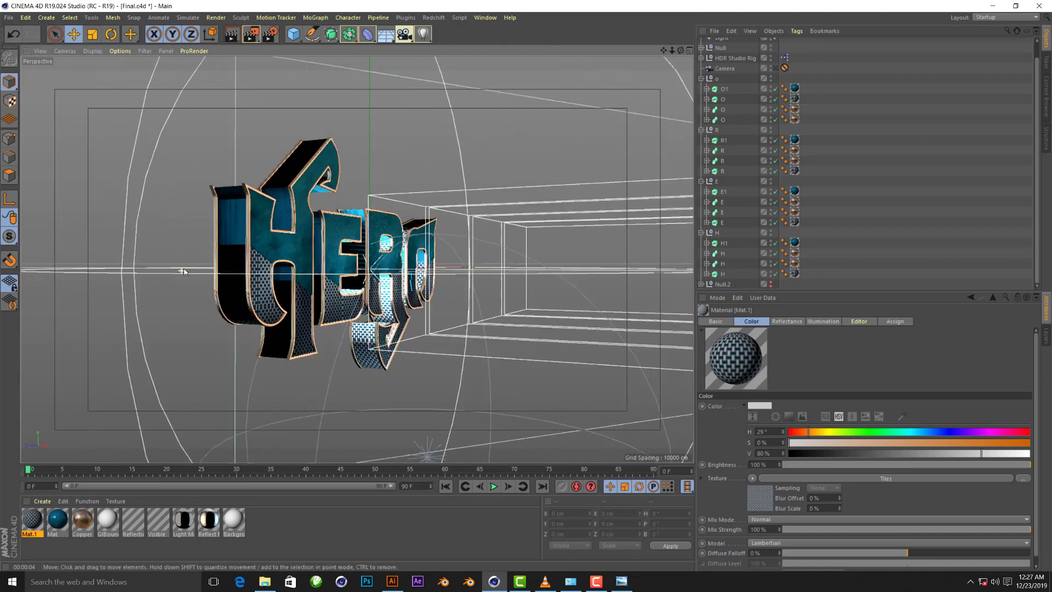
left_click(231, 35)
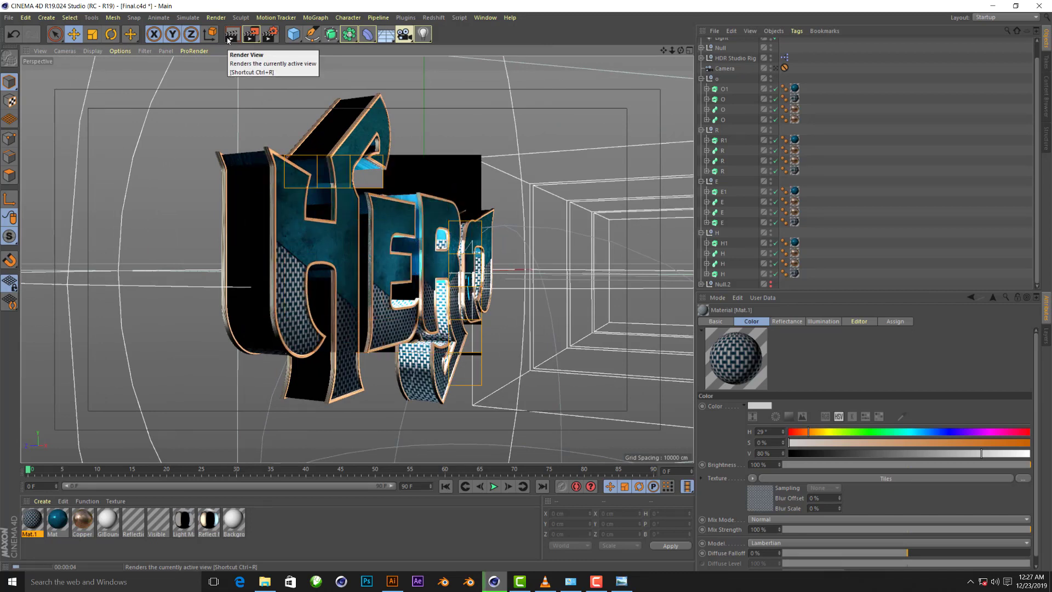
left_click(895, 239)
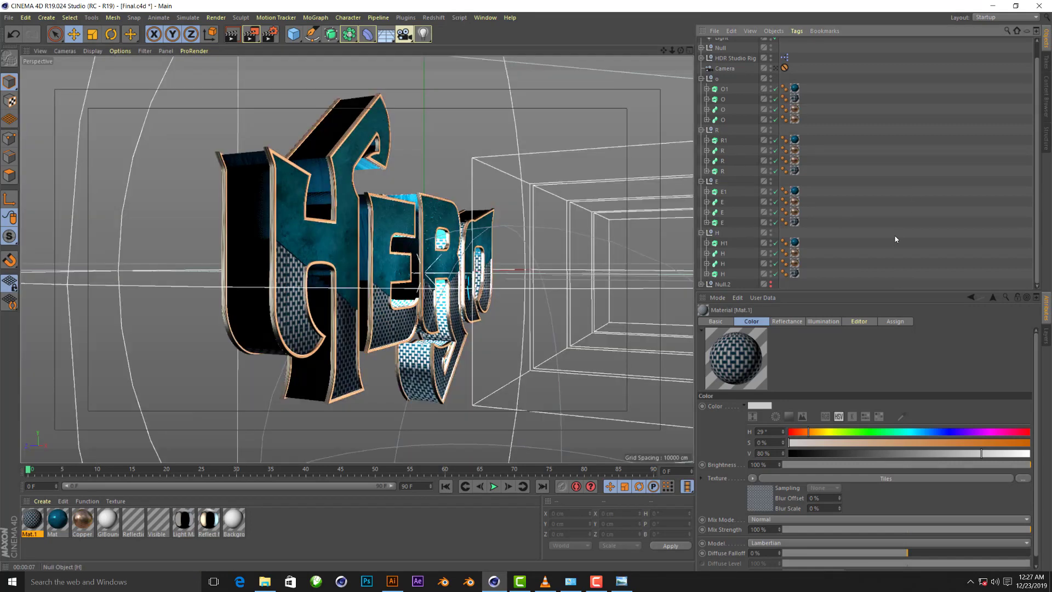
Restrict the H letter's Mat.1 tag to the C1 selection
left_click(795, 273)
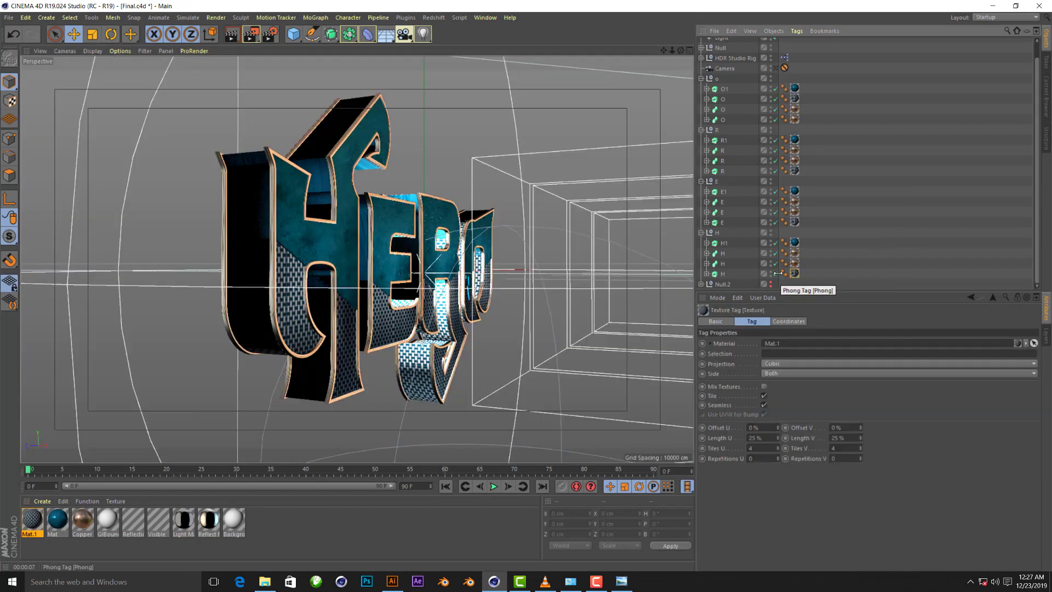
left_click(774, 274)
key("ctrl+z")
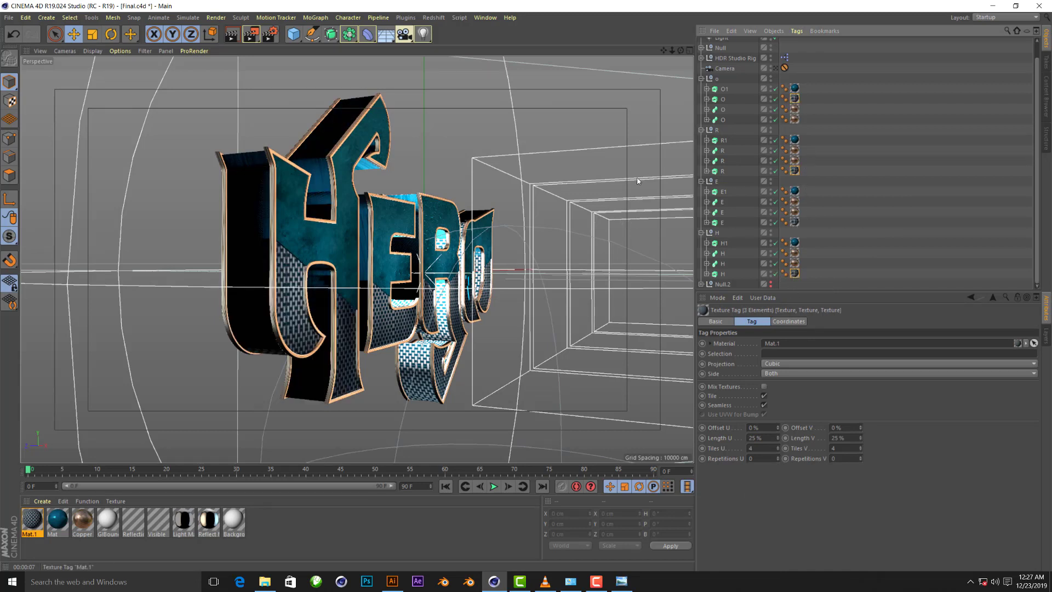
left_click(771, 353)
type("C1")
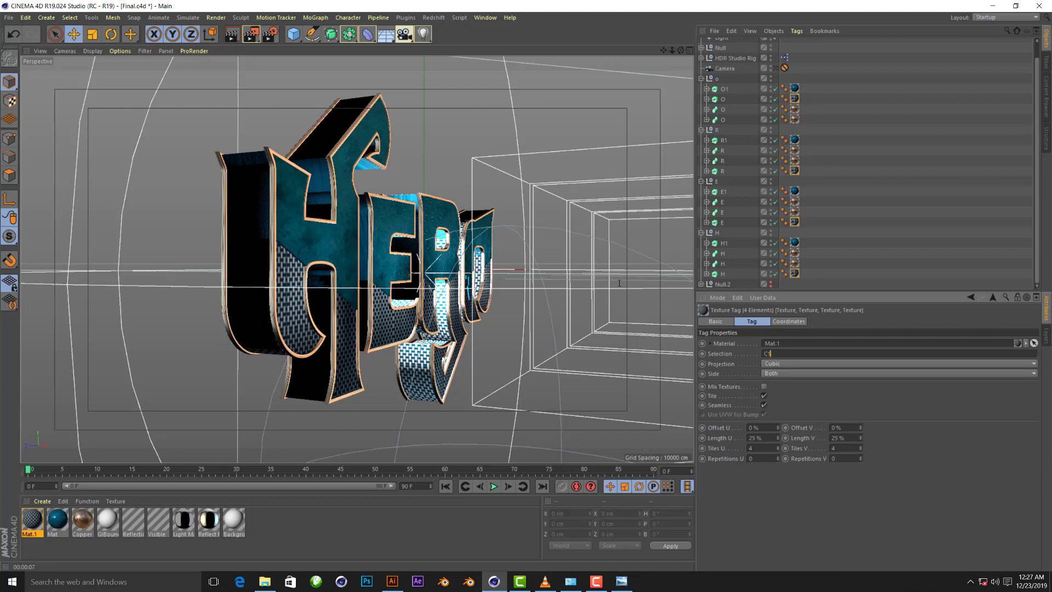
key("Return")
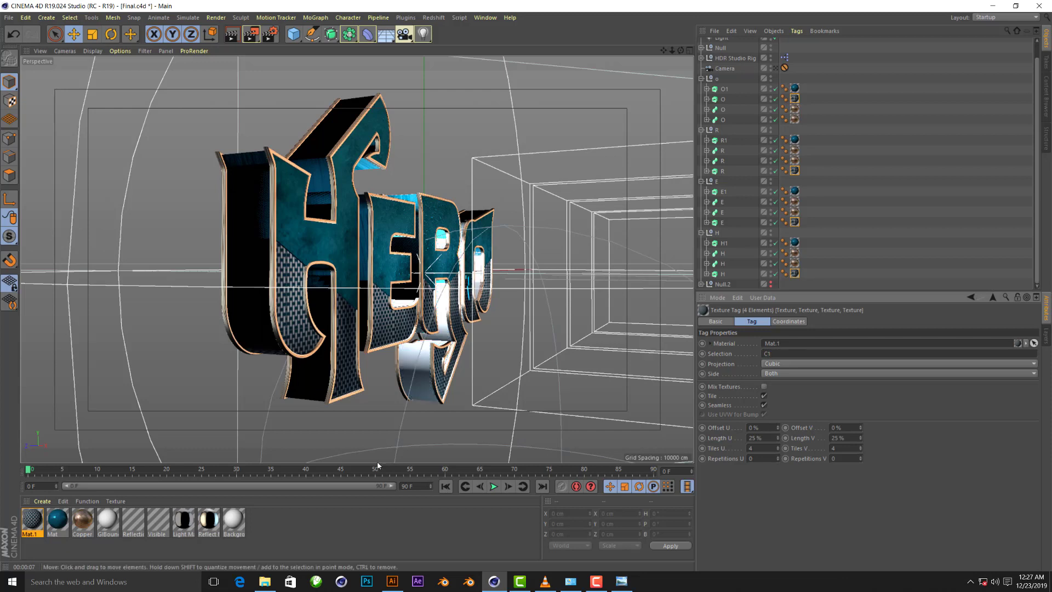
Apply the Mat material to the H letter with Length U and V at 50%
left_click(57, 519)
left_click_drag(721, 277, 723, 274)
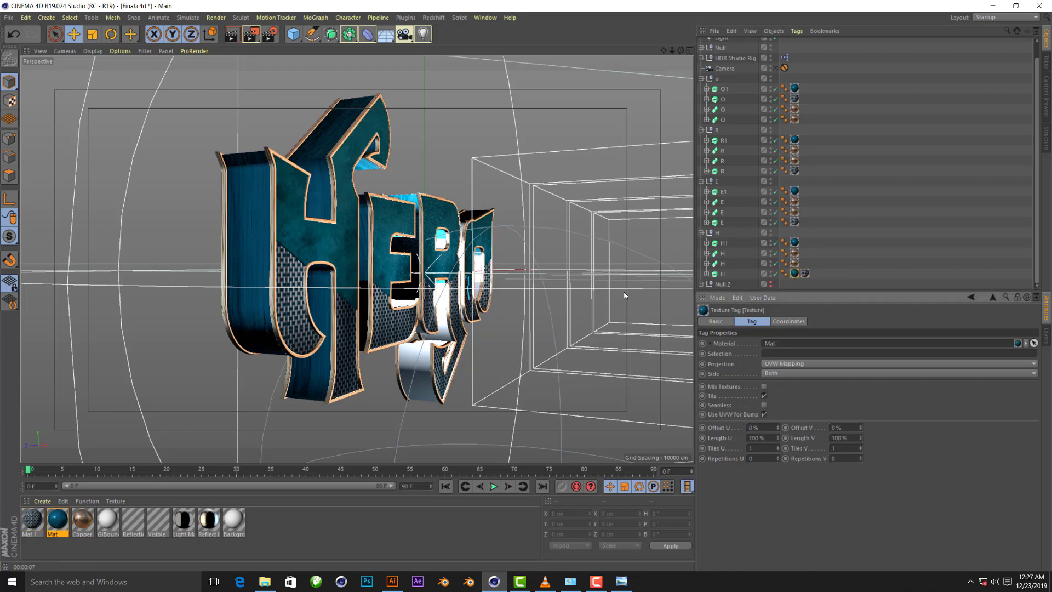
left_click(797, 275)
left_click(767, 437)
type("50")
key("Tab")
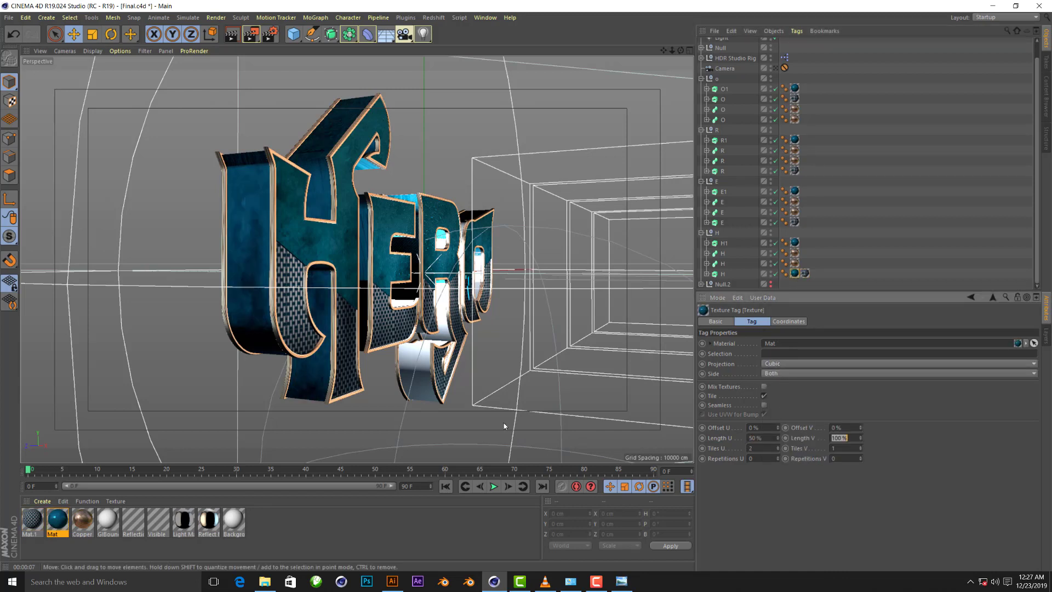
type("50")
key("Tab")
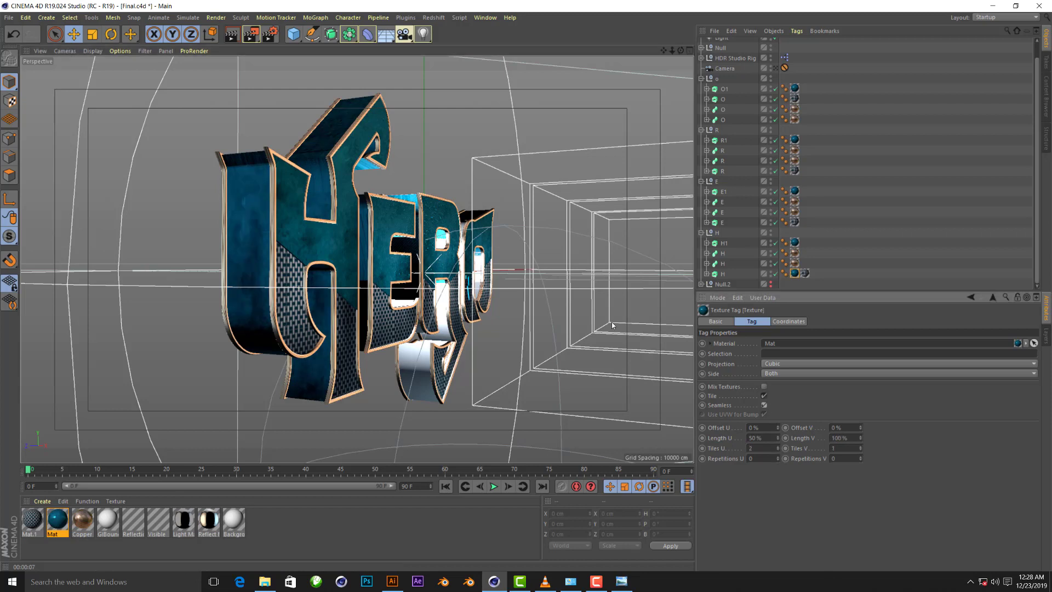
left_click(841, 438)
type("50")
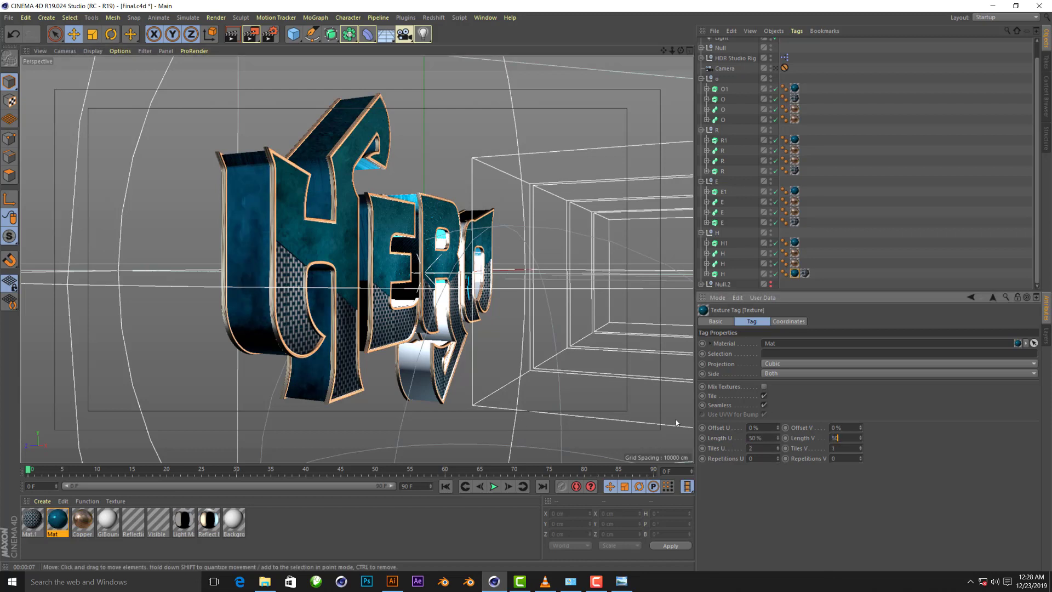
key("Return")
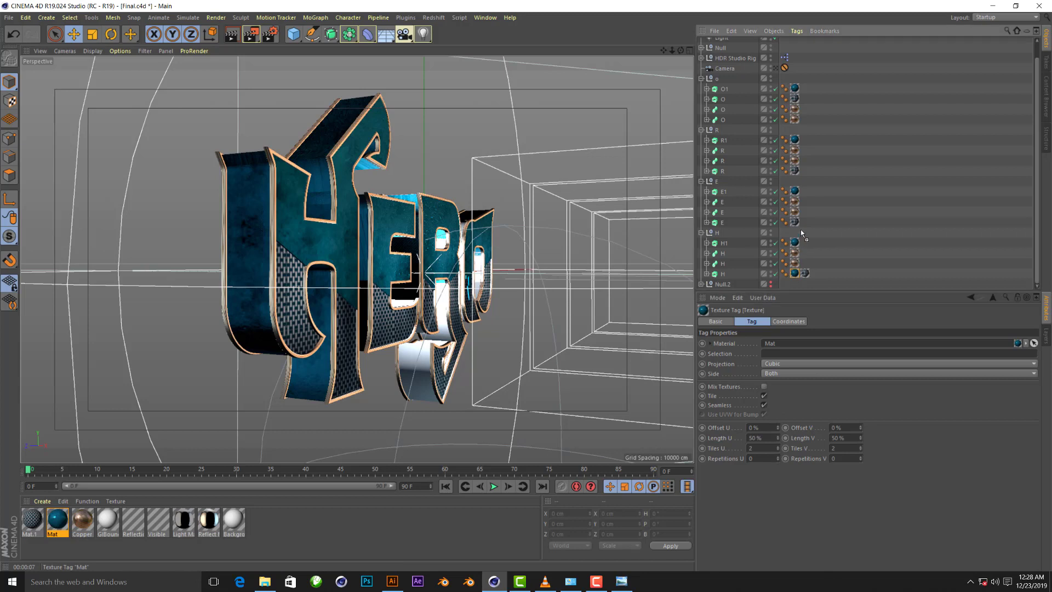
Copy the Mat texture tag onto the E, R and O letters
mouse_move(795, 273)
left_mouse_down("ctrl")
mouse_move(798, 226)
mouse_move(808, 222)
mouse_move(796, 171)
left_mouse_up("ctrl")
key("Delete")
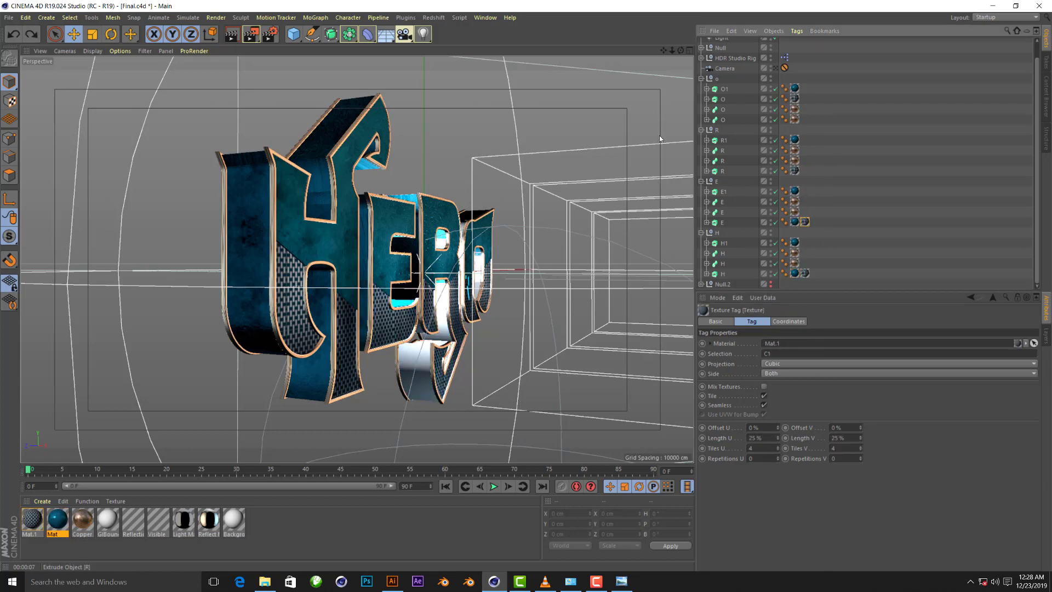
key("ctrl+z")
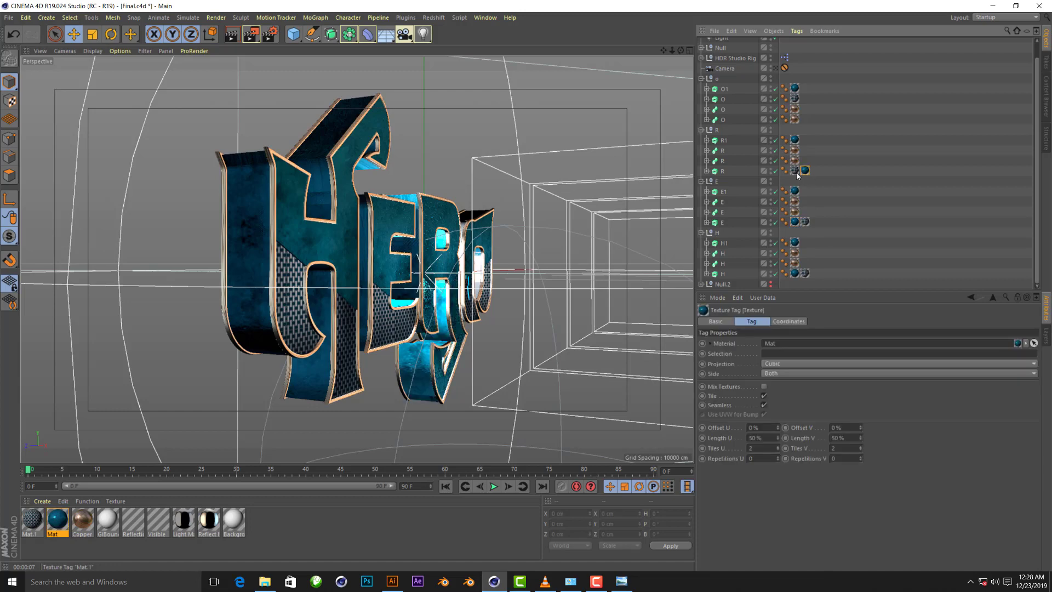
left_click(805, 98)
scroll(356, 259, "up", 5)
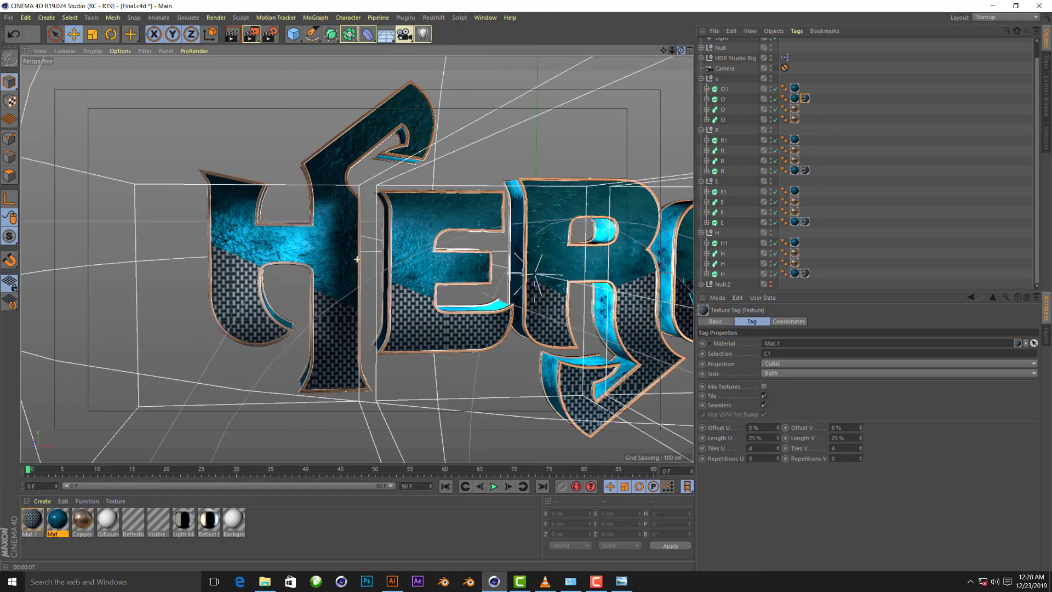
scroll(357, 260, "down", 2)
scroll(357, 259, "down", 3)
scroll(357, 259, "down", 1)
Render through the scene camera, collapse the letter groups, and frame them in four-view layout
left_click(229, 40)
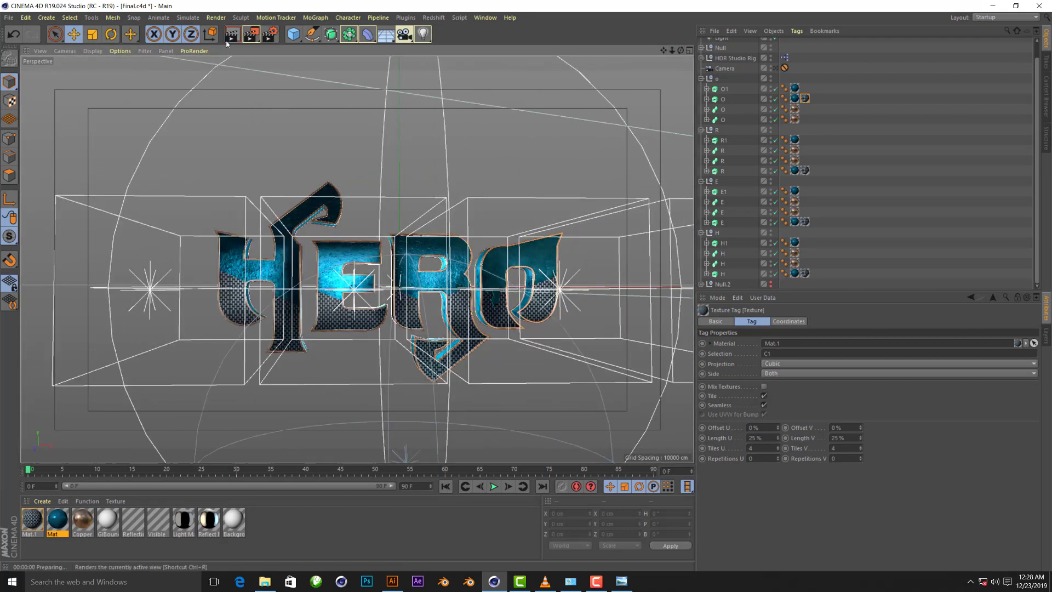
left_click(777, 69)
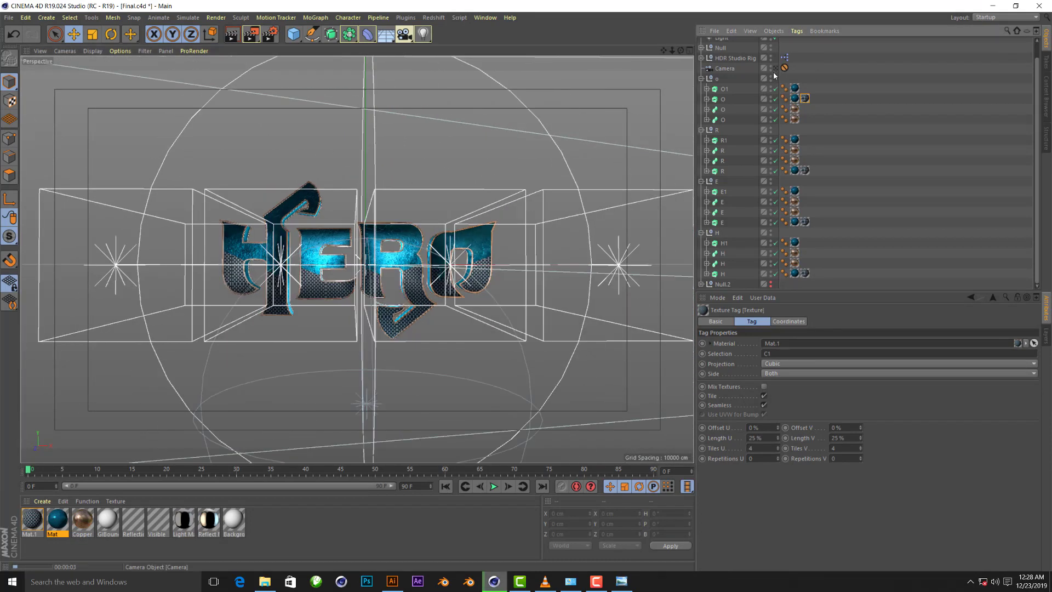
left_click(702, 78)
left_click(701, 105)
left_click(701, 125)
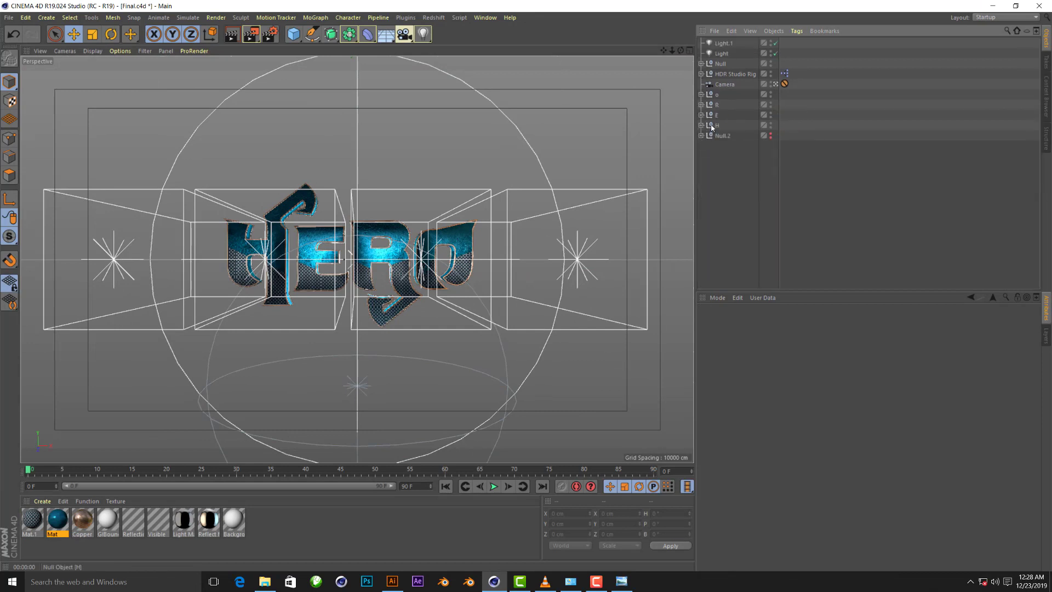
left_click(711, 126)
left_click(715, 95, "shift")
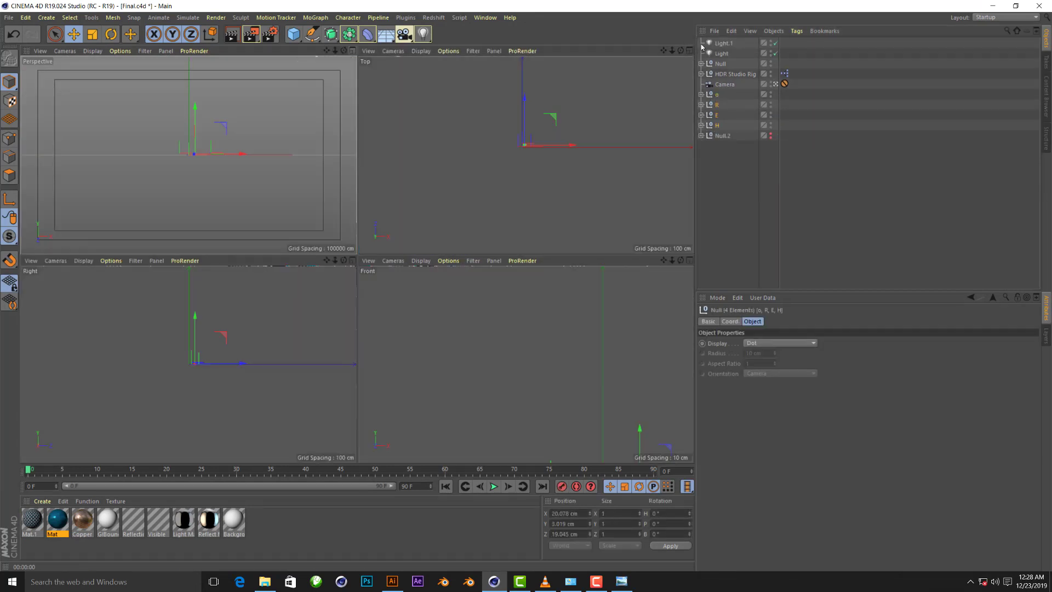
left_click(689, 50)
key("o")
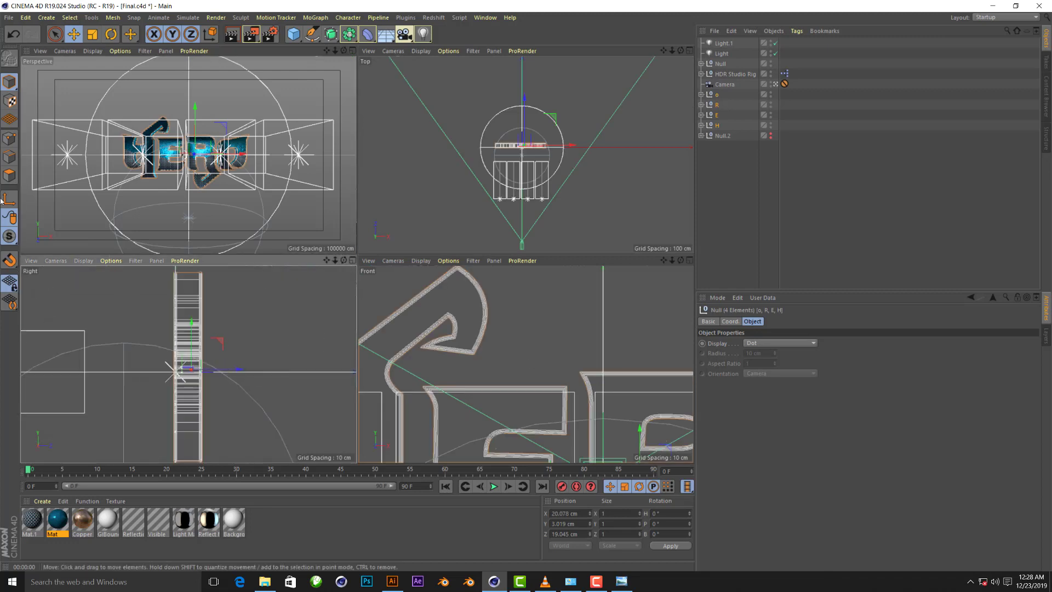
key("o")
Move the H null to the centre of the H letter
left_click(718, 94)
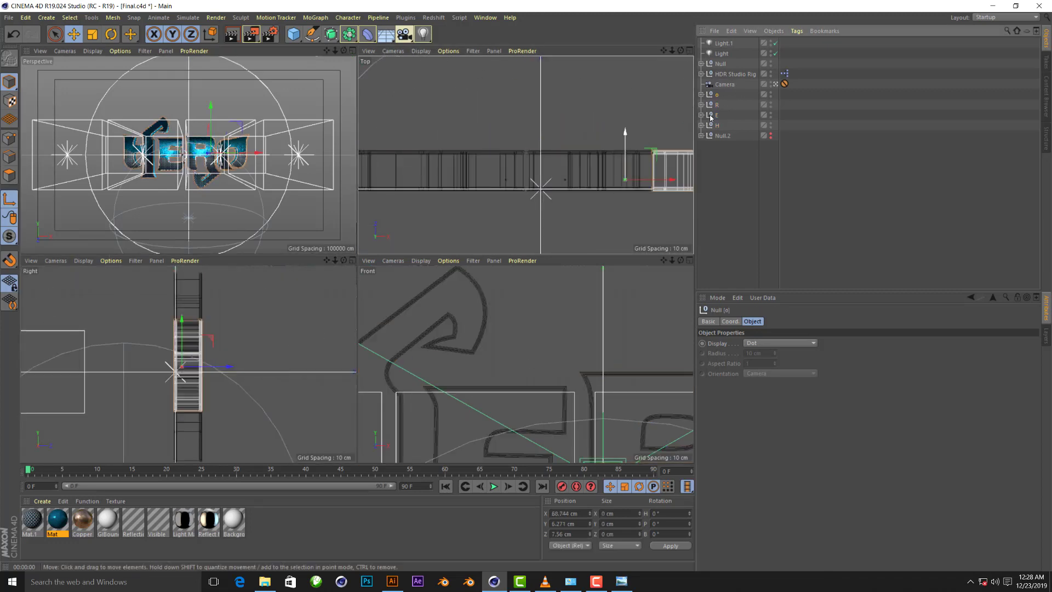
left_click(718, 115)
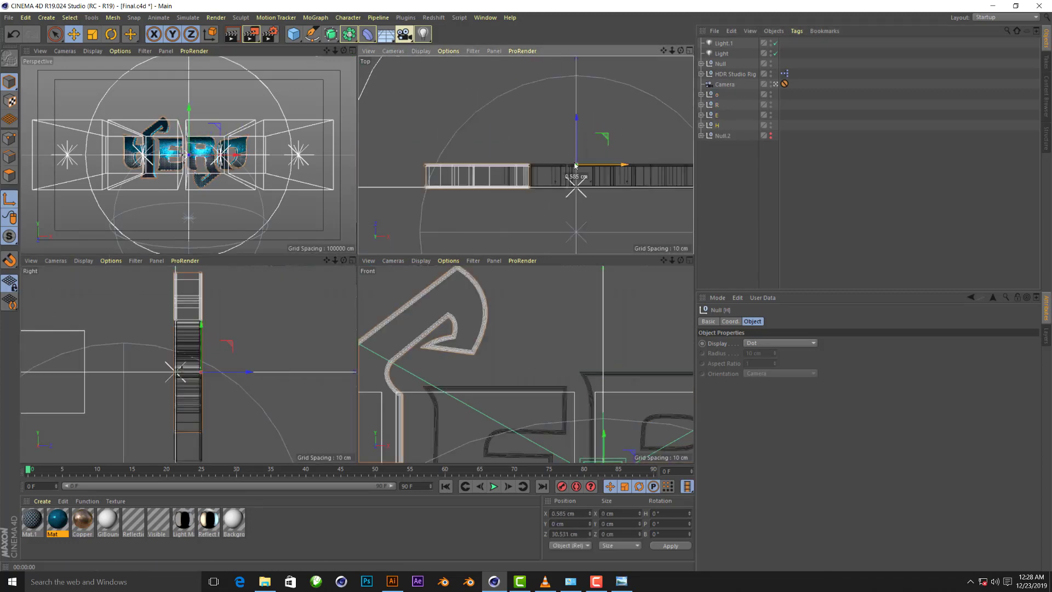
left_click_drag(584, 152, 515, 164)
key("o")
left_click_drag(543, 349, 550, 352)
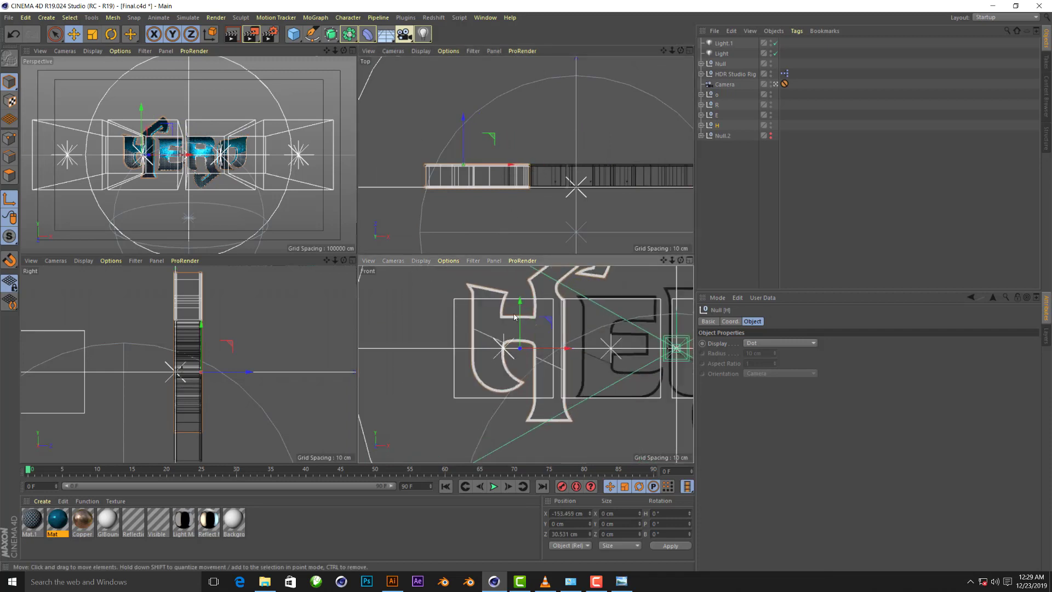
left_click_drag(463, 148, 463, 127)
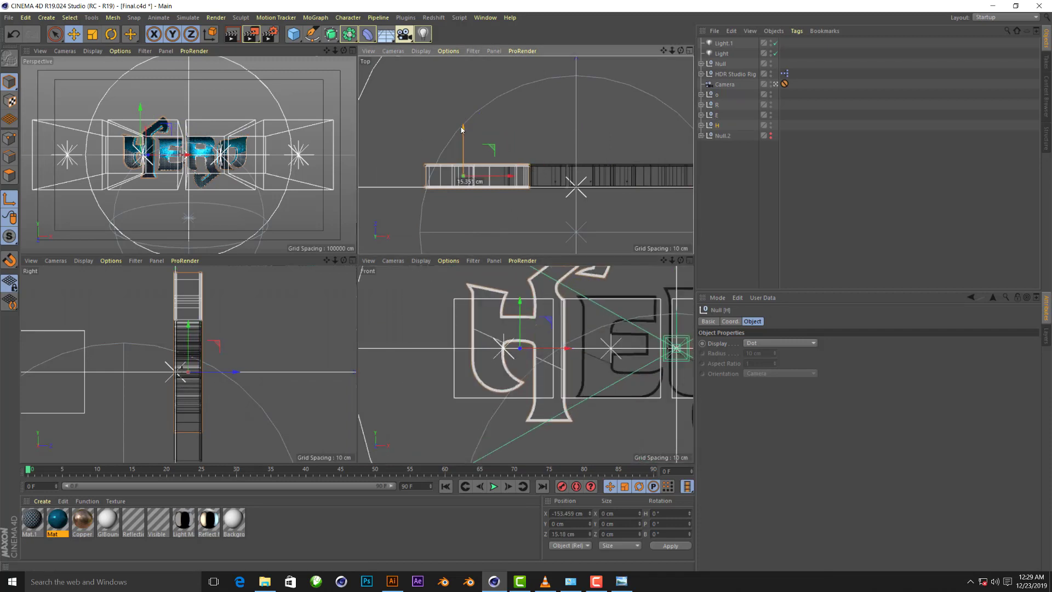
Move the E null to the centre of the E letter
left_click(716, 115)
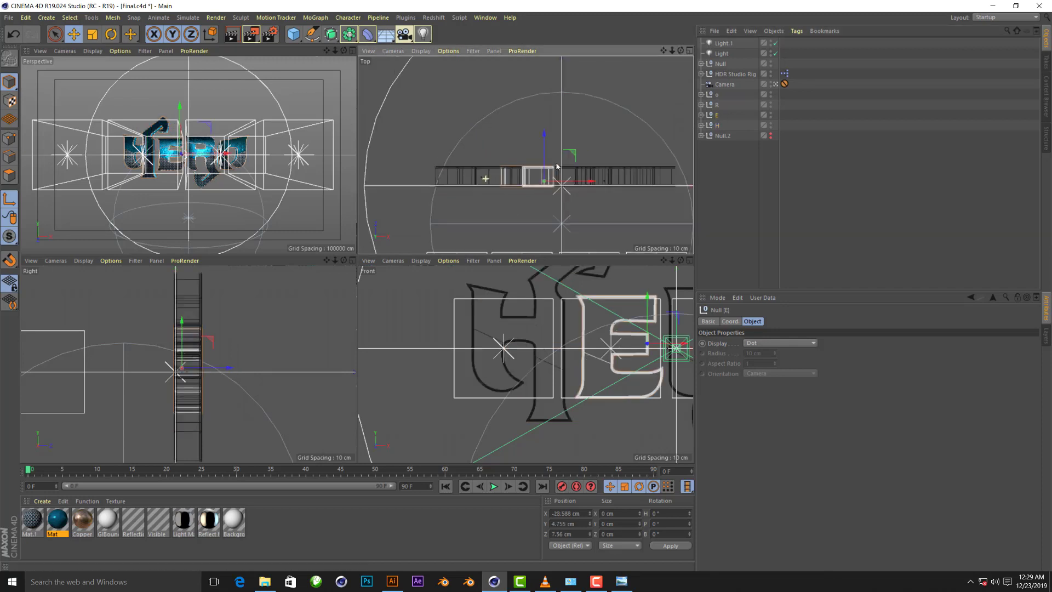
key("o")
left_click_drag(682, 345, 653, 345)
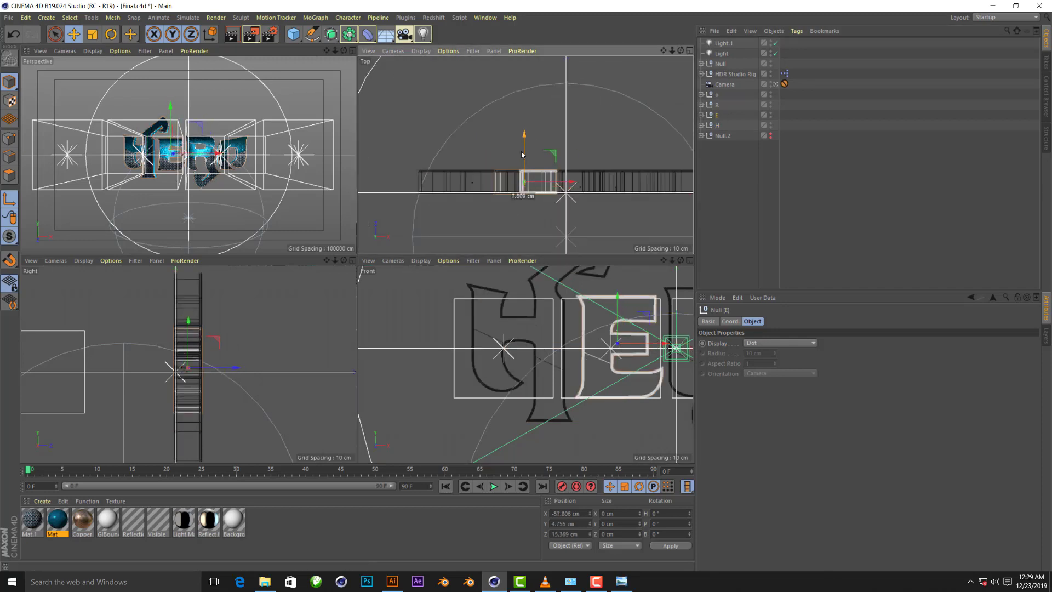
left_click_drag(524, 165, 524, 158)
Centre the o null on its letter, then return to the single perspective view
left_click(717, 94)
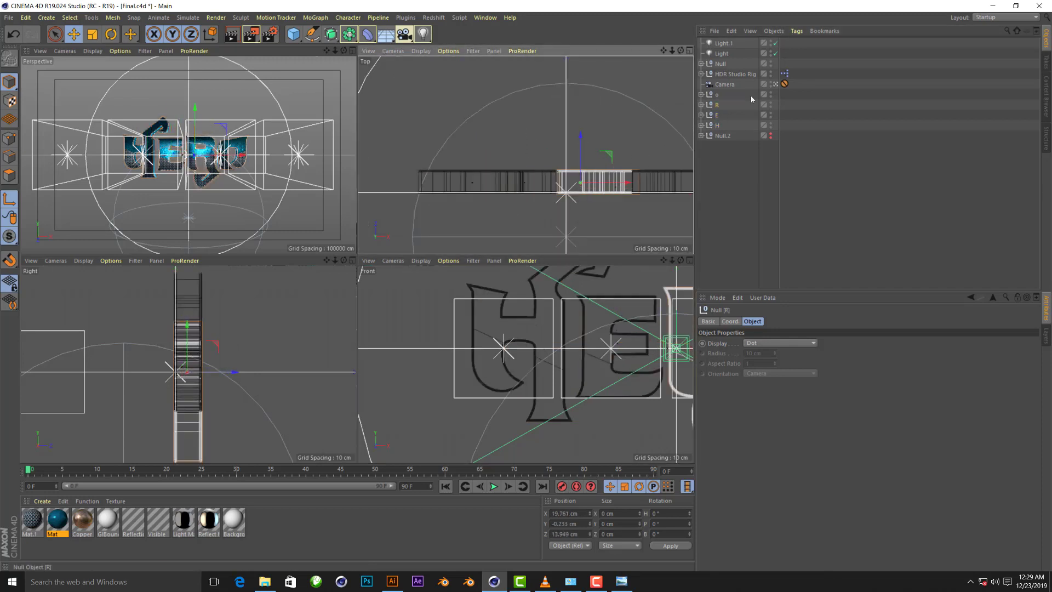
key("o")
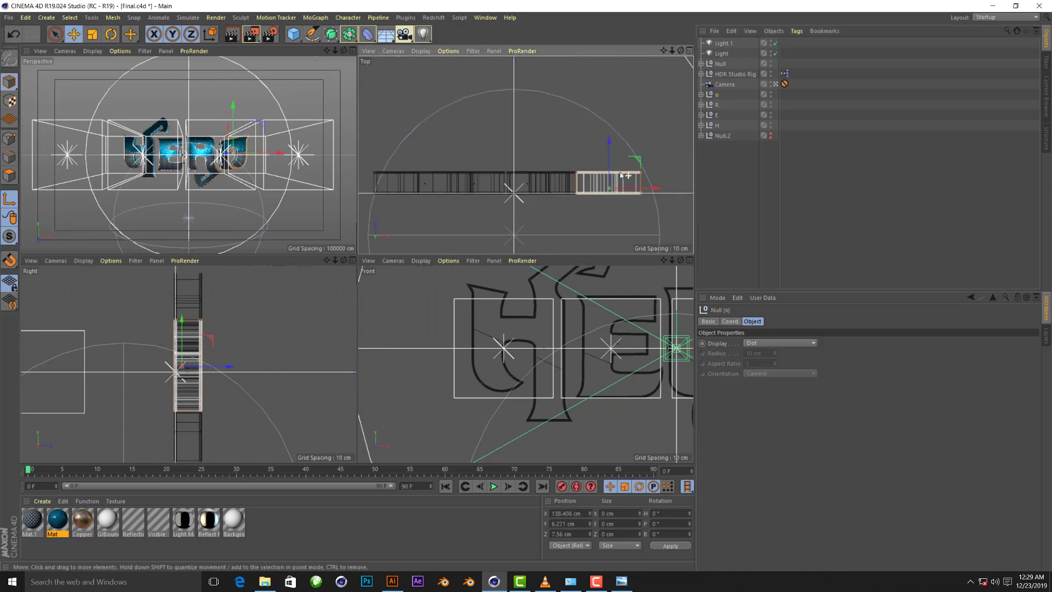
left_click_drag(606, 164, 606, 152)
scroll(609, 337, "down", 5)
scroll(608, 337, "up", 4)
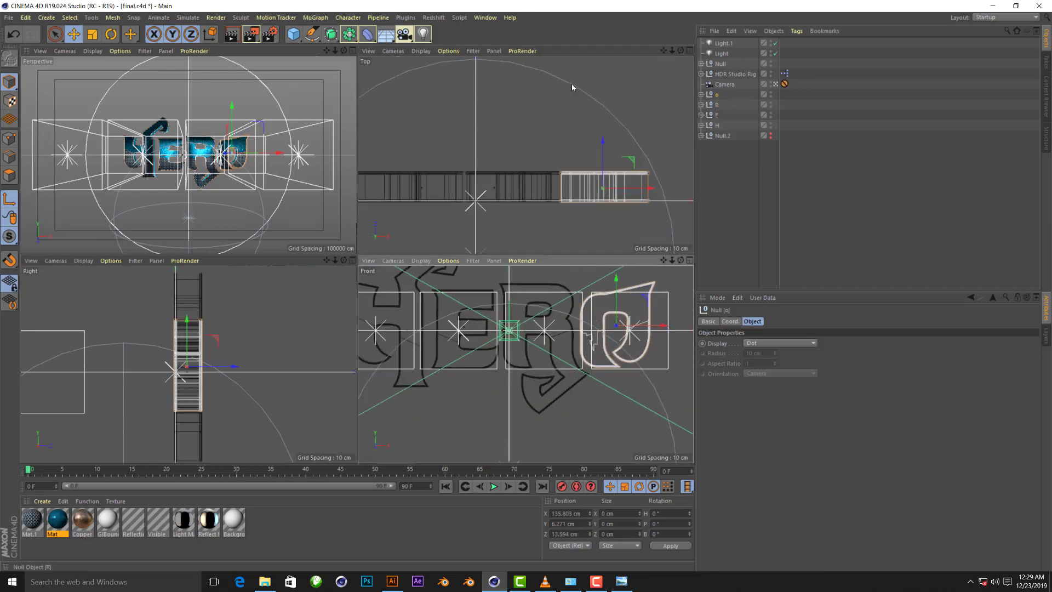
left_click(580, 312)
left_click(717, 125)
scroll(554, 356, "down", 2)
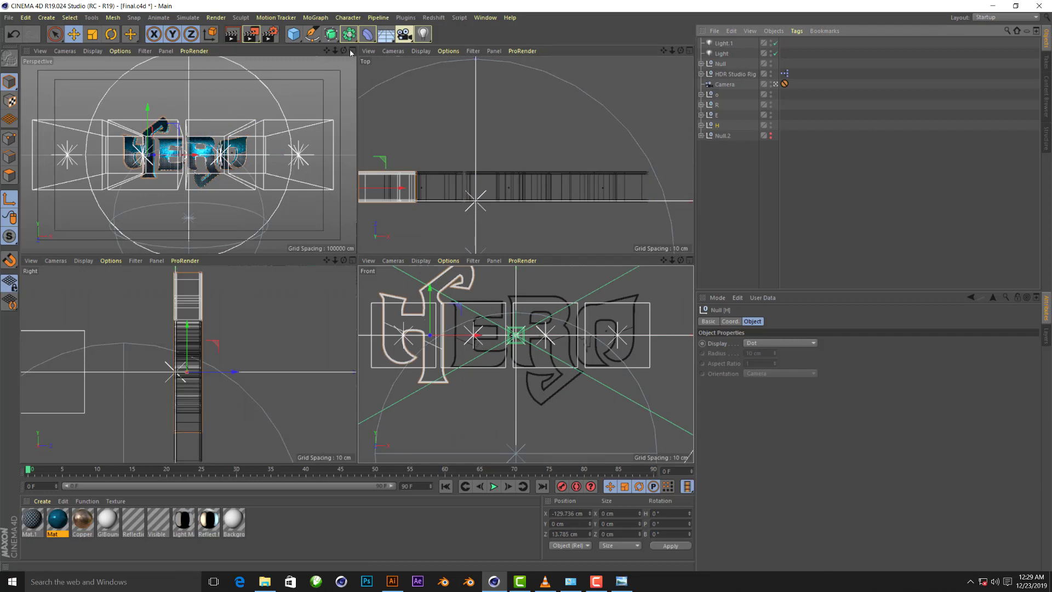
key("F1")
Extend the project Maximum Time and the preview range to 200 frames
left_click_drag(264, 485, 396, 486)
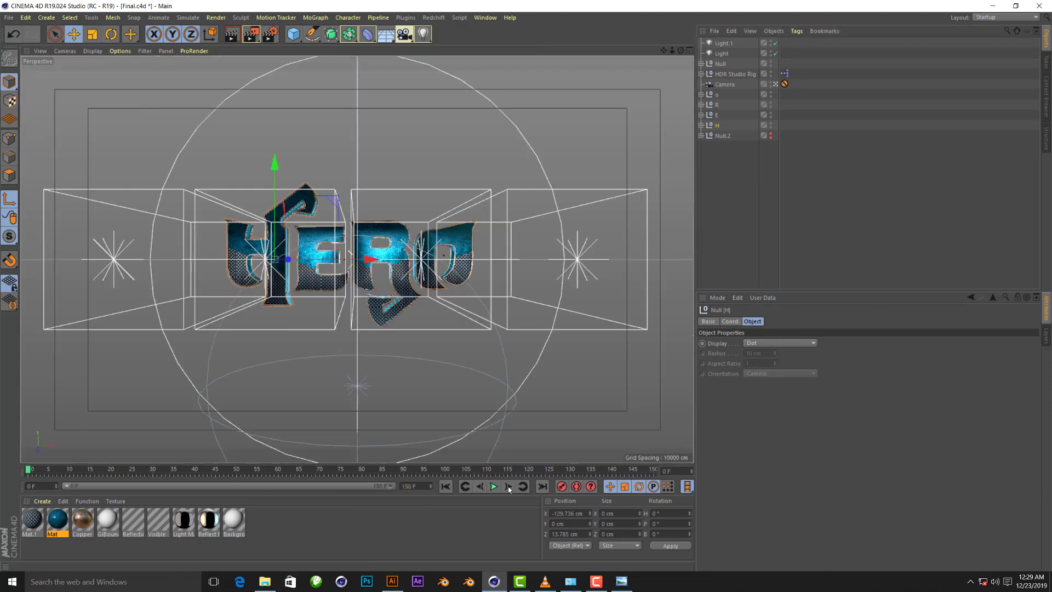
double_click(416, 486)
type("200")
key("Return")
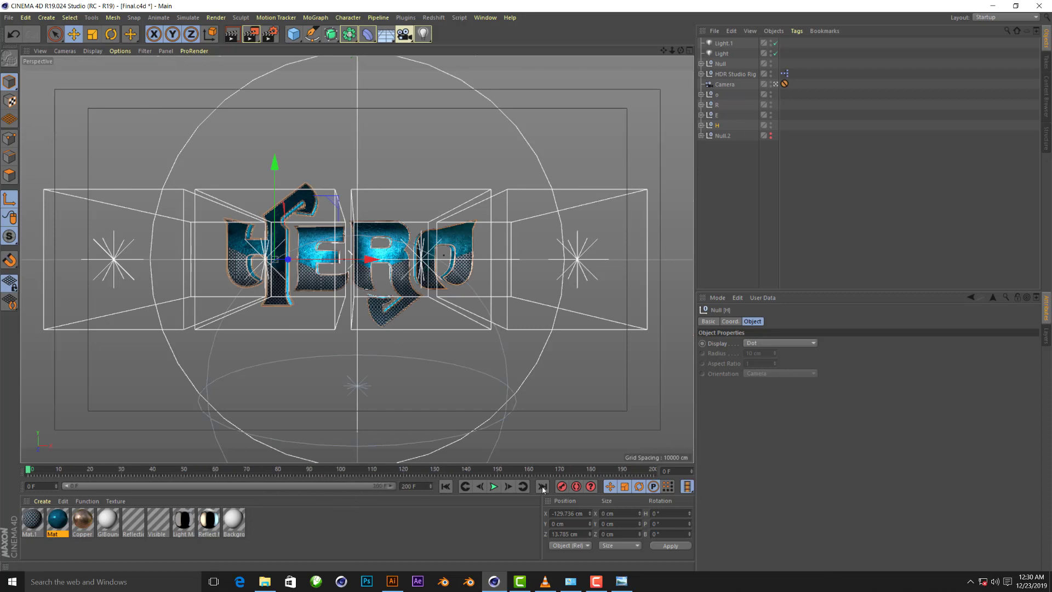
left_click(718, 297)
left_click(724, 408)
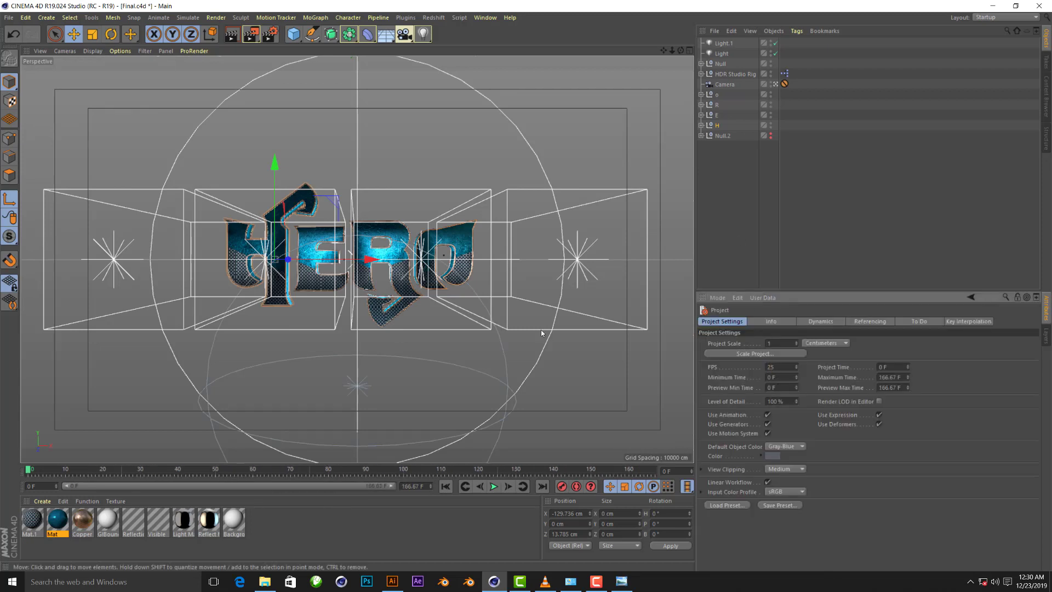
type("200")
key("Return")
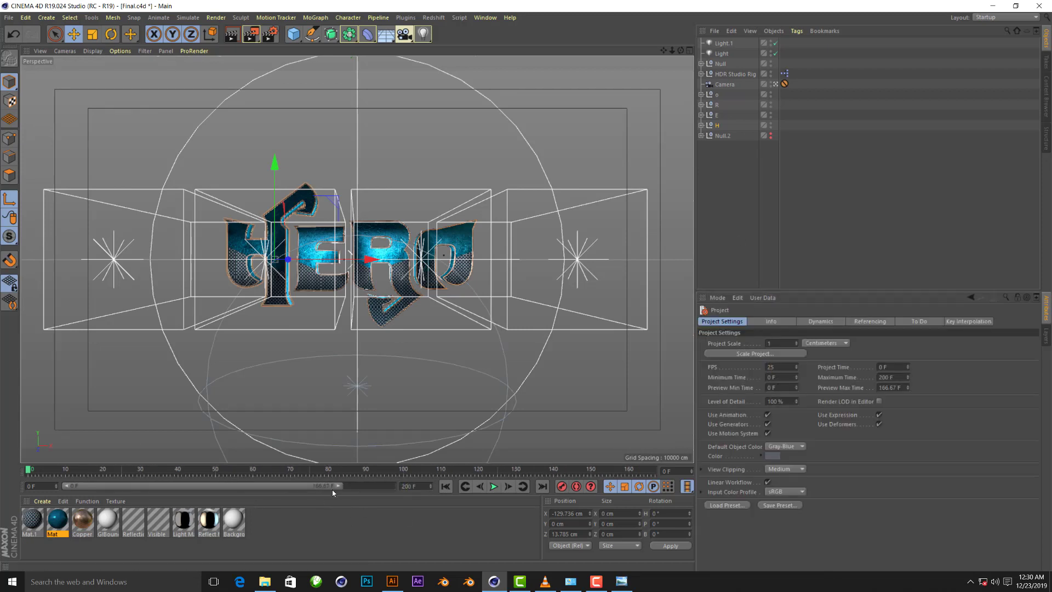
left_click_drag(332, 488, 535, 444)
Select the o, R, E and H nulls and, at frame 100, set their heading rotation to 90°
left_click(791, 184)
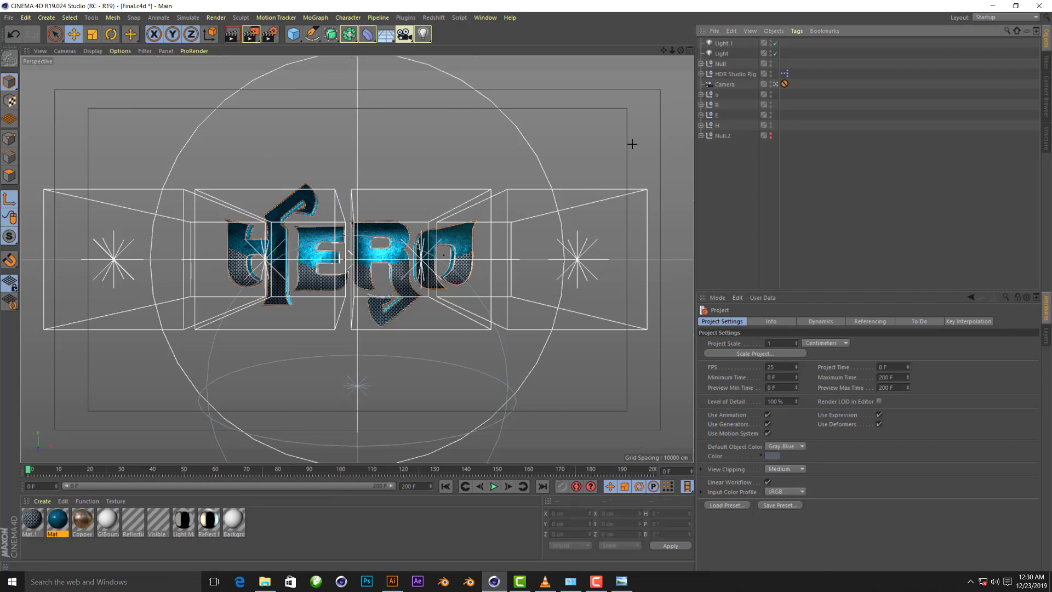
left_click_drag(718, 126, 718, 94)
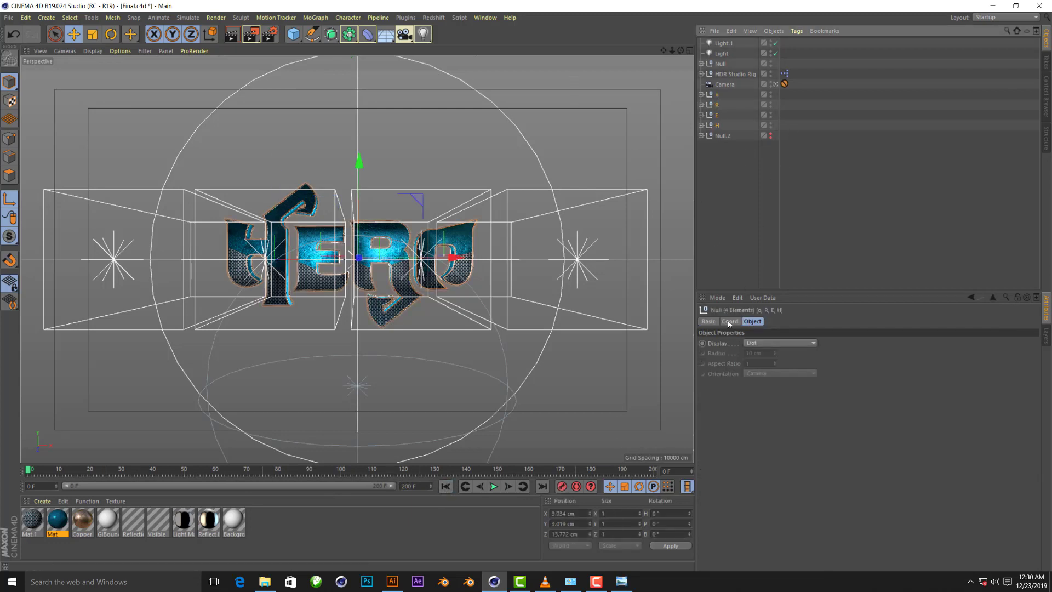
left_click(342, 470)
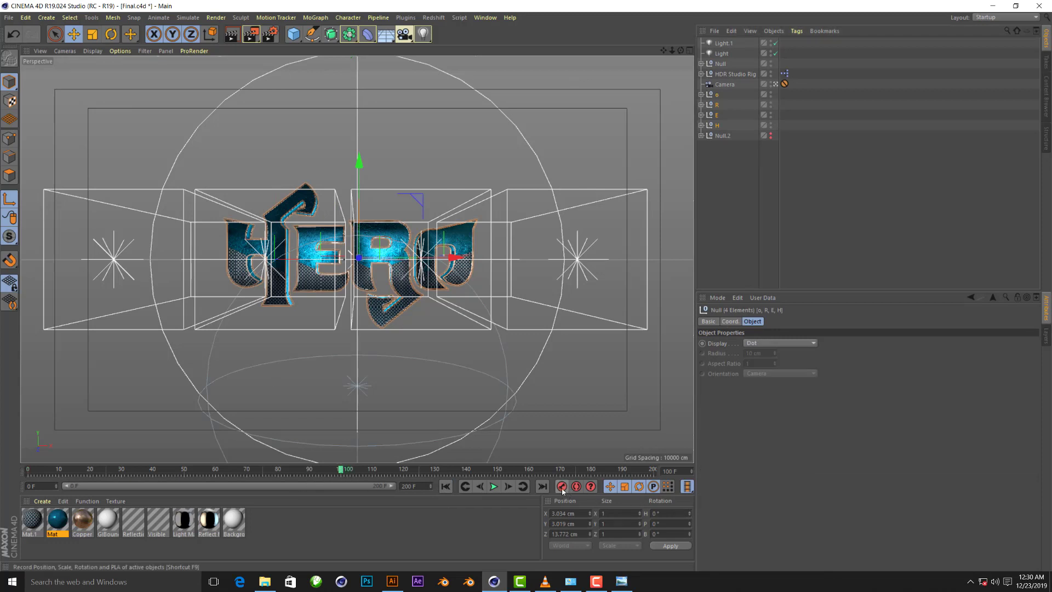
left_click(731, 322)
left_click_drag(875, 346, 876, 296)
type("90")
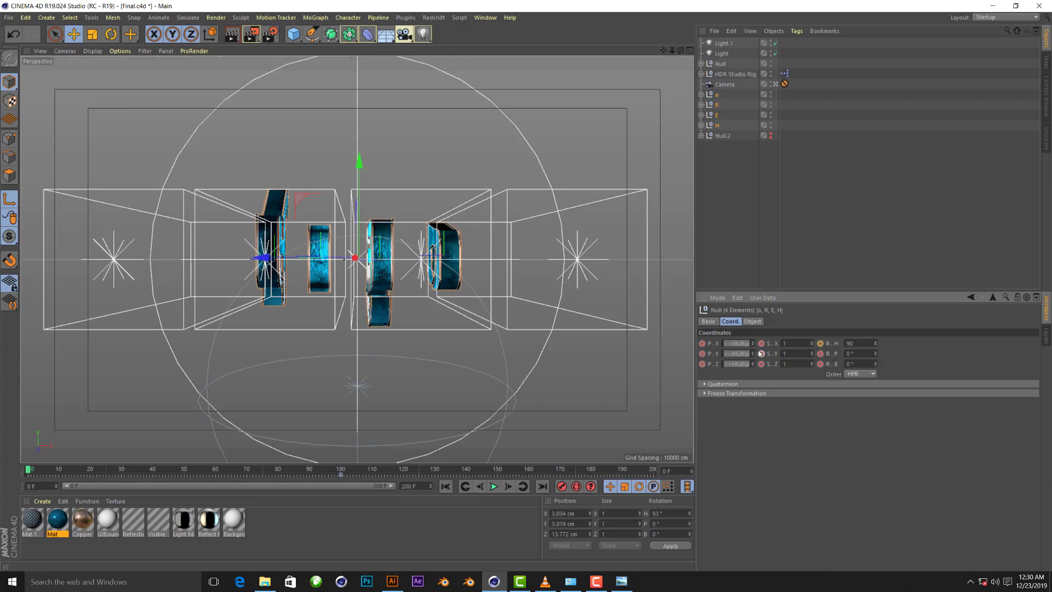
key("Return")
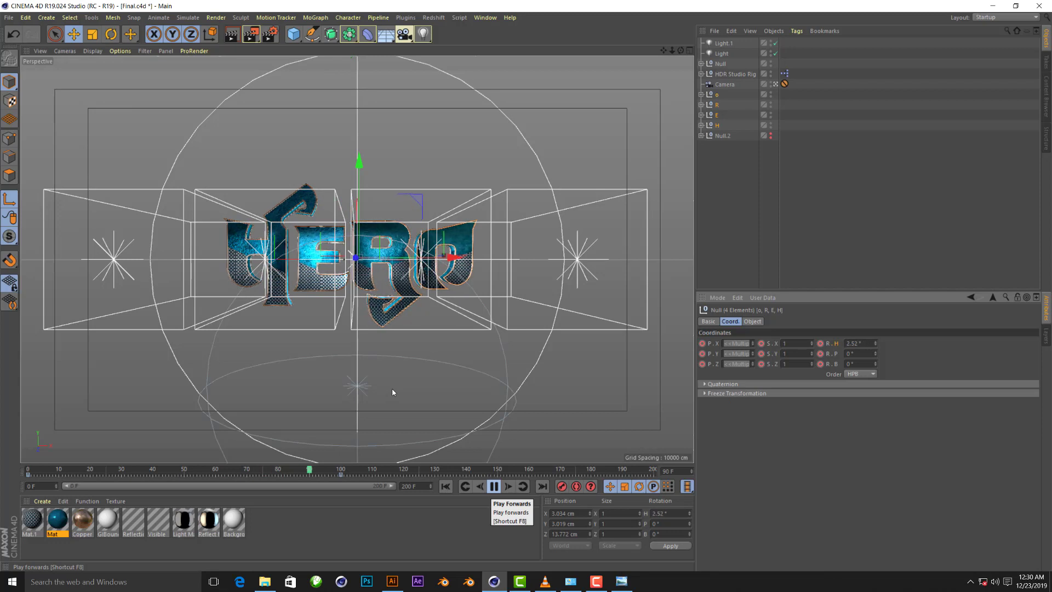
Preview the letters' turning animation, test-render a frame, and scrub back to about frame 102
key("F8")
left_click(447, 489)
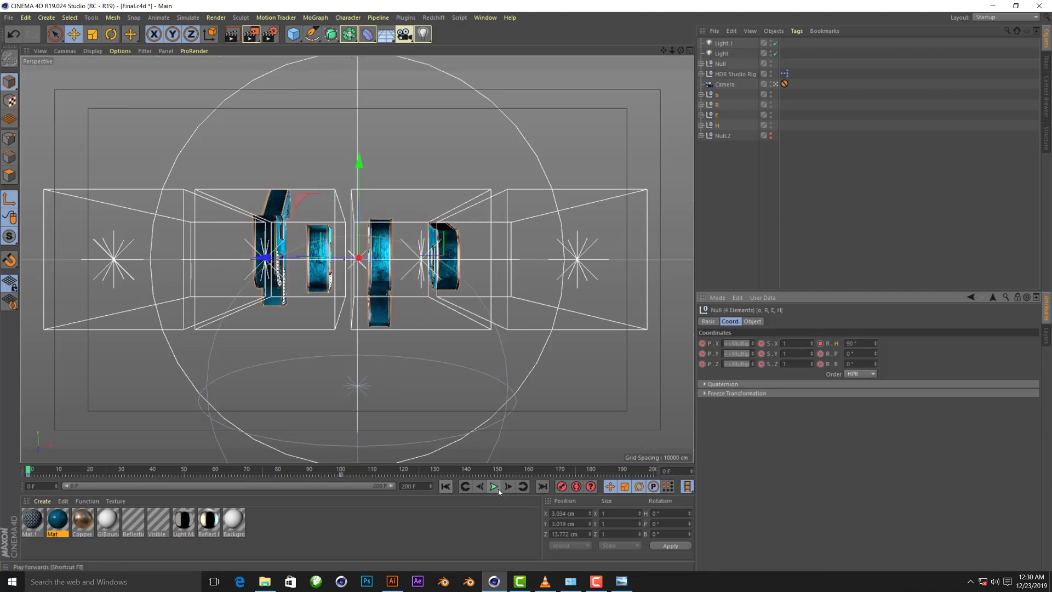
left_click(495, 489)
left_click(495, 489)
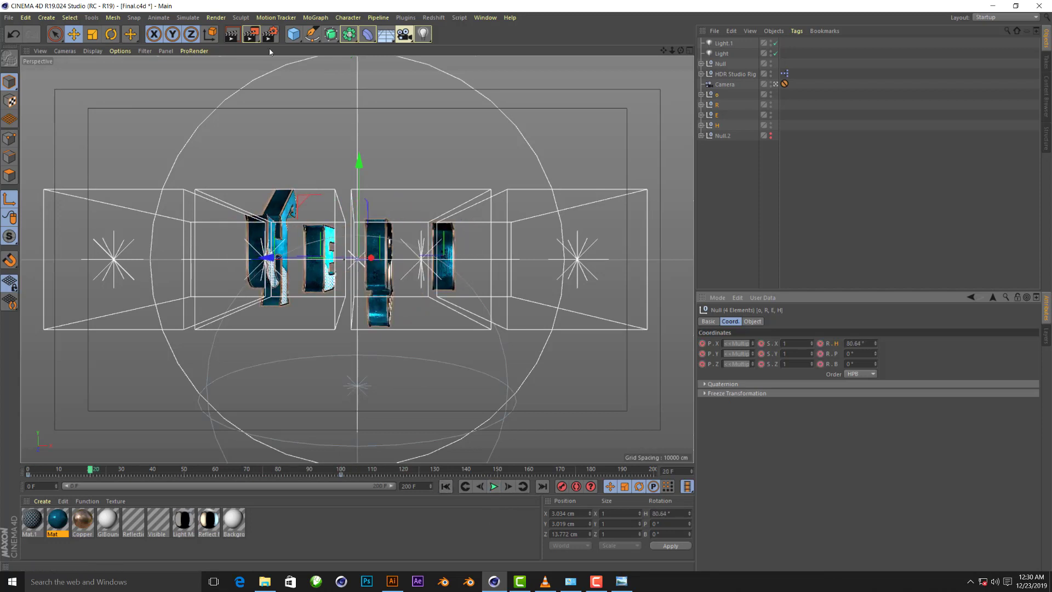
left_click(231, 34)
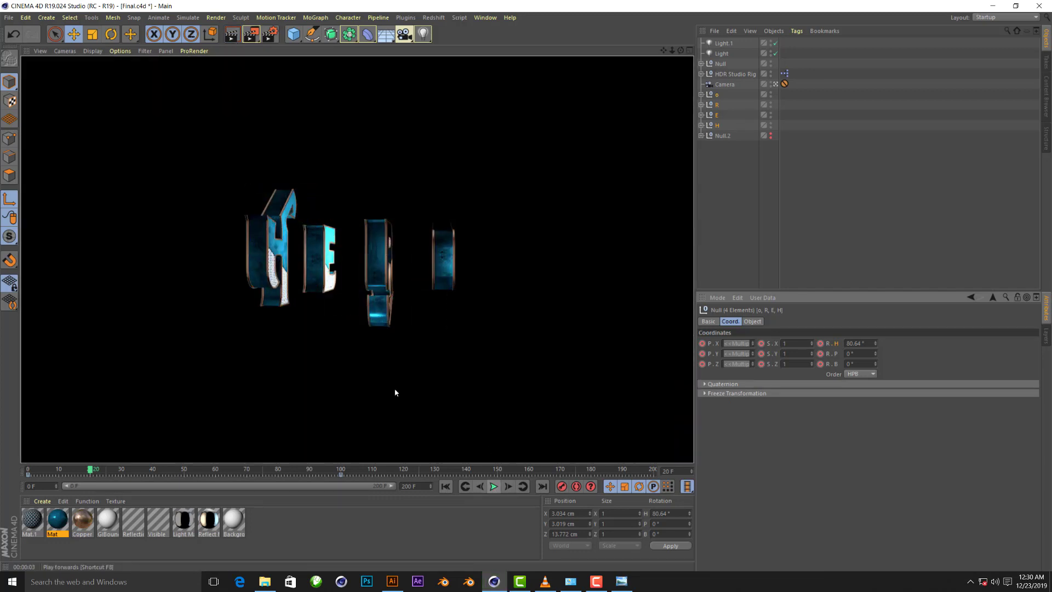
key("F8")
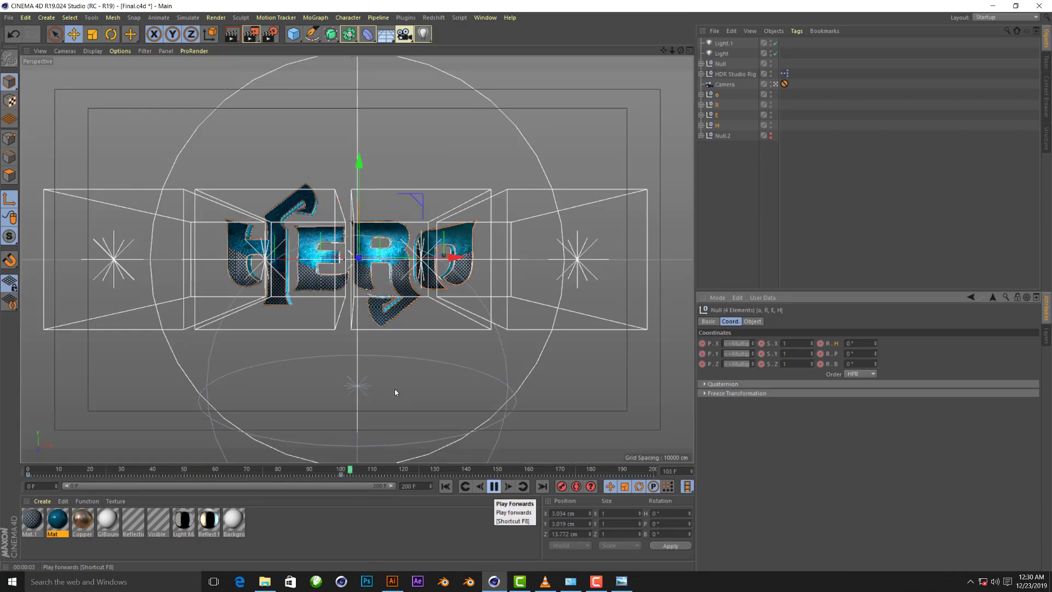
key("F8")
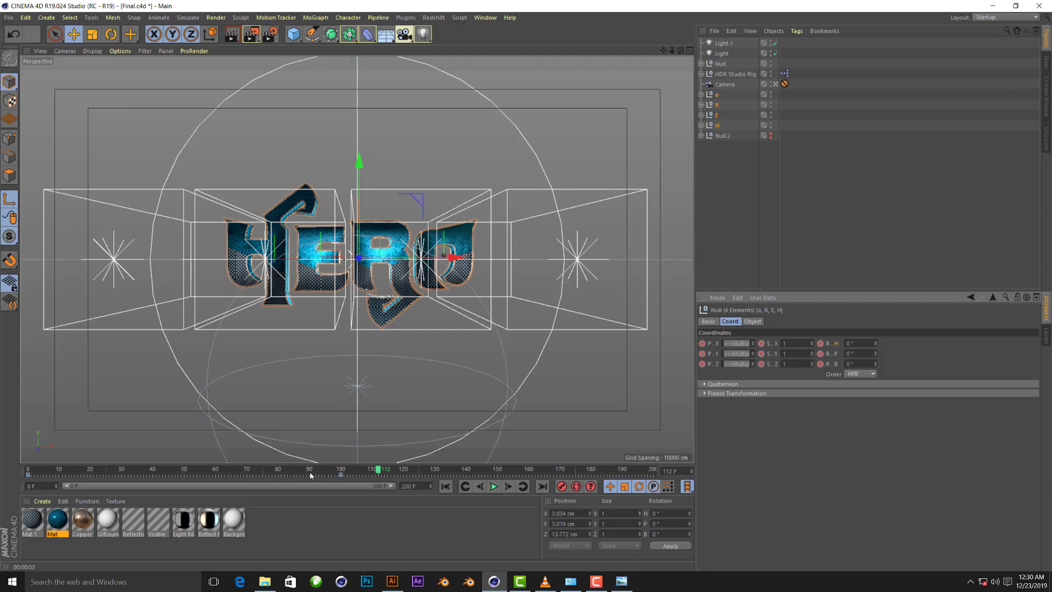
left_click_drag(310, 471, 340, 470)
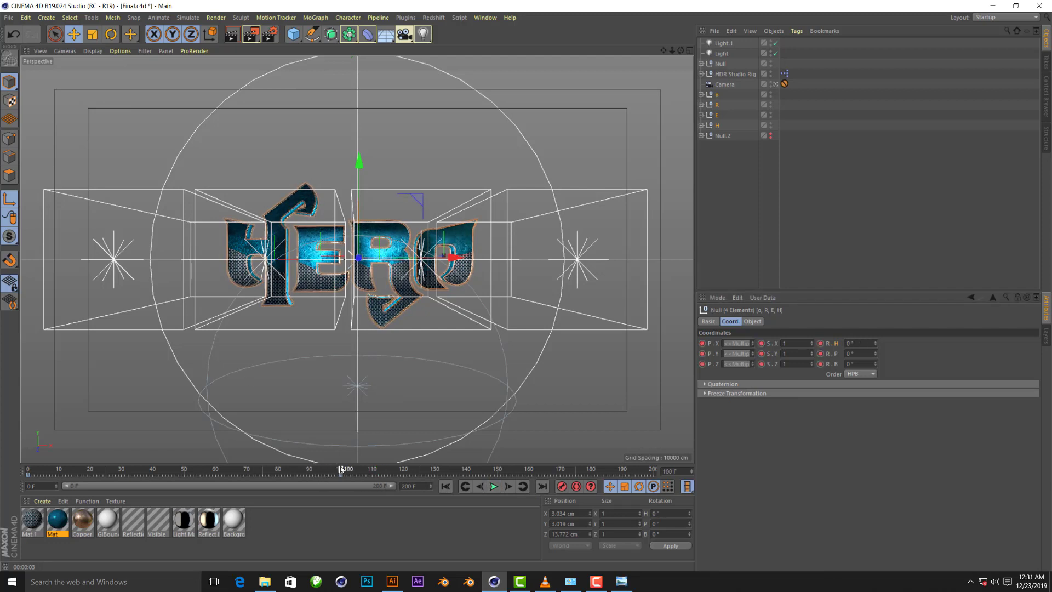
Keyframe the lights' null coordinates around frame 98 and nudge the group sideways
left_click(712, 64)
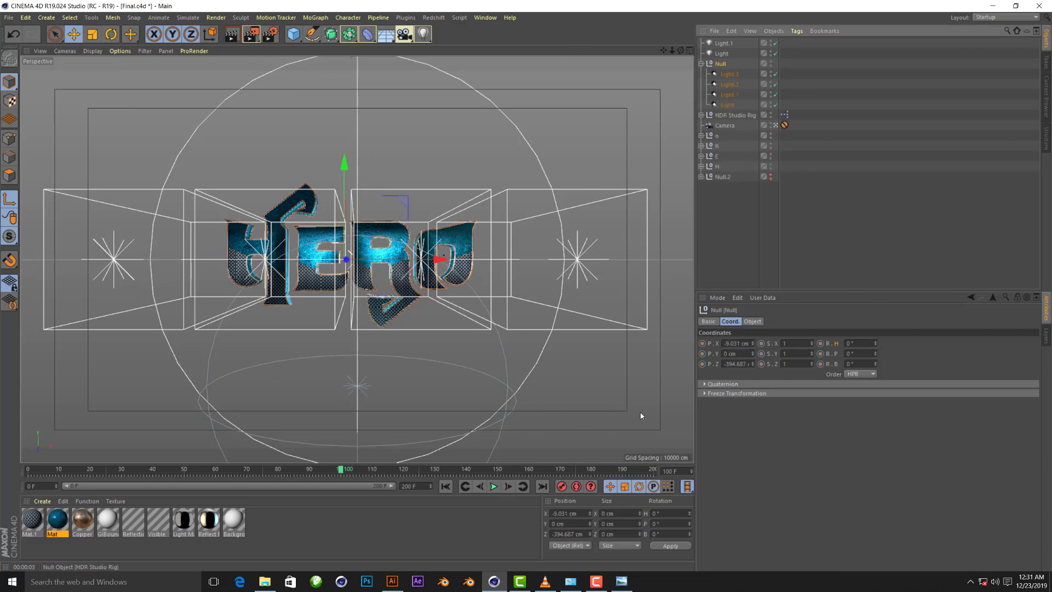
left_click(313, 470)
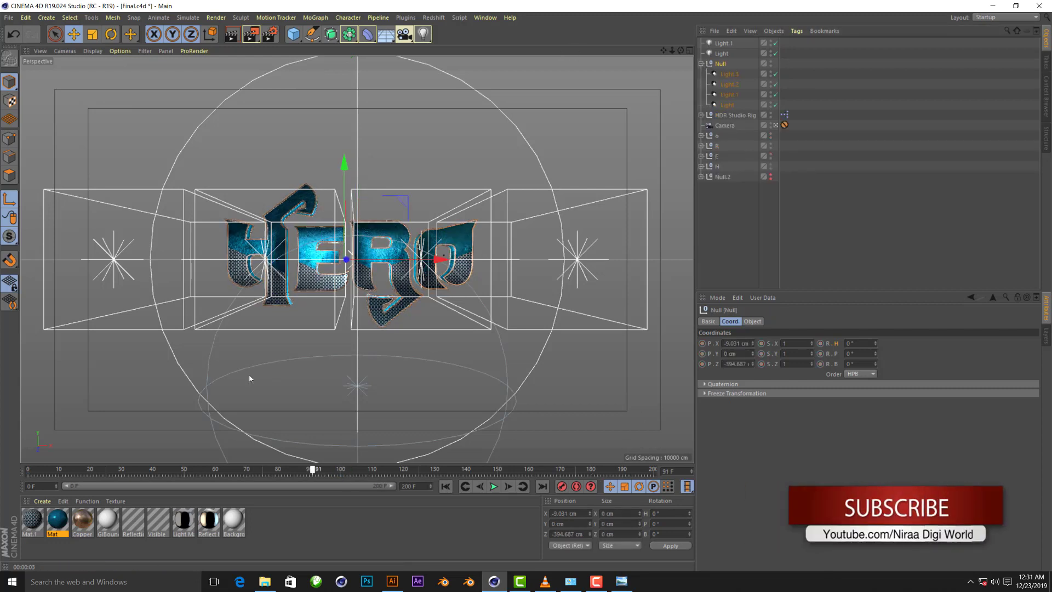
left_click_drag(314, 475, 341, 471)
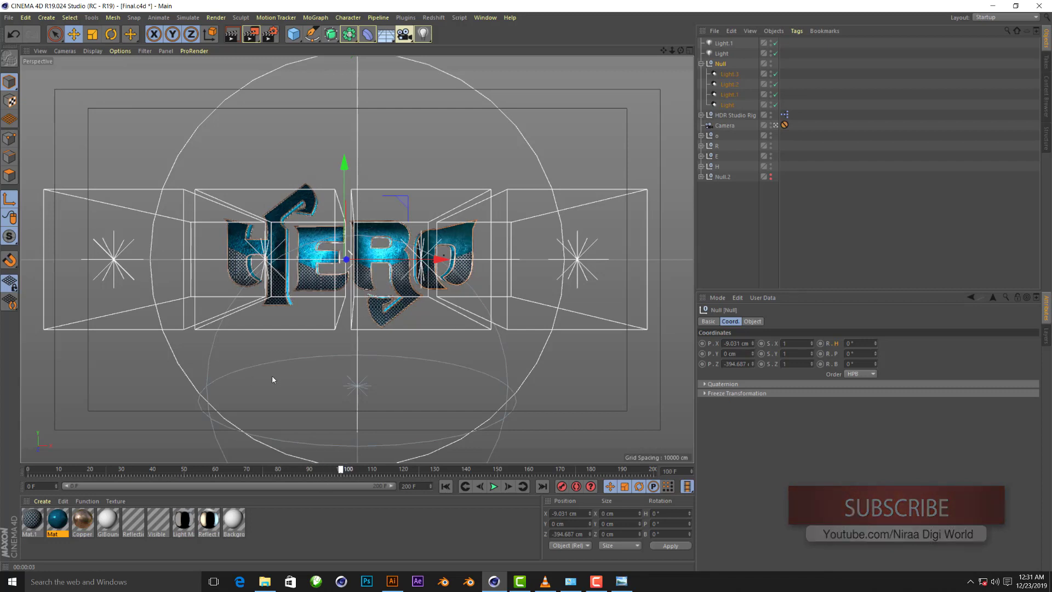
left_click(561, 486)
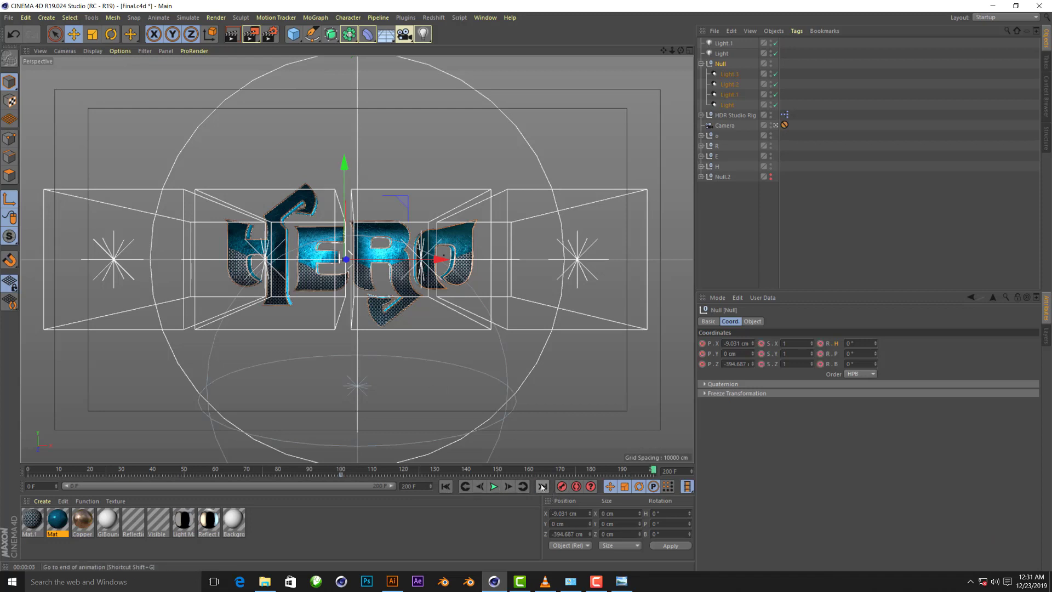
left_click_drag(440, 259, 560, 262)
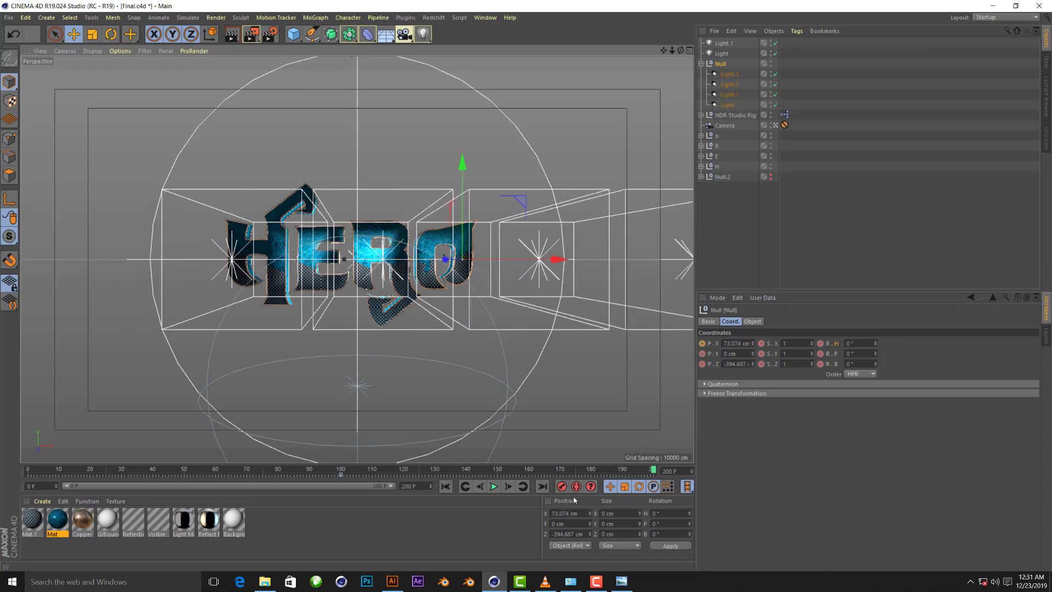
left_click(446, 486)
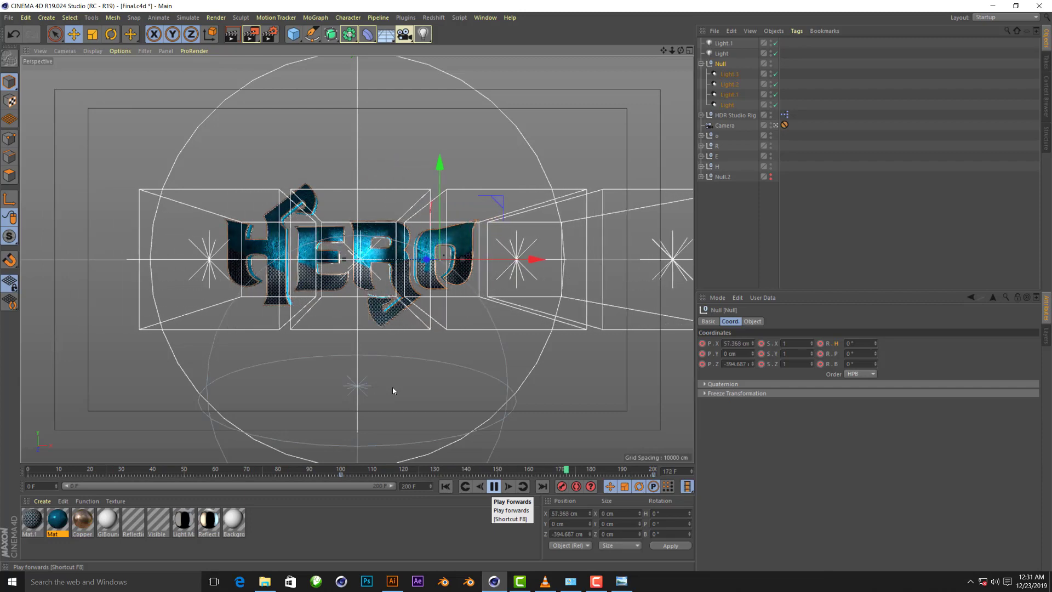
key("F8")
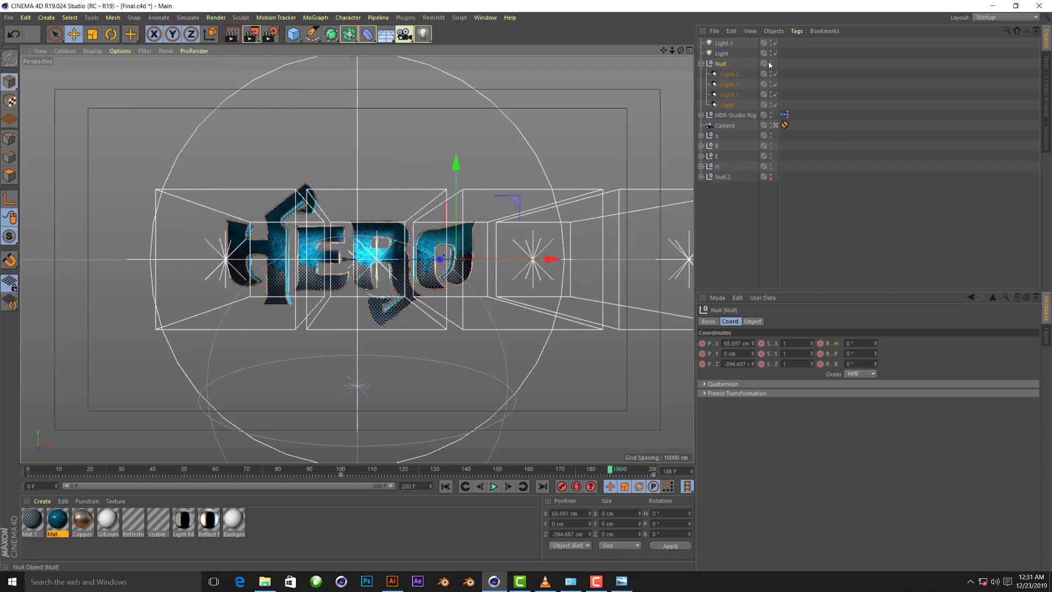
Toggle the lights Null's viewport visibility and replay the animation from the first frame
left_click(771, 64)
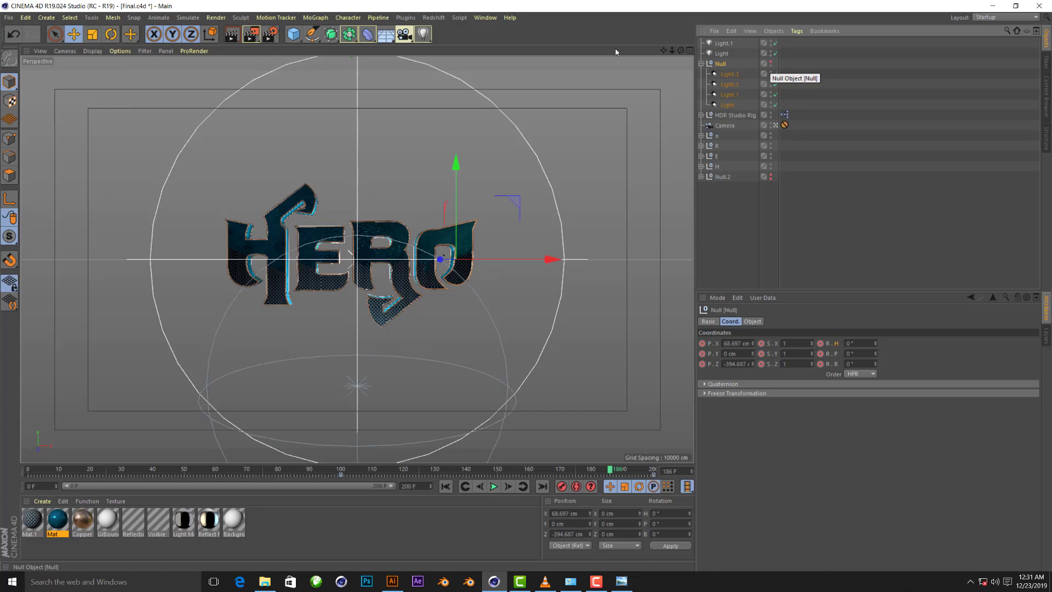
left_click(771, 64)
key("shift+f")
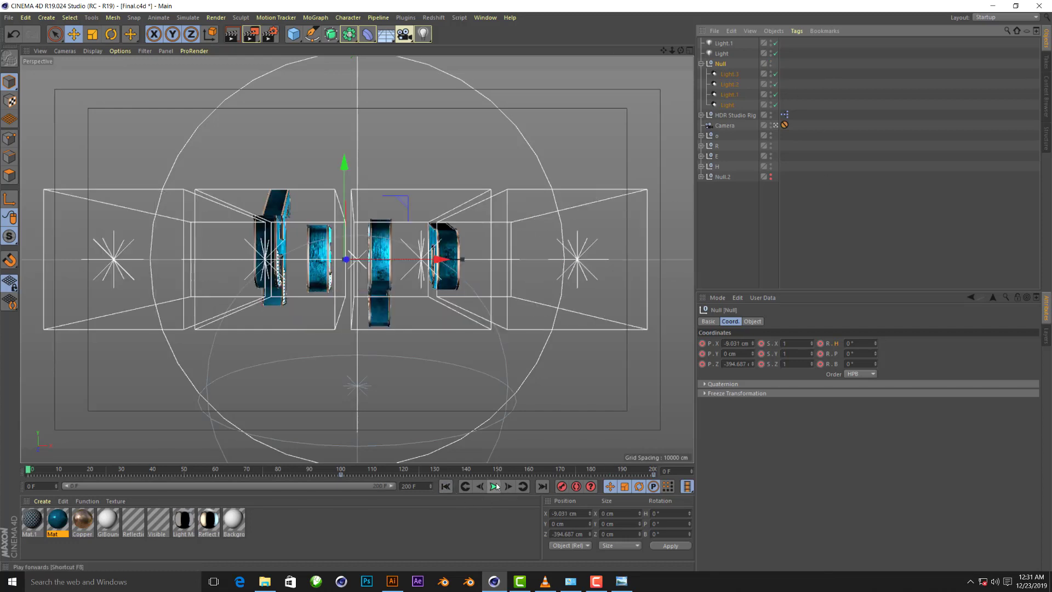
key("F8")
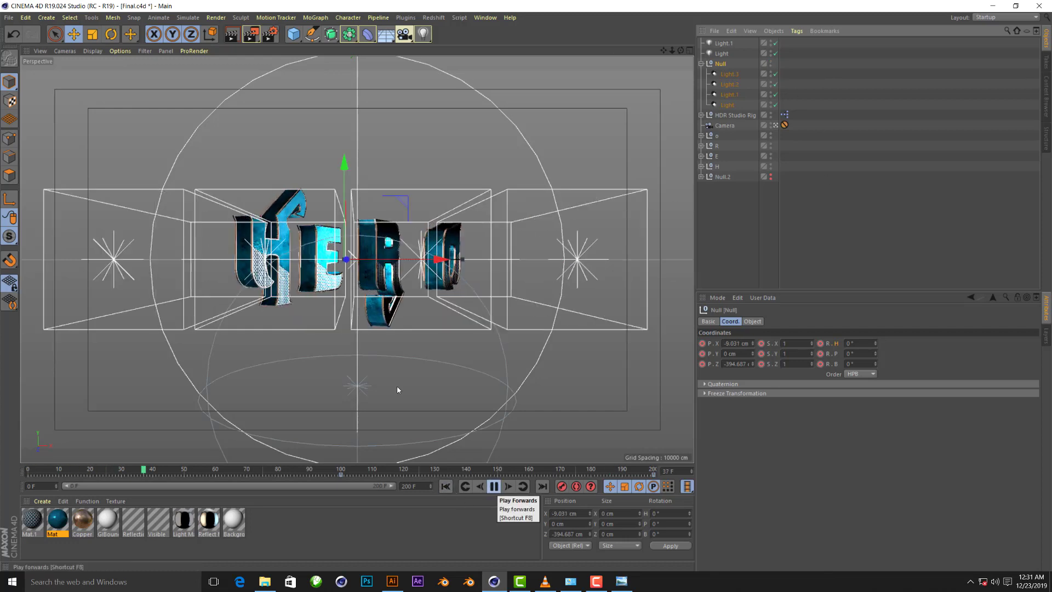
key("F8")
left_click(1005, 17)
Switch to the Animate layout, select all dope sheet keys, and preview the animation
left_click(994, 38)
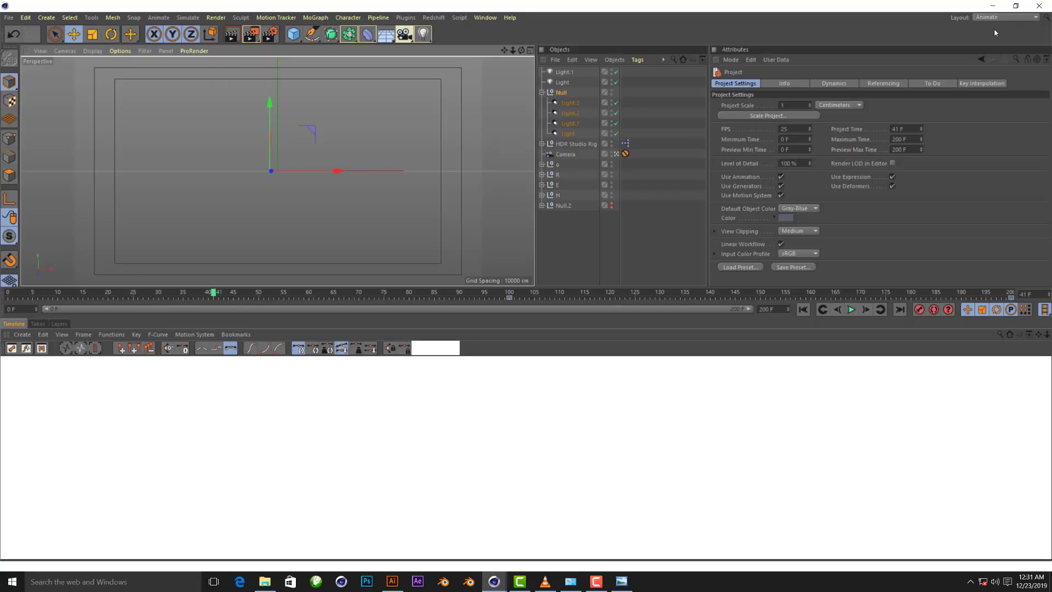
key("ctrl+a")
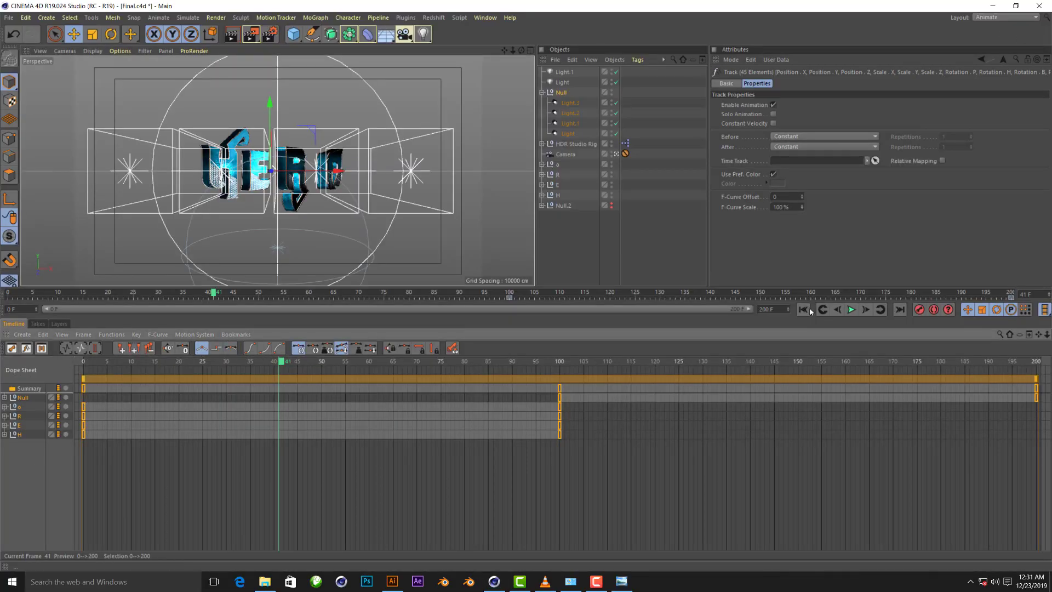
key("shift+f")
left_click(851, 309)
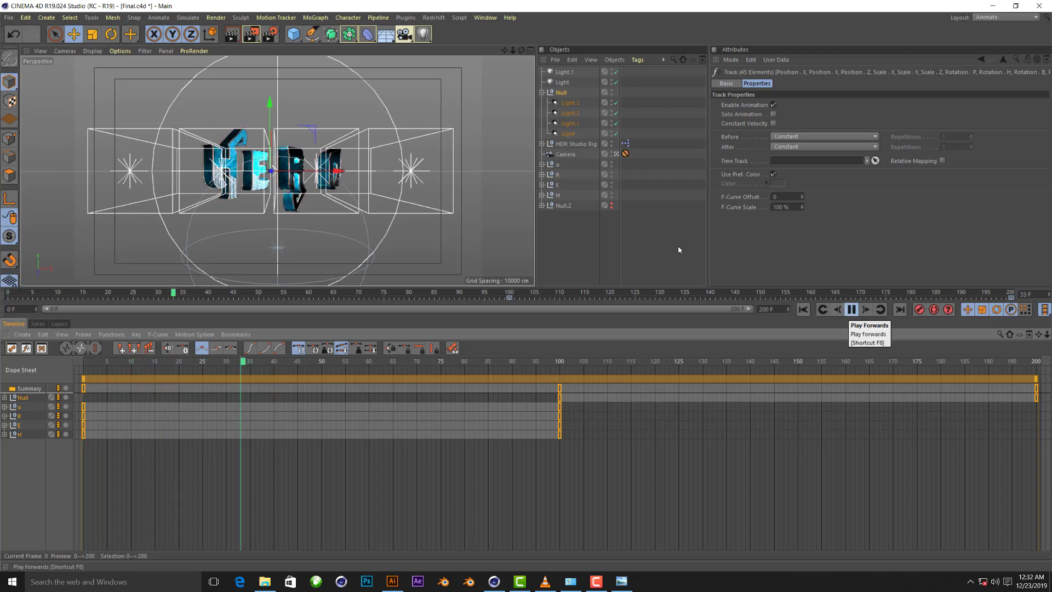
key("F8")
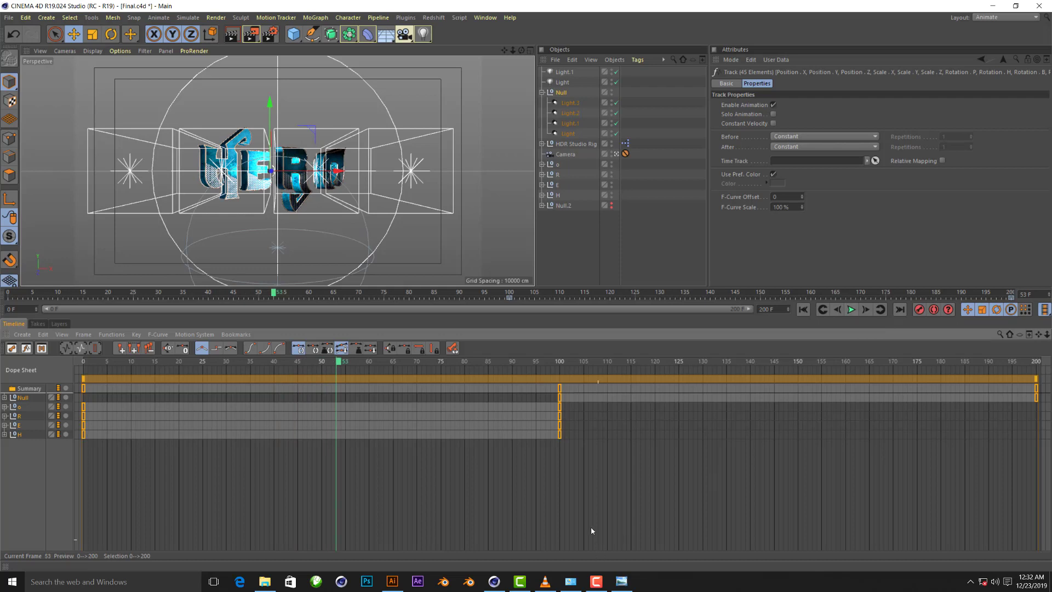
Move the letter keys from frame 100 to 65 and shift the Null's keys to start at 50
mouse_move(545, 406)
left_mouse_down()
mouse_move(547, 421)
mouse_move(394, 438)
left_mouse_up()
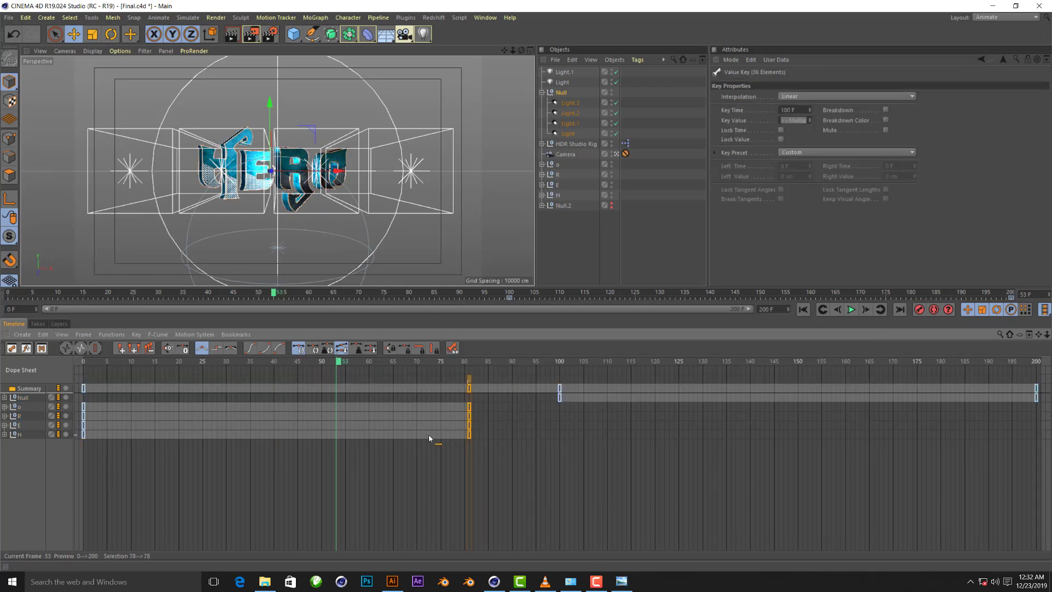
left_click(804, 309)
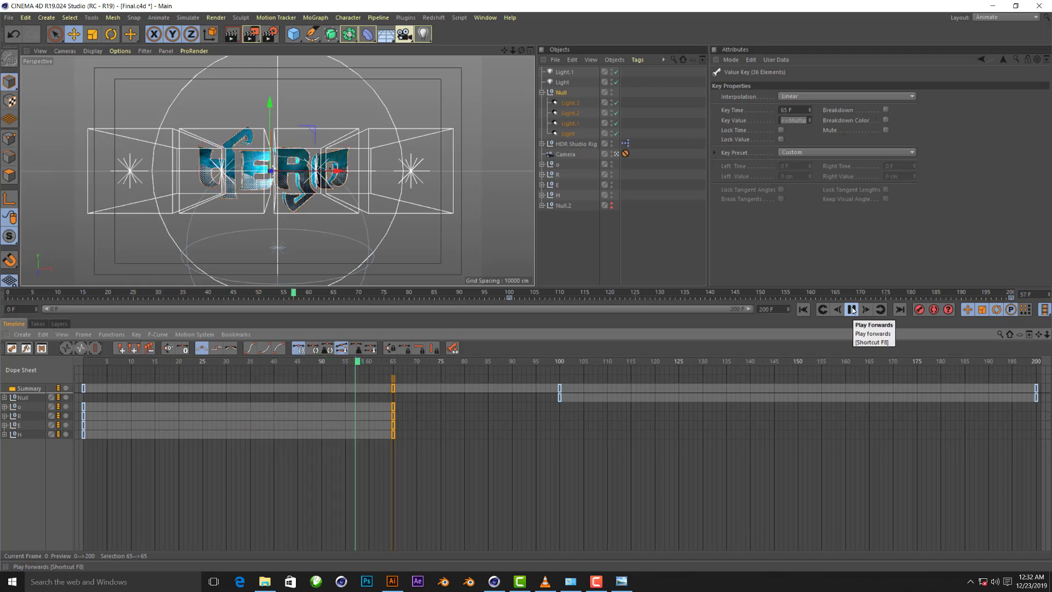
key("F8")
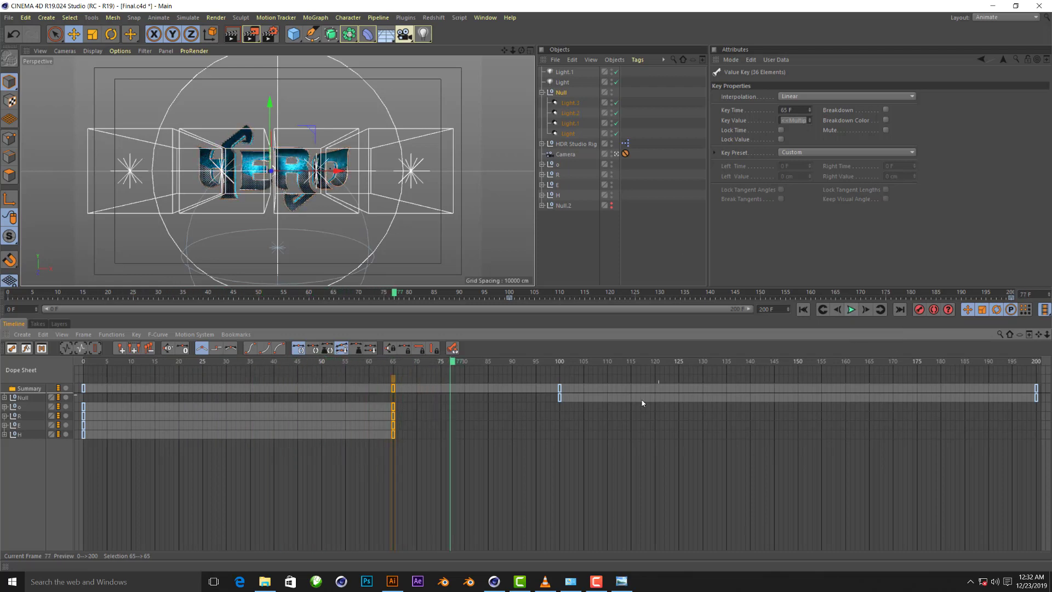
mouse_move(848, 418)
left_mouse_down()
mouse_move(411, 382)
mouse_move(392, 360)
mouse_move(318, 361)
left_mouse_up()
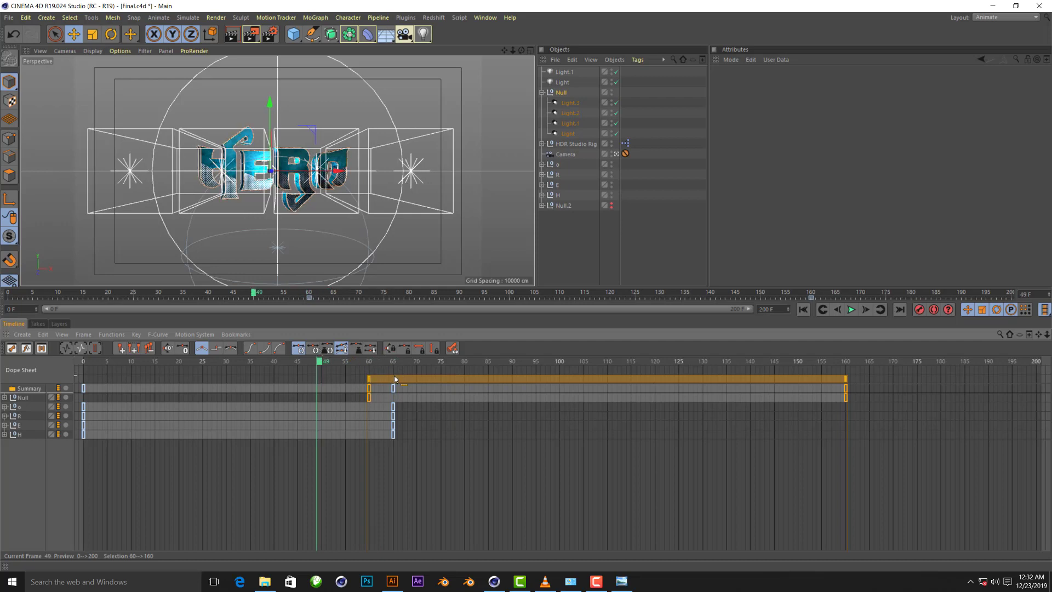
left_click_drag(395, 378, 356, 380)
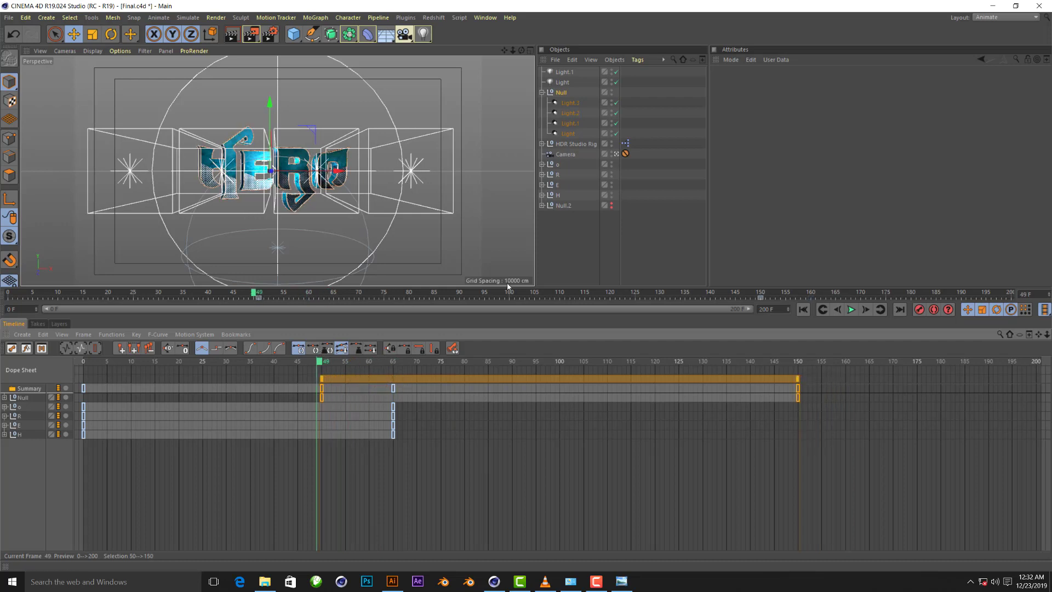
left_click(856, 311)
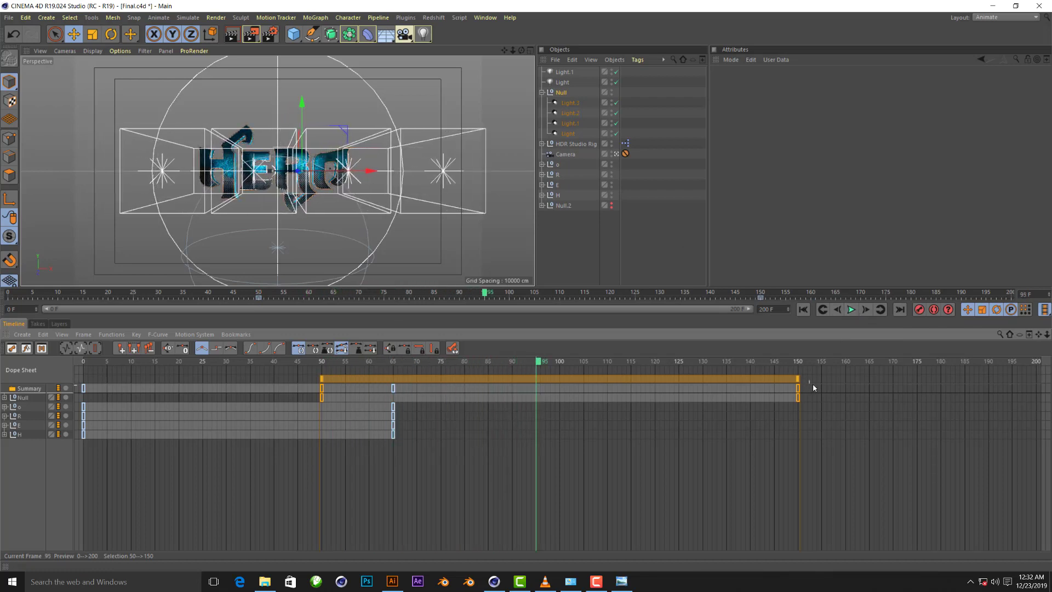
Place the Null's last key at frame 131 and preview the retimed animation
mouse_move(813, 387)
left_mouse_down()
mouse_move(798, 415)
mouse_move(708, 397)
left_mouse_up()
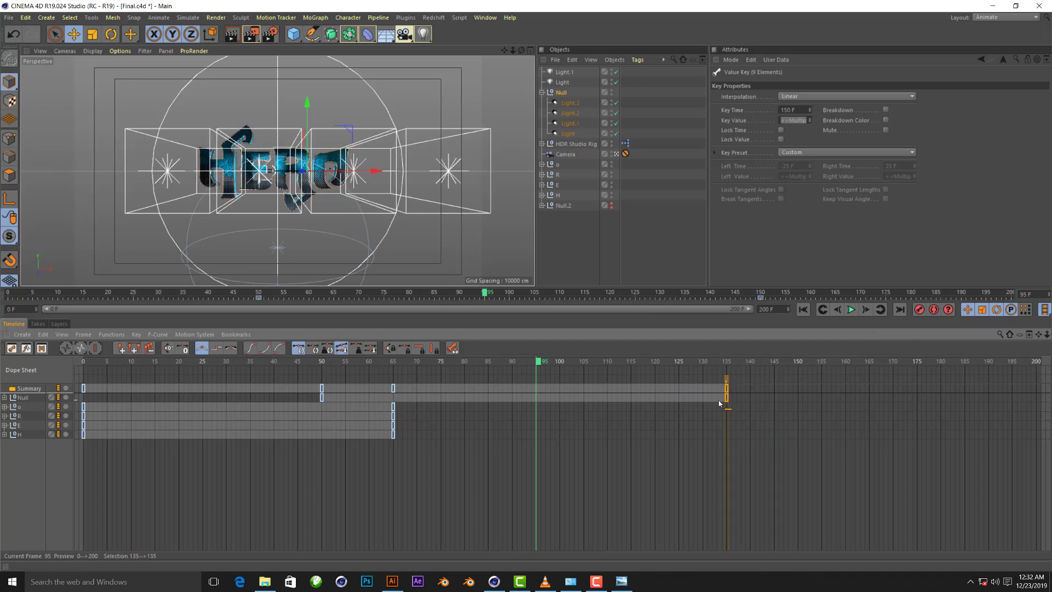
left_click(807, 312)
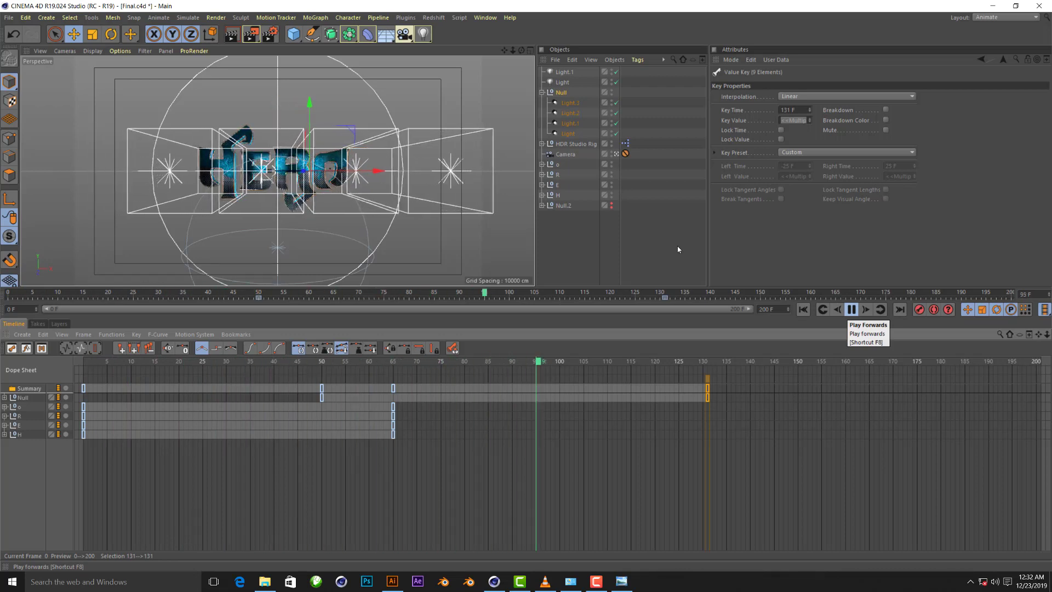
key("F8")
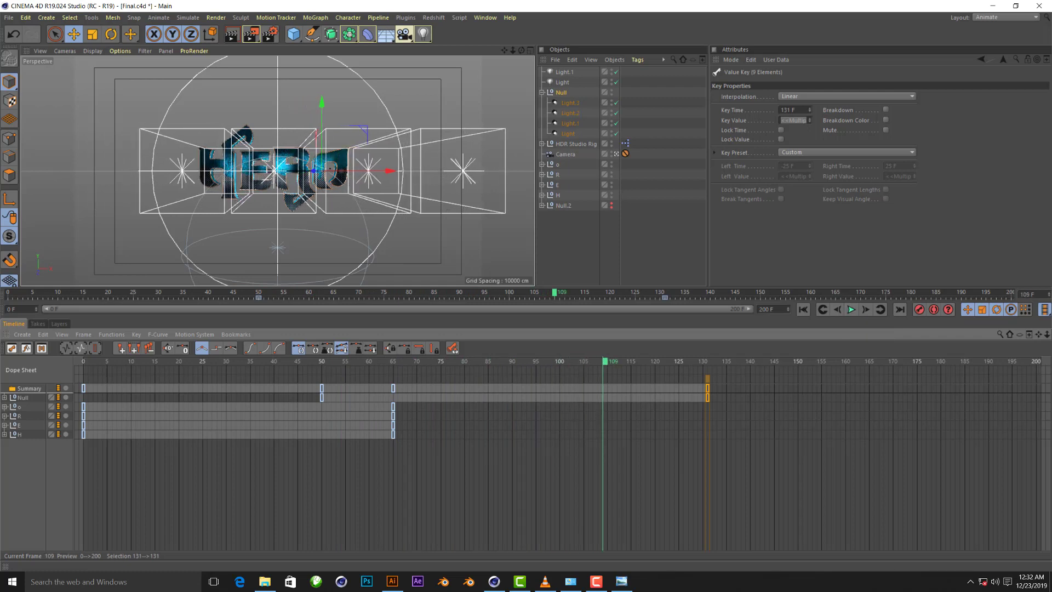
left_click(995, 19)
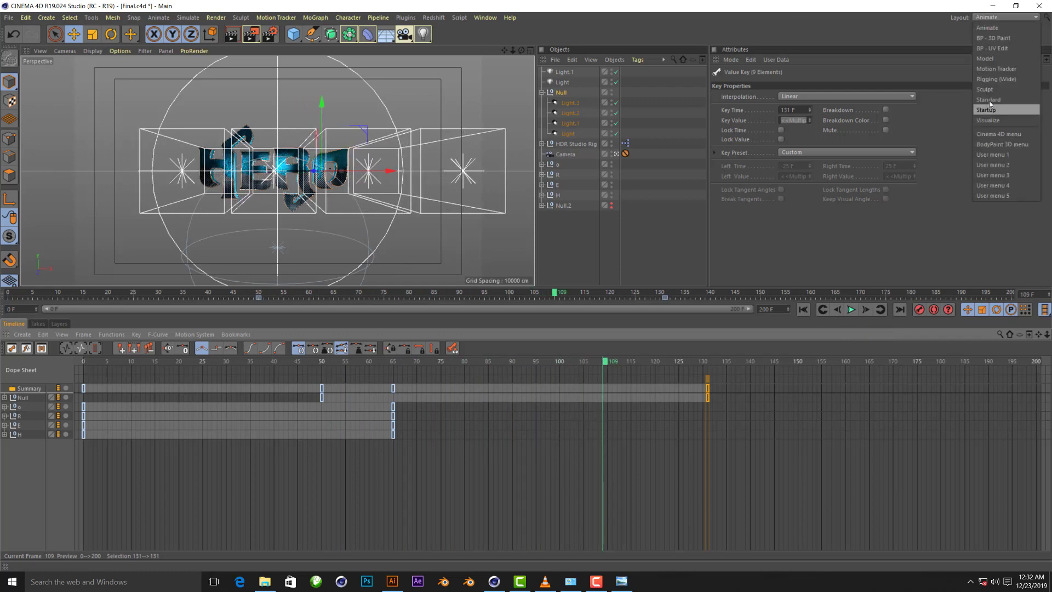
Return to the Standard layout, play from frame 0, test-render, and select the Light object
left_click(1033, 109)
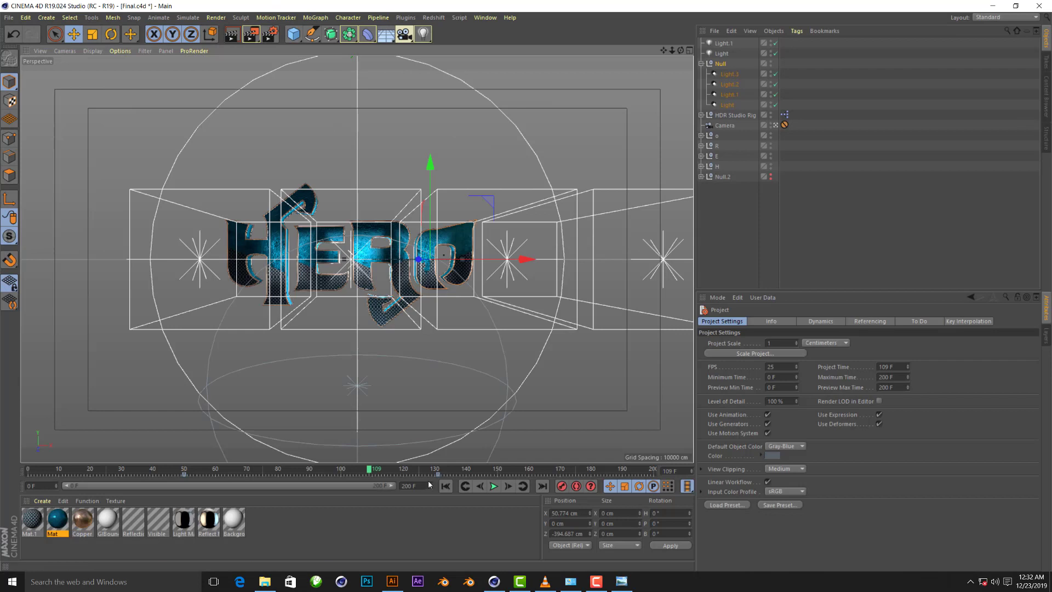
left_click(446, 486)
left_click(493, 486)
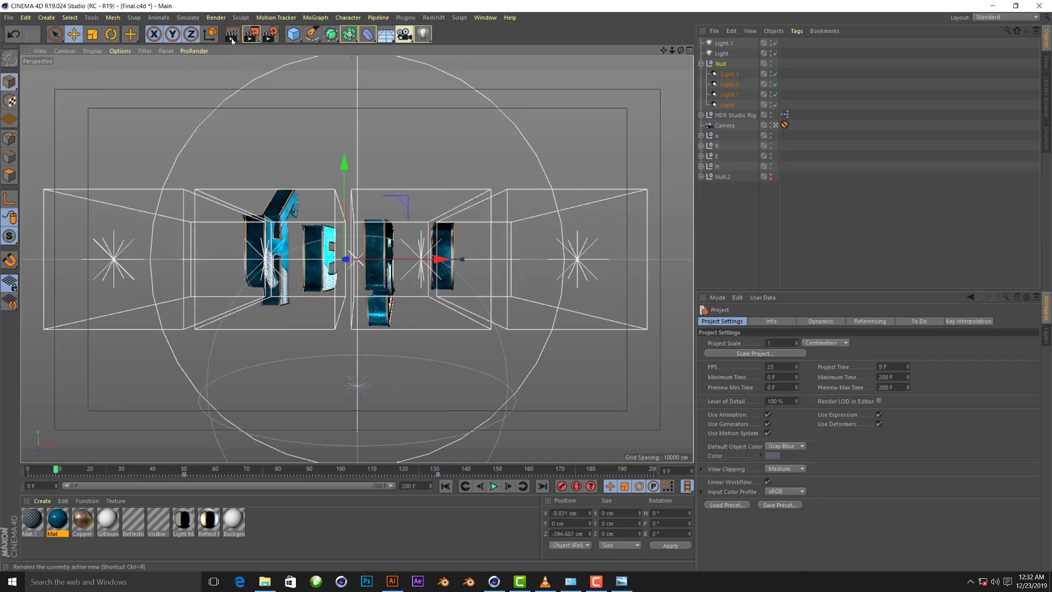
left_click(231, 34)
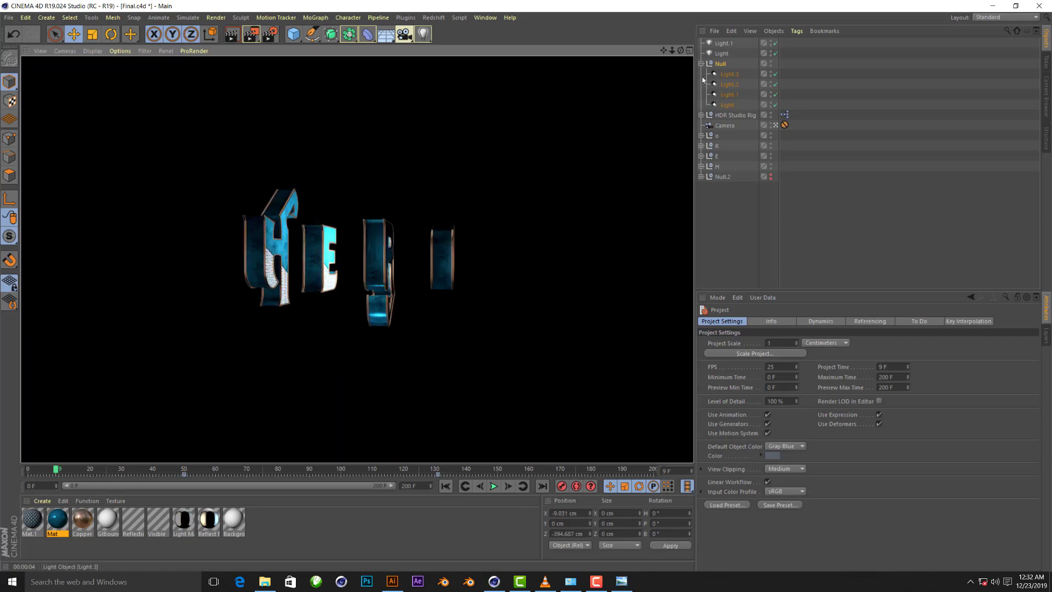
left_click(726, 53)
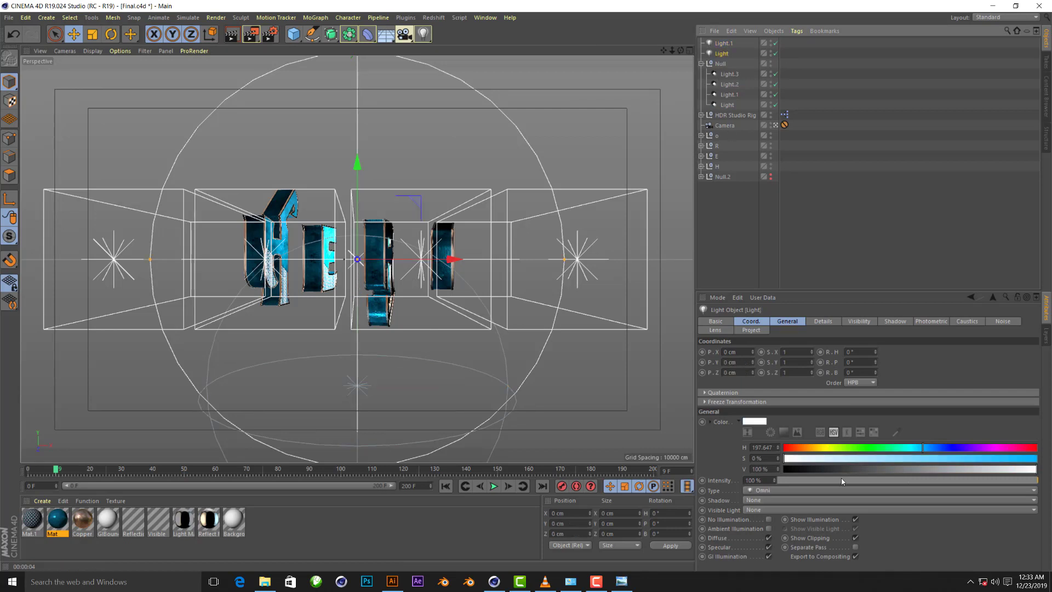
Keyframe the Light's intensity at frame 0 and where the letters assemble, ramping from 0% to 100%
left_click_drag(984, 478, 1050, 470)
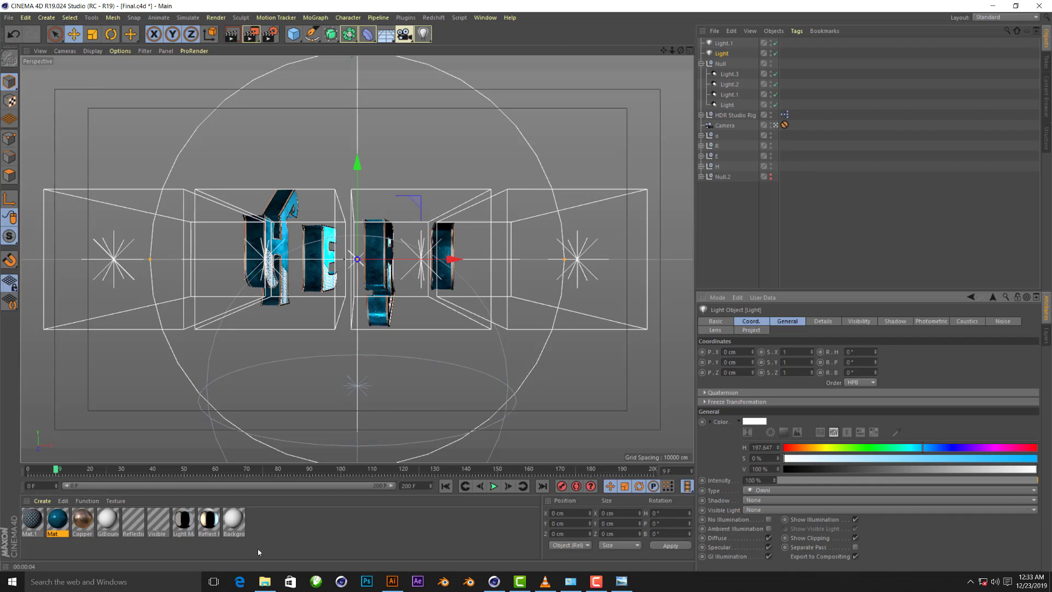
left_click_drag(57, 470, 1, 378)
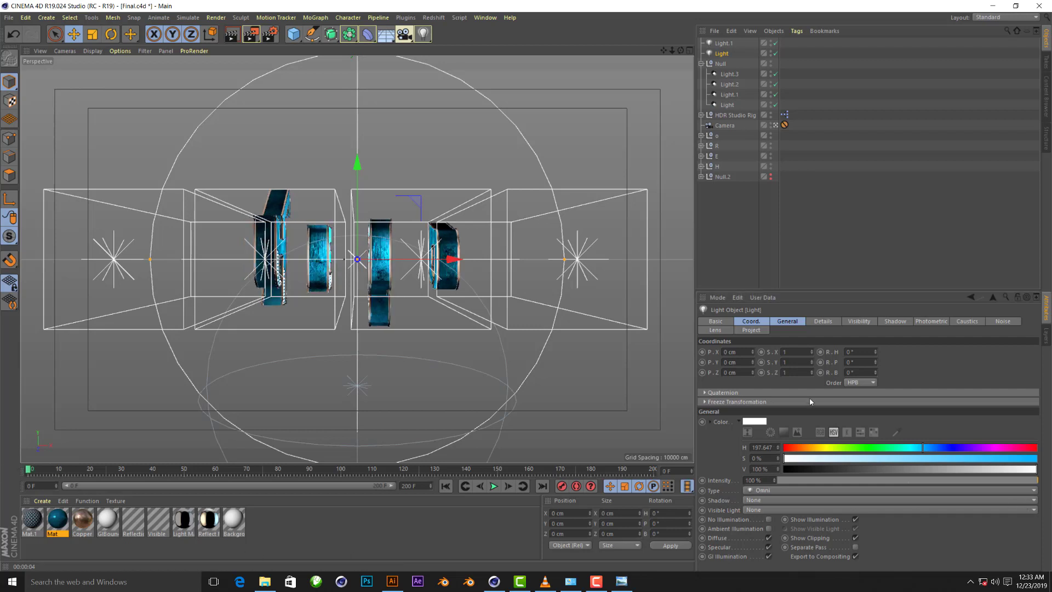
left_click(702, 481)
left_click_drag(27, 472, 153, 473)
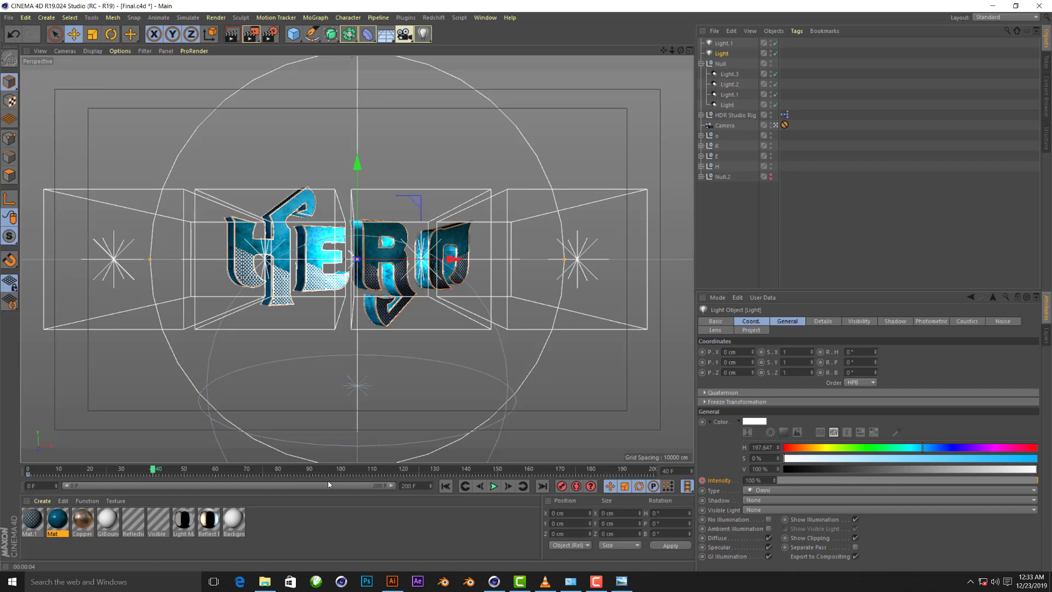
left_click(702, 481)
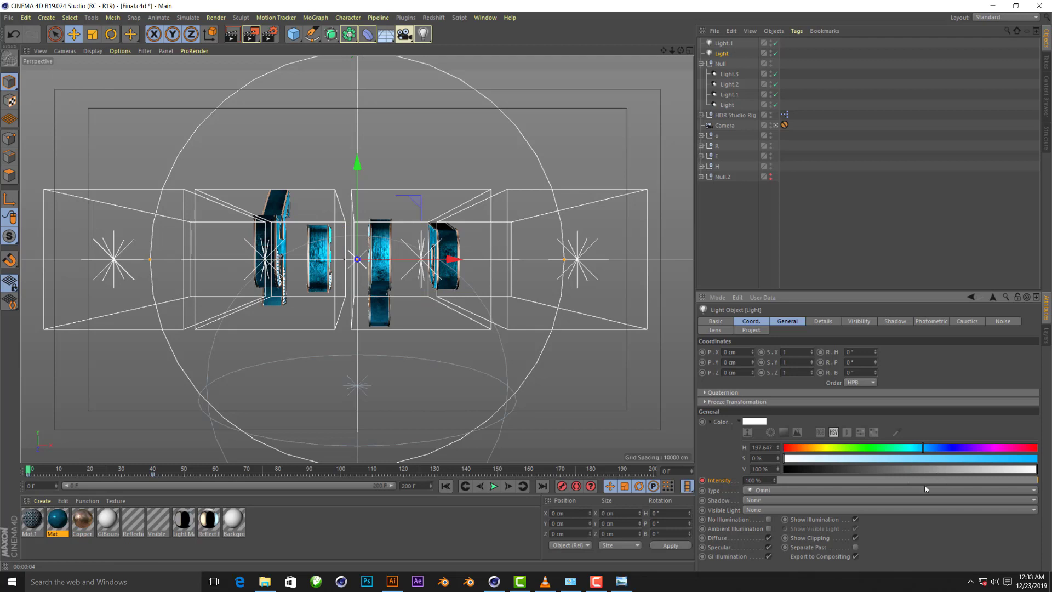
left_click_drag(955, 485, 723, 480)
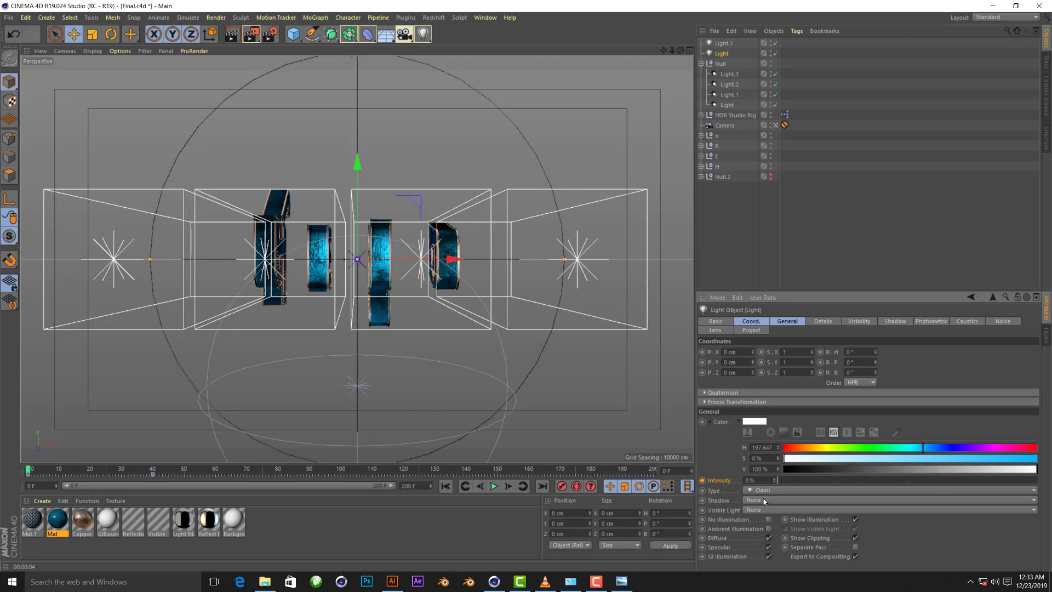
Play back the intensity ramp and test-render, ending on a fully lit frame-70 render
left_click(494, 487)
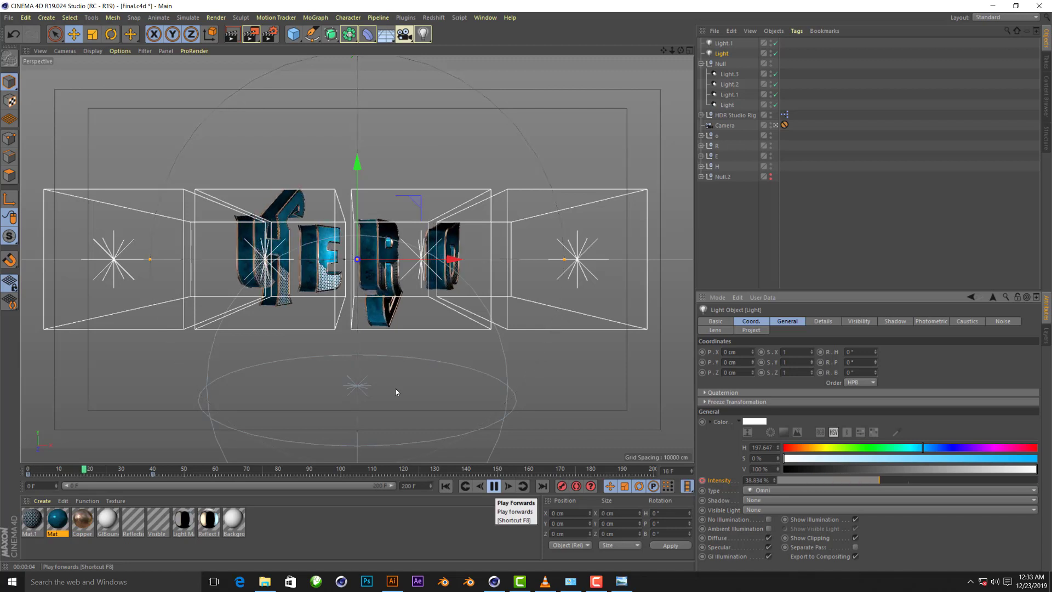
left_click(493, 486)
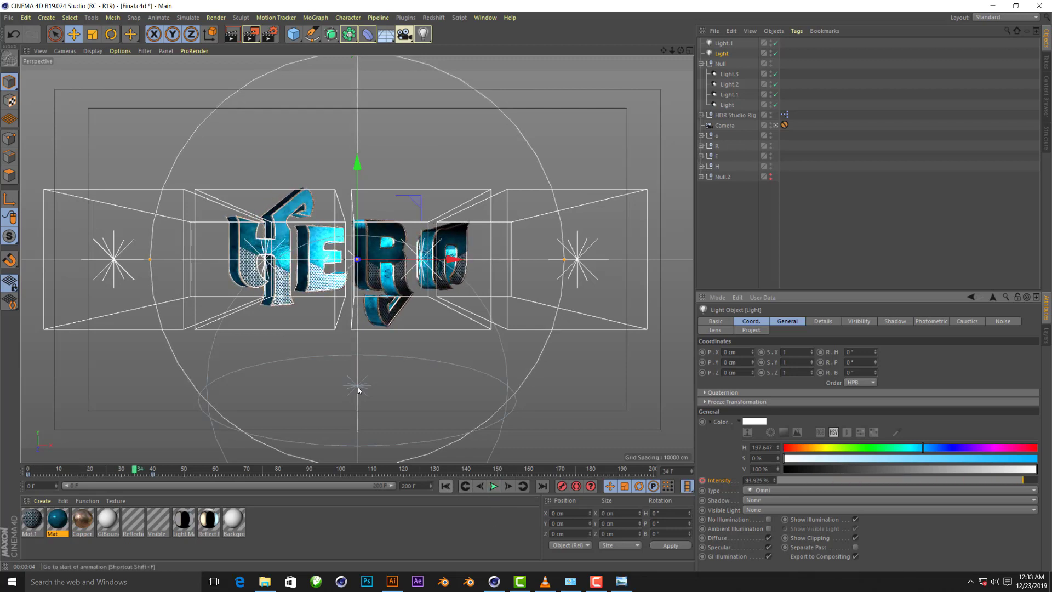
left_click(445, 486)
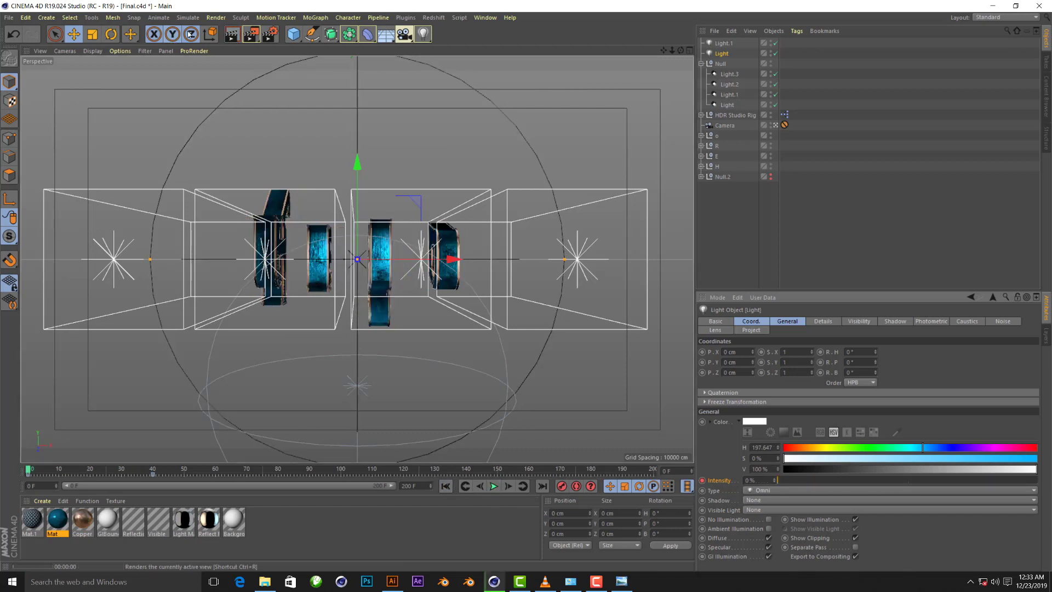
left_click(232, 36)
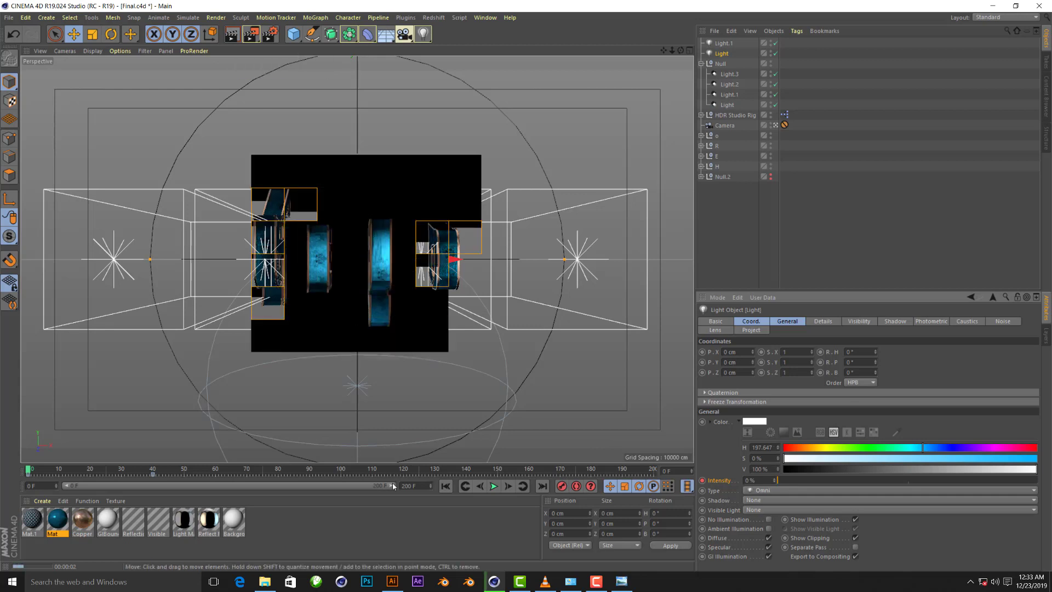
left_click(493, 486)
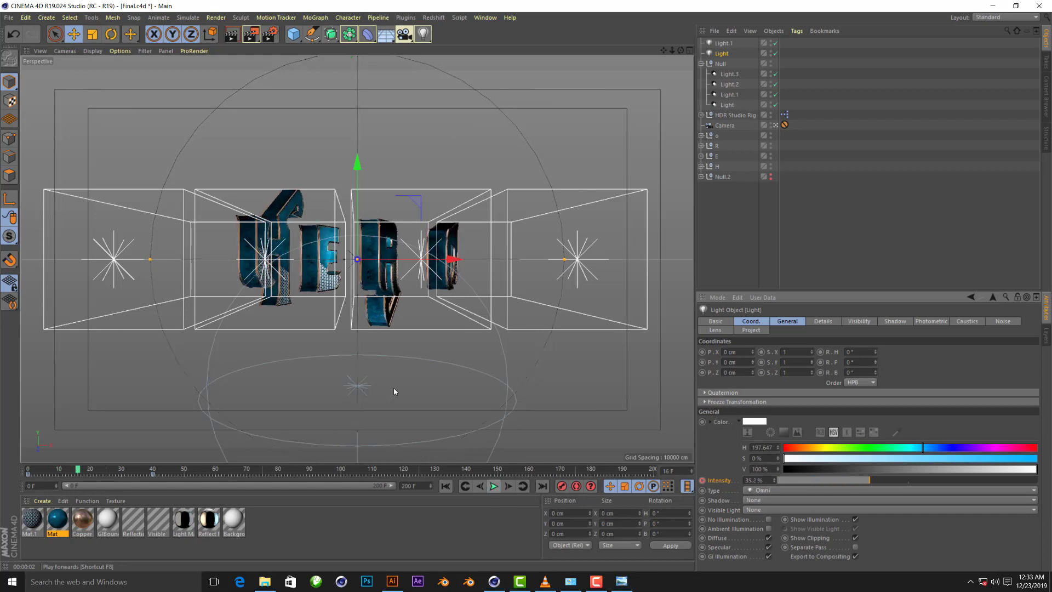
left_click(232, 37)
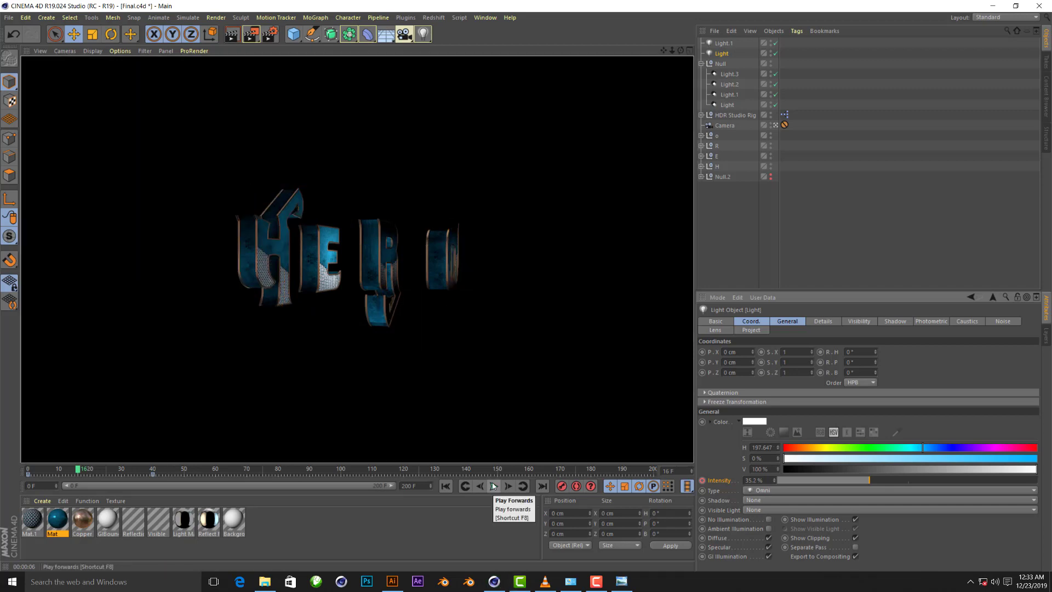
left_click(493, 485)
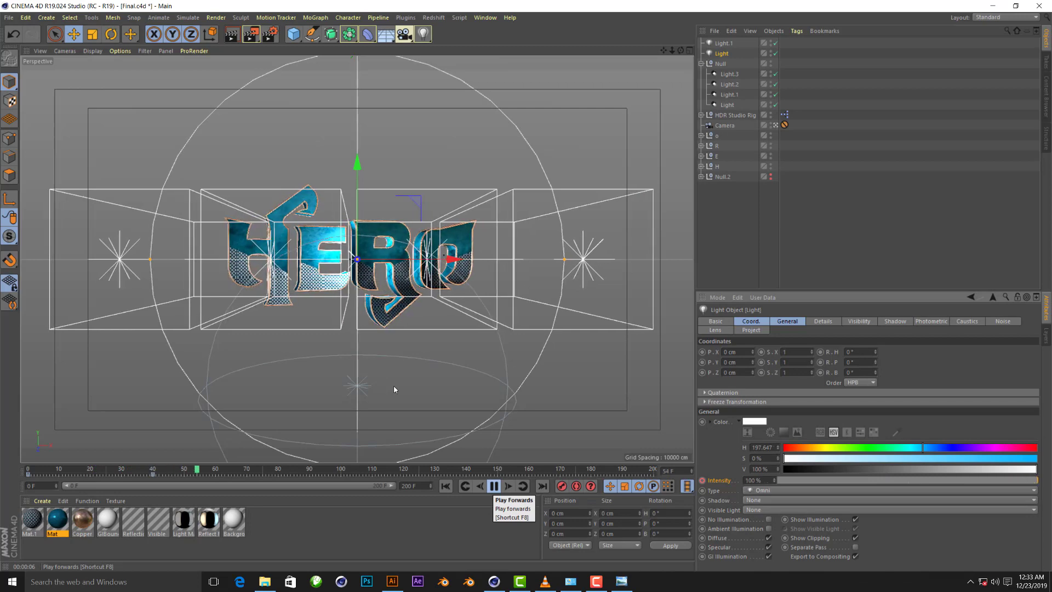
key("F8")
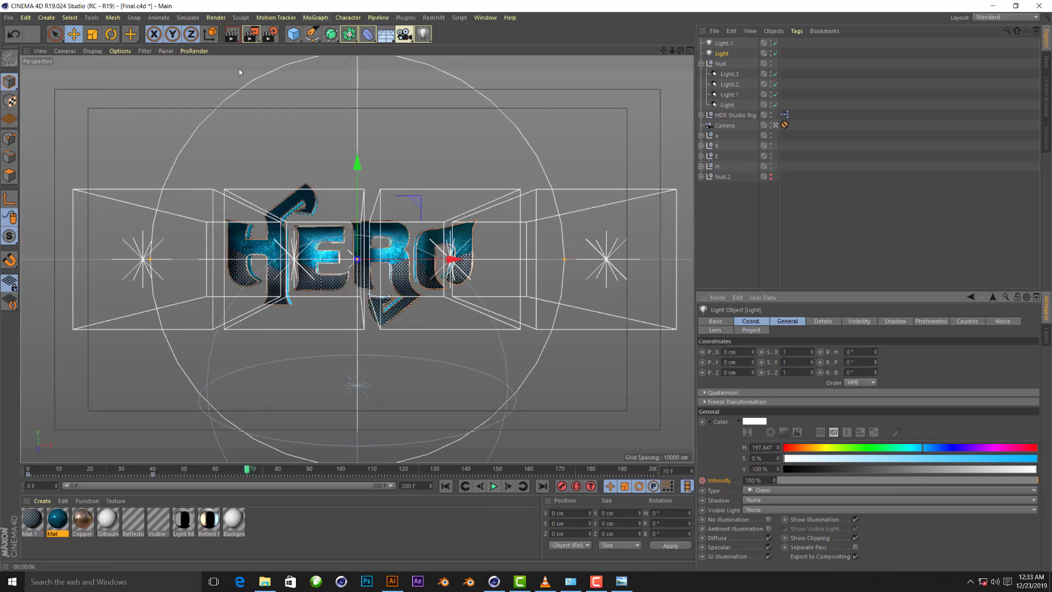
left_click(231, 34)
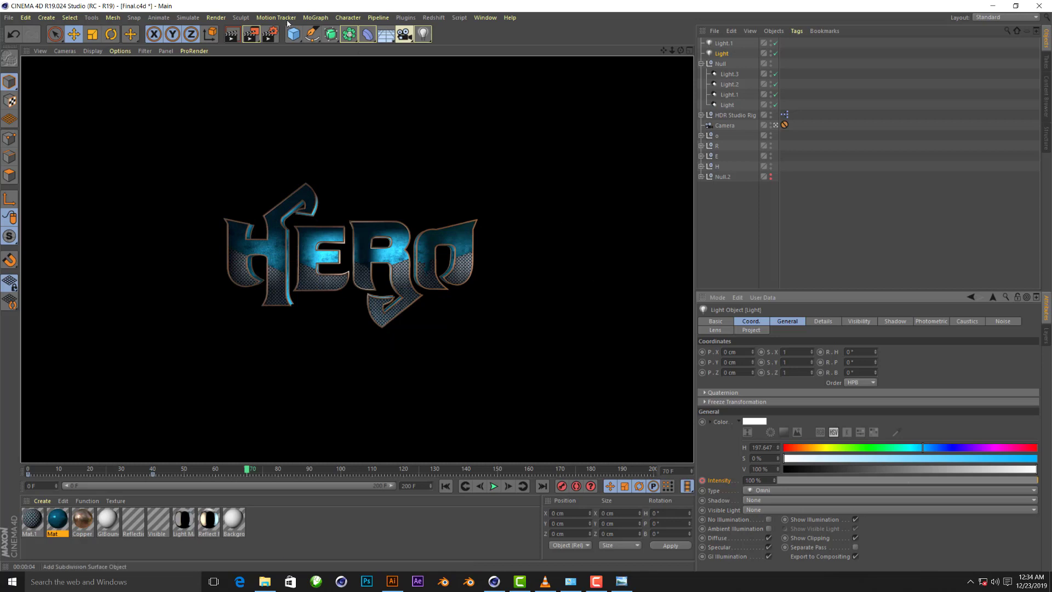
Add a Plane high above HERO and widen it to about 1772 cm using the four-view layout
left_click_drag(294, 34, 378, 75)
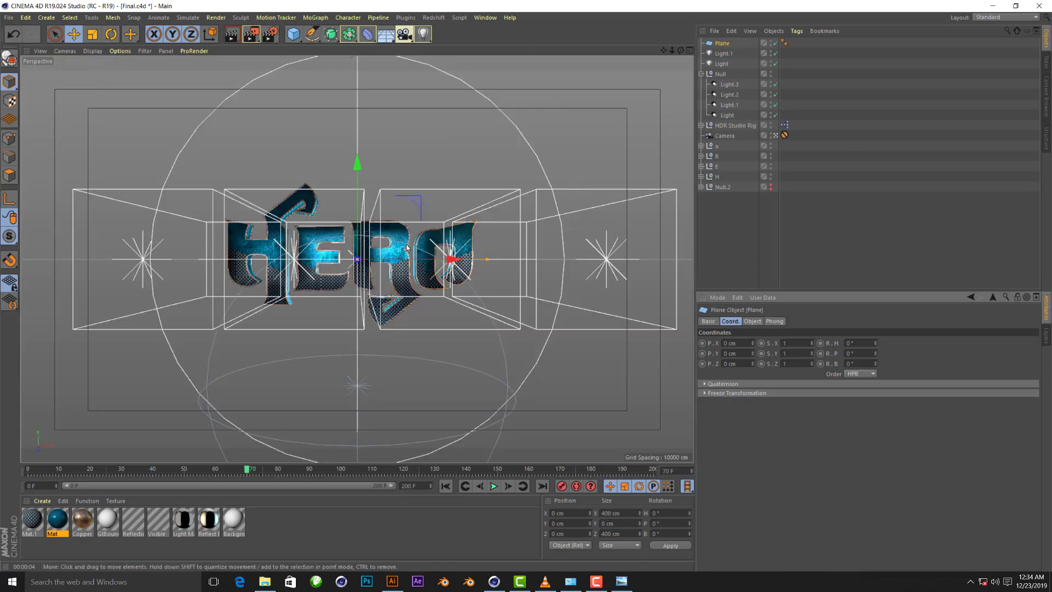
left_click_drag(356, 204, 355, 77)
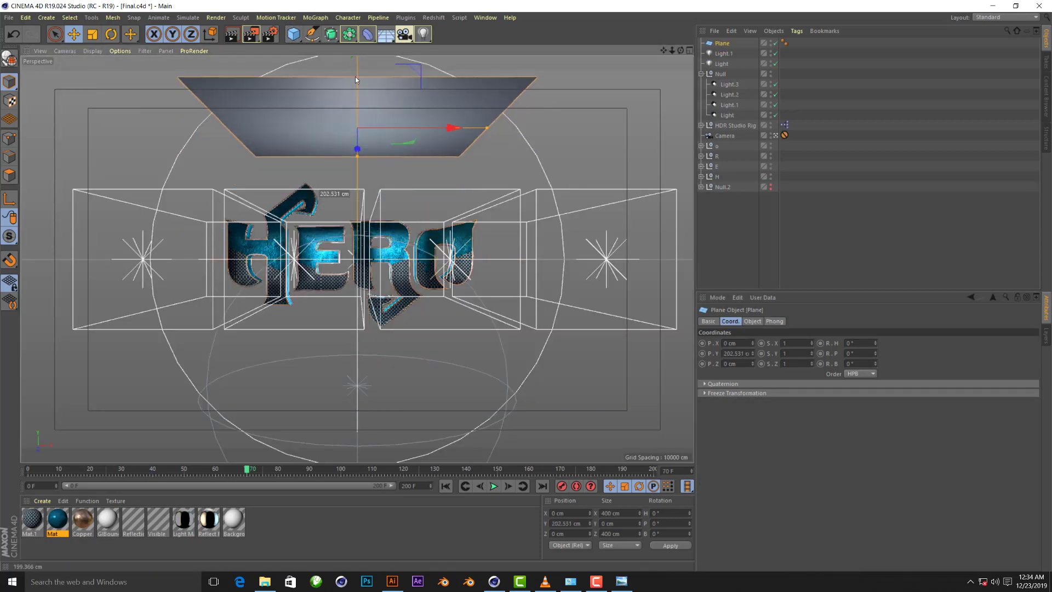
left_click_drag(487, 132, 653, 131)
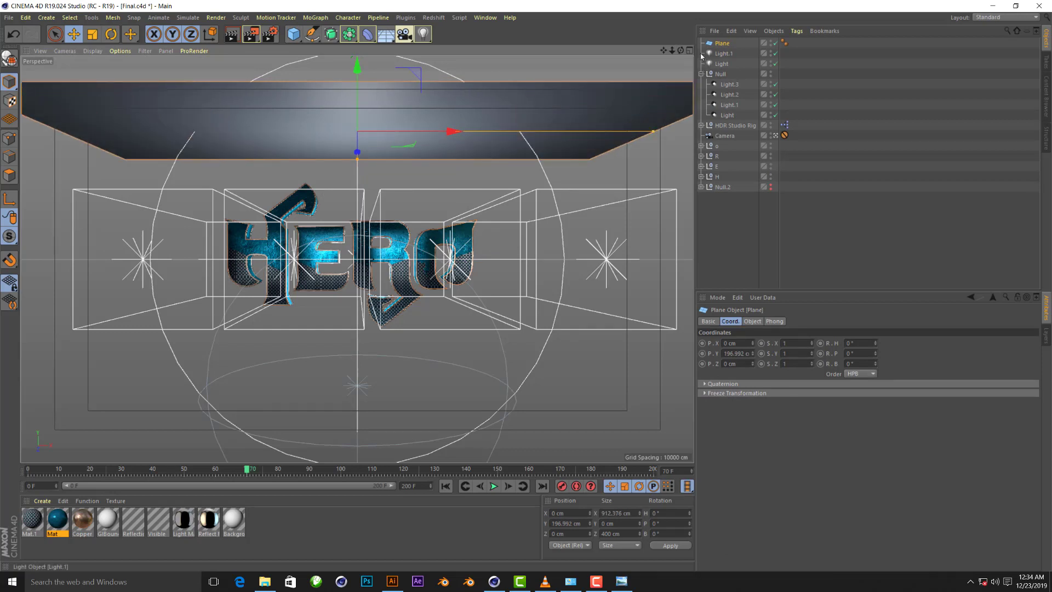
middle_click(406, 303)
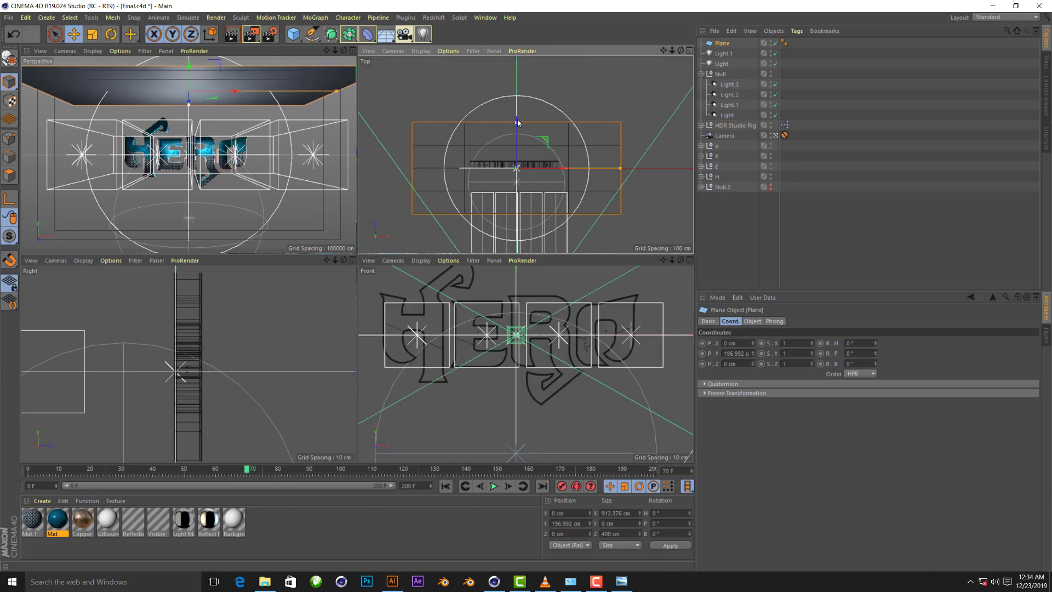
left_click_drag(517, 121, 516, 137)
left_click_drag(621, 170, 650, 168)
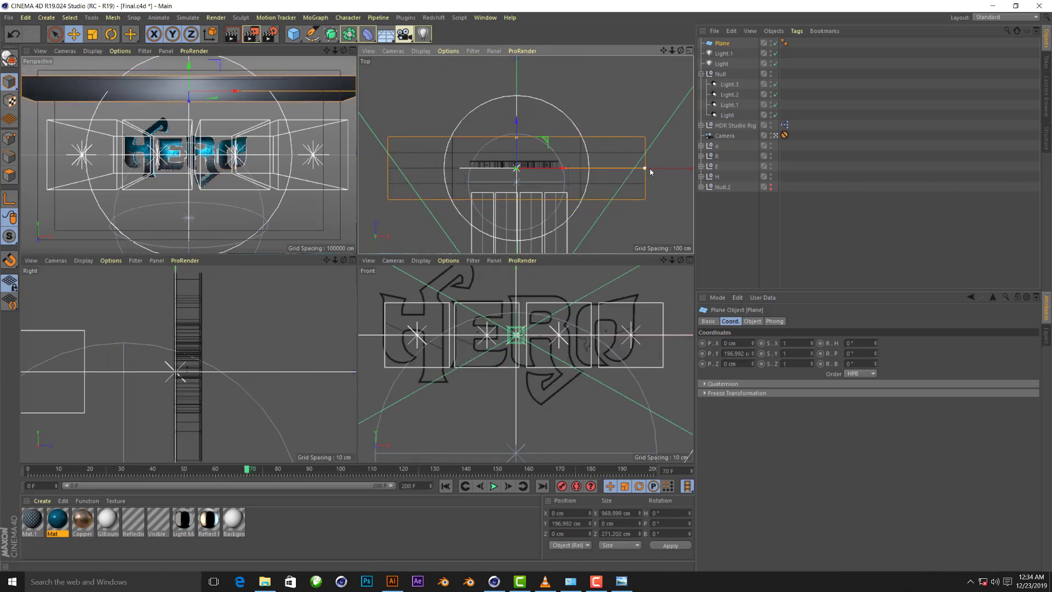
scroll(552, 344, "down", 5)
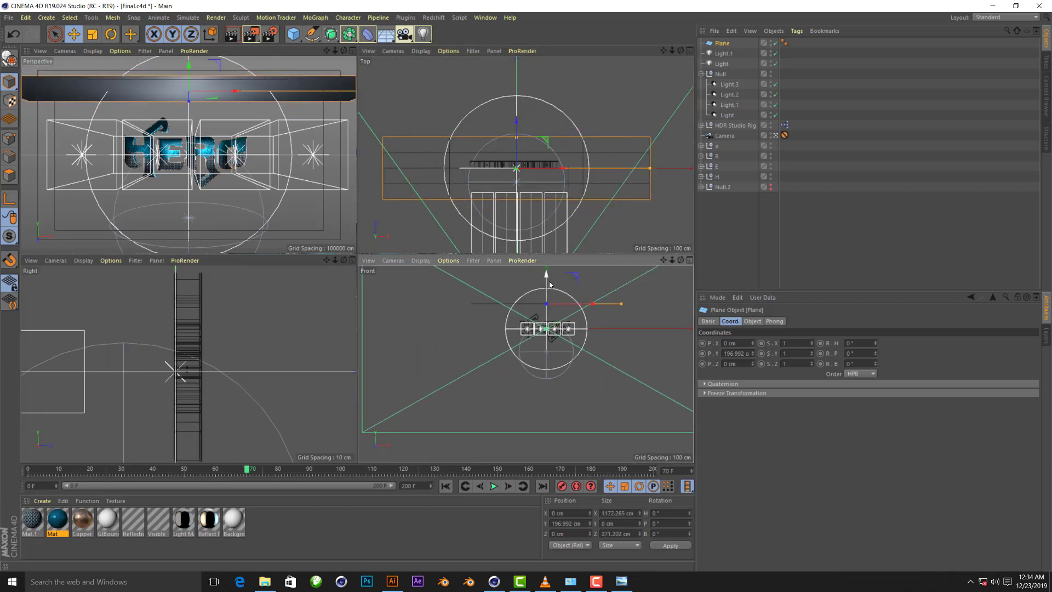
left_click_drag(546, 278, 546, 261)
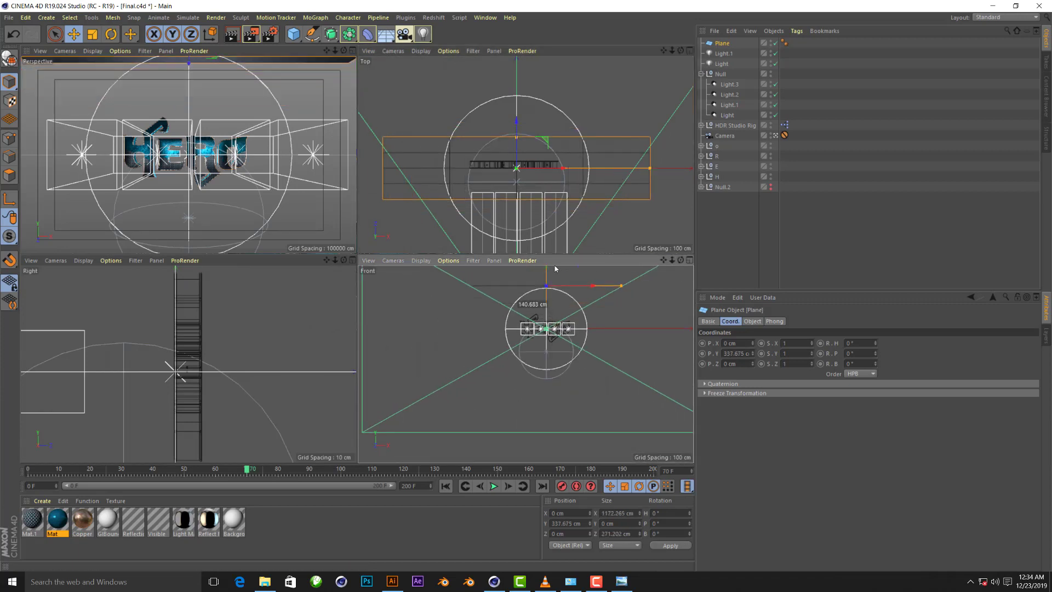
left_click(352, 50)
Create Mat.2 with Luminance on, Color and Reflectance off, and apply it to the Plane
double_click(387, 518)
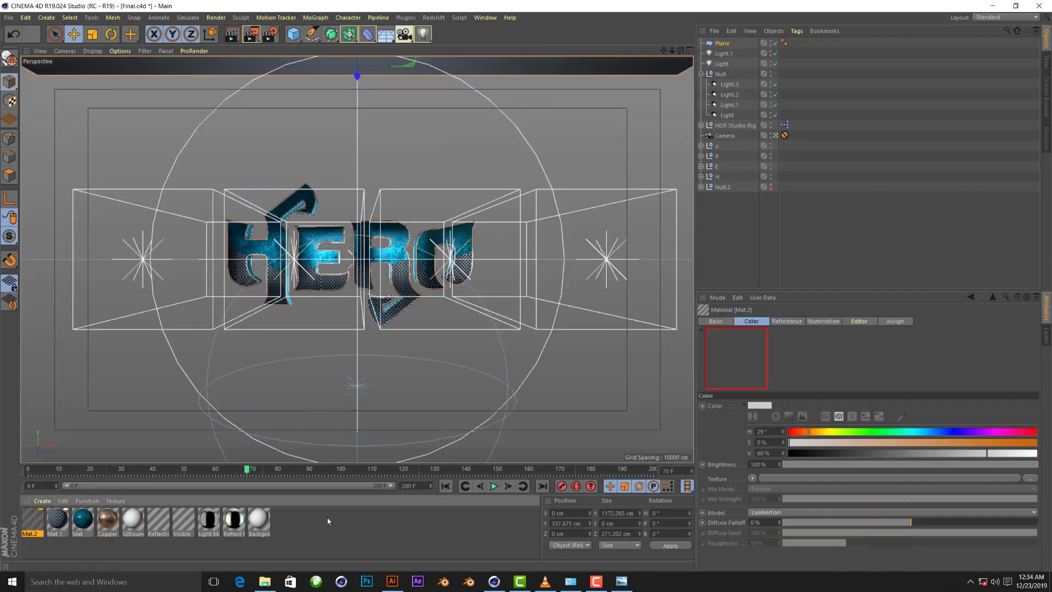
double_click(31, 520)
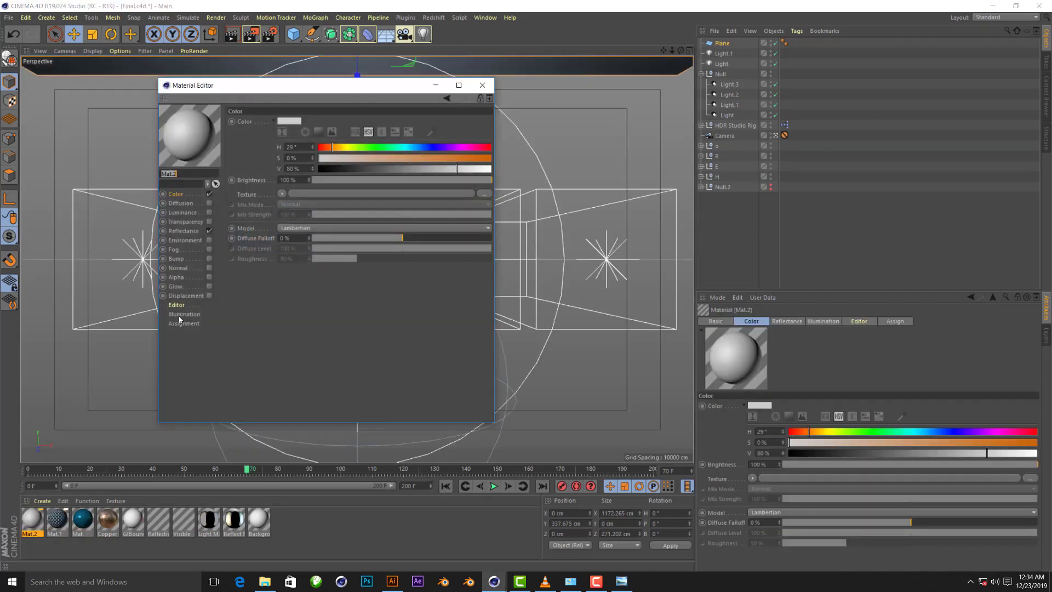
left_click(210, 212)
left_click(209, 193)
left_click(209, 231)
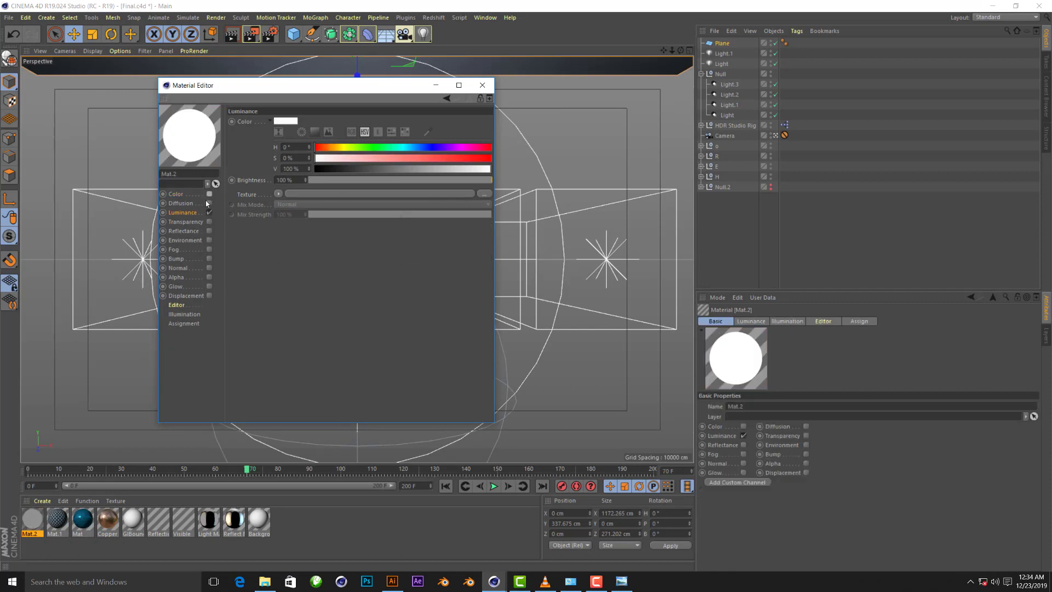
left_click_drag(31, 524, 744, 87)
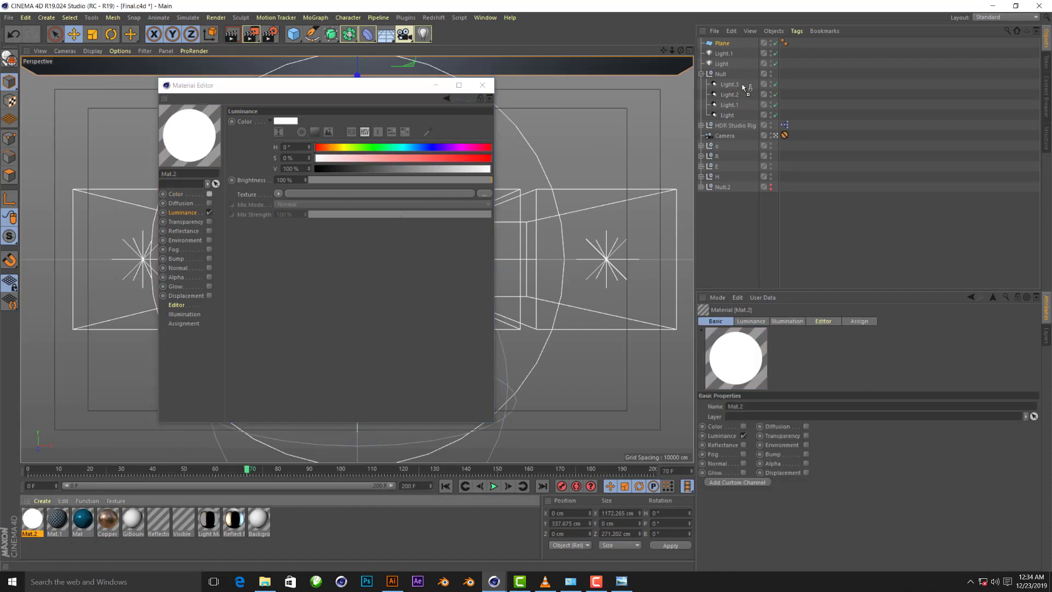
left_click_drag(727, 47, 727, 46)
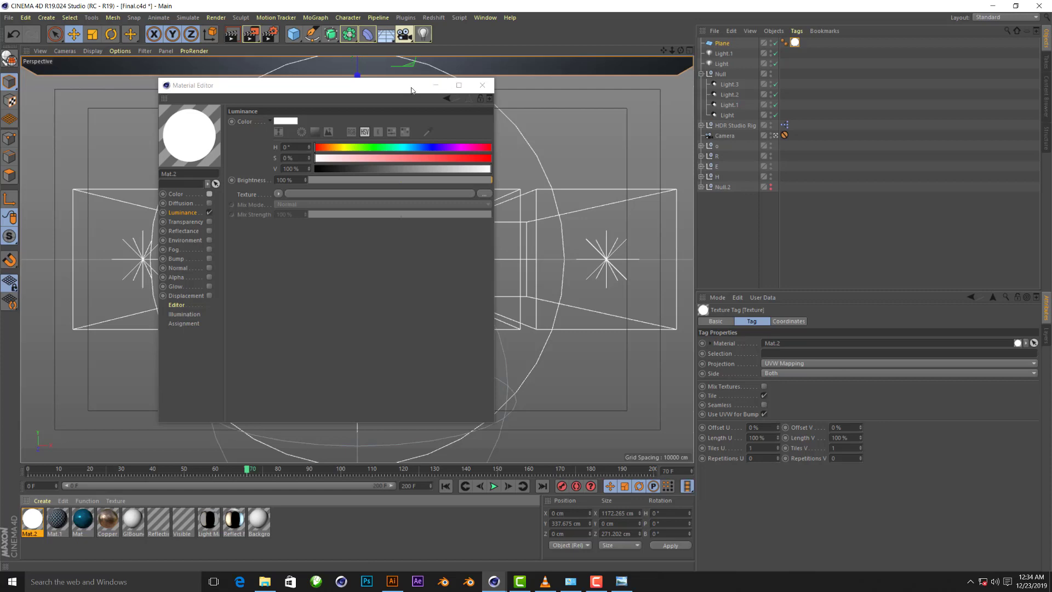
left_click_drag(429, 86, 918, 158)
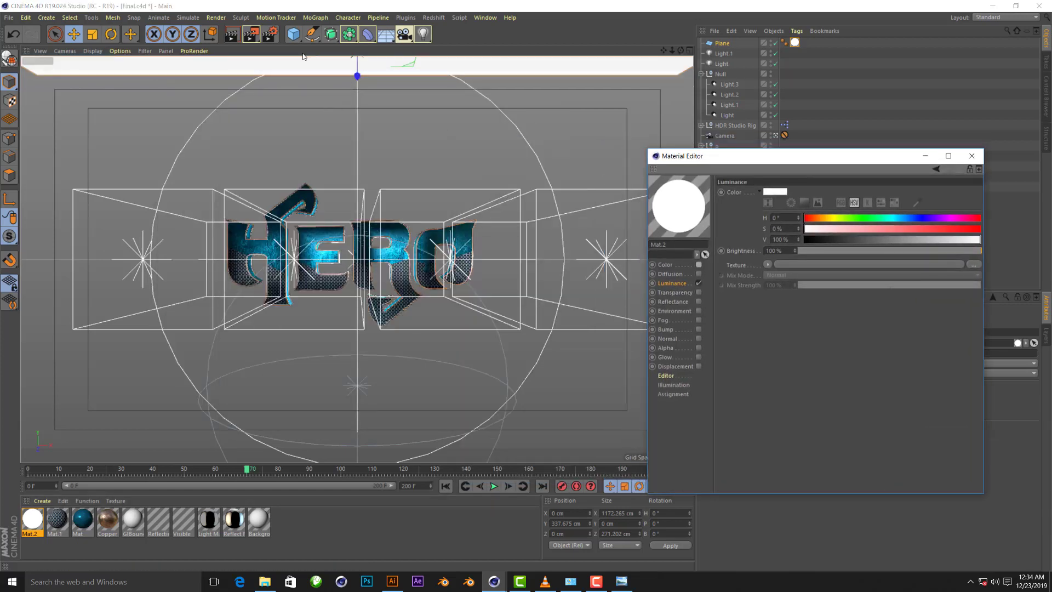
Test-render the glowing plane and set Mat.2's Luminance brightness to 150%
left_click(232, 34)
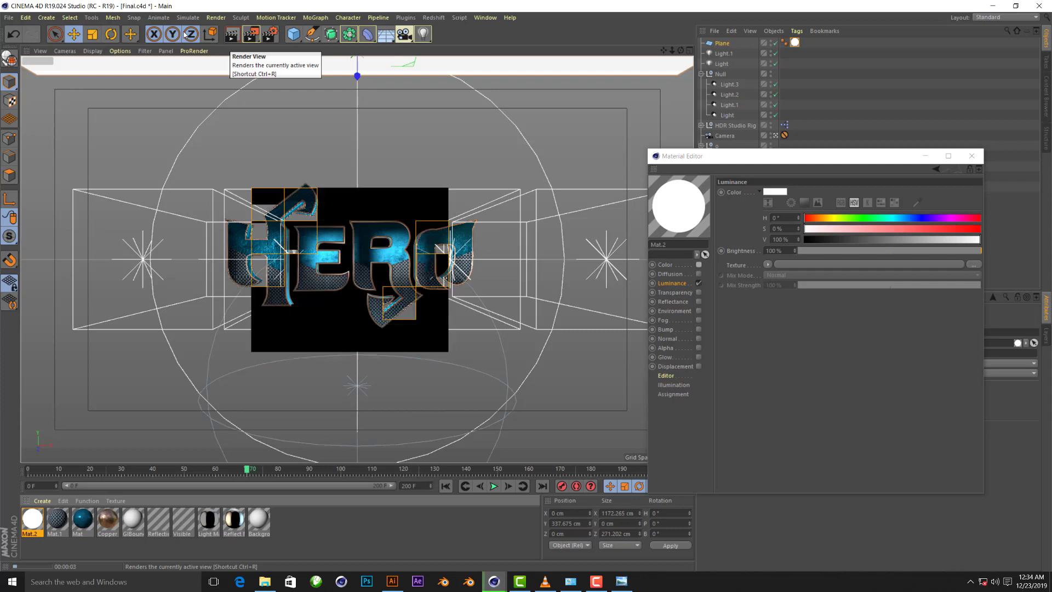
left_click(777, 250)
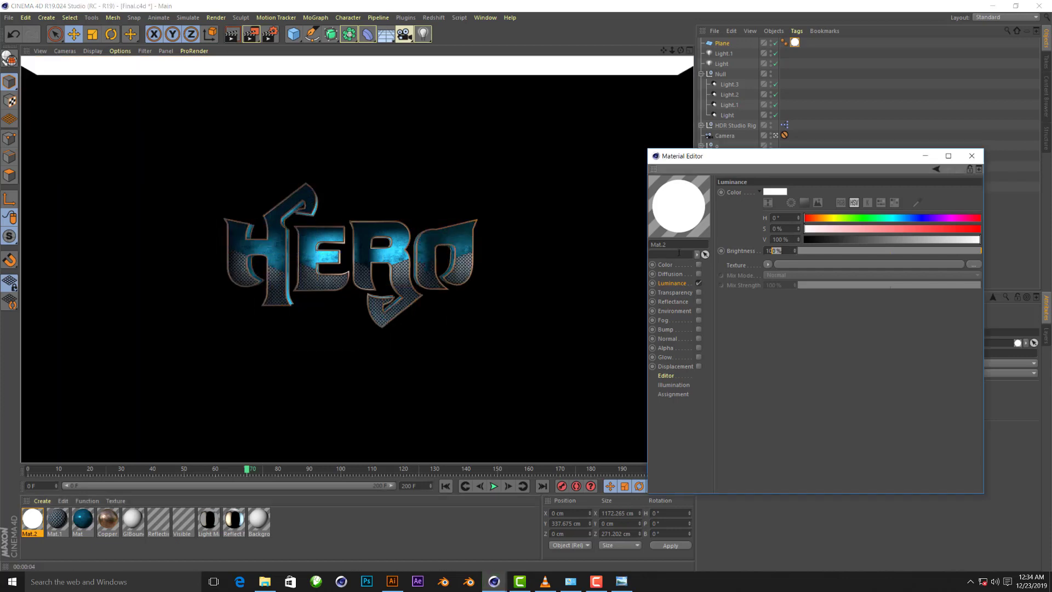
type("150")
key("Return")
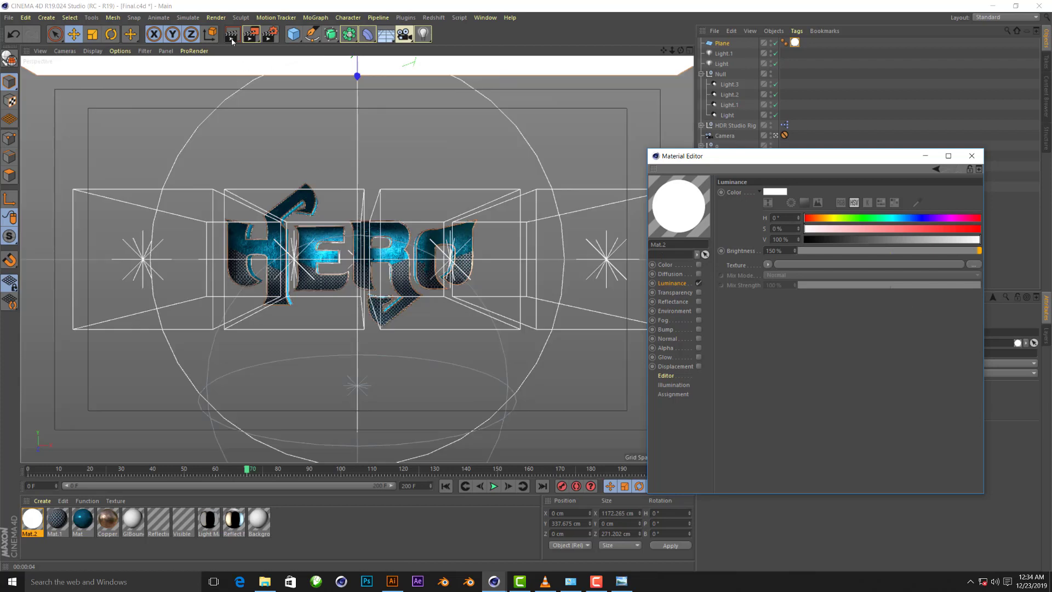
left_click(541, 149)
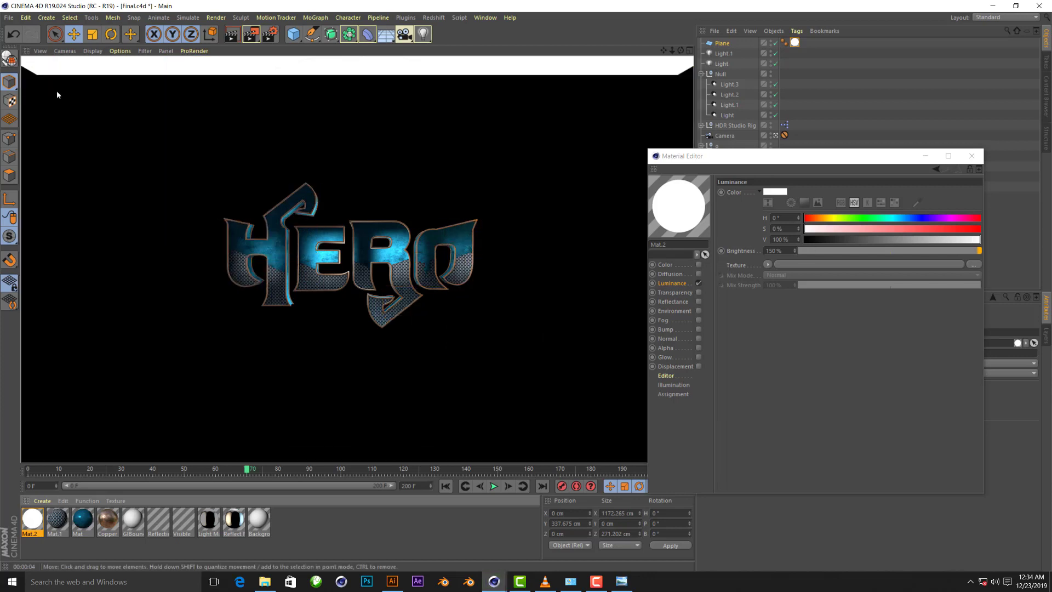
Add Null.1, parent the Plane under it, and rotate Null.1 to swing the plane around
left_click(42, 17)
left_click(104, 35)
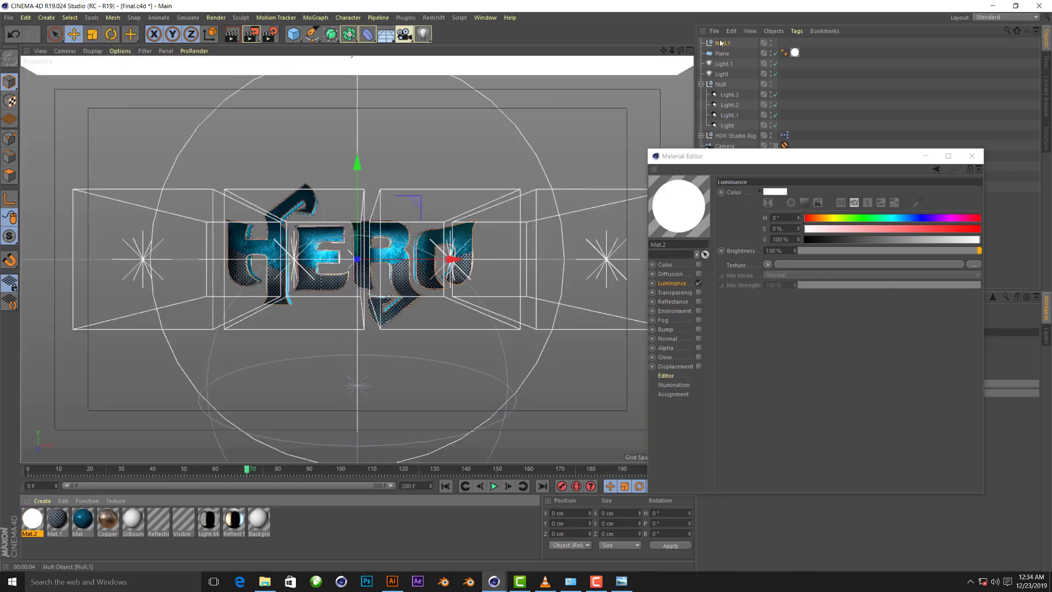
left_click(721, 42)
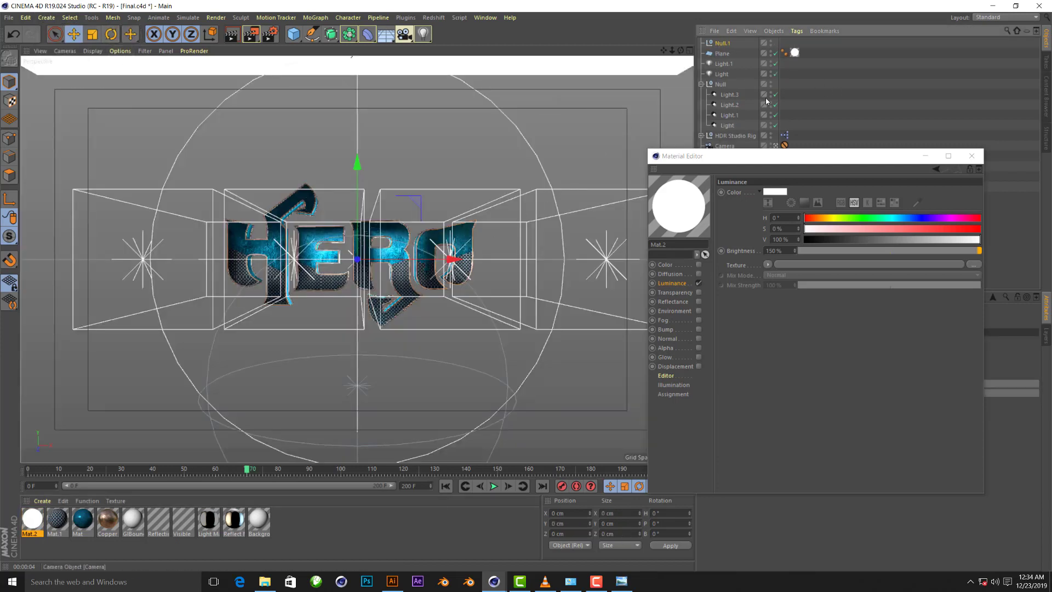
left_click_drag(725, 47, 723, 44)
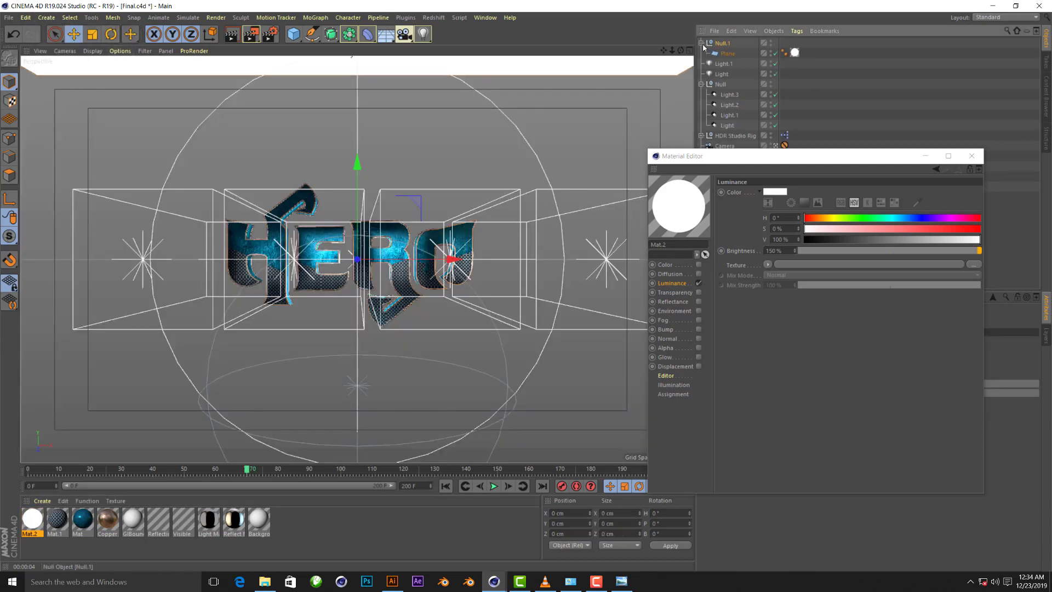
left_click(111, 34)
mouse_move(357, 258)
left_mouse_down()
mouse_move(357, 246)
mouse_move(347, 283)
left_mouse_up()
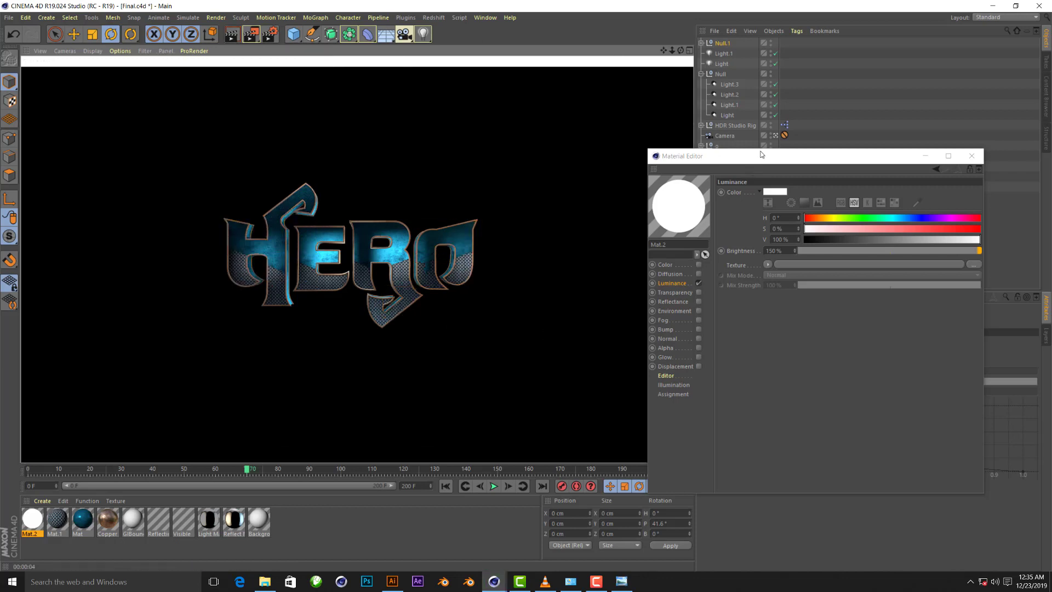
Add another null, Null.3, and rotate it around the HERO title
left_click_drag(764, 155, 709, 312)
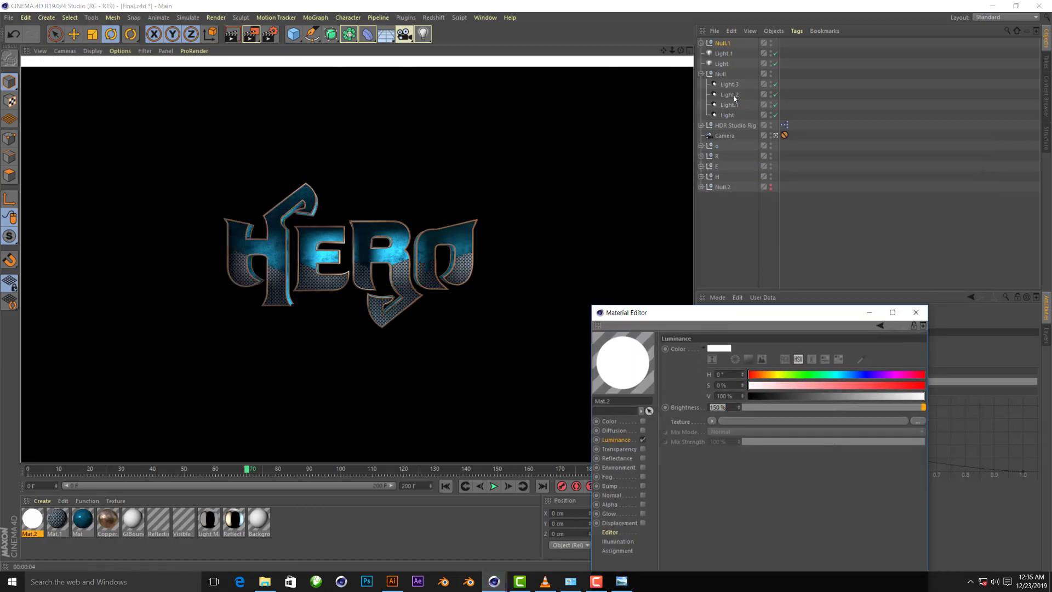
left_click(722, 47)
key("ctrl+v")
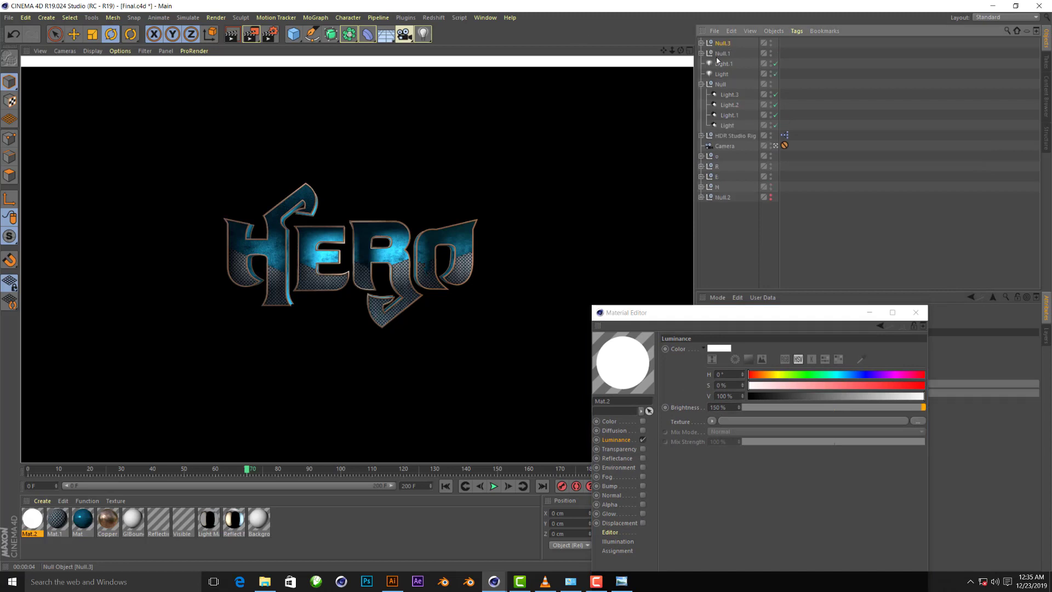
left_click(708, 44)
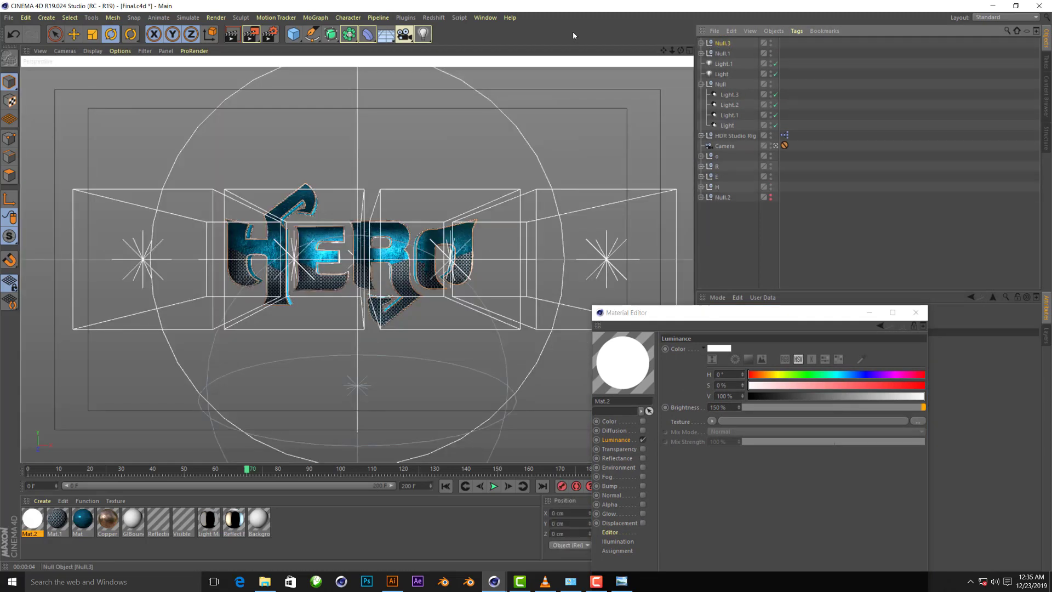
mouse_move(357, 241)
left_mouse_down()
mouse_move(335, 365)
mouse_move(330, 345)
left_mouse_up()
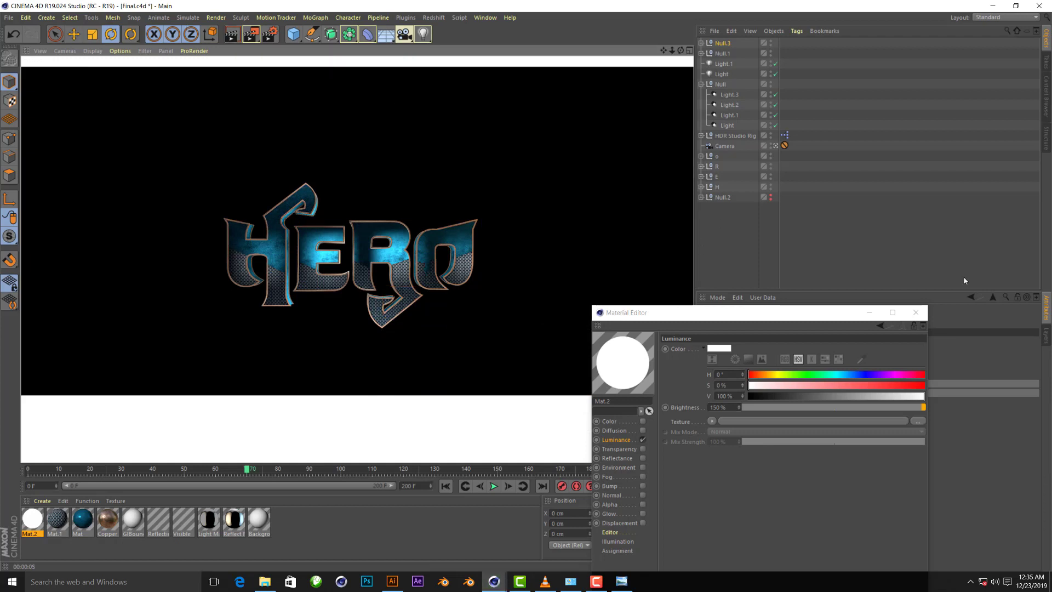
Give Null.3 a Compositing tag with Seen by Camera off, then render the view
left_click(722, 43)
right_click(723, 44)
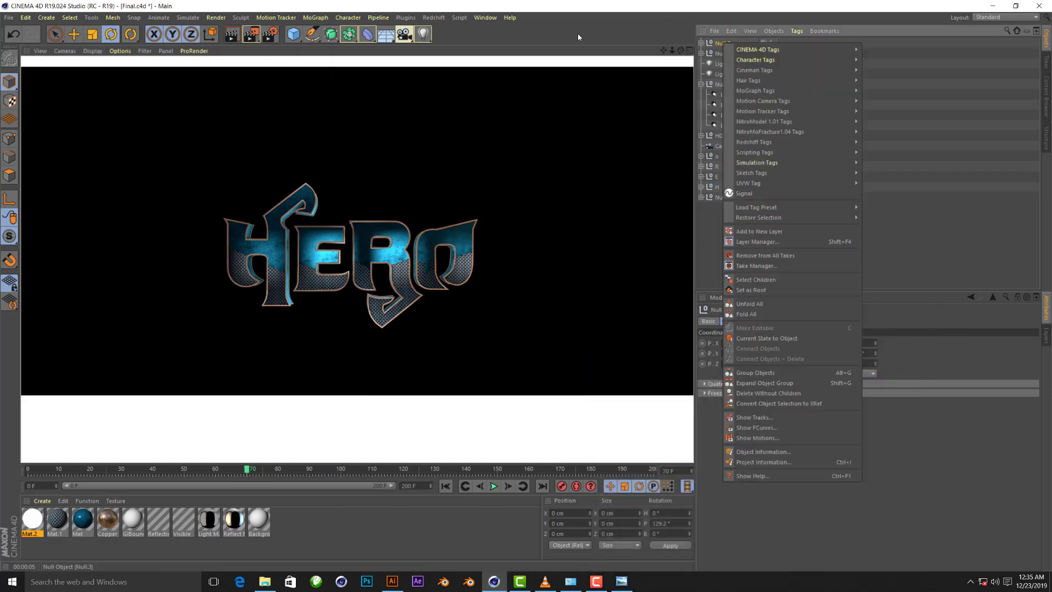
left_click(902, 122)
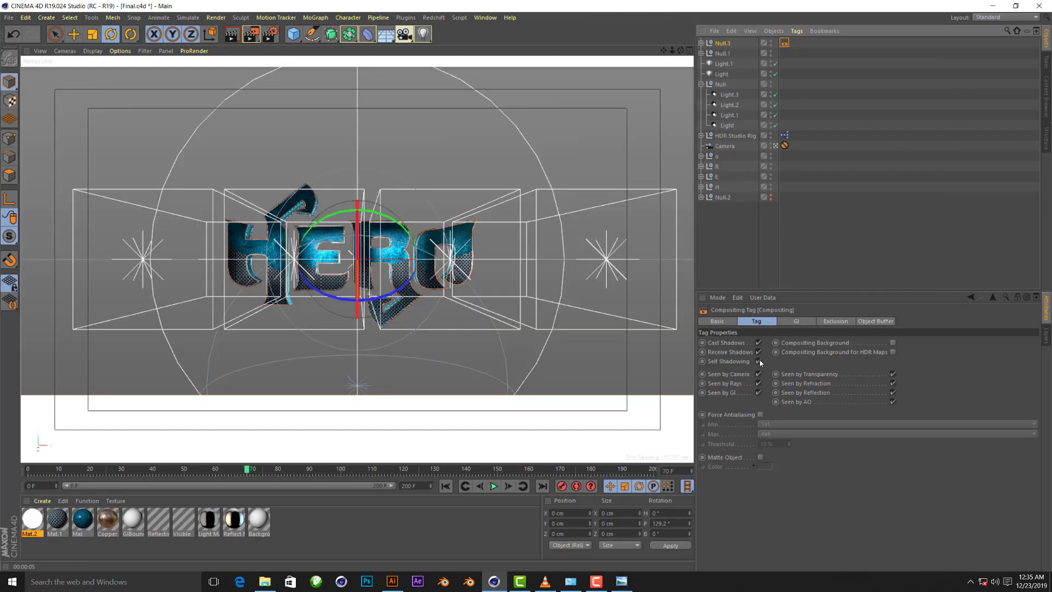
left_click(759, 374)
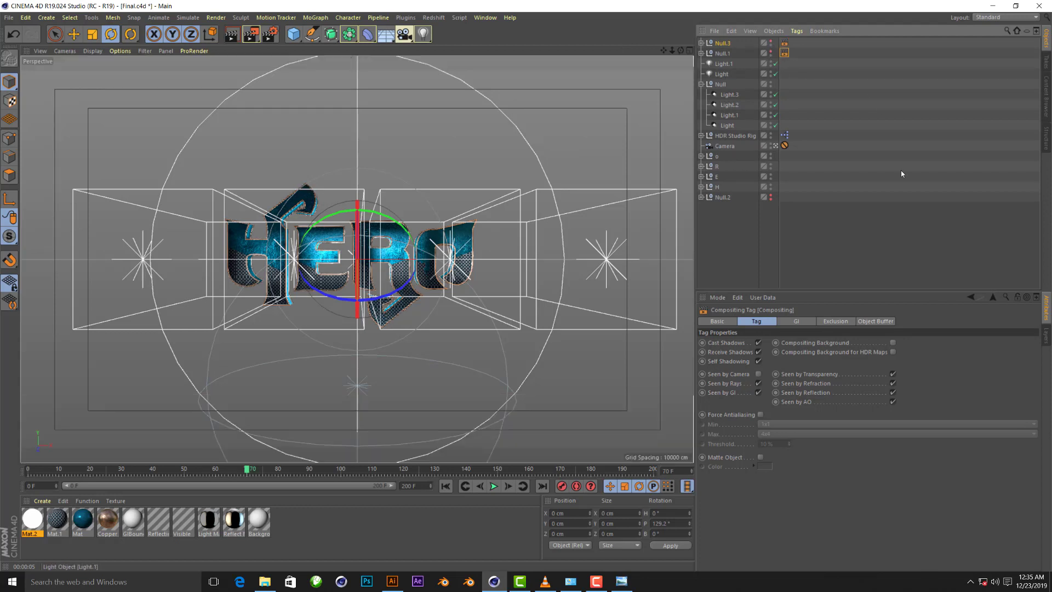
left_click(231, 34)
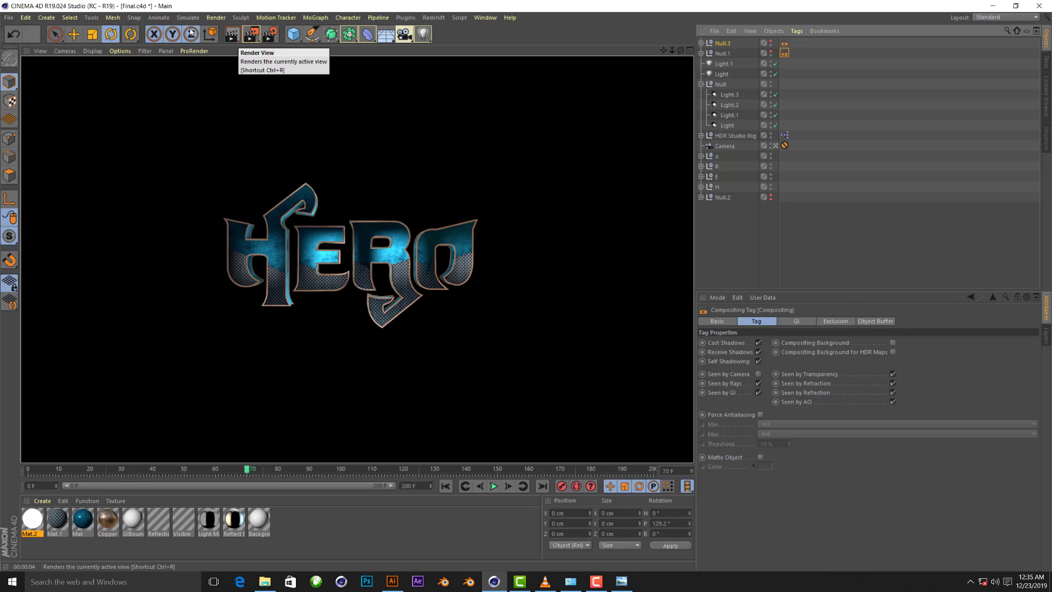
Save the render as an MP4 with alpha channel named Hero in the Desktop Hero folder
key("ctrl+b")
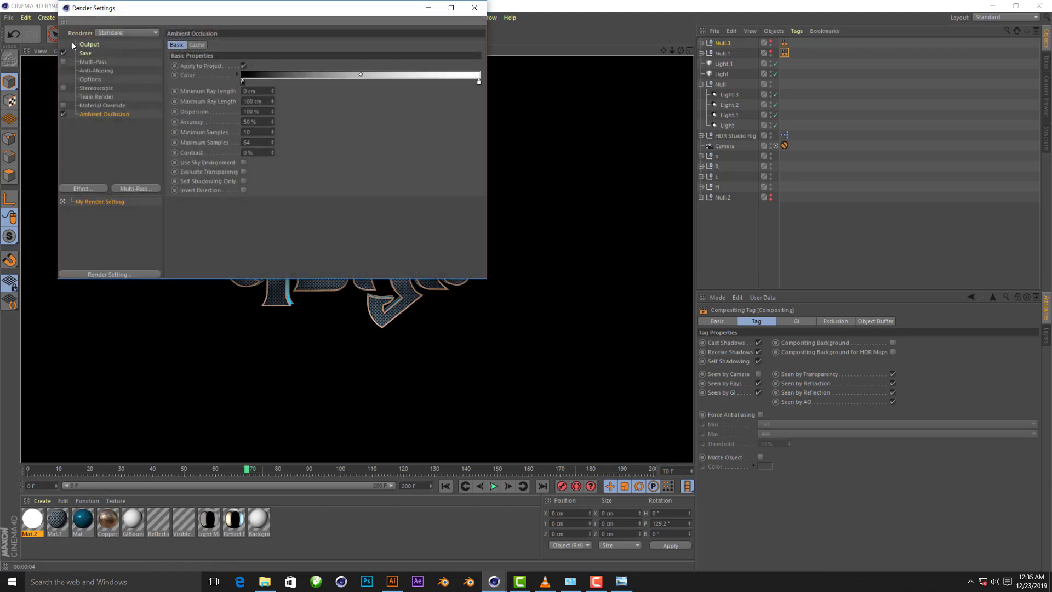
left_click(85, 53)
left_click(256, 74)
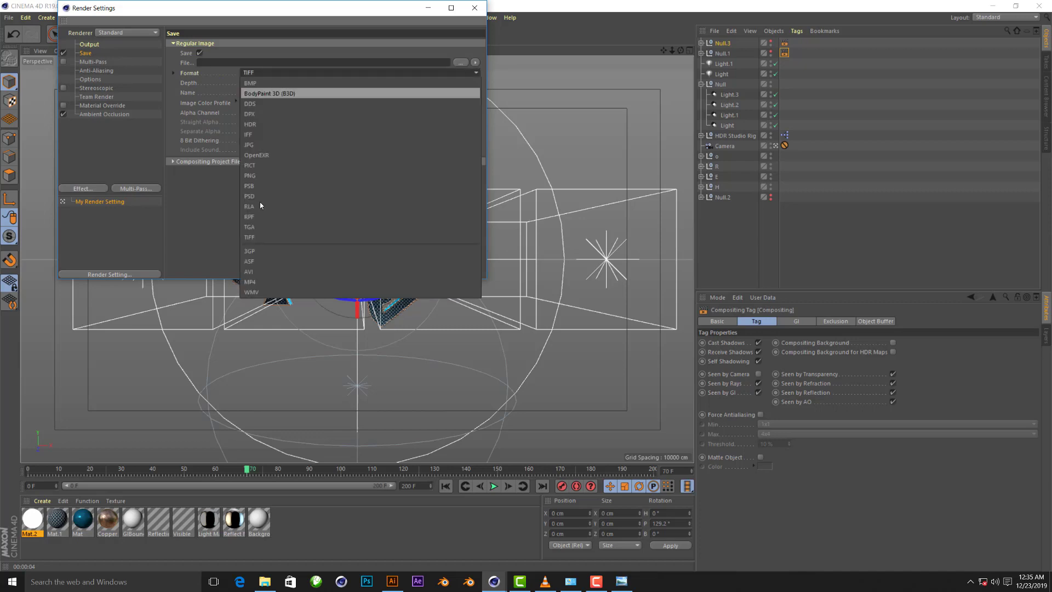
left_click(258, 281)
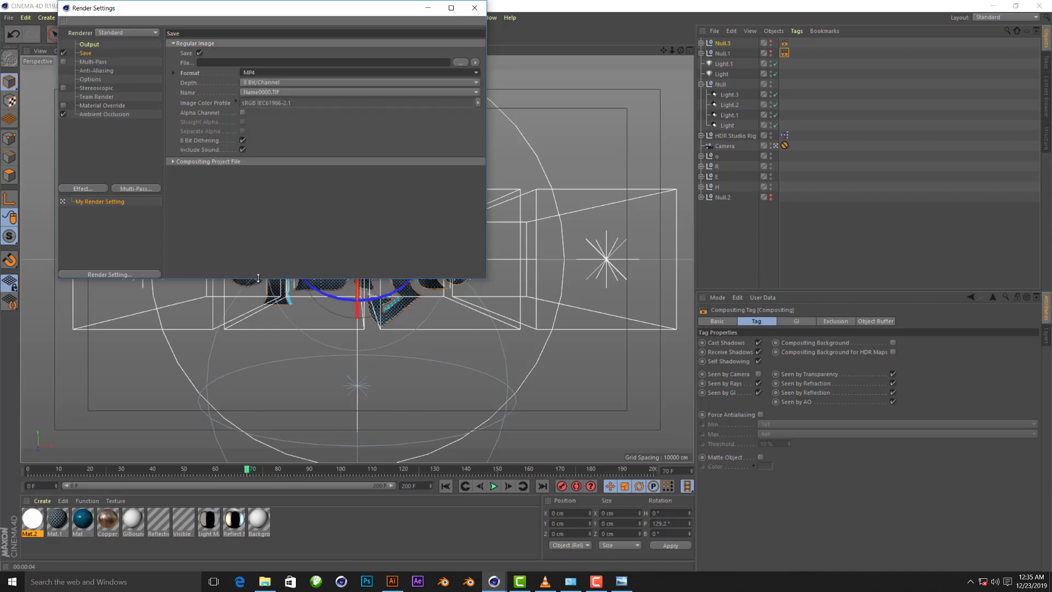
left_click(242, 113)
left_click(459, 62)
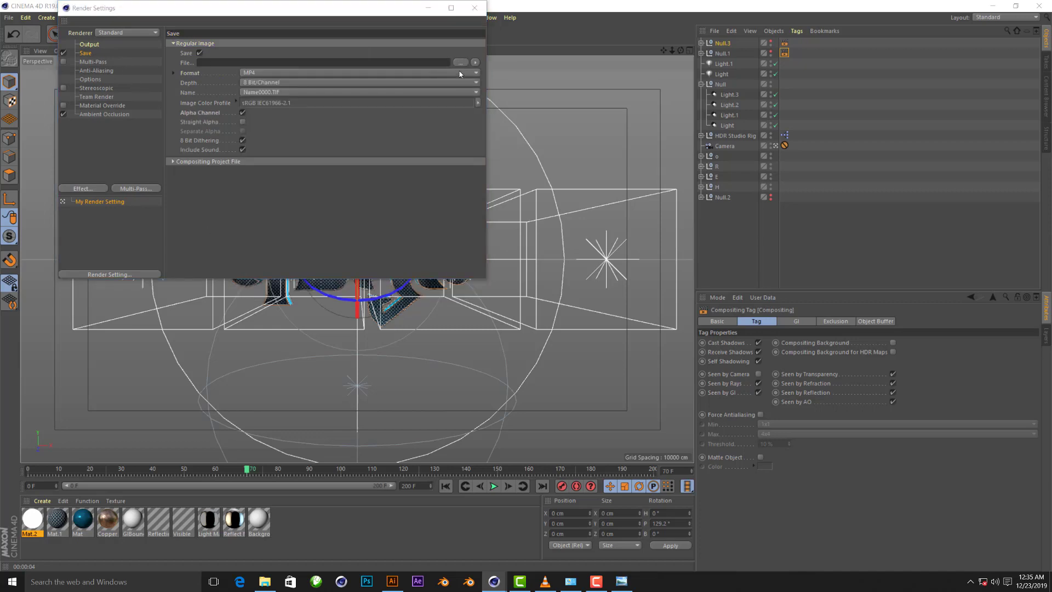
scroll(98, 104, "up", 1)
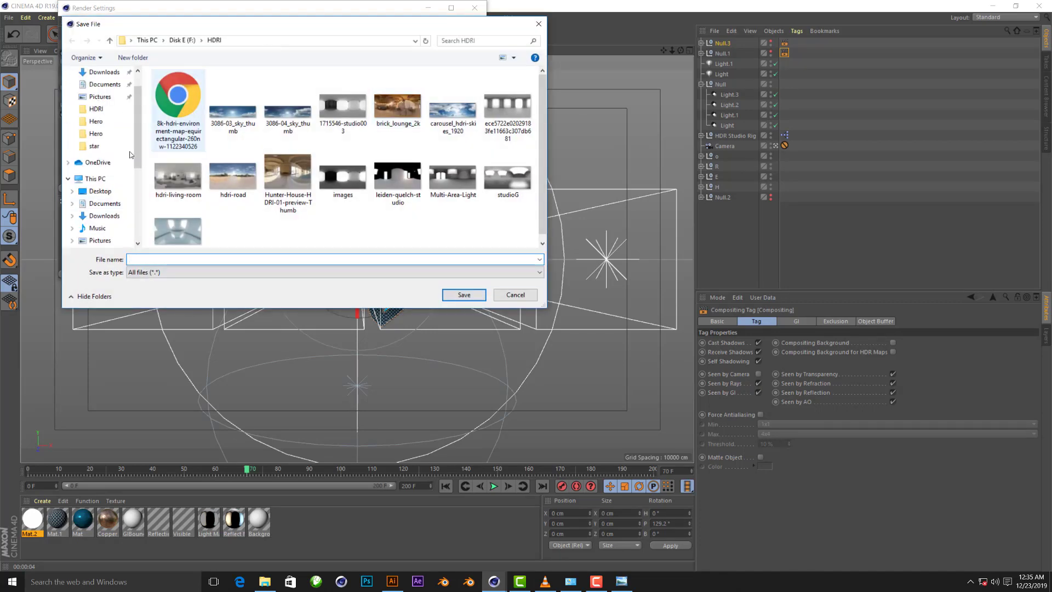
left_click(95, 121)
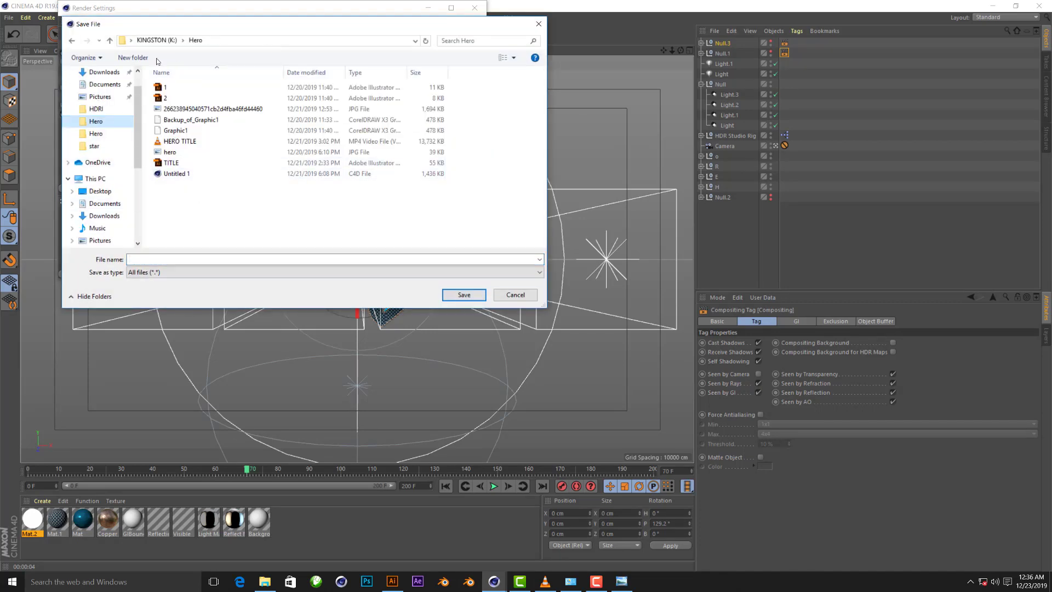
left_click(96, 133)
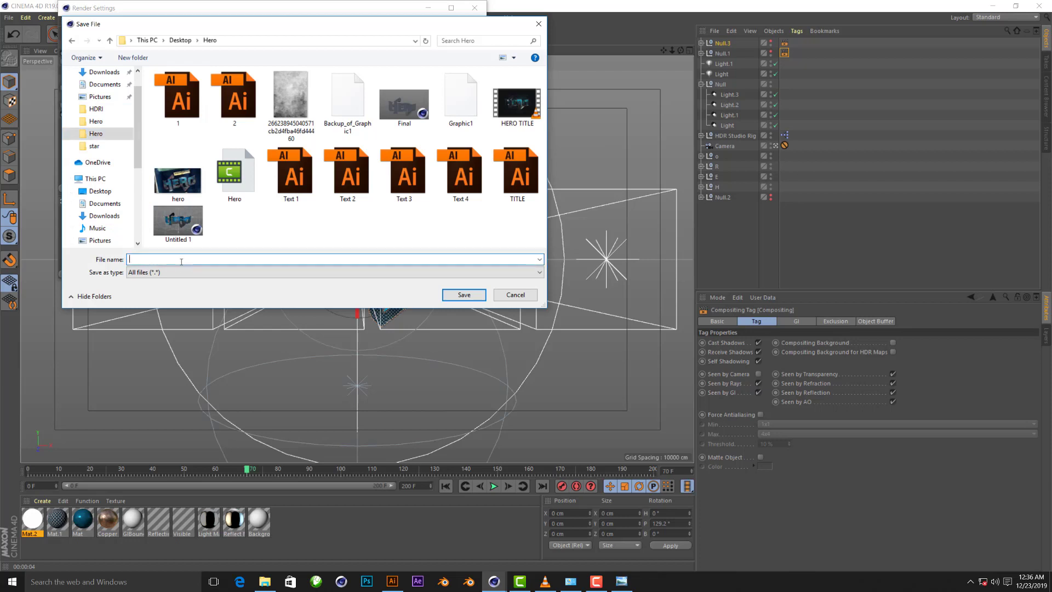
type("Hero title")
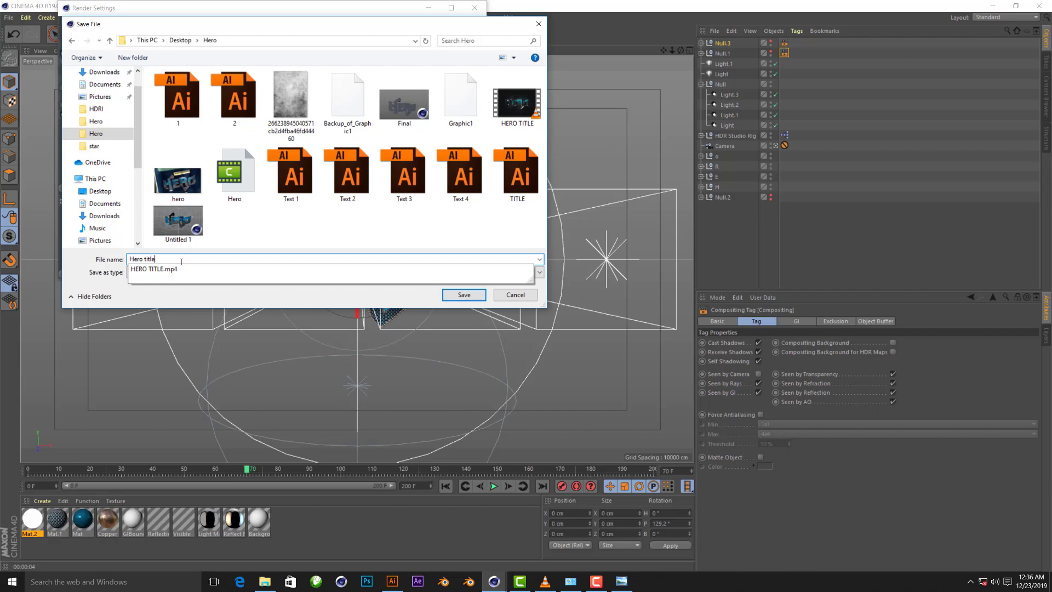
key("Return")
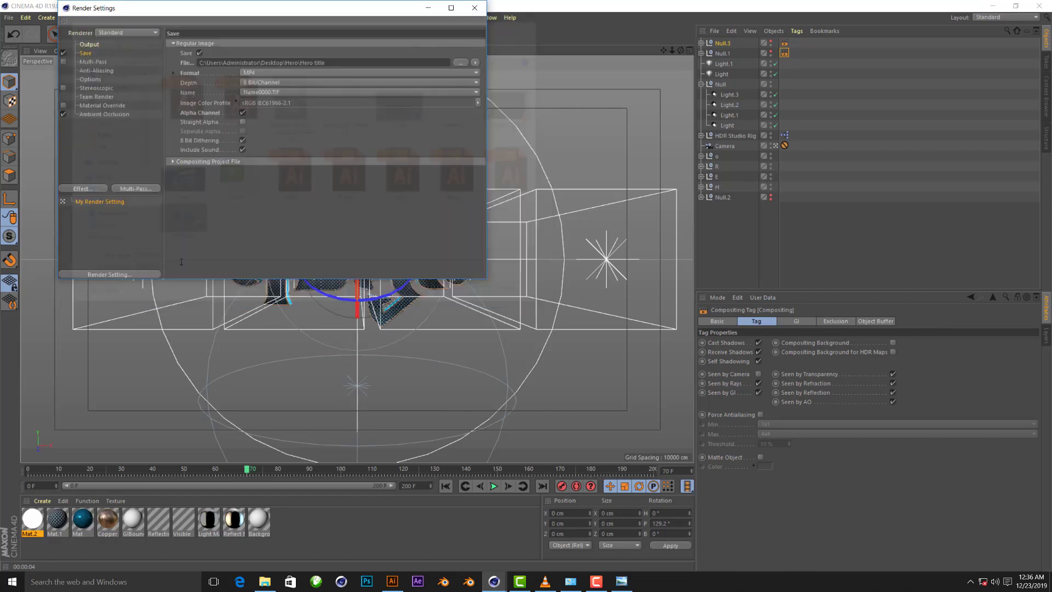
Set the output to All Frames with the HDTV 1080 25 preset
left_click(90, 45)
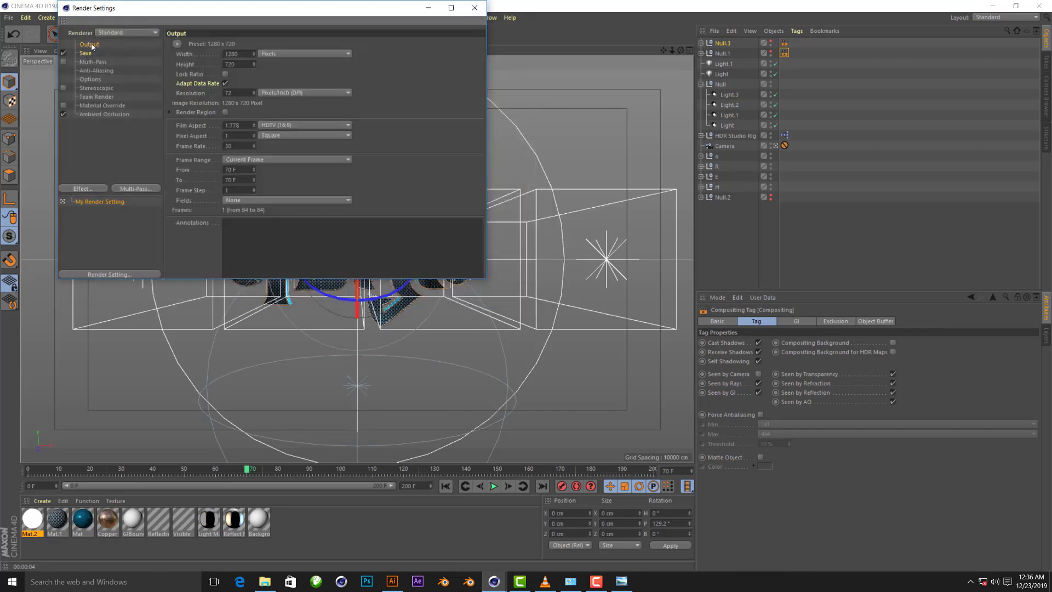
left_click(253, 161)
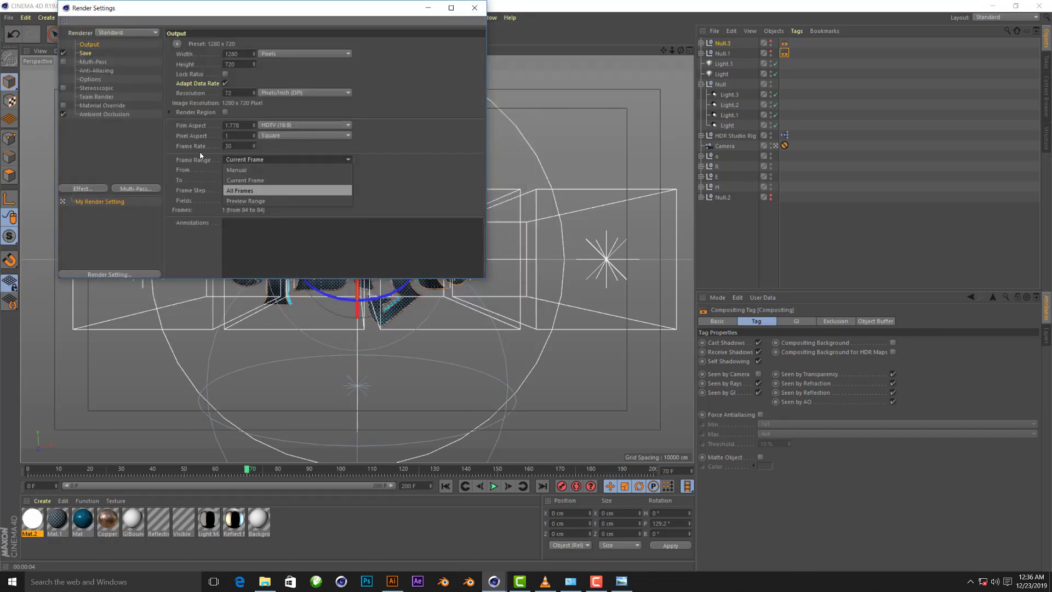
left_click(253, 190)
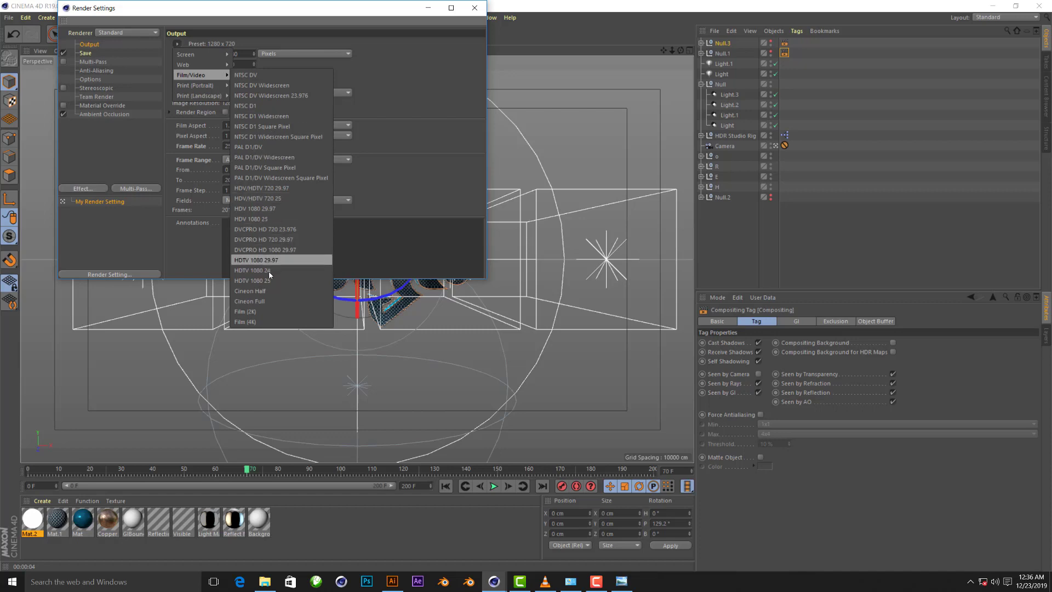
left_click(263, 280)
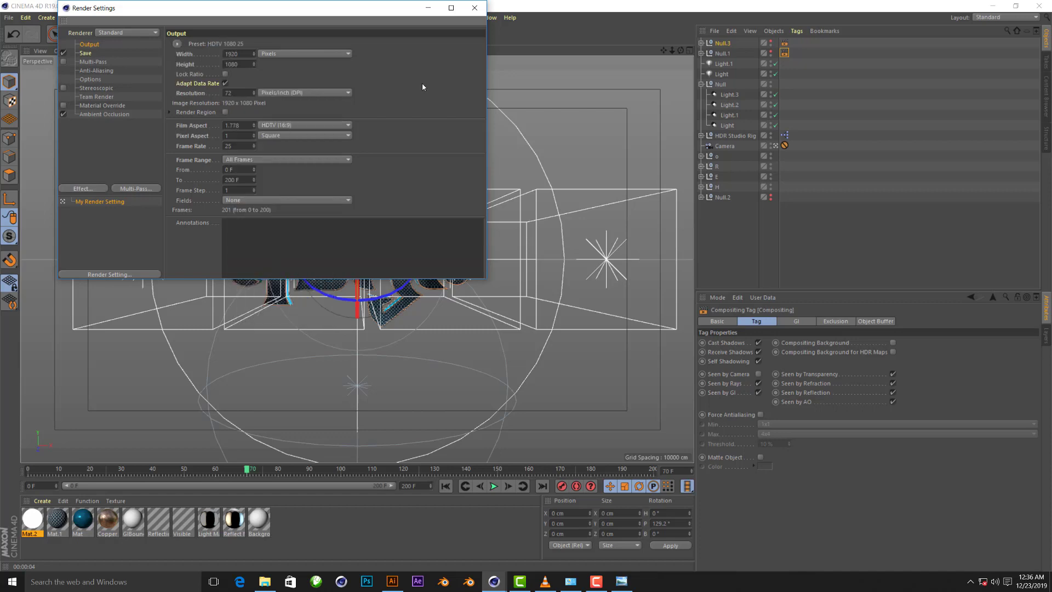
left_click(474, 9)
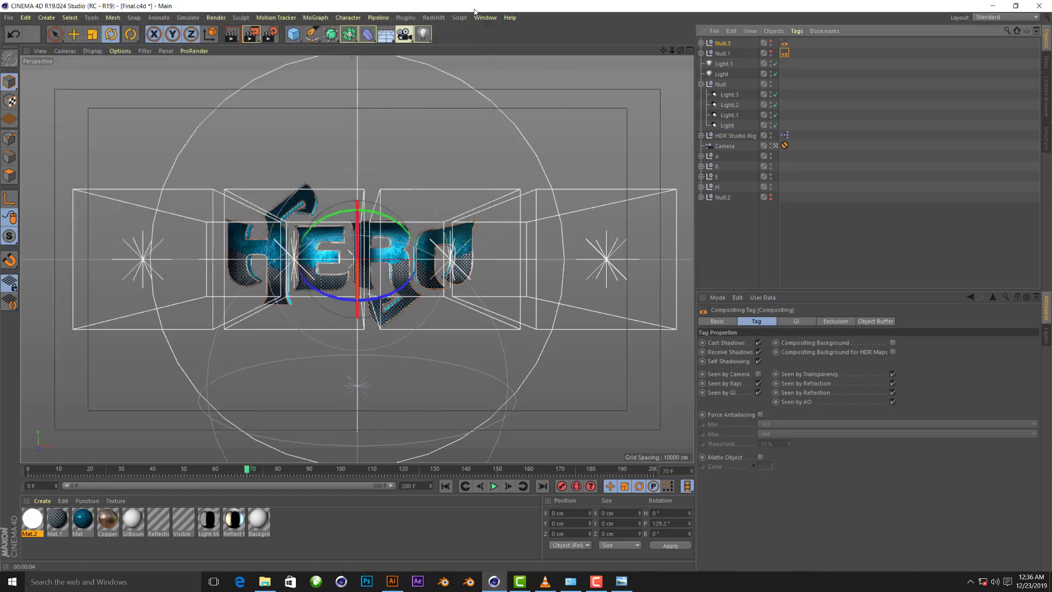
Render all 201 frames to the Hero title file, overwriting it, and play them back full-screen
left_click(250, 34)
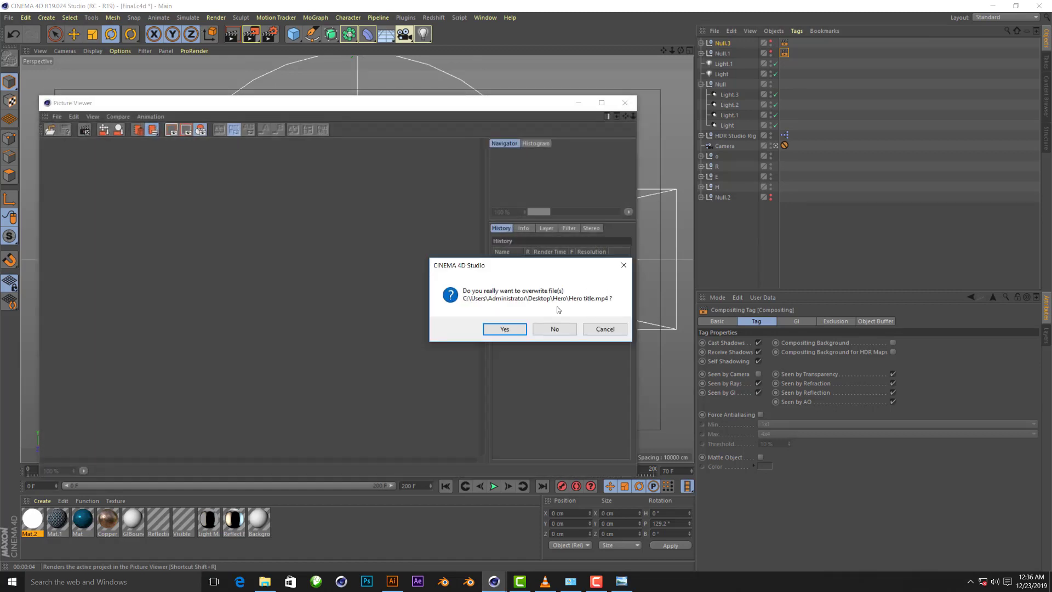
left_click(504, 328)
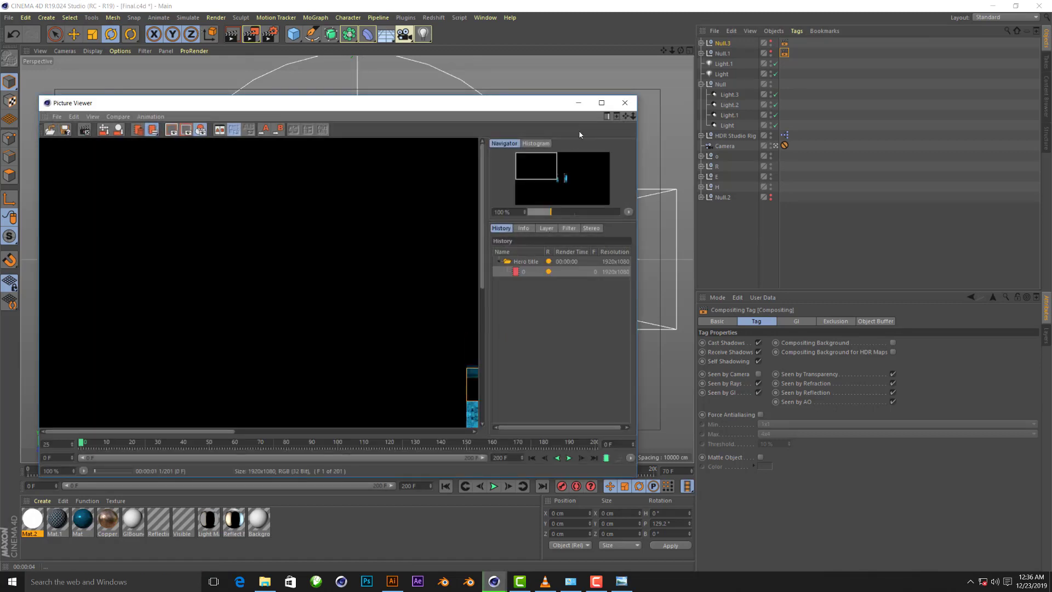
left_click(601, 103)
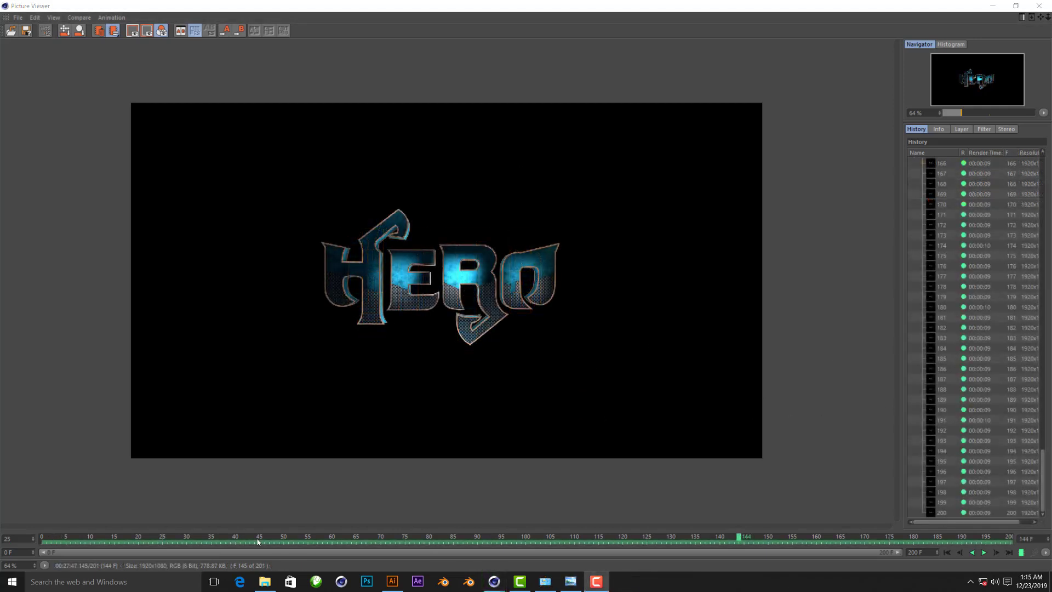
left_click(49, 540)
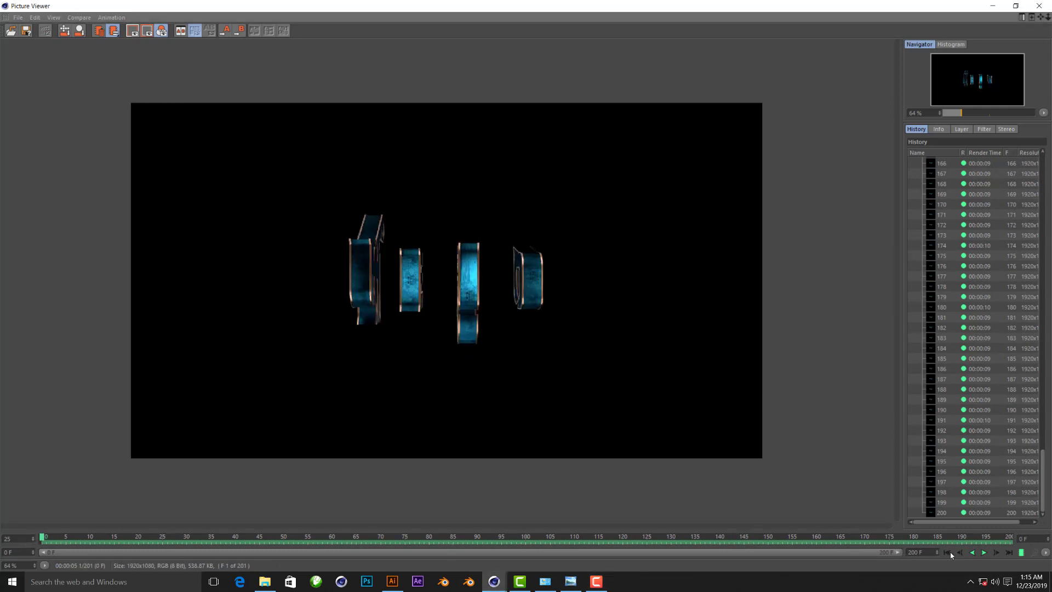
left_click(984, 552)
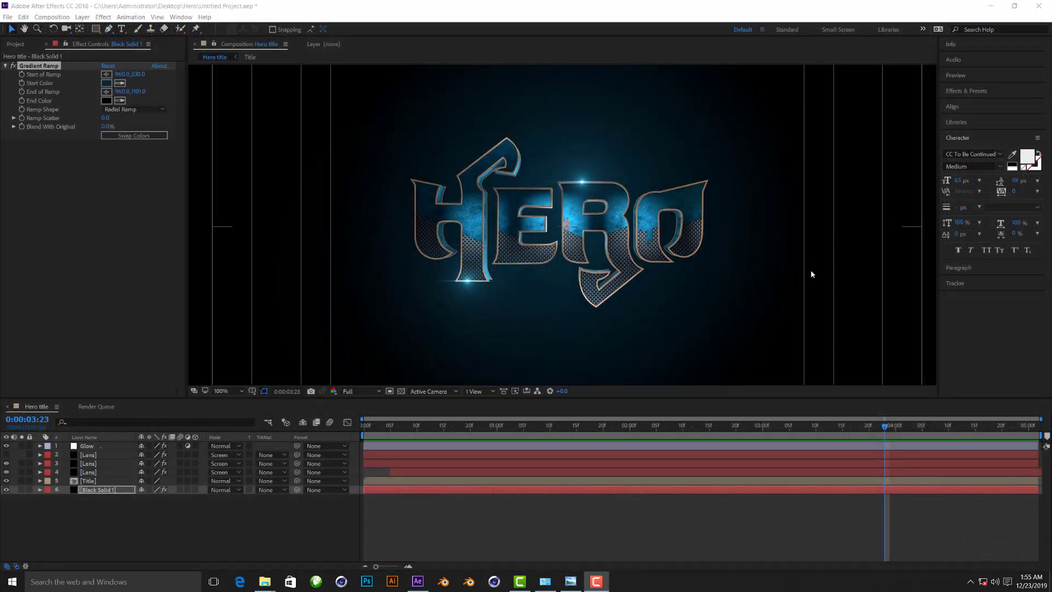
Preview the composited HERO title animation from the start of the comp
left_click_drag(453, 431, 364, 431)
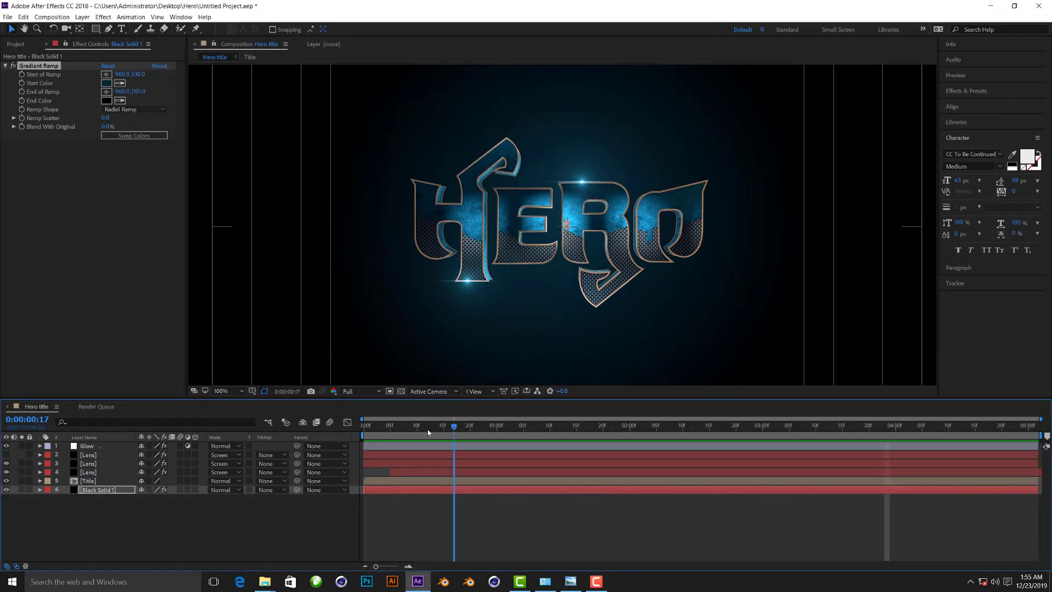
key("space")
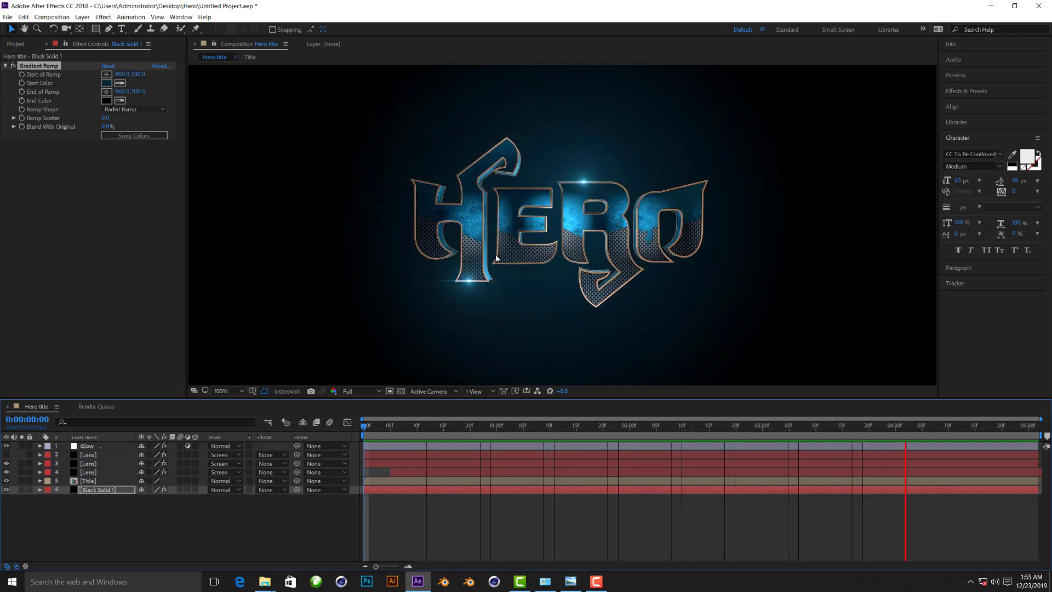
key("space")
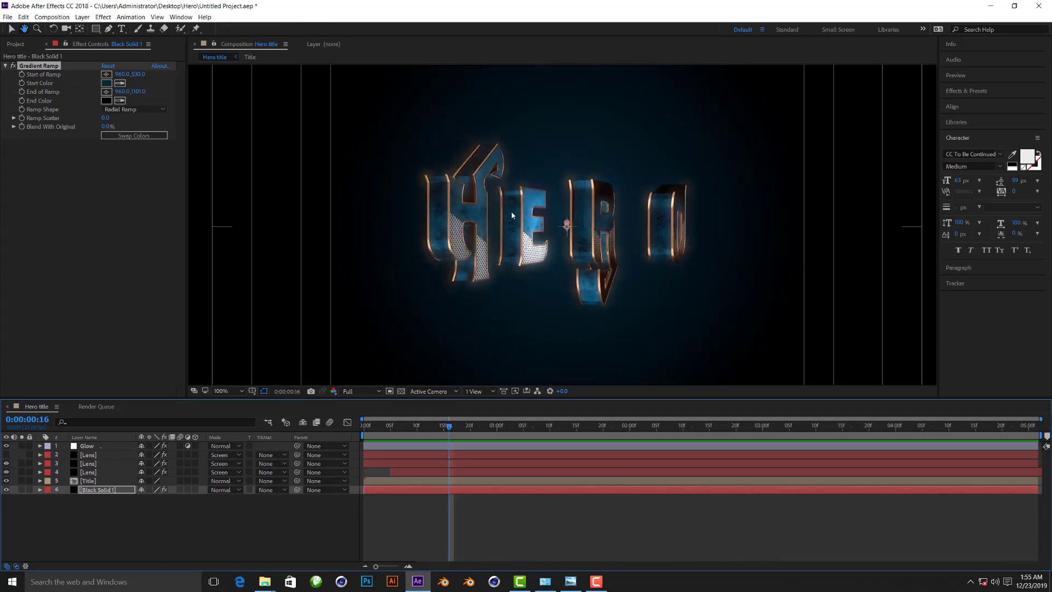
key("comma")
left_click(813, 311)
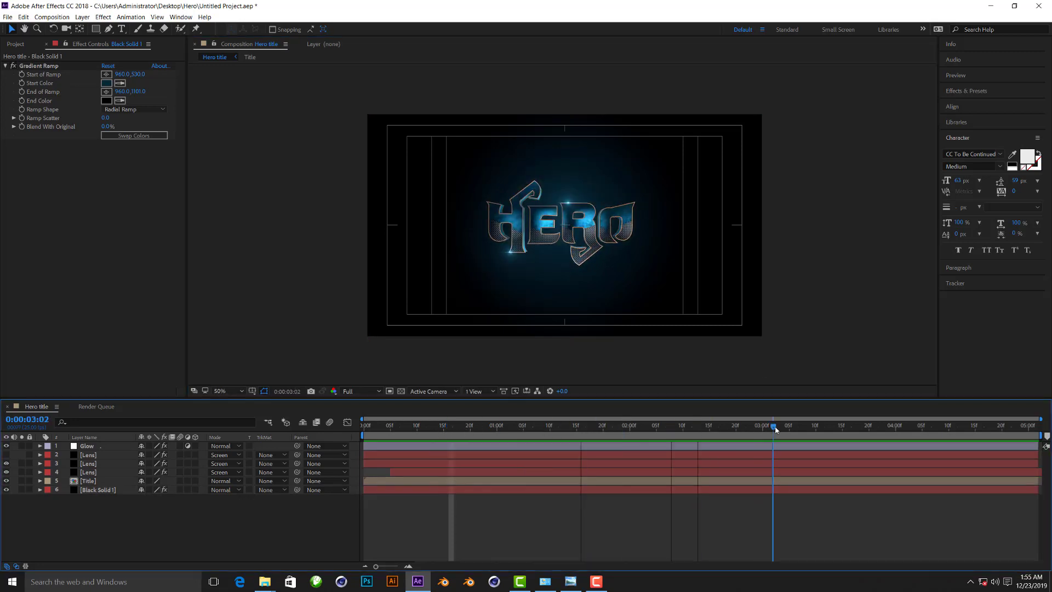
key("space")
scroll(568, 226, "up", 2)
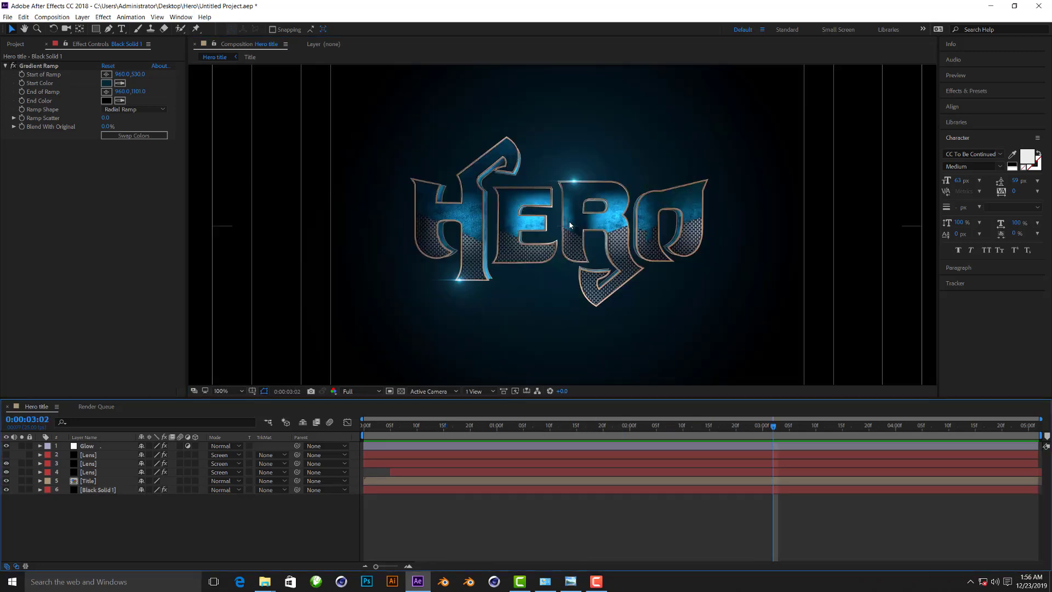
Toggle the Glow layer off and on to compare, then select Black Solid 1
left_click(89, 448)
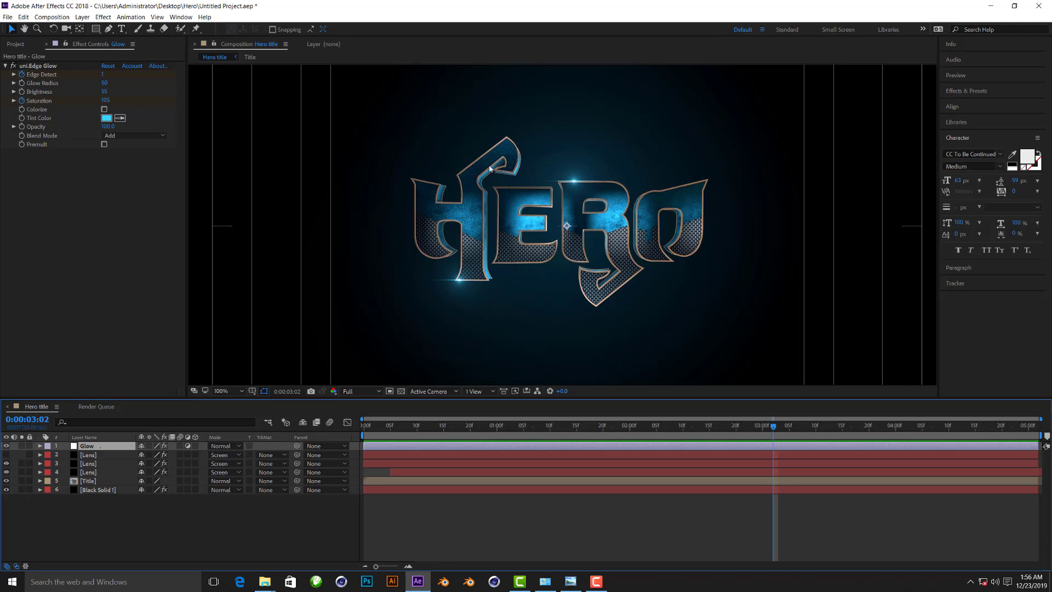
left_click(6, 446)
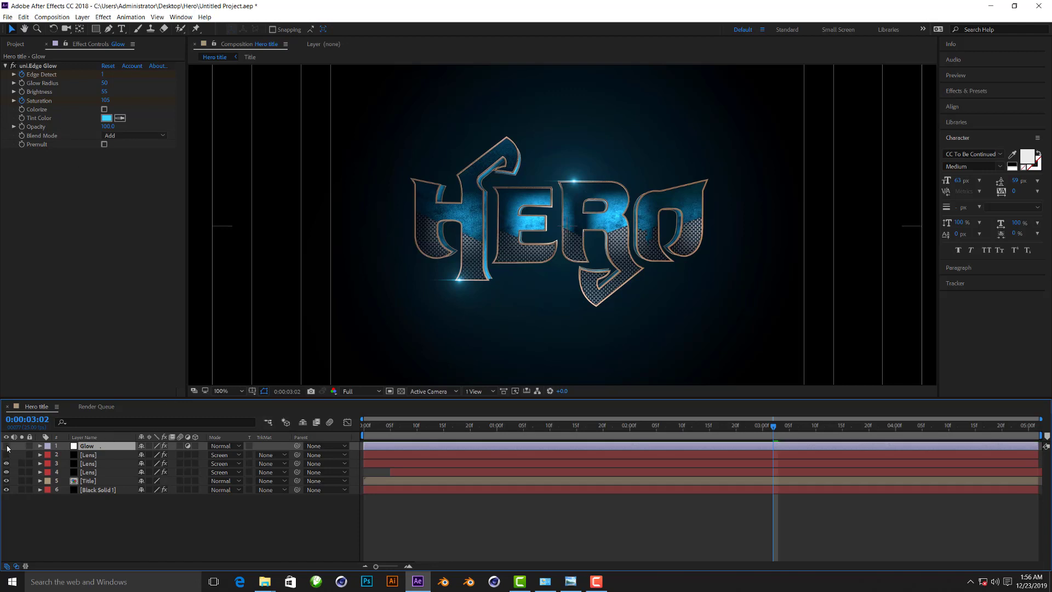
left_click(6, 446)
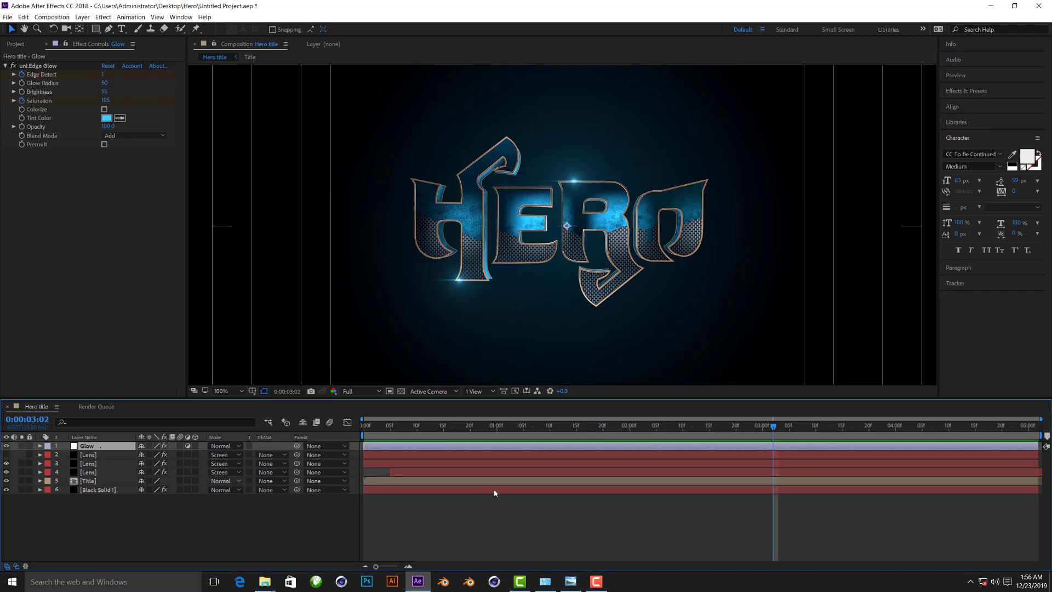
left_click(417, 430)
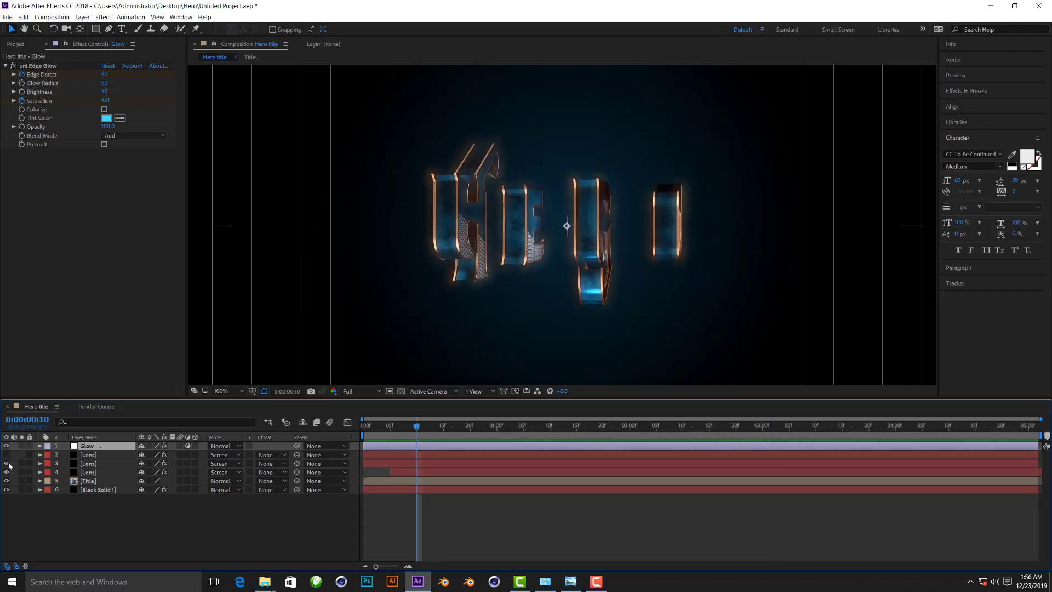
left_click(111, 491)
Solo the gradient background and inspect its start colour without changing it
left_click(22, 490)
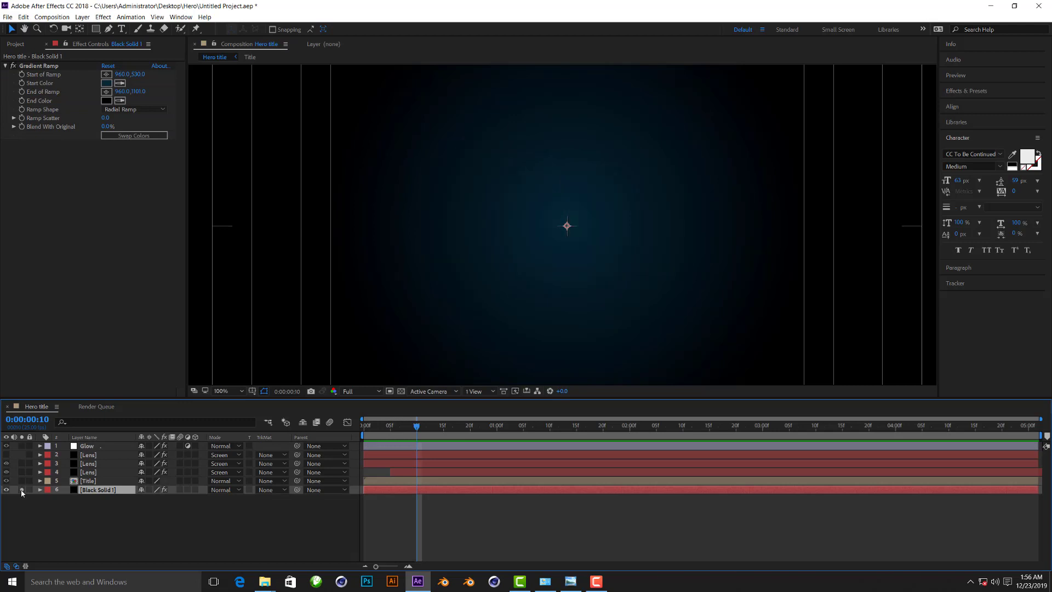
key("comma")
key("comma")
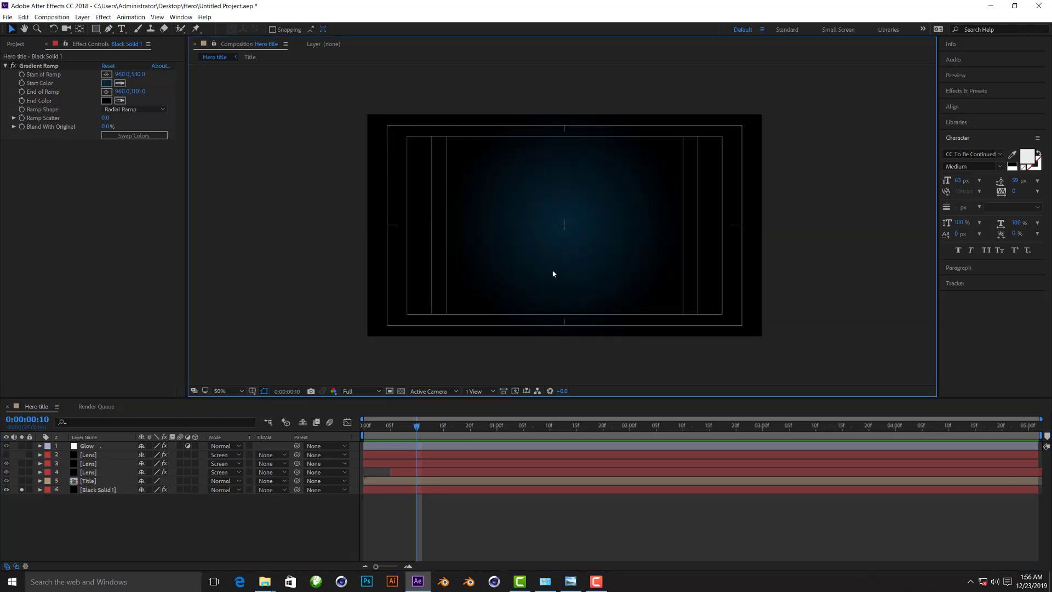
left_click(106, 83)
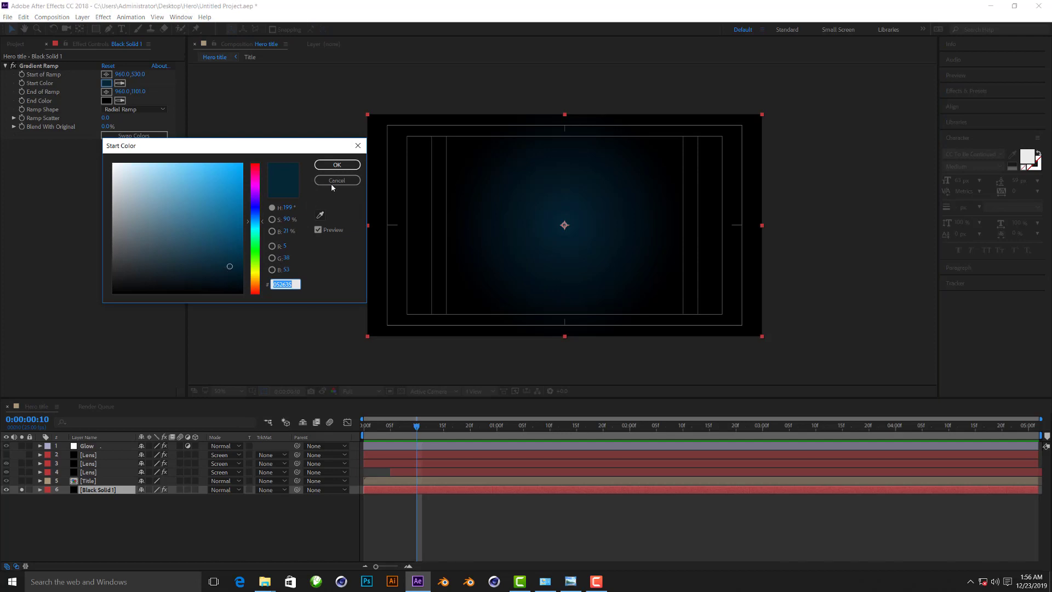
key("Return")
Solo the Title layer and scrub to about 2 seconds
left_click(813, 220)
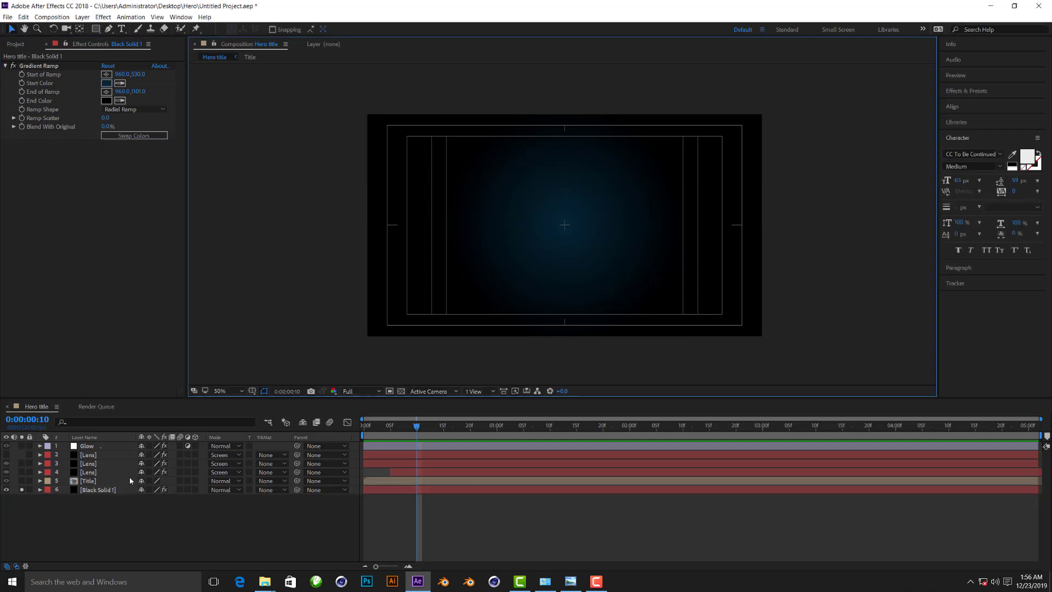
left_click(100, 491)
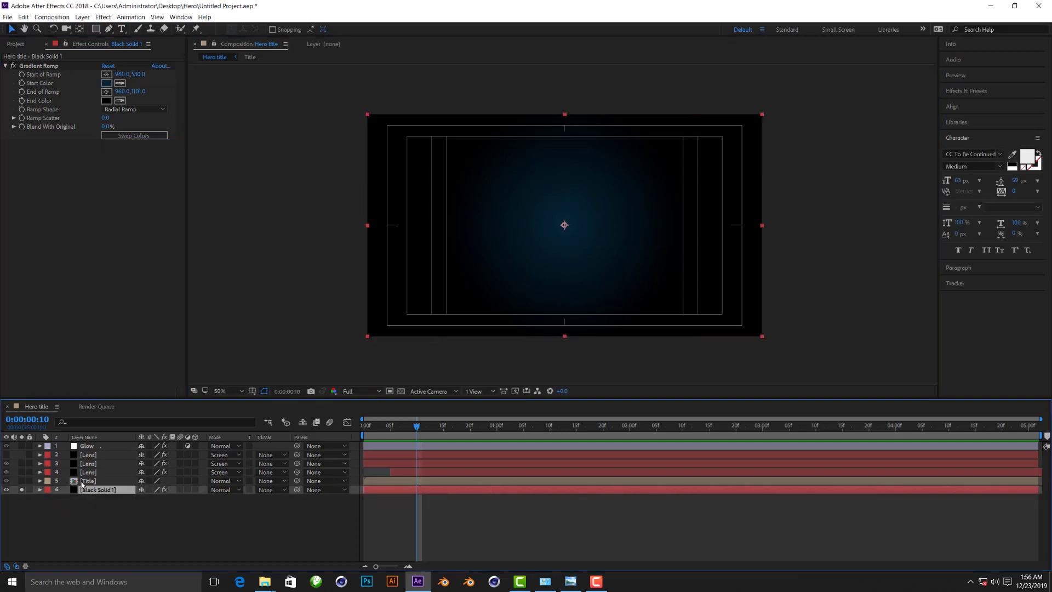
left_click(22, 481)
left_click_drag(404, 434, 720, 428)
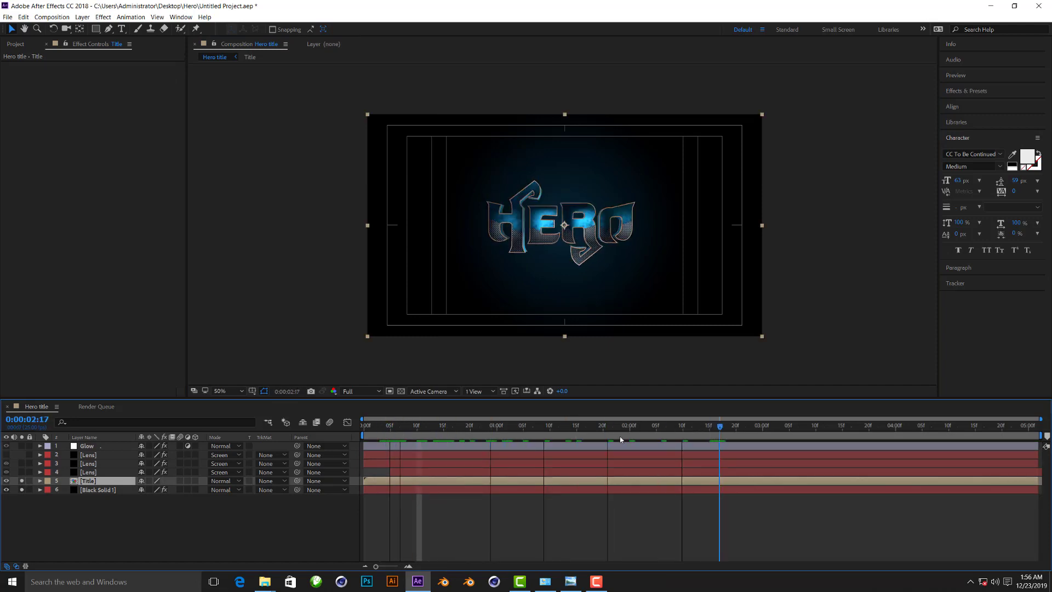
Open the Title precomp and view the white HERO pass layer at 100%
double_click(92, 481)
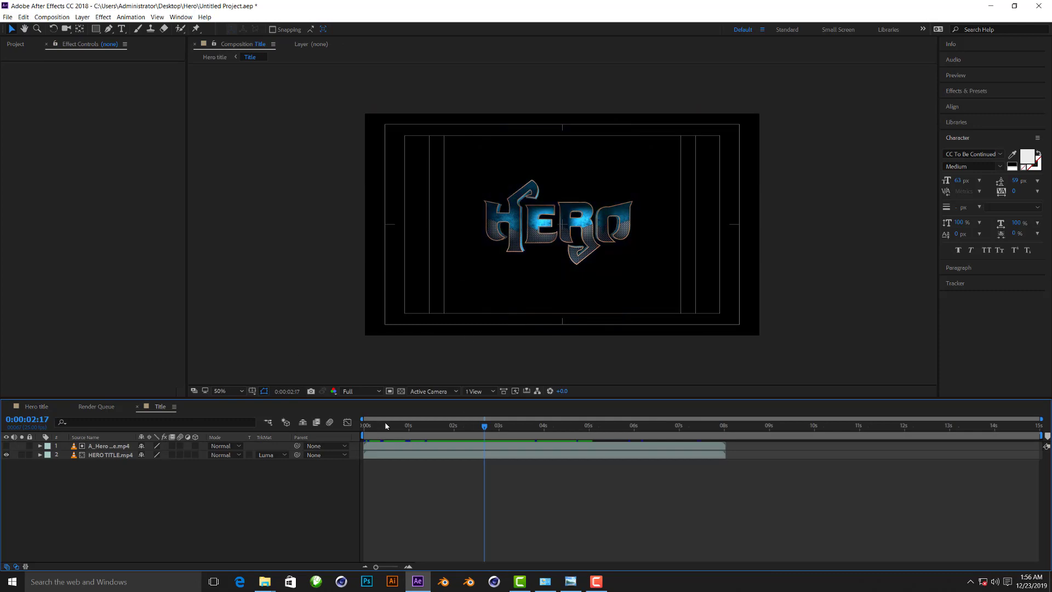
left_click_drag(411, 433, 534, 432)
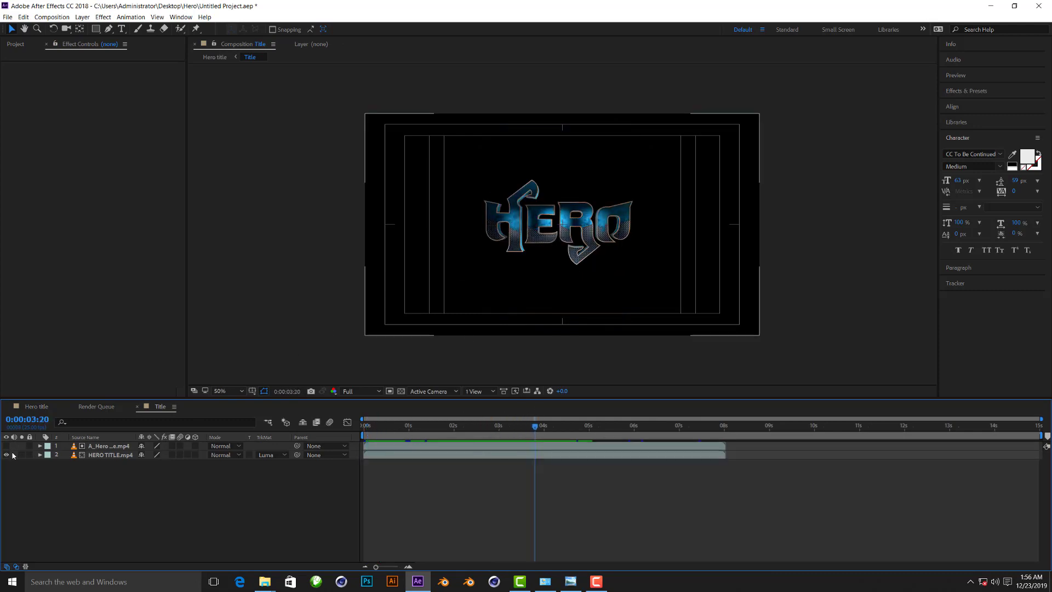
left_click(87, 446)
left_click(6, 445)
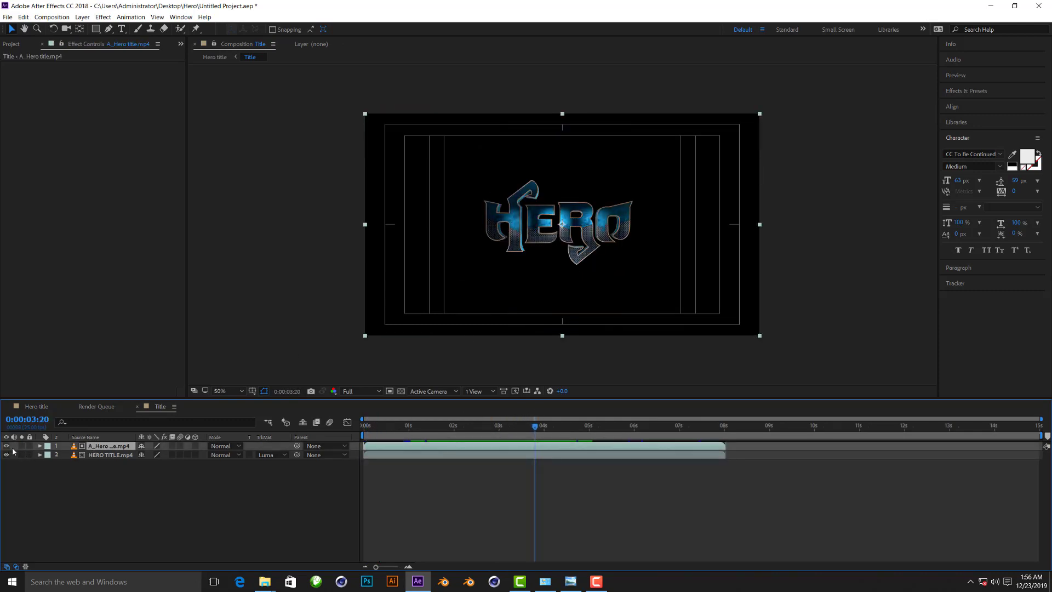
key("slash")
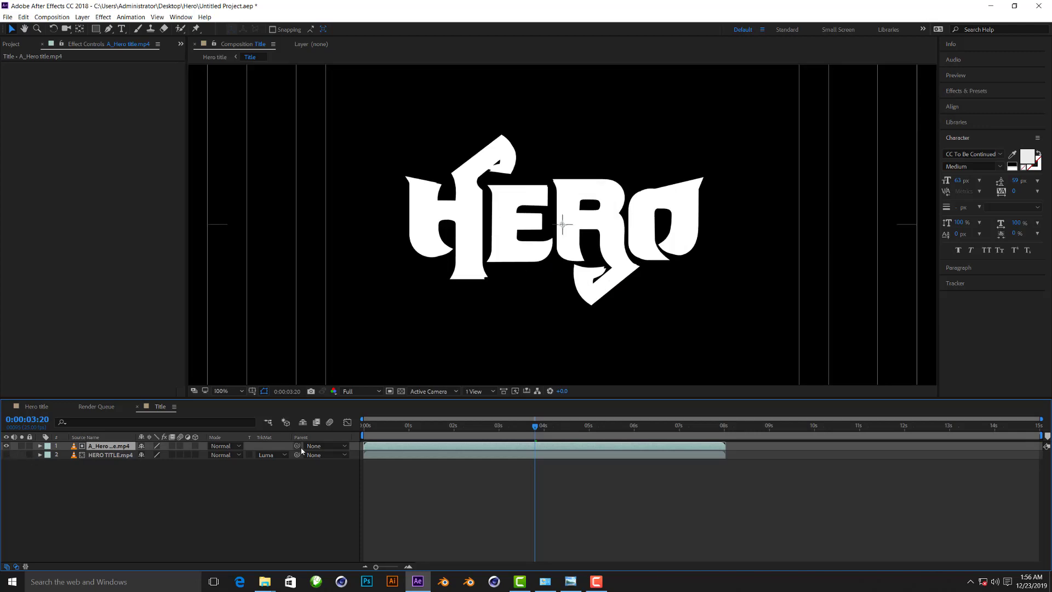
mouse_move(441, 433)
left_mouse_down()
mouse_move(364, 433)
mouse_move(675, 426)
left_mouse_up()
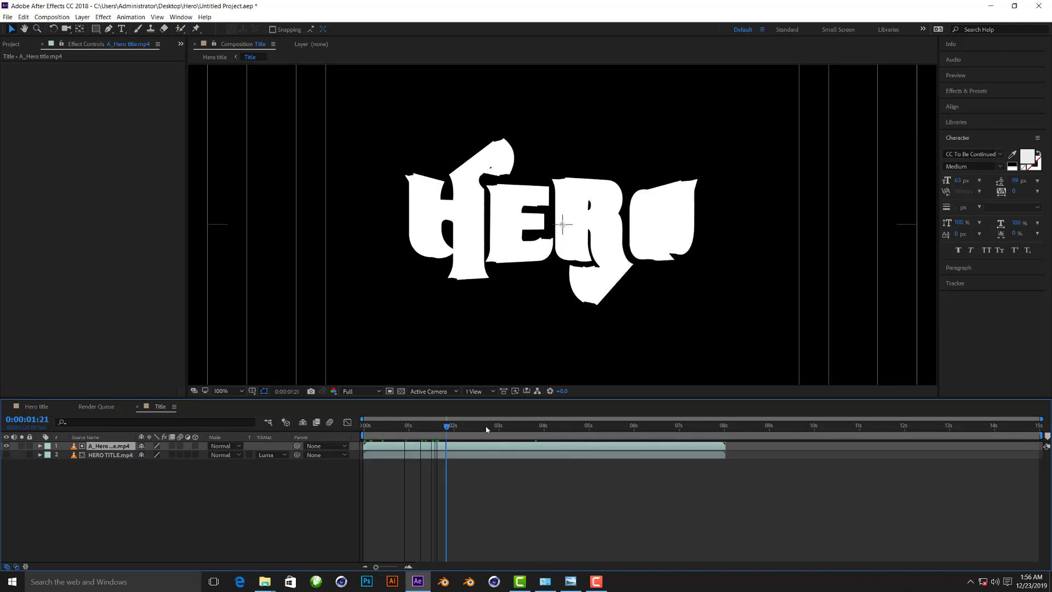
Hide the white matte, show HERO TITLE.mp4, and turn on the Transparency Grid at 50%
left_click(6, 445)
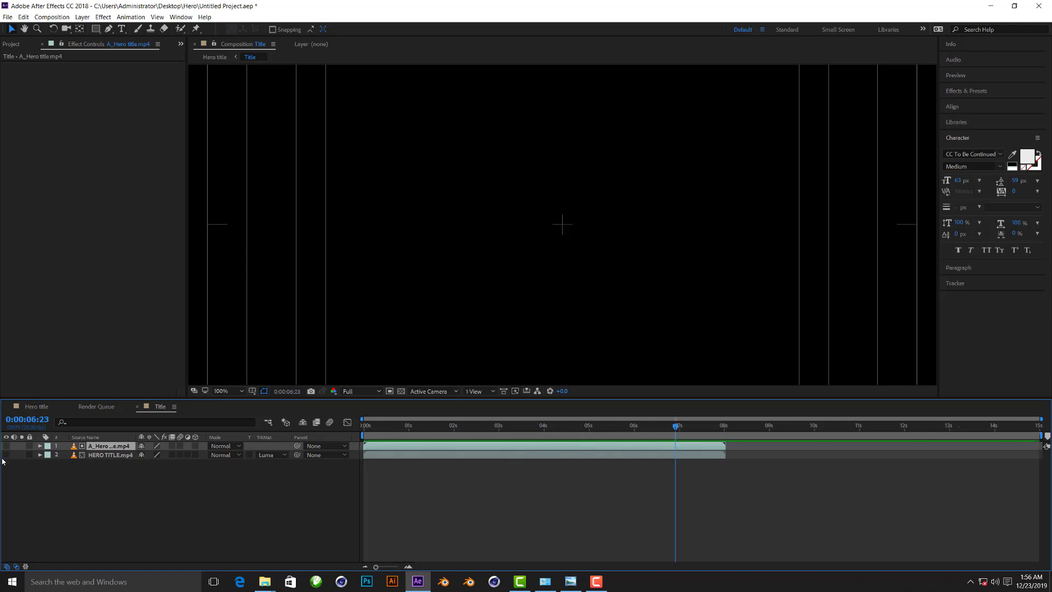
left_click(6, 455)
left_click_drag(411, 426, 478, 427)
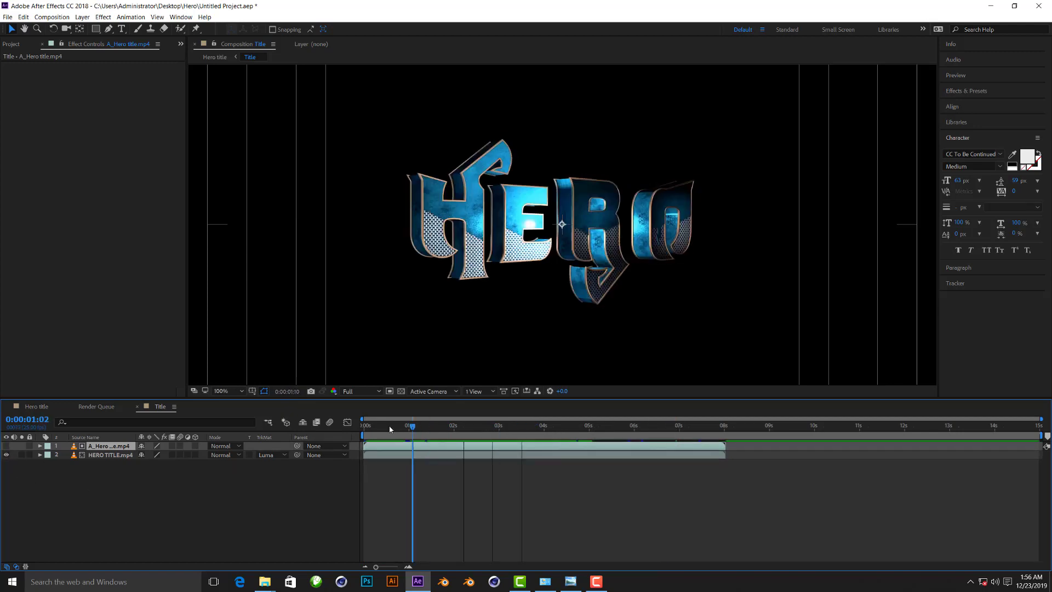
key("comma")
left_click(404, 391)
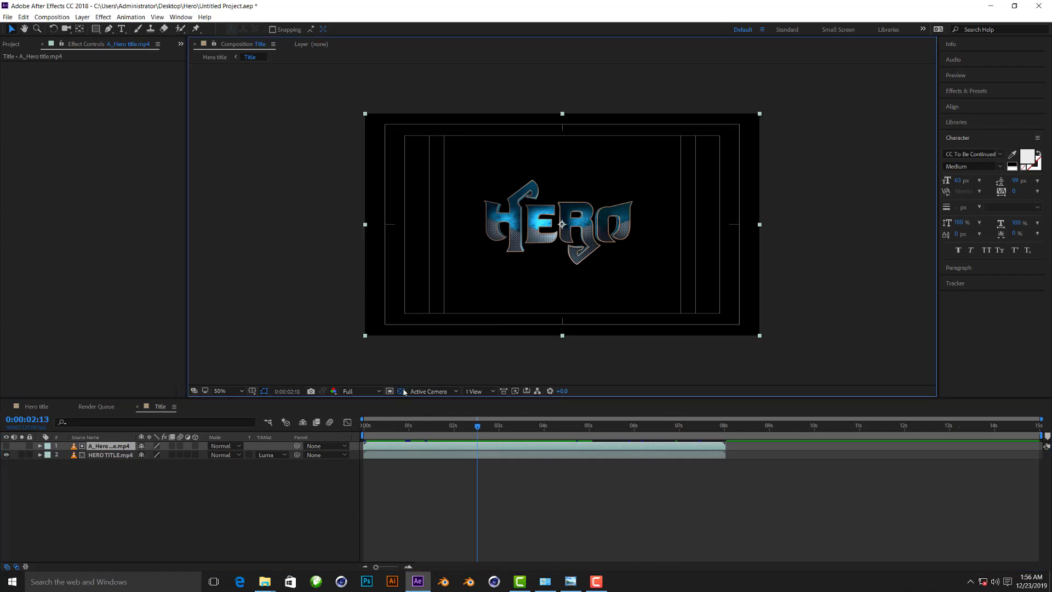
left_click(401, 391)
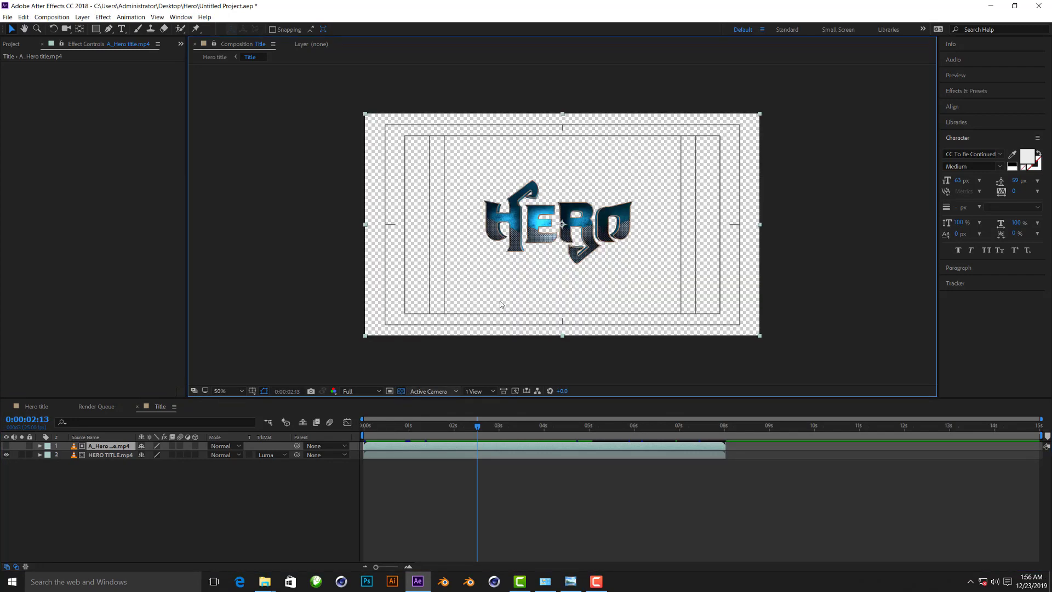
Set HERO TITLE.mp4's track matte to None, then back to Luma Matte
left_click(272, 455)
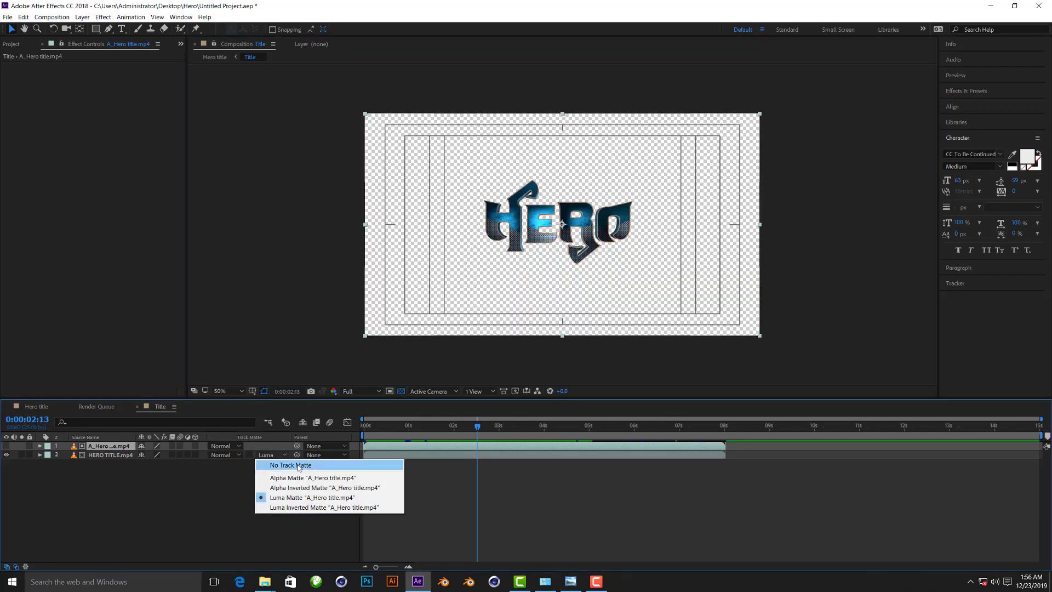
left_click(299, 469)
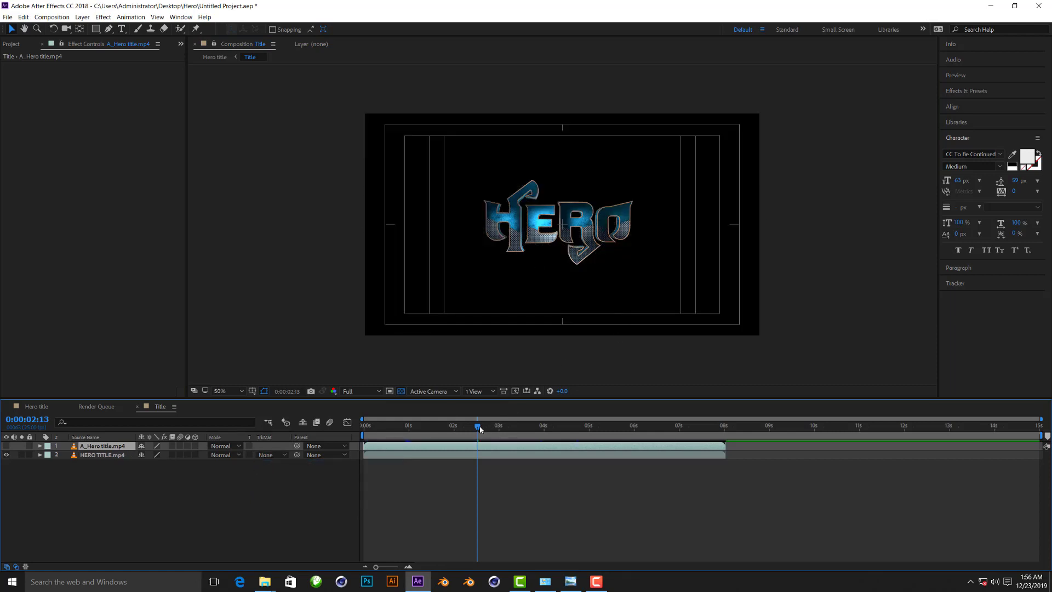
left_click_drag(411, 429, 601, 426)
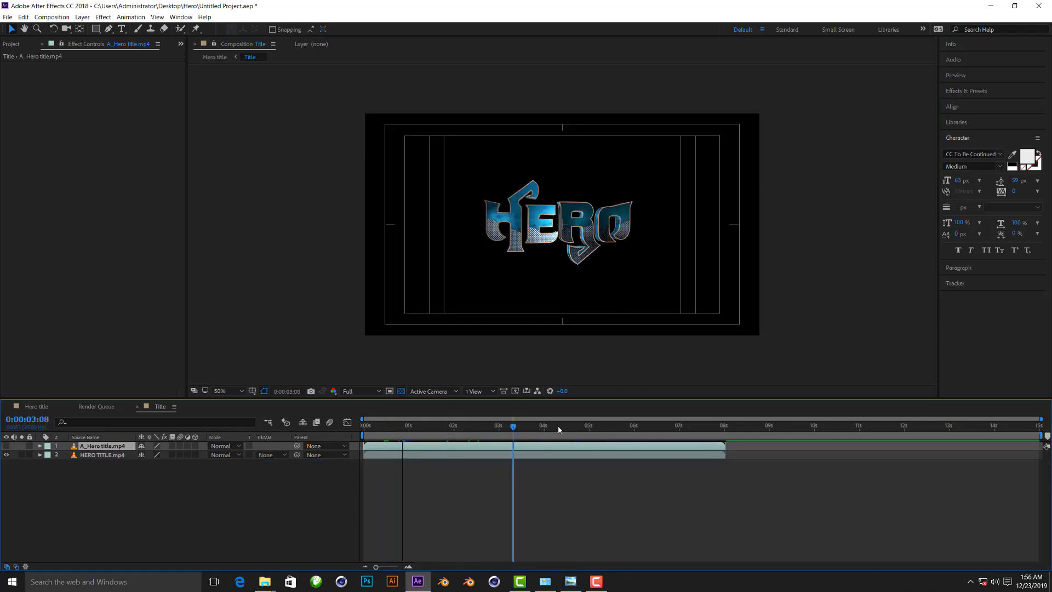
left_click(6, 446)
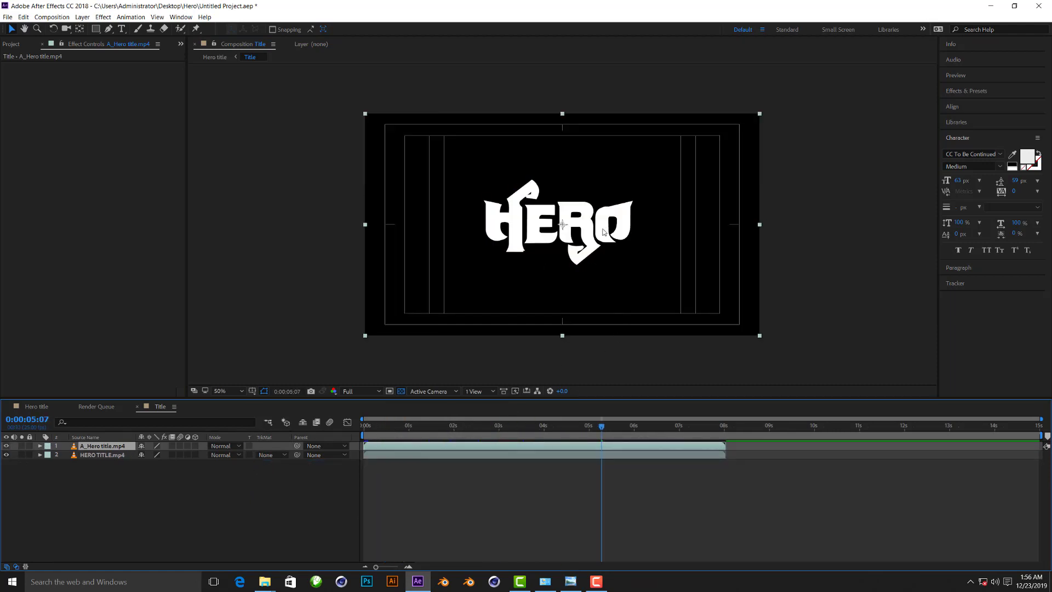
key("slash")
left_click(266, 455)
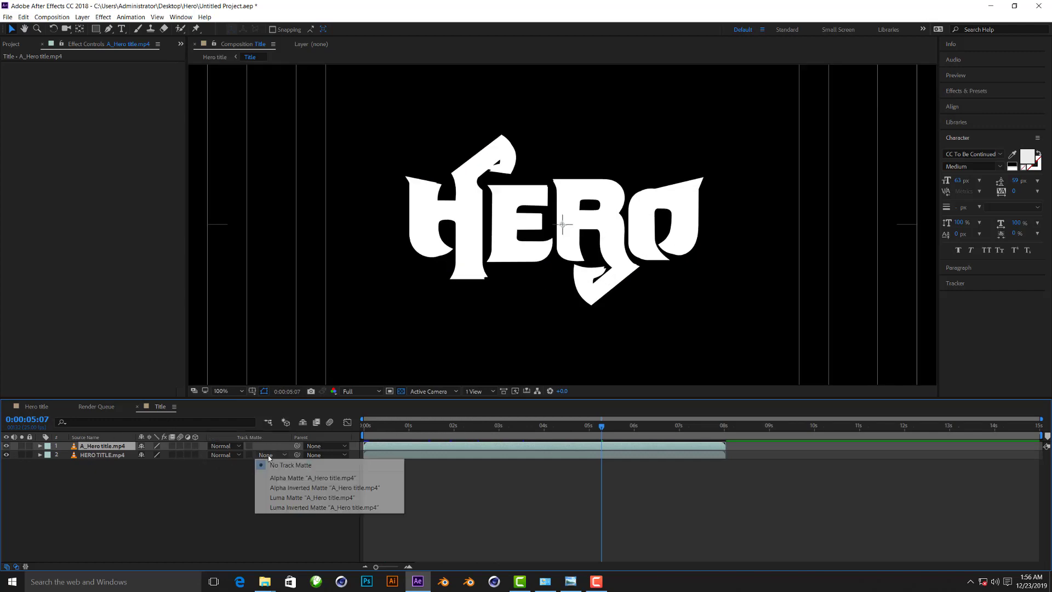
left_click(288, 499)
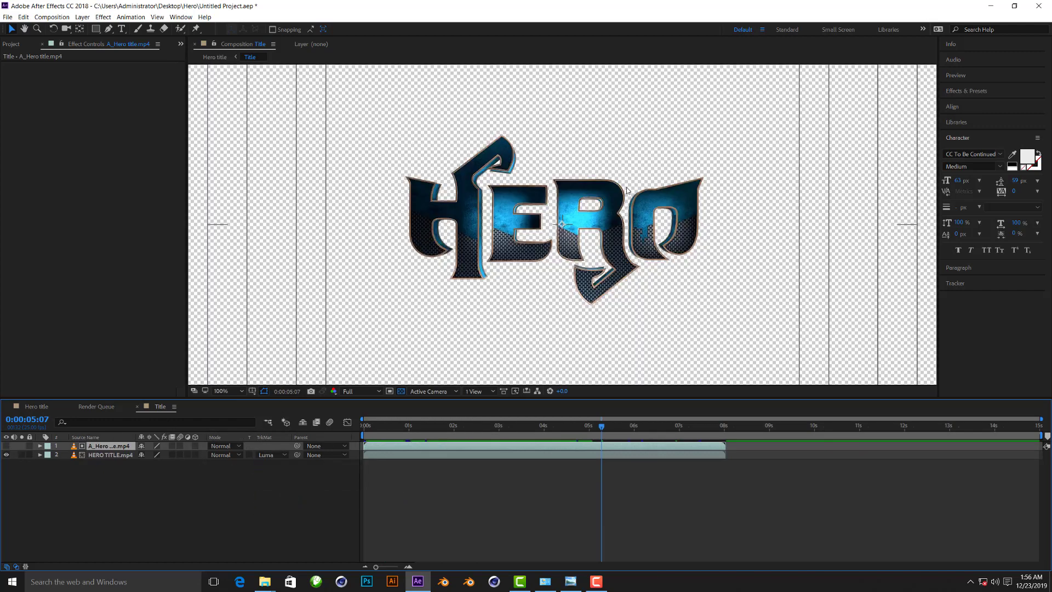
mouse_move(496, 427)
left_mouse_down()
mouse_move(383, 427)
mouse_move(633, 422)
left_mouse_up()
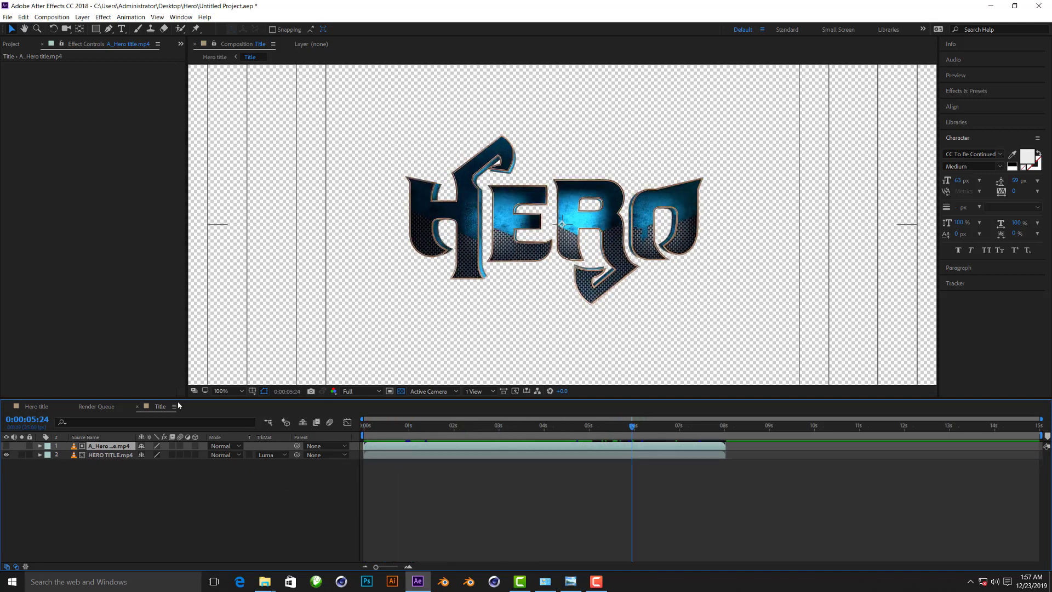
Return to the Hero title comp, preview it, and select a Lens layer at 100% view
left_click(36, 406)
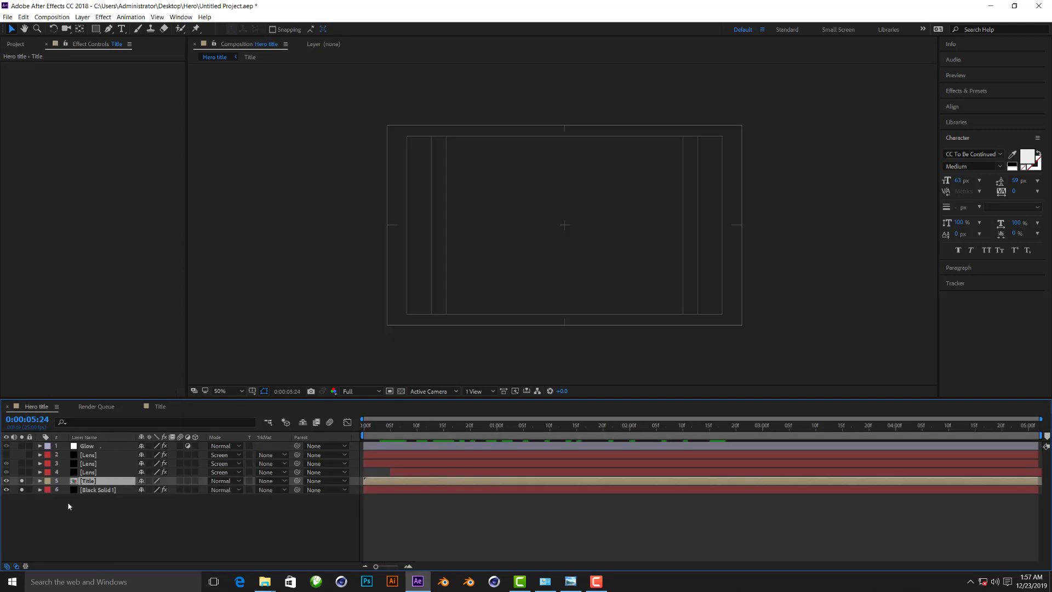
left_click(441, 433)
key("space")
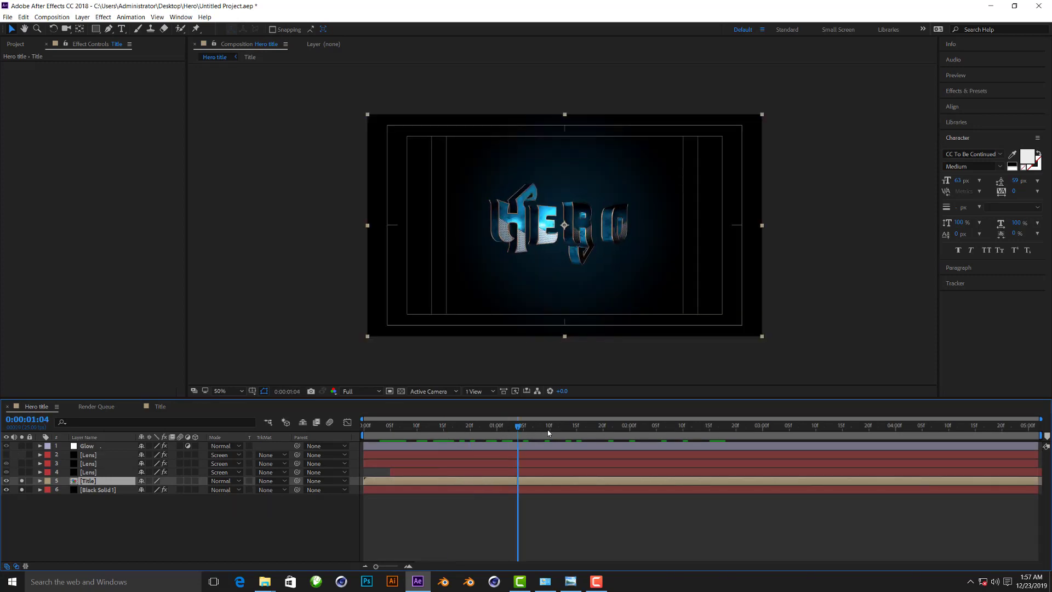
left_click(90, 473)
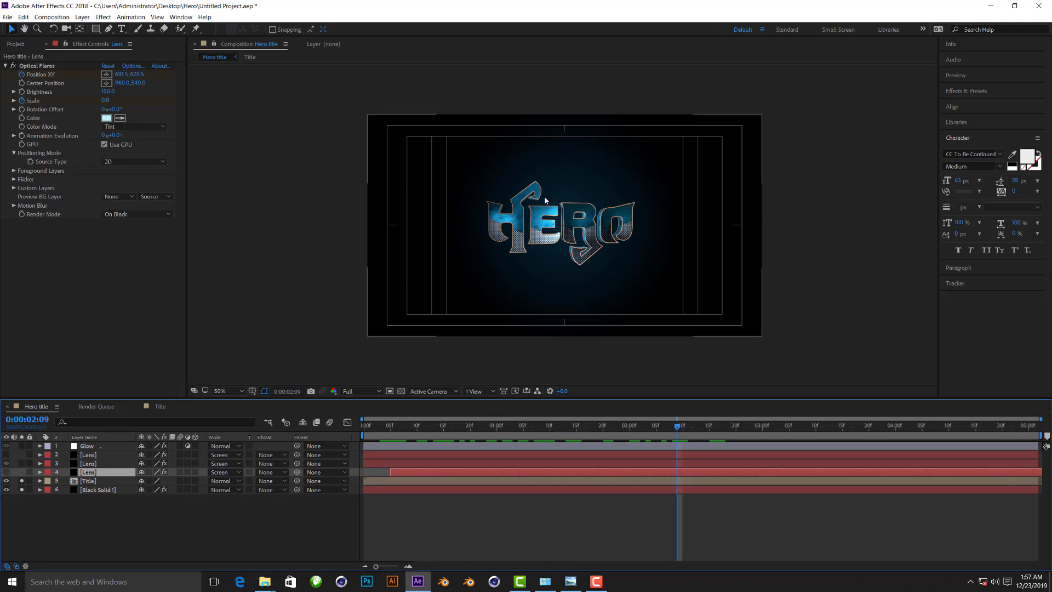
key("slash")
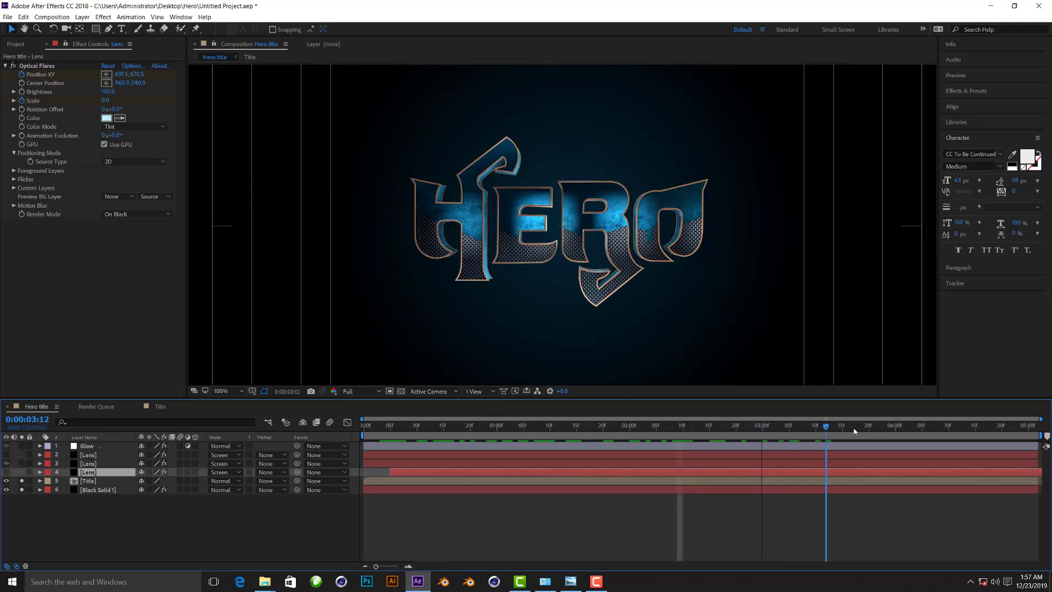
left_click_drag(692, 437, 709, 426)
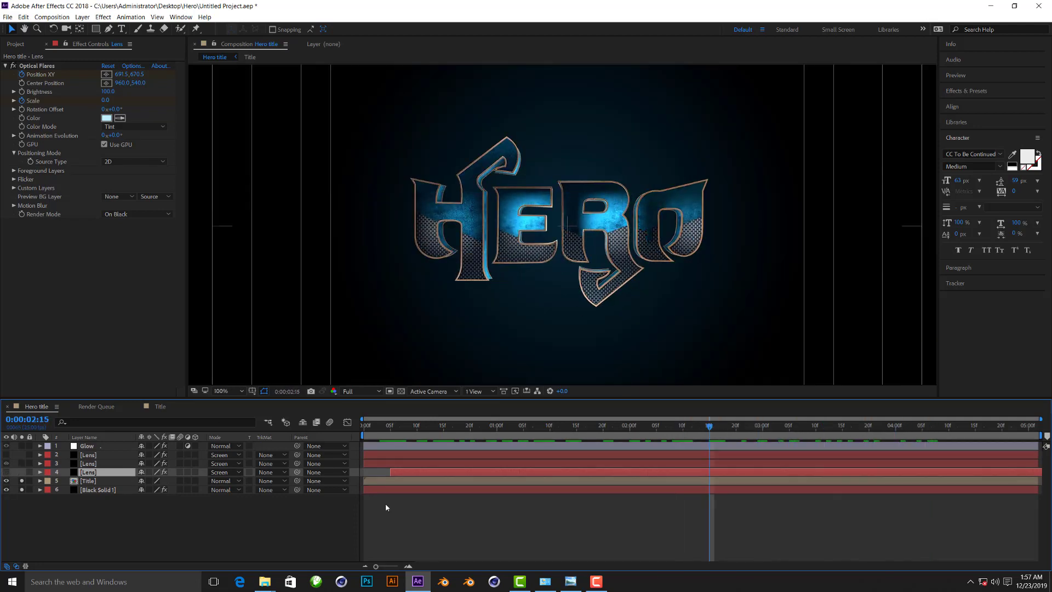
Solo Lens layers 3 and 4 and select both of them
left_click(5, 475)
left_click(21, 472)
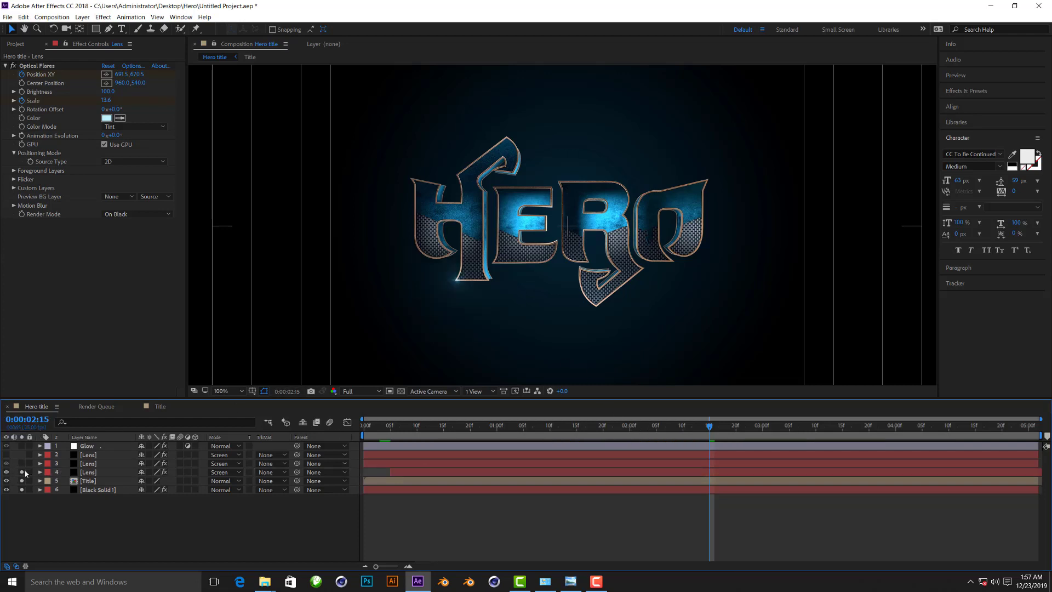
left_click(21, 463)
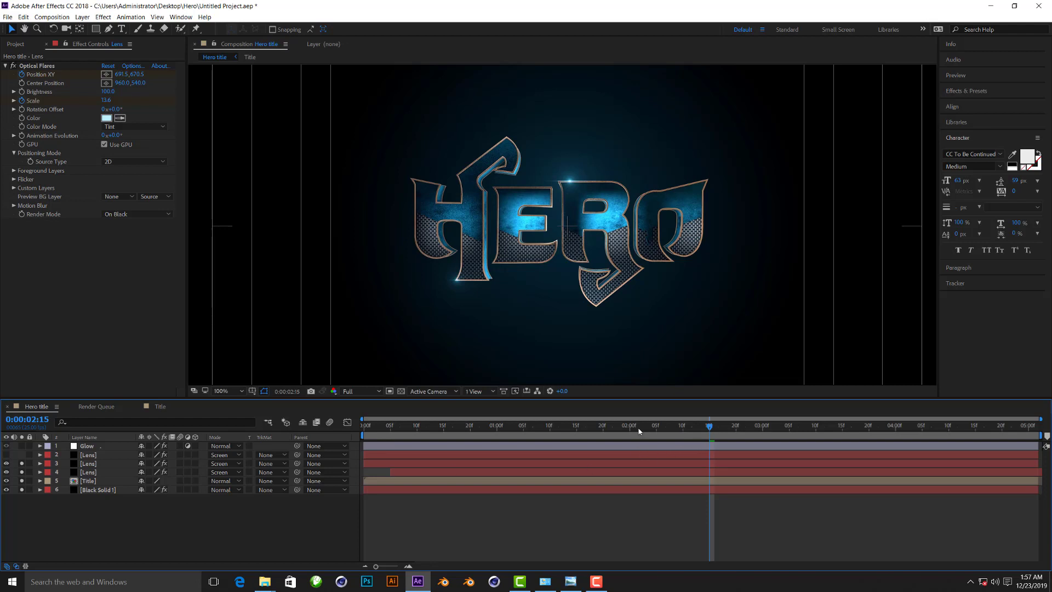
left_click_drag(639, 431, 815, 432)
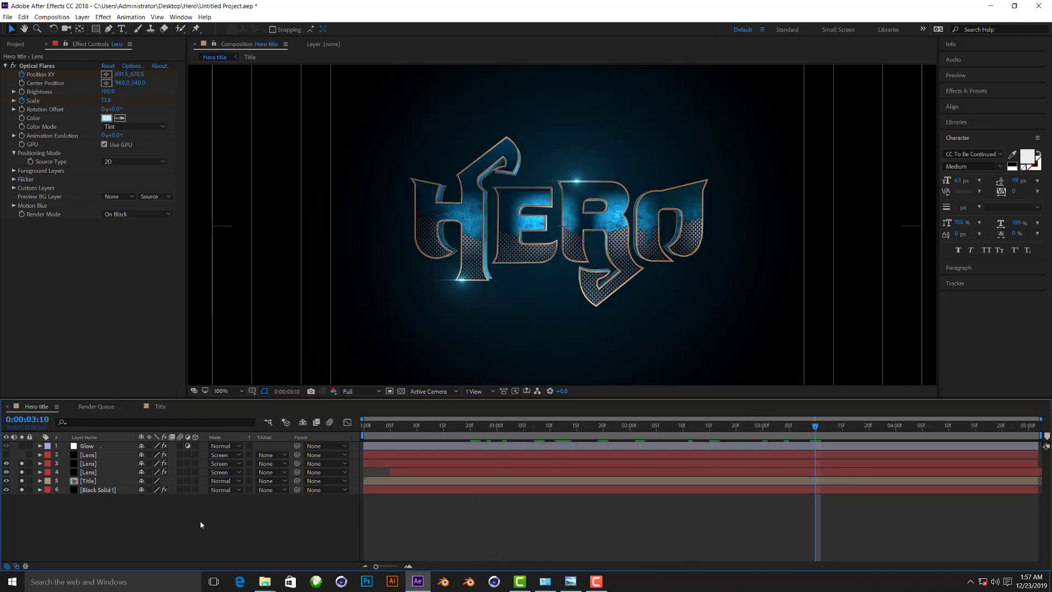
left_click(92, 464)
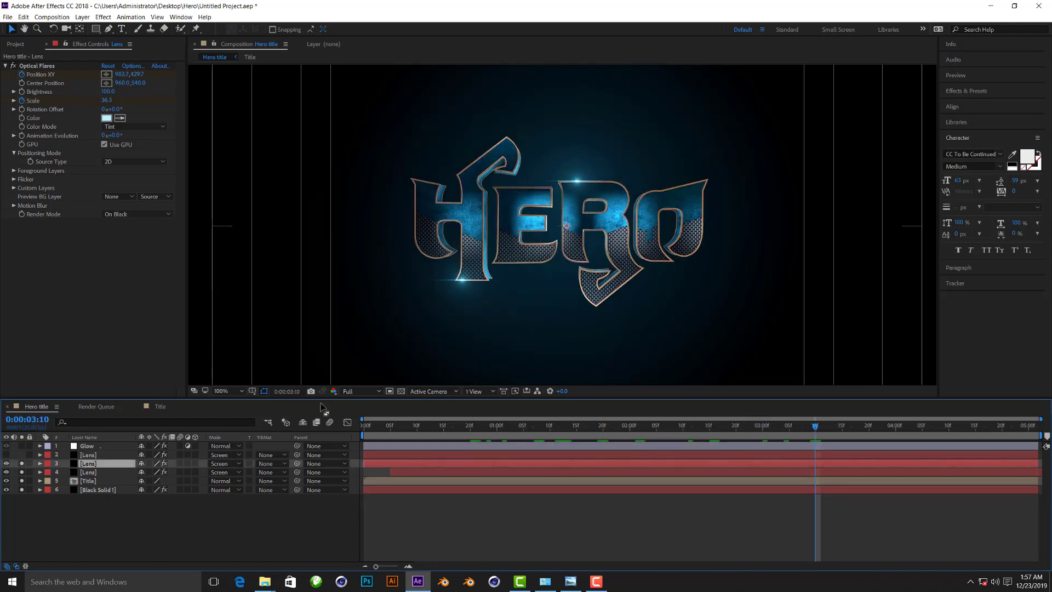
left_click(92, 474, "shift")
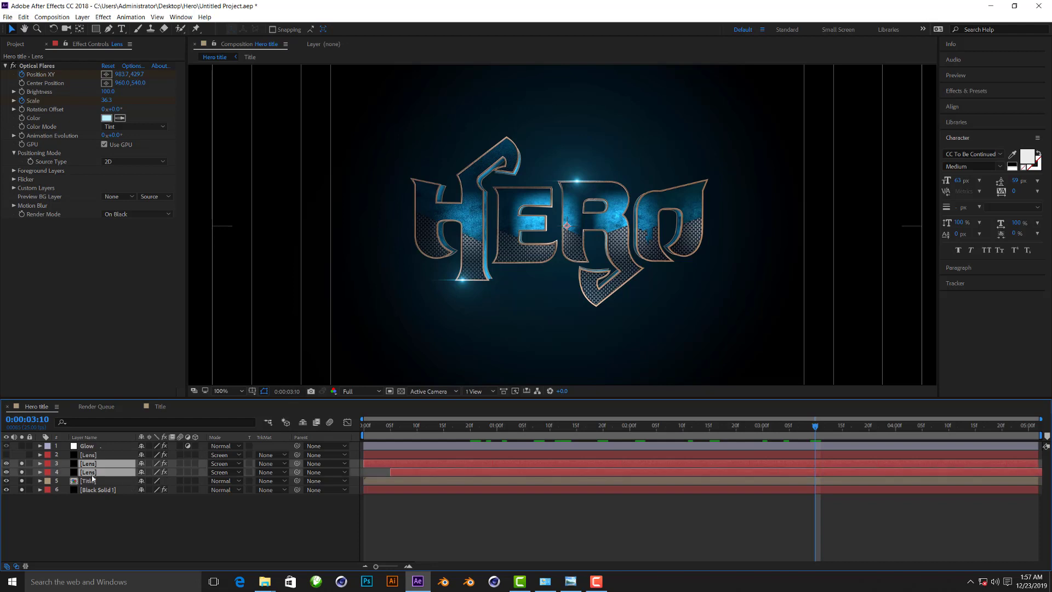
Reveal the flare keyframes and scrub around 2:16–2:19 to watch the flares move
key("u")
left_click_drag(650, 426, 738, 427)
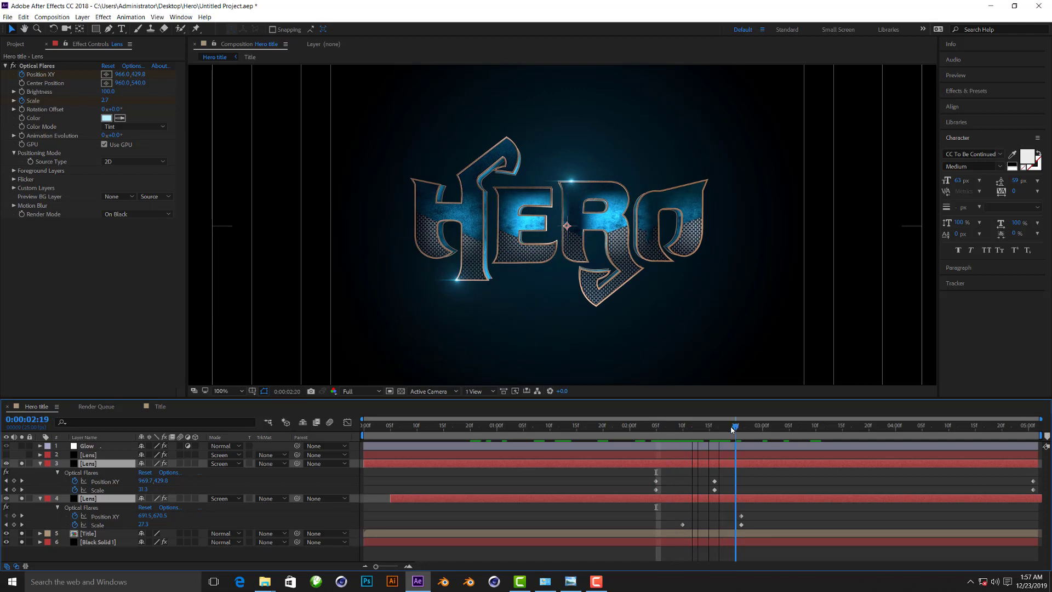
key("Page_Up")
key("Page_Up")
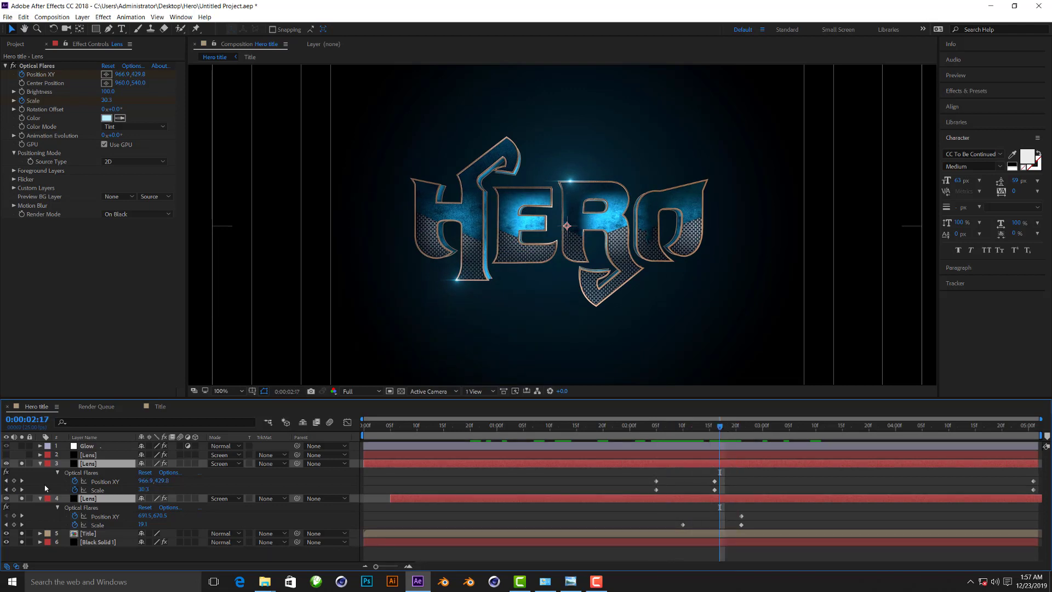
left_click(7, 481)
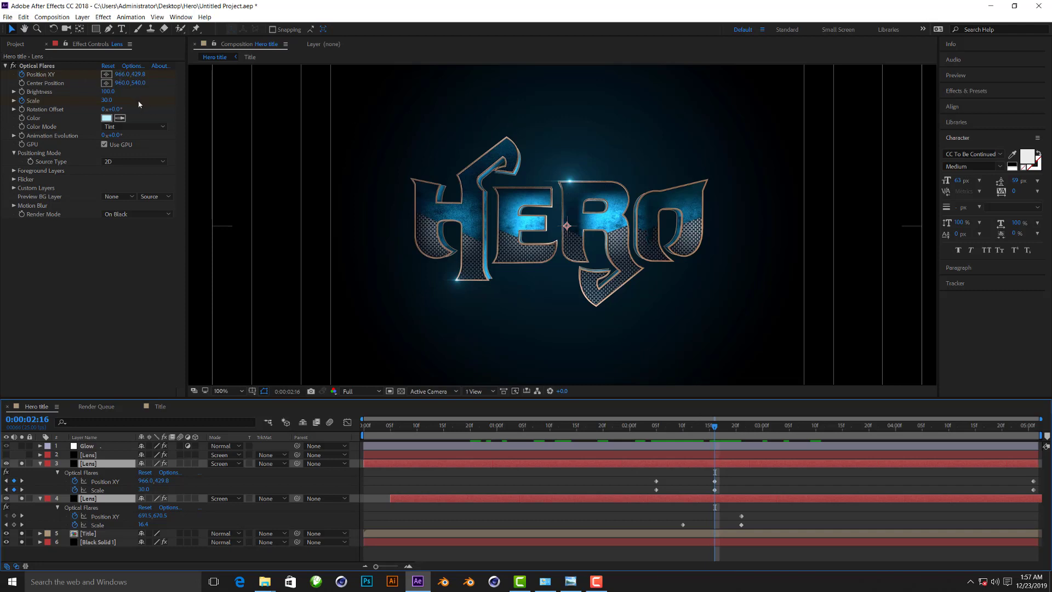
left_click(671, 478)
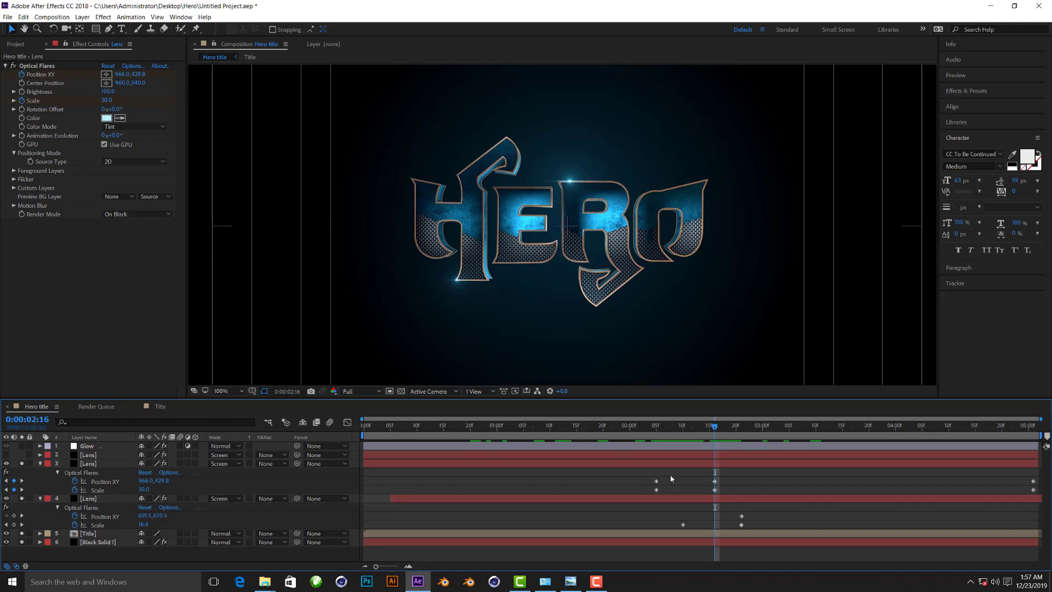
mouse_move(663, 432)
left_mouse_down()
mouse_move(731, 425)
mouse_move(784, 403)
left_mouse_up()
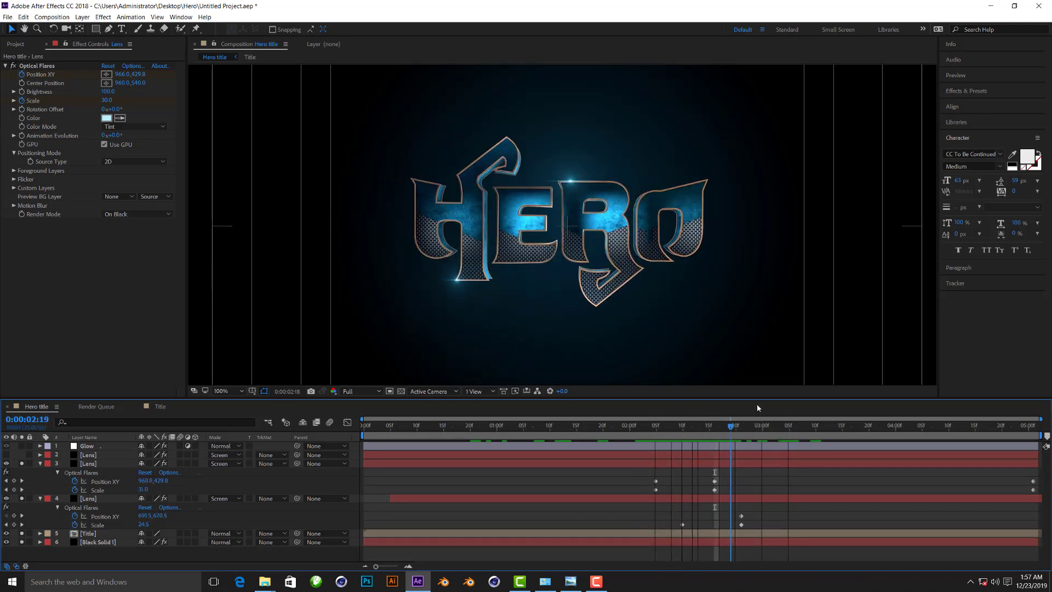
Toggle layer 4's lens flare on and off to compare the view
left_click(727, 498)
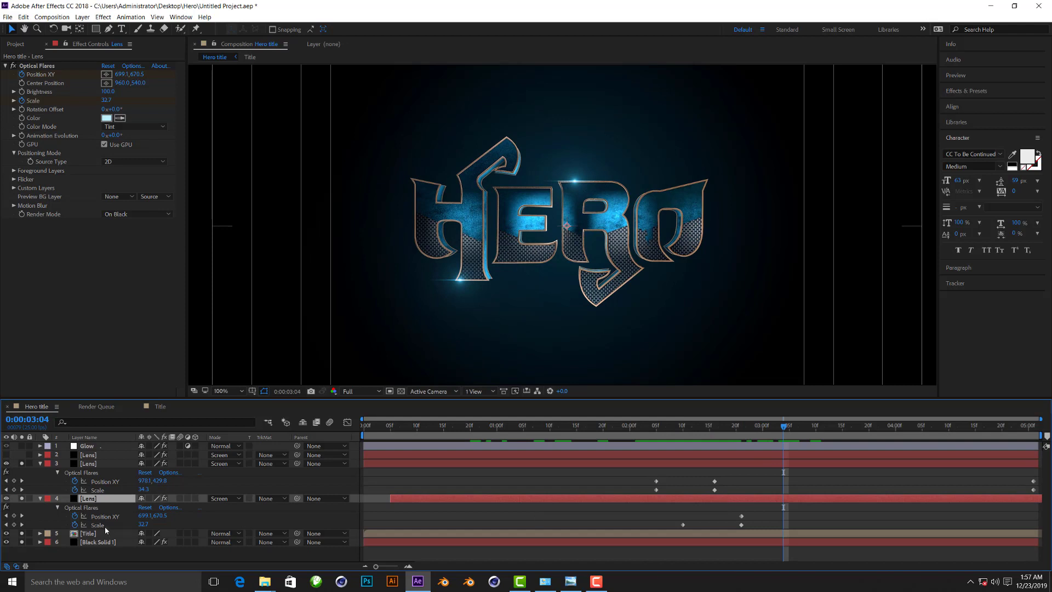
left_click(5, 498)
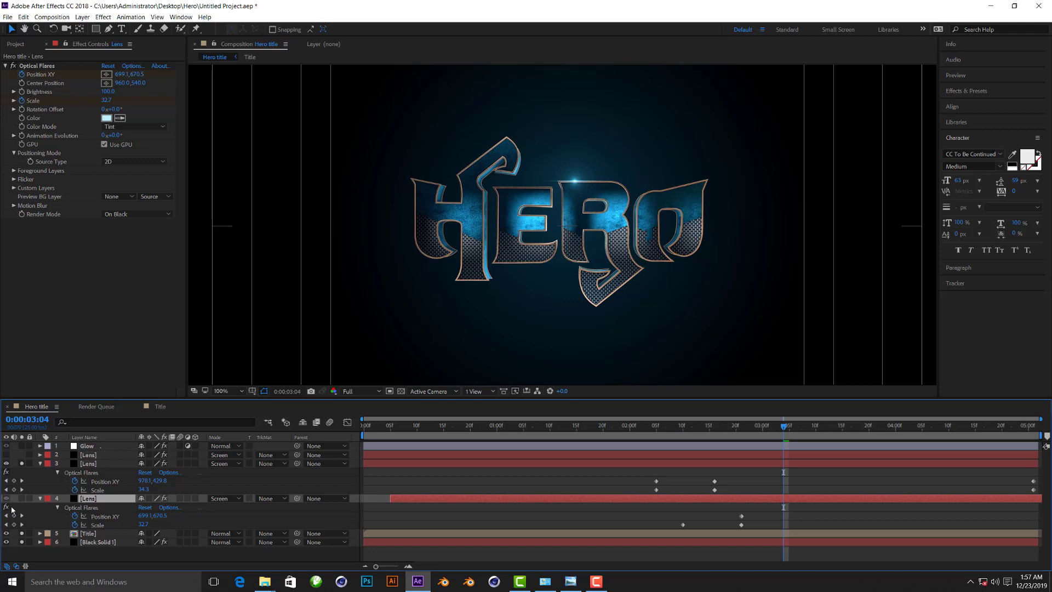
left_click(6, 499)
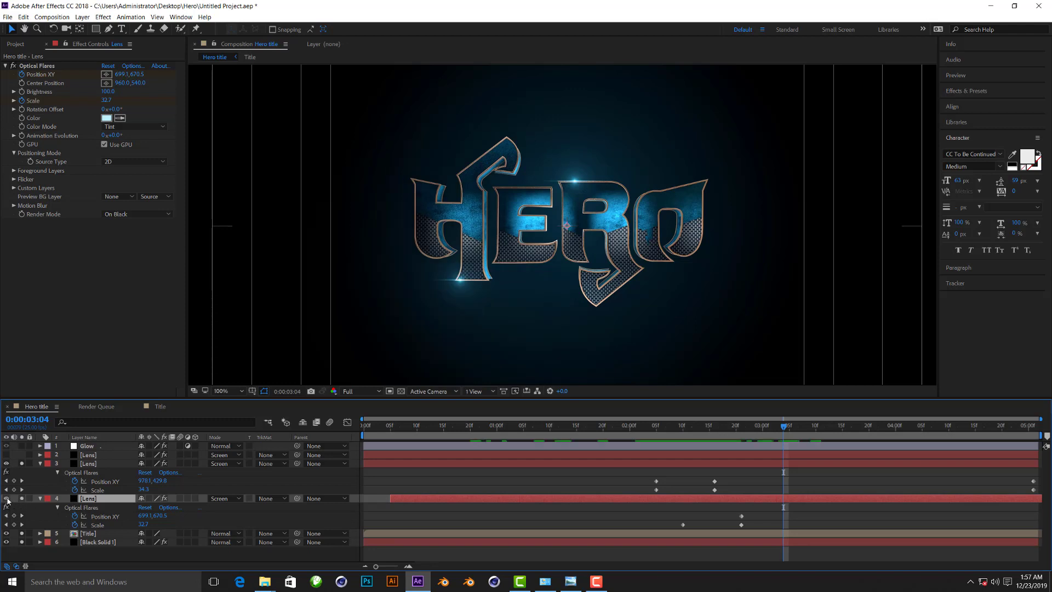
left_click(7, 498)
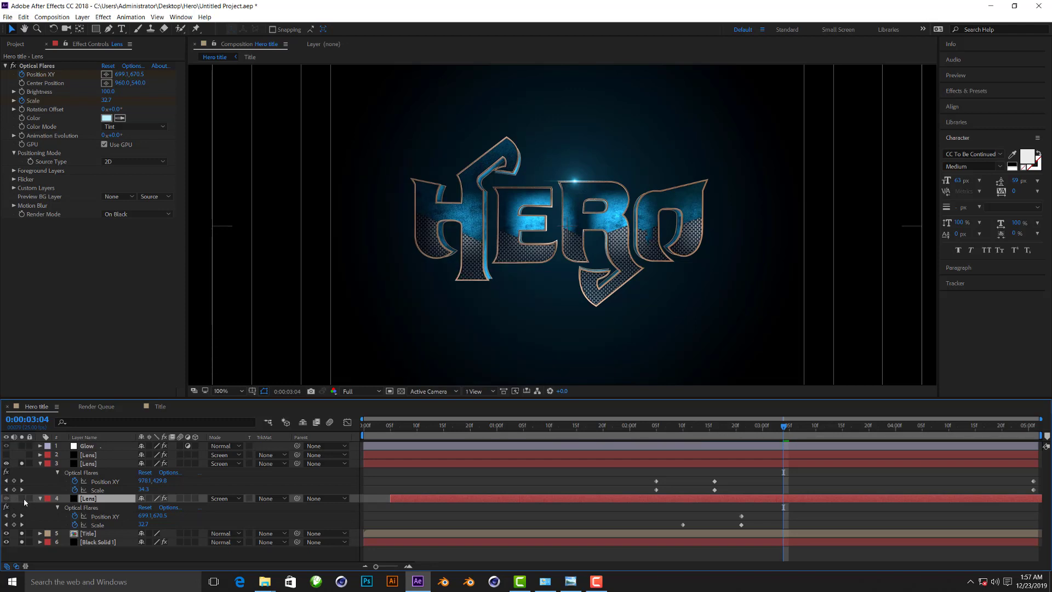
left_click(21, 498)
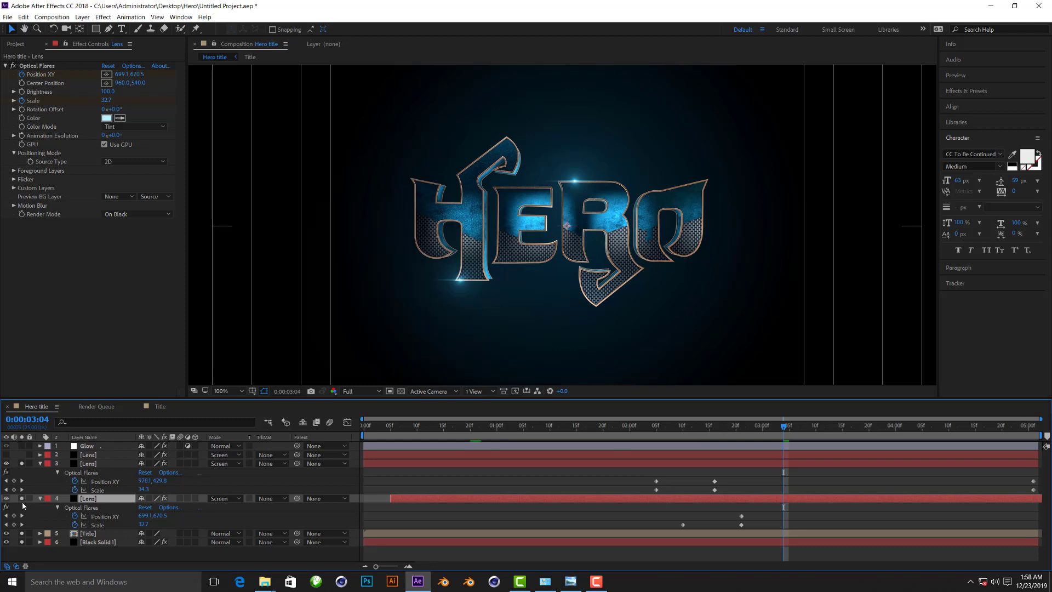
Toggle the Glow layer's visibility, play from about 2:24, and select the Glow layer
left_click(7, 455)
left_click_drag(708, 437, 758, 431)
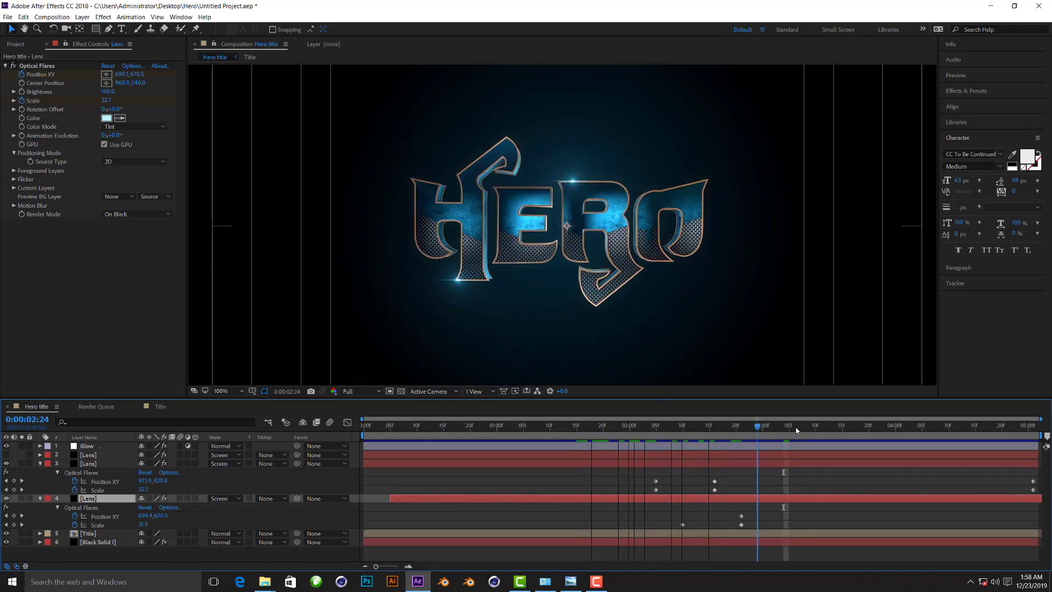
key("space")
left_click(99, 448)
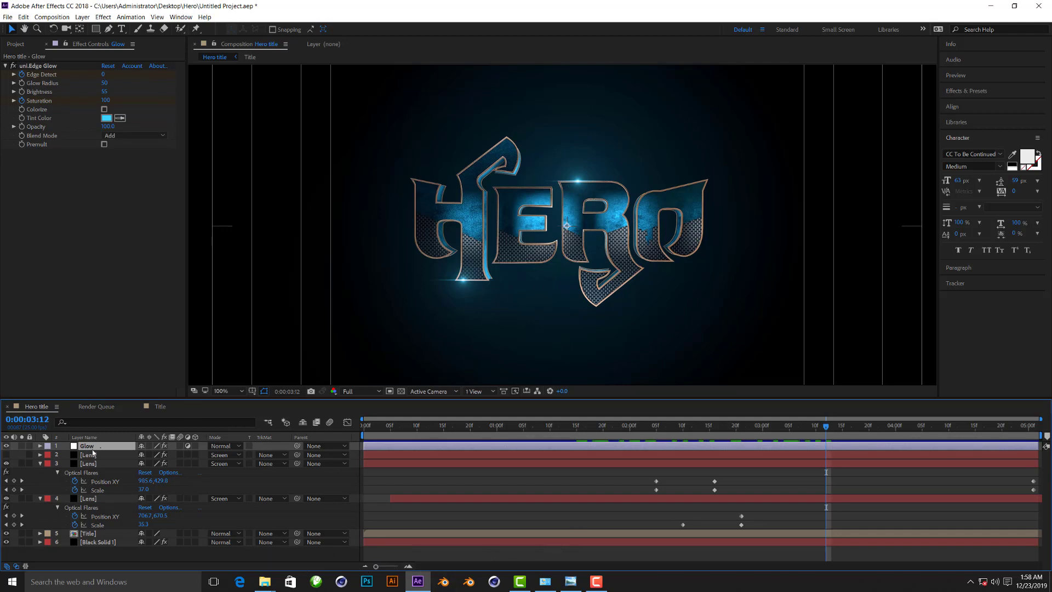
Show the Glow layer's Edge Detect and Saturation keyframes at 0:00 and list Universe Glow effects
key("u")
left_click_drag(433, 425, 340, 425)
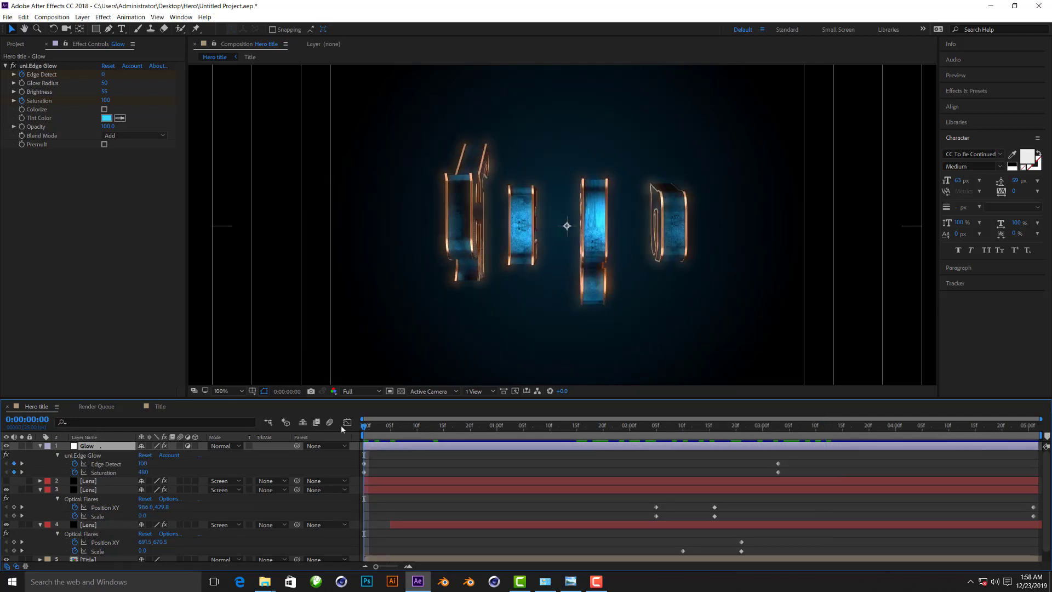
left_click(107, 464)
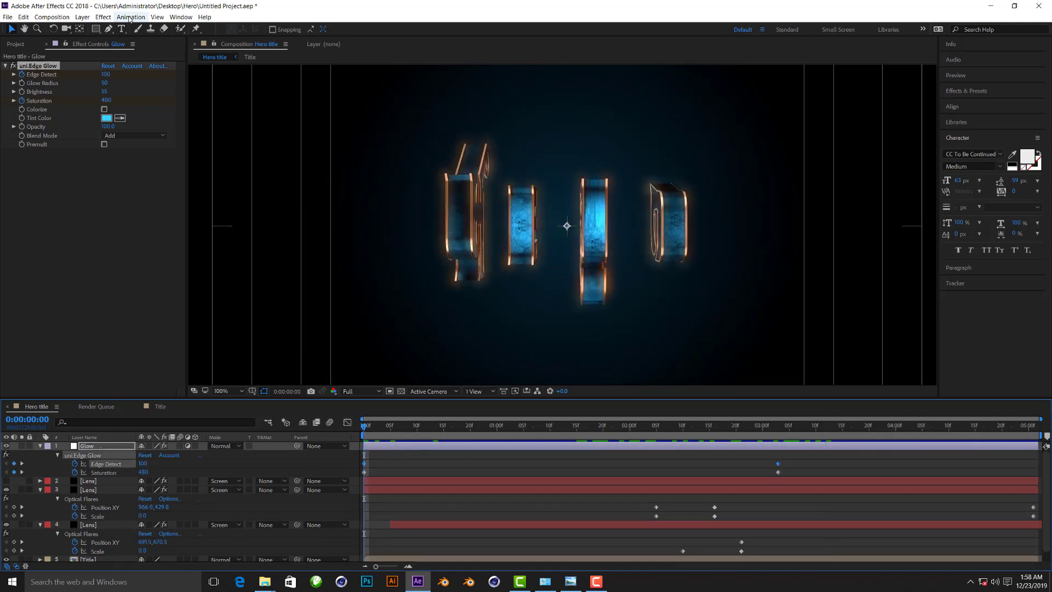
left_click(103, 17)
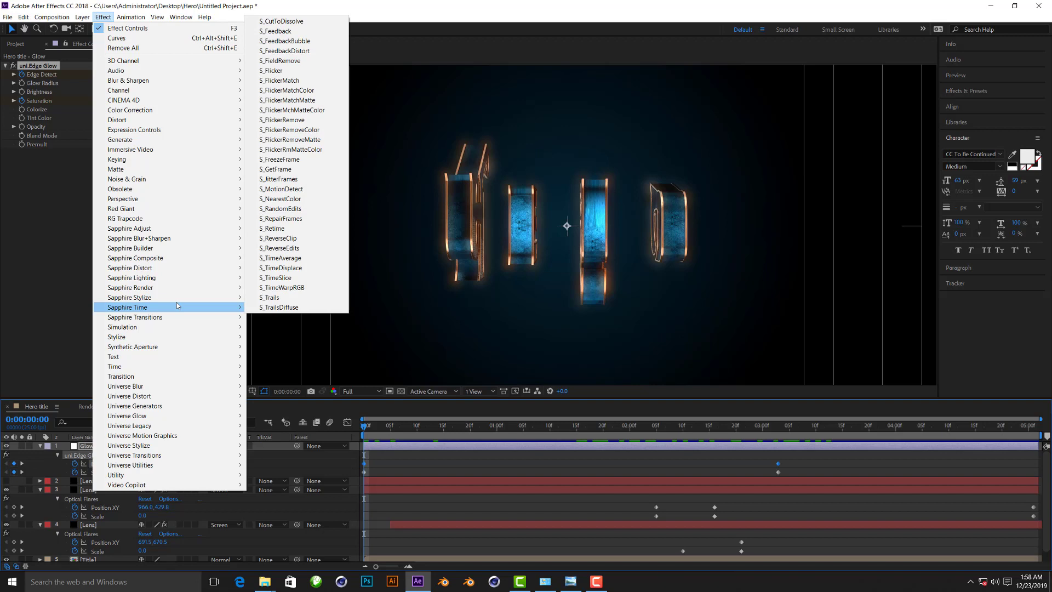
mouse_move(127, 416)
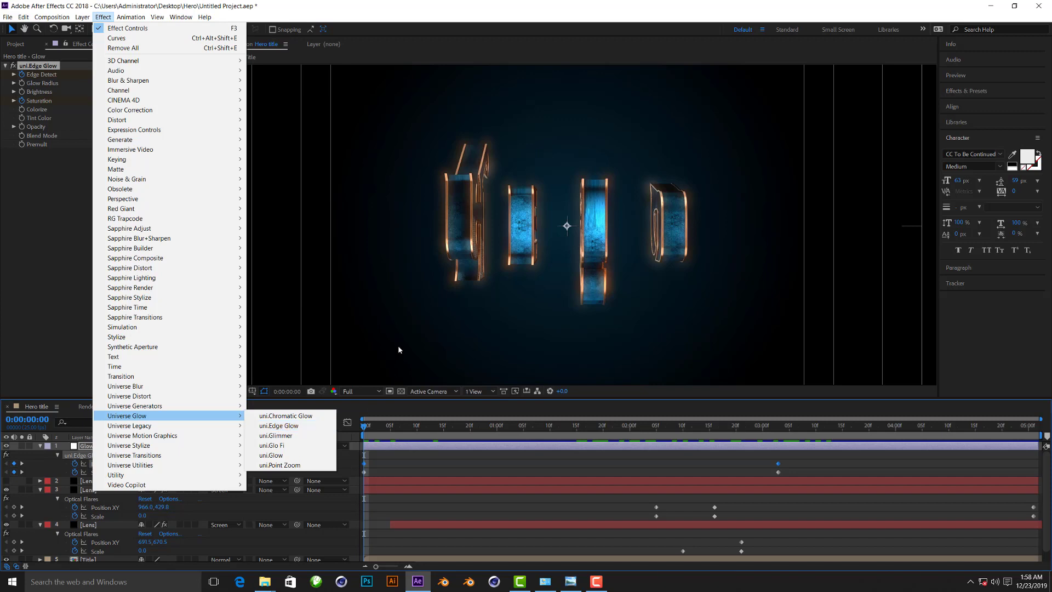
Close the effects list, try glow Saturation 1000, then restore it to 480
key("Escape")
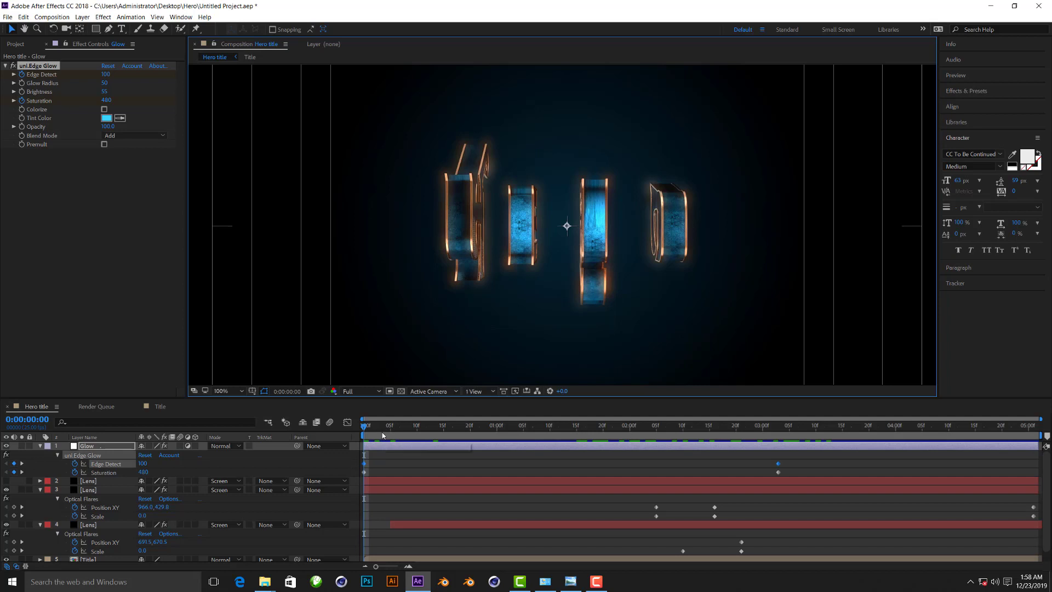
mouse_move(383, 436)
left_mouse_down()
mouse_move(409, 436)
mouse_move(364, 436)
left_mouse_up()
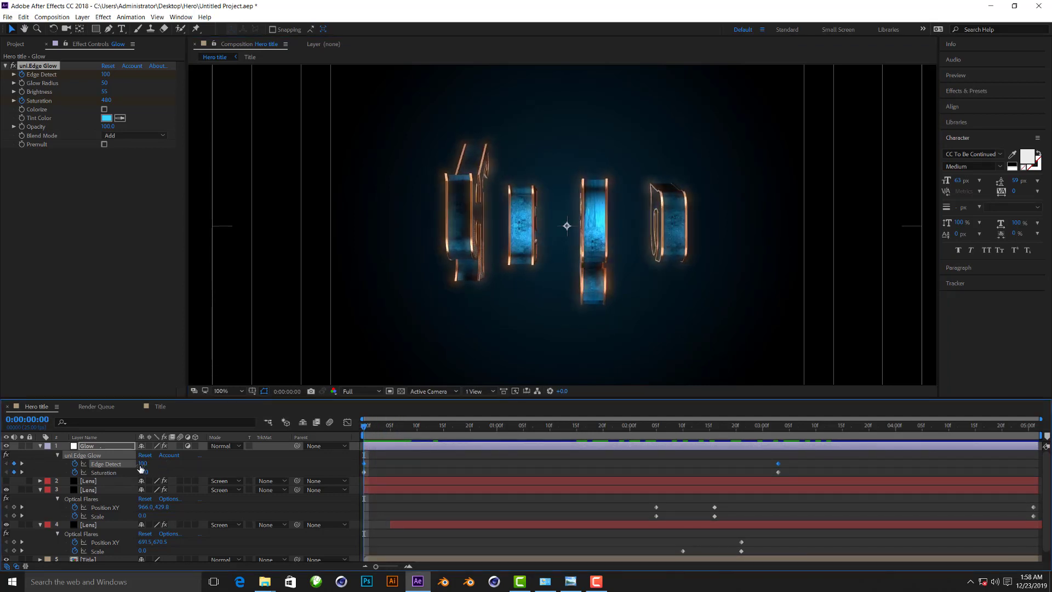
mouse_move(143, 472)
left_mouse_down()
mouse_move(196, 469)
mouse_move(110, 472)
left_mouse_up()
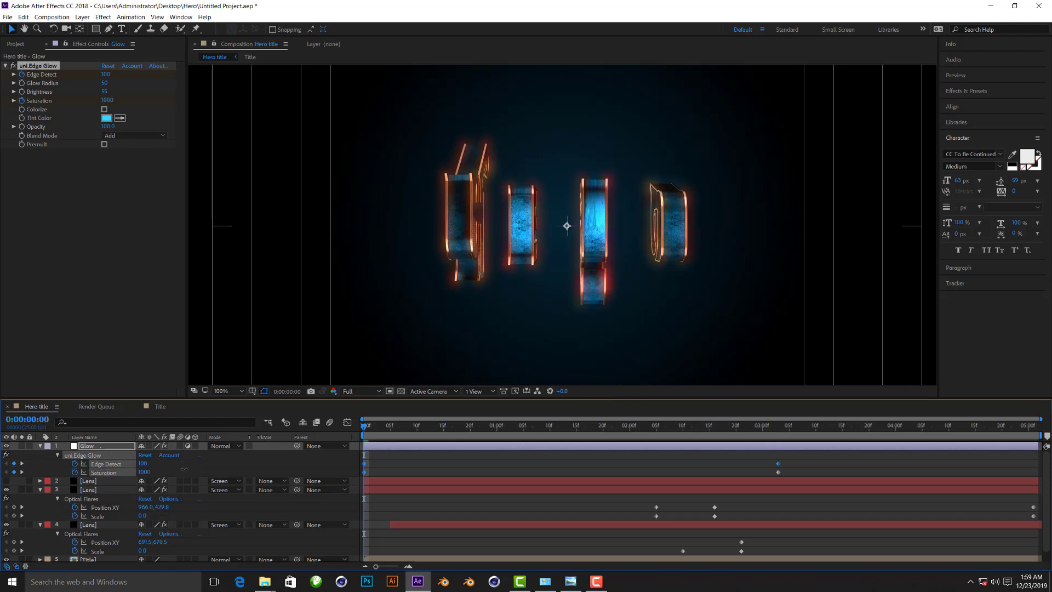
left_click_drag(184, 469, 300, 464)
key("period")
key("period")
key("period")
key("comma")
key("comma")
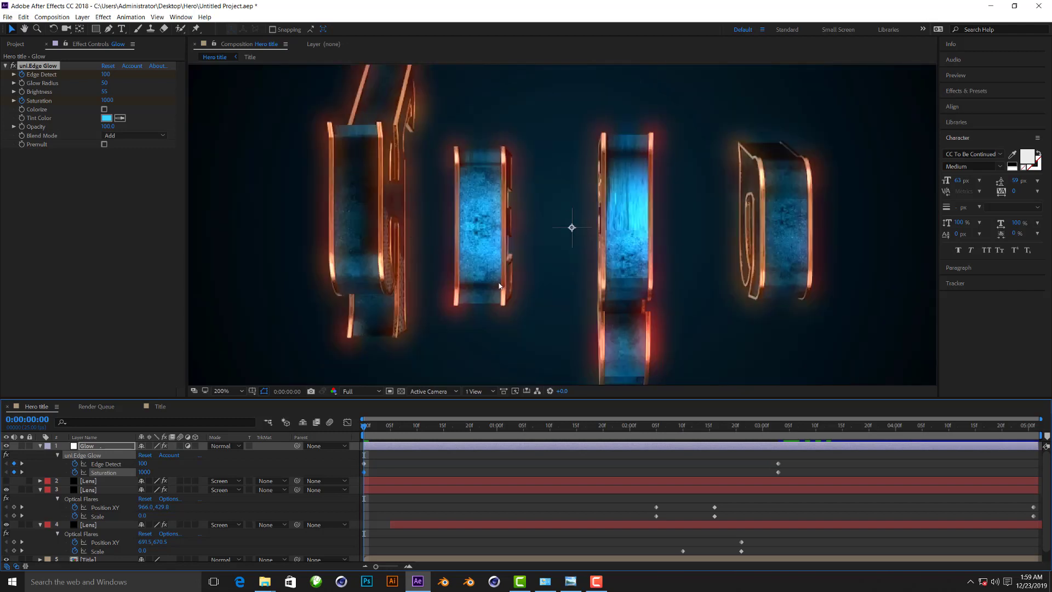
left_click_drag(144, 472, 126, 472)
left_click(146, 472)
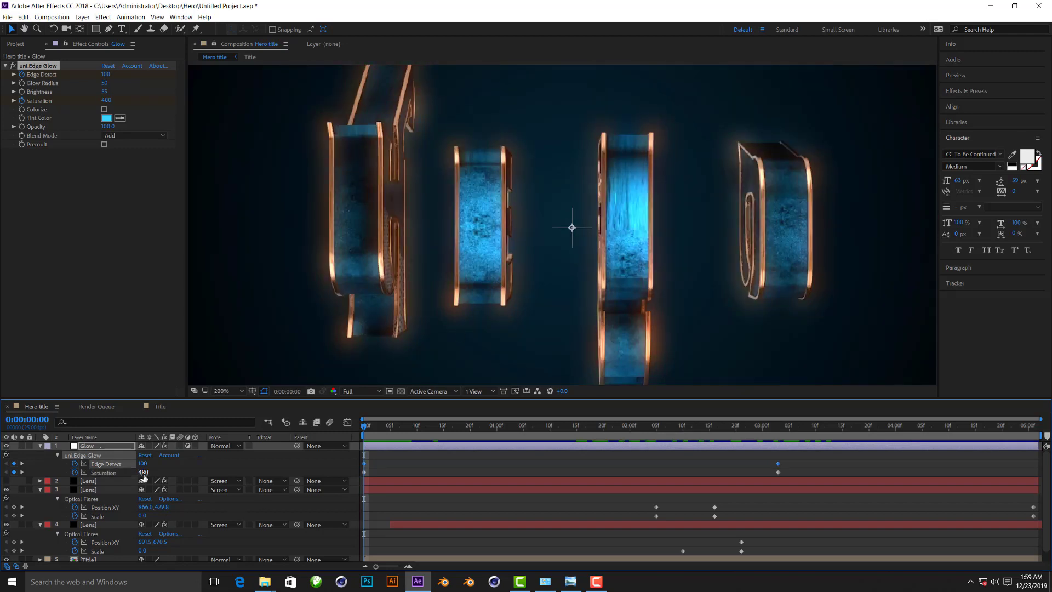
left_click(189, 469)
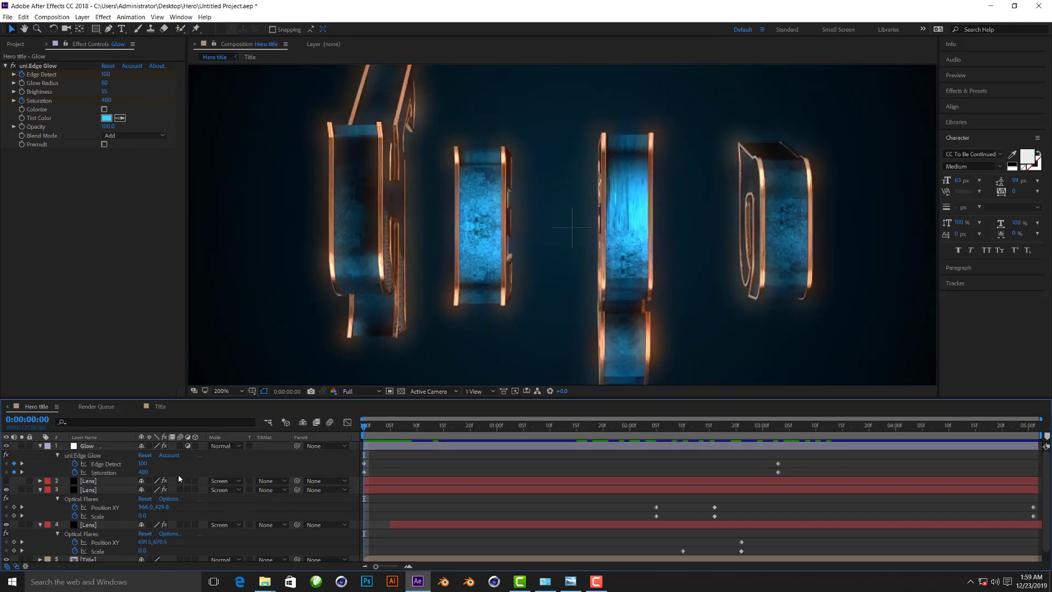
Keep Saturation 100 at the 3:03 keyframe, then try Edge Detect 1000 and undo it
left_click(22, 472)
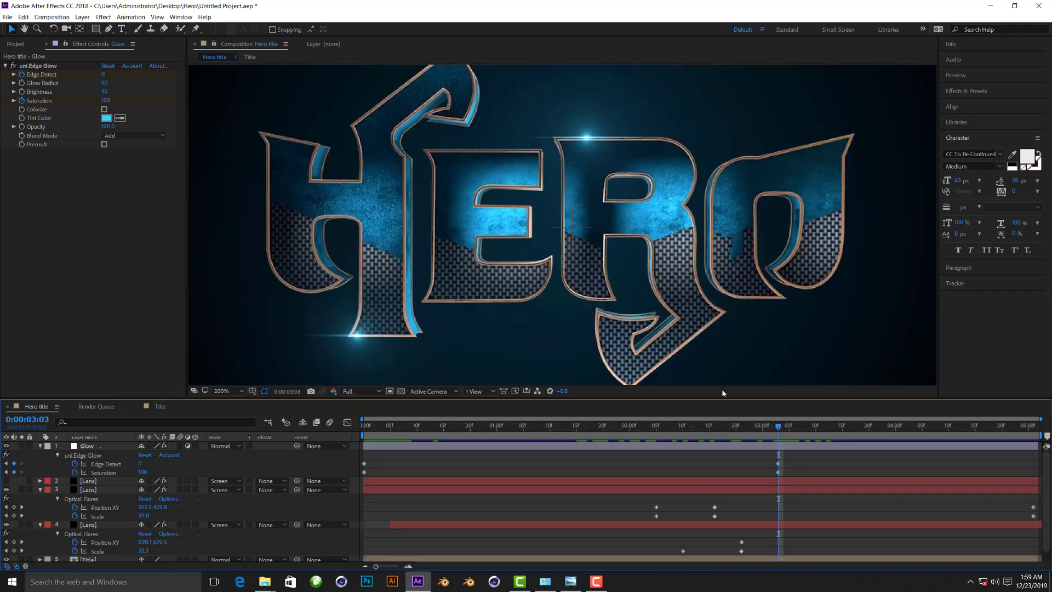
left_click(144, 473)
key("Return")
key("Home")
left_click_drag(182, 463, 201, 458)
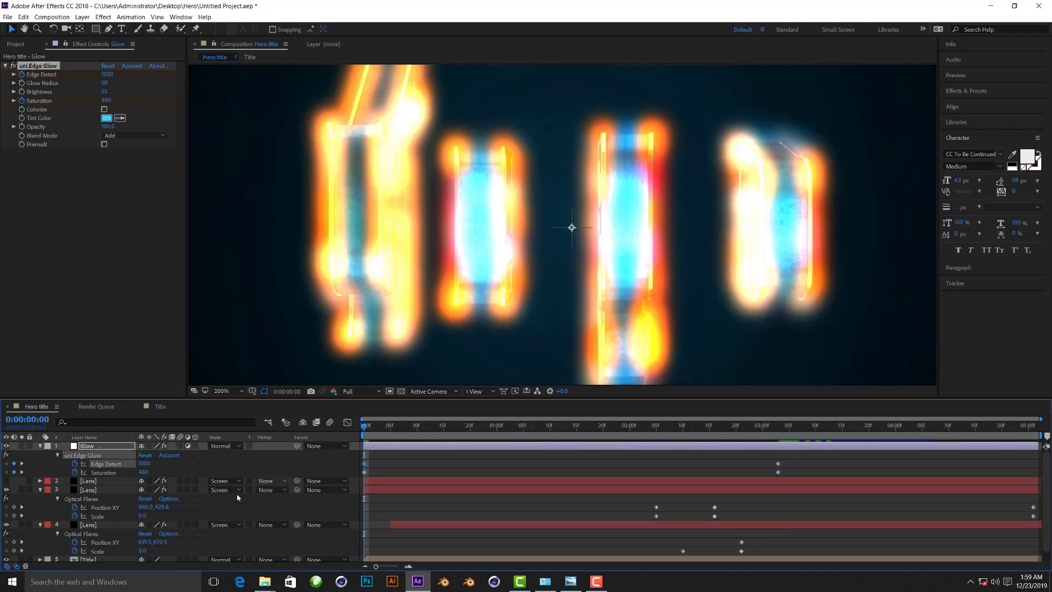
key("ctrl+z")
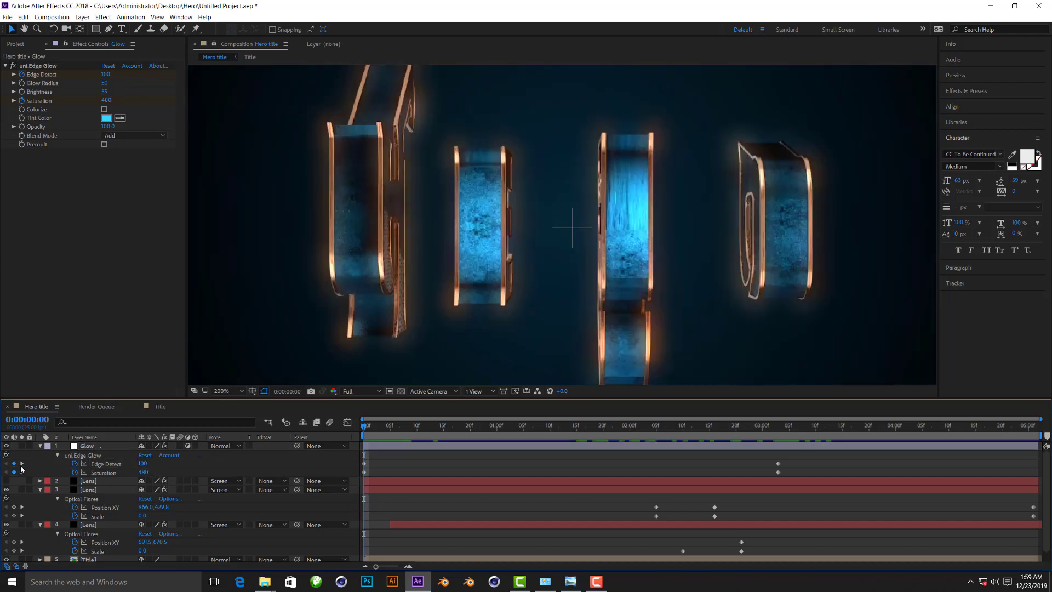
scroll(698, 257, "down", 1)
scroll(614, 251, "down", 2)
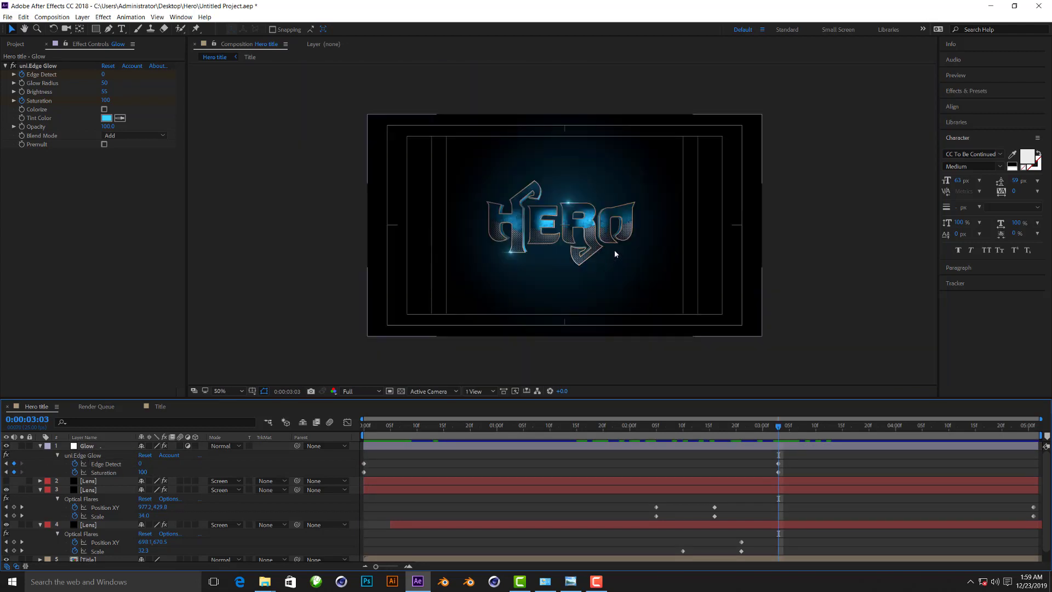
Collapse the Glow and Lens layer properties, preview at 50%, and maximize the Composition panel
left_click(363, 425)
key("space")
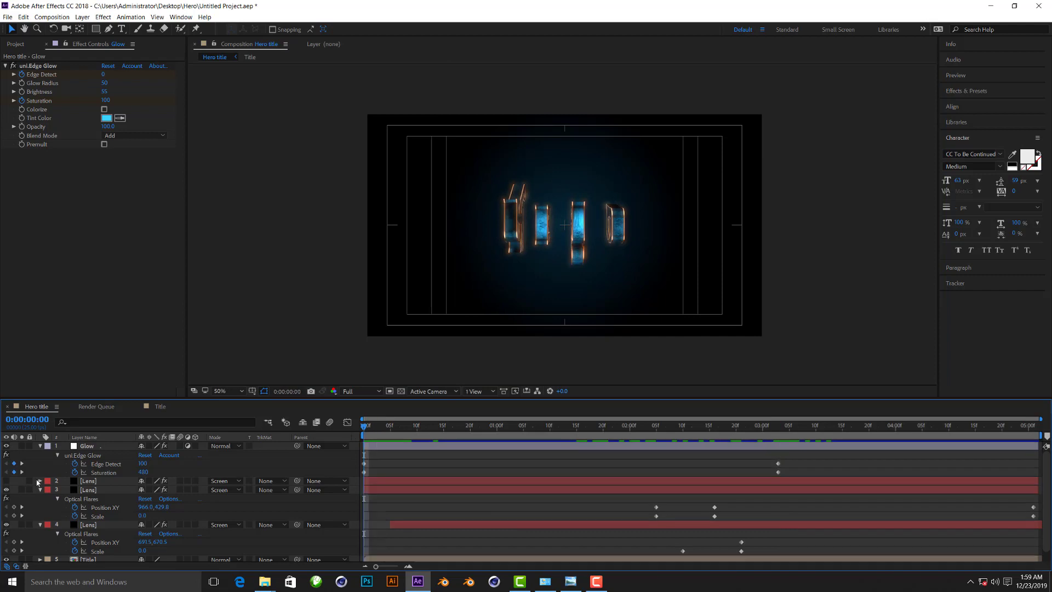
left_click(40, 446)
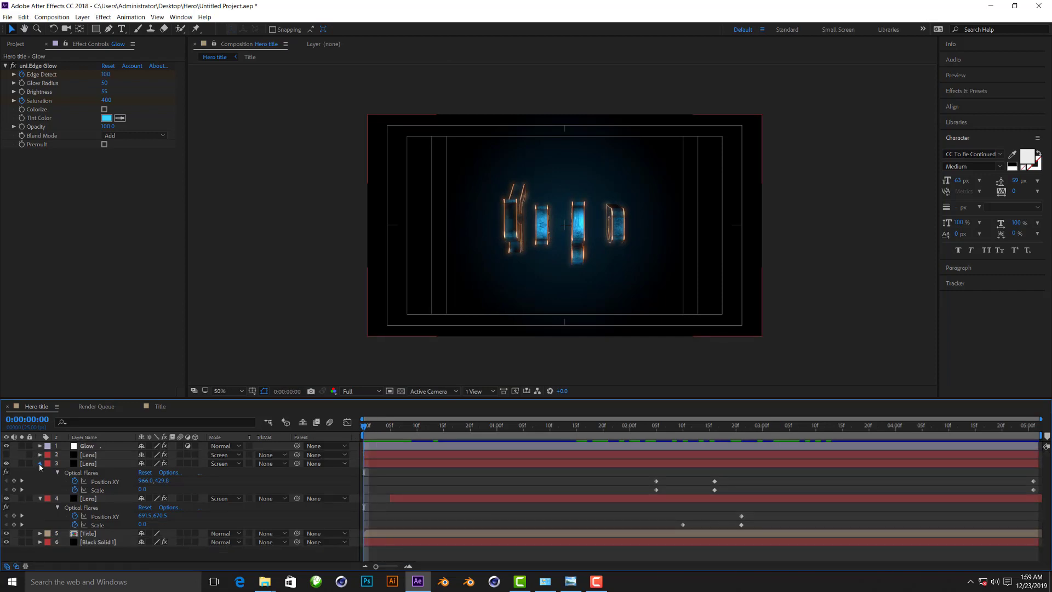
left_click(40, 464)
key("slash")
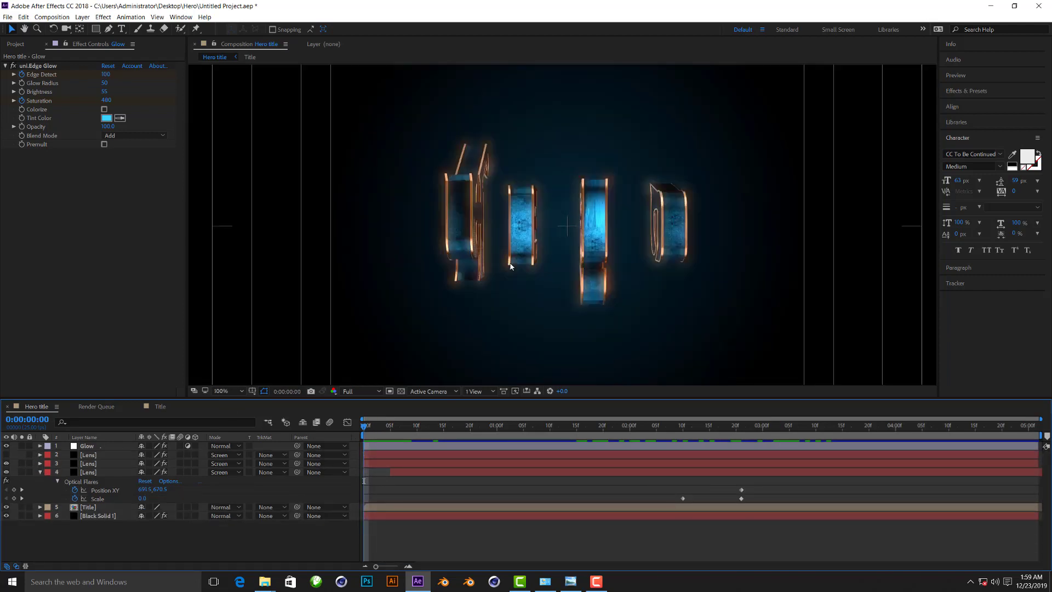
key("comma")
key("space")
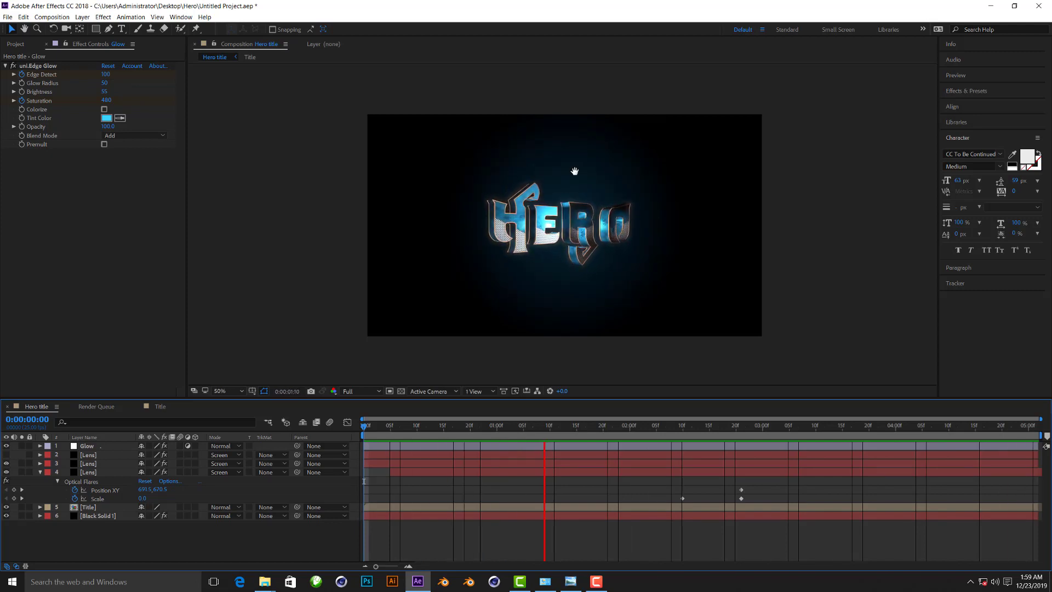
key("apostrophe")
key("grave")
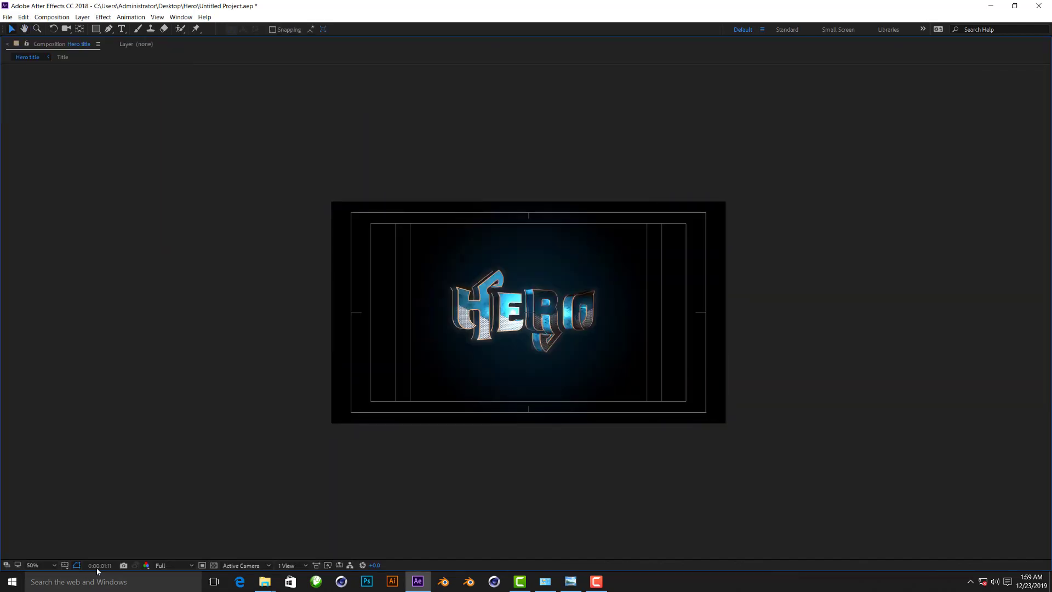
Set the magnification to Fit up to 100% and play the final HERO title preview
left_click(166, 568)
left_click(84, 408)
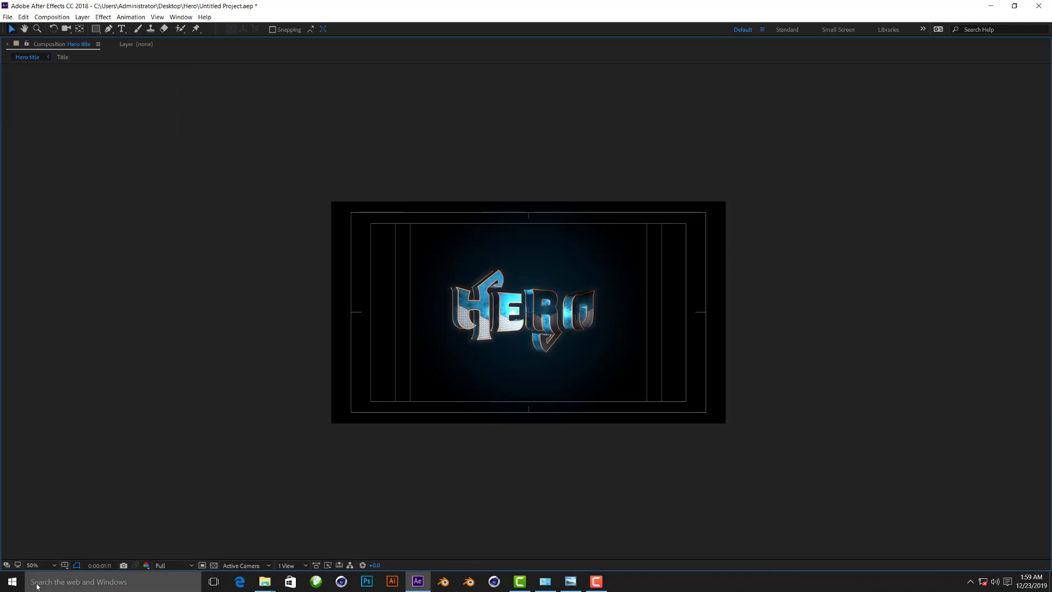
left_click(32, 565)
left_click(71, 415)
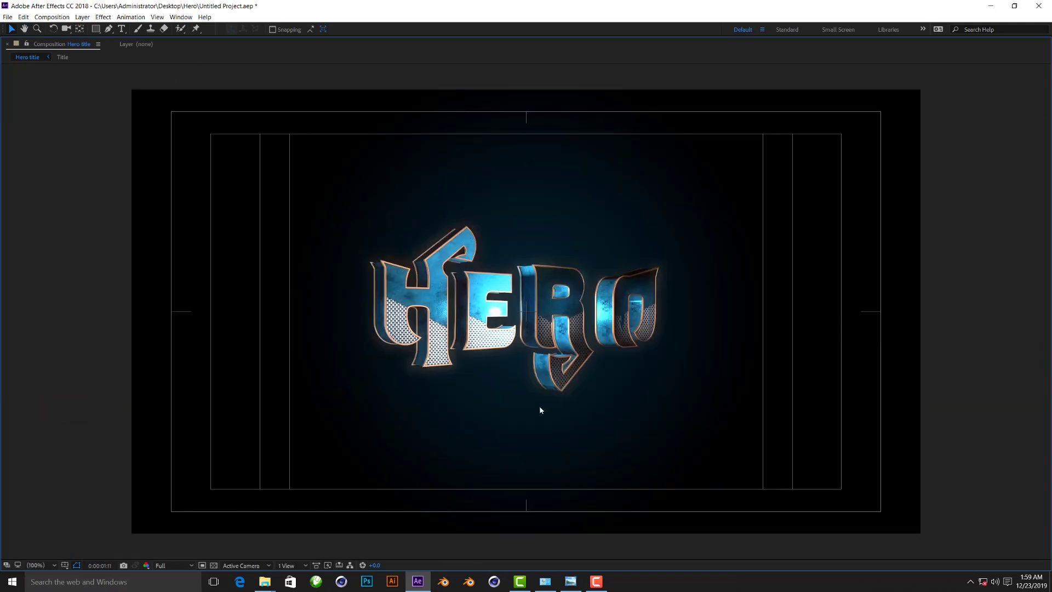
key("space")
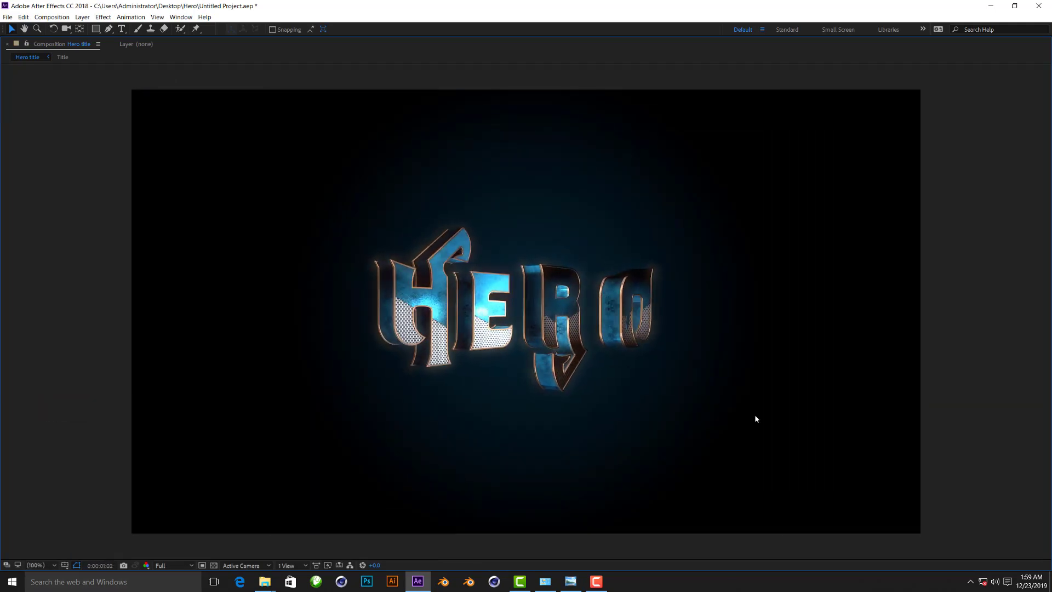